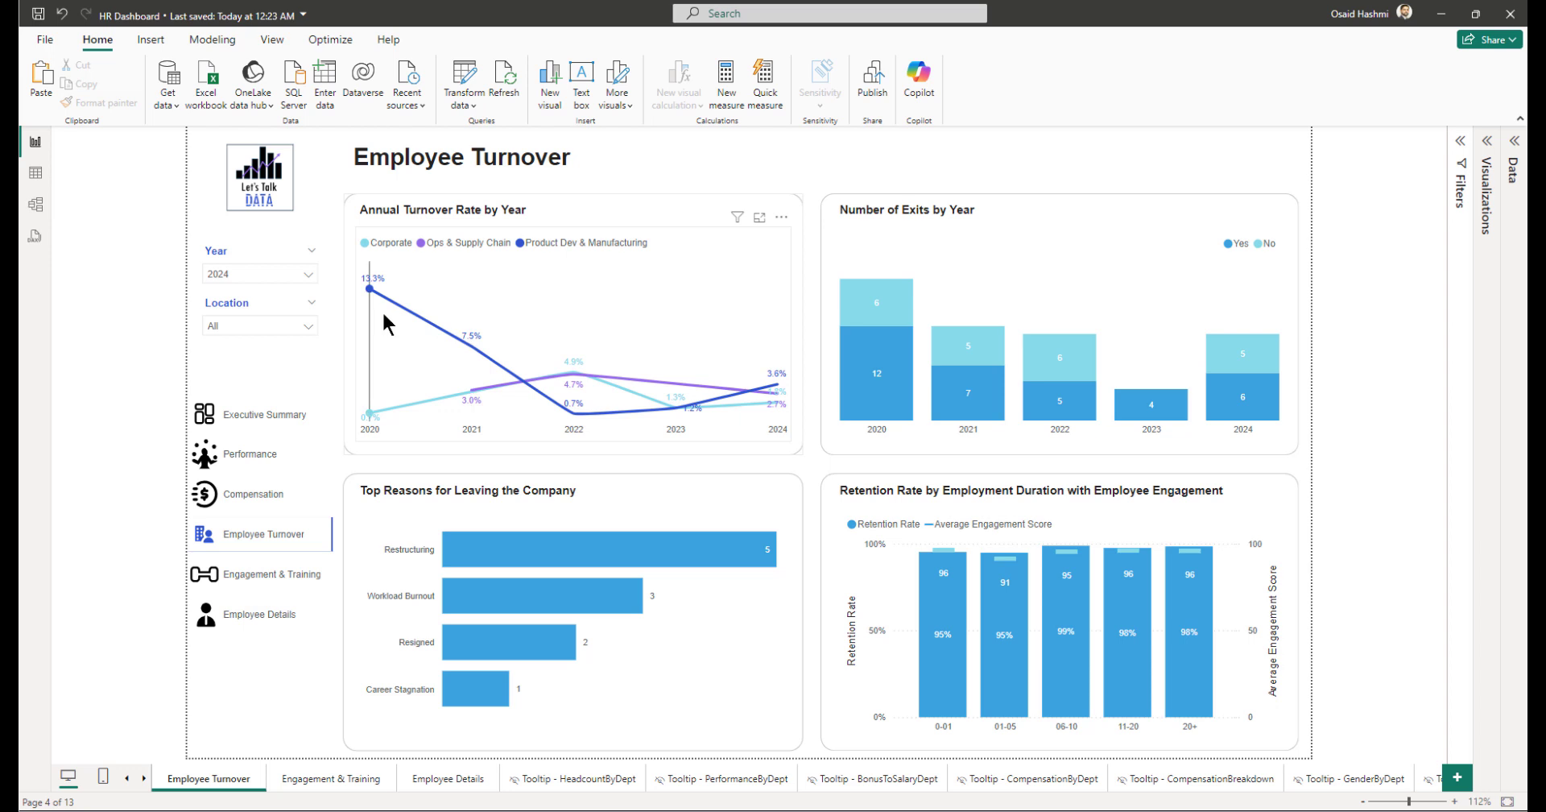
# Step: Examine the turnover rate, exits, leaving reasons and retention charts on the finished Employee Turnover page
pyautogui.moveTo(377, 310)
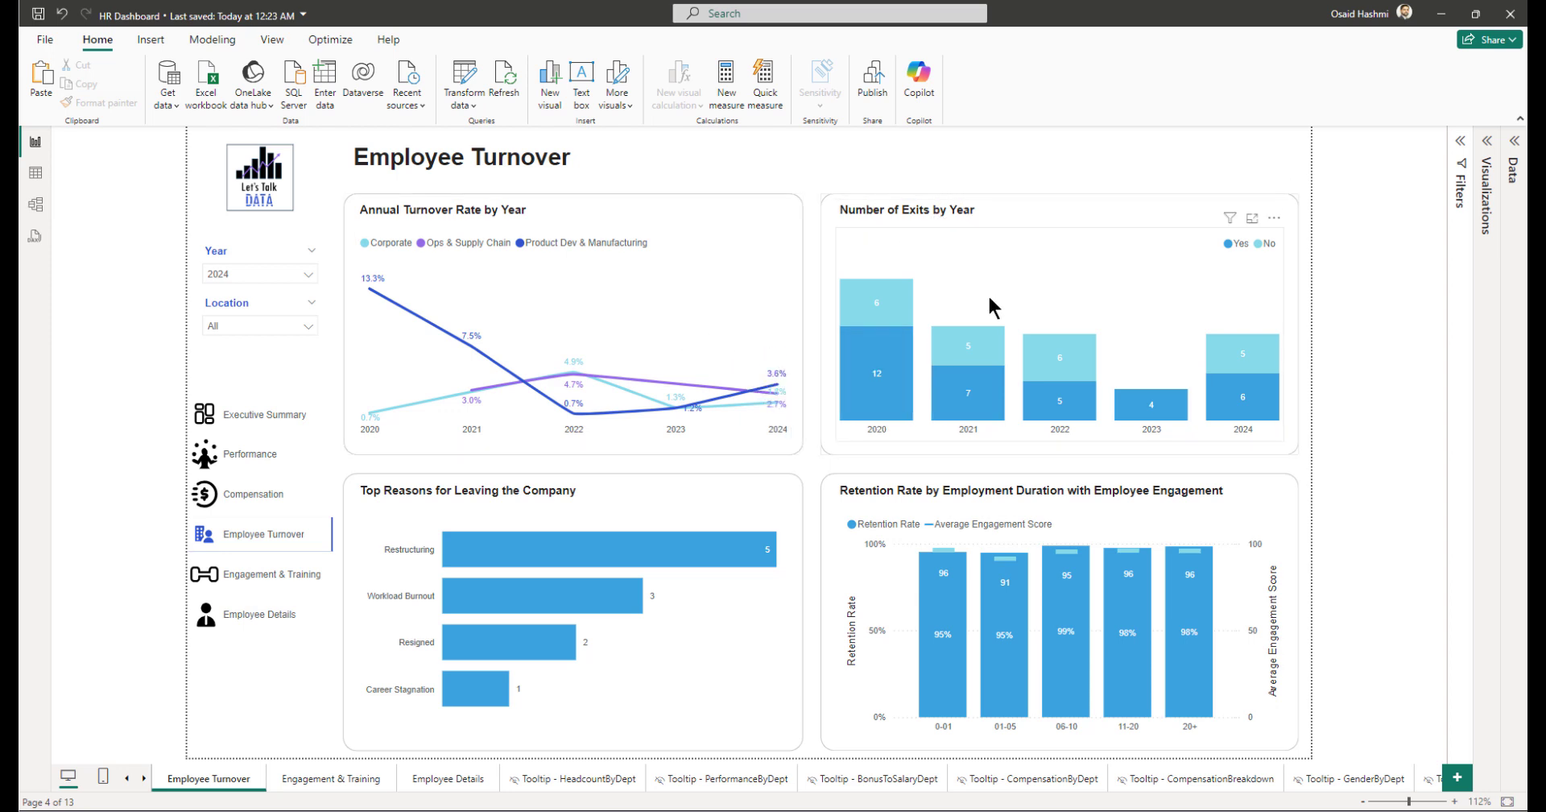
pyautogui.moveTo(895, 316)
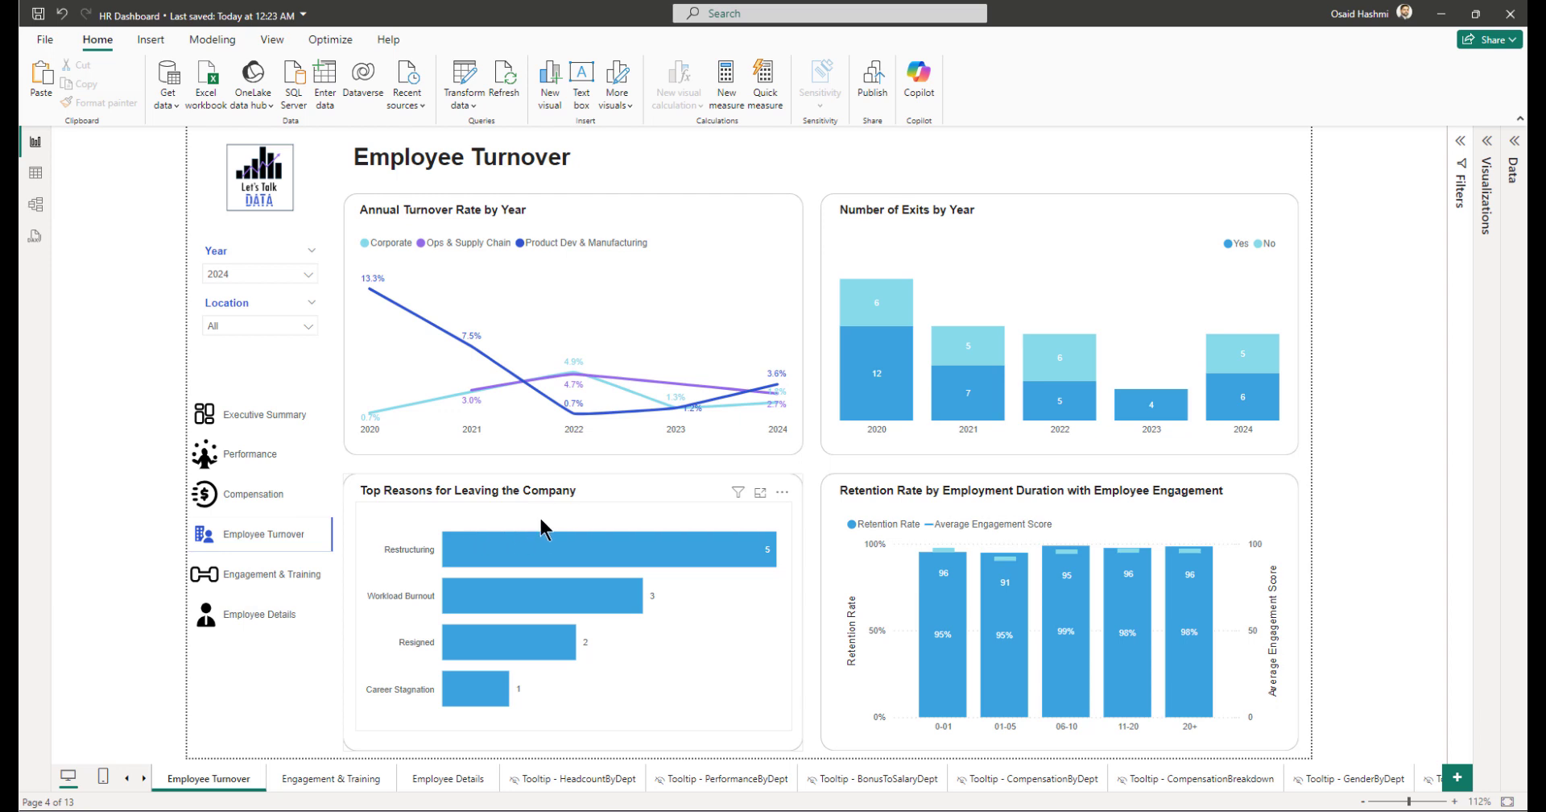
pyautogui.moveTo(555, 555)
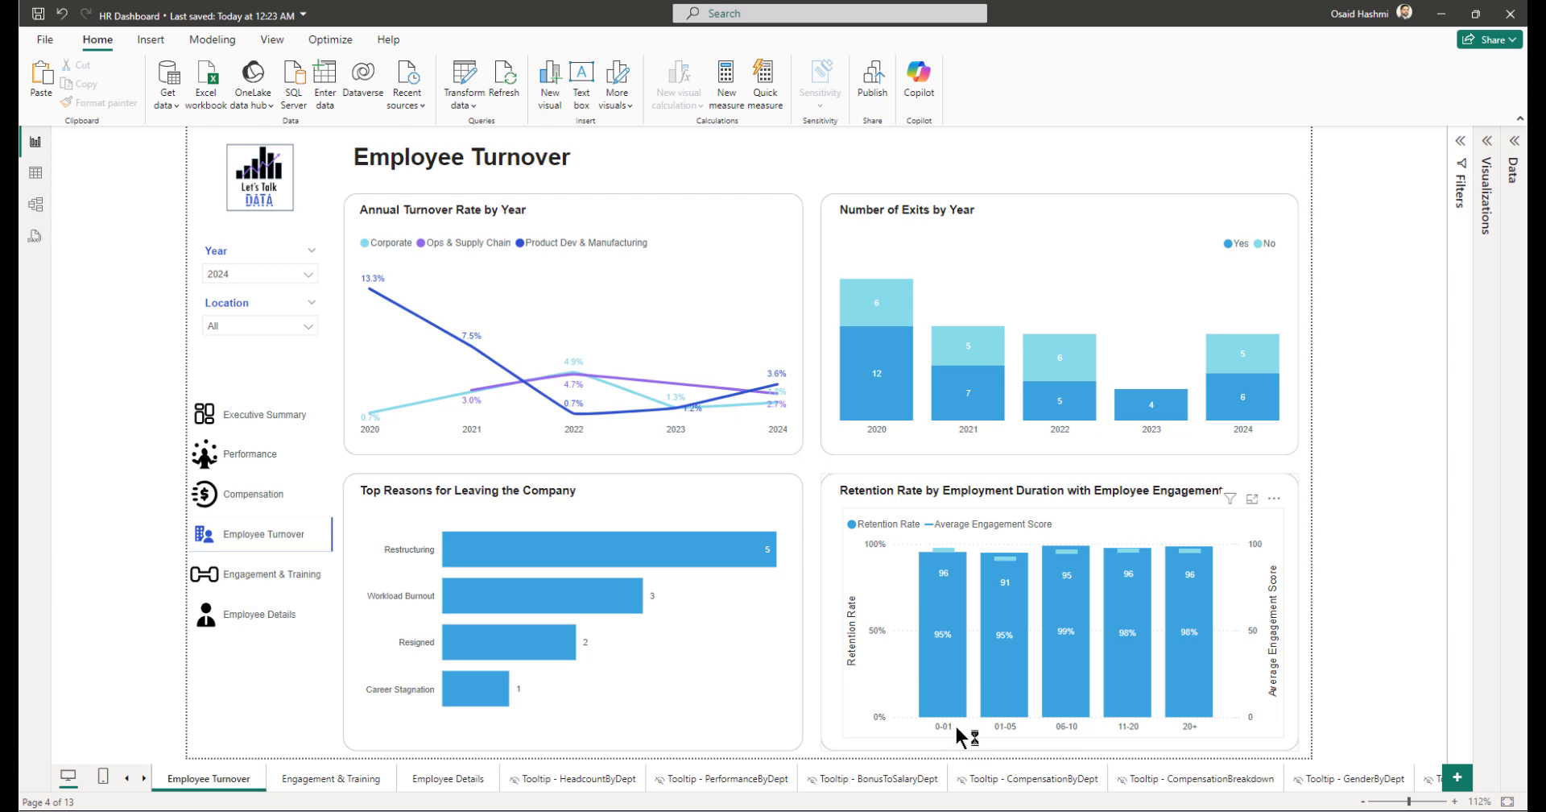
pyautogui.moveTo(955, 697)
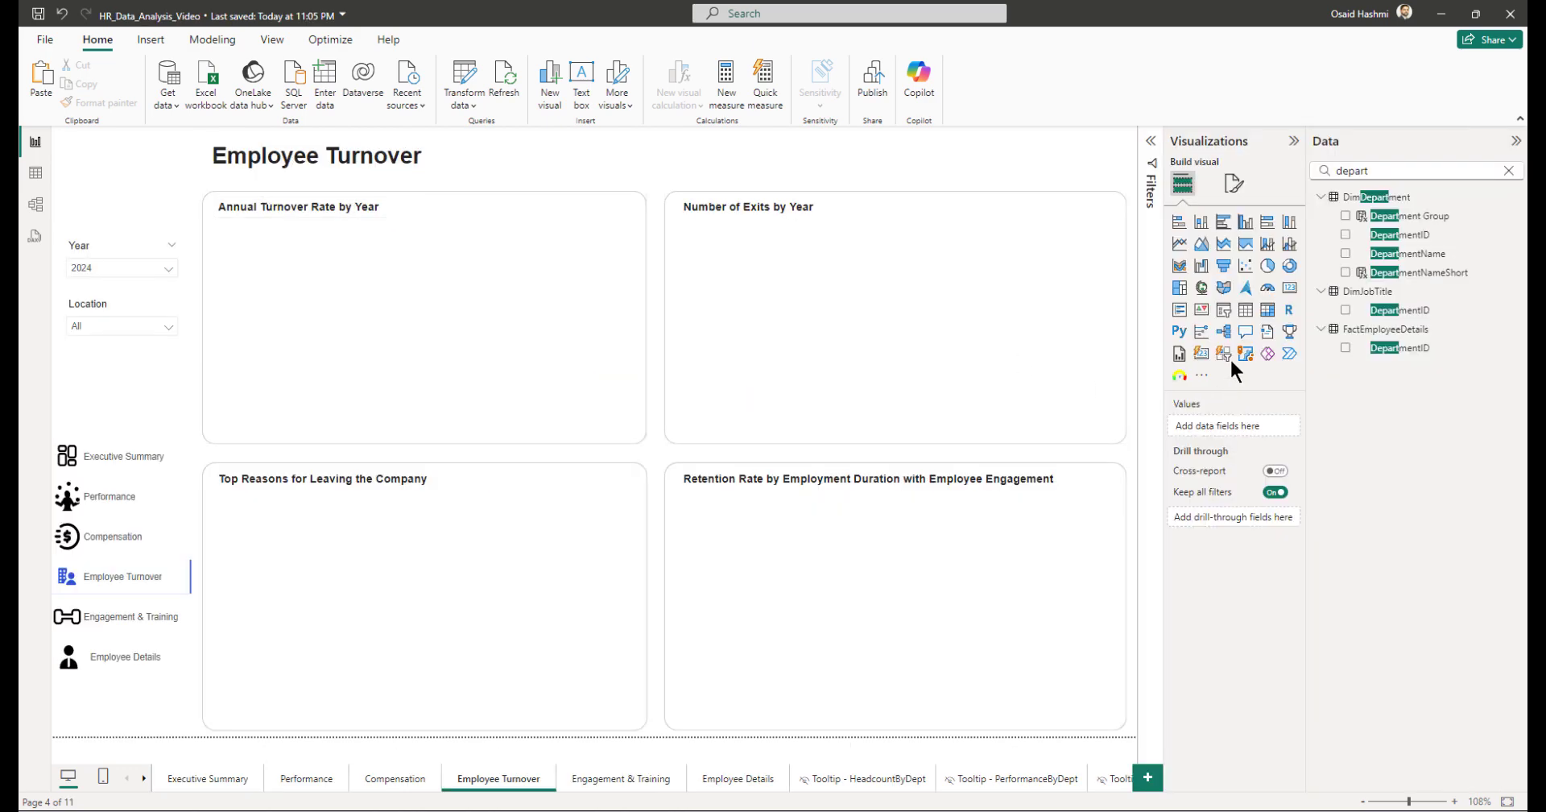
# Step: Add a line chart to the Annual Turnover Rate by Year card with Calendar Year on the X-axis
pyautogui.click(1187, 247)
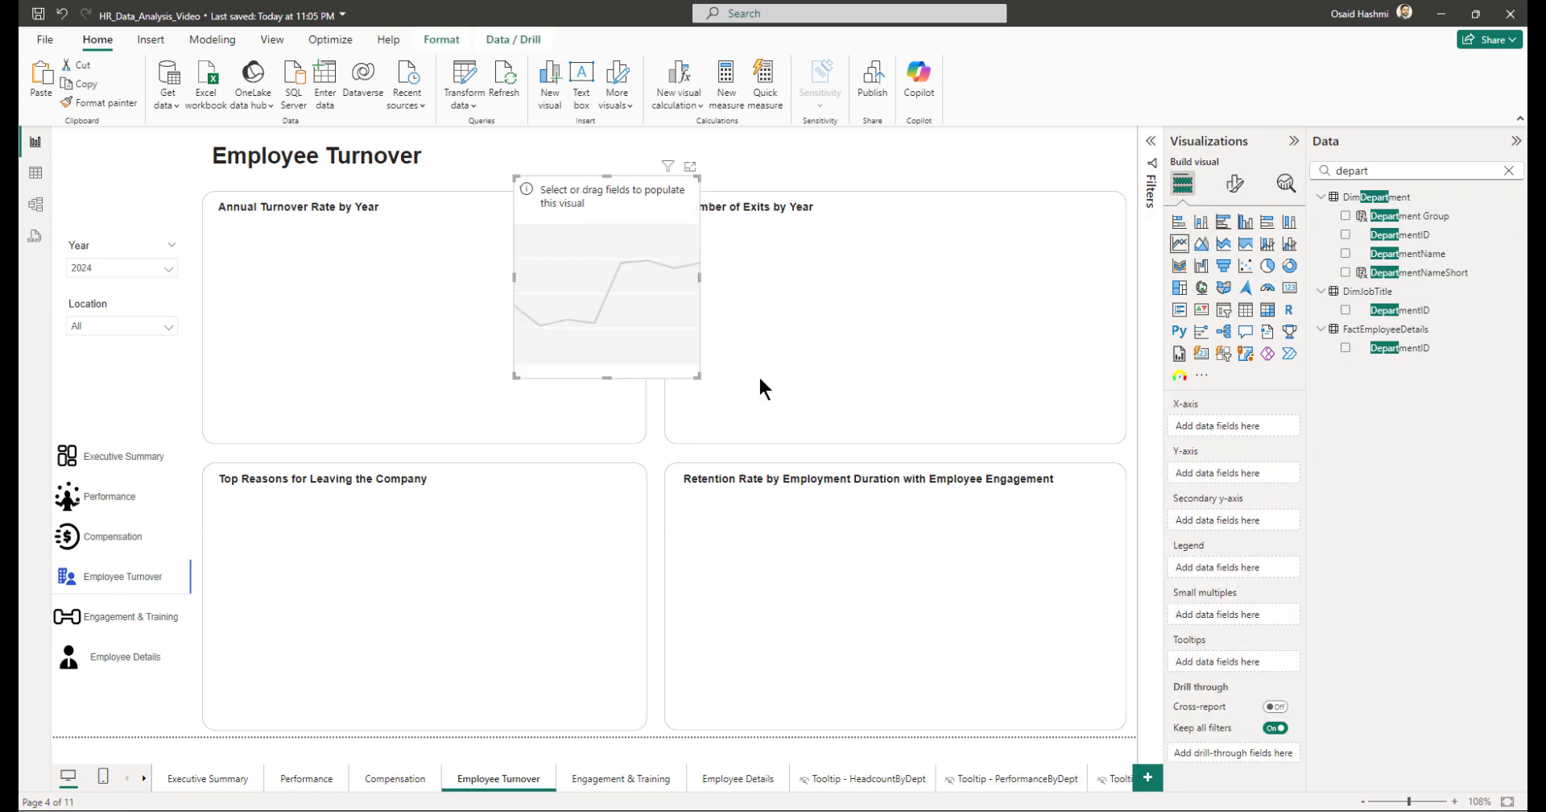
pyautogui.moveTo(575, 287); pyautogui.dragTo(273, 325)
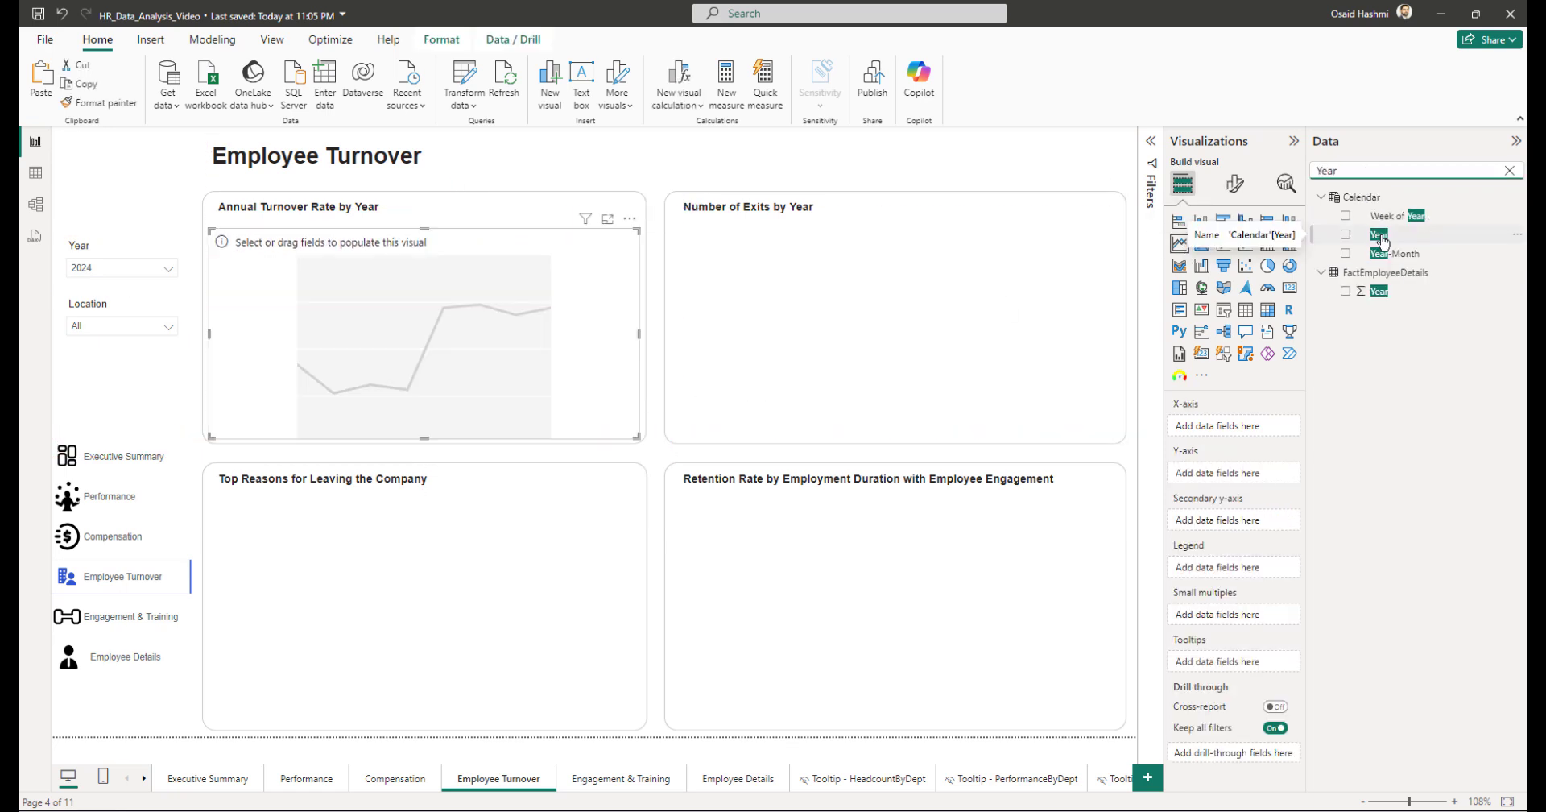
pyautogui.moveTo(1379, 234); pyautogui.dragTo(1234, 422)
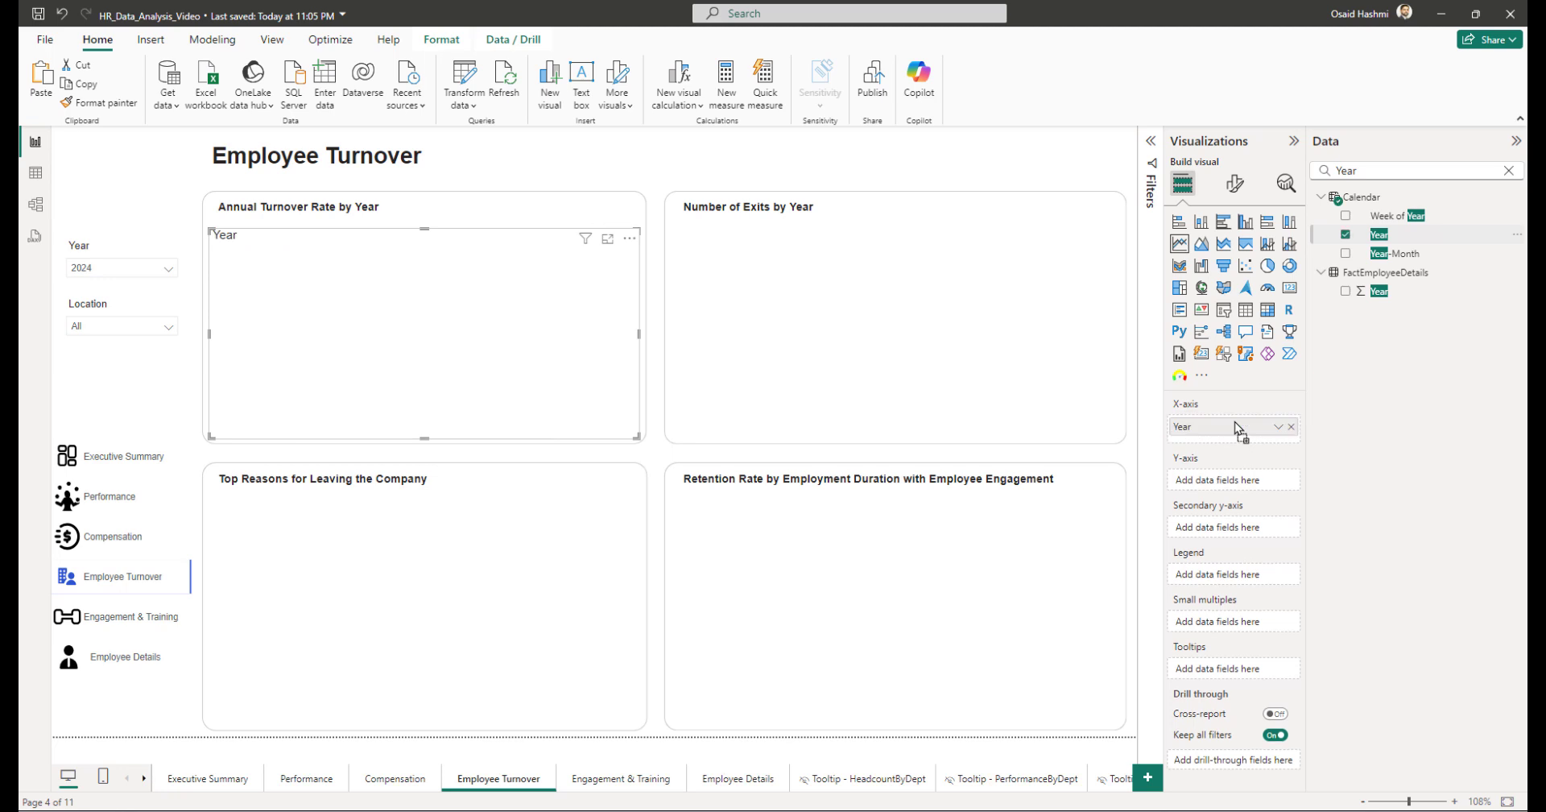
# Step: Create a new measure named Employee Turnover Rate in the 04 Employee Turnover folder of the Measures Table
pyautogui.doubleClick(1354, 170)
pyautogui.write('tur')
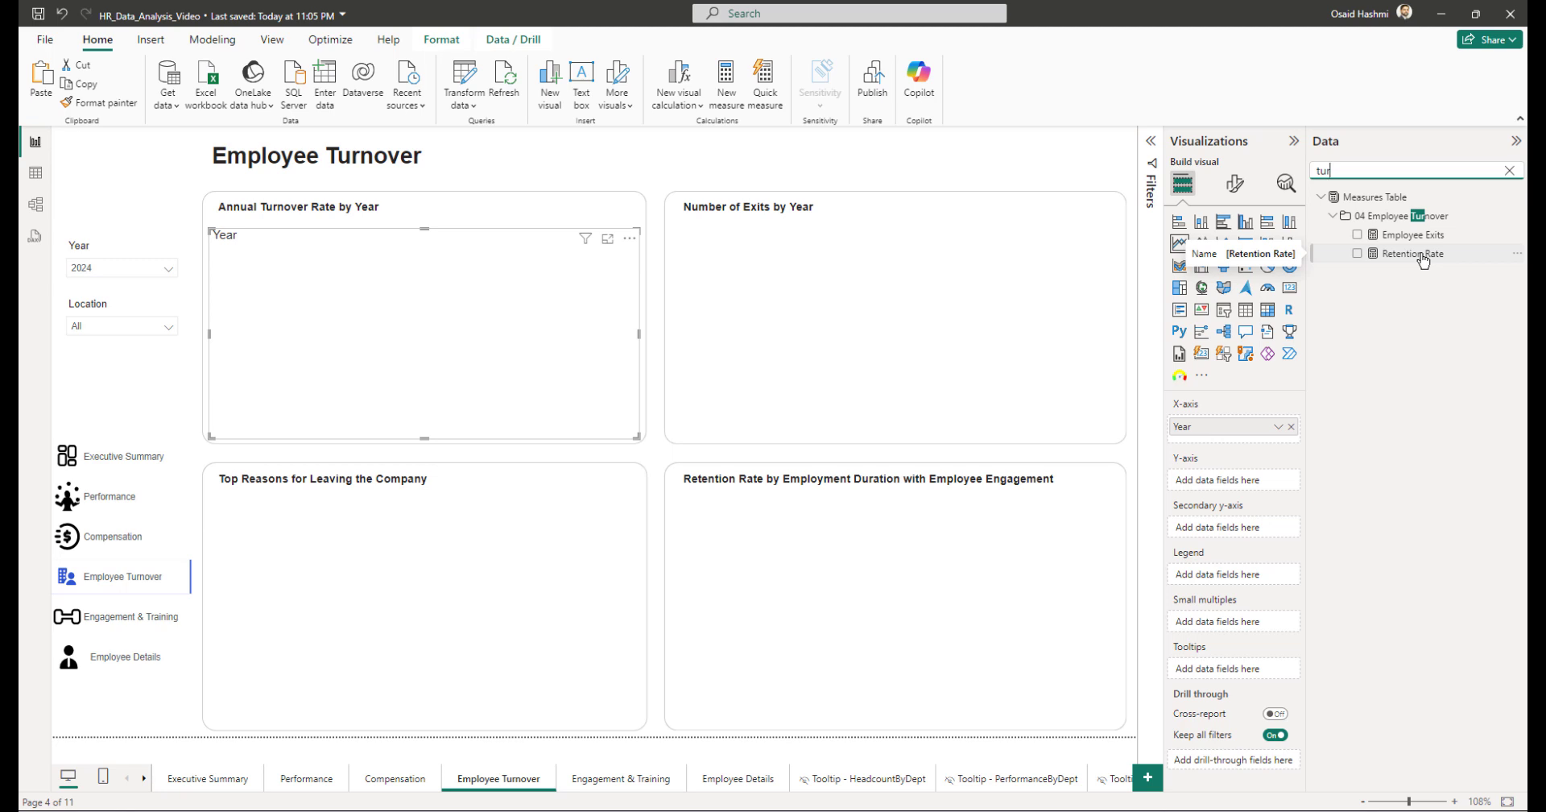
pyautogui.rightClick(1391, 217)
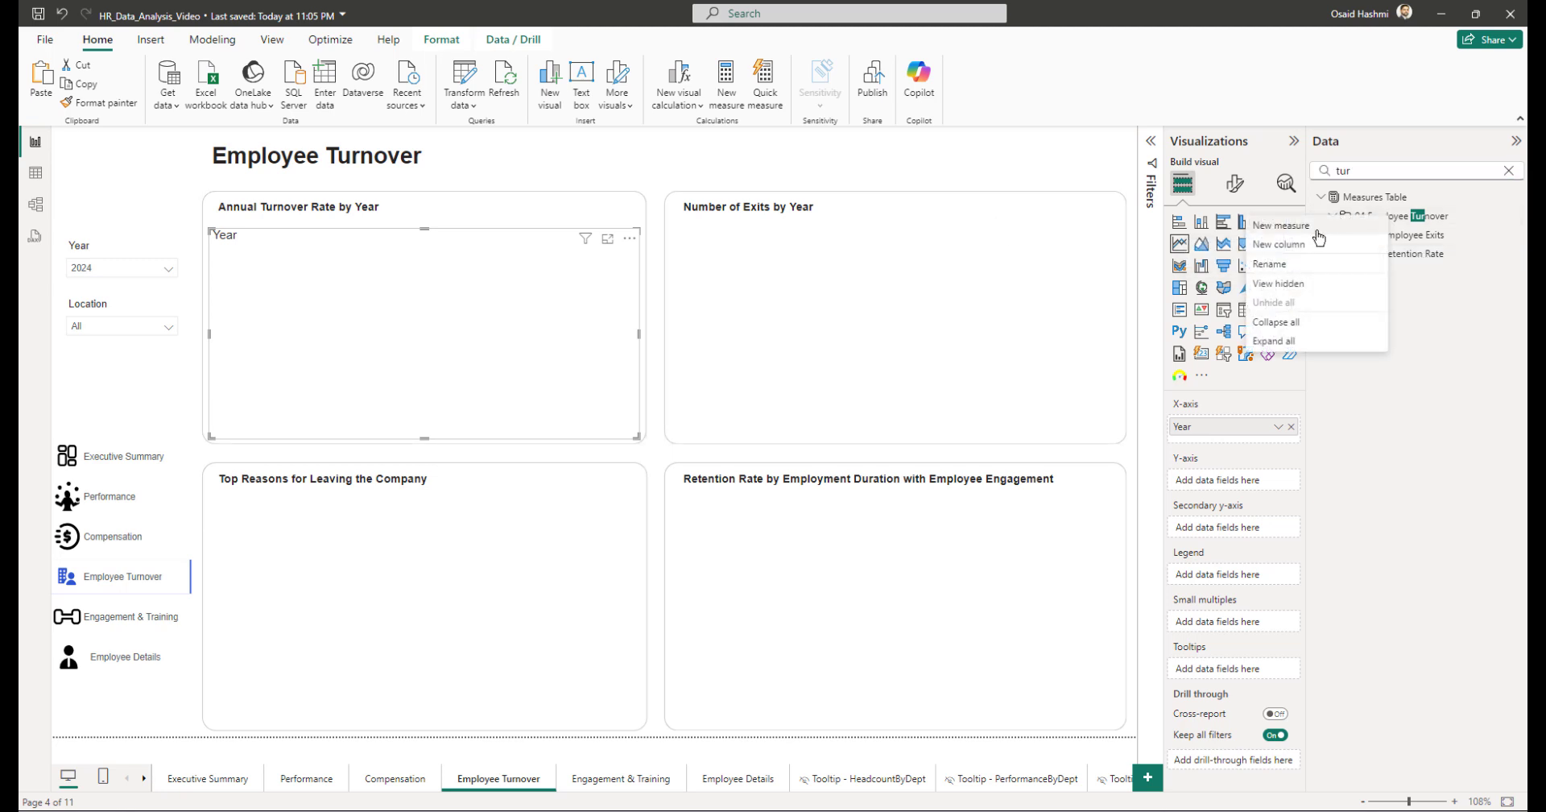
pyautogui.click(1315, 231)
pyautogui.write('Employ')
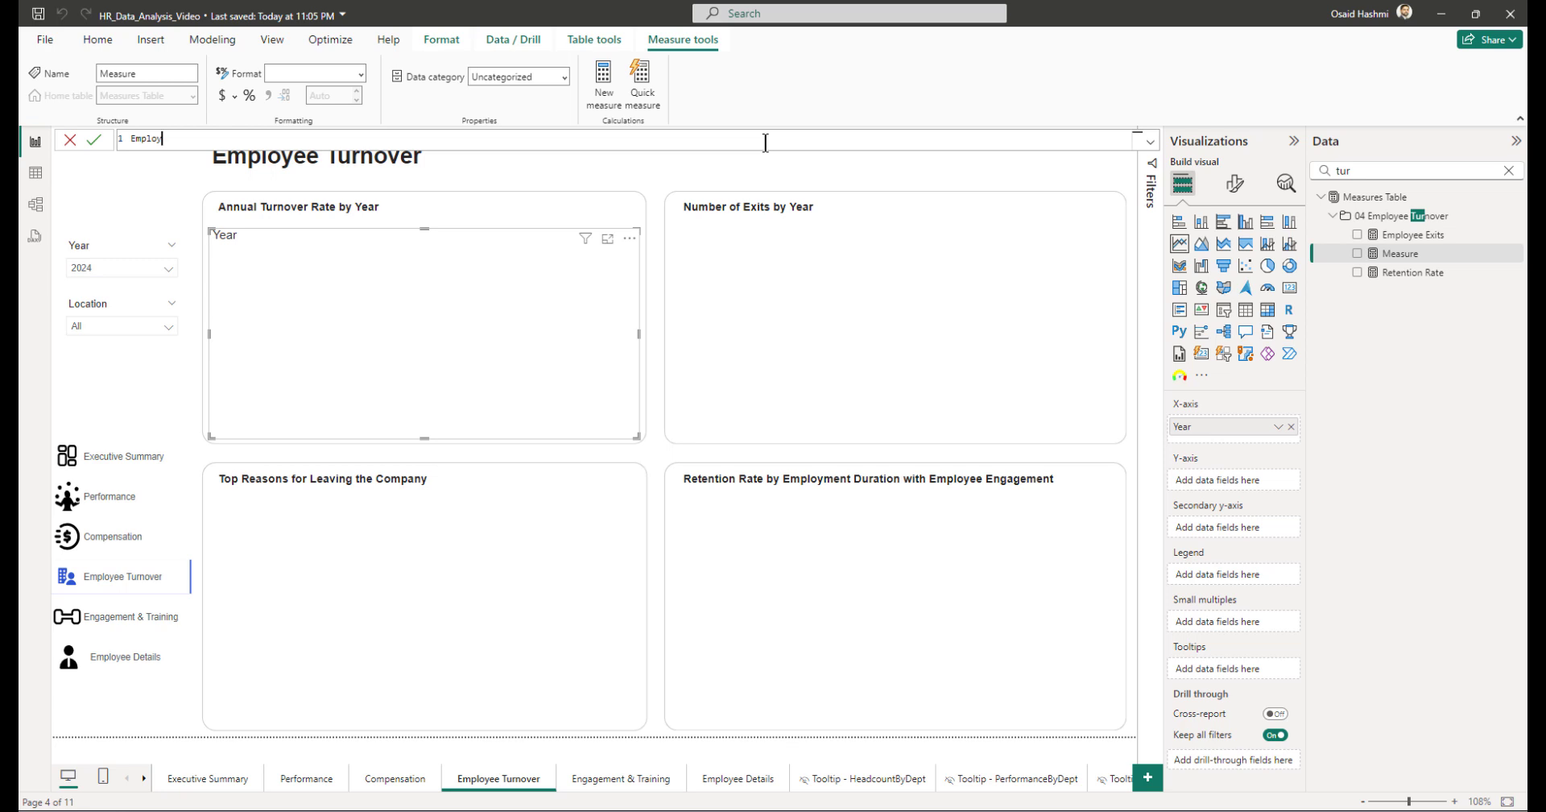
pyautogui.write('ee Turnover Rate =')
pyautogui.hotkey('shift', 'Return')
pyautogui.hotkey('shift', 'Return')
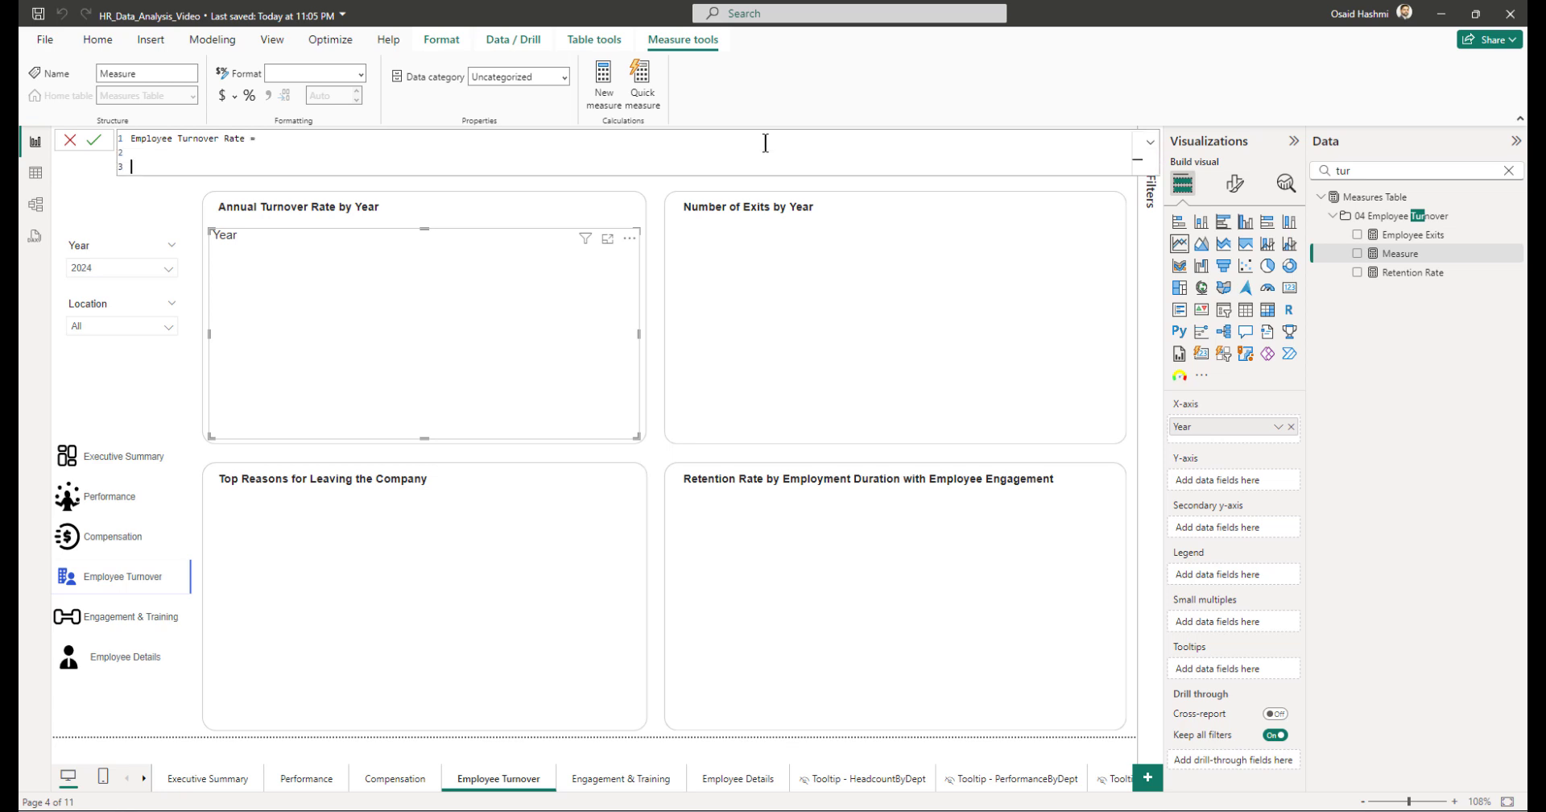
# Step: Declare the variable _EmployeesFromLastYear as a CALCULATE expression with COUNT(FactEmployeeDetails[EmployeeID])
pyautogui.write('VAR _EmployeesFromLastYear =')
pyautogui.hotkey('shift', 'Return')
pyautogui.write('calc')
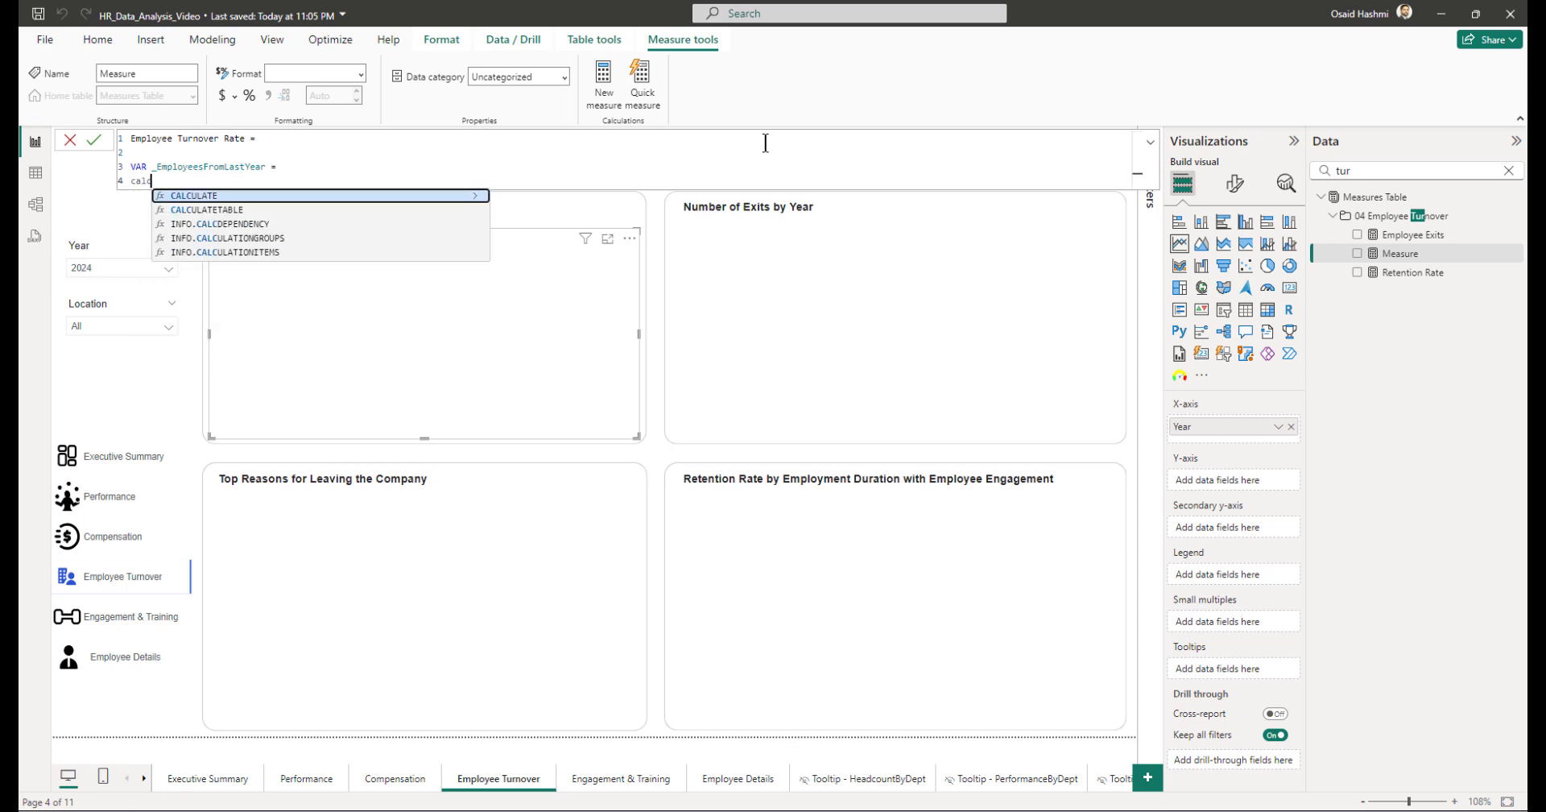
pyautogui.press('Tab')
pyautogui.hotkey('shift', 'Return')
pyautogui.write('coun')
pyautogui.press('Tab')
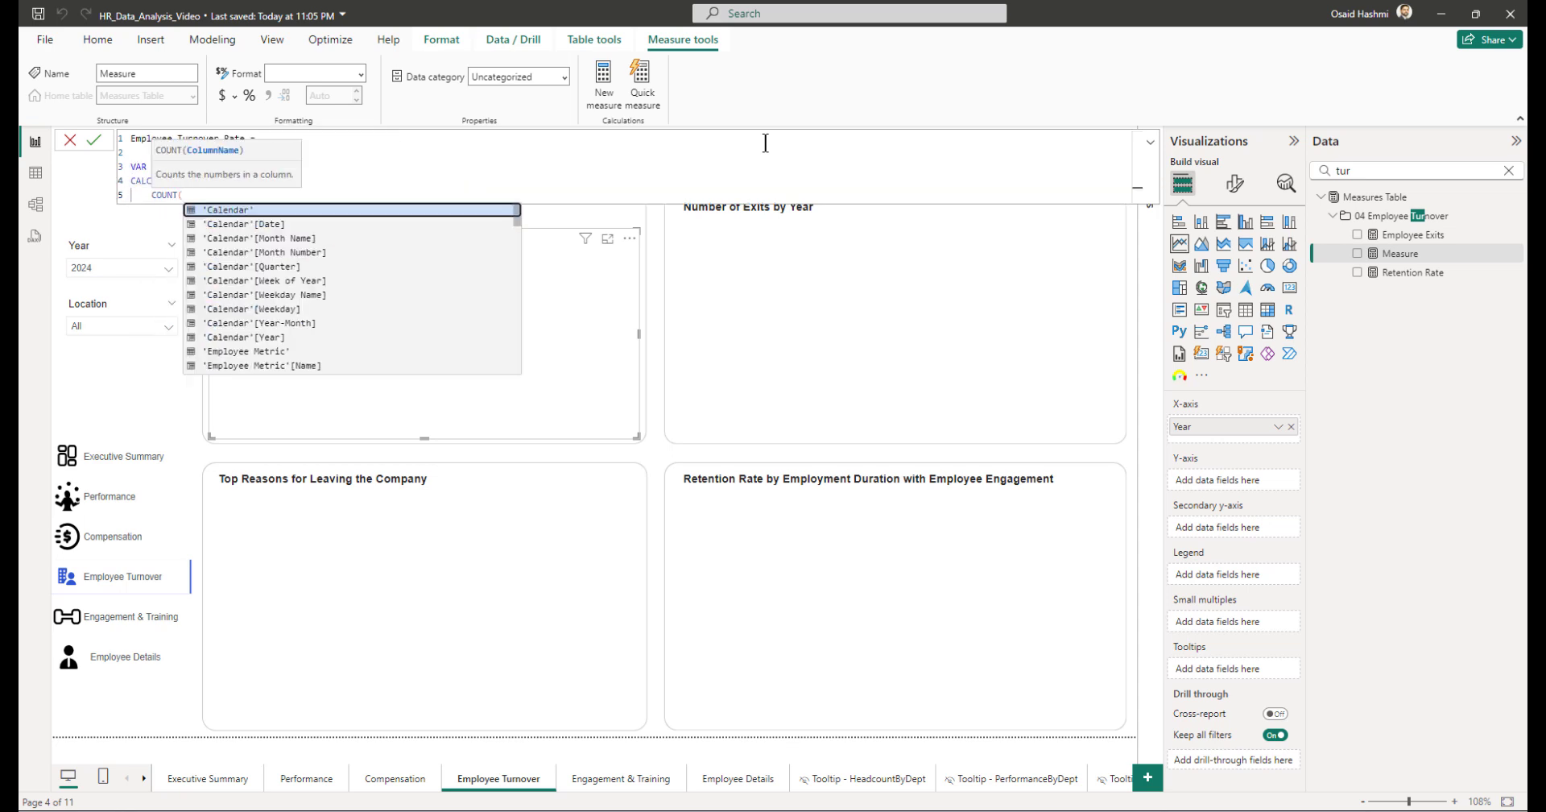
pyautogui.write('employeeid')
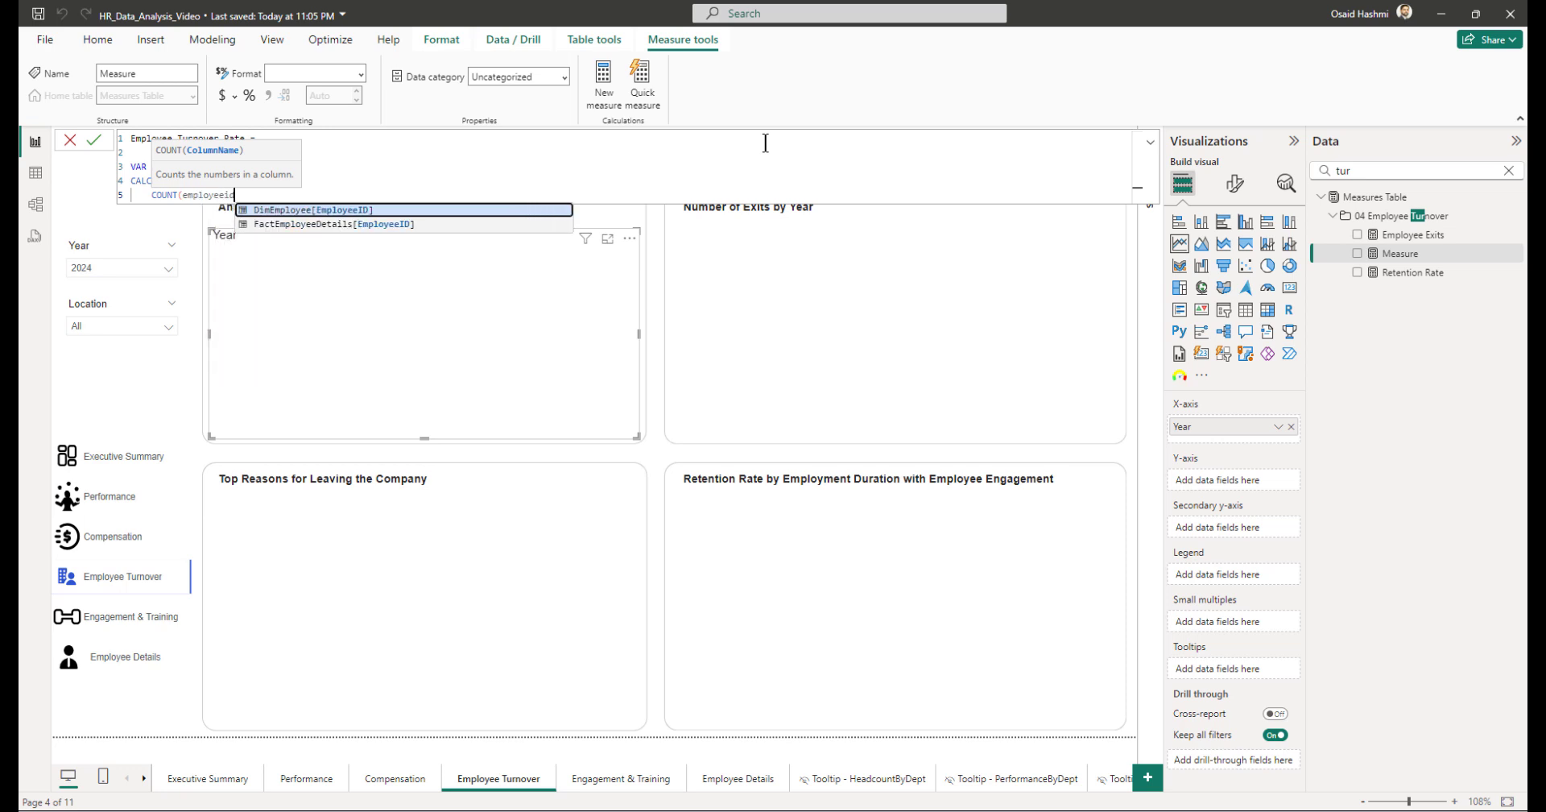
pyautogui.press('Down')
pyautogui.press('Tab')
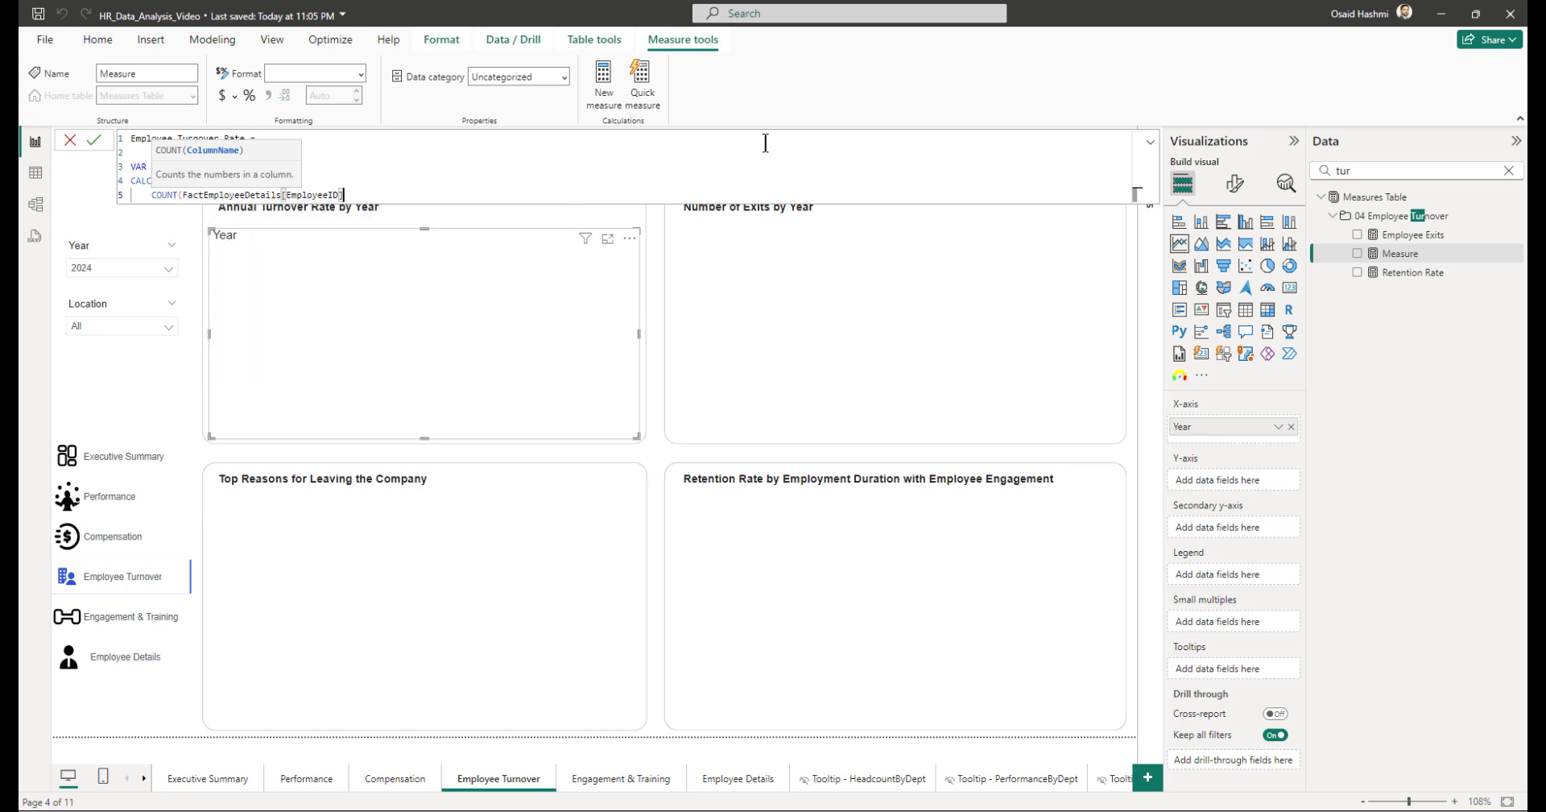
pyautogui.write('),')
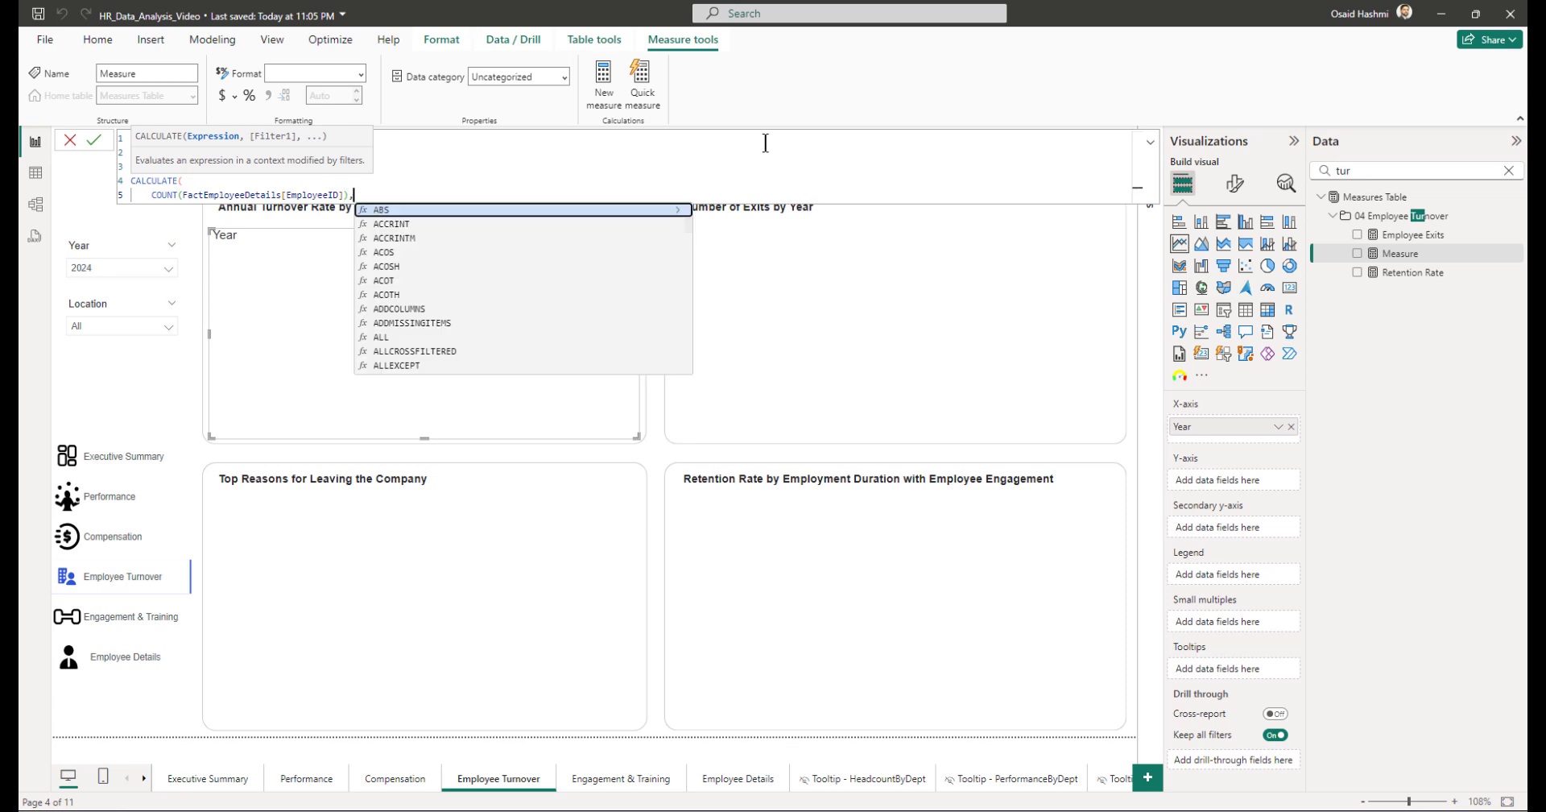
# Step: Add the filter ISBLANK(FactEmployeeDetails[TerminationDate]) to the _EmployeesFromLastYear calculation
pyautogui.hotkey('shift', 'Return')
pyautogui.write('ISBLANK(')
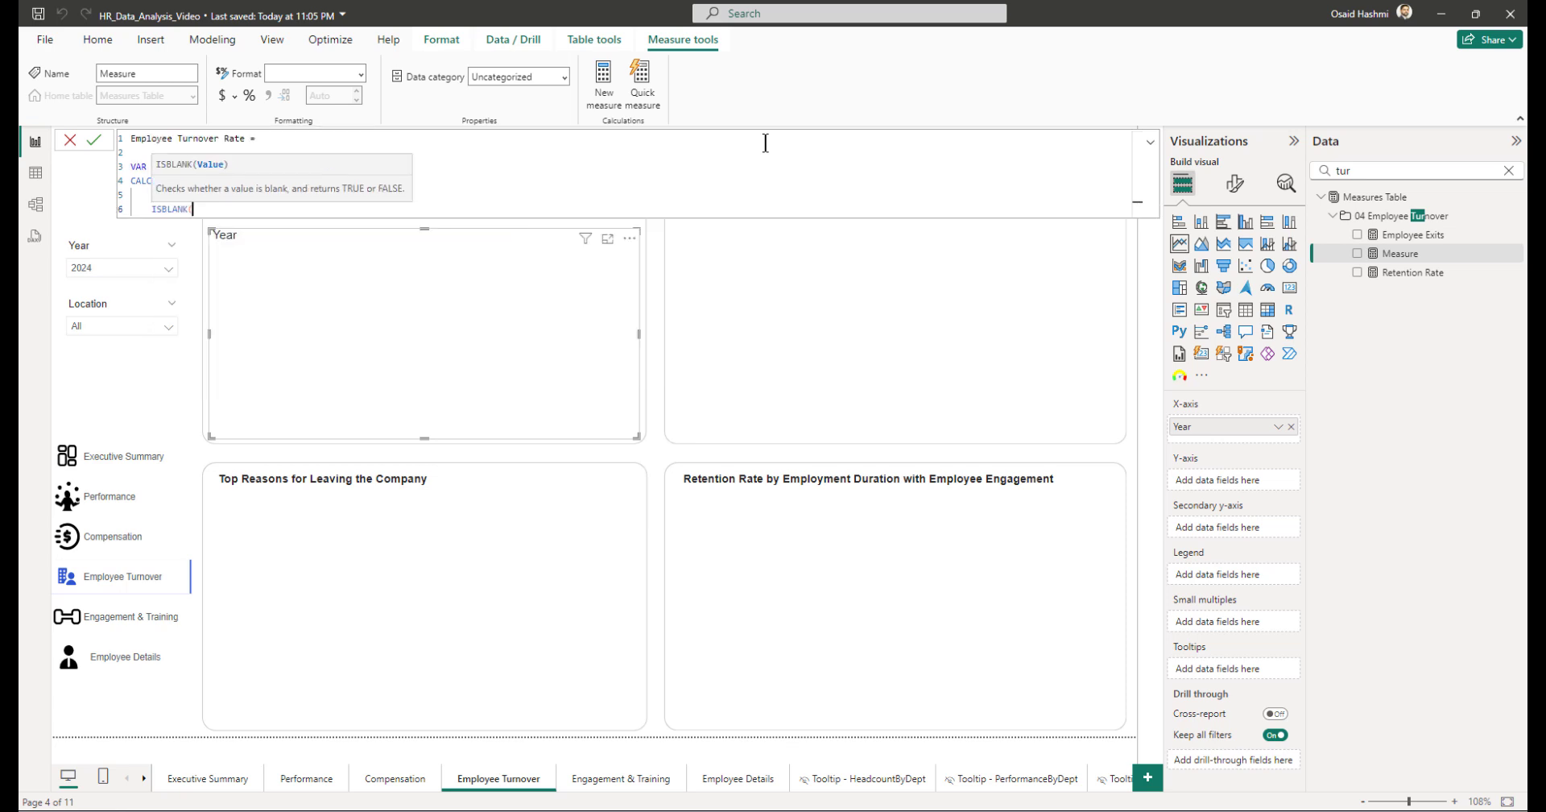
pyautogui.write('termina')
pyautogui.press('Tab')
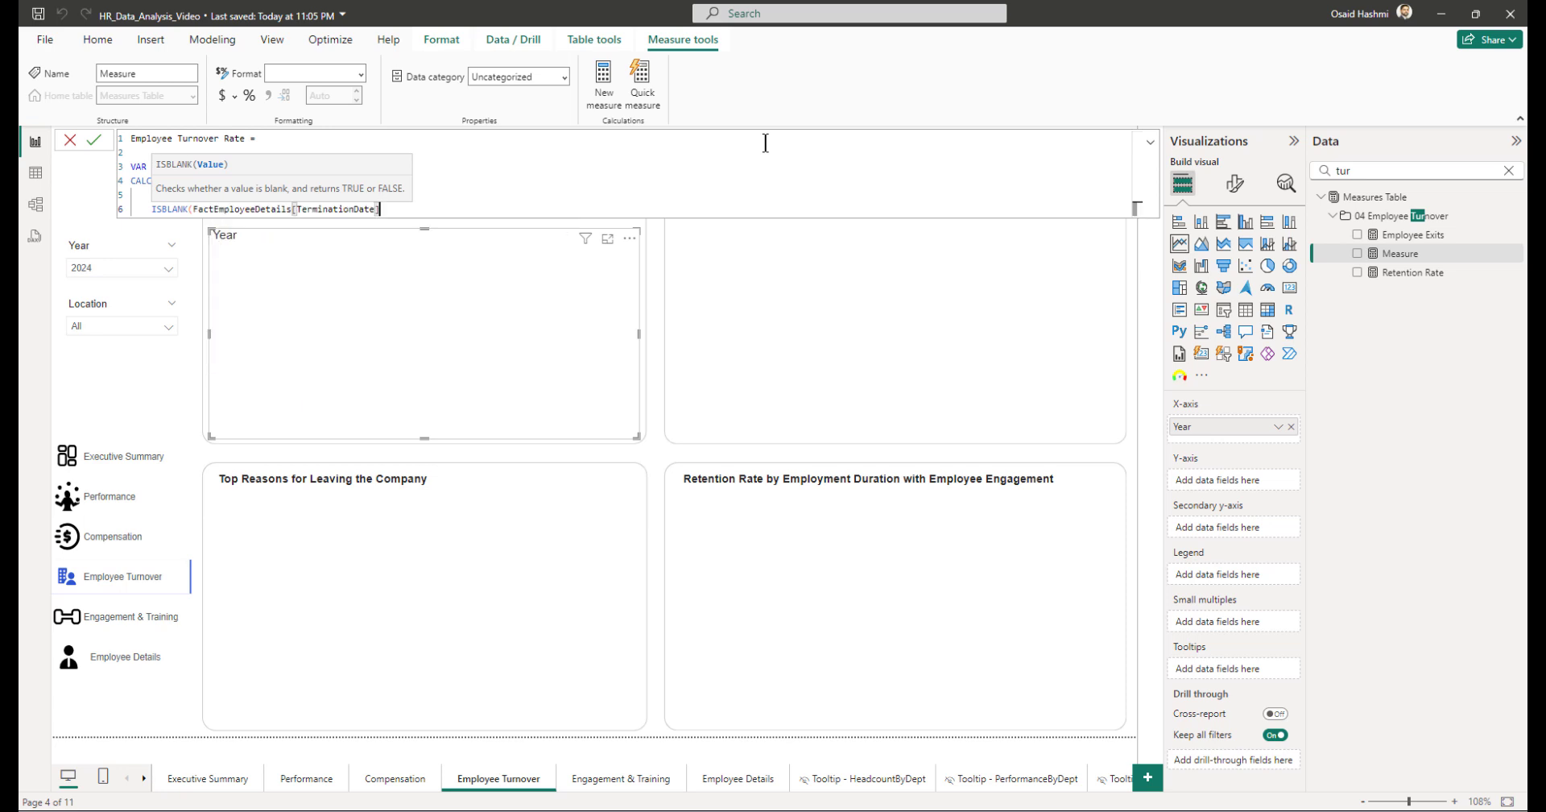
pyautogui.write(')')
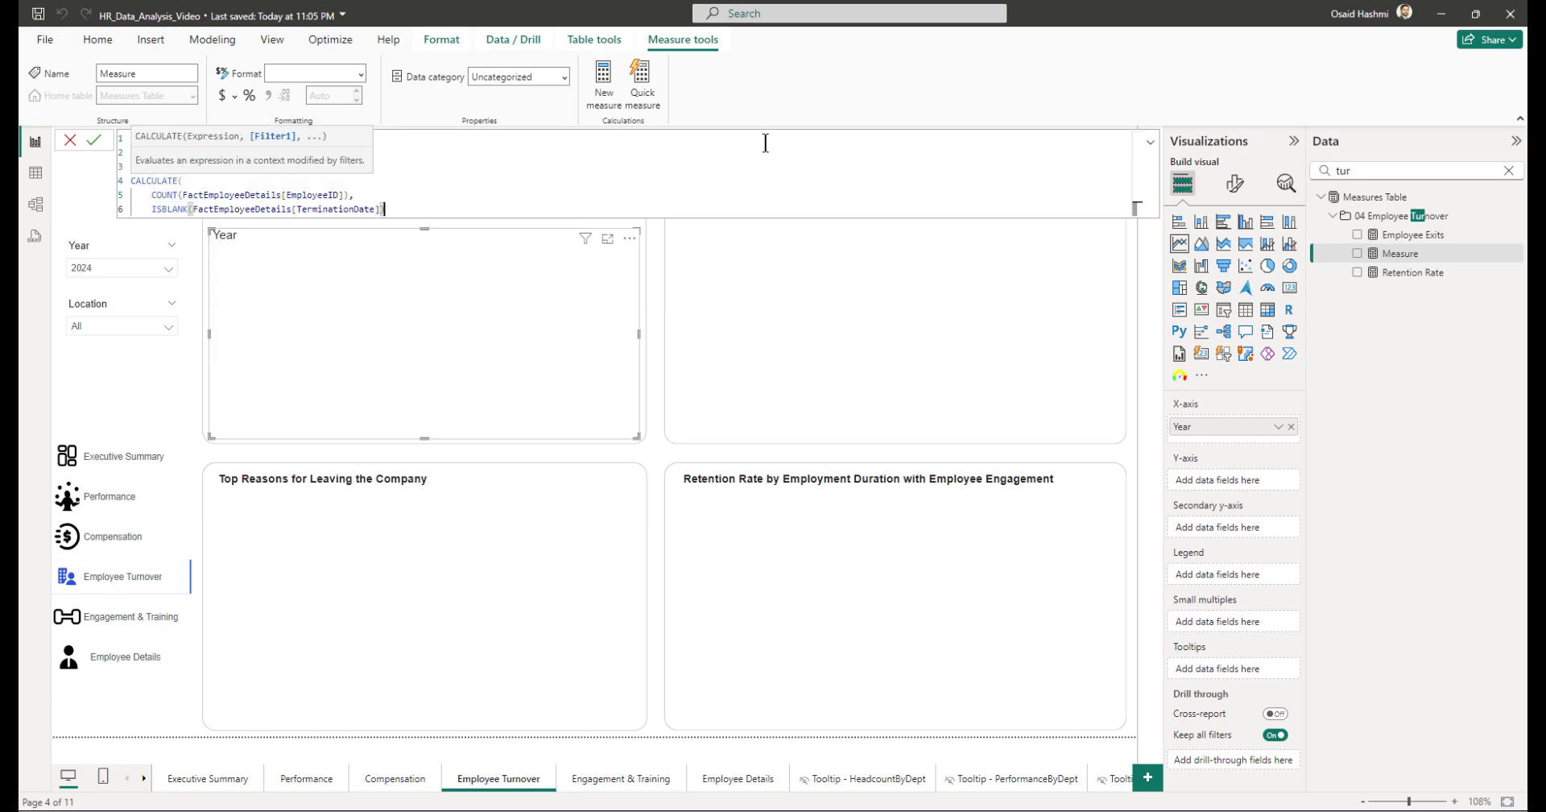
pyautogui.write(',')
pyautogui.hotkey('shift', 'Return')
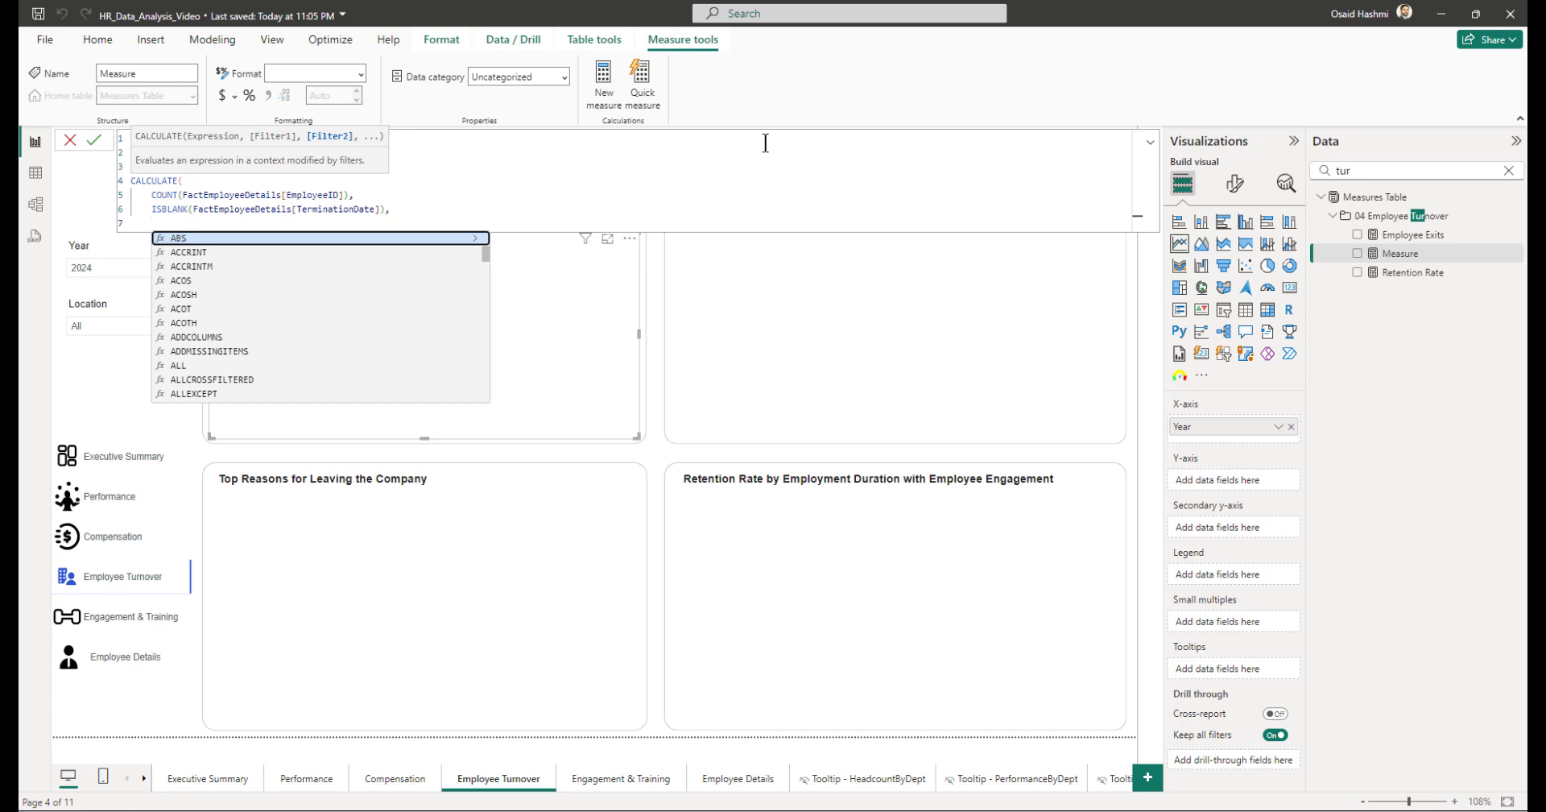
# Step: Add the filter DATEADD('Calendar'[Date],-1,YEAR) to _EmployeesFromLastYear and close its CALCULATE expression
pyautogui.write('dateadd')
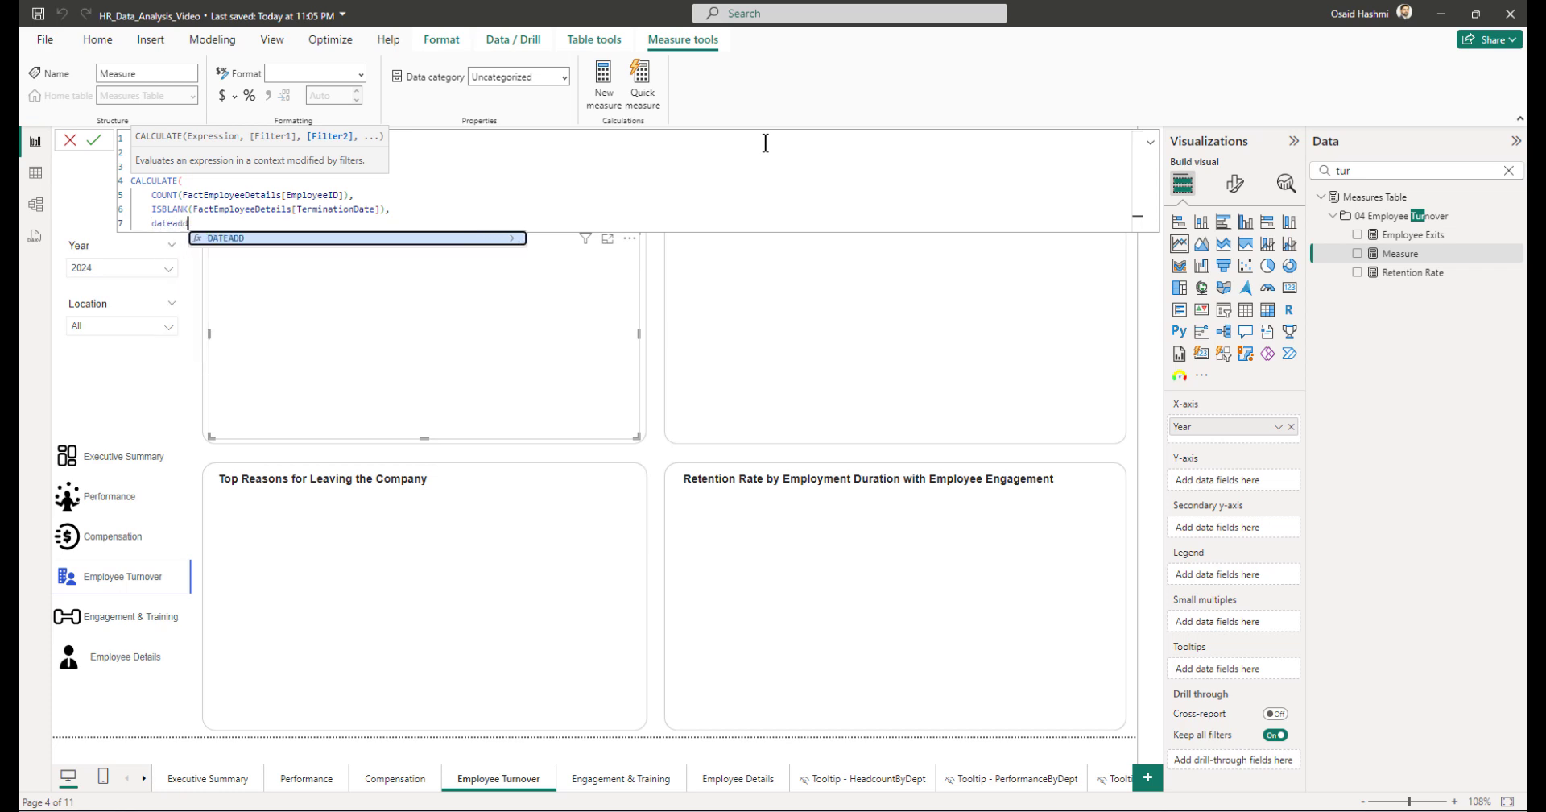
pyautogui.press('Tab')
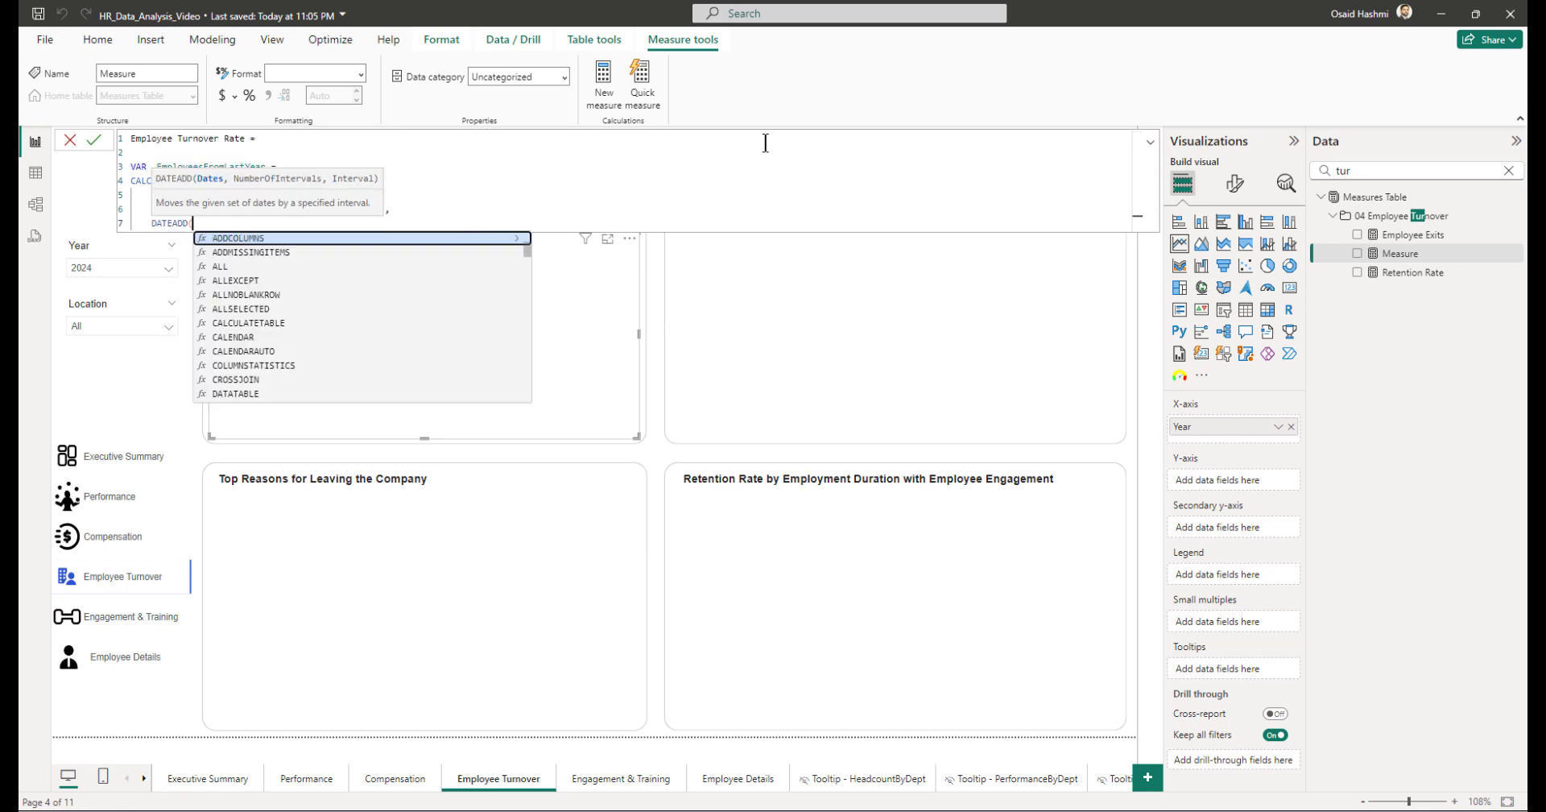
pyautogui.write('cal')
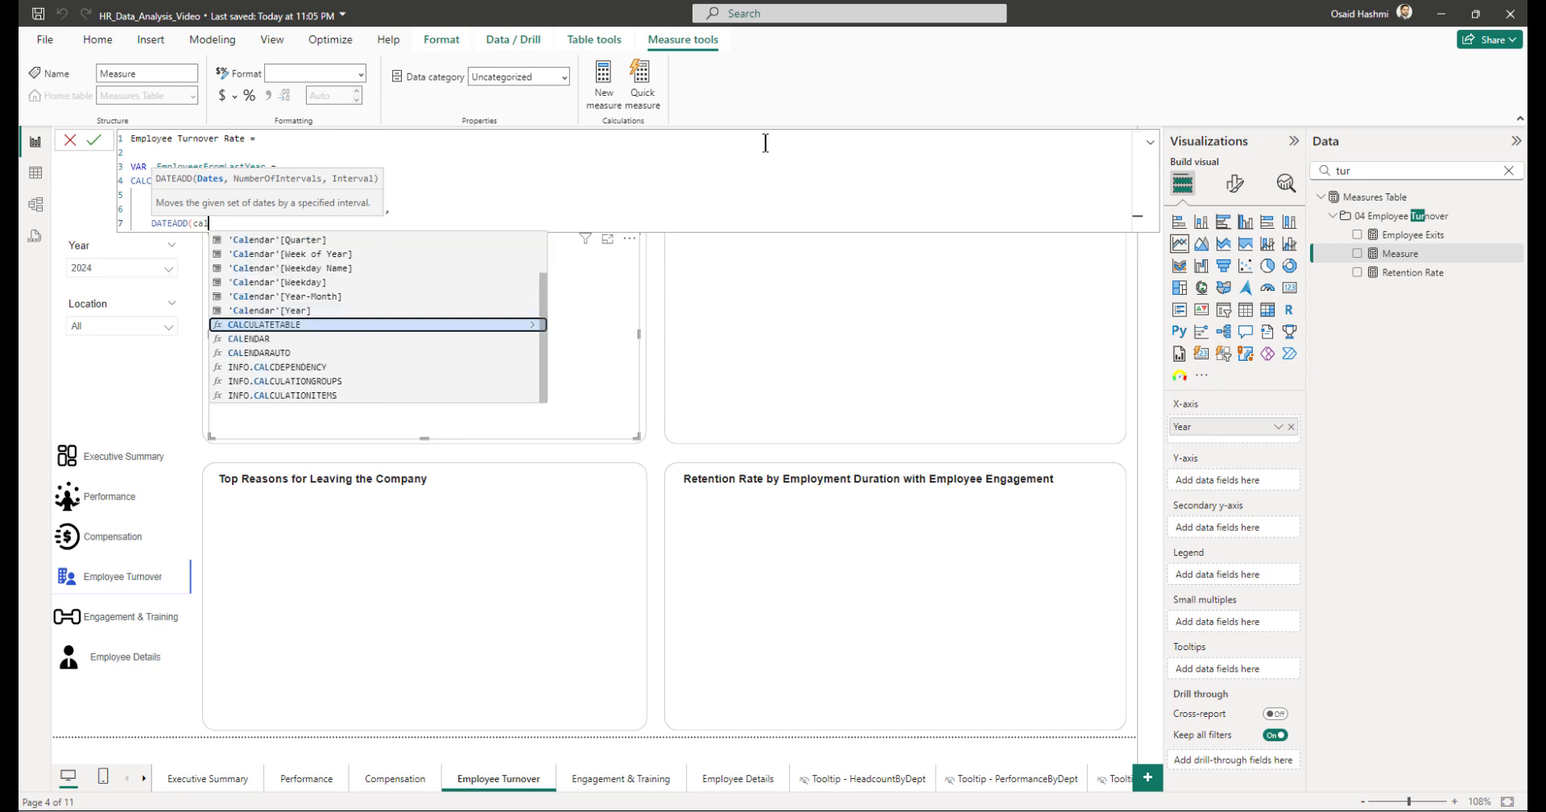
pyautogui.write('end')
pyautogui.press('Down')
pyautogui.press('Tab')
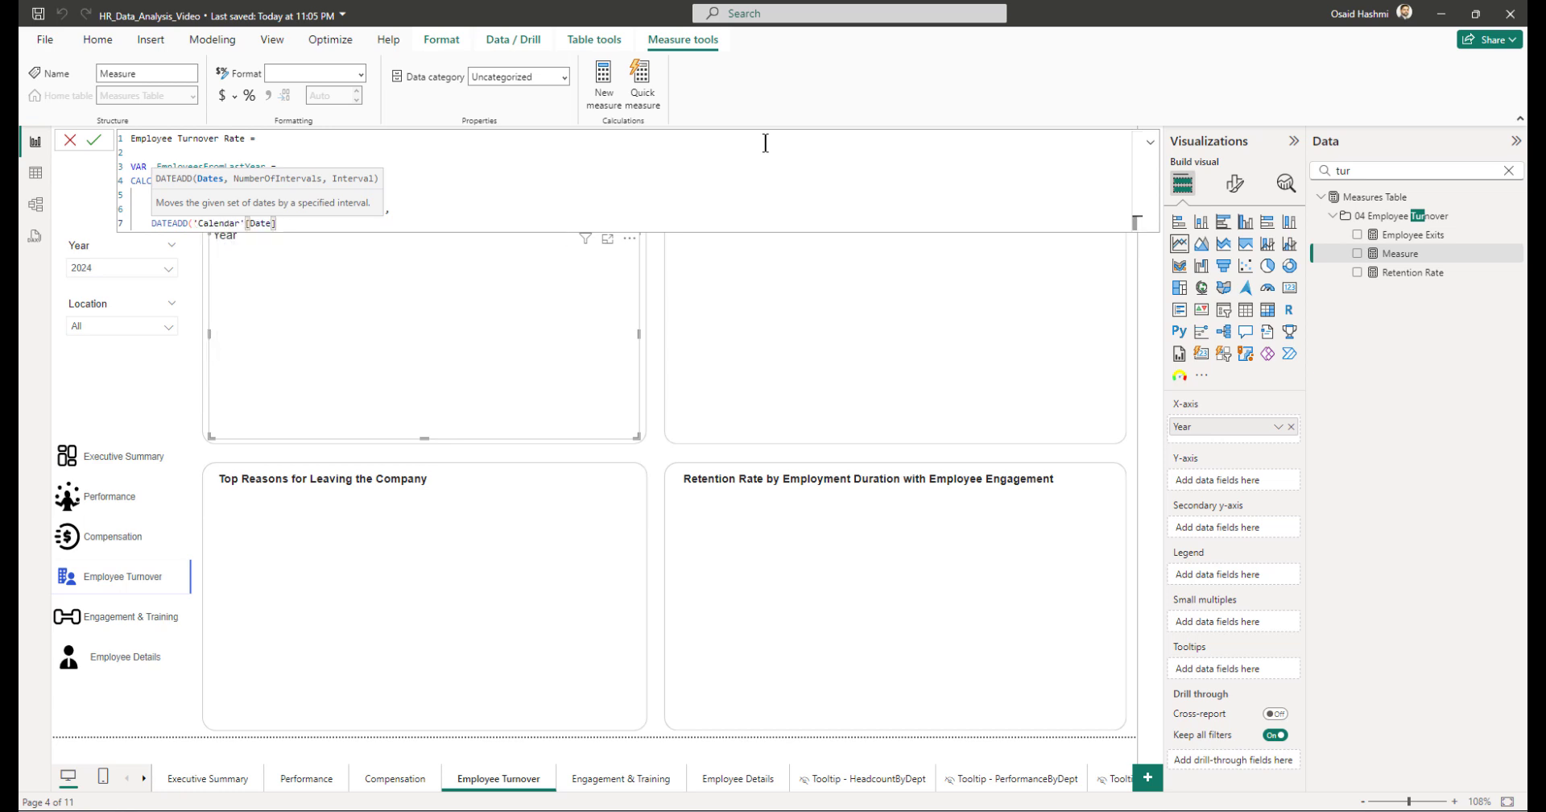
pyautogui.write(',-1,')
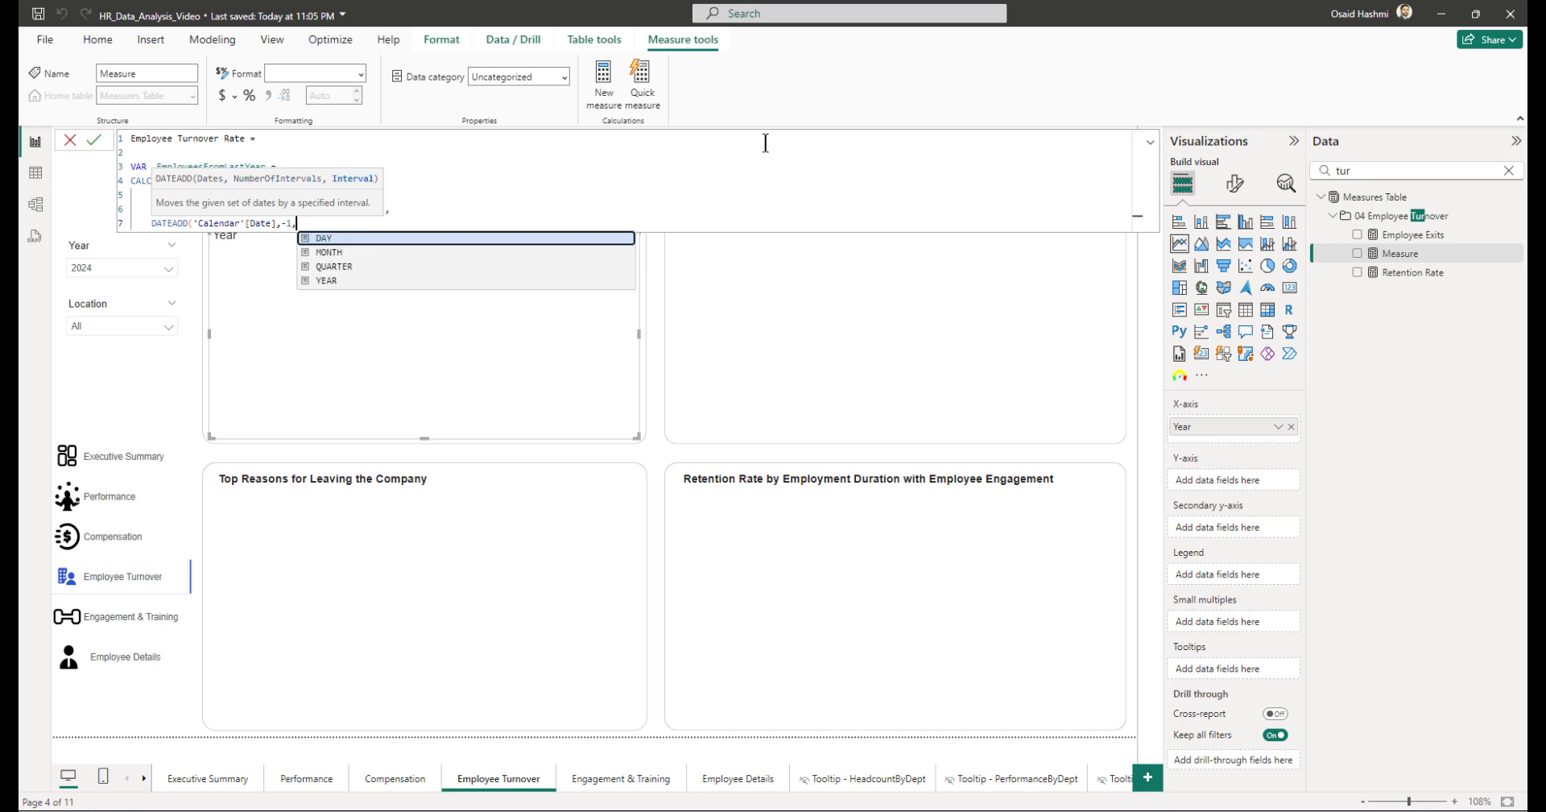
pyautogui.write('year')
pyautogui.press('Tab')
pyautogui.write(')')
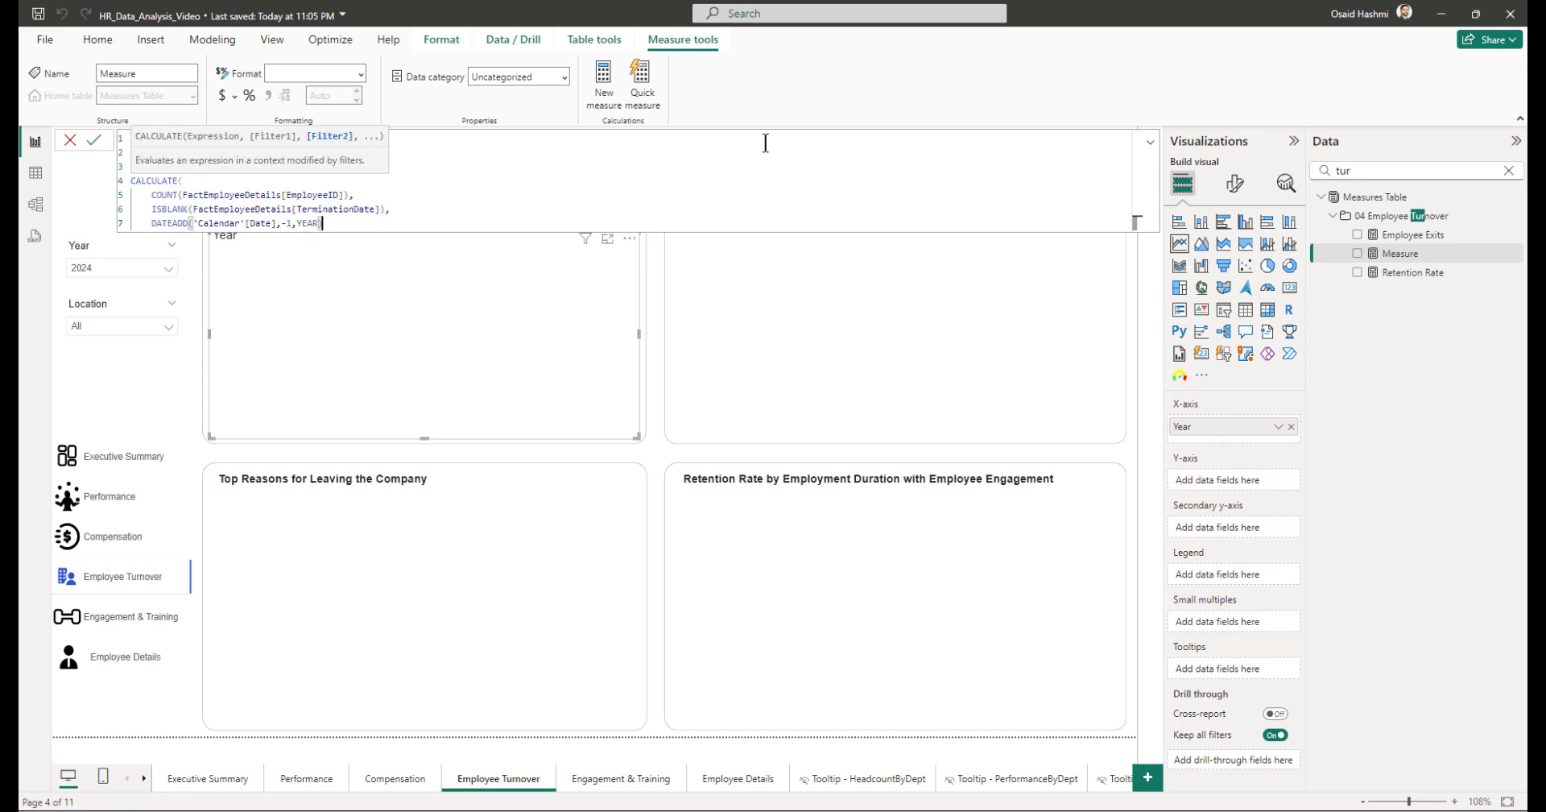
pyautogui.press('Return')
pyautogui.write(')')
pyautogui.press('Return')
pyautogui.press('Return')
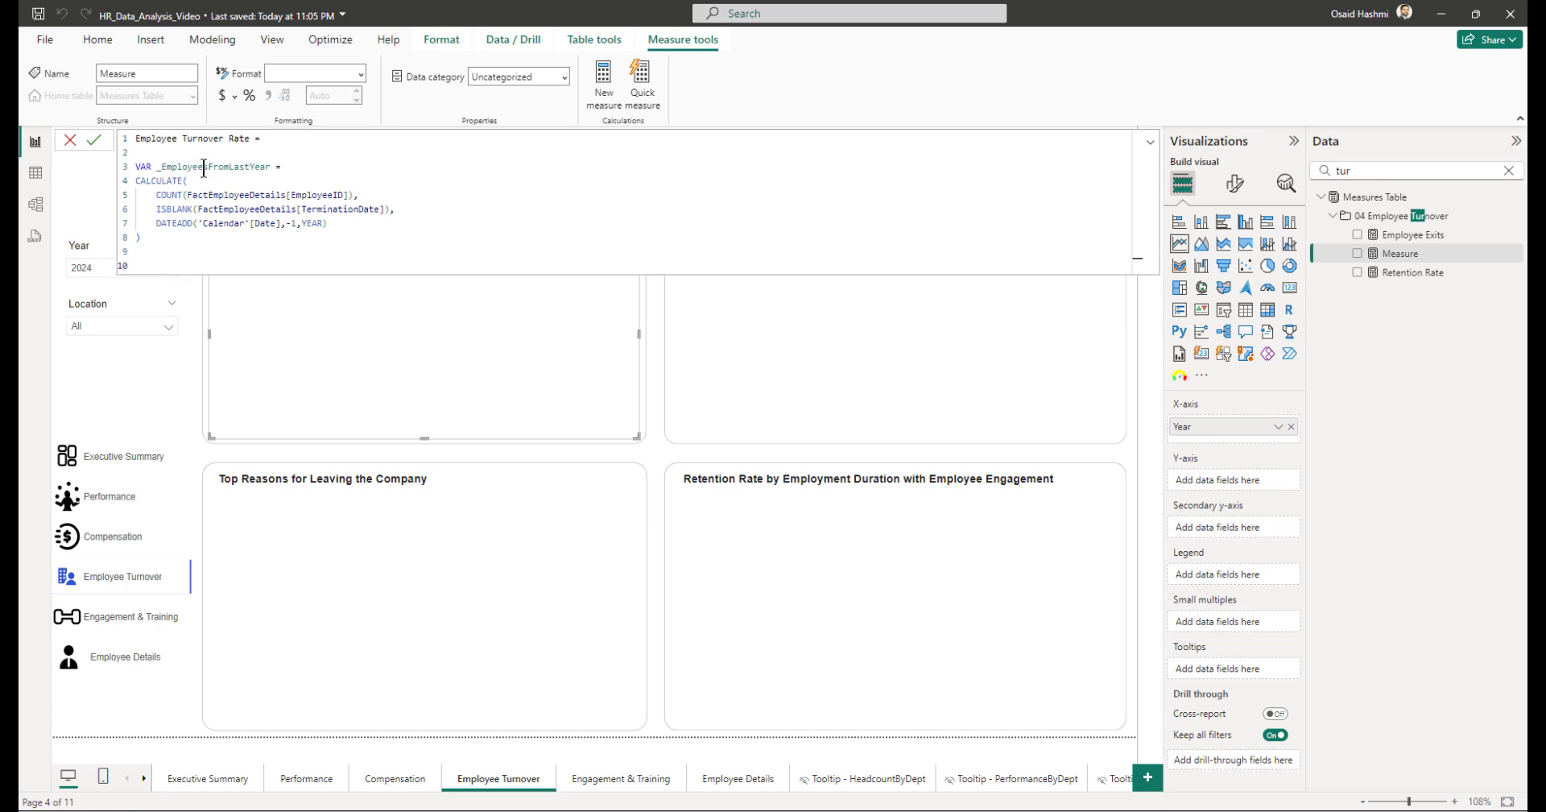
# Step: Declare the variable _EmployeesFromThisYear below the last-year variable and begin its CALCULATE expression
pyautogui.write('V')
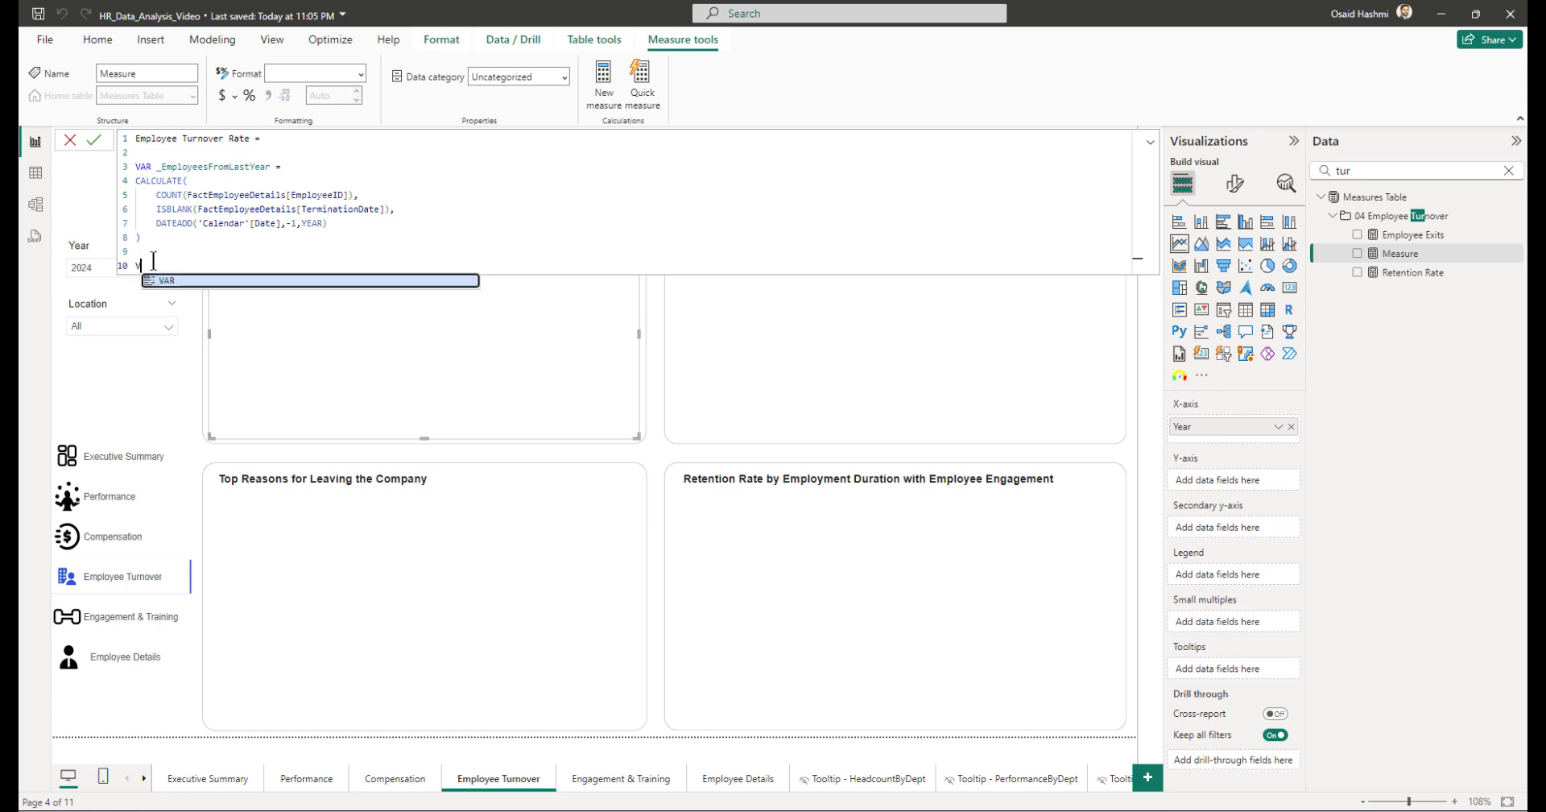
pyautogui.write('AR _Em')
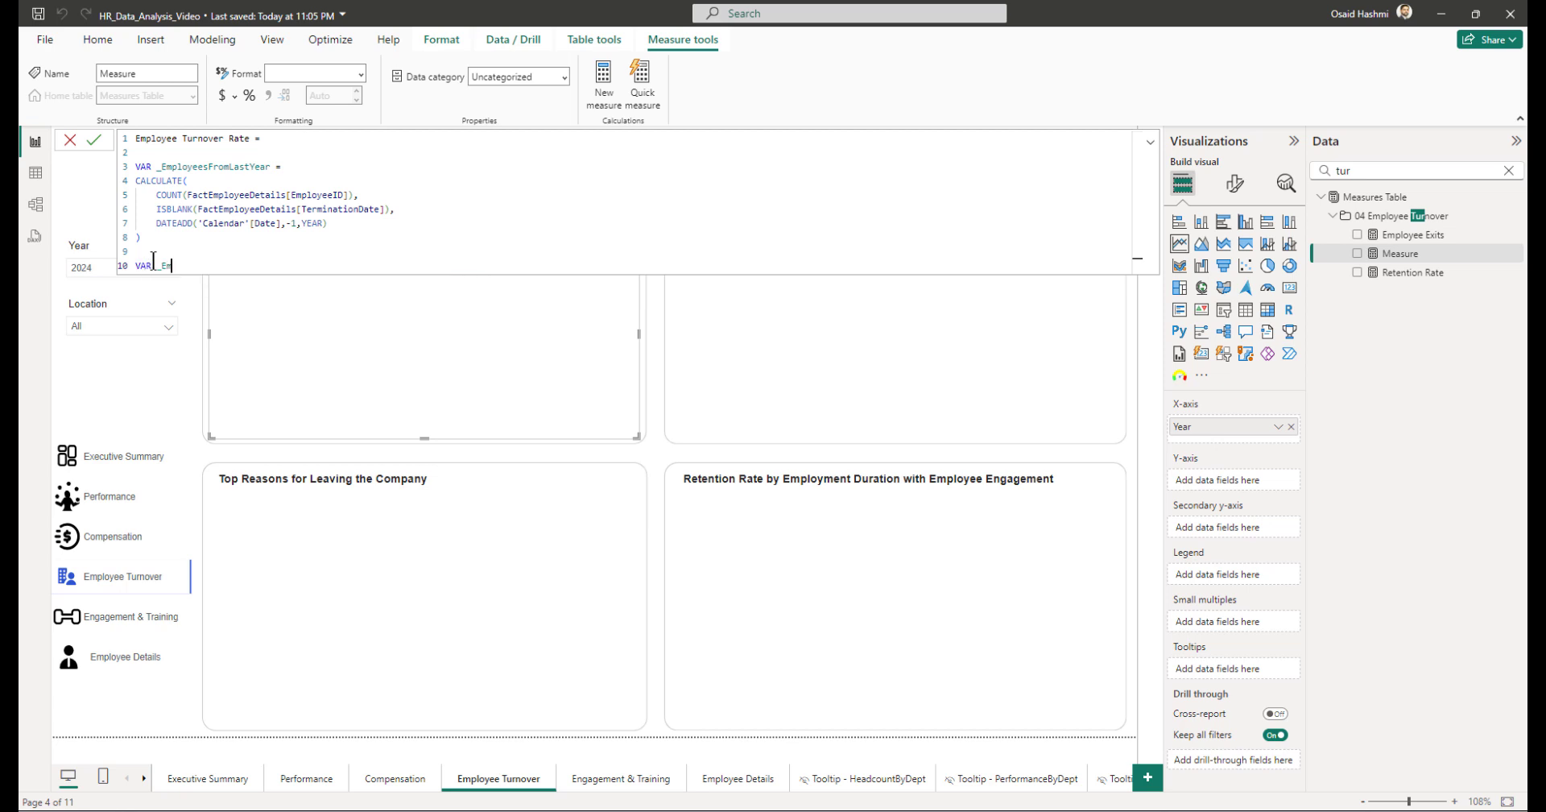
pyautogui.write('ployeesFromThisYear =')
pyautogui.hotkey('shift', 'Return')
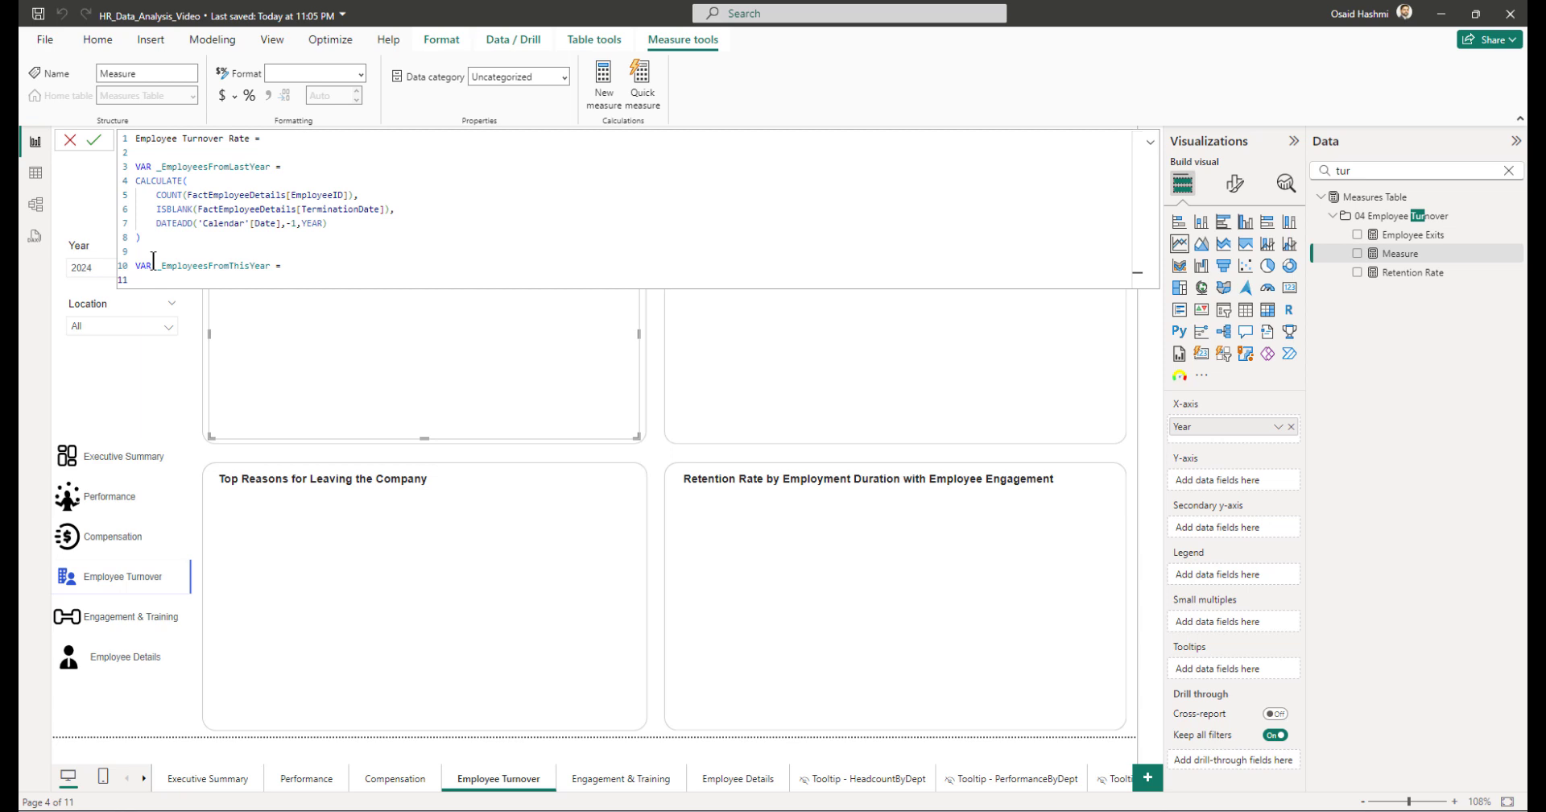
pyautogui.write('CALCULATE(')
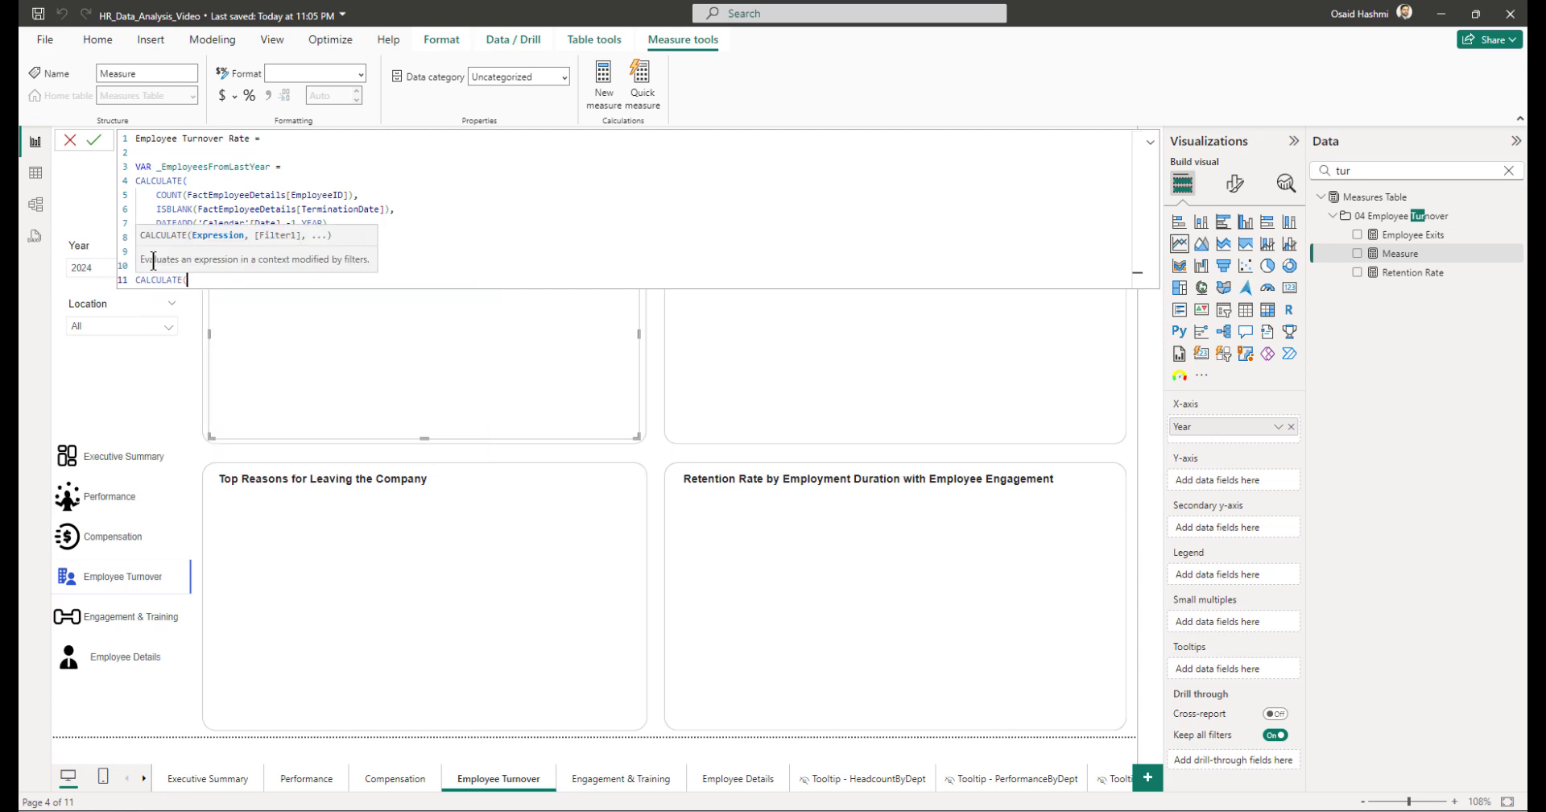
pyautogui.hotkey('shift', 'Return')
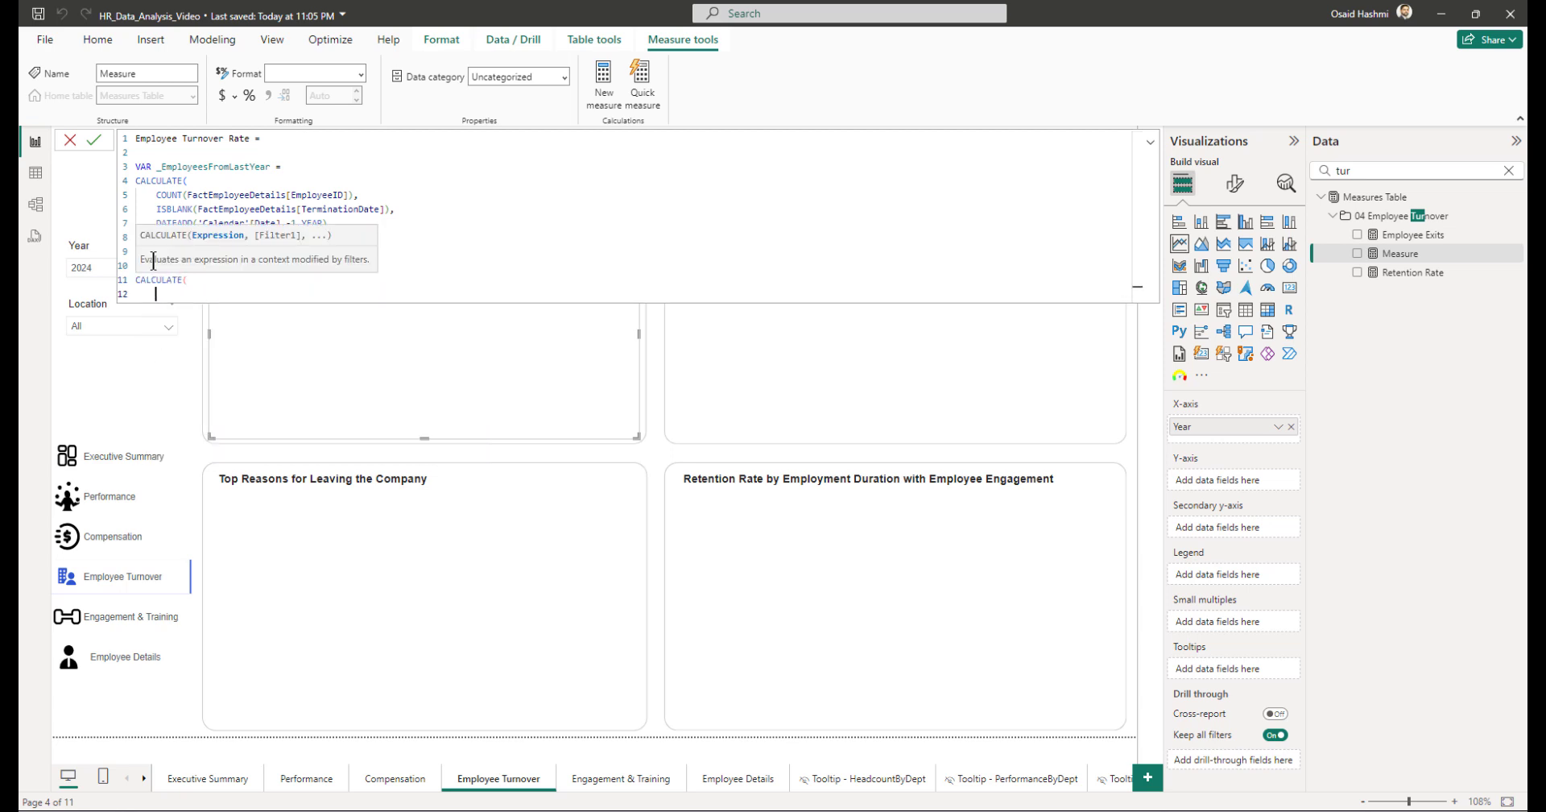
# Step: Enter COUNT(FactEmployeeDetails[EmployeeID]) as the expression calculated by _EmployeesFromThisYear
pyautogui.write('COUNT(')
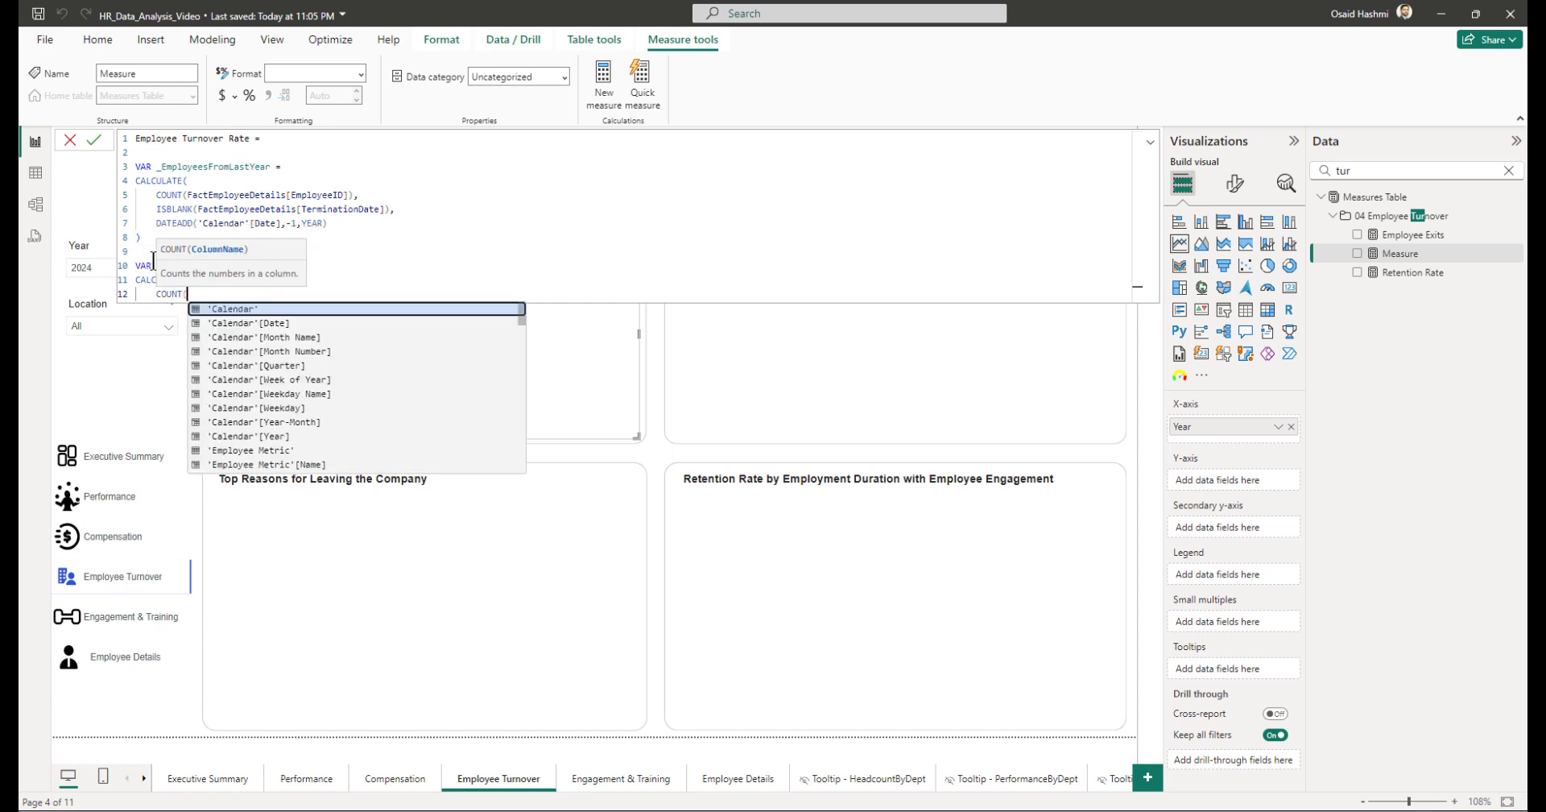
pyautogui.write('employeee')
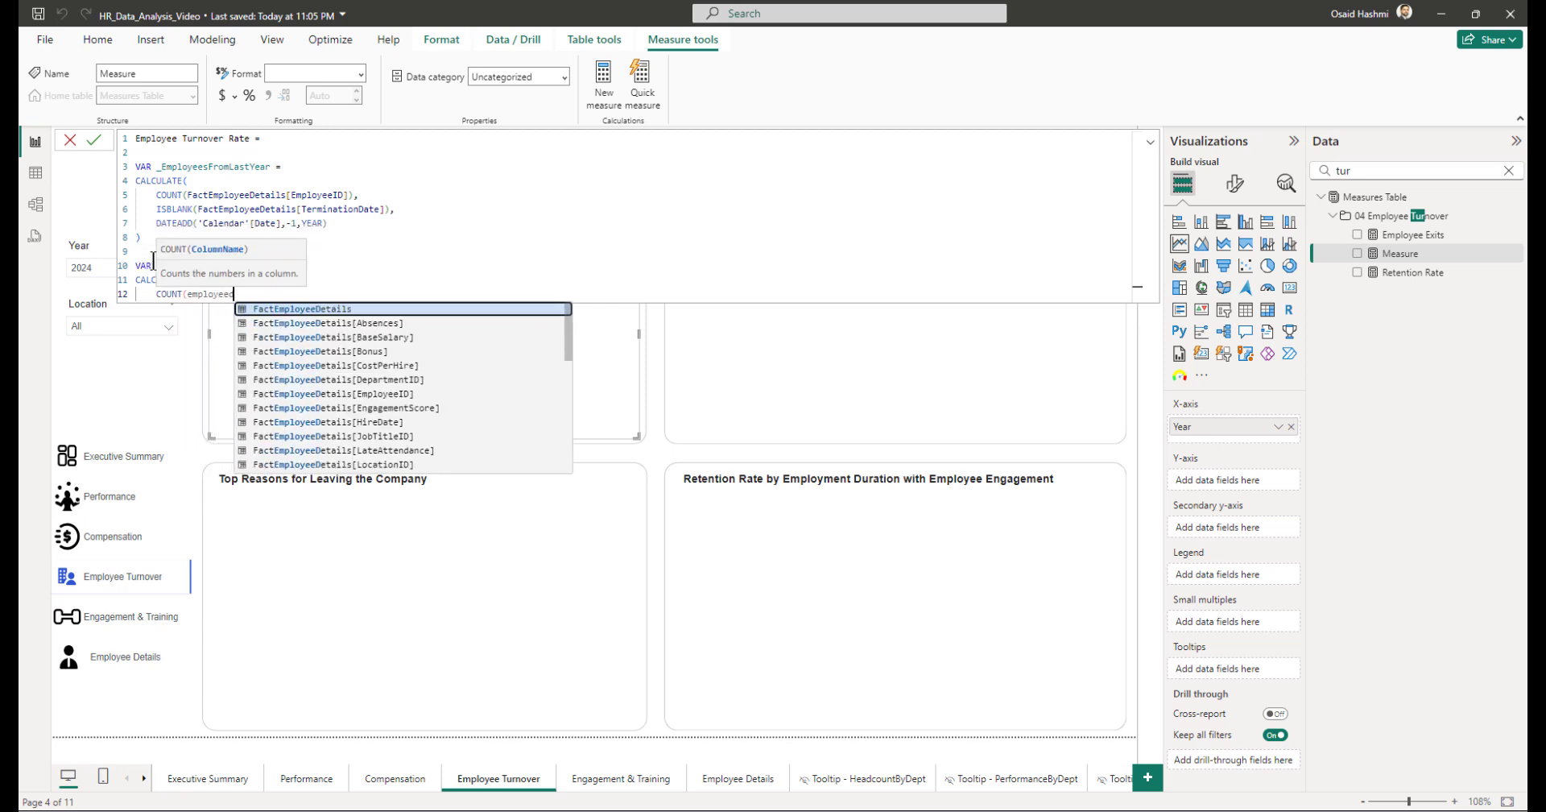
pyautogui.press('BackSpace')
pyautogui.write('id')
pyautogui.press('Down')
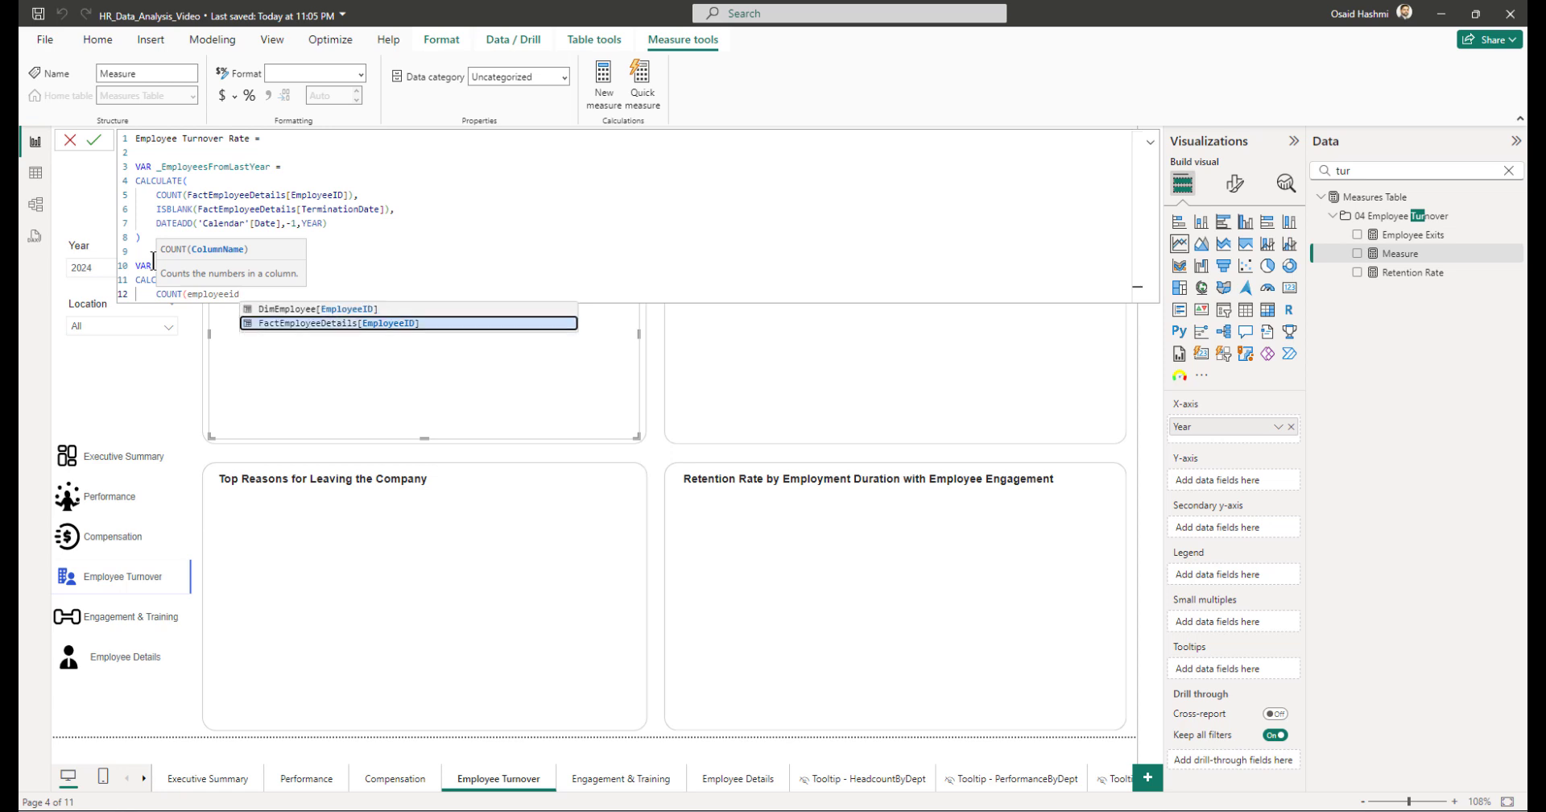
pyautogui.press('Tab')
pyautogui.write(')')
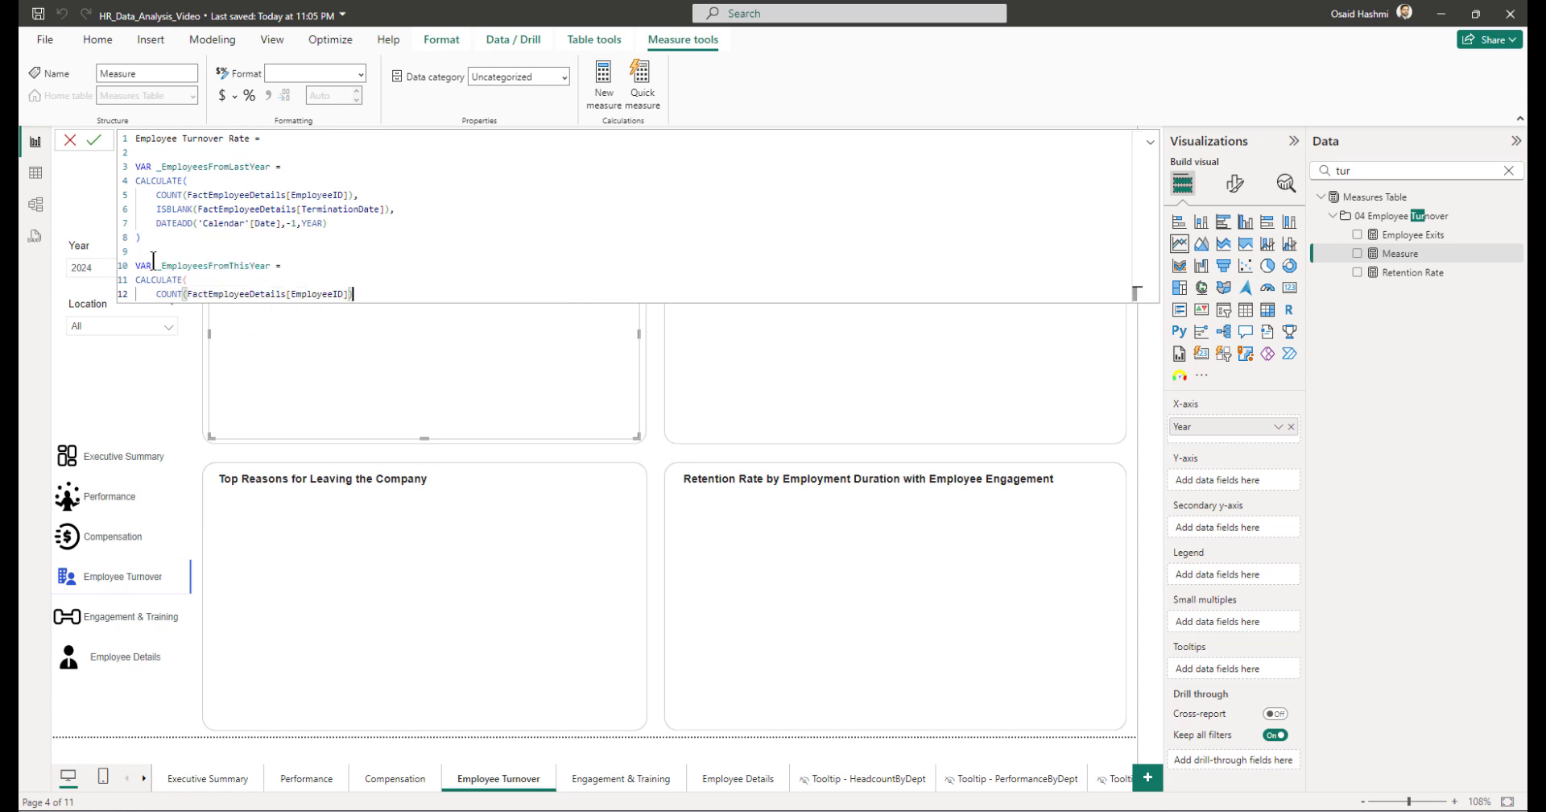
pyautogui.write(',')
pyautogui.hotkey('shift', 'Return')
# Step: Add the filter ISBLANK(FactEmployeeDetails[TerminationDate]) to _EmployeesFromThisYear and close its CALCULATE expression
pyautogui.write('is')
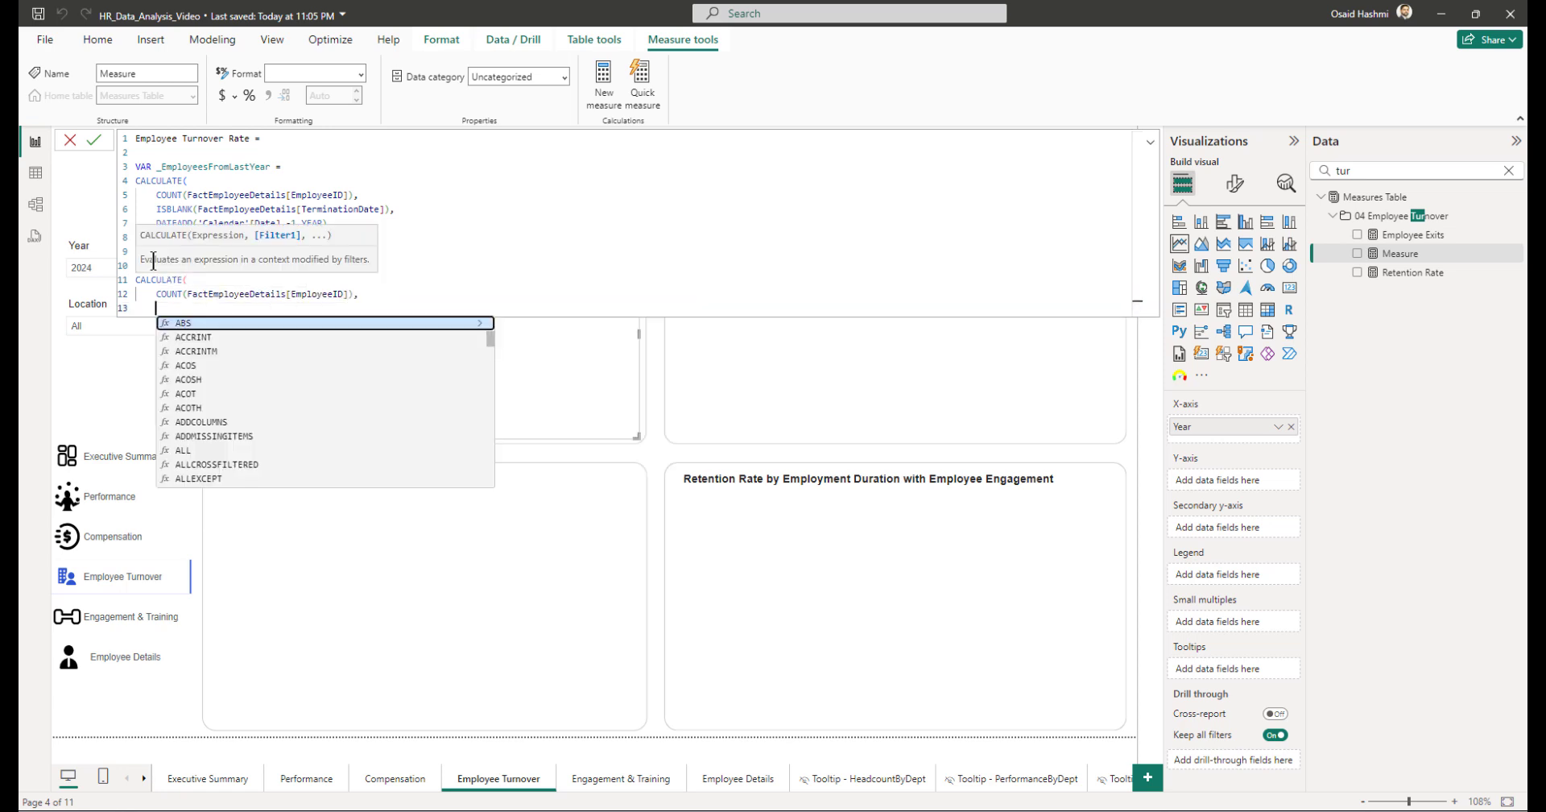
pyautogui.write('blan')
pyautogui.press('Tab')
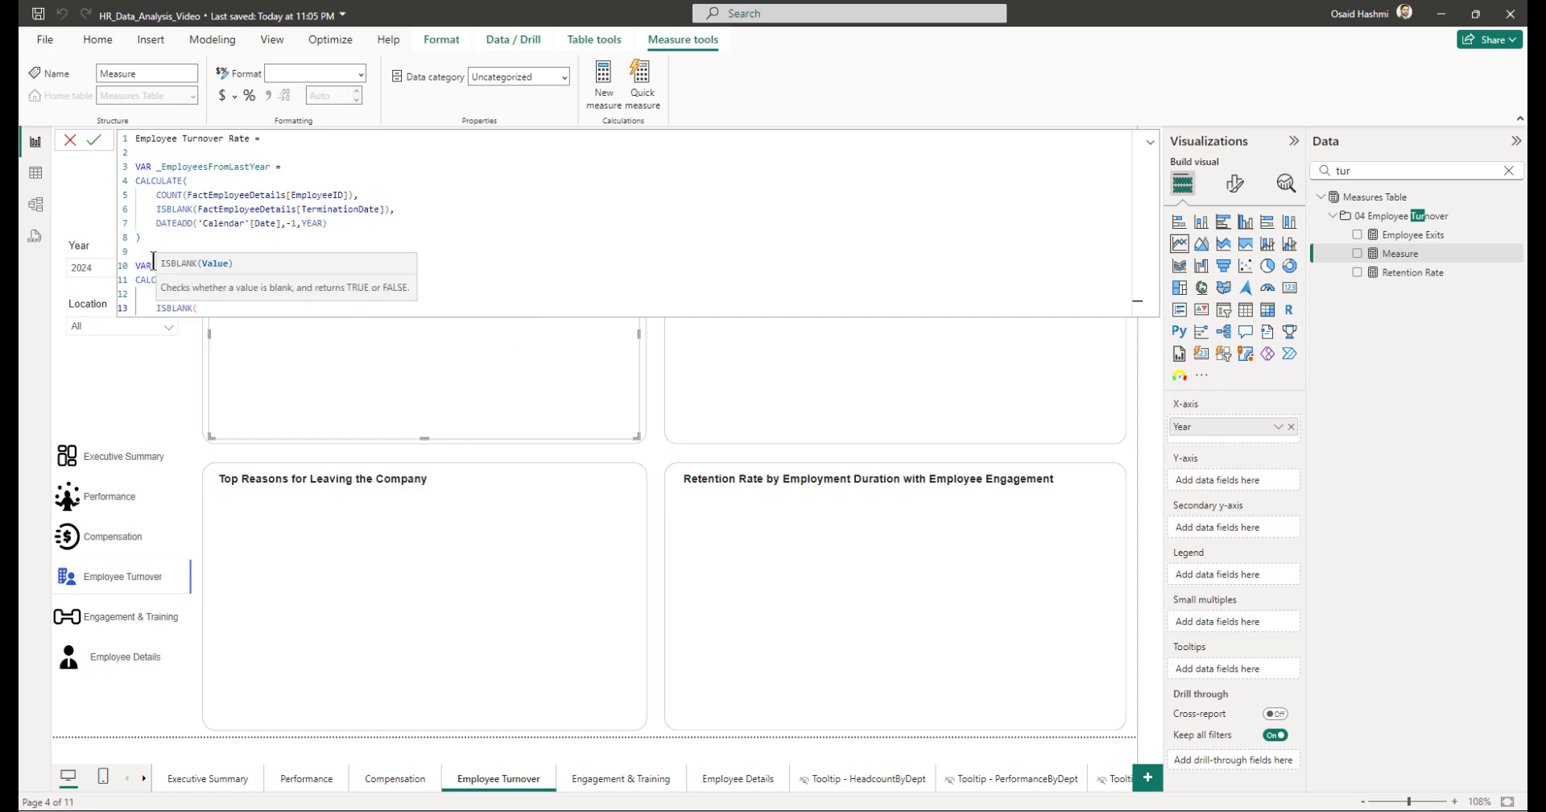
pyautogui.write('term')
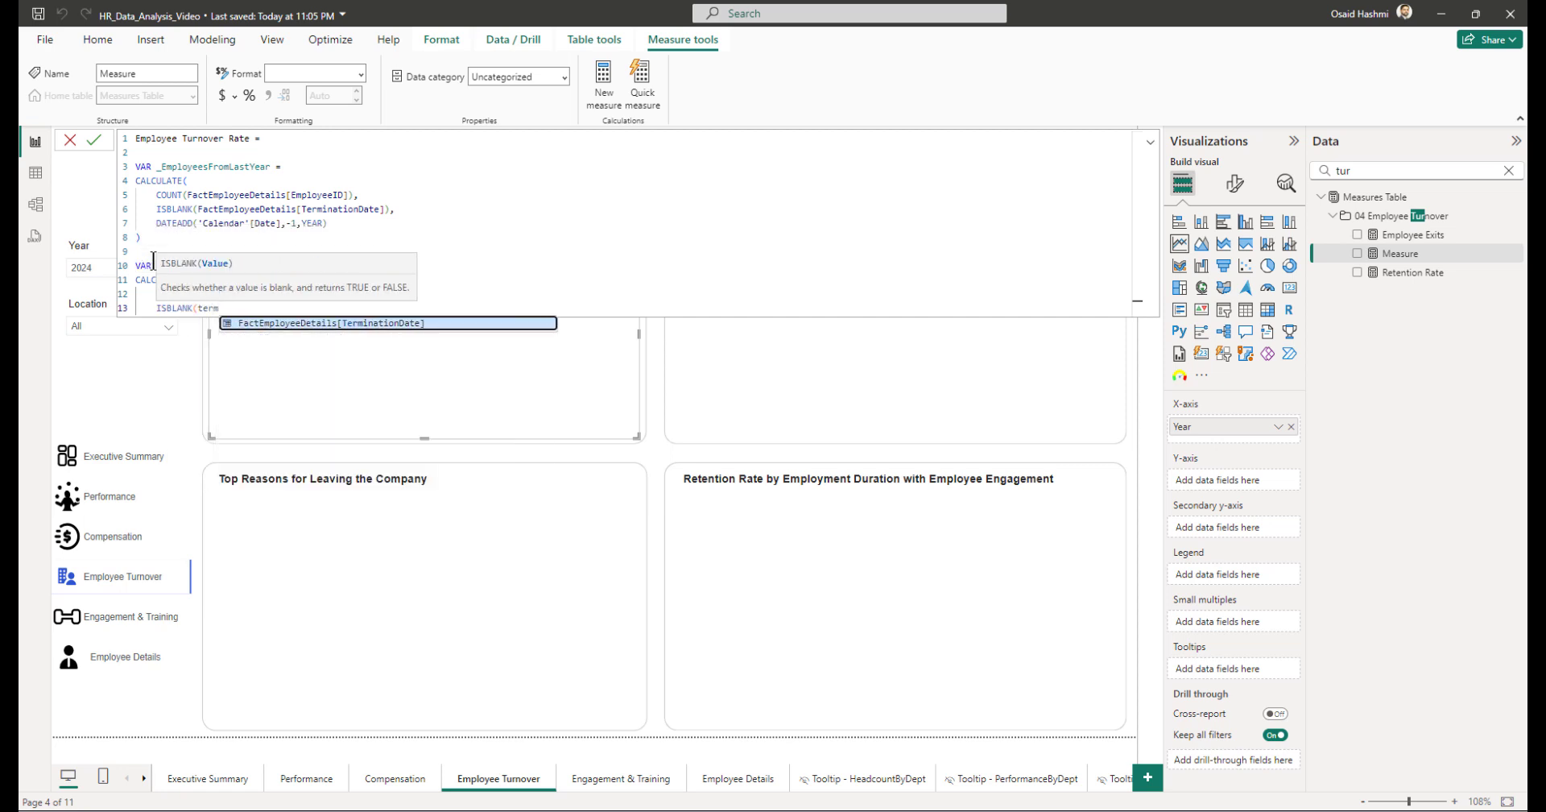
pyautogui.press('Tab')
pyautogui.write(')')
pyautogui.hotkey('shift', 'Return')
pyautogui.write(')')
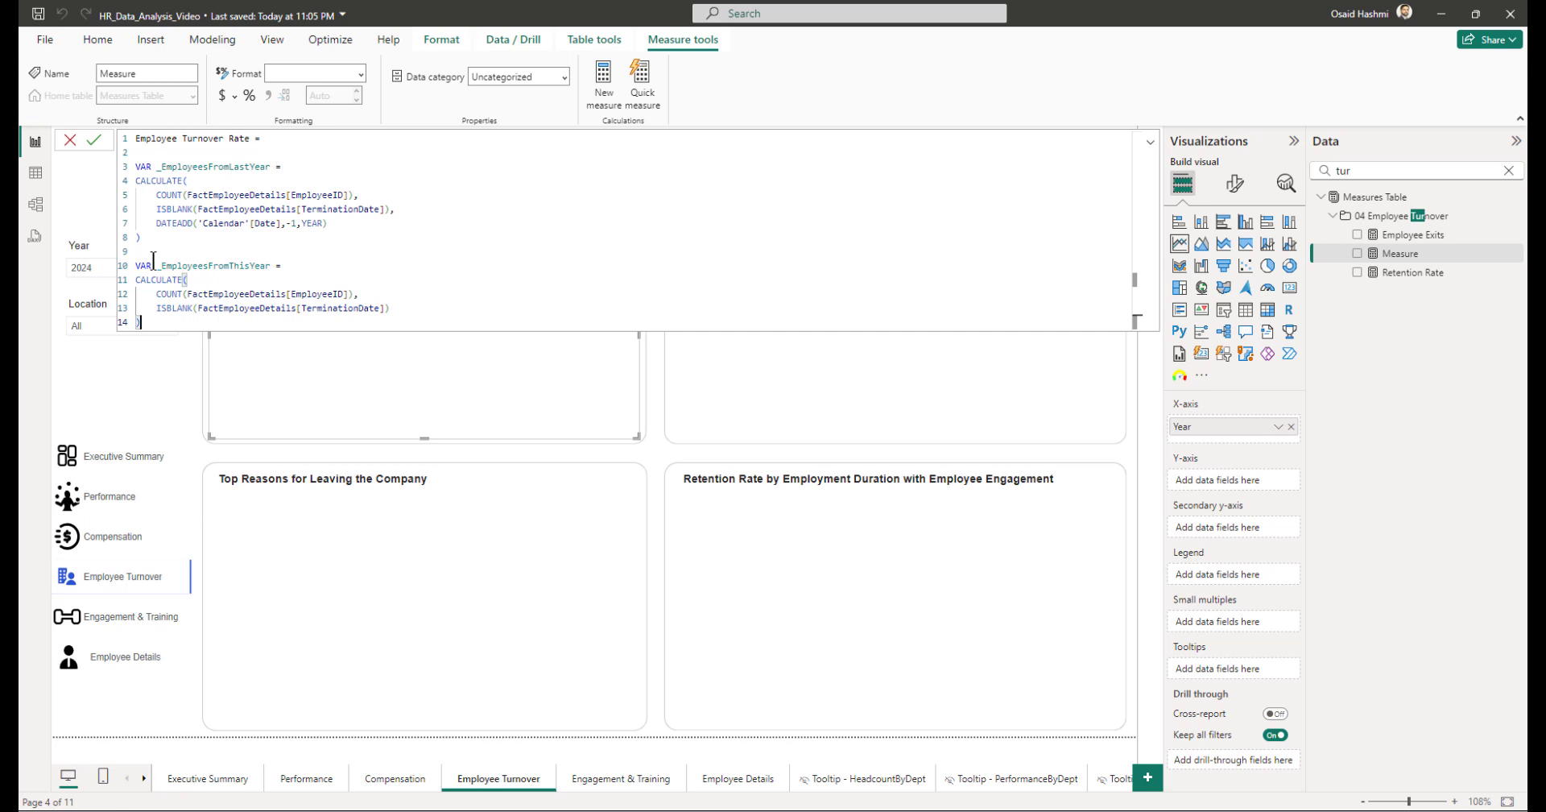
pyautogui.hotkey('shift', 'Return')
pyautogui.hotkey('shift', 'Return')
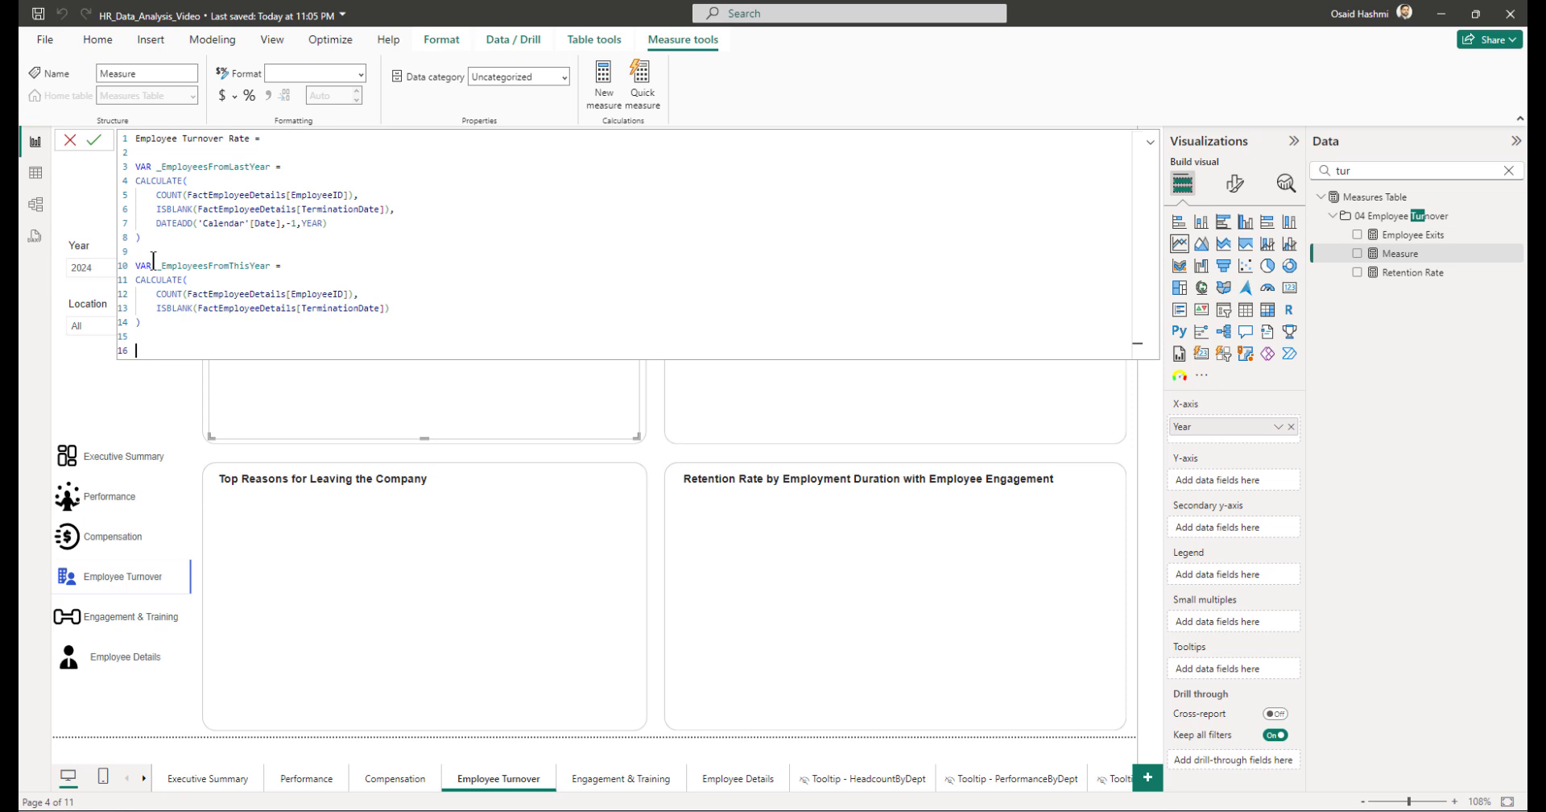
# Step: Declare the variable _Terminations below _EmployeesFromThisYear and begin its CALCULATE expression
pyautogui.moveTo(142, 322); pyautogui.dragTo(134, 179)
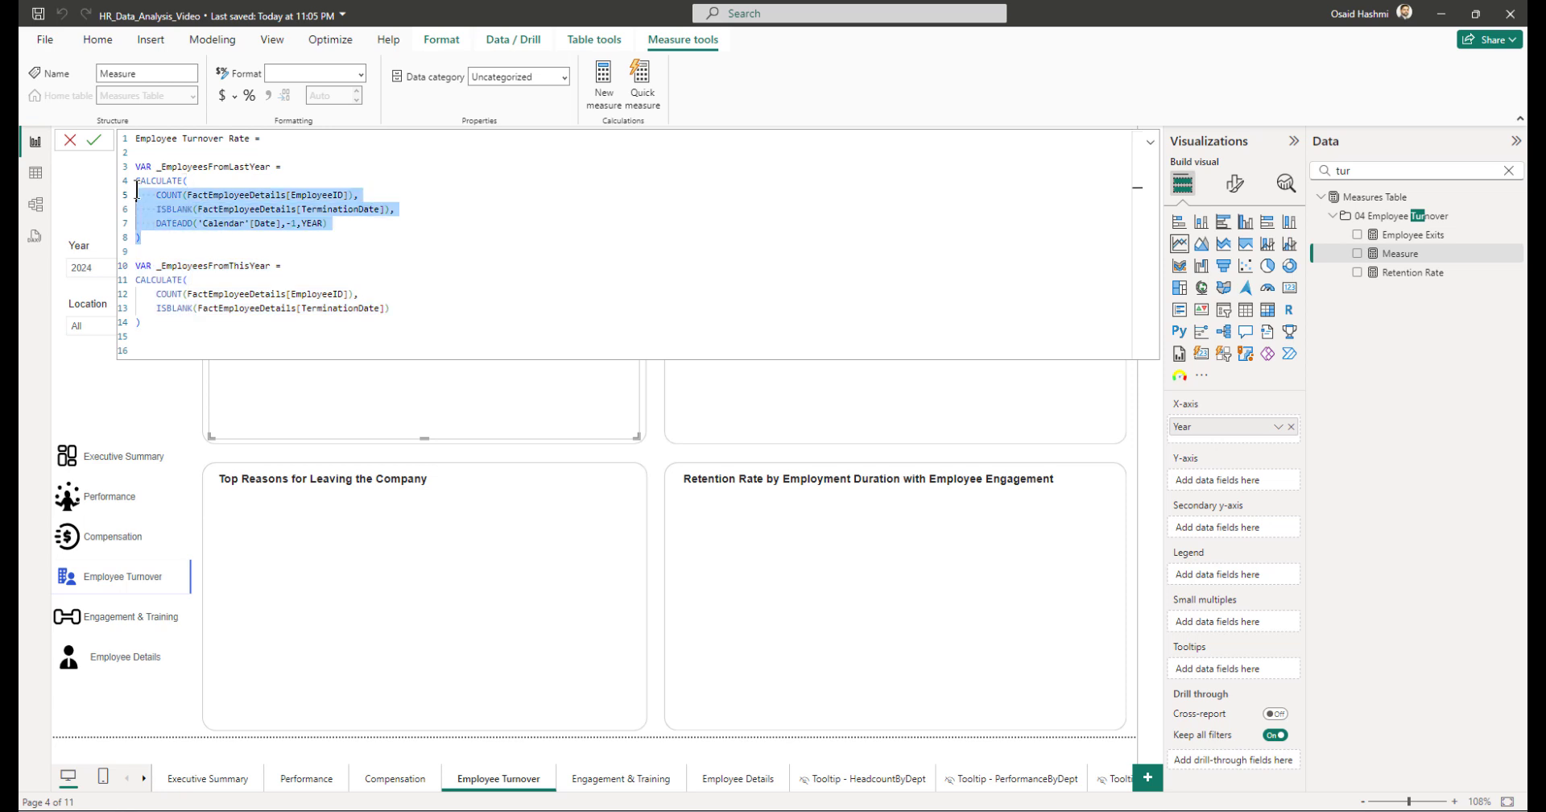
pyautogui.click(154, 351)
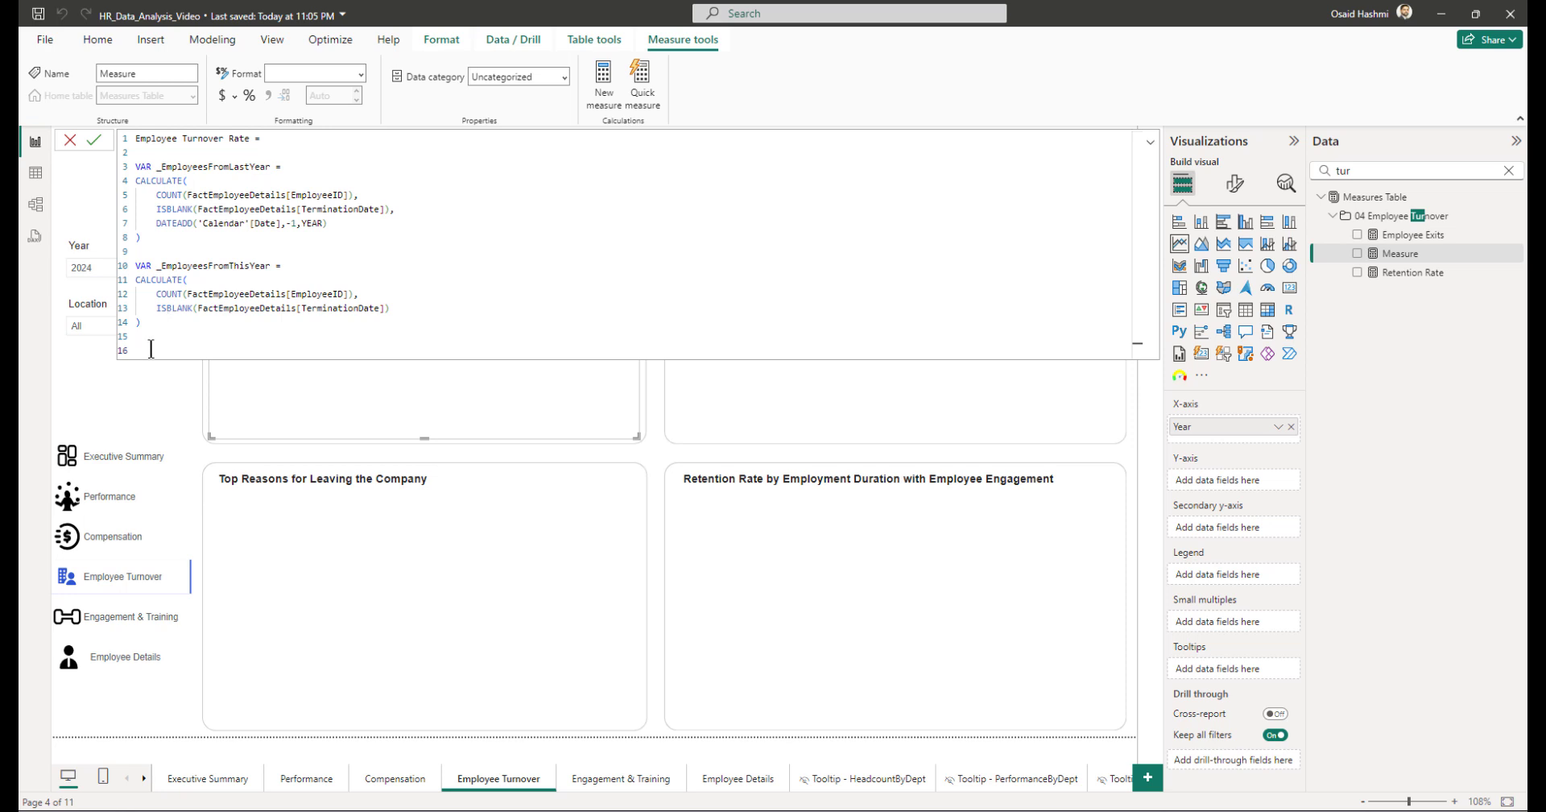
pyautogui.write('VAR')
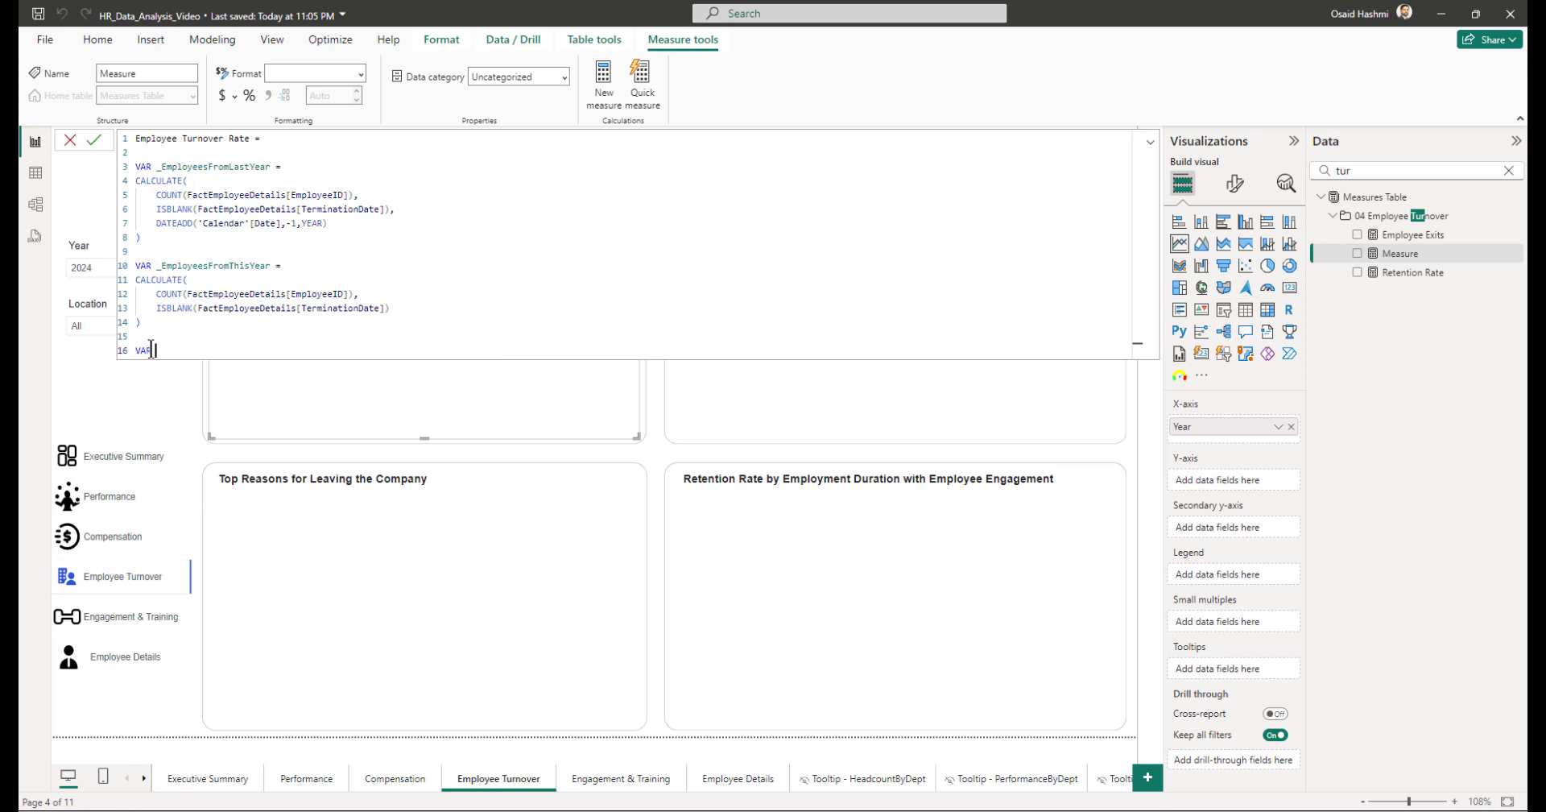
pyautogui.write(' _Ter')
pyautogui.write('minations =')
pyautogui.press('Return')
pyautogui.write('calcu')
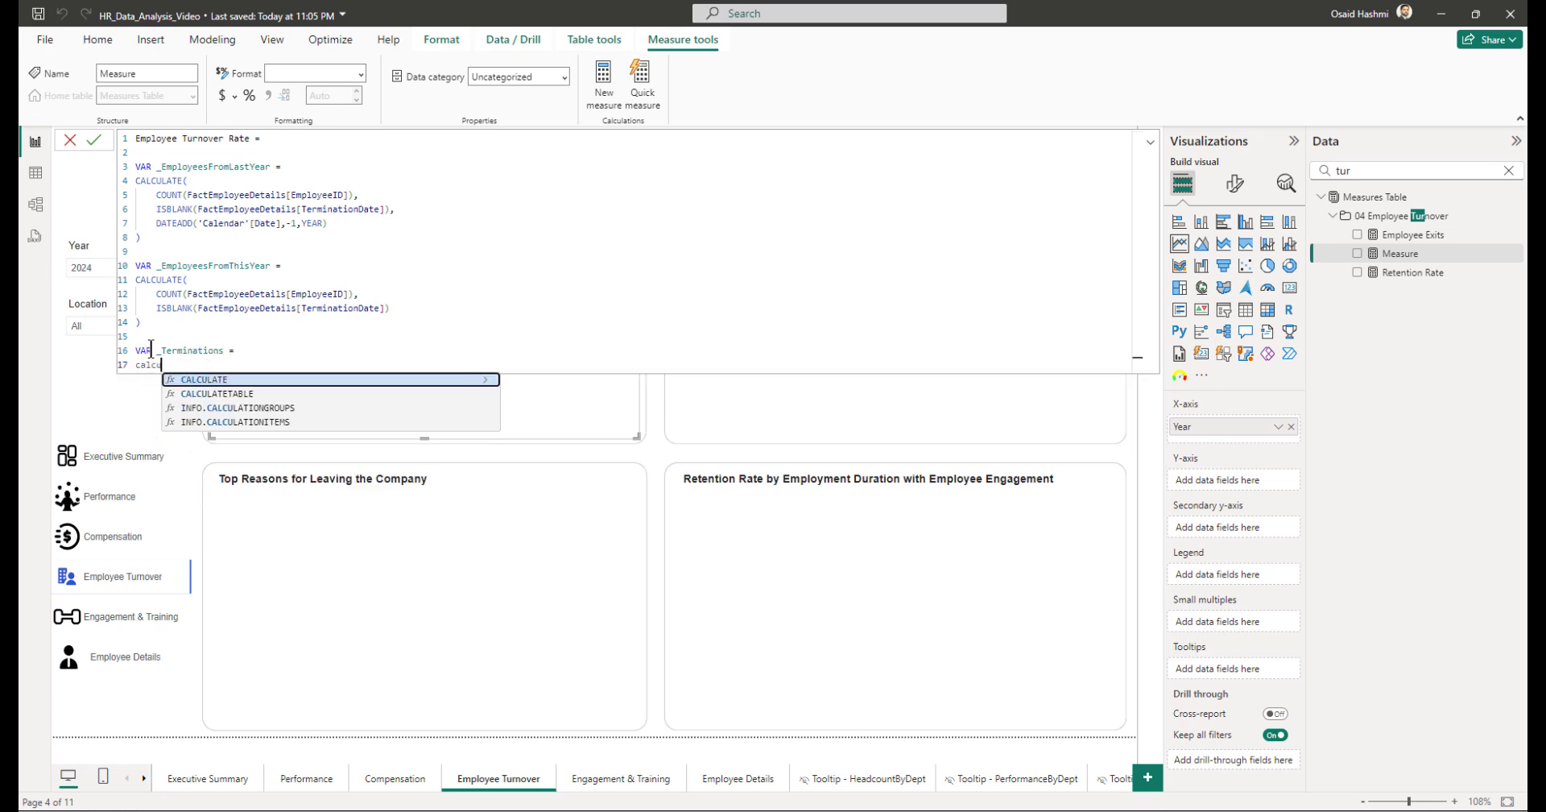
pyautogui.press('Tab')
pyautogui.press('Return')
# Step: Enter COUNT(FactEmployeeDetails[EmployeeID]) as the expression calculated by _Terminations
pyautogui.write('count')
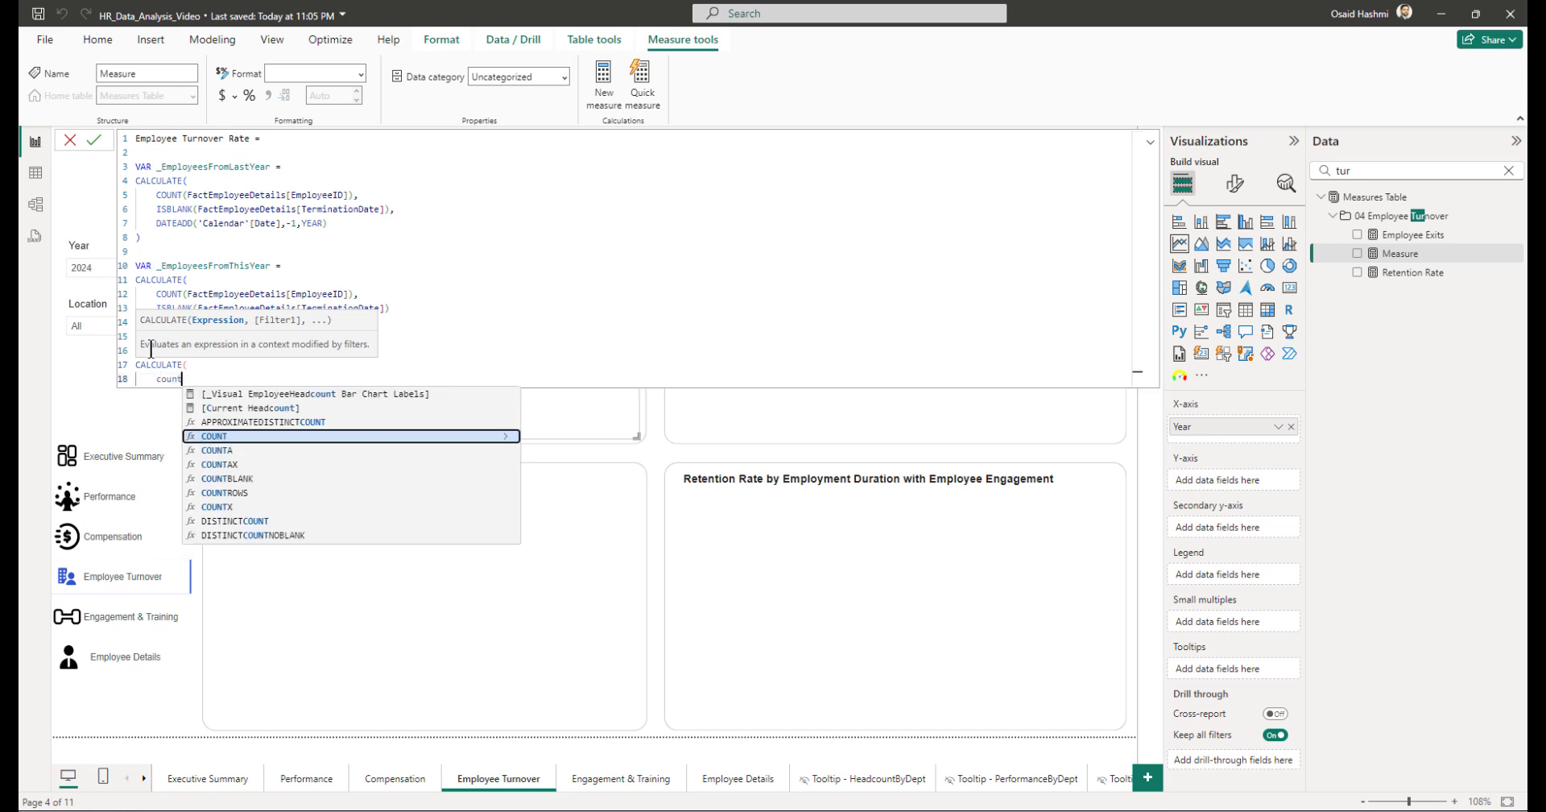
pyautogui.press('Tab')
pyautogui.write('employeeid')
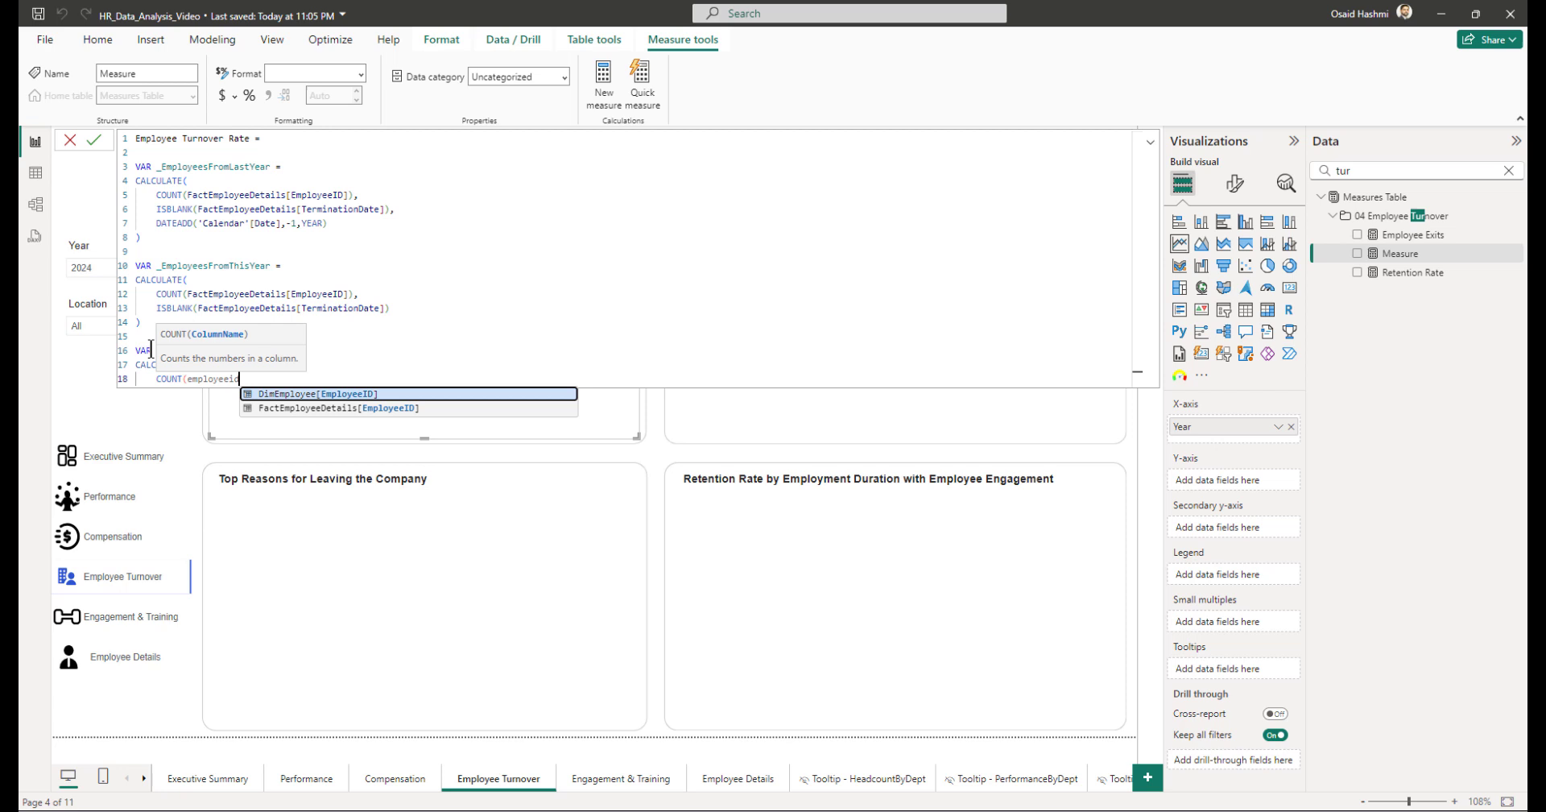
pyautogui.press('Down')
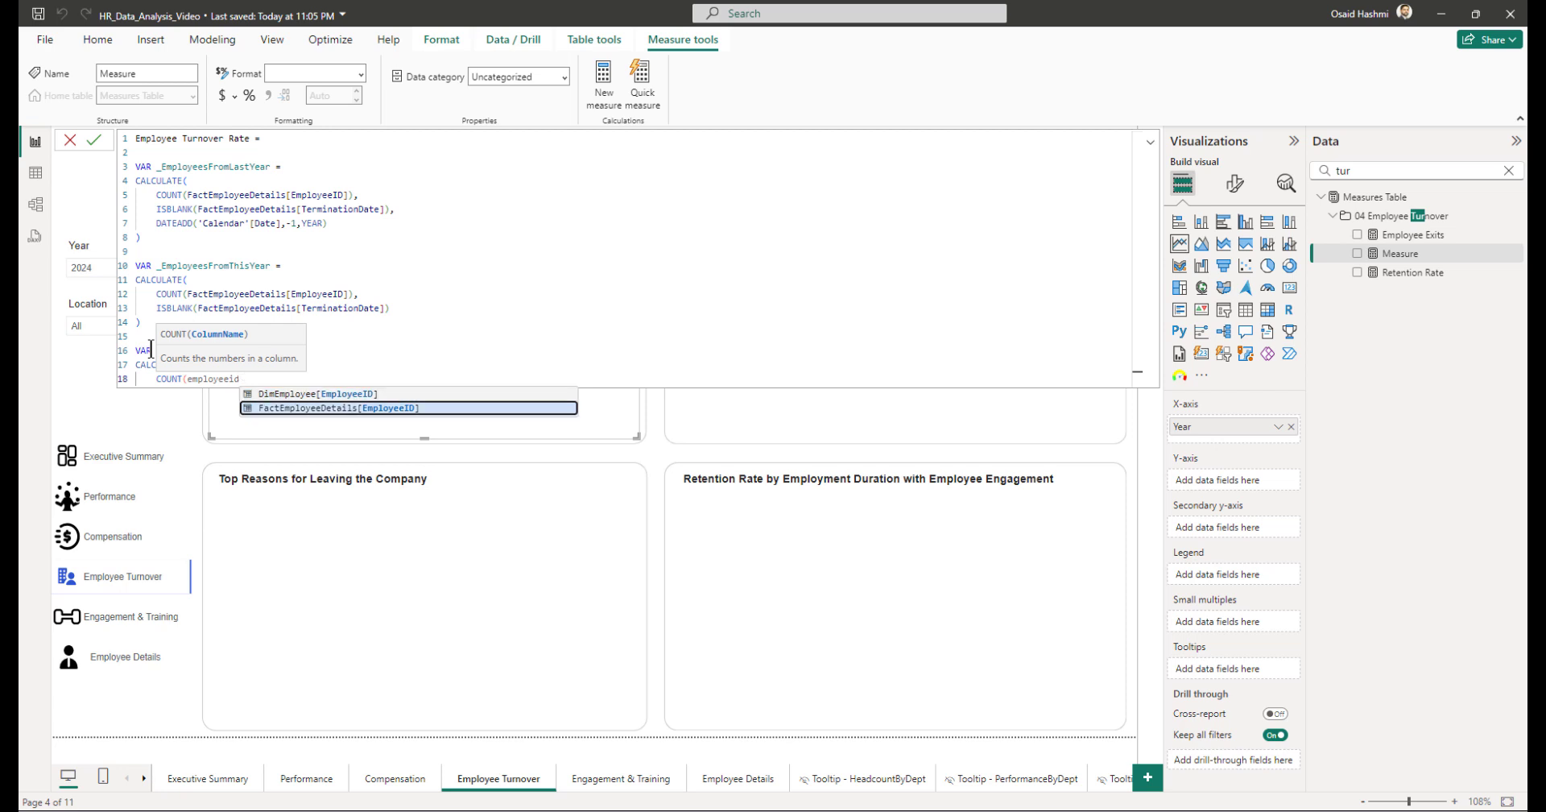
pyautogui.press('Tab')
pyautogui.write('),')
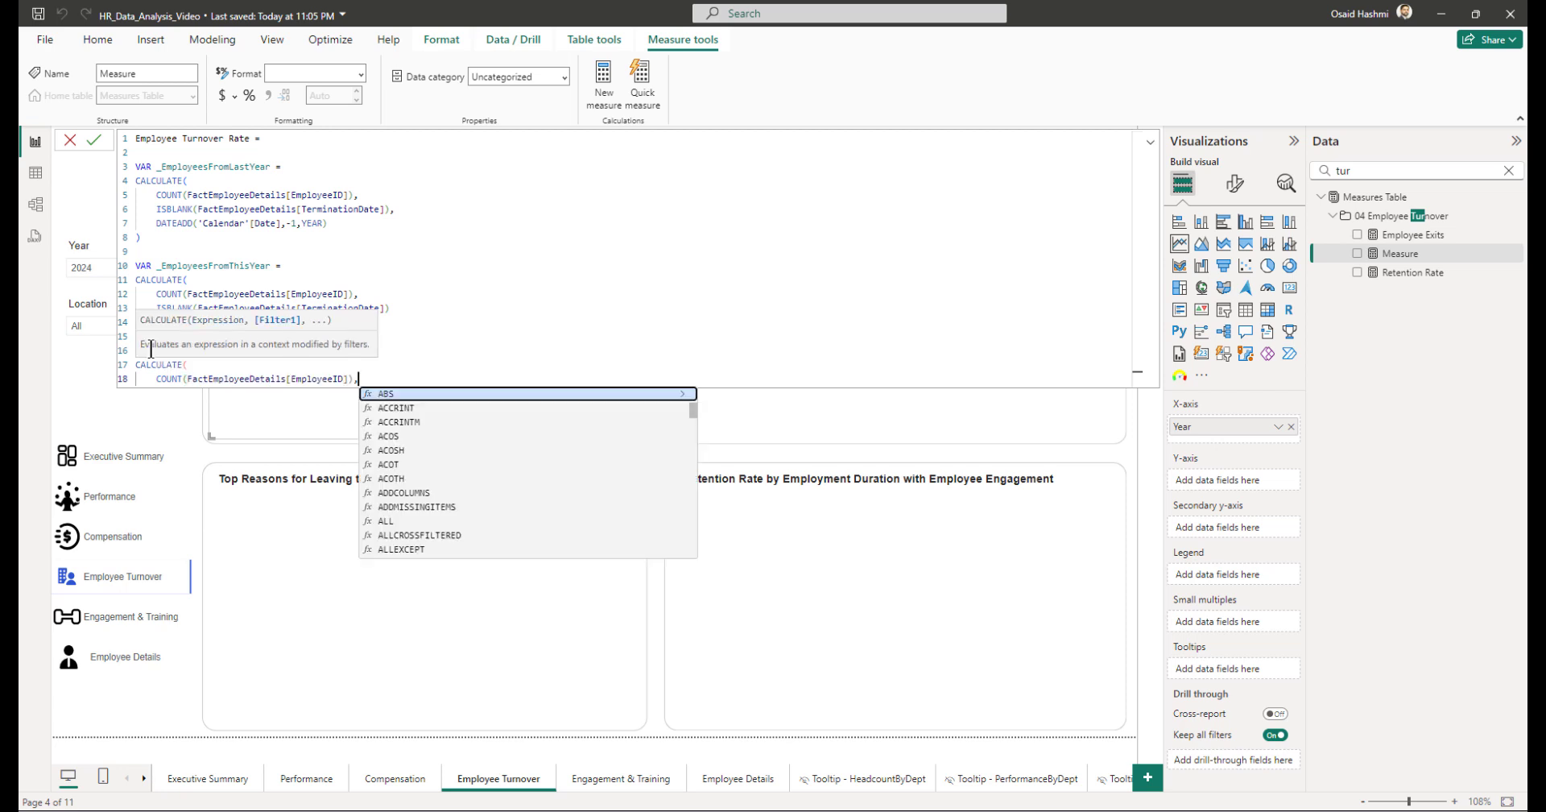
pyautogui.press('Return')
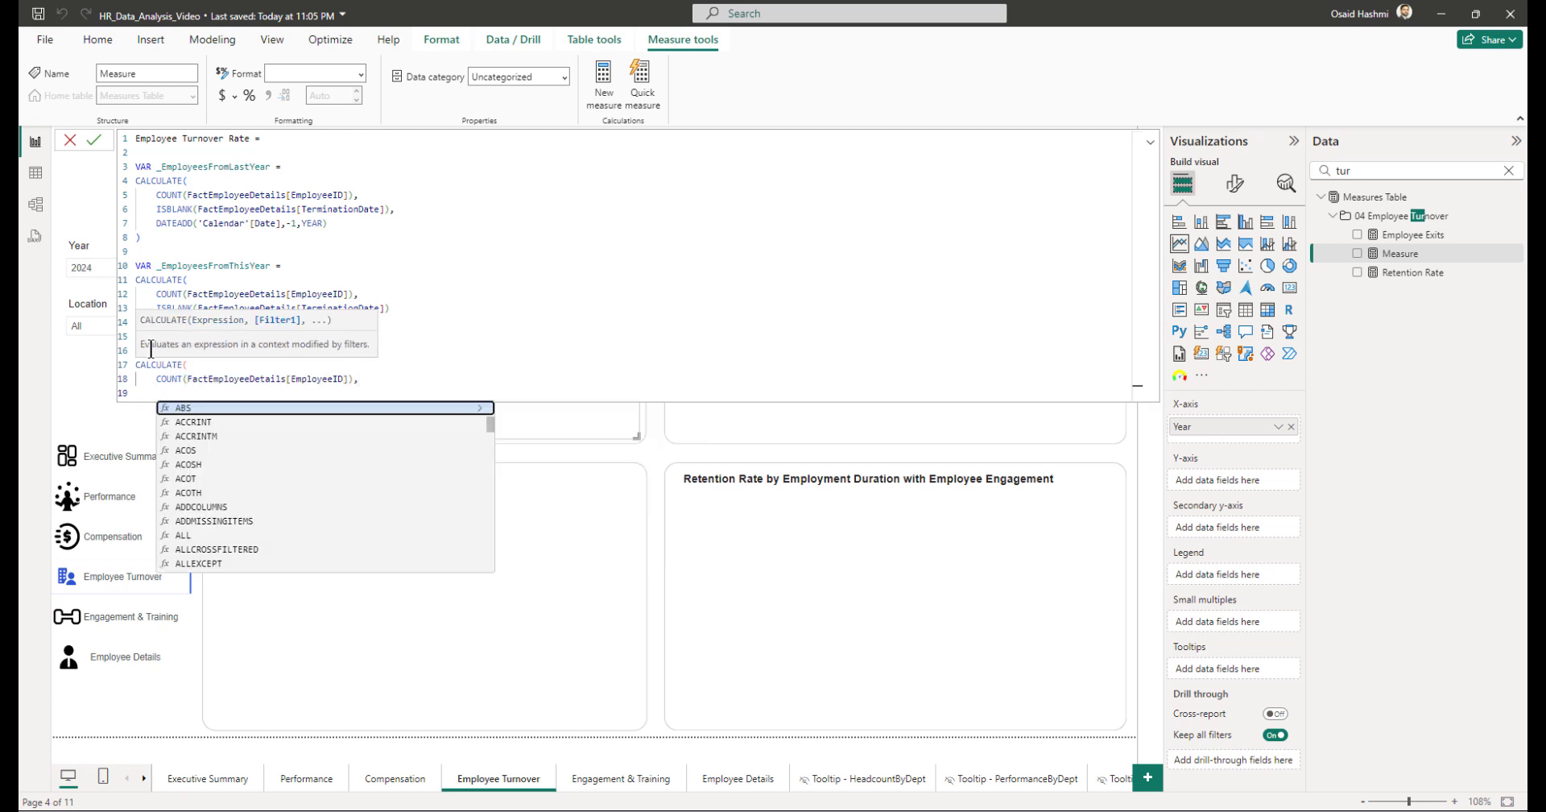
# Step: Add the filter NOT(ISBLANK(FactEmployeeDetails[TerminationDate])) to _Terminations and close its CALCULATE expression
pyautogui.write('NOT')
pyautogui.press('Tab')
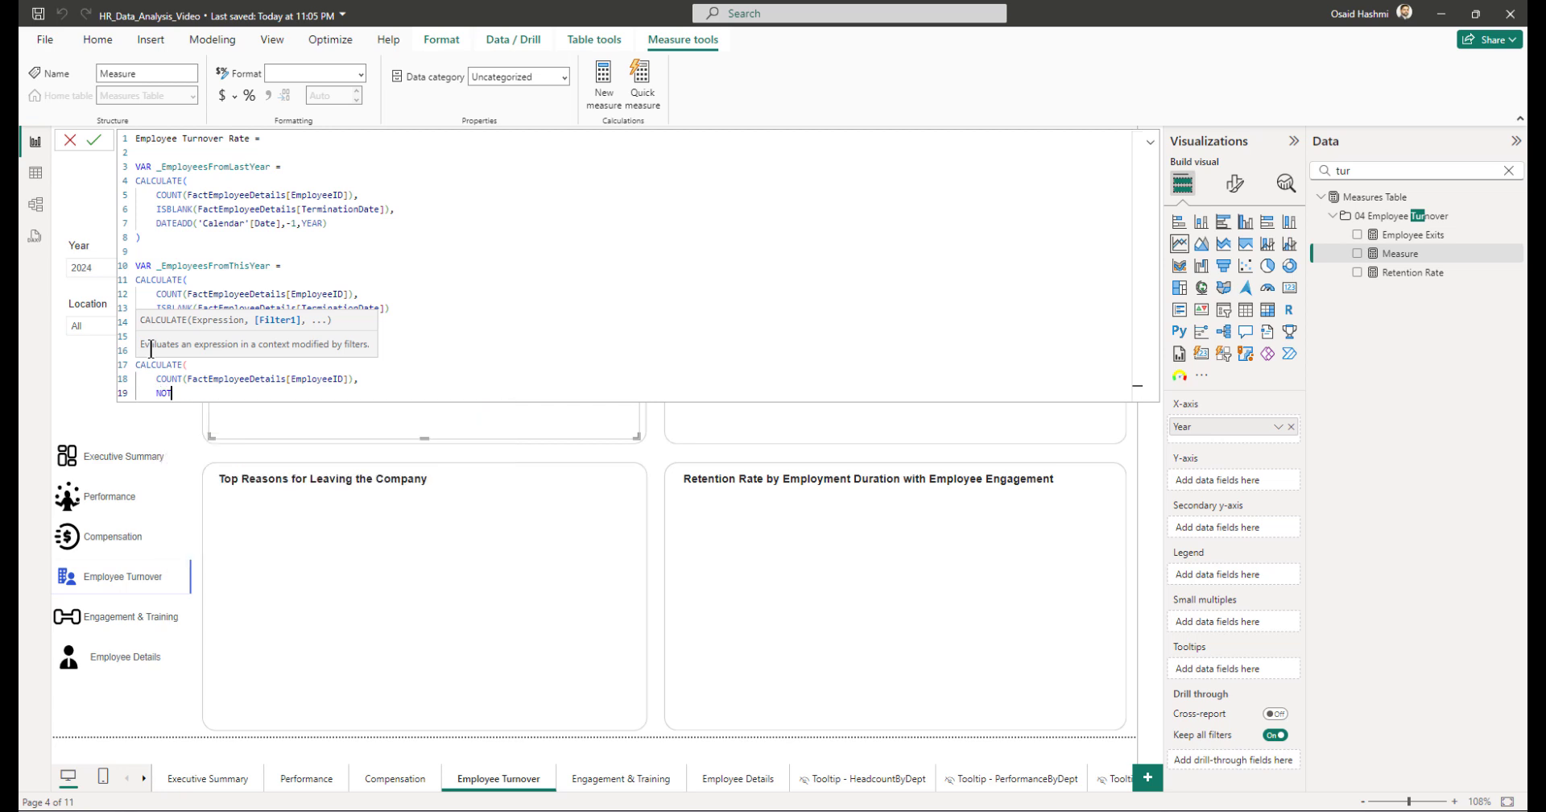
pyautogui.write('(ISBLANK')
pyautogui.press('Tab')
pyautogui.write('(')
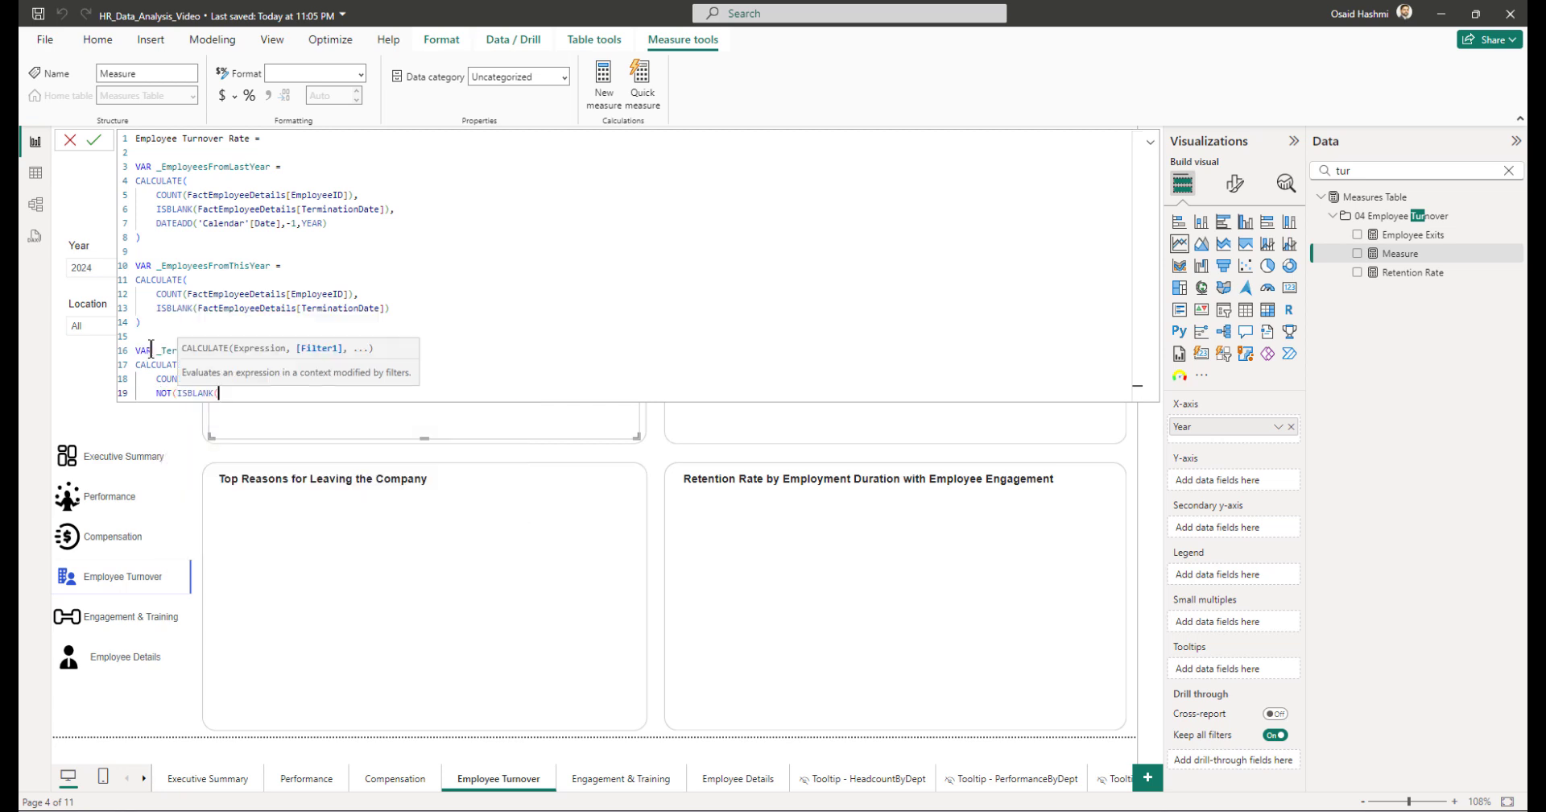
pyautogui.write('termat')
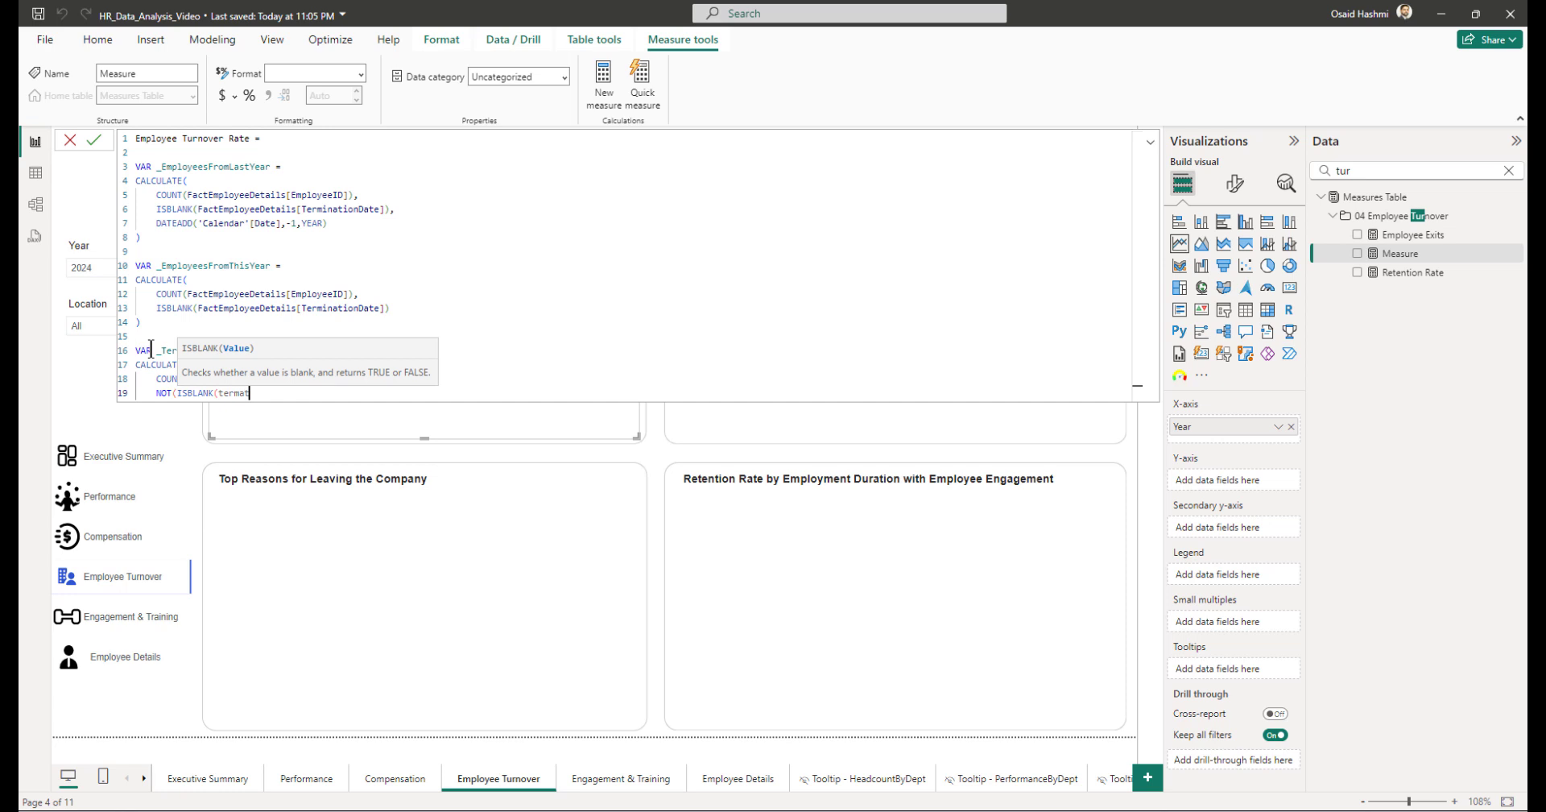
pyautogui.press('Tab')
pyautogui.write('))')
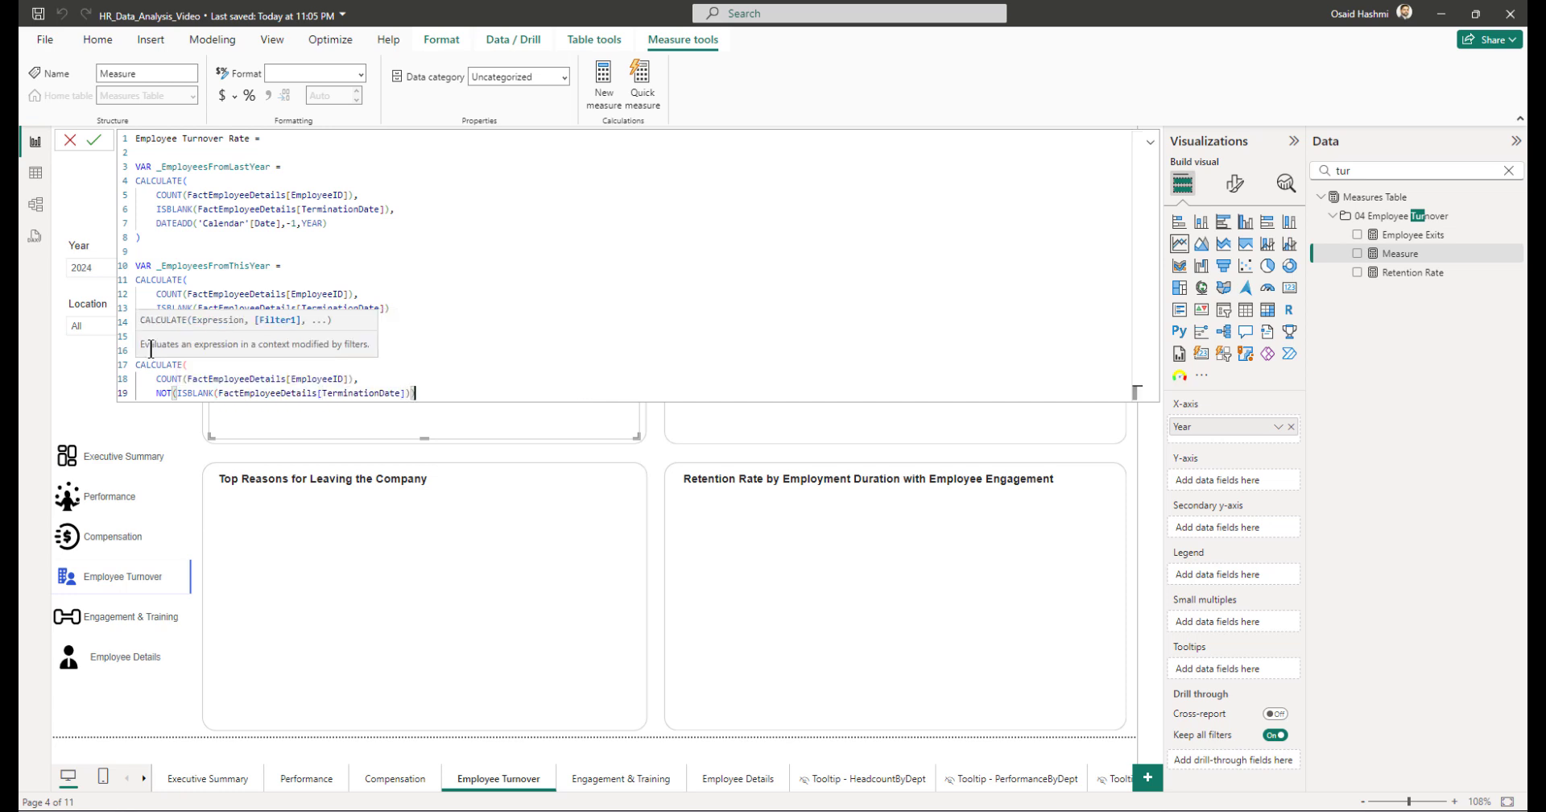
pyautogui.press('Return')
pyautogui.write(')')
pyautogui.press('Return')
pyautogui.press('Return')
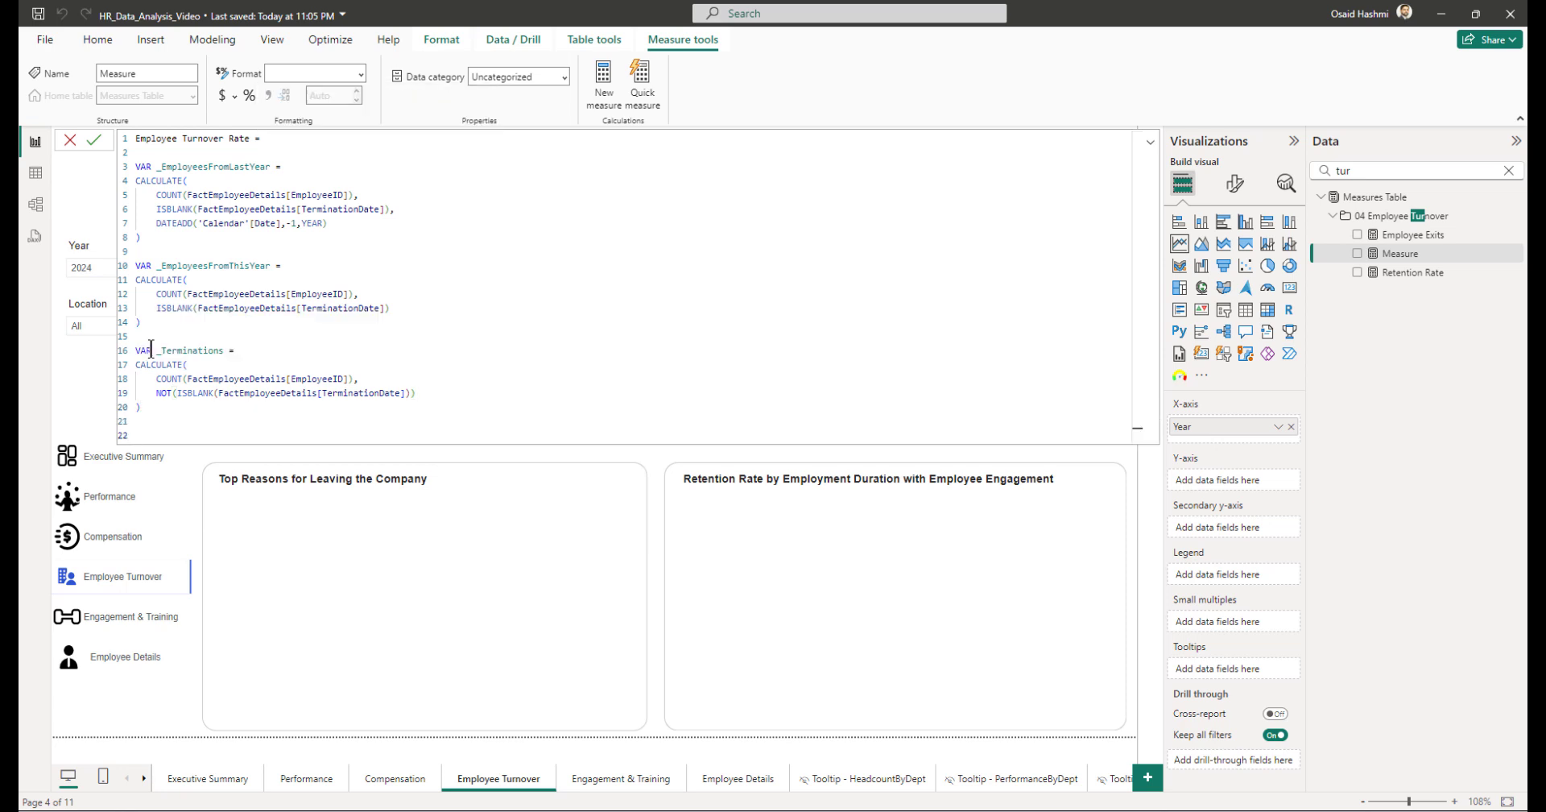
# Step: Declare the variable _AverageNumberOfEmployees as (_EmployeesFromThisYear+_EmployeesFromLastYear)/2
pyautogui.write('VAR _AverageNumberOfEmployees =')
pyautogui.hotkey('shift', 'Return')
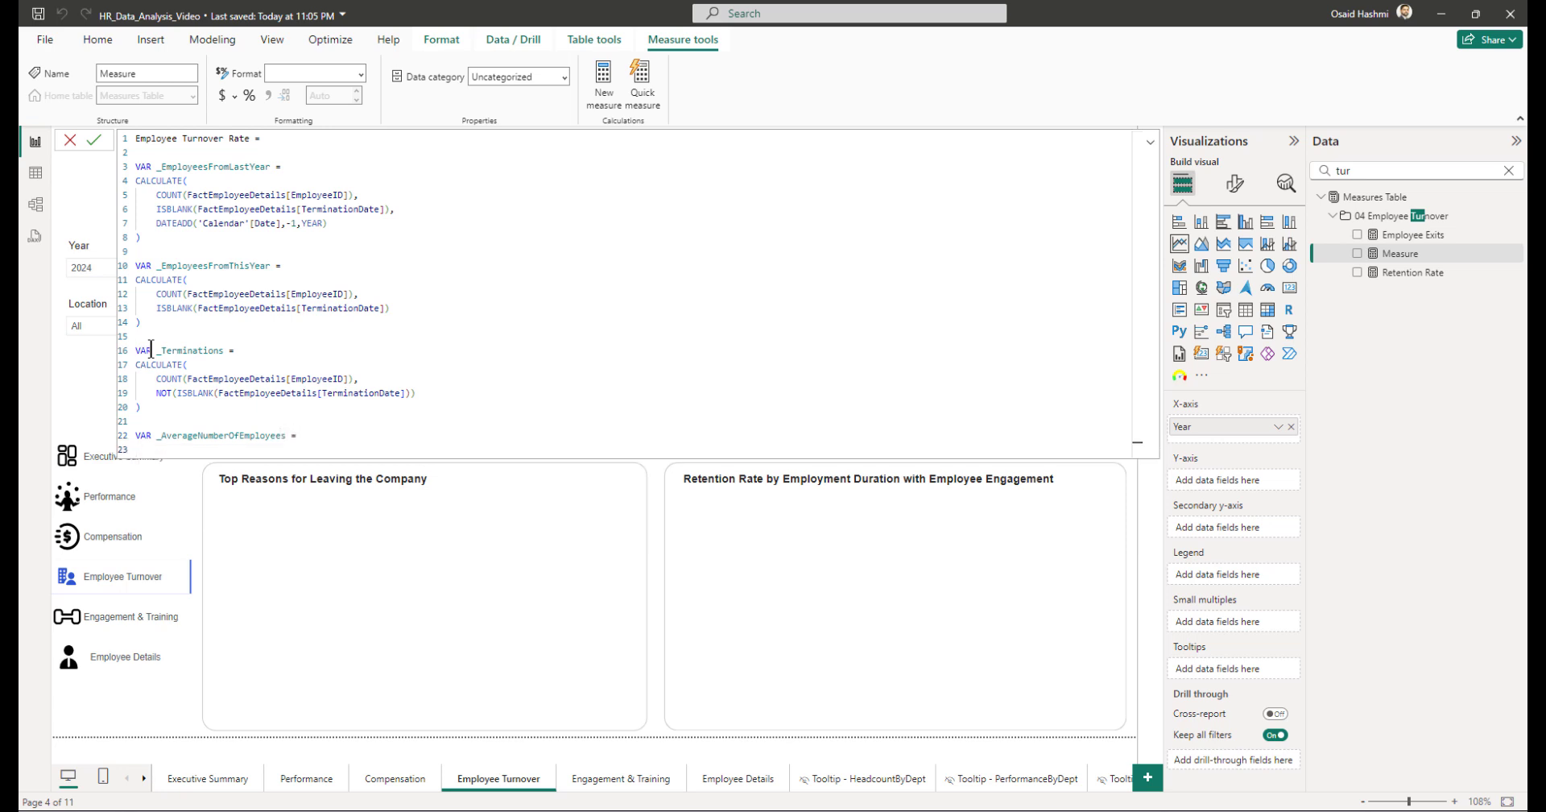
pyautogui.write('(_emp')
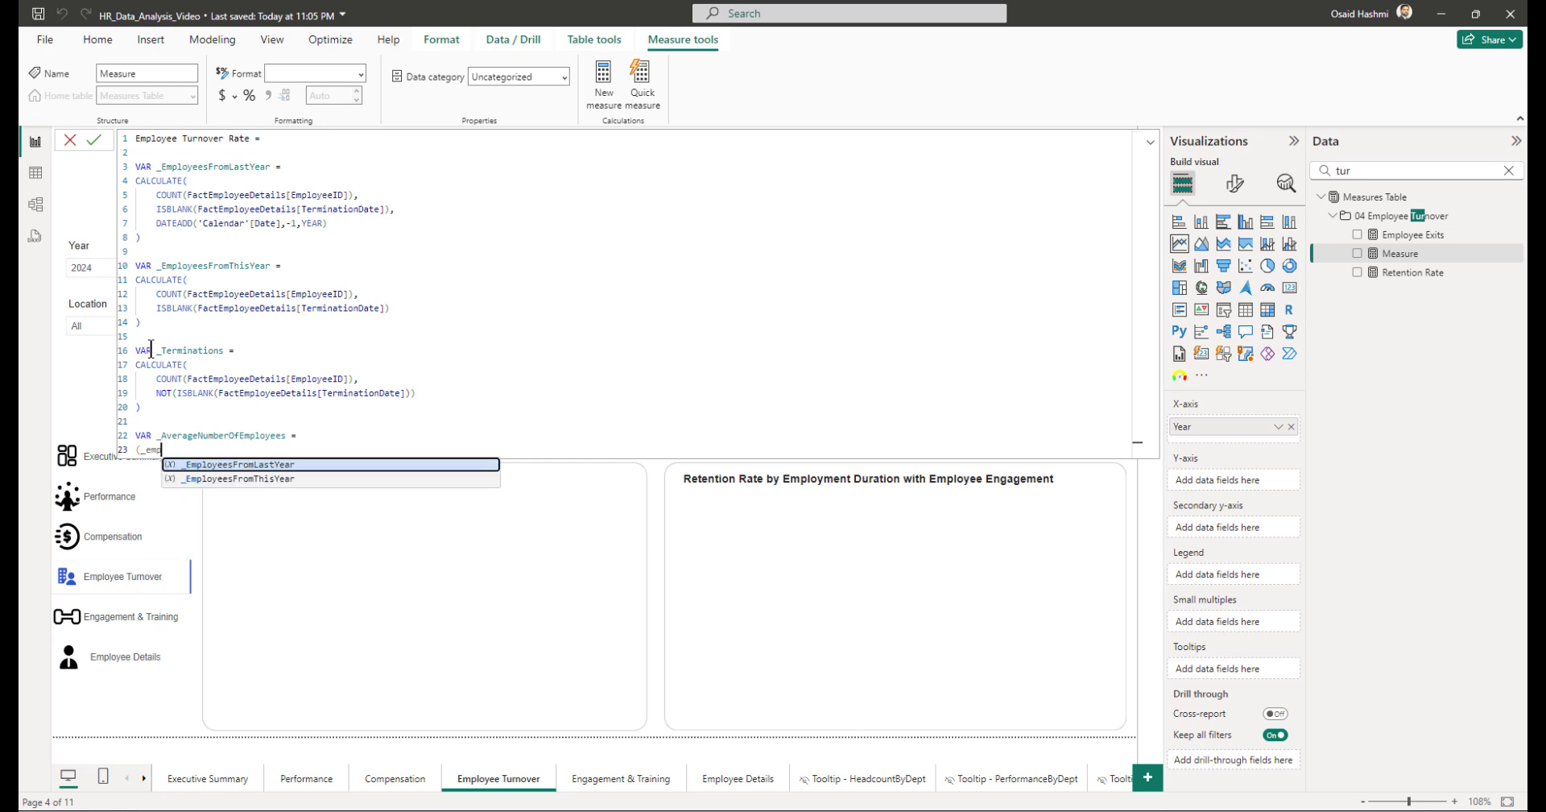
pyautogui.press('Down')
pyautogui.press('Tab')
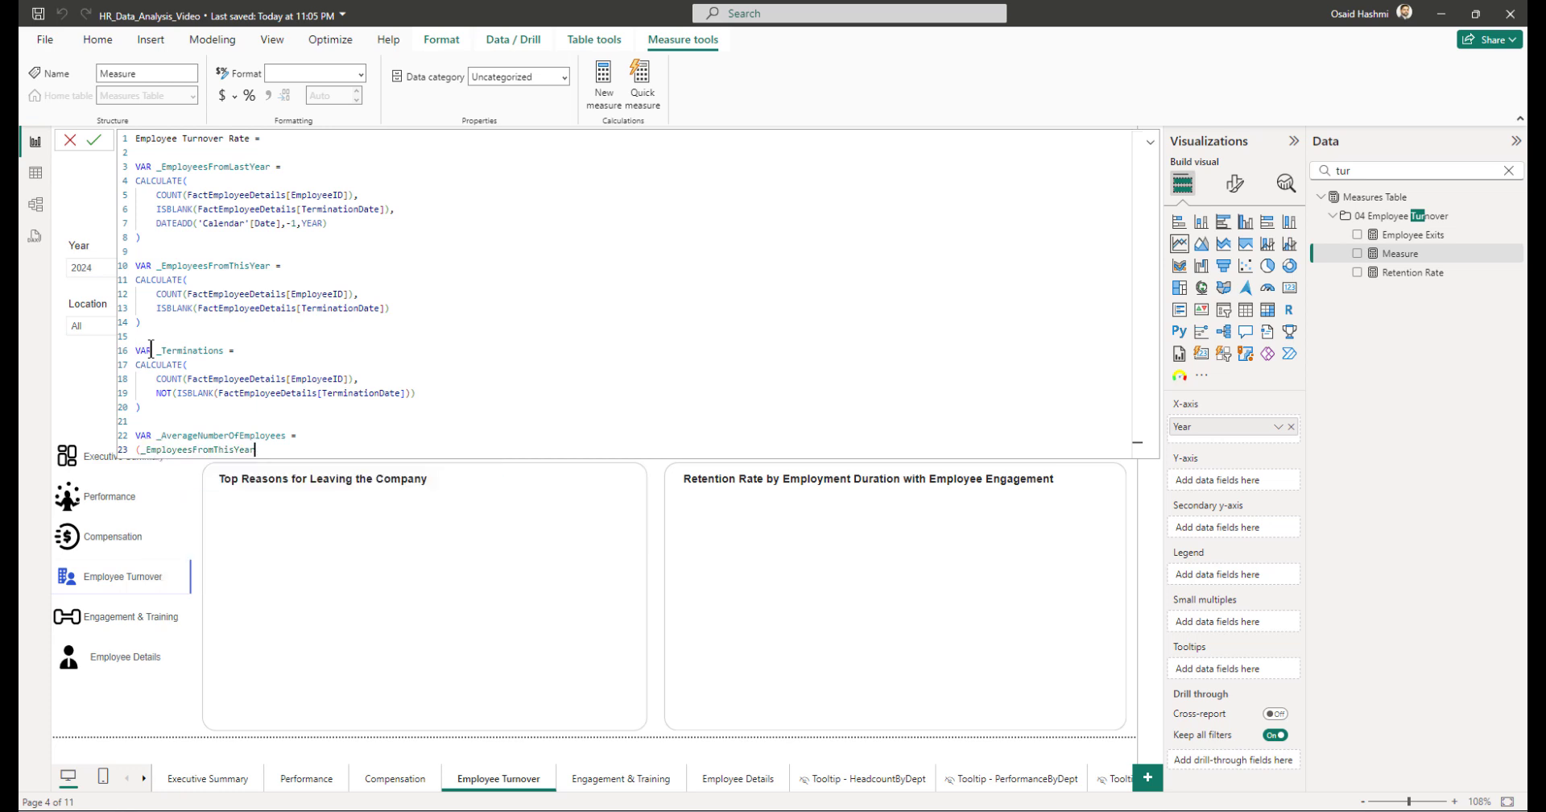
pyautogui.write('+_Em')
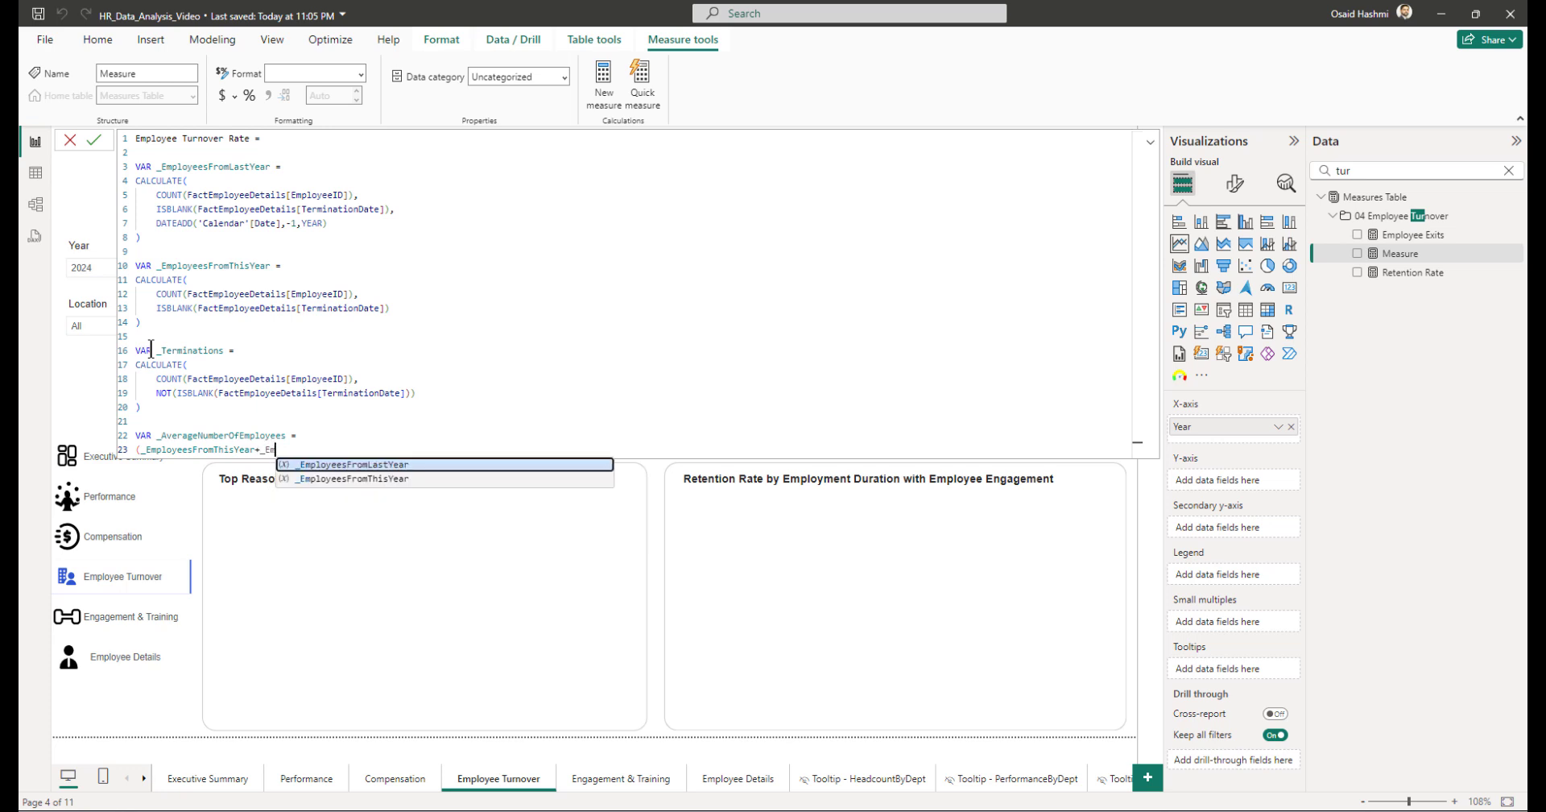
pyautogui.press('Tab')
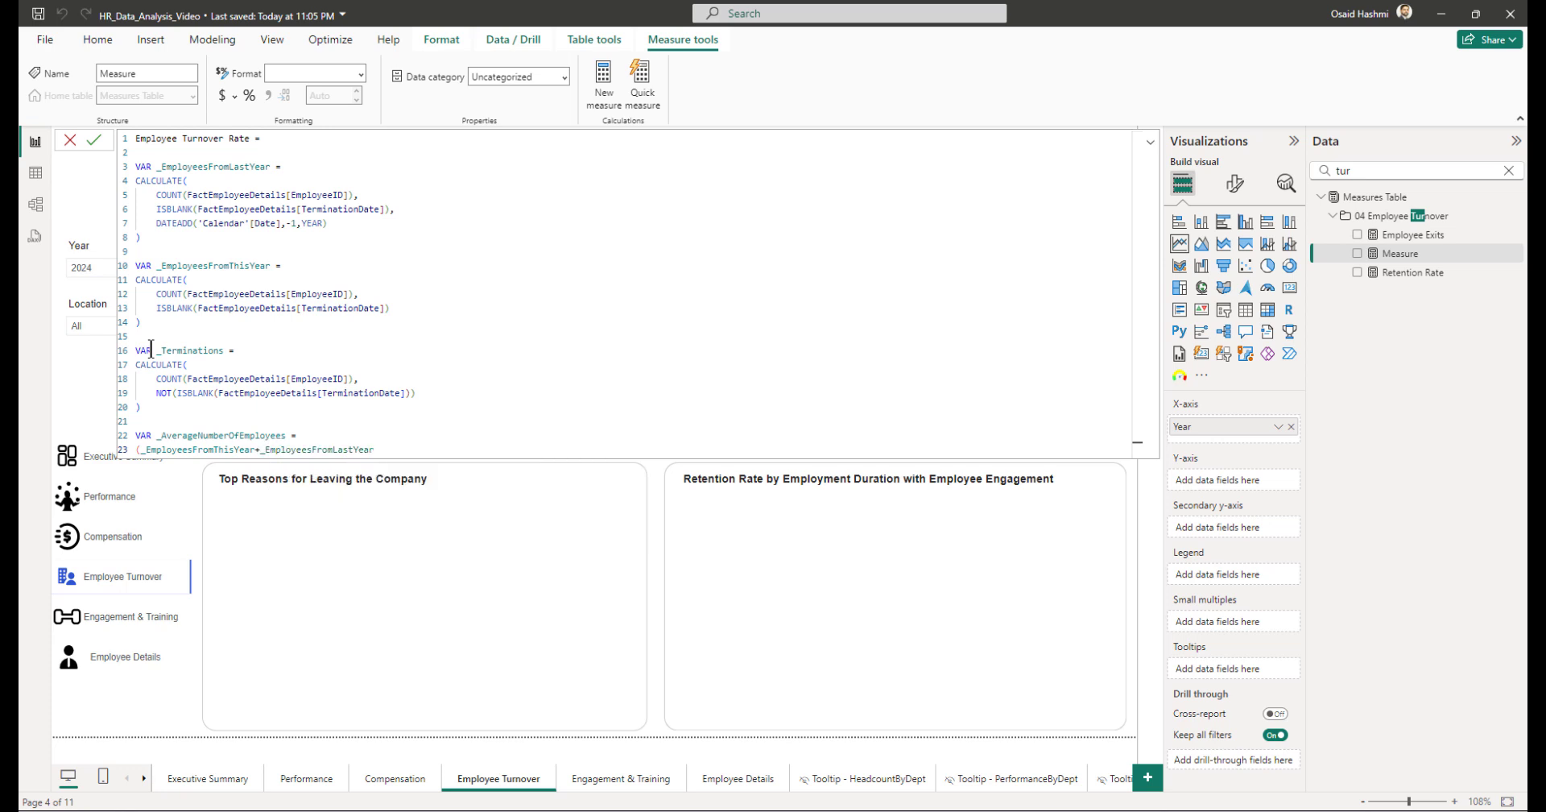
pyautogui.write(')/2')
# Step: Indent the formula line under the _AverageNumberOfEmployees declaration
pyautogui.click(136, 449)
pyautogui.write('(')
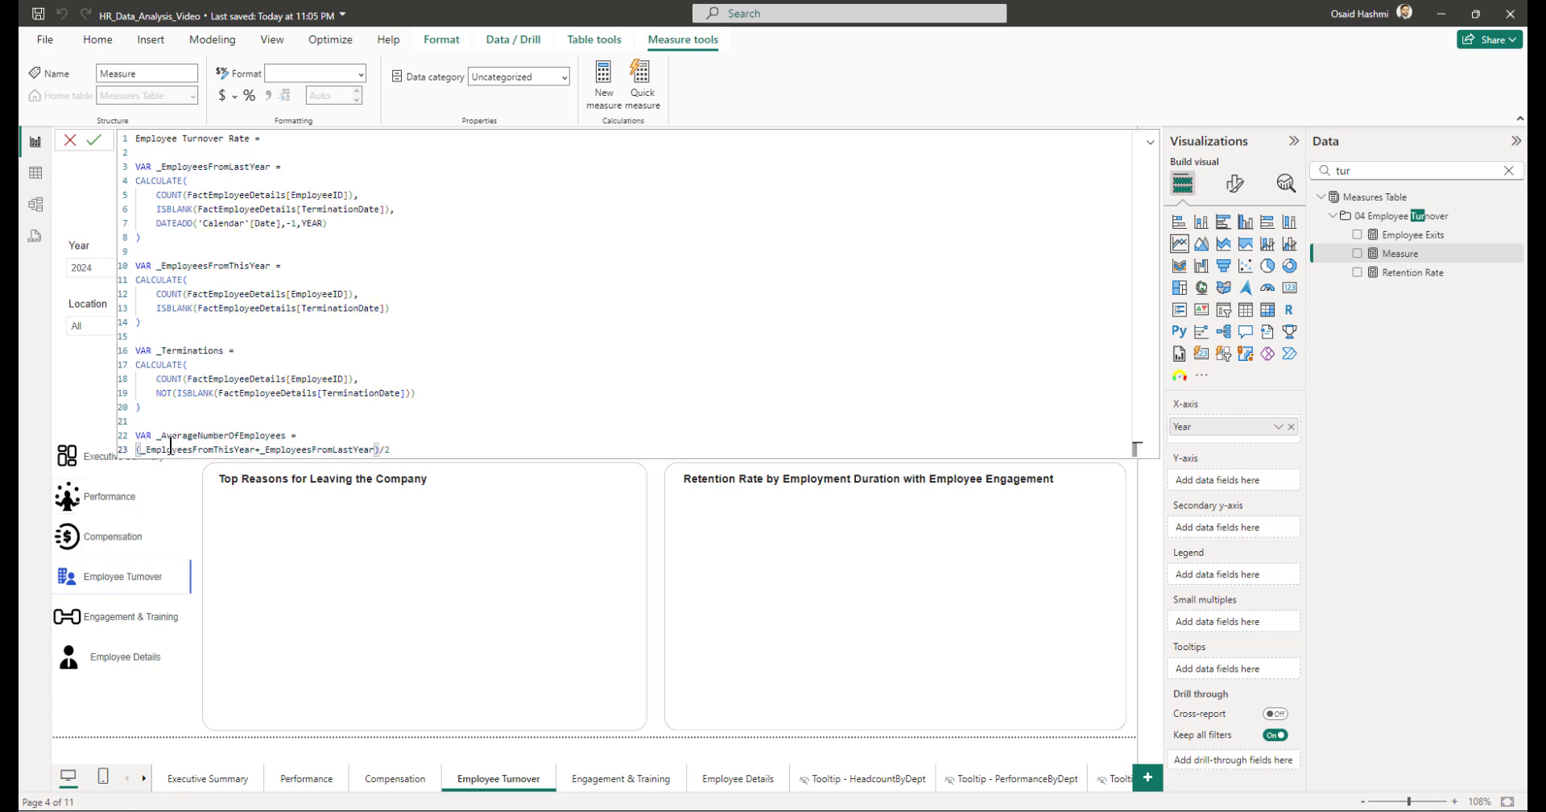
pyautogui.press('Tab')
pyautogui.press('End')
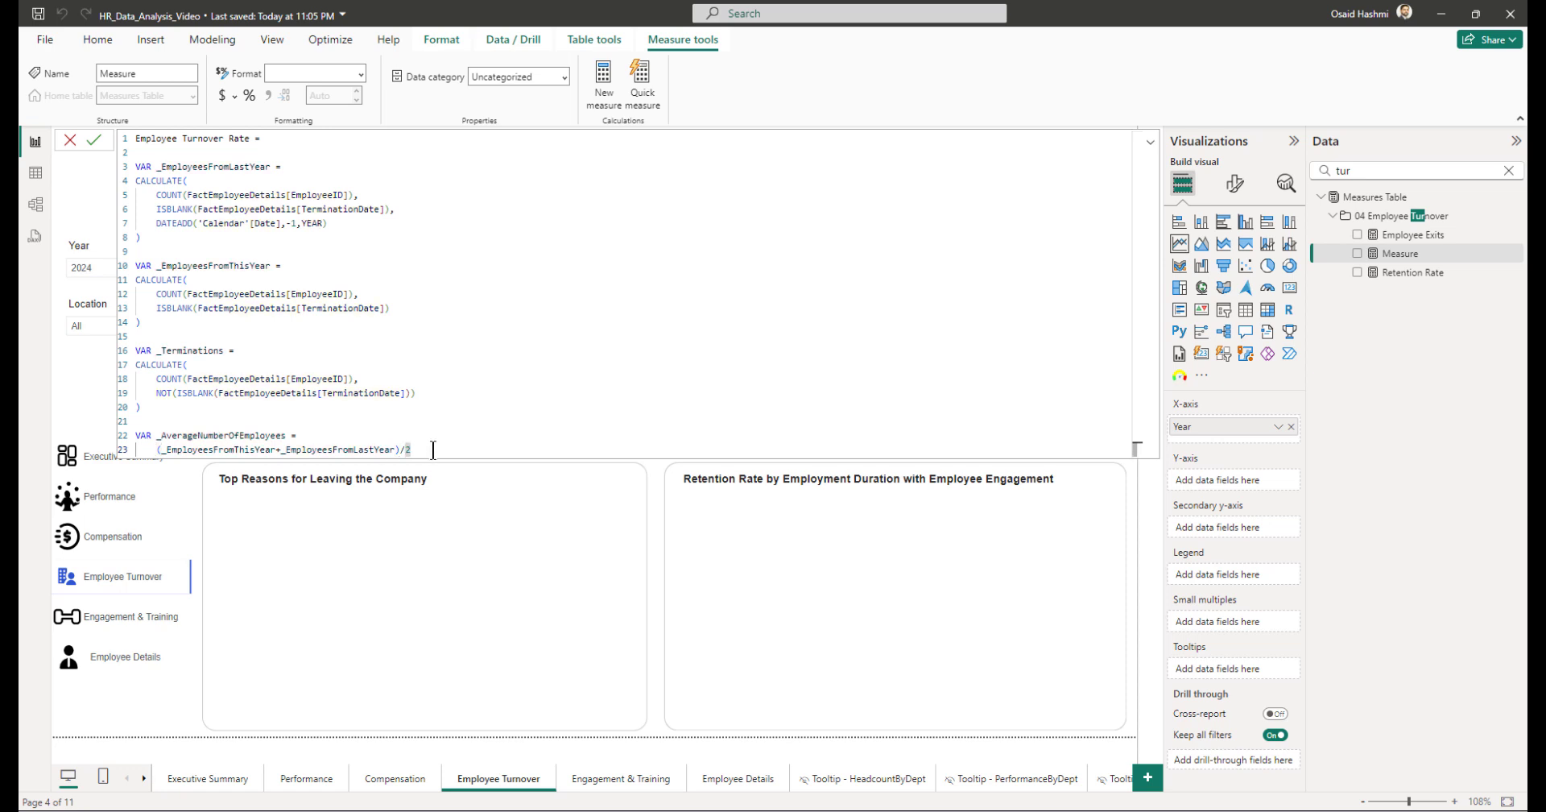
# Step: Add a RETURN section below the _AverageNumberOfEmployees variable and begin a DIVIDE expression in it
pyautogui.press('Return')
pyautogui.press('Return')
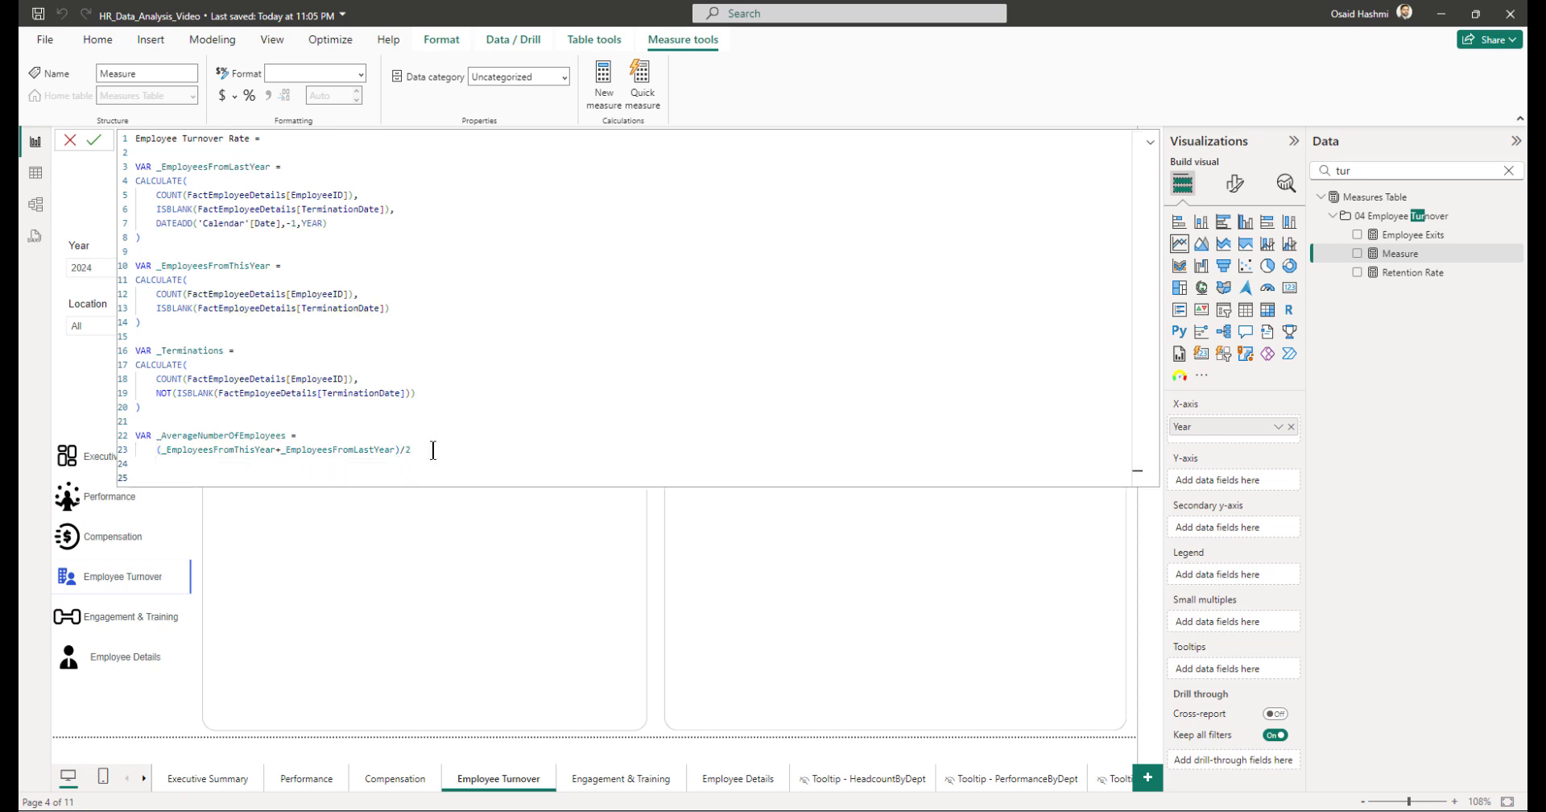
pyautogui.write('RETURN')
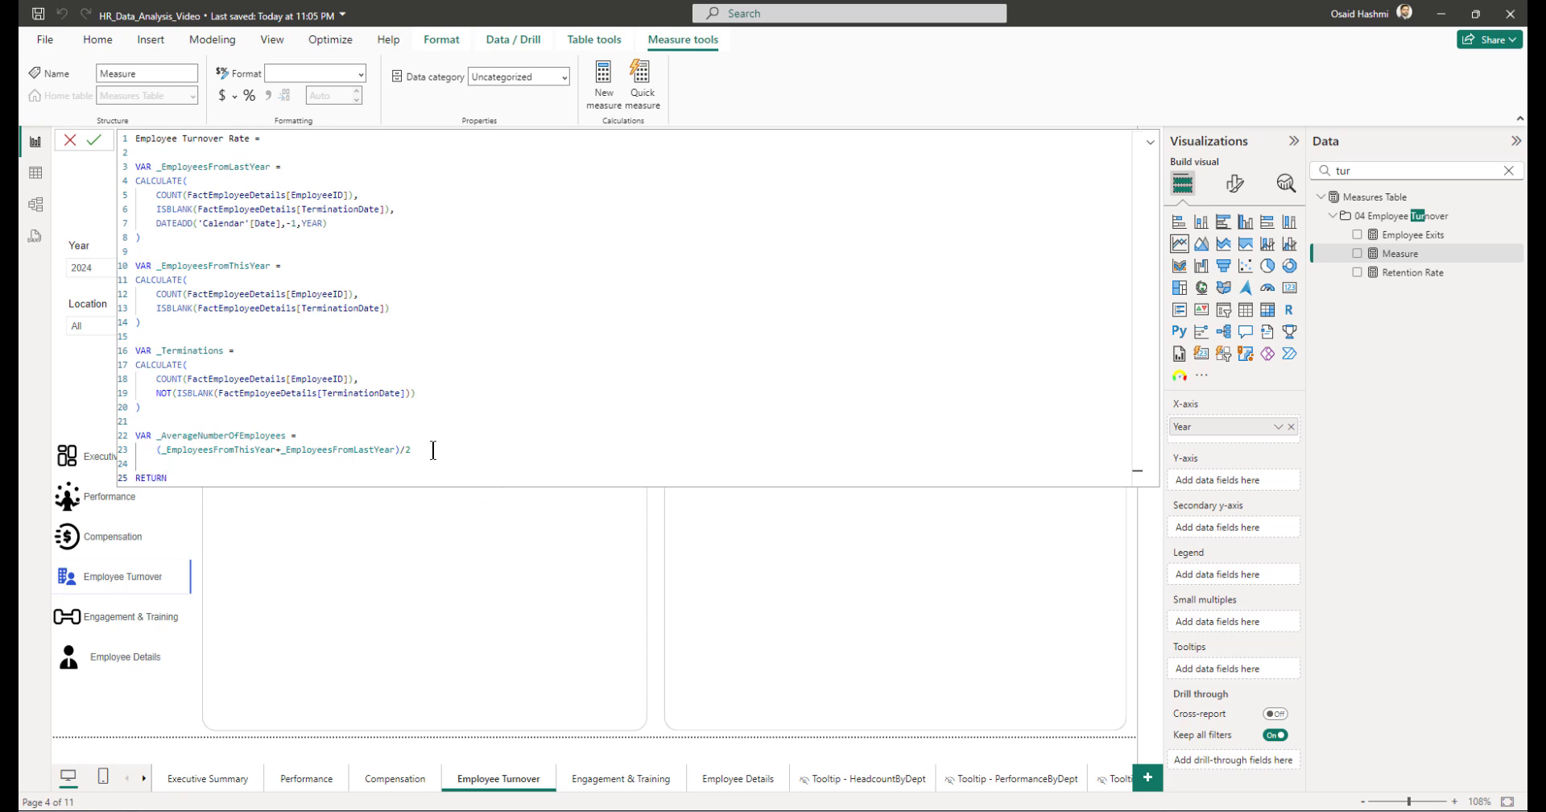
pyautogui.press('Return')
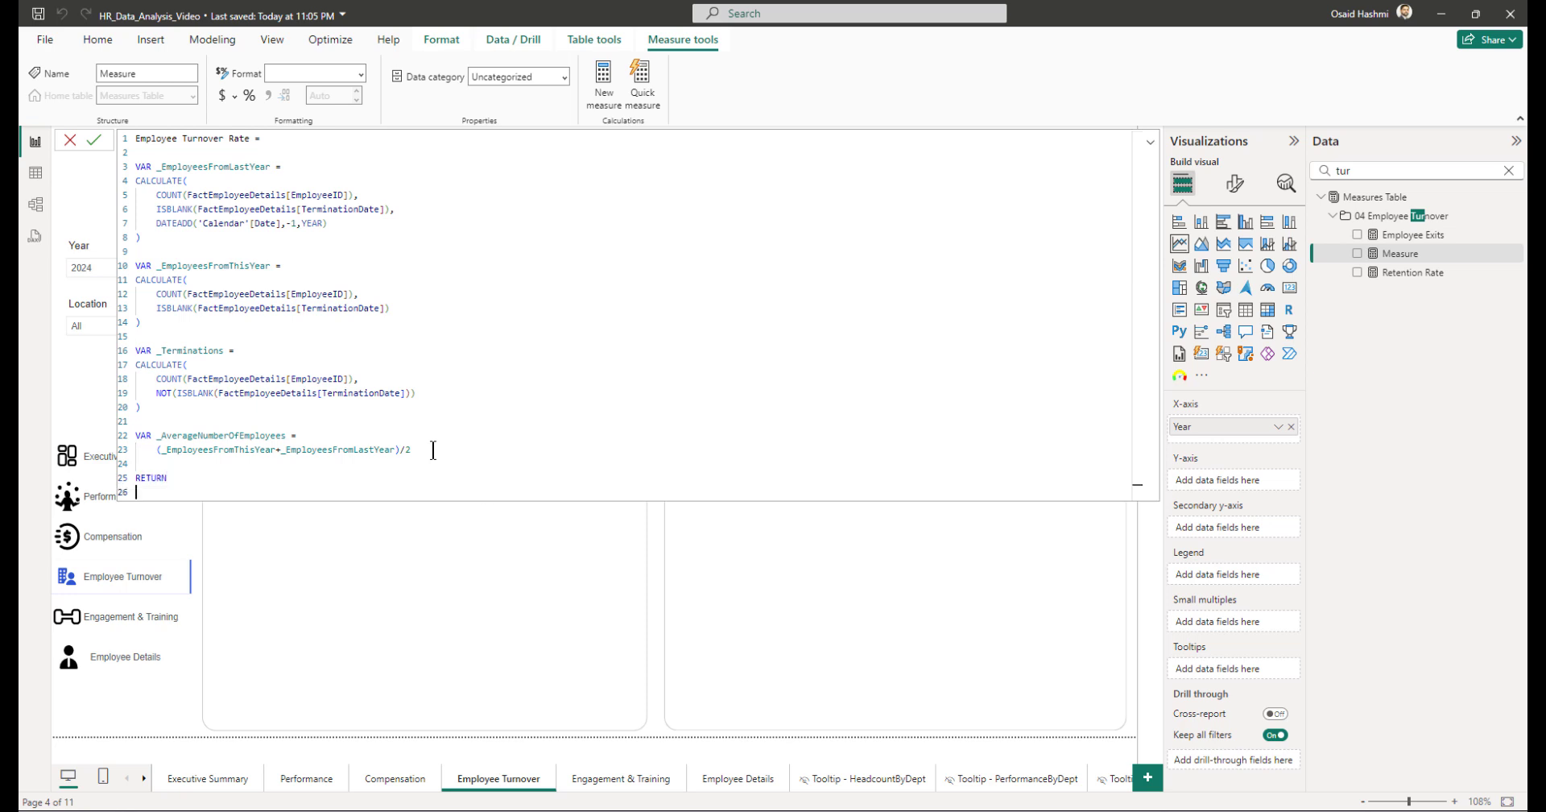
pyautogui.write('DIVIDE(')
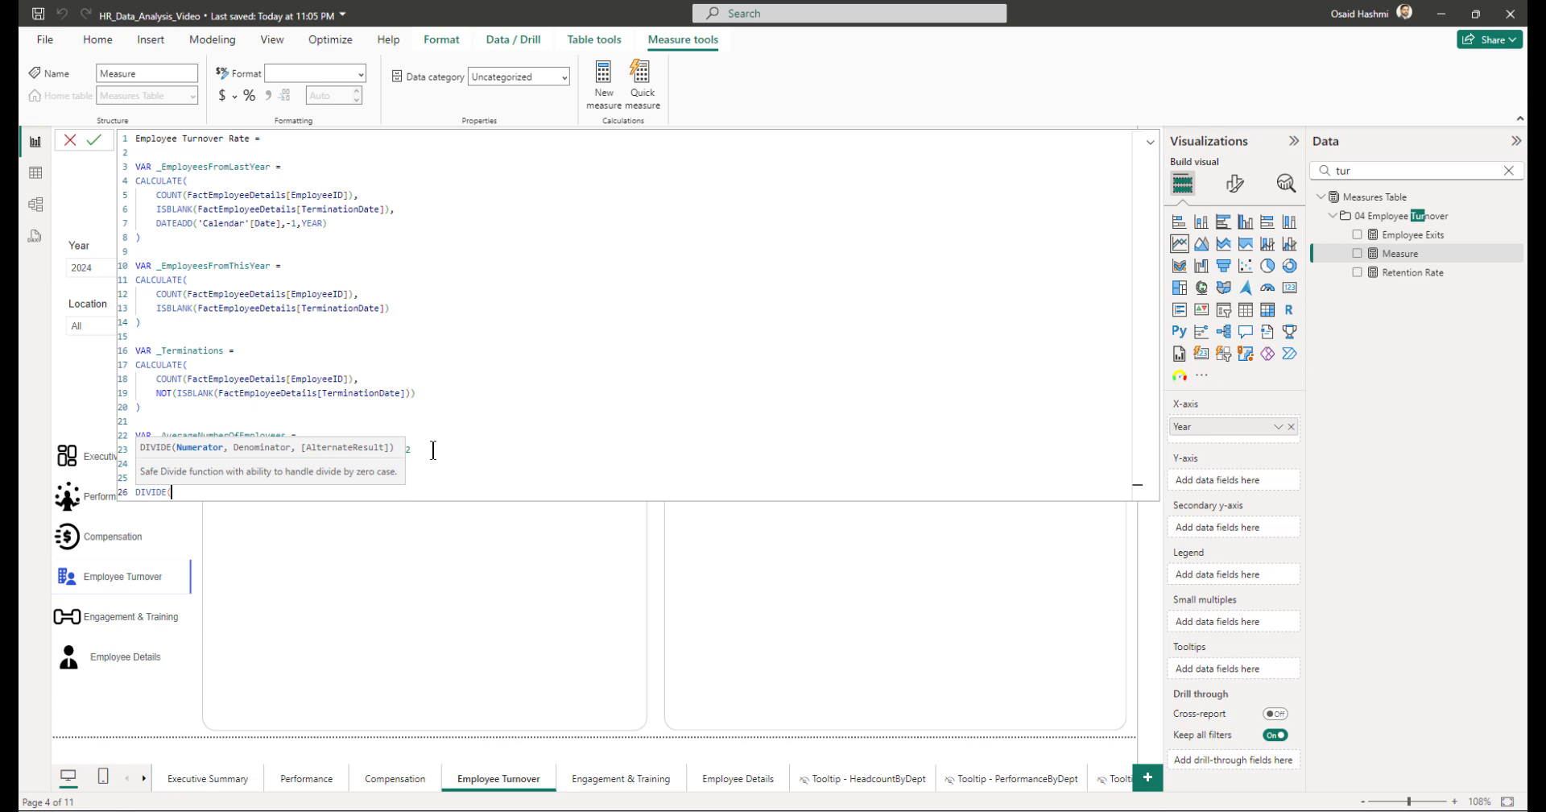
# Step: Complete DIVIDE with _Terminations as numerator, _AverageNumberOfEmployees as denominator and 0 as alternate result, and commit the measure
pyautogui.press('Return')
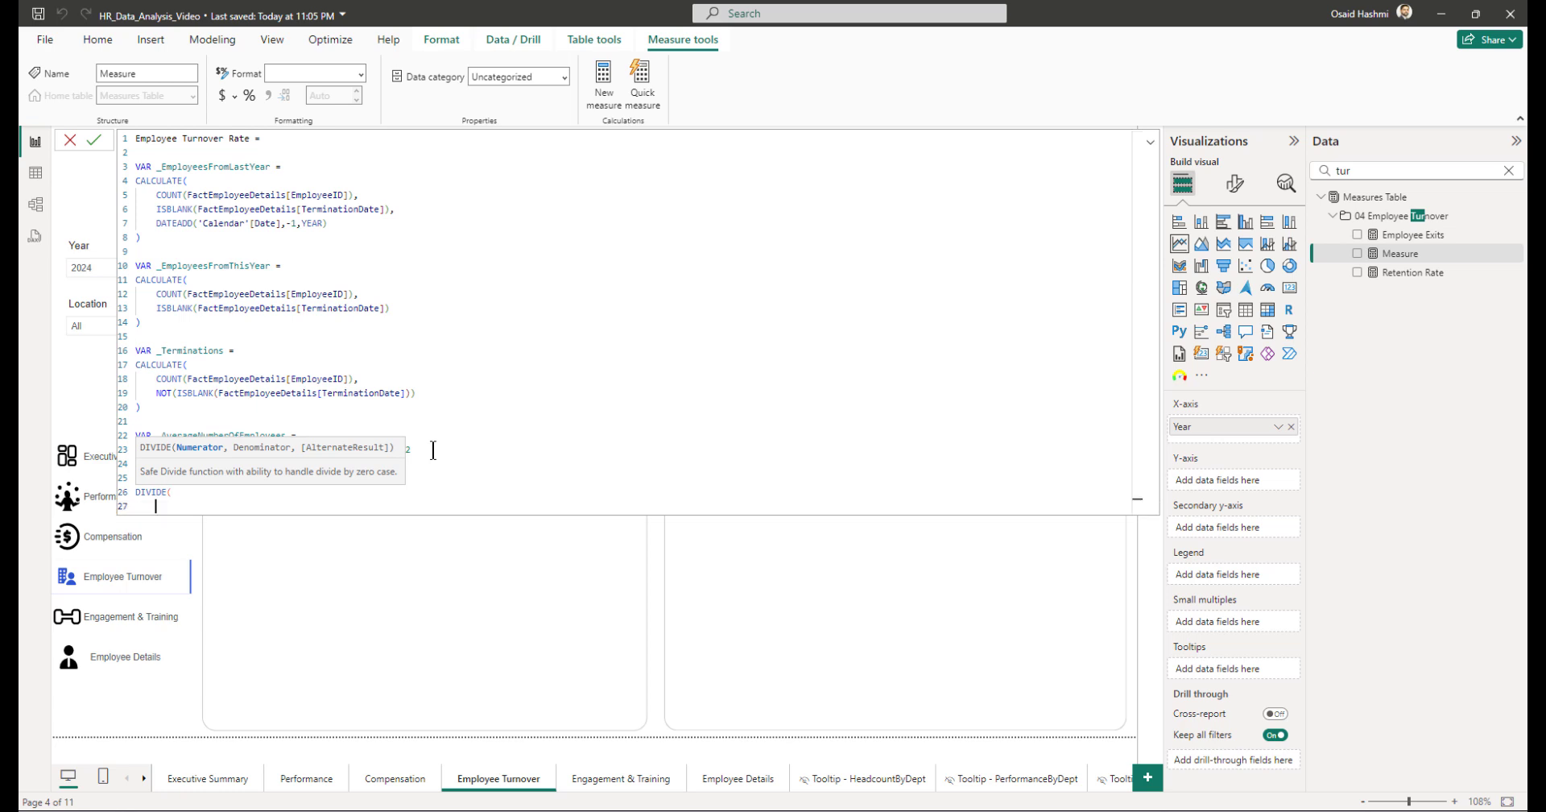
pyautogui.write('_TERM')
pyautogui.press('Tab')
pyautogui.write(',')
pyautogui.press('Return')
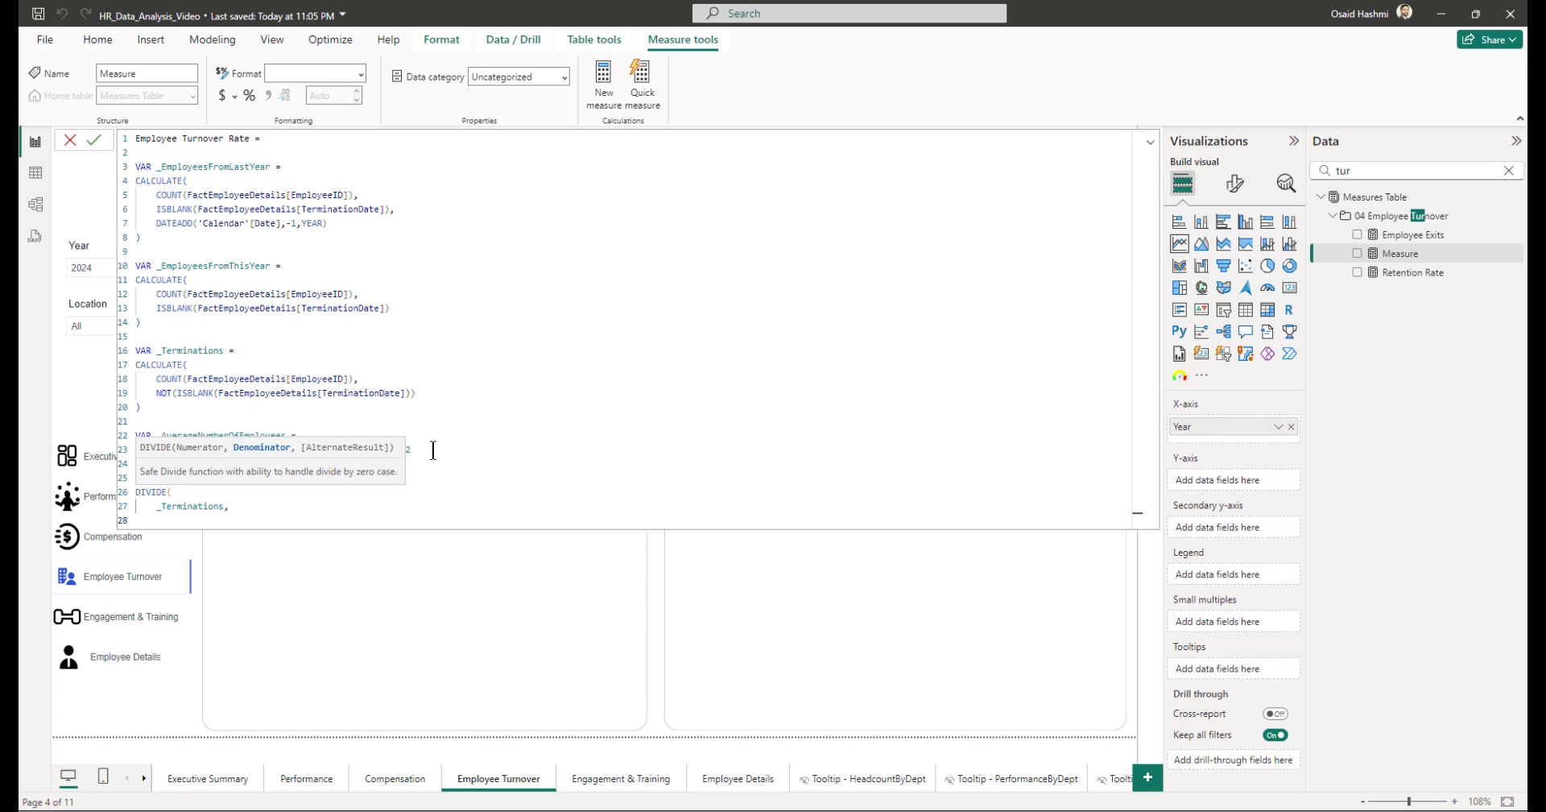
pyautogui.write('AVERAGE')
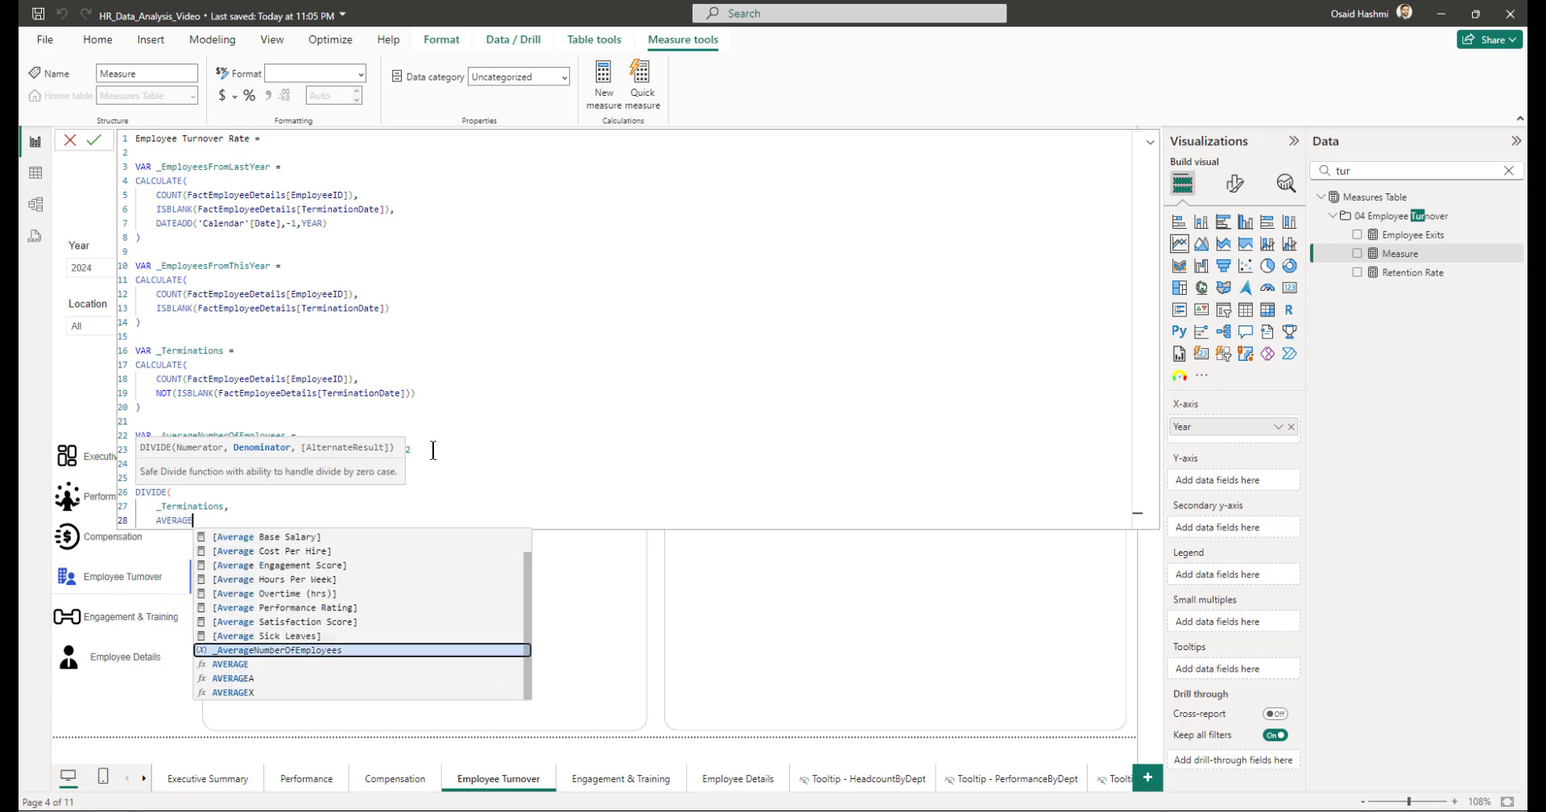
pyautogui.press('Tab')
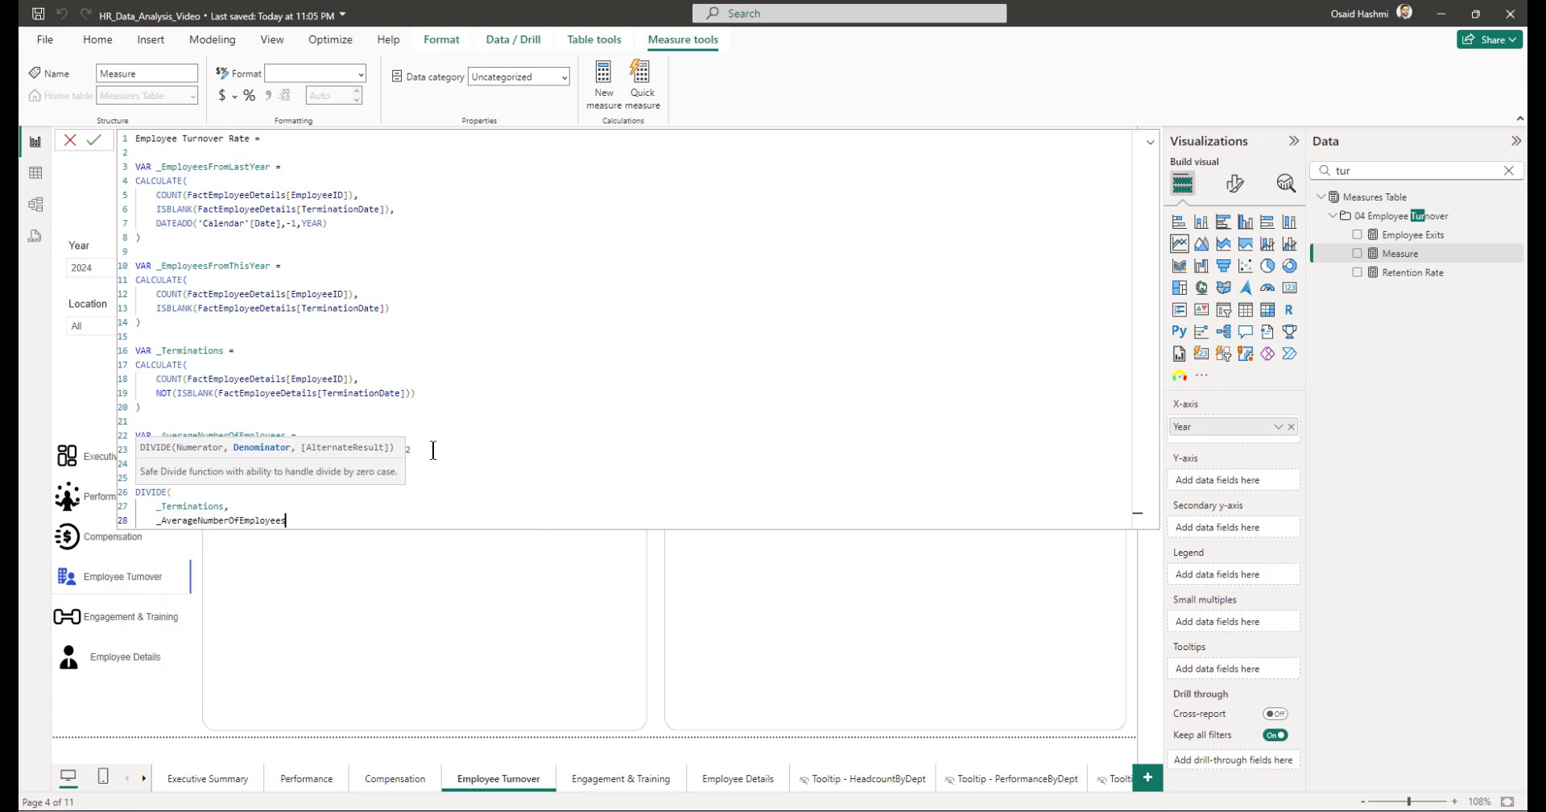
pyautogui.write(',')
pyautogui.press('Return')
pyautogui.write('0')
pyautogui.press('Return')
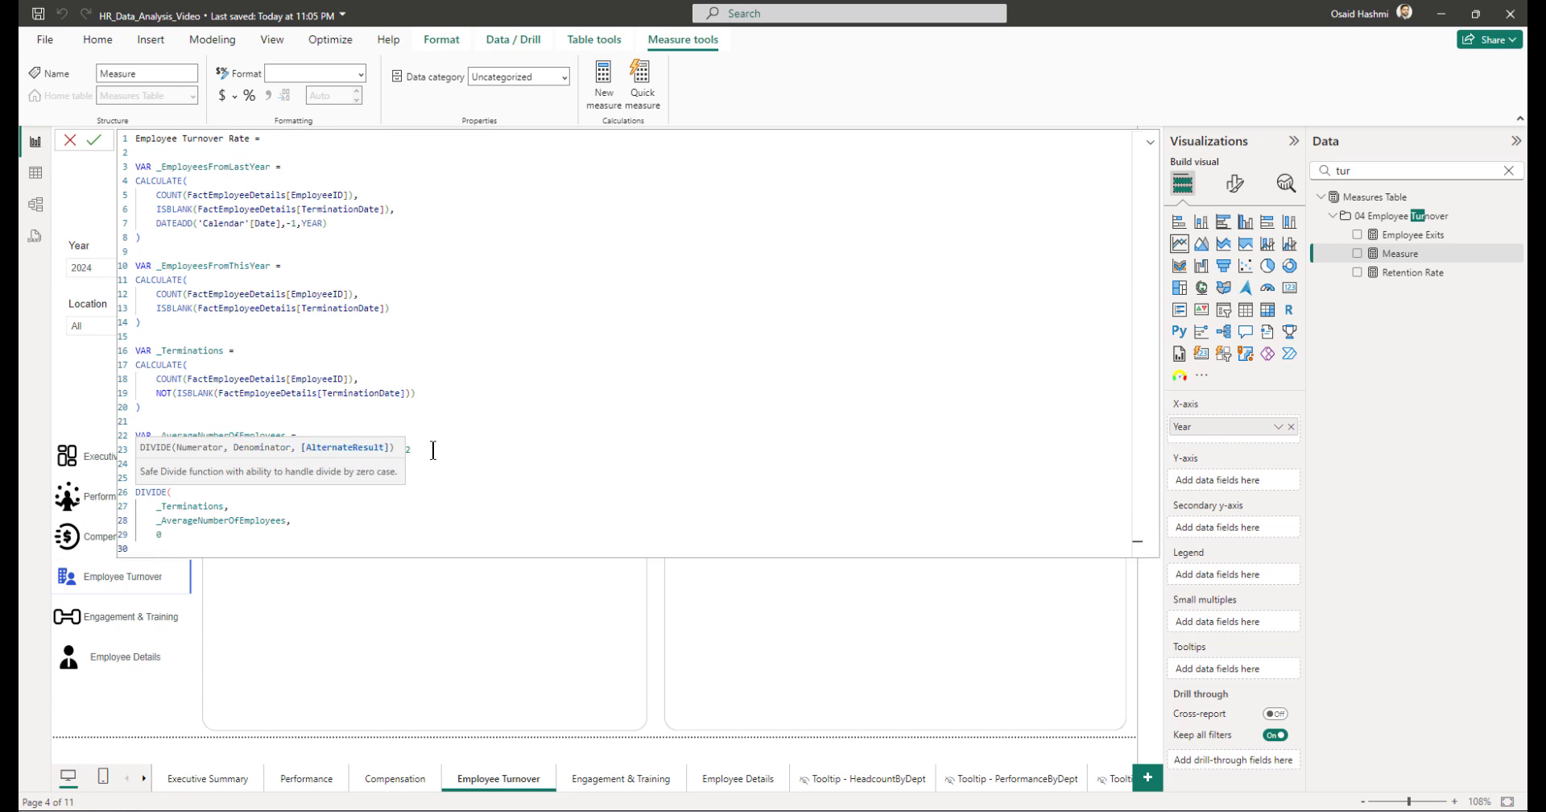
pyautogui.write(')')
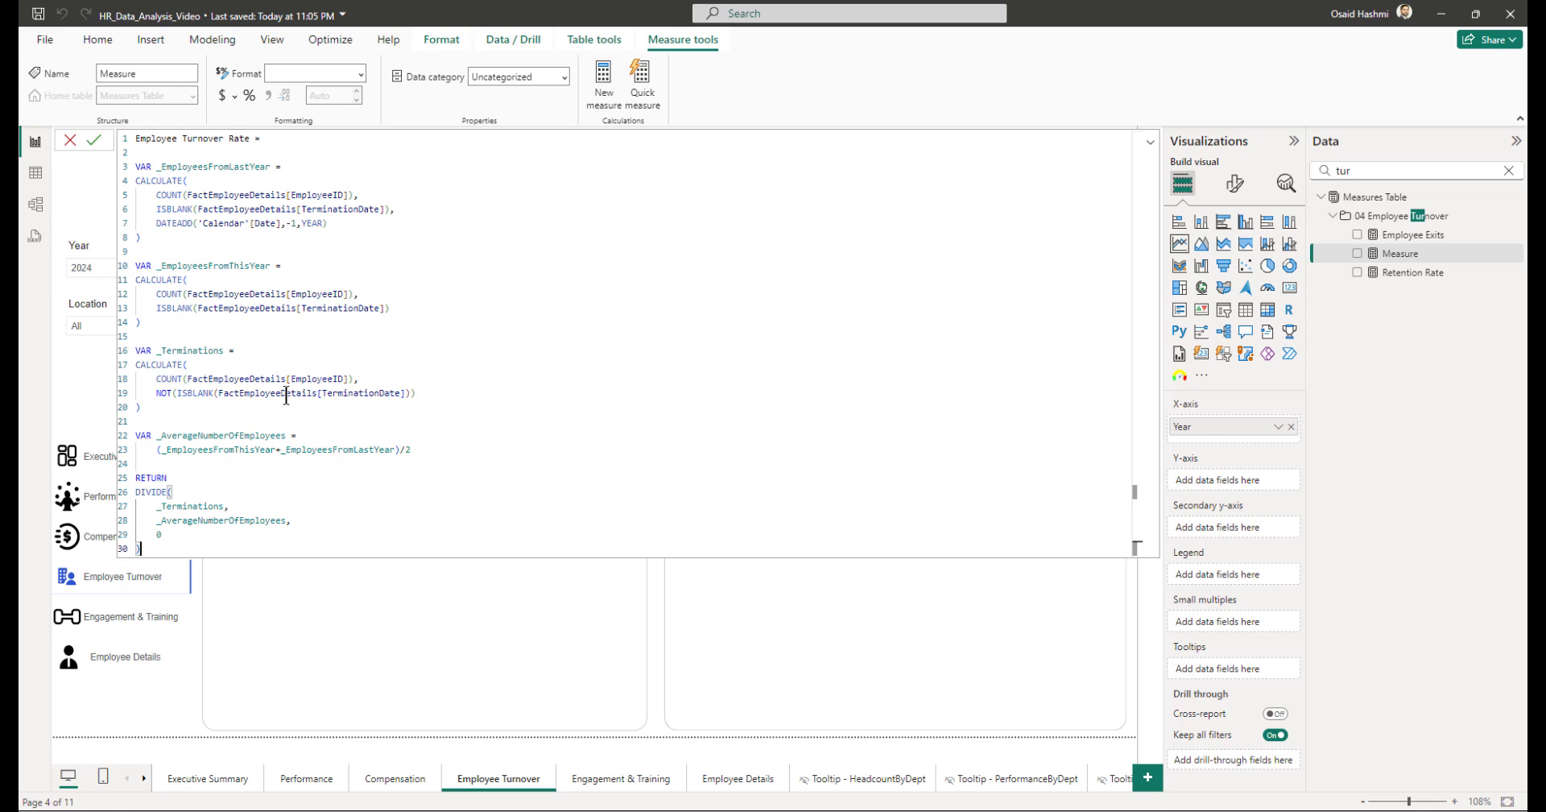
pyautogui.press('Return')
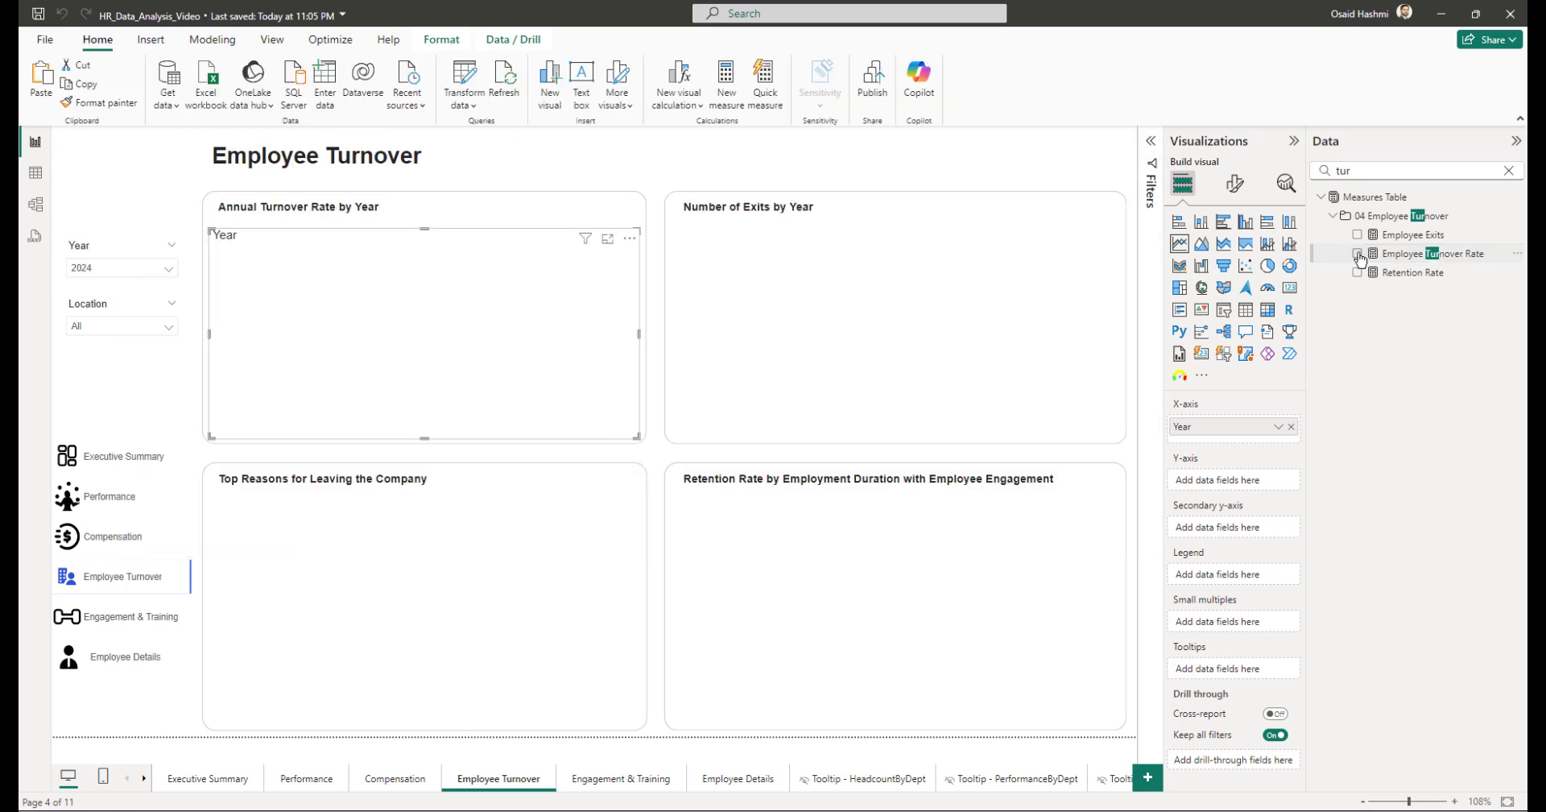
# Step: Add the Employee Turnover Rate measure to the line chart and stop the Year slicer from filtering that chart
pyautogui.click(1357, 254)
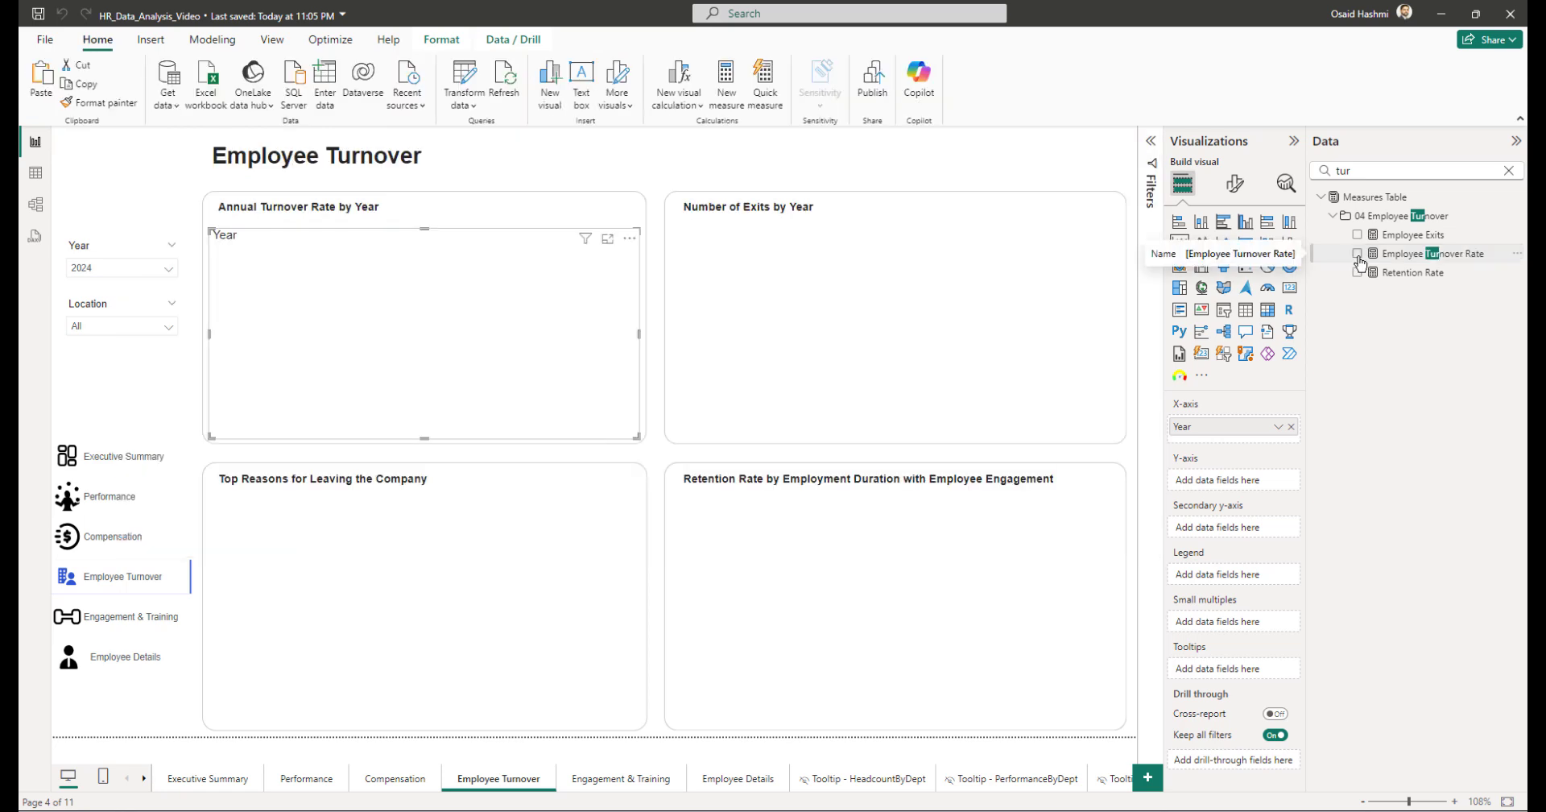
pyautogui.click(97, 239)
pyautogui.click(441, 39)
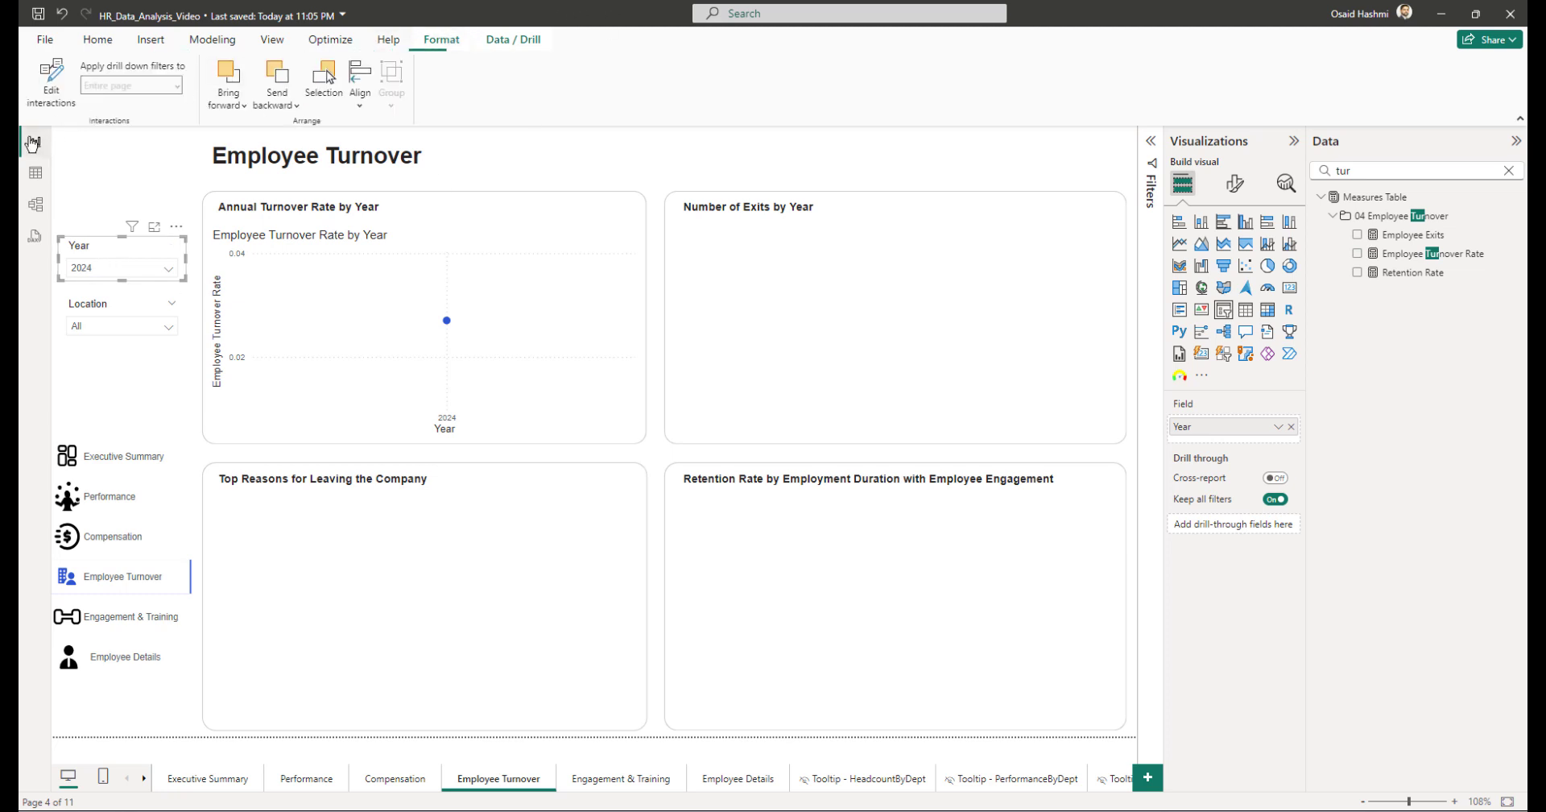
pyautogui.click(45, 90)
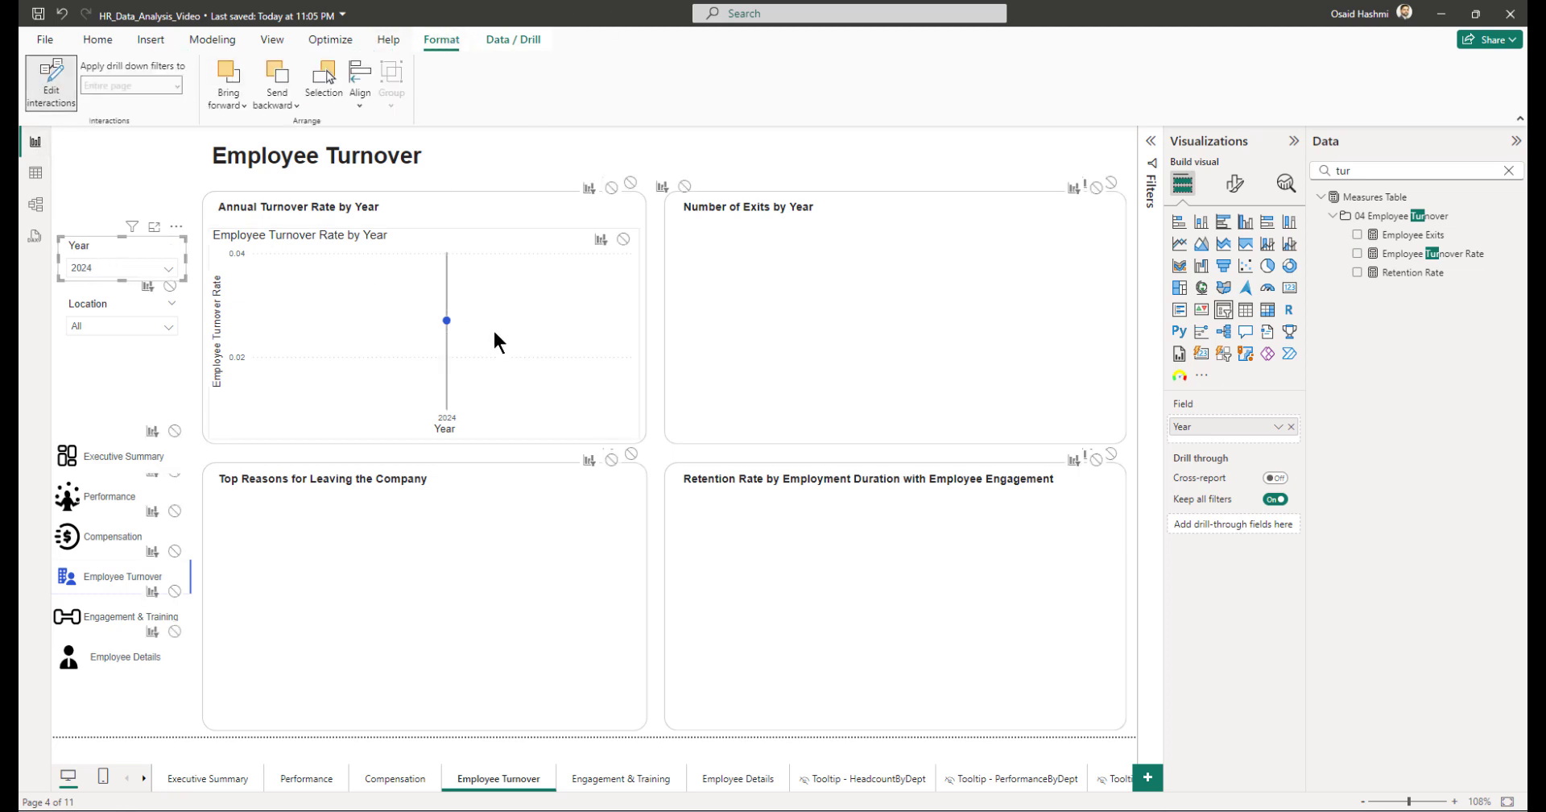
pyautogui.click(623, 238)
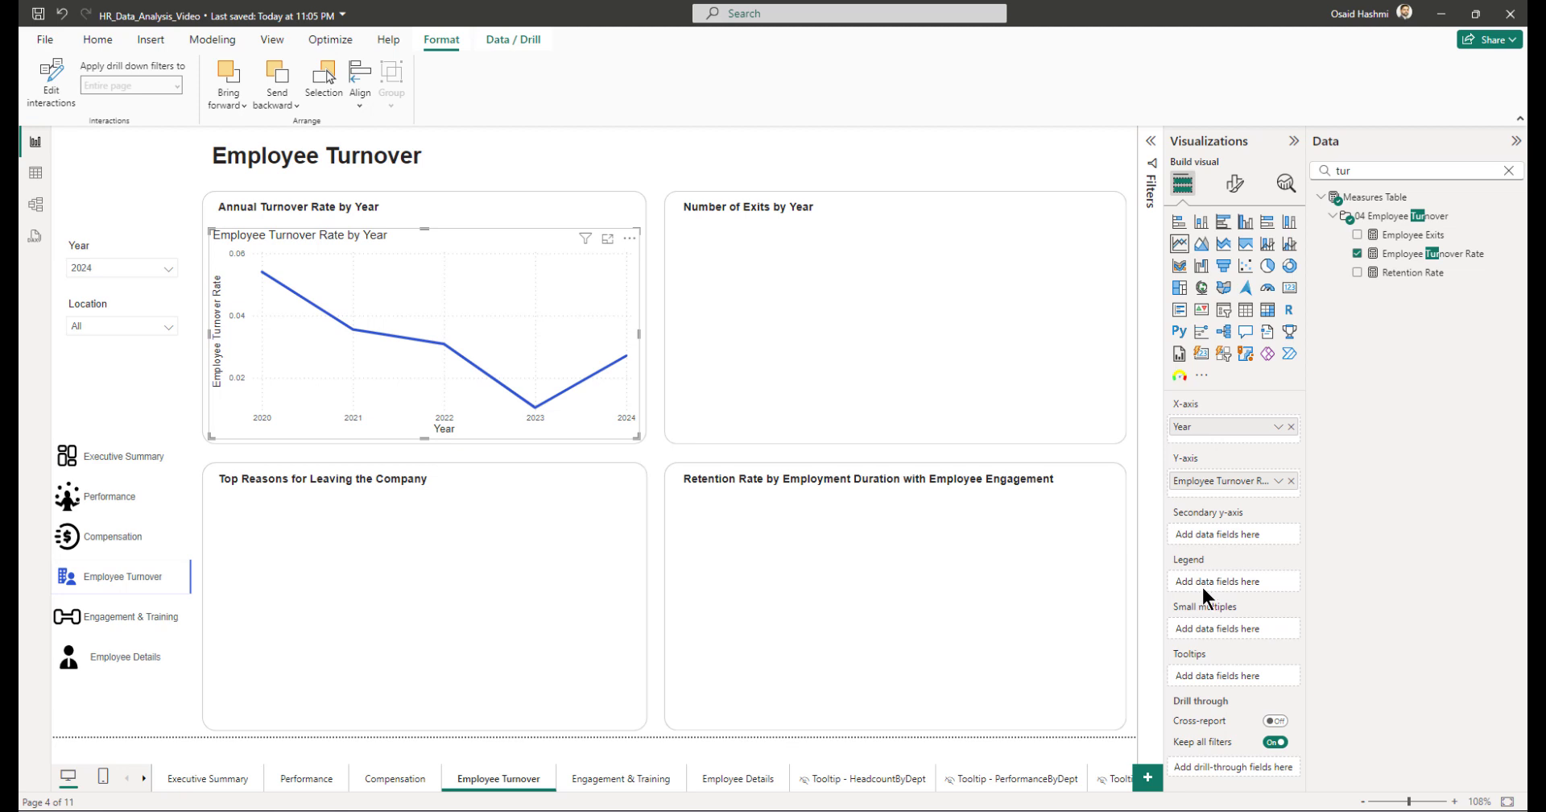
# Step: Find the Department Group field and use it as the legend of the turnover rate line chart
pyautogui.doubleClick(1357, 169)
pyautogui.write('DEPART')
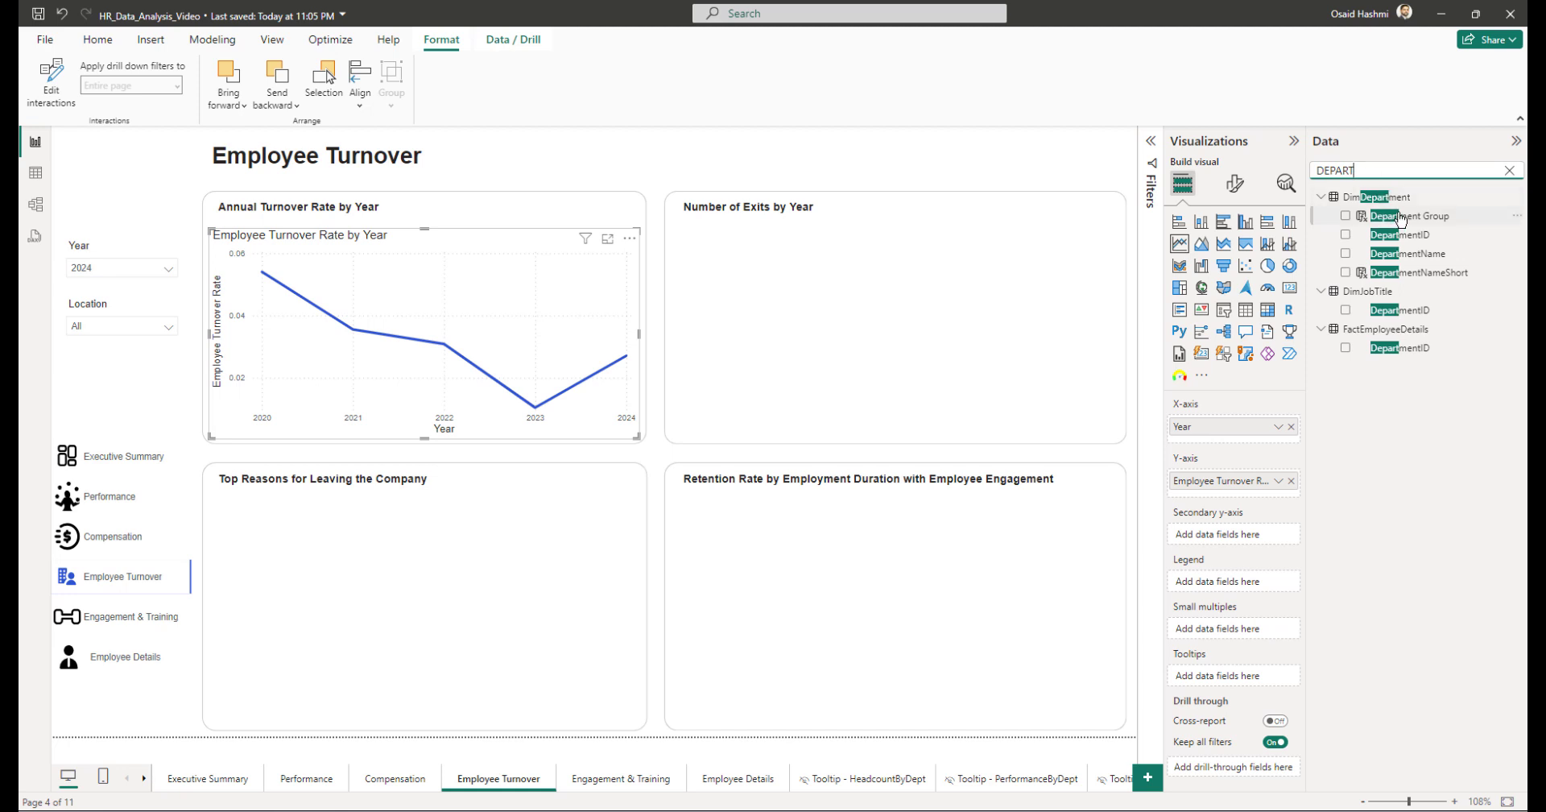
pyautogui.moveTo(1401, 218); pyautogui.dragTo(1243, 575)
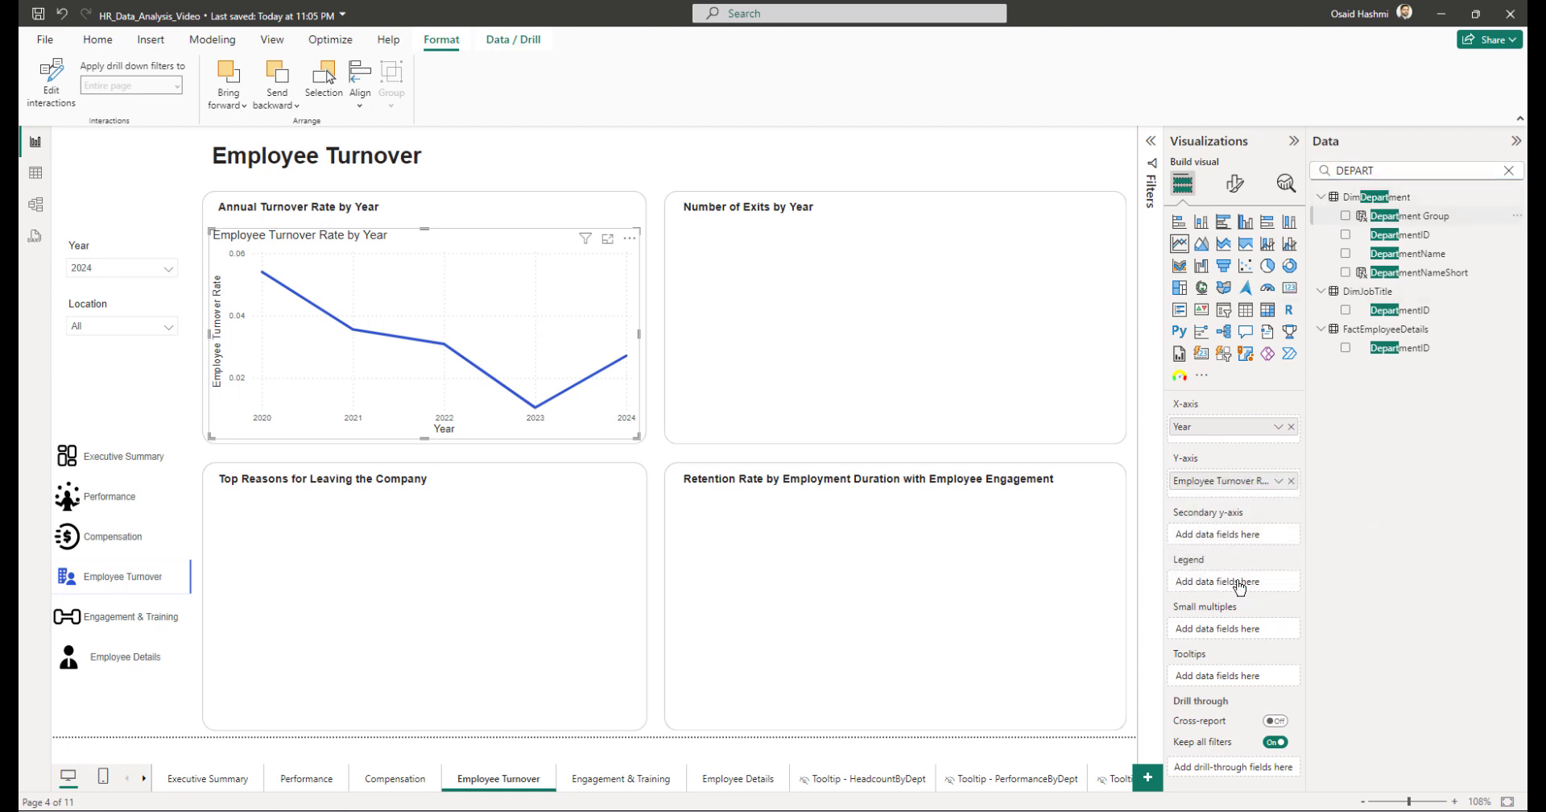
# Step: Hide the line chart's own title and turn on its data labels
pyautogui.click(1235, 182)
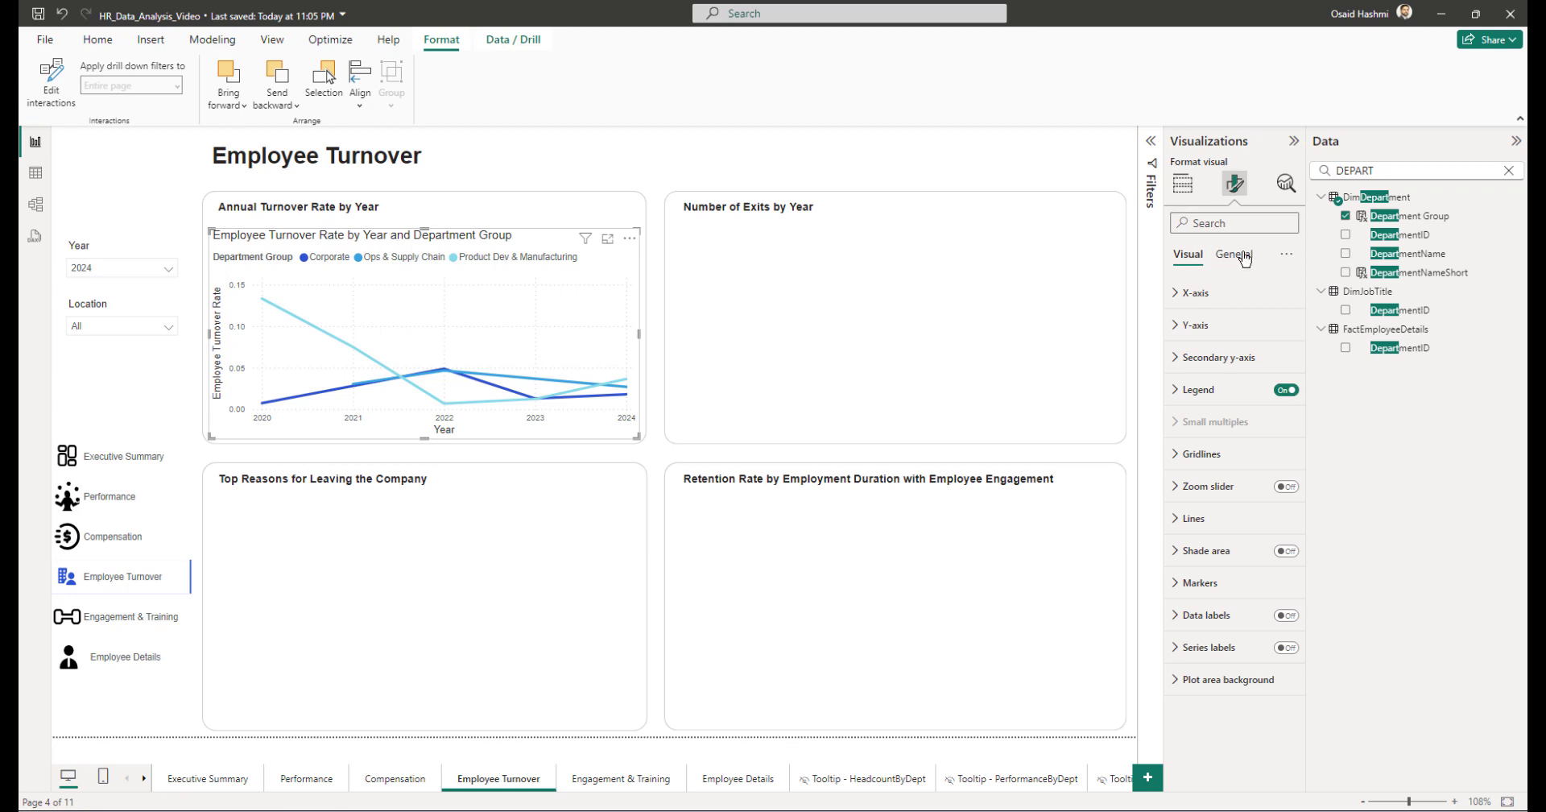
pyautogui.click(1243, 255)
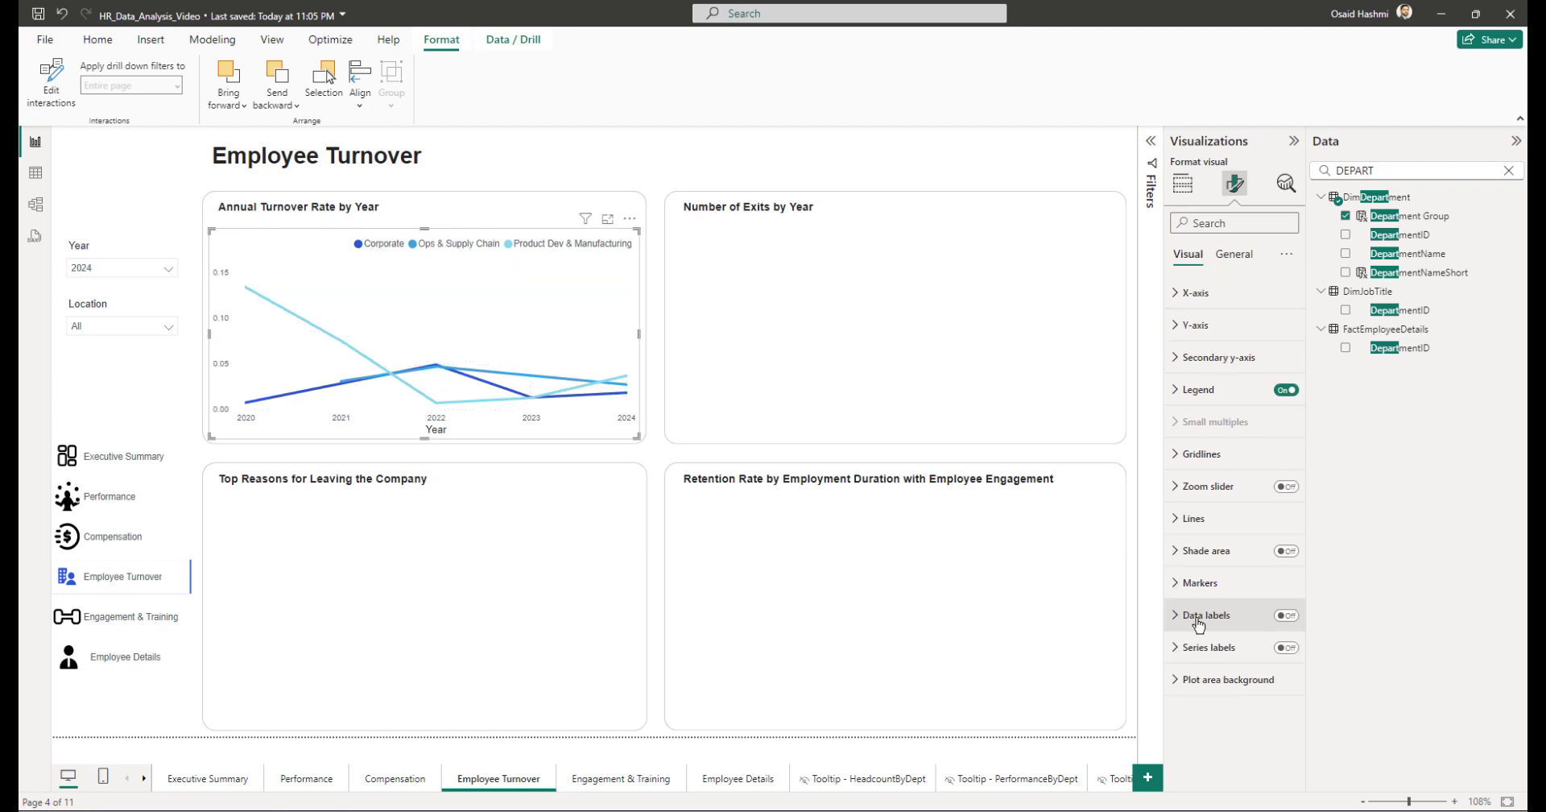
pyautogui.click(1198, 620)
pyautogui.click(1286, 617)
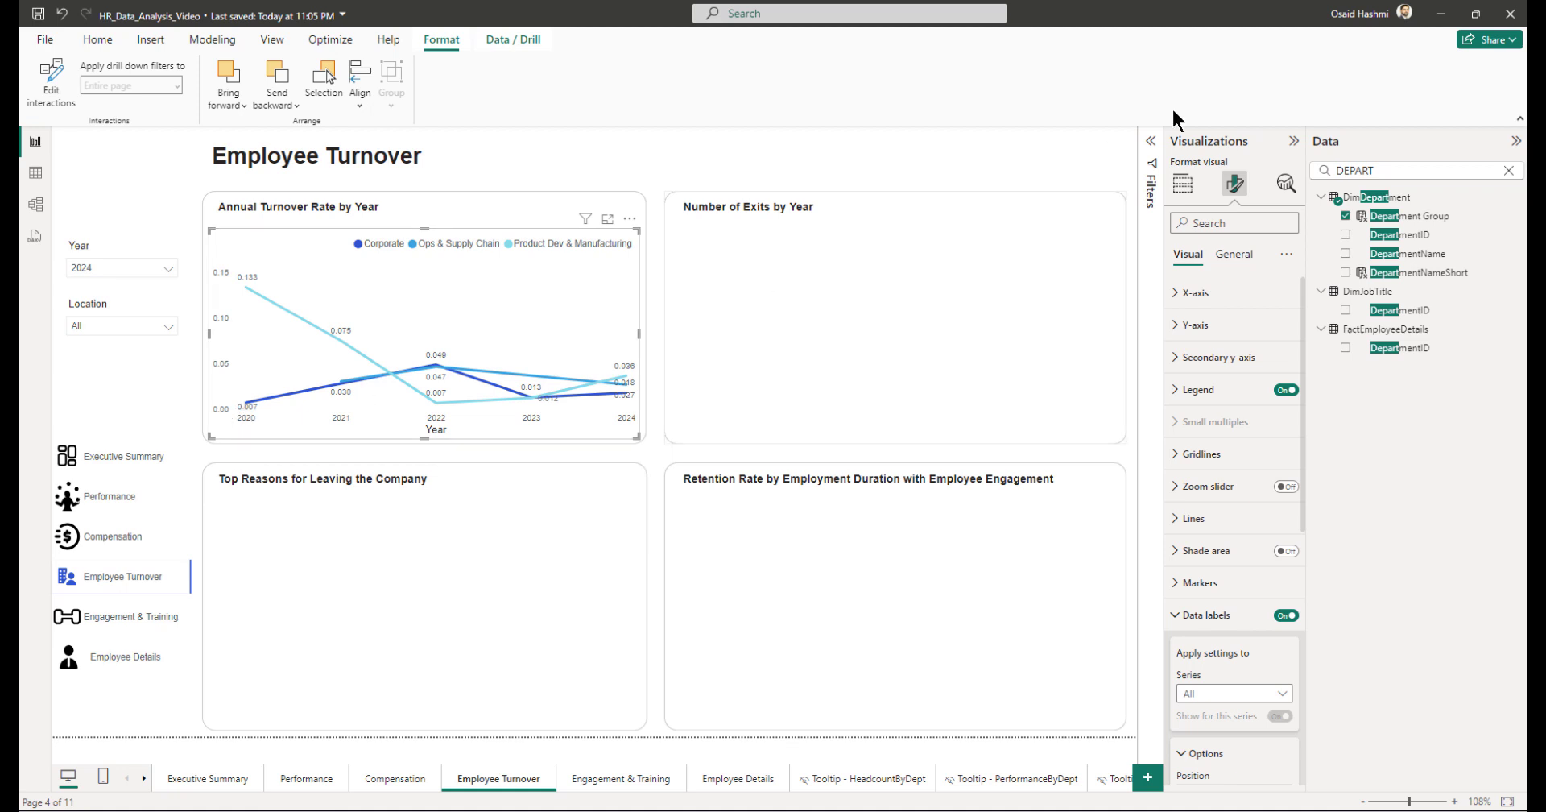
# Step: Format the Employee Turnover Rate measure as a percentage with 1 decimal place
pyautogui.doubleClick(1368, 171)
pyautogui.write('TURNOVER')
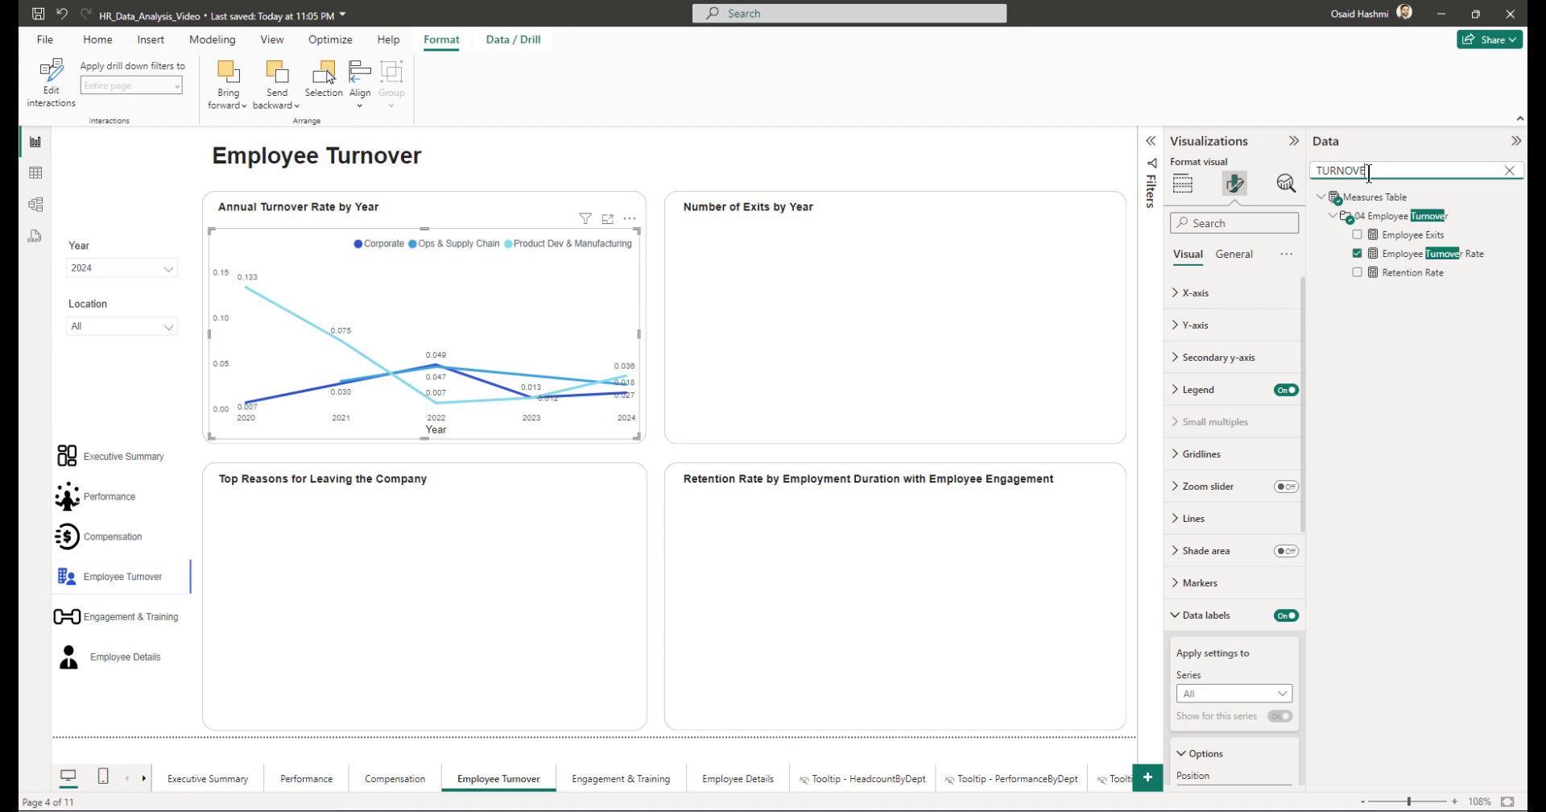
pyautogui.click(1402, 254)
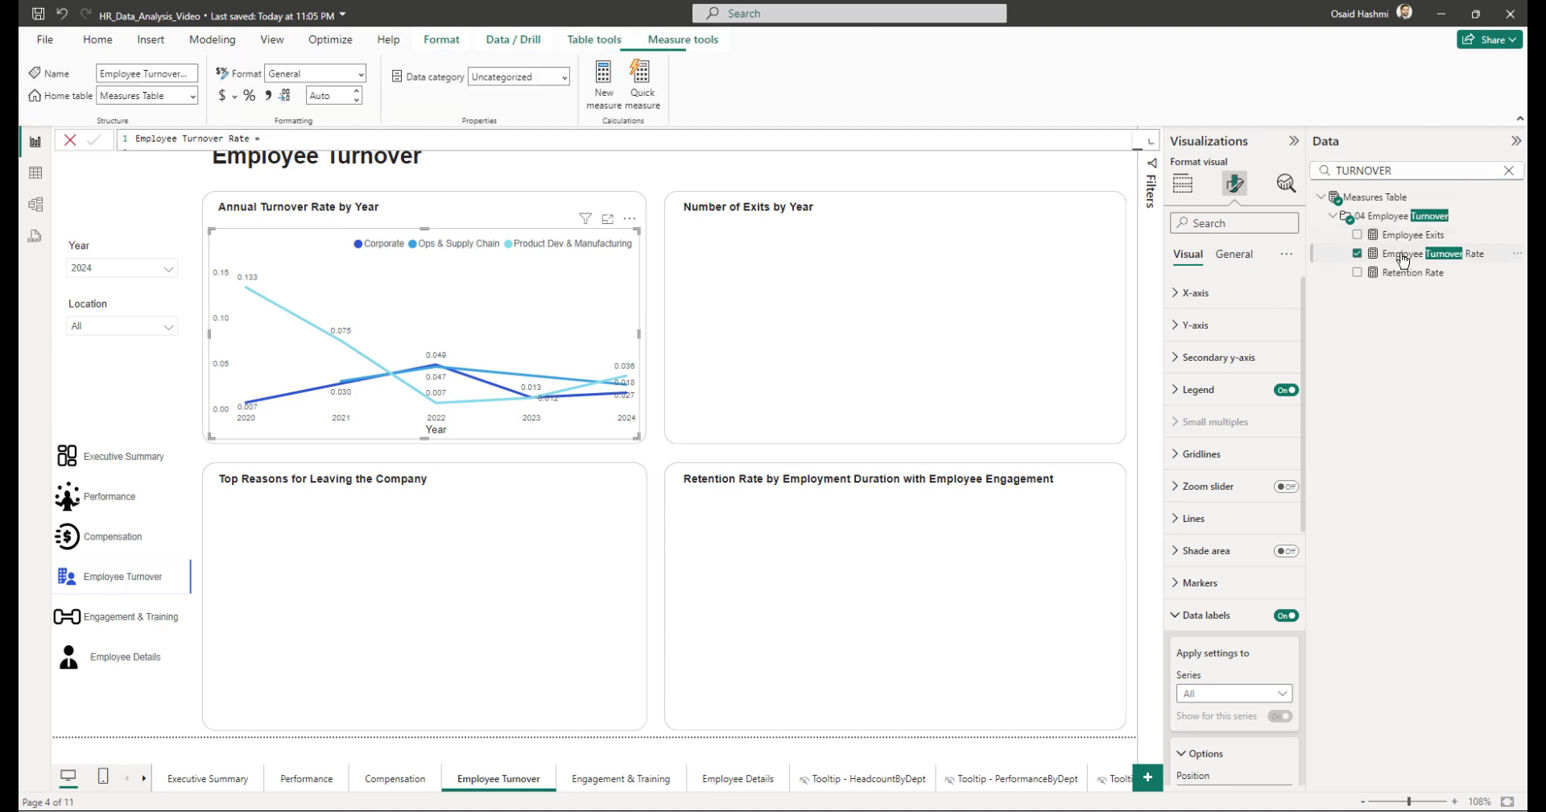
pyautogui.doubleClick(318, 95)
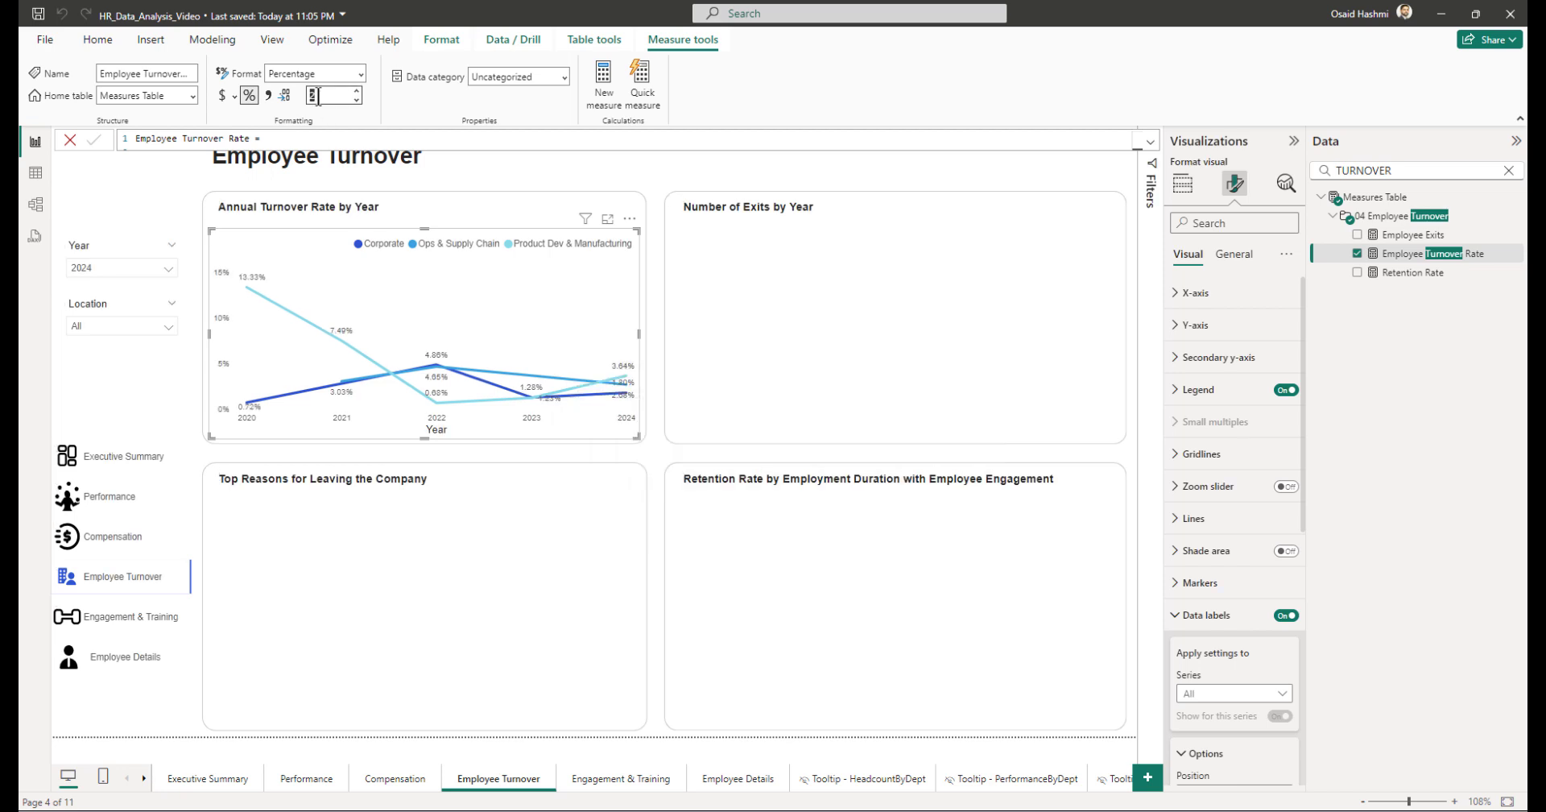
pyautogui.write('1')
pyautogui.press('BackSpace')
pyautogui.write('2')
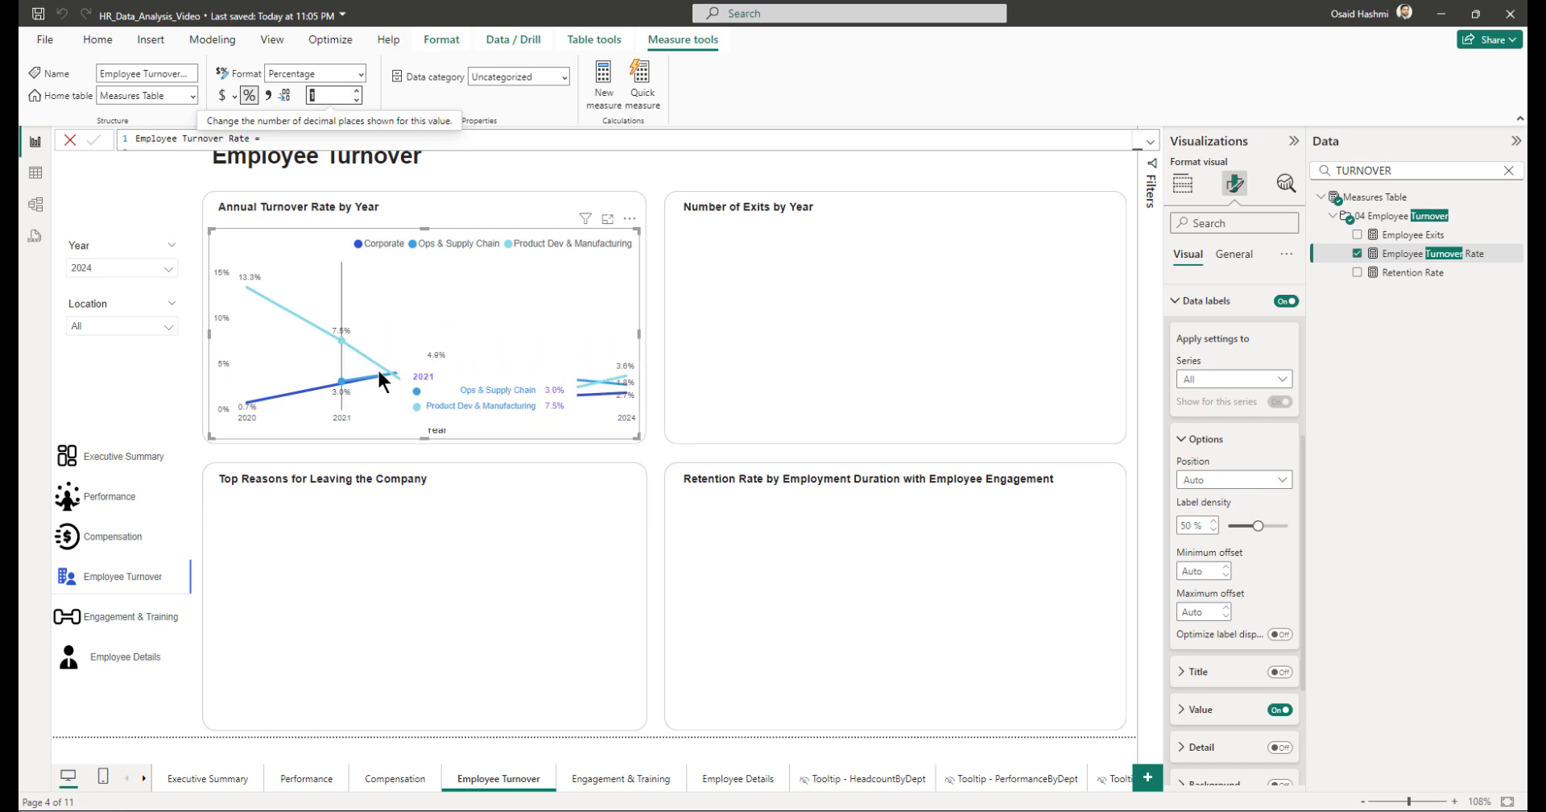
# Step: Set the line color of the Corporate series to the light blue theme color
pyautogui.scroll(3, 1232, 386)
pyautogui.click(1193, 410)
pyautogui.click(1214, 489)
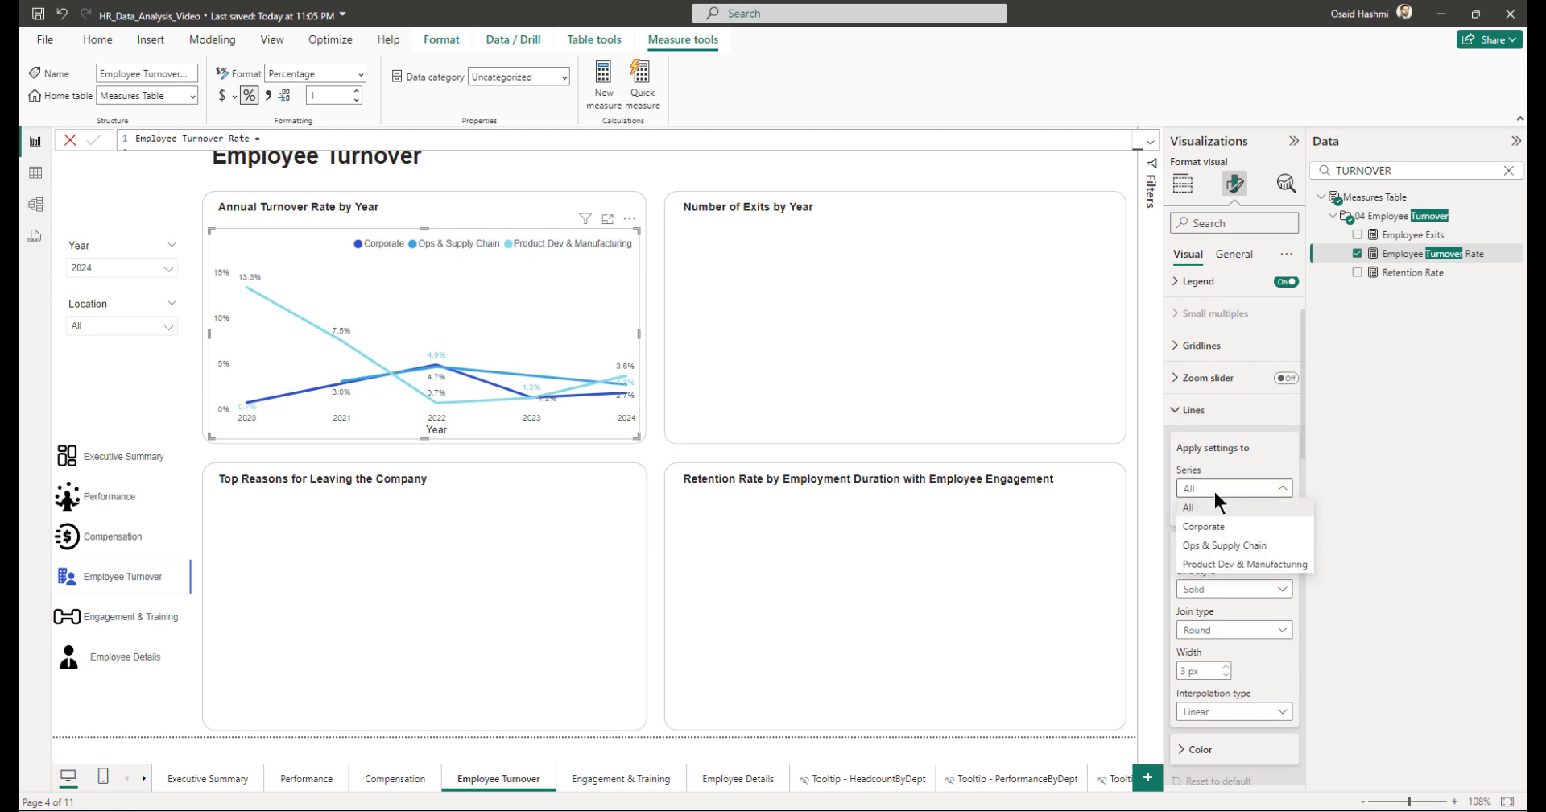
pyautogui.click(1207, 521)
pyautogui.scroll(-3, 1222, 548)
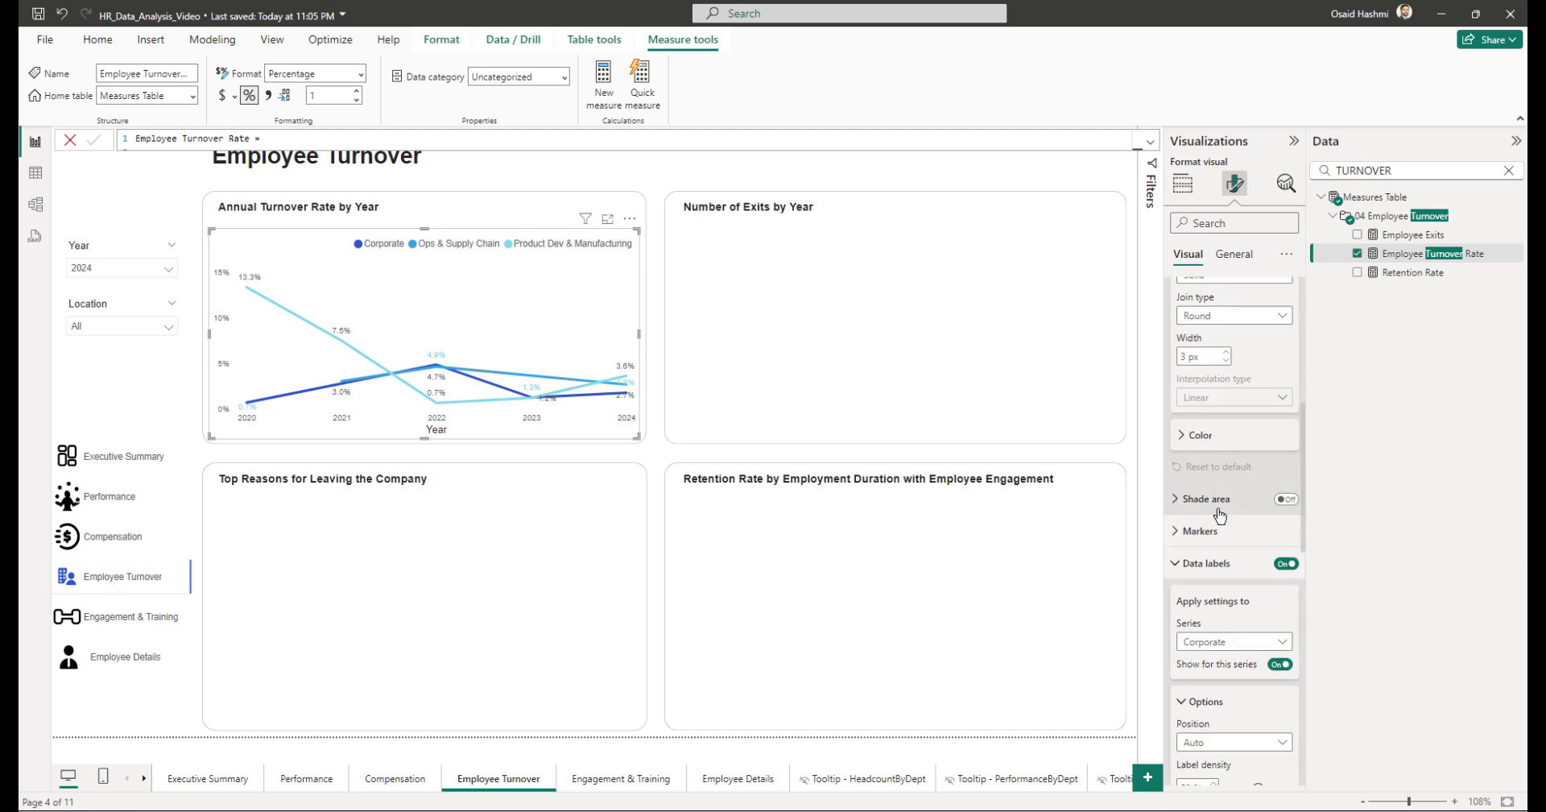
pyautogui.click(1205, 443)
pyautogui.click(1206, 476)
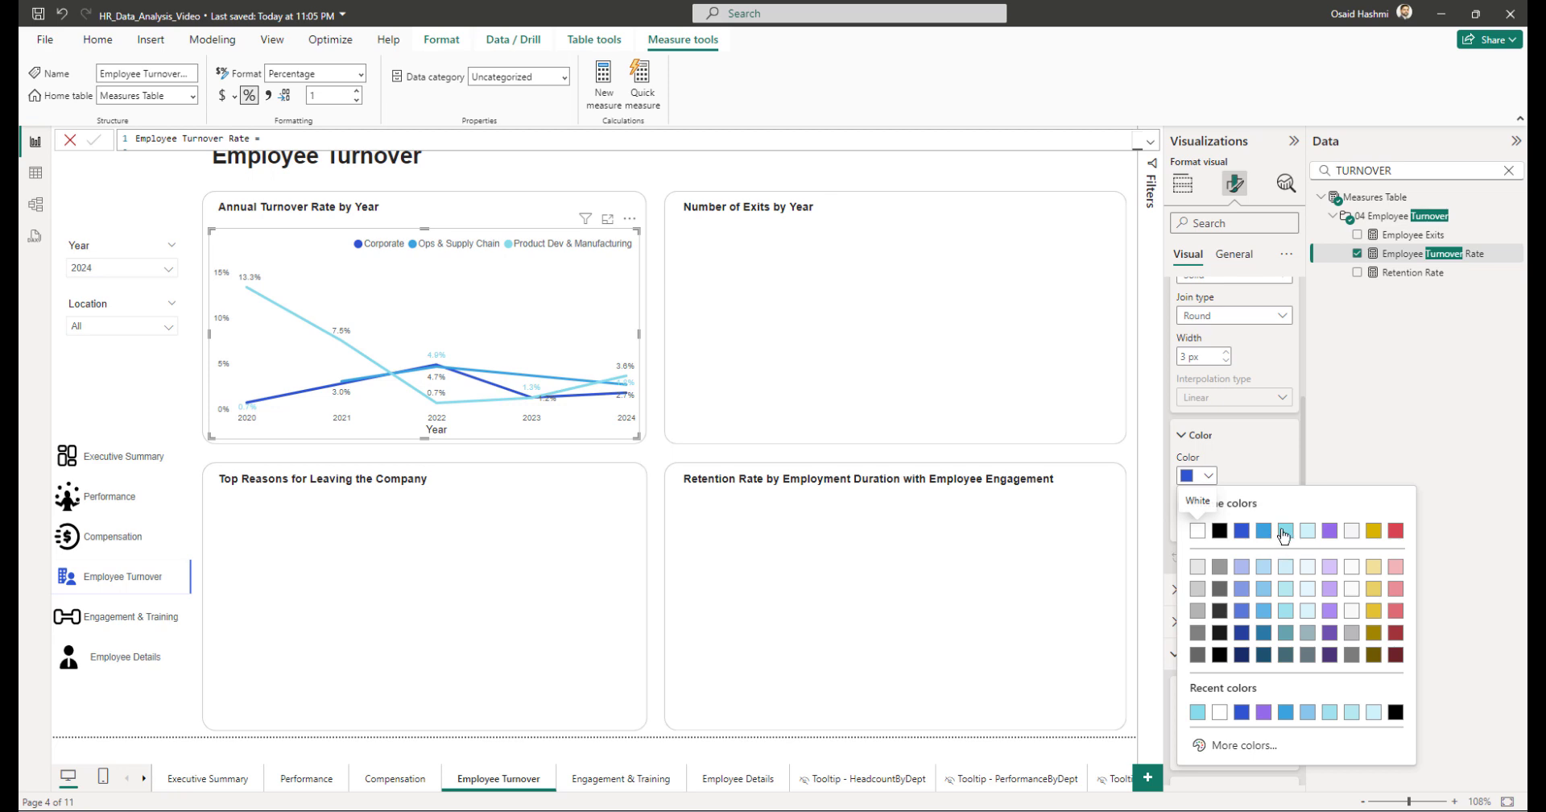
pyautogui.click(1283, 531)
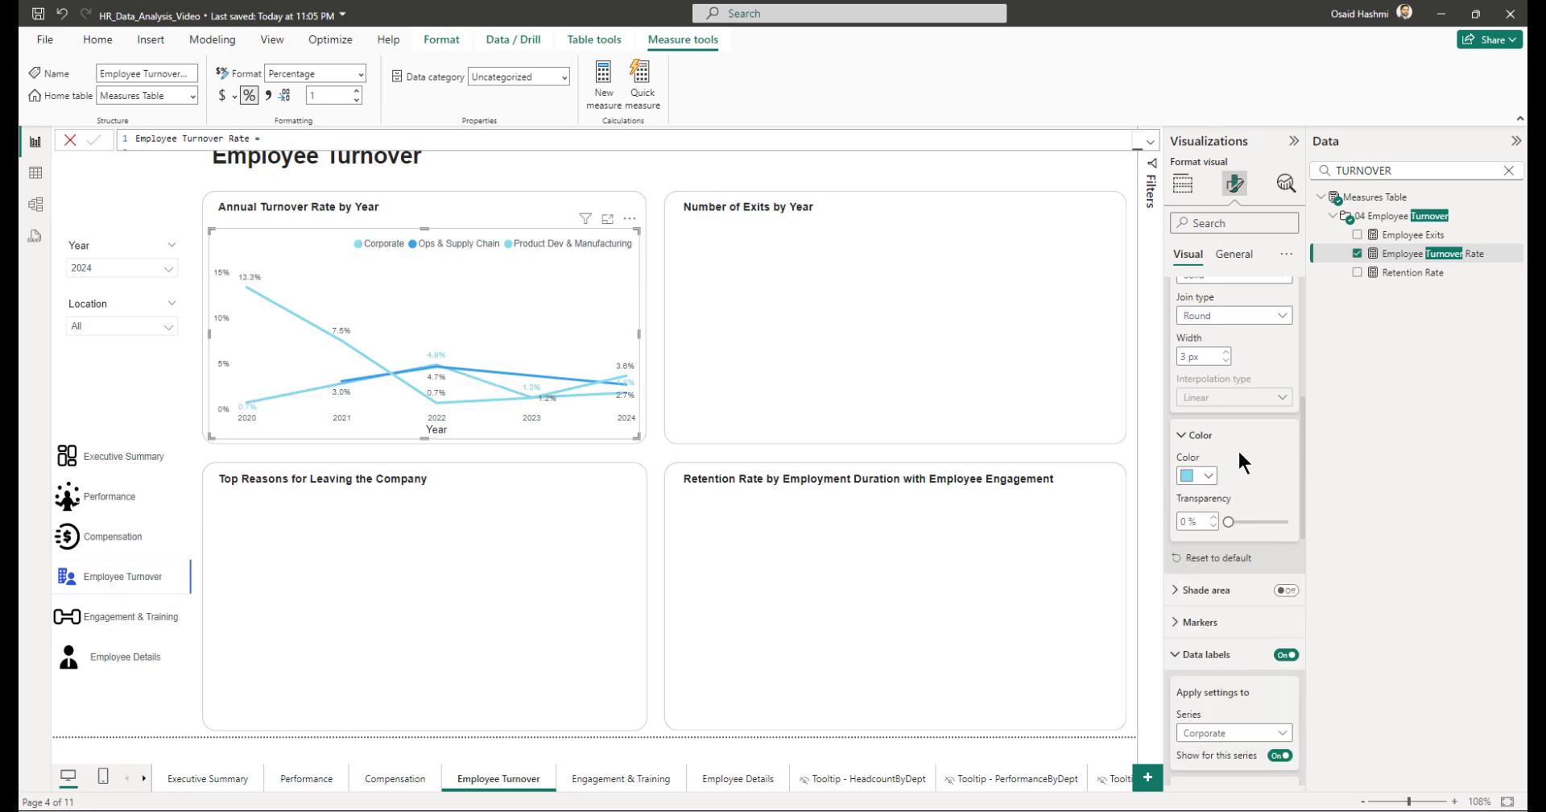
# Step: Set the line color of the Ops & Supply Chain series to the purple theme color
pyautogui.scroll(3, 1237, 450)
pyautogui.click(1232, 409)
pyautogui.click(1218, 459)
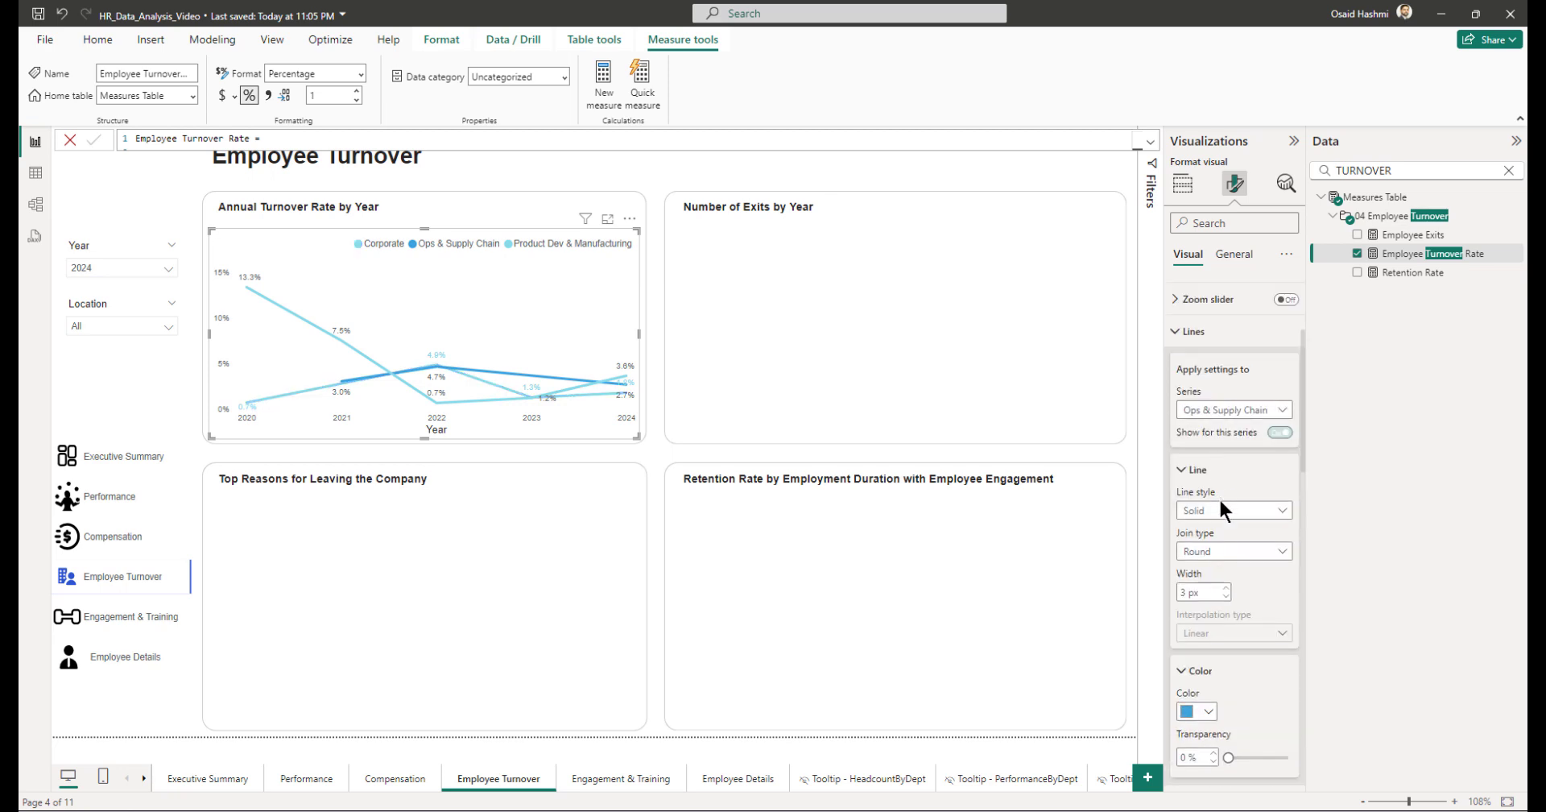
pyautogui.scroll(-3, 1218, 496)
pyautogui.click(1206, 396)
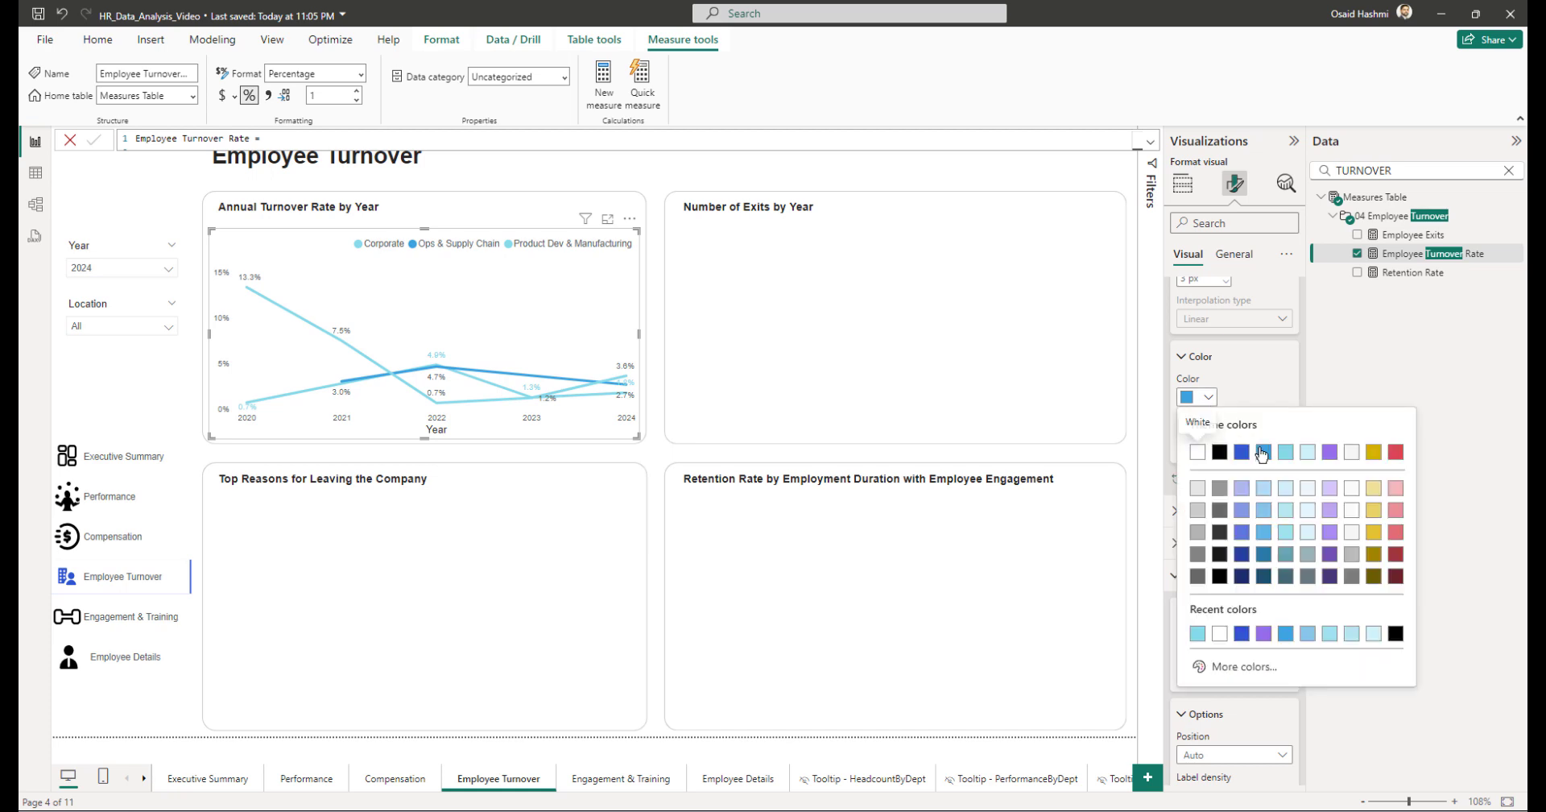
pyautogui.click(1329, 451)
# Step: Set the data label value color of the Ops & Supply Chain series to the purple theme color
pyautogui.scroll(-10, 1237, 476)
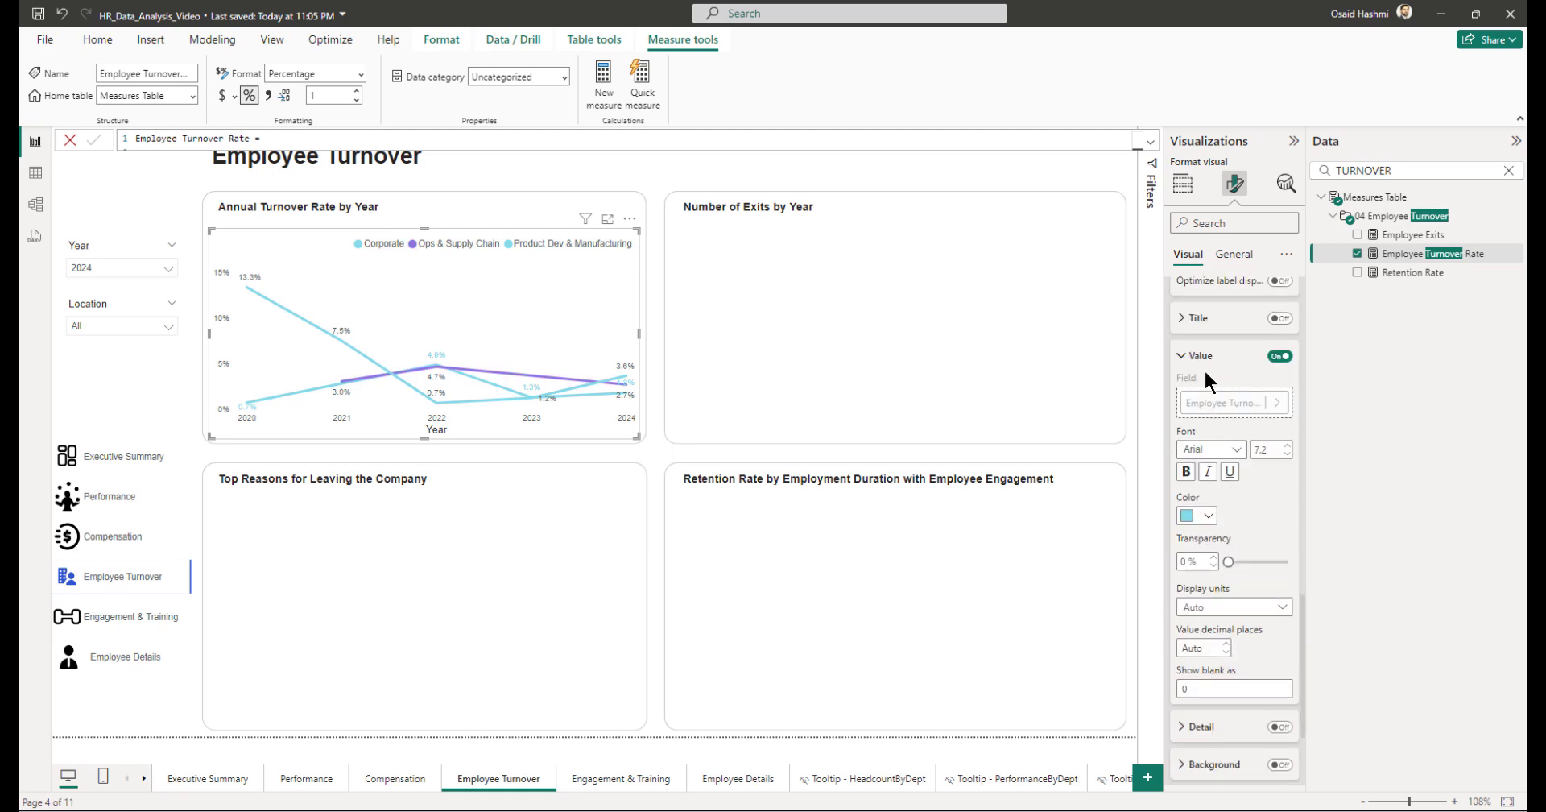
pyautogui.scroll(4, 1208, 362)
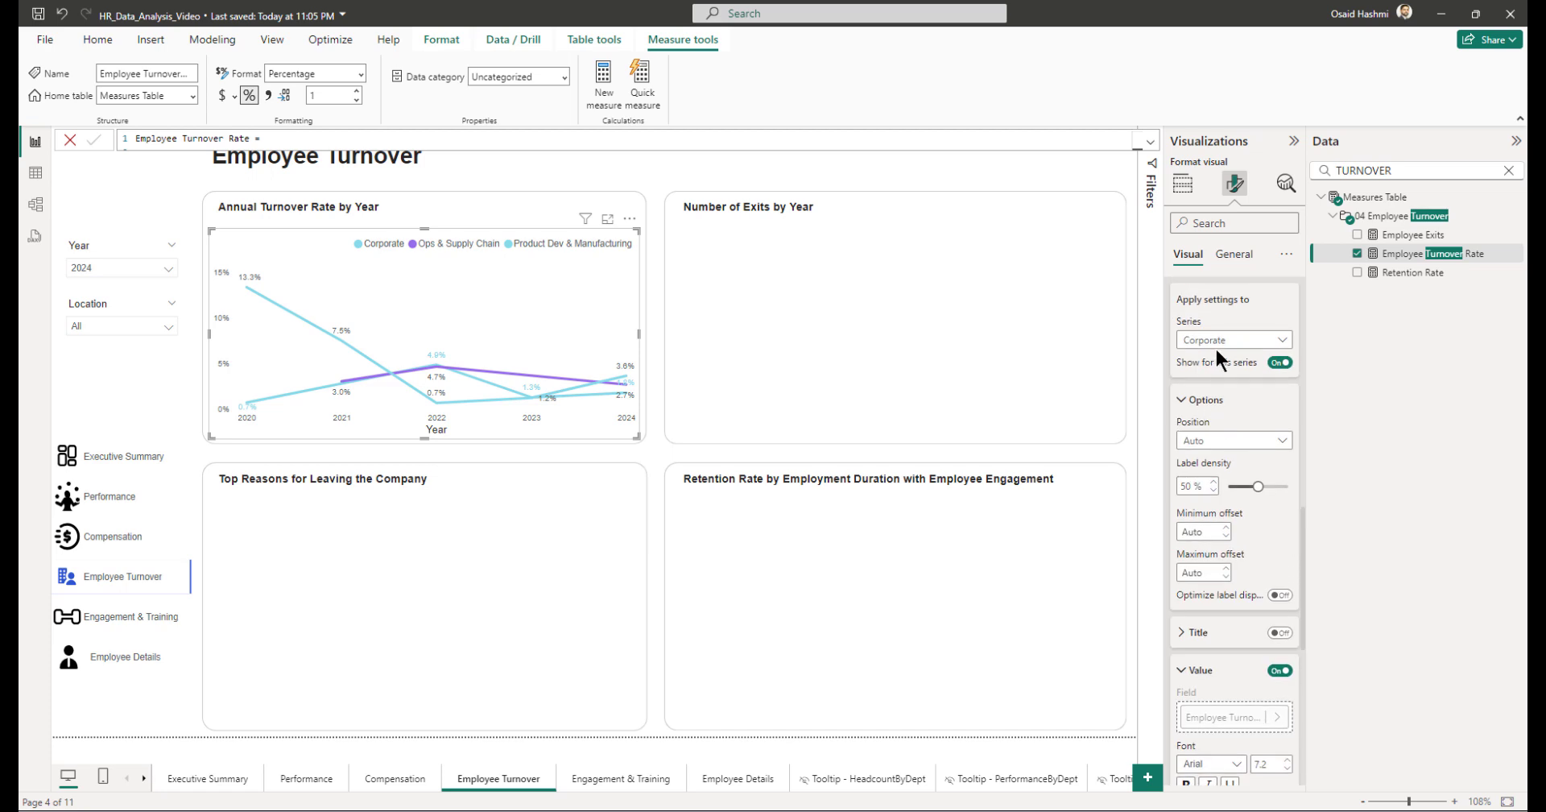
pyautogui.click(1216, 345)
pyautogui.click(1215, 397)
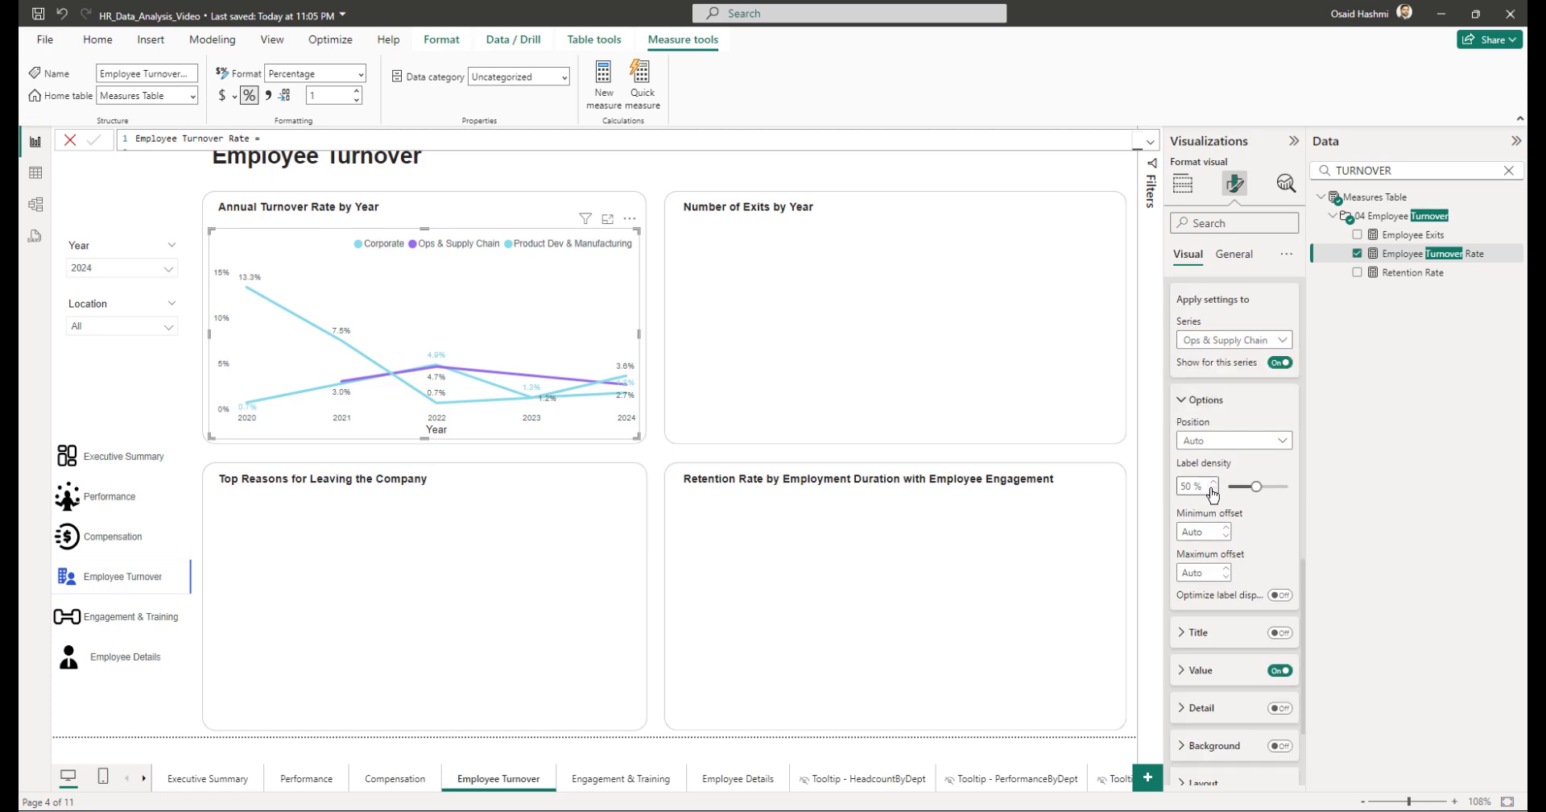
pyautogui.scroll(-3, 1245, 533)
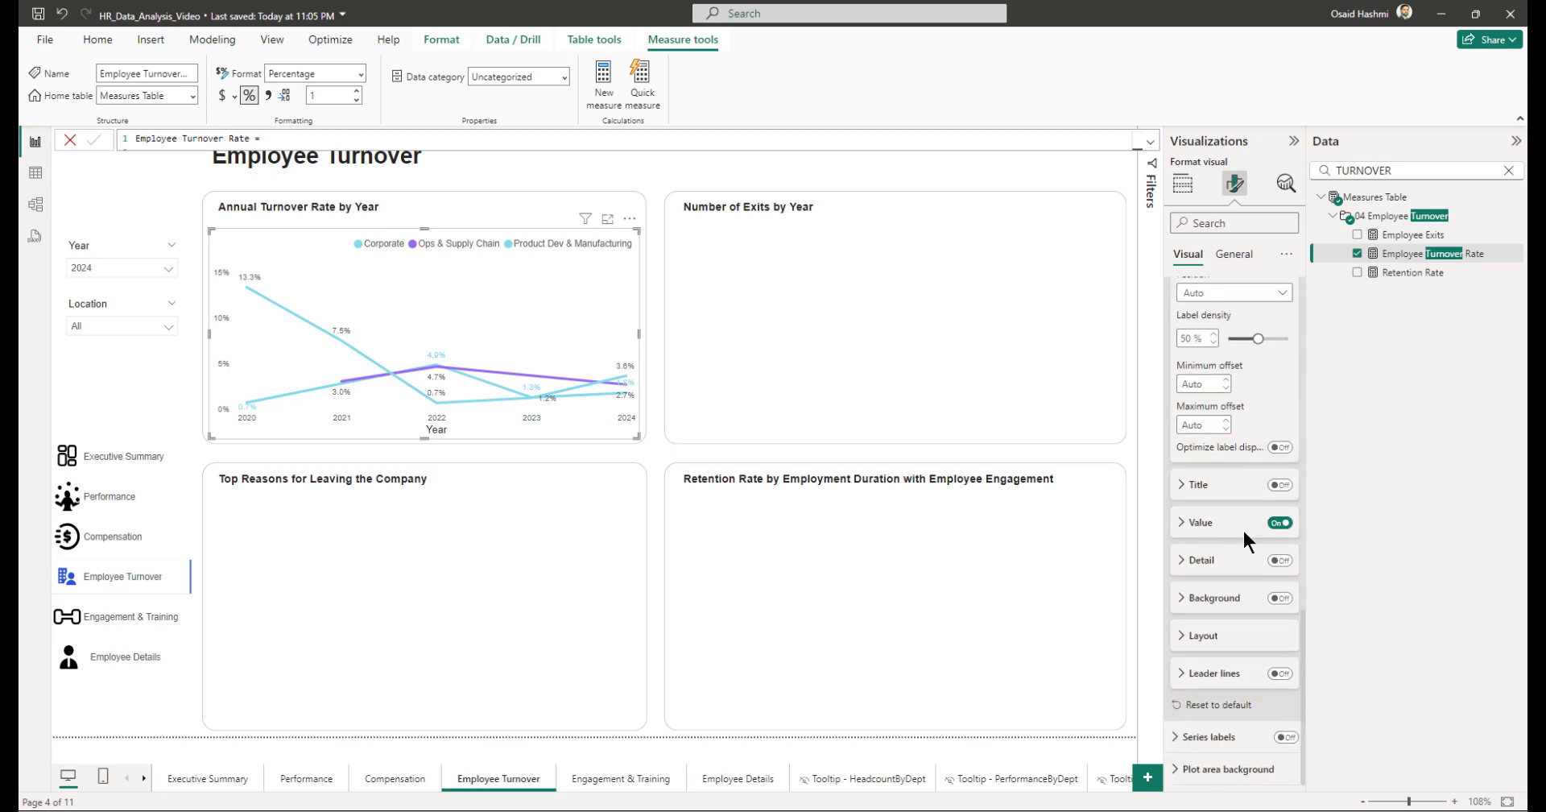
pyautogui.click(1194, 523)
pyautogui.scroll(-3, 1235, 596)
pyautogui.click(1202, 446)
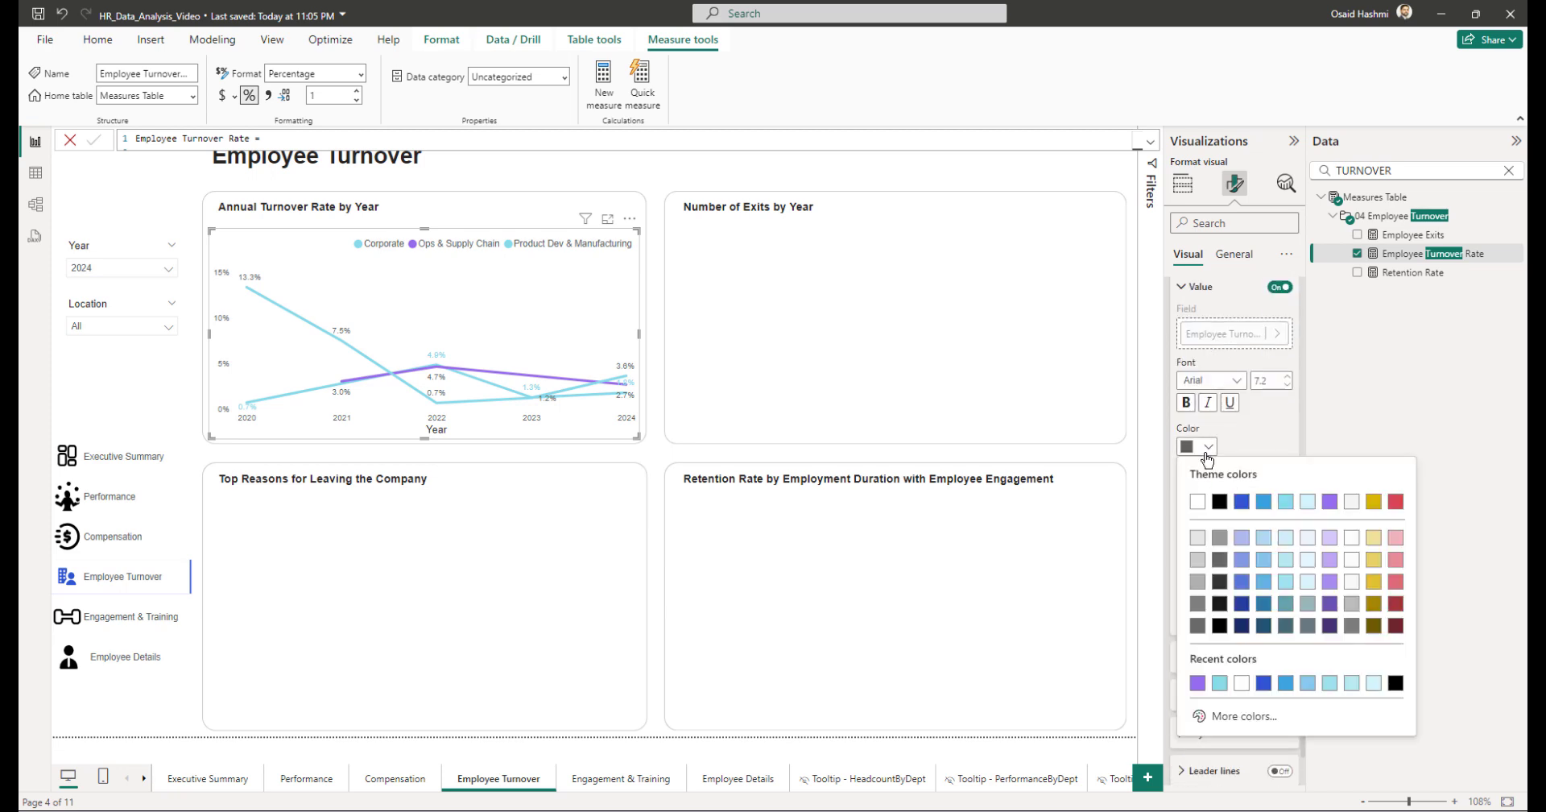
pyautogui.click(1330, 501)
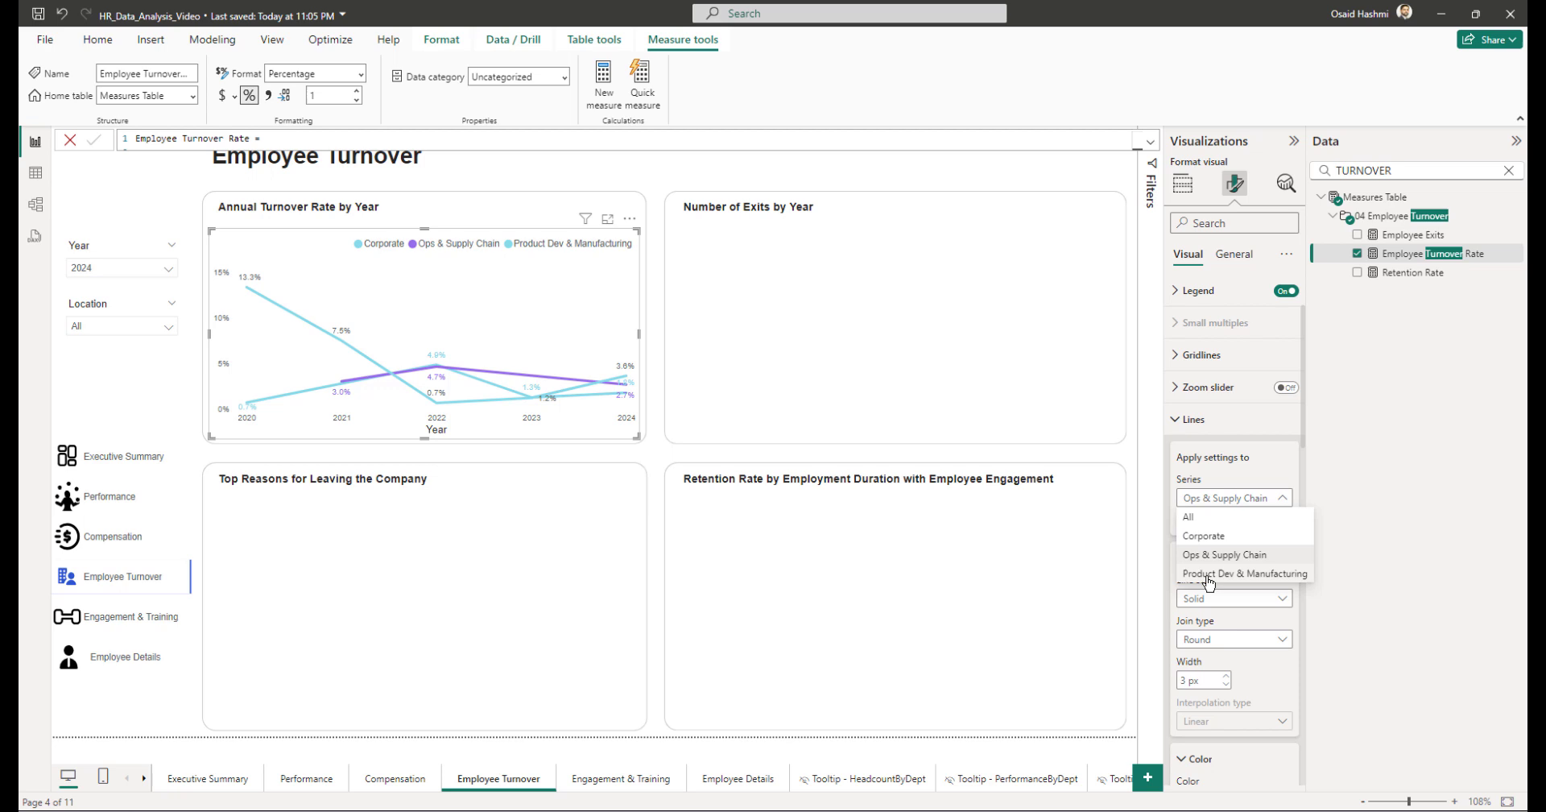
# Step: Set the line color of the Product Dev & Manufacturing series to the dark blue theme color
pyautogui.click(1208, 573)
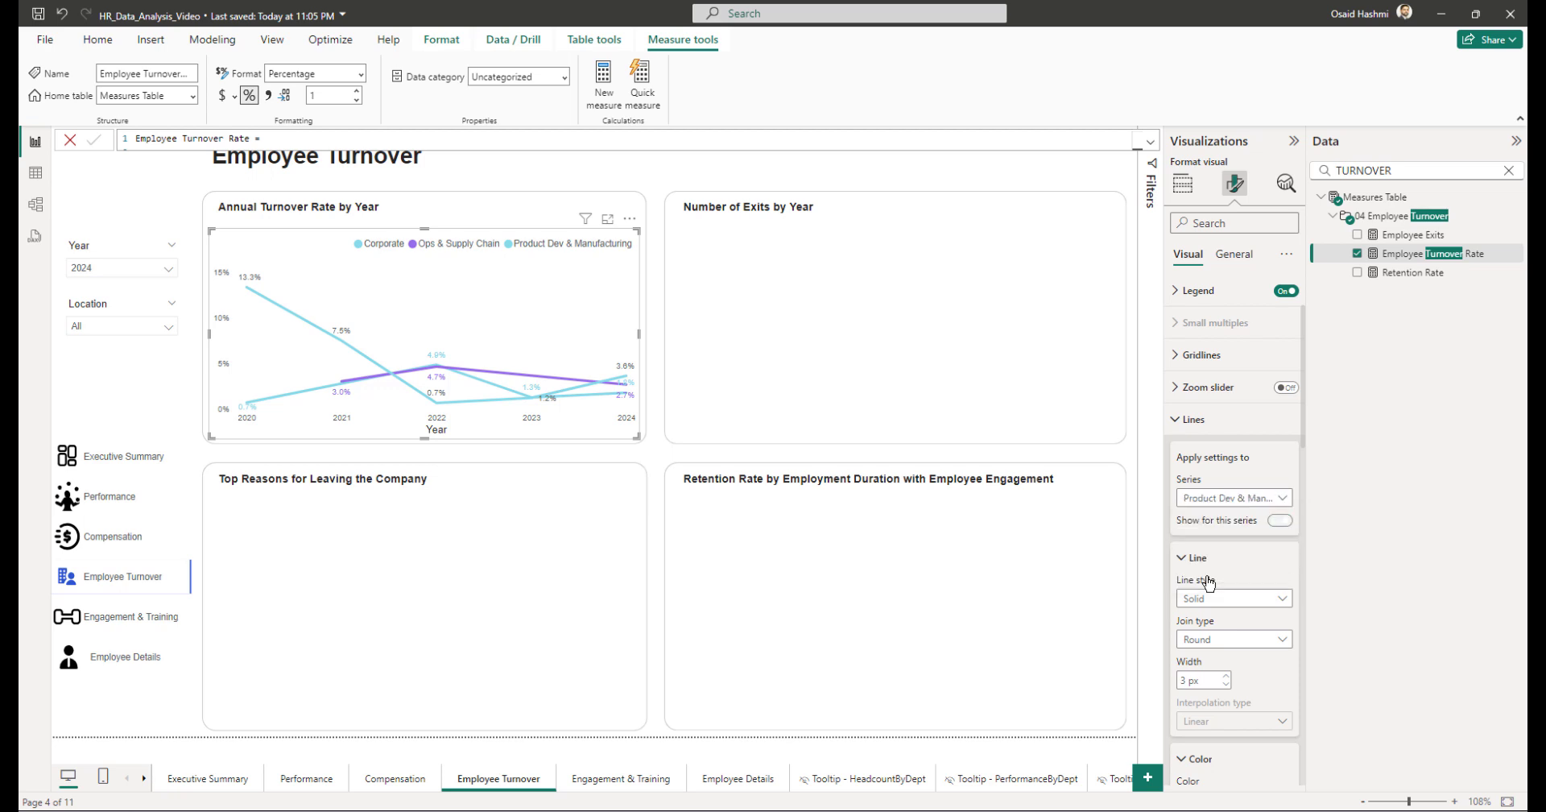
pyautogui.scroll(-3, 1217, 576)
pyautogui.scroll(-2, 1217, 578)
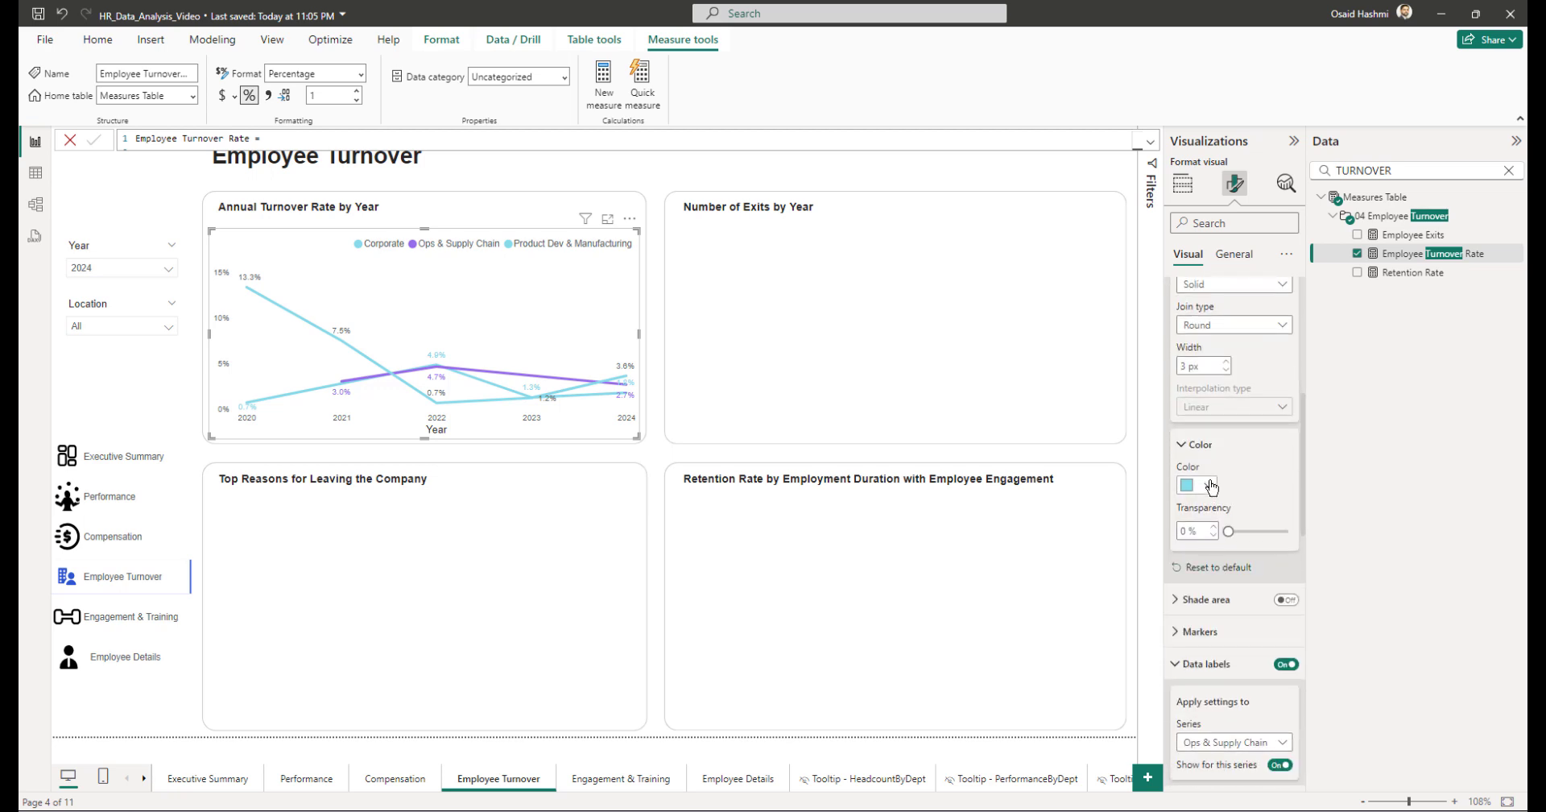
pyautogui.click(1205, 485)
pyautogui.click(1240, 545)
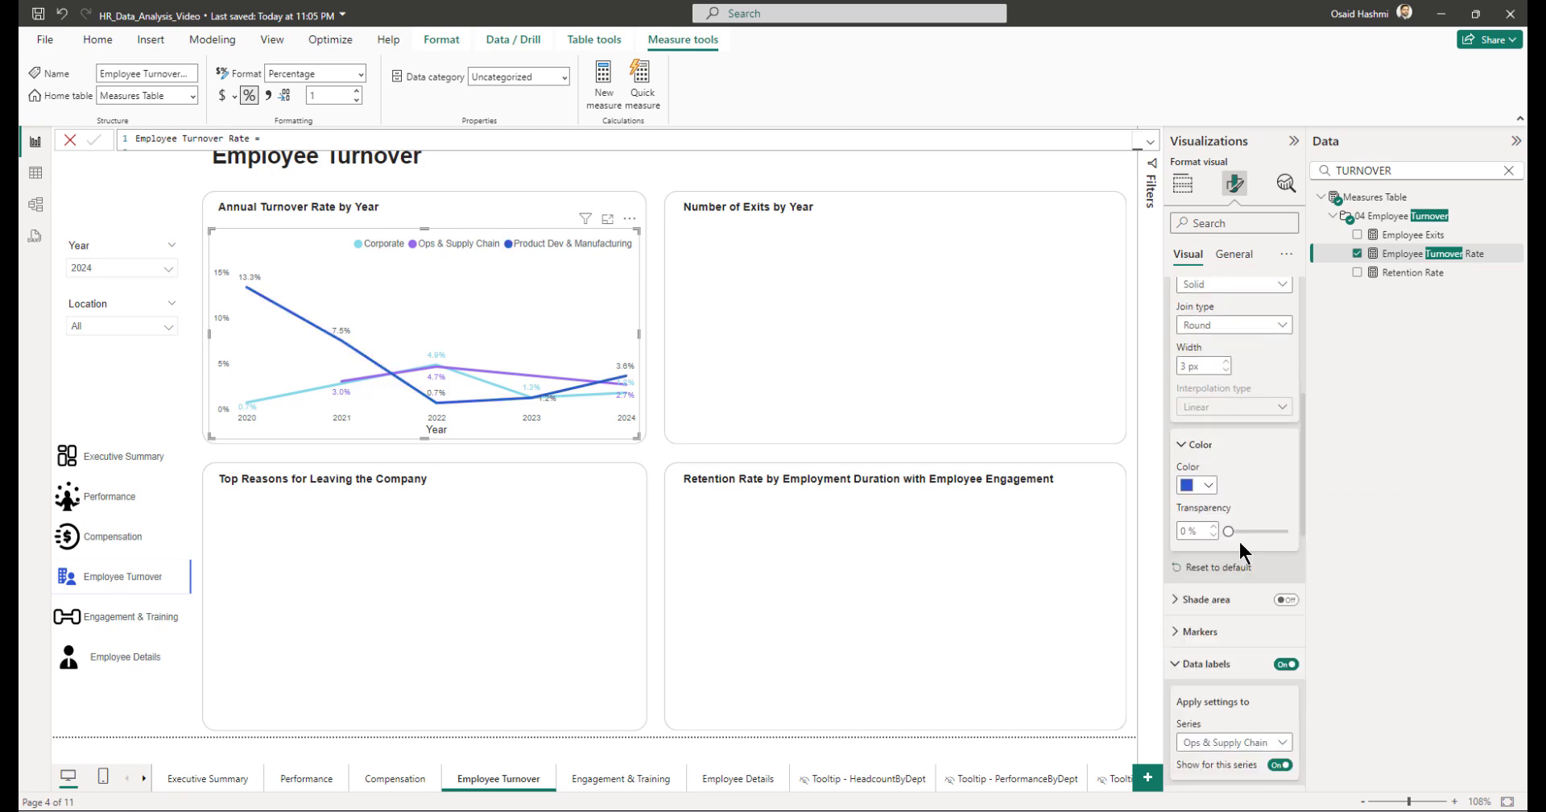
# Step: Set the data label value color of the Product Dev & Manufacturing series to the dark blue theme color
pyautogui.scroll(-4, 1236, 506)
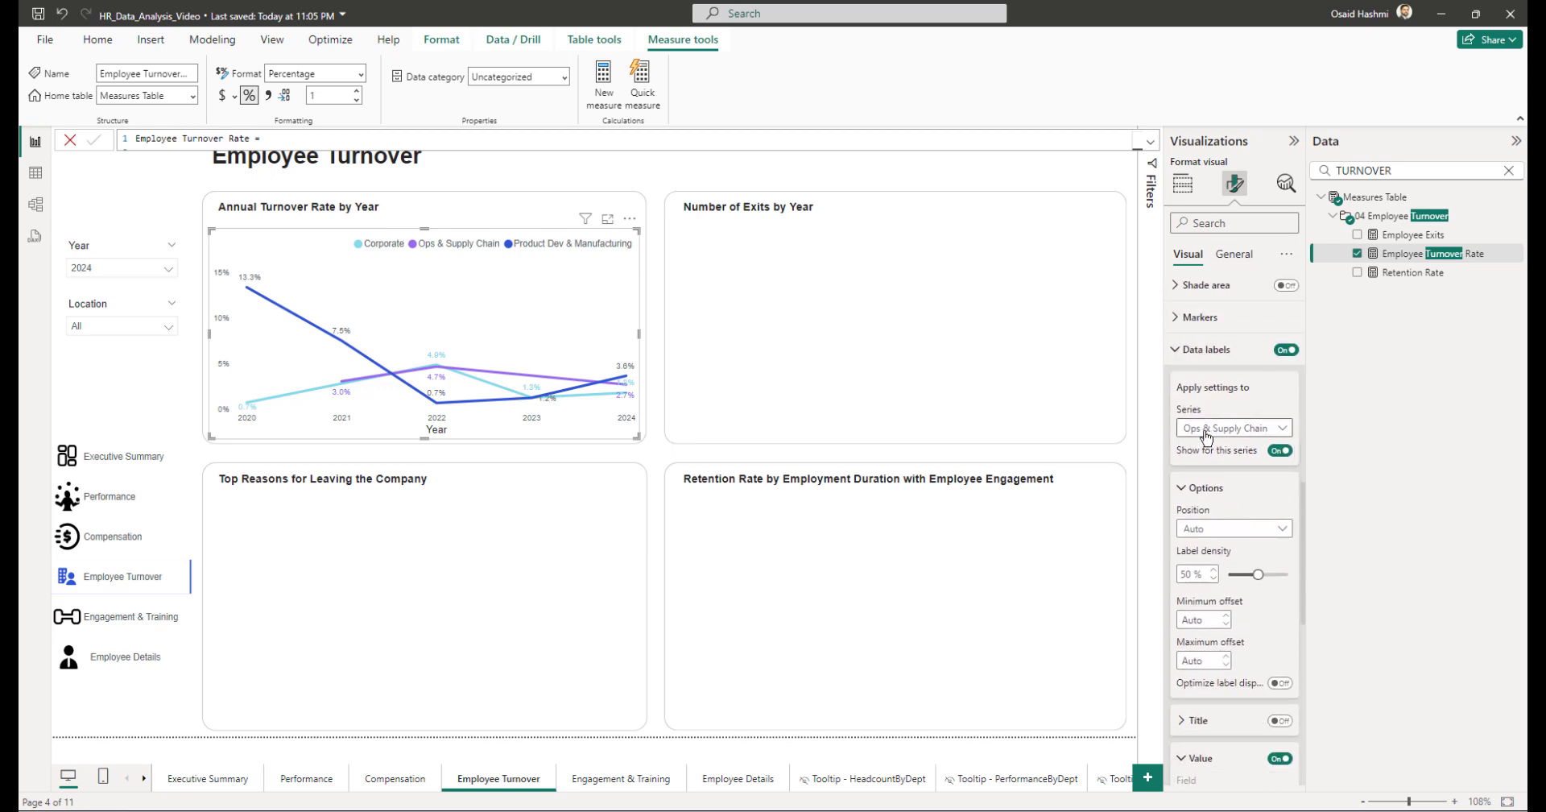
pyautogui.click(1210, 427)
pyautogui.click(1210, 504)
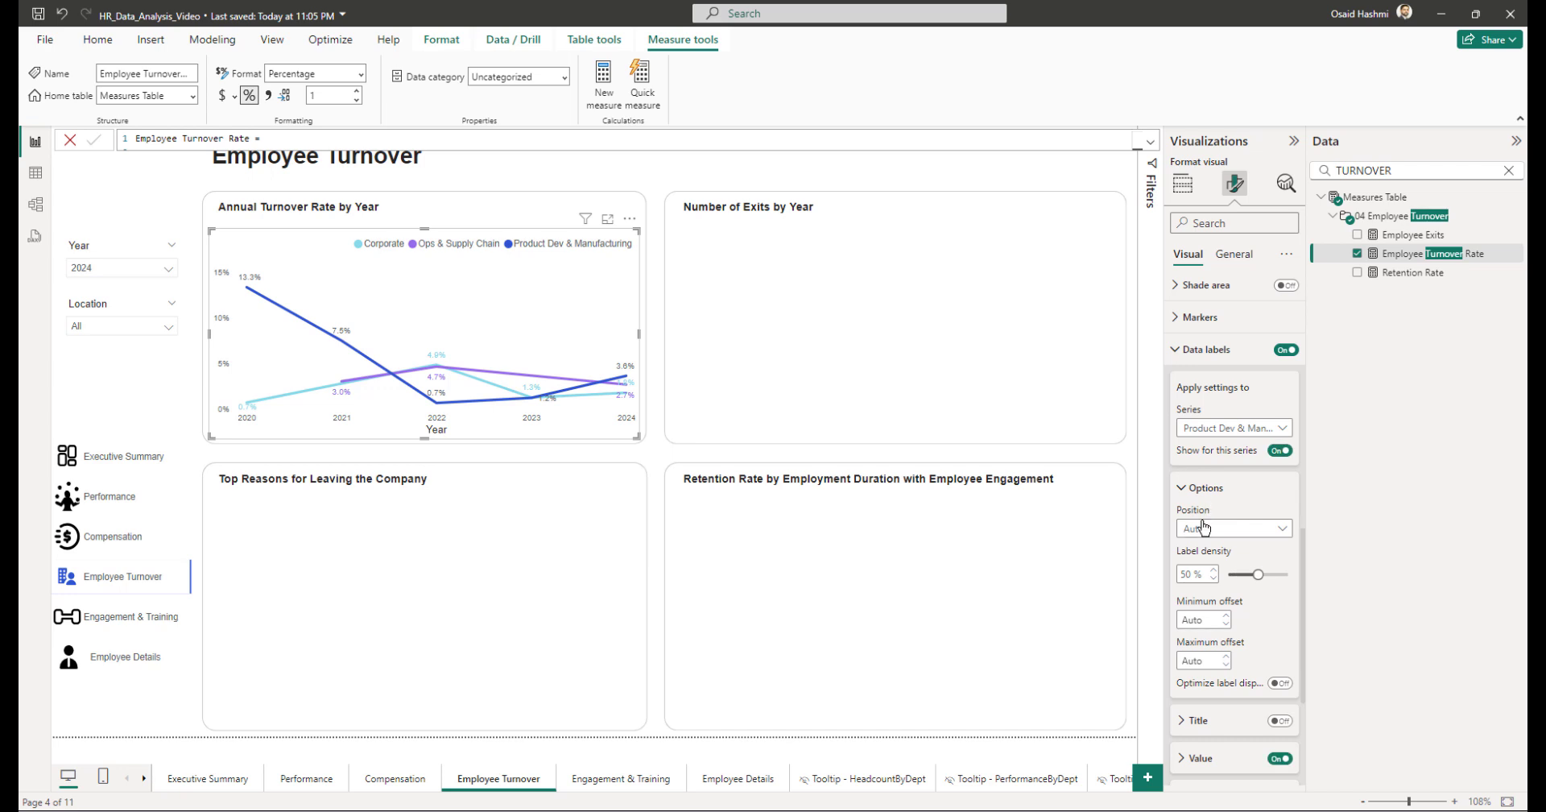
pyautogui.scroll(-3, 1207, 519)
pyautogui.scroll(-3, 1205, 525)
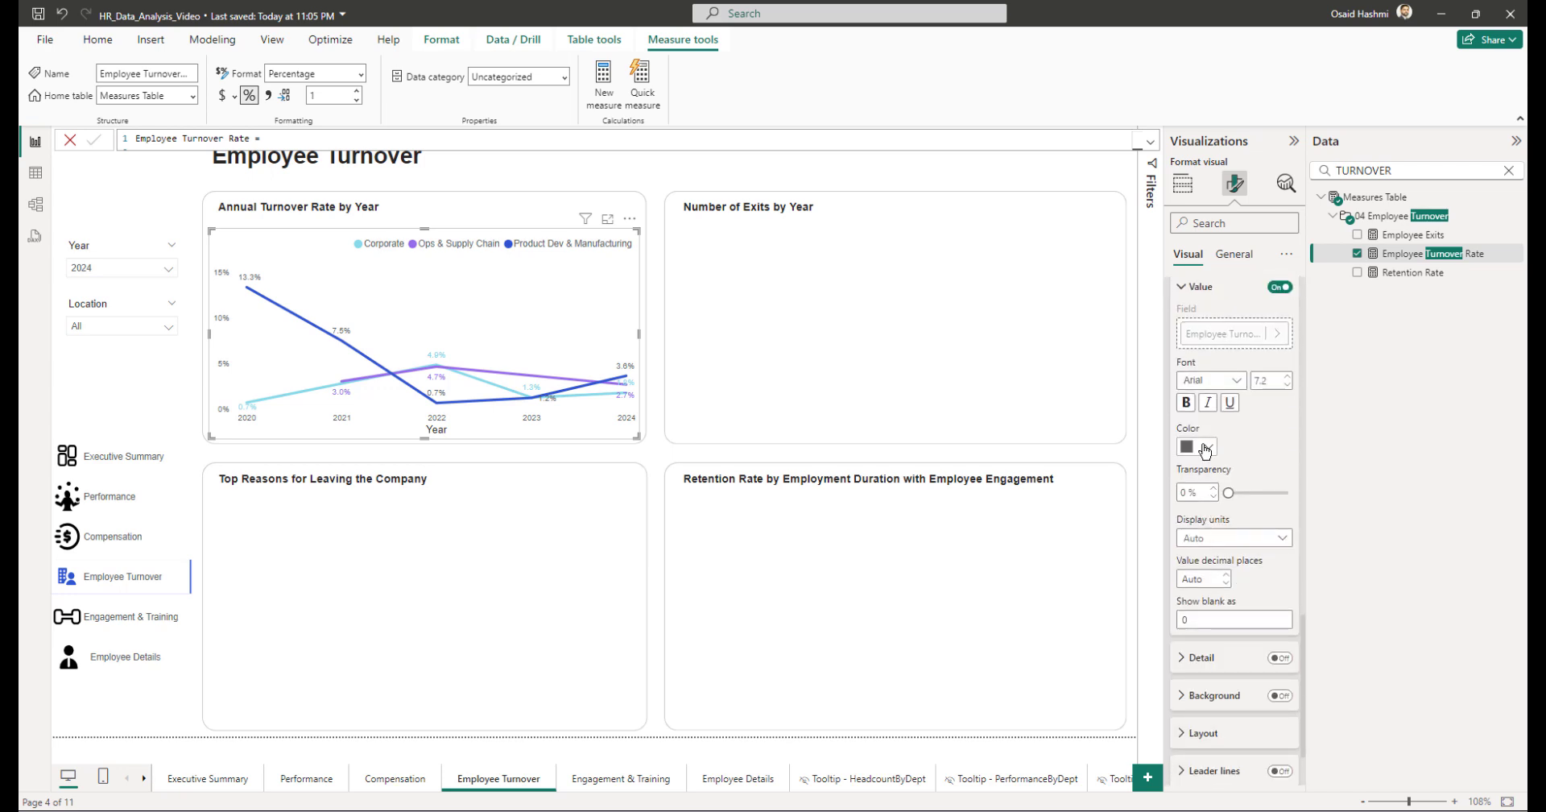
pyautogui.click(1196, 446)
pyautogui.click(1241, 502)
# Step: Turn off the line chart's X-axis title and its Y-axis values
pyautogui.click(649, 325)
pyautogui.click(1234, 182)
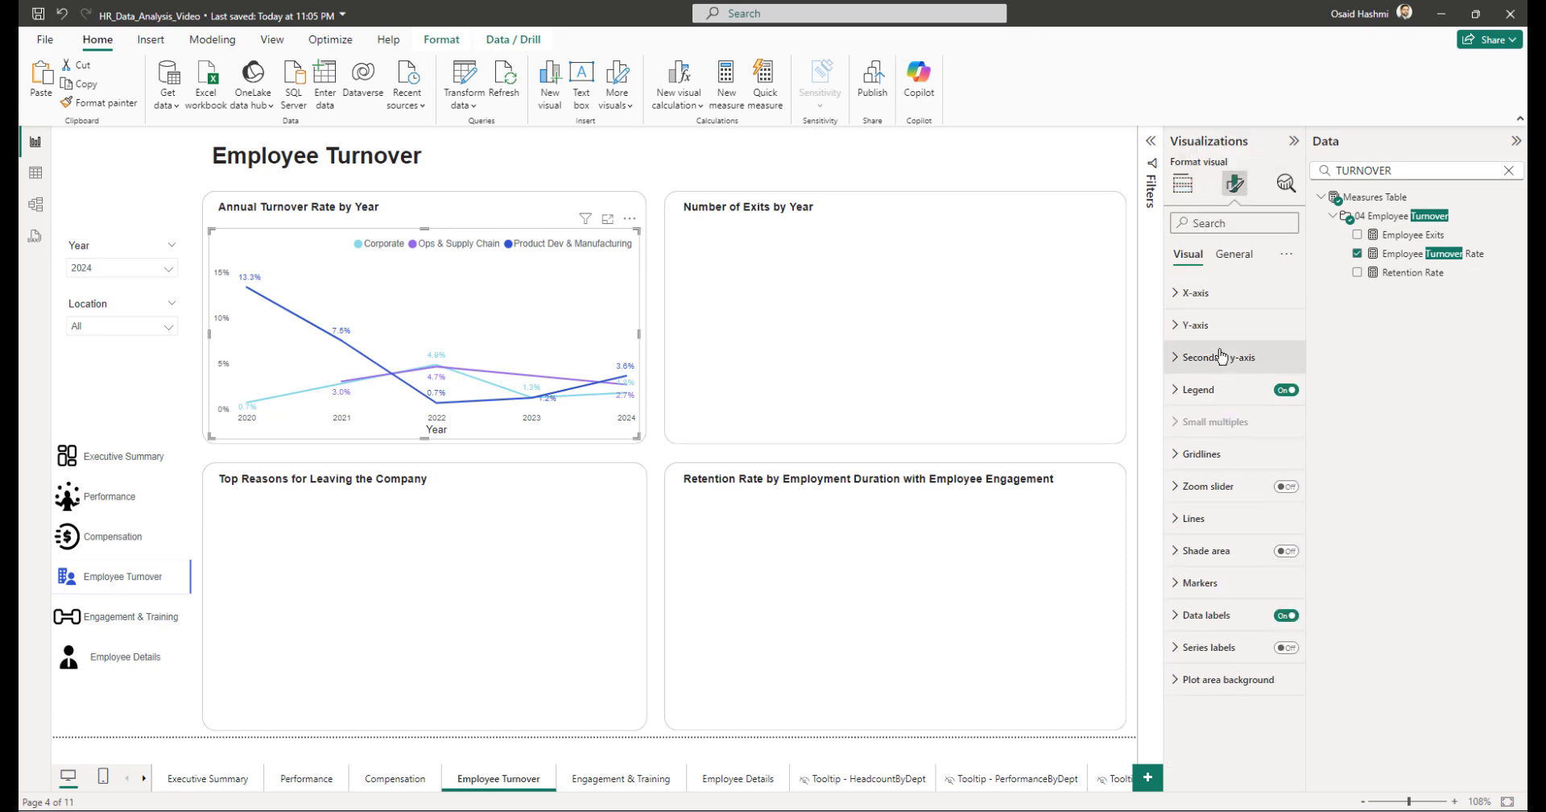
pyautogui.click(1187, 293)
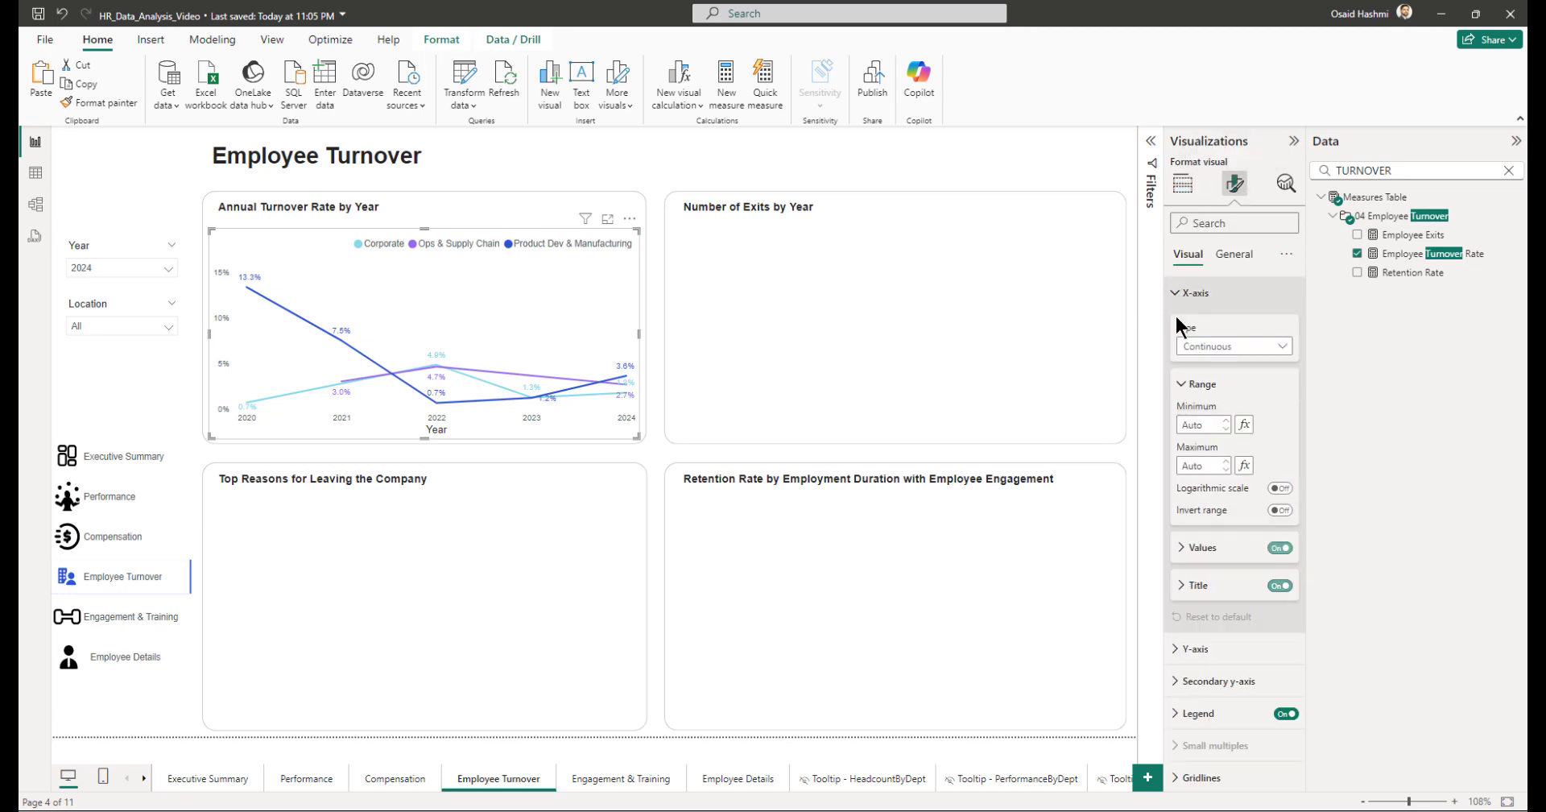
pyautogui.click(1280, 586)
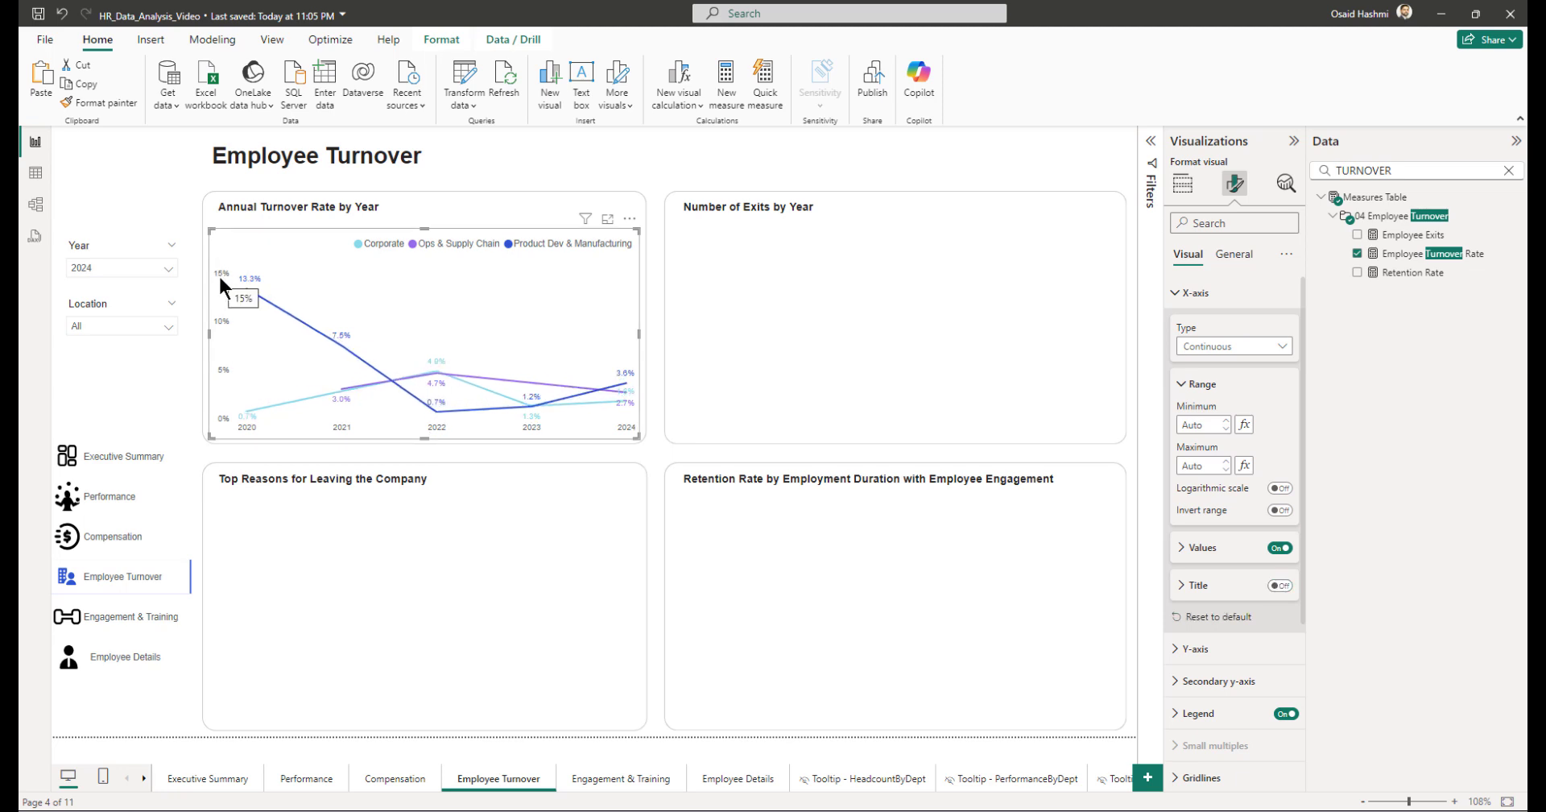
pyautogui.click(1194, 293)
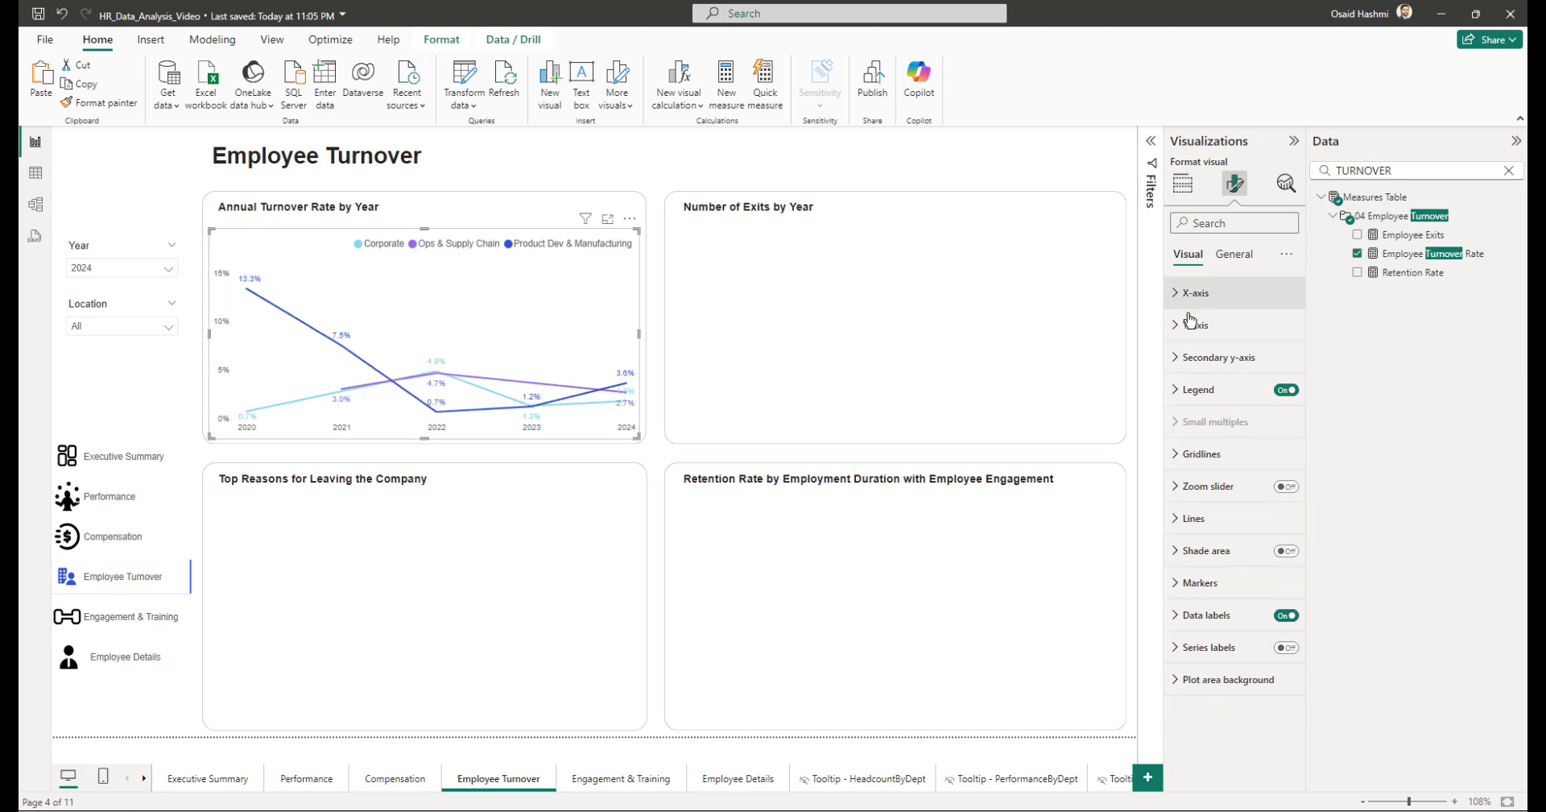
pyautogui.click(1204, 326)
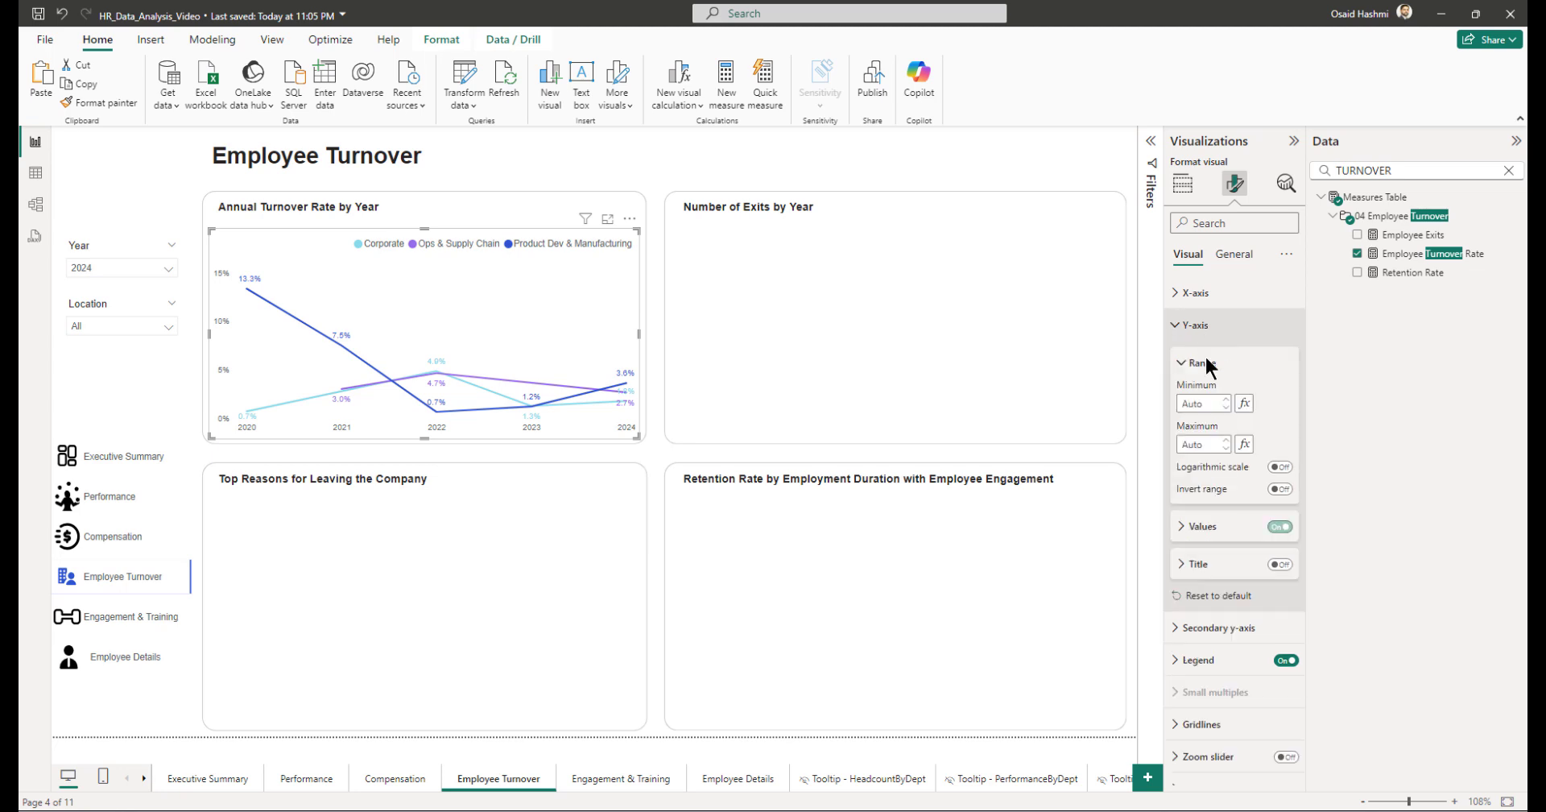
pyautogui.click(1279, 527)
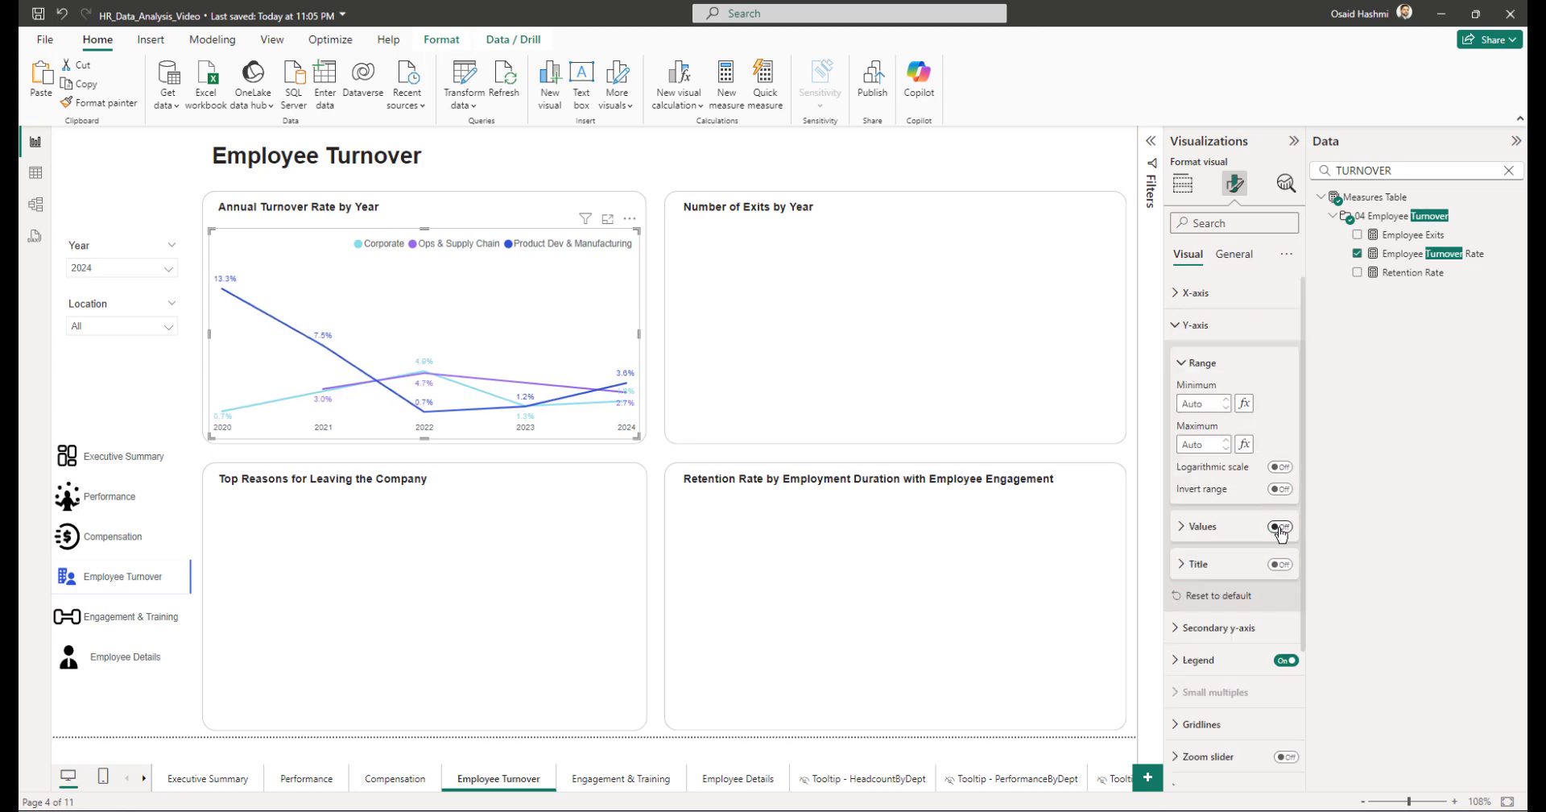
# Step: Add a stacked column chart under the Number of Exits by Year heading with the Calendar table's Year on the X-axis
pyautogui.click(1025, 300)
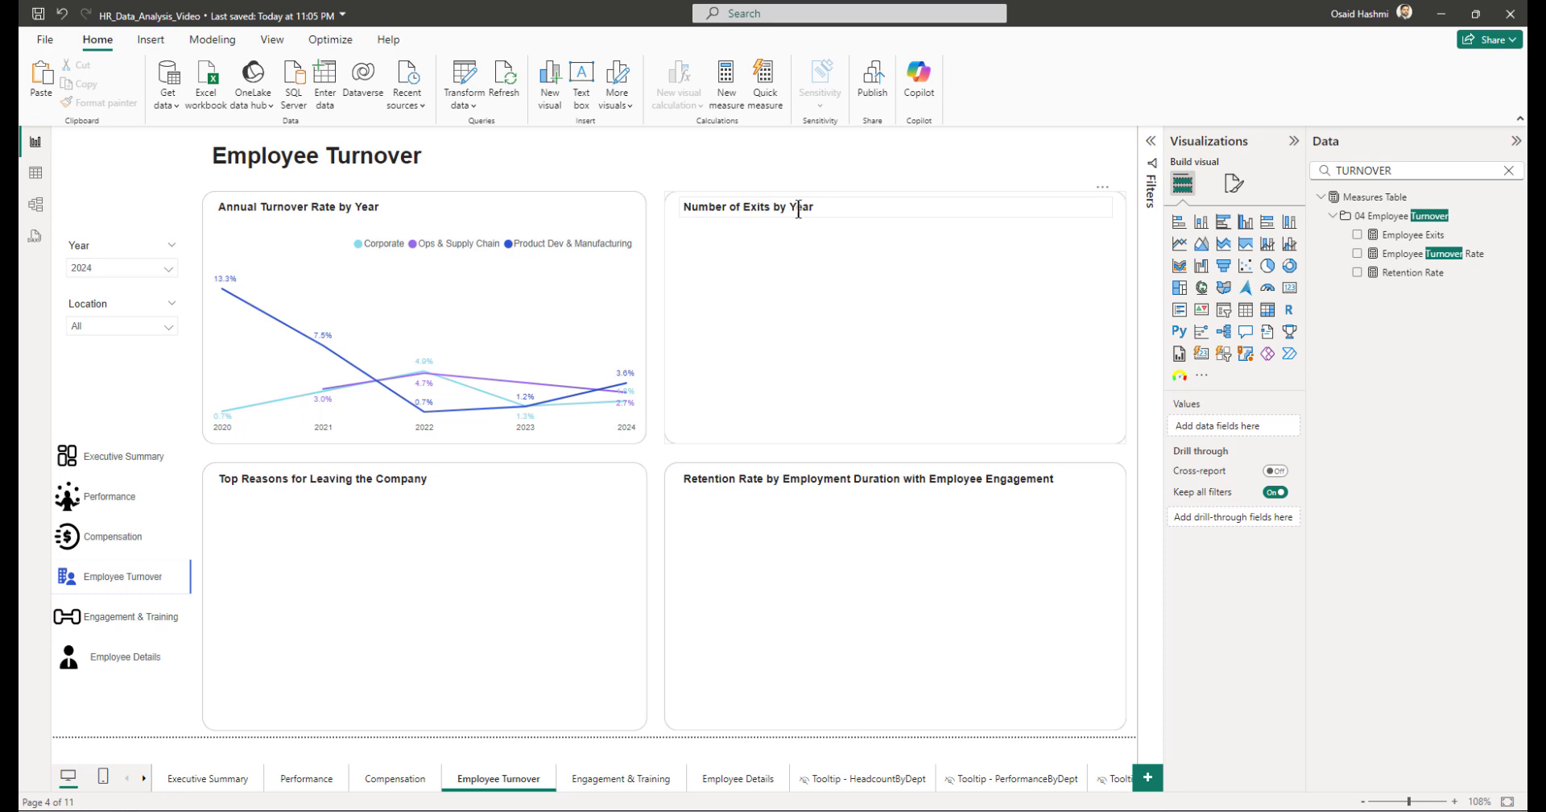
pyautogui.click(1203, 227)
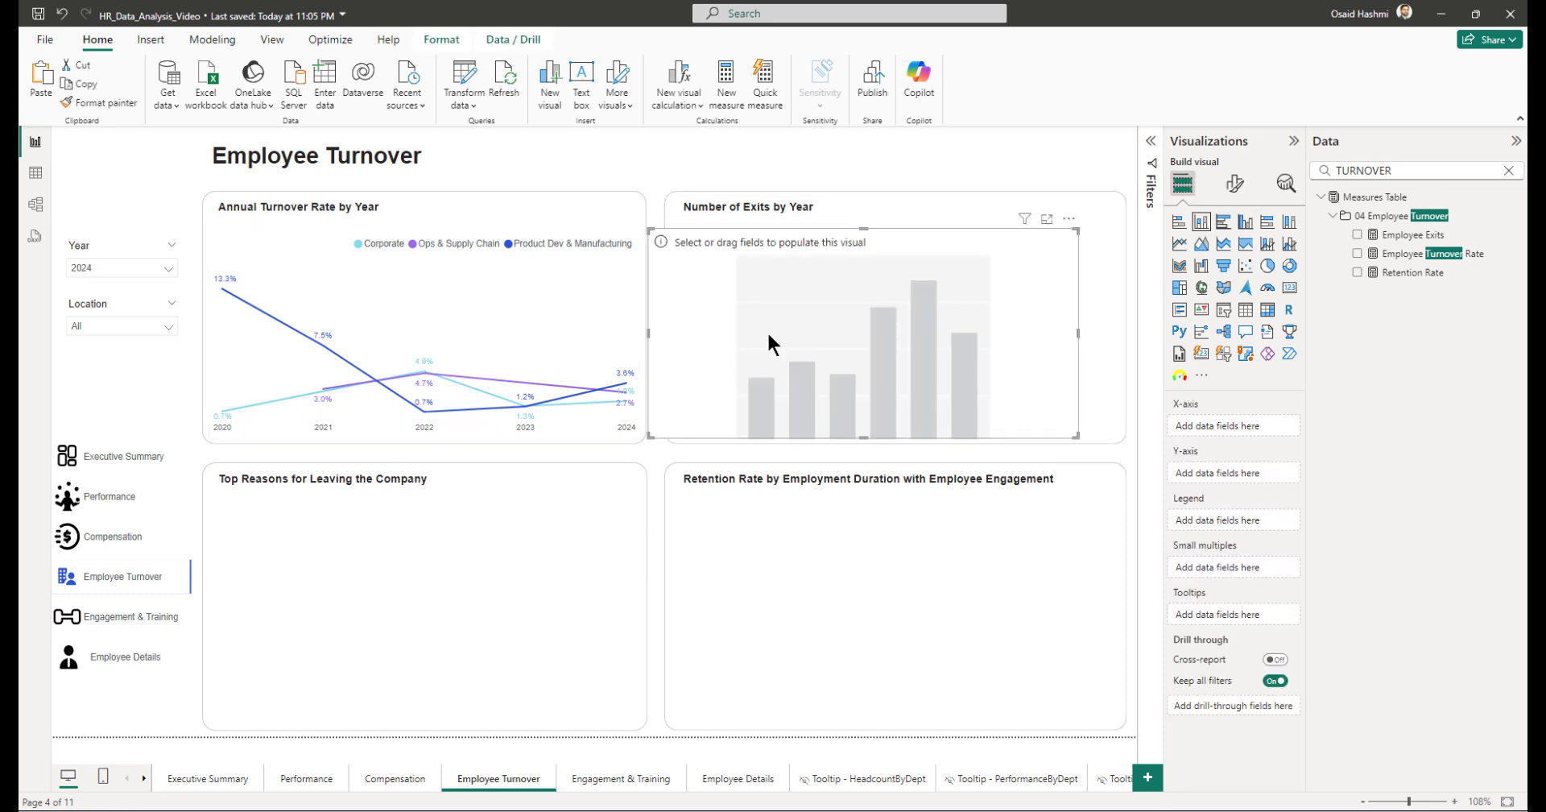
pyautogui.doubleClick(1395, 170)
pyautogui.write('year')
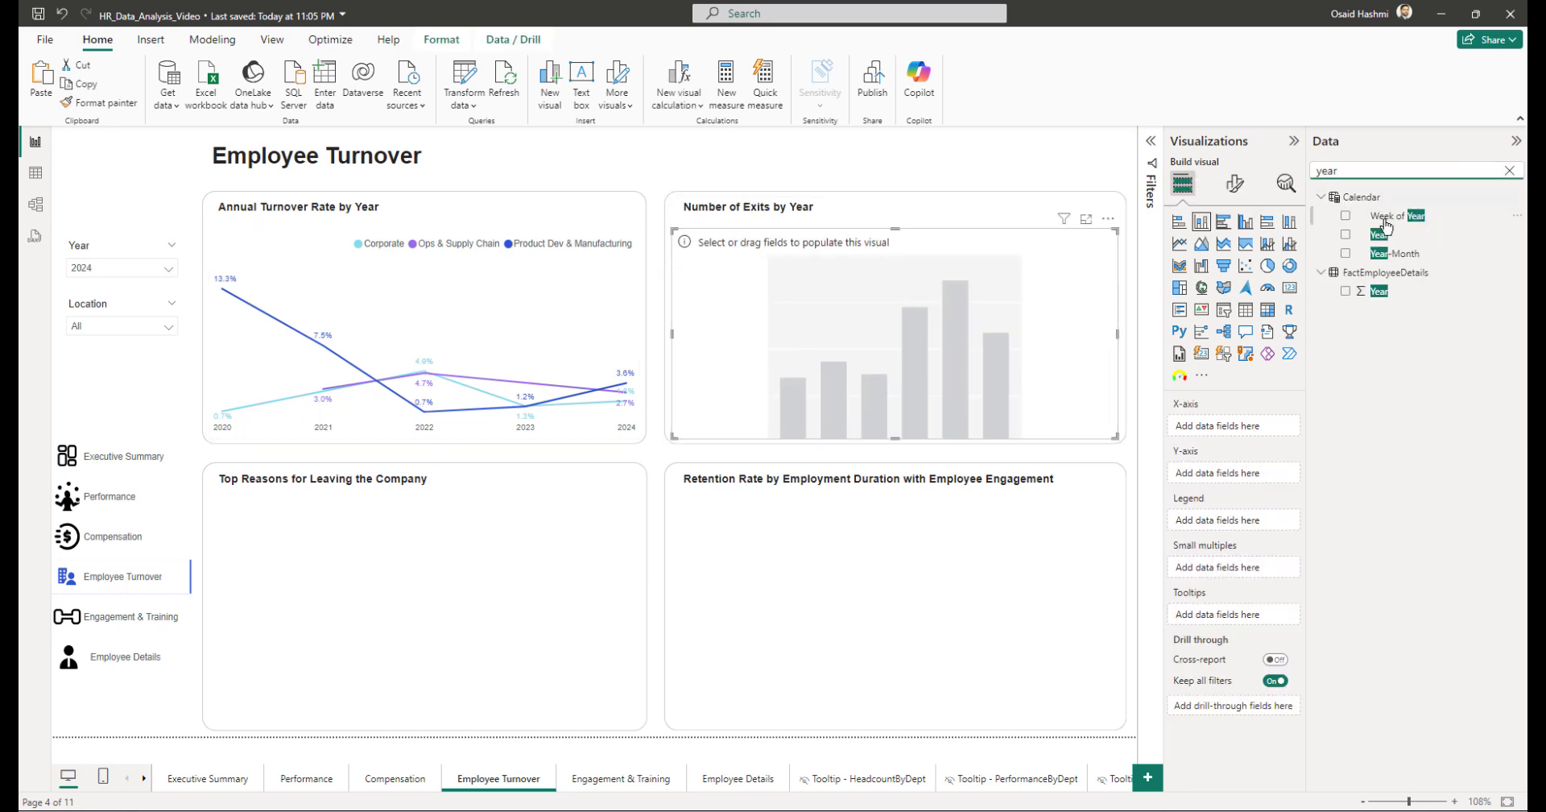
pyautogui.moveTo(1377, 235); pyautogui.dragTo(1223, 429)
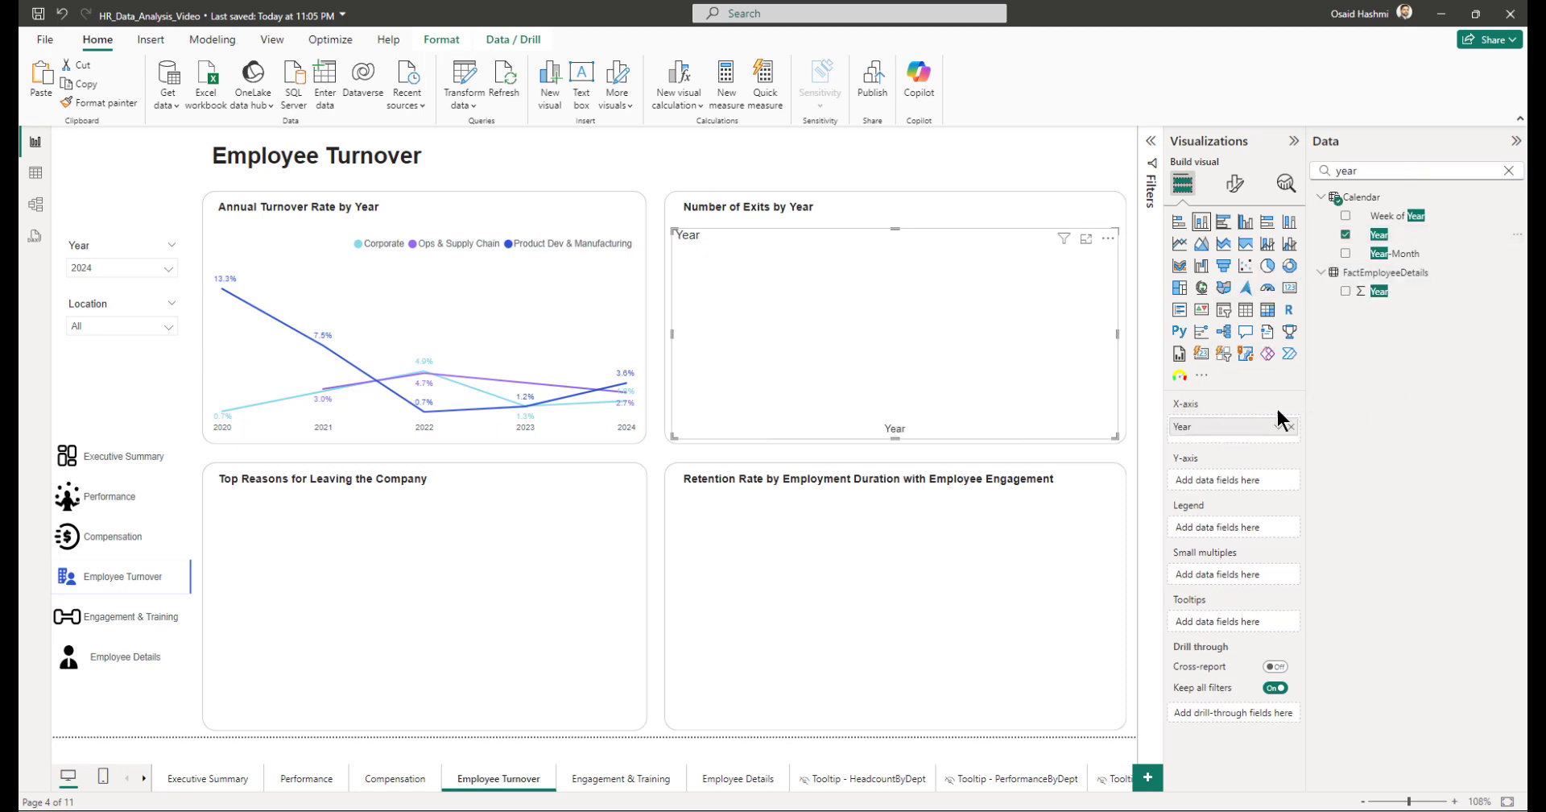
# Step: Create a measure named Number of Exits in the 04 Employee Turnover folder and begin its formula with COUNTAX
pyautogui.doubleClick(1357, 171)
pyautogui.press('BackSpace')
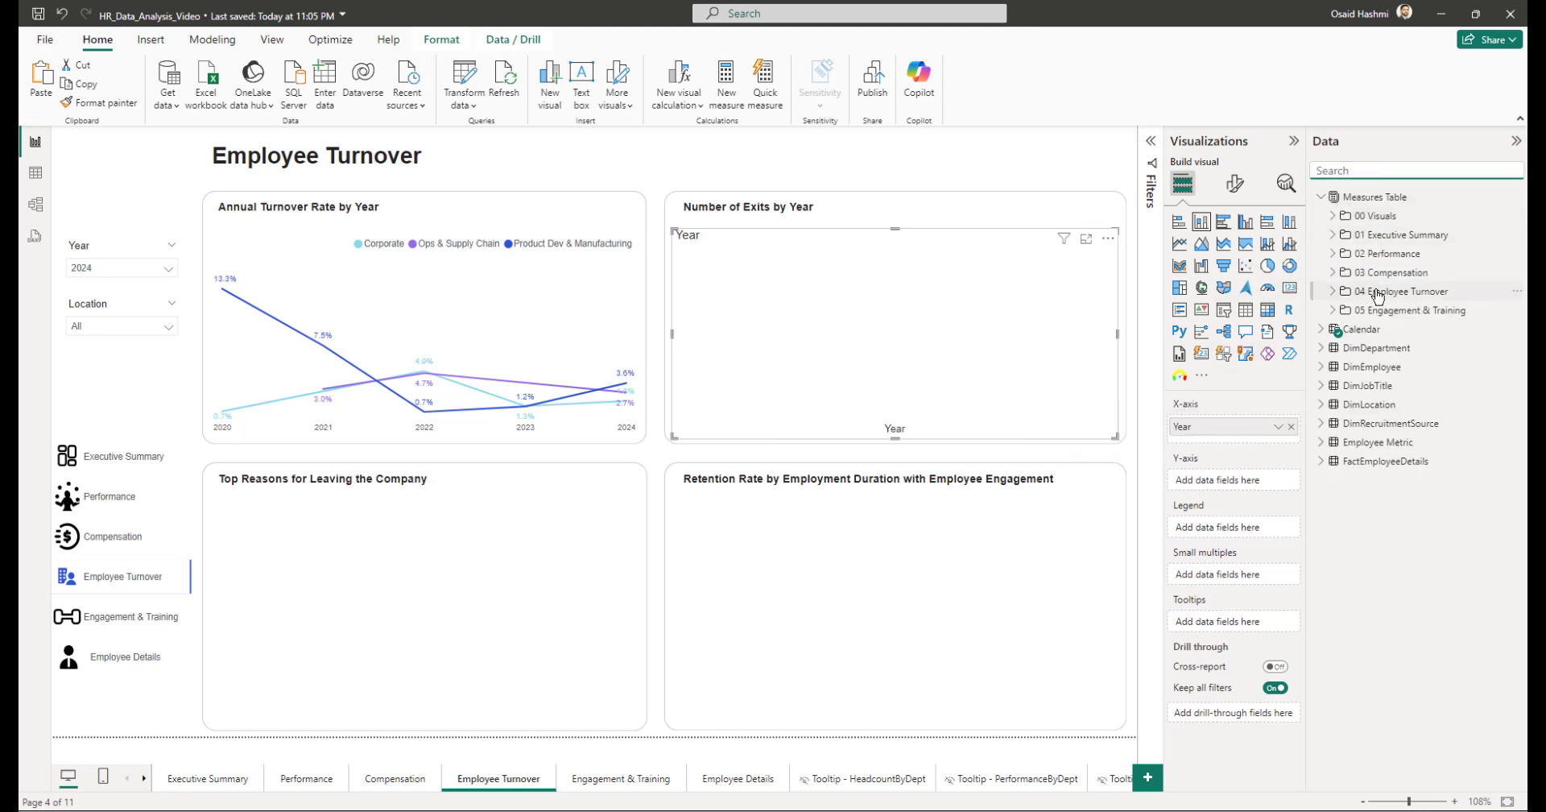
pyautogui.rightClick(1376, 294)
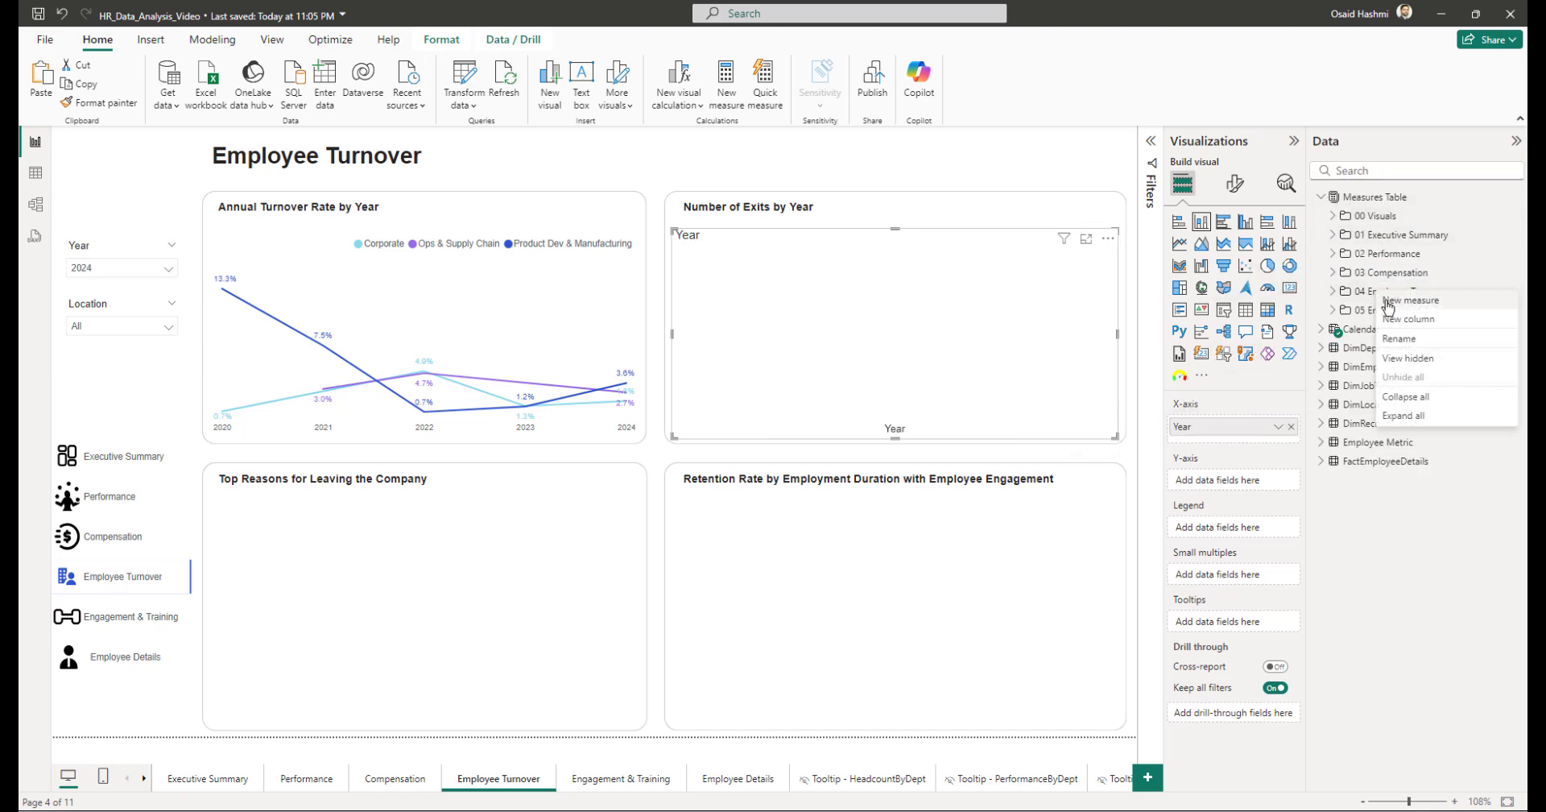
pyautogui.click(1410, 301)
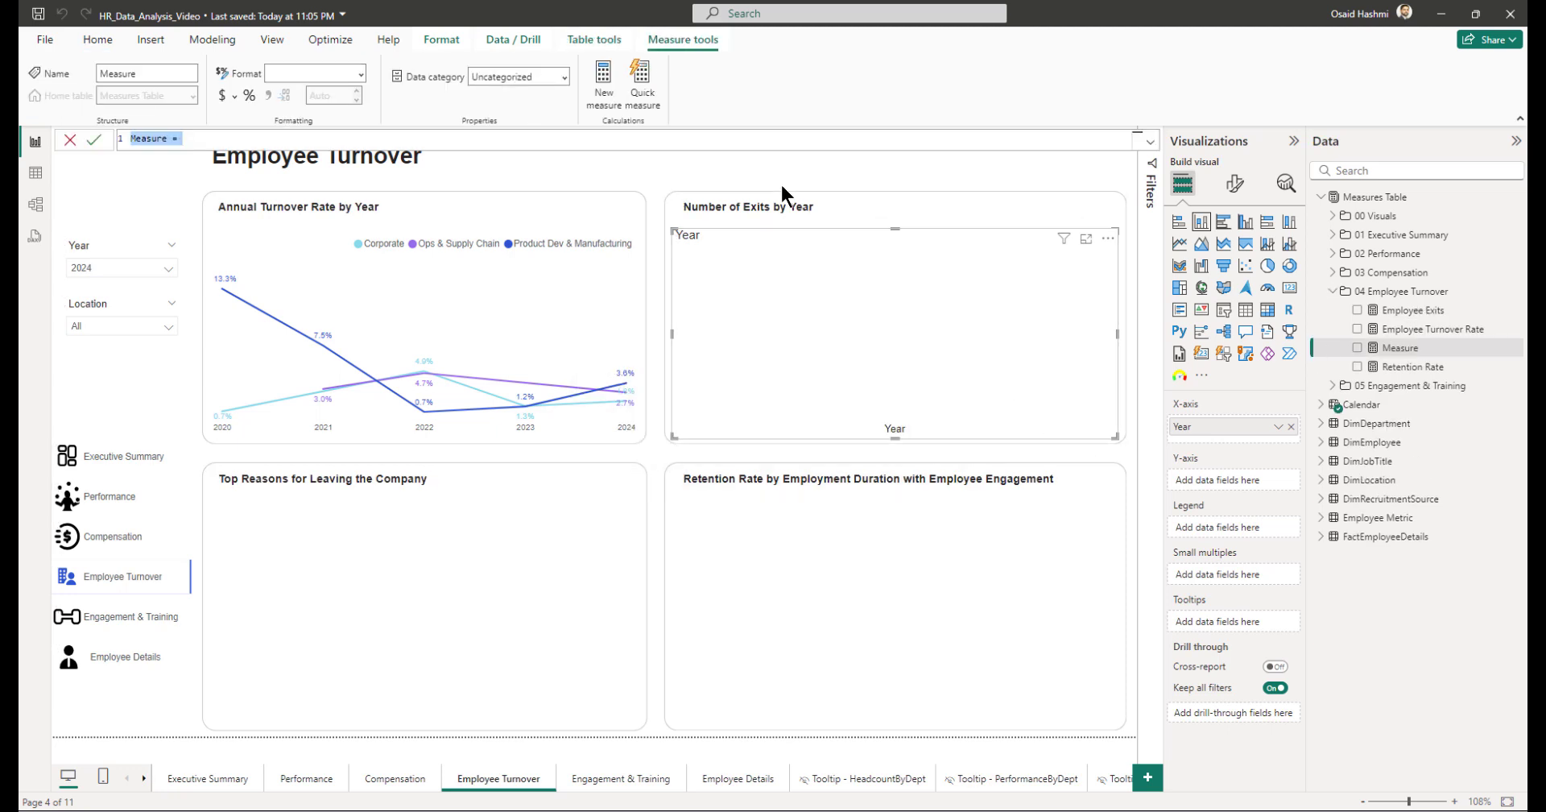
pyautogui.write('C')
pyautogui.hotkey('shift', 'Return')
pyautogui.write('COUN')
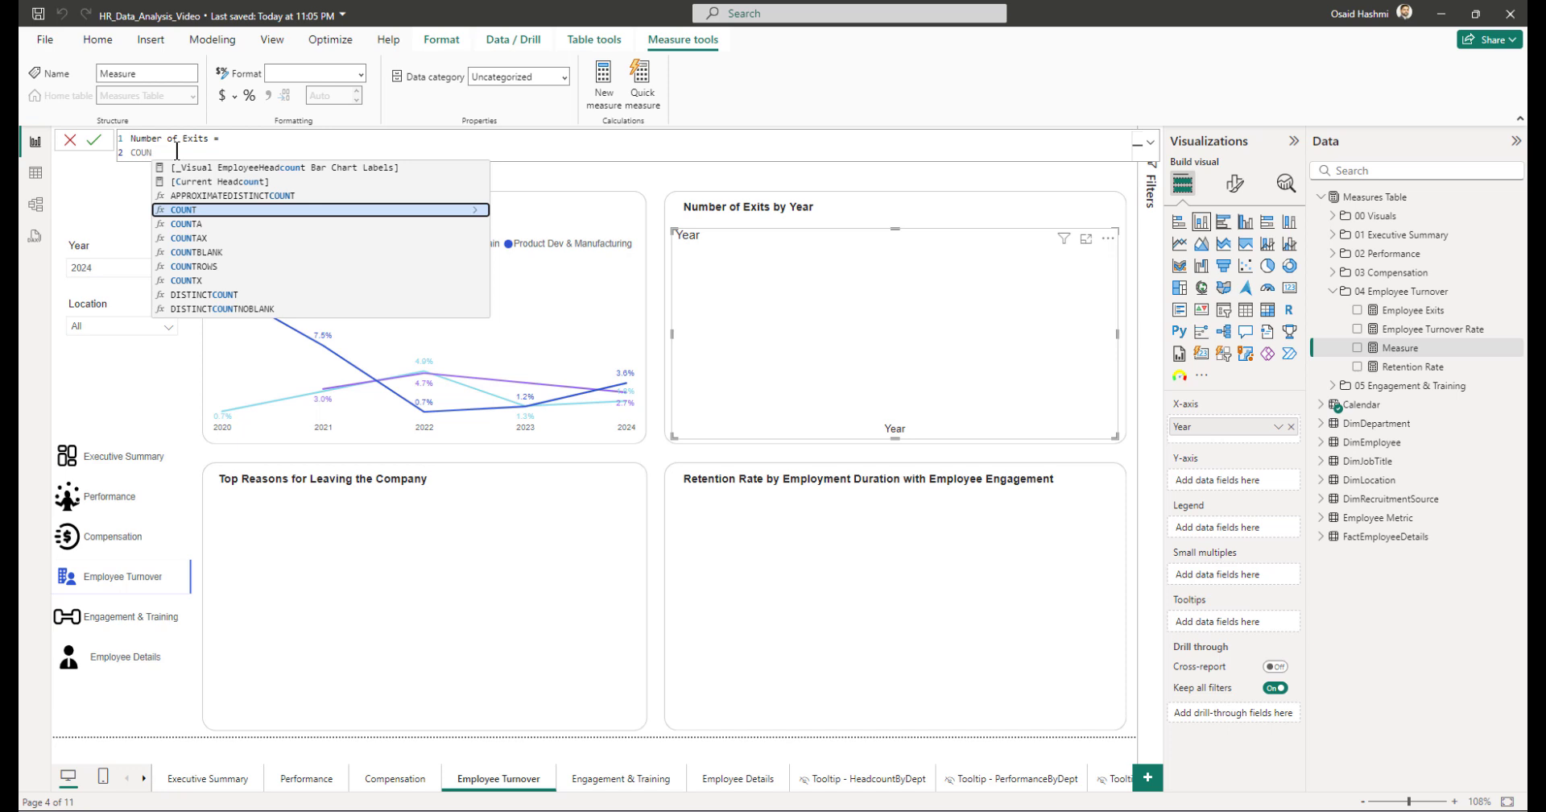
pyautogui.press('Down')
pyautogui.press('Down')
pyautogui.press('Tab')
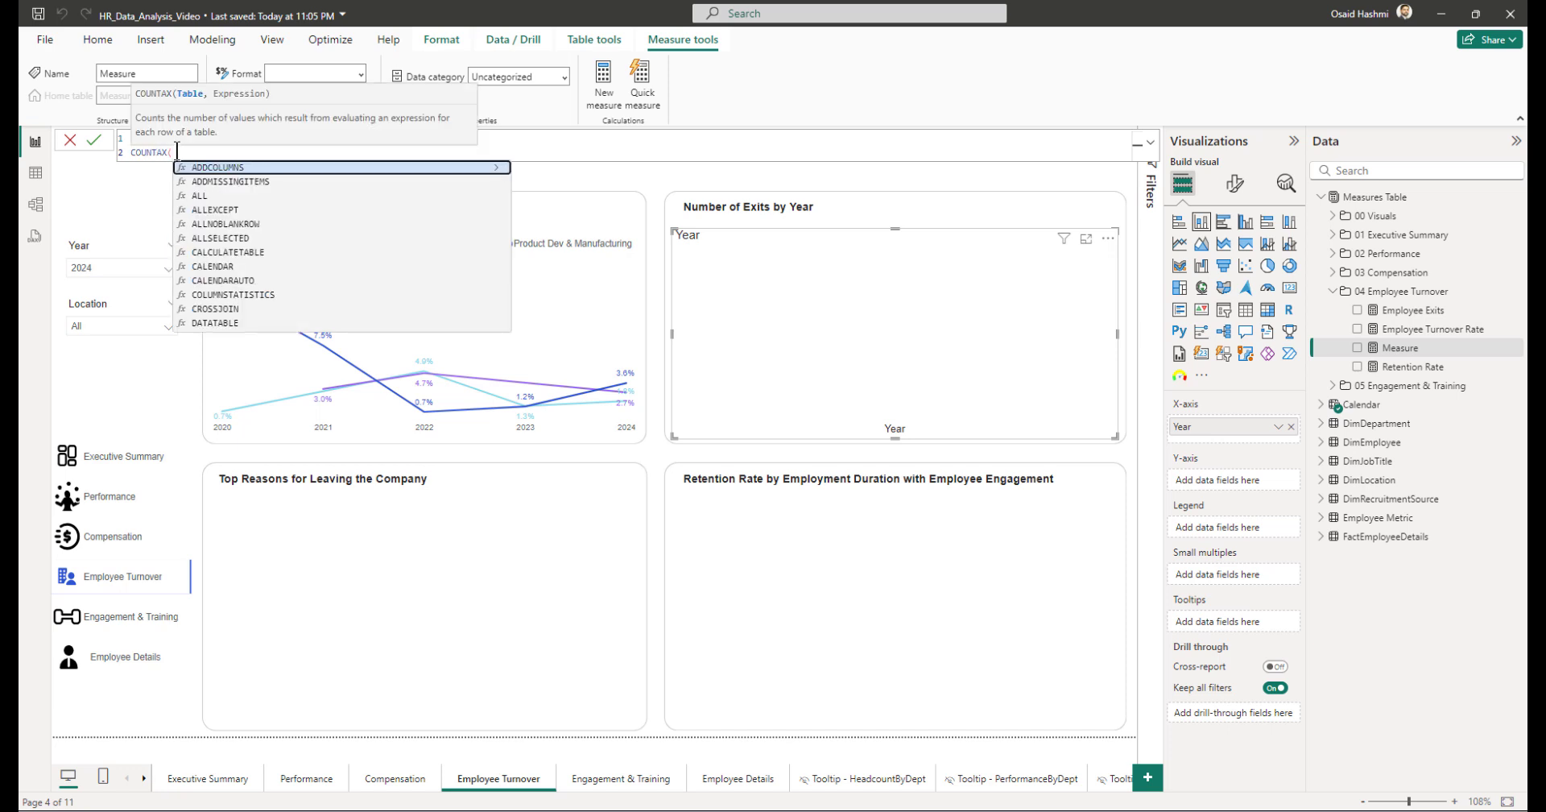
pyautogui.hotkey('shift', 'Return')
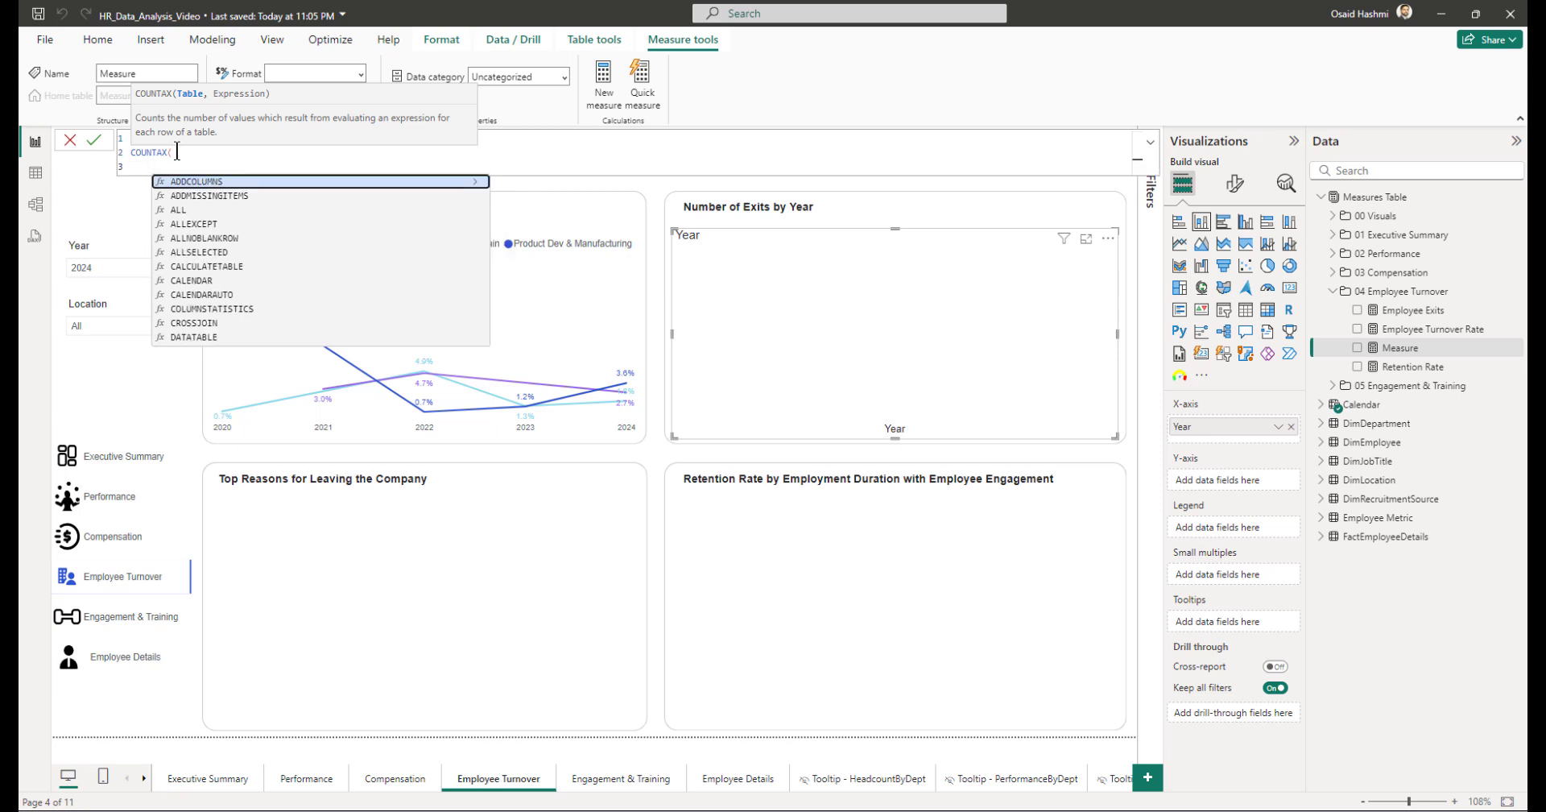
# Step: Give COUNTAX a FILTER of FactEmployeeDetails where VoluntaryExit <> "N/A" as its table argument
pyautogui.write('FILTER')
pyautogui.press('Tab')
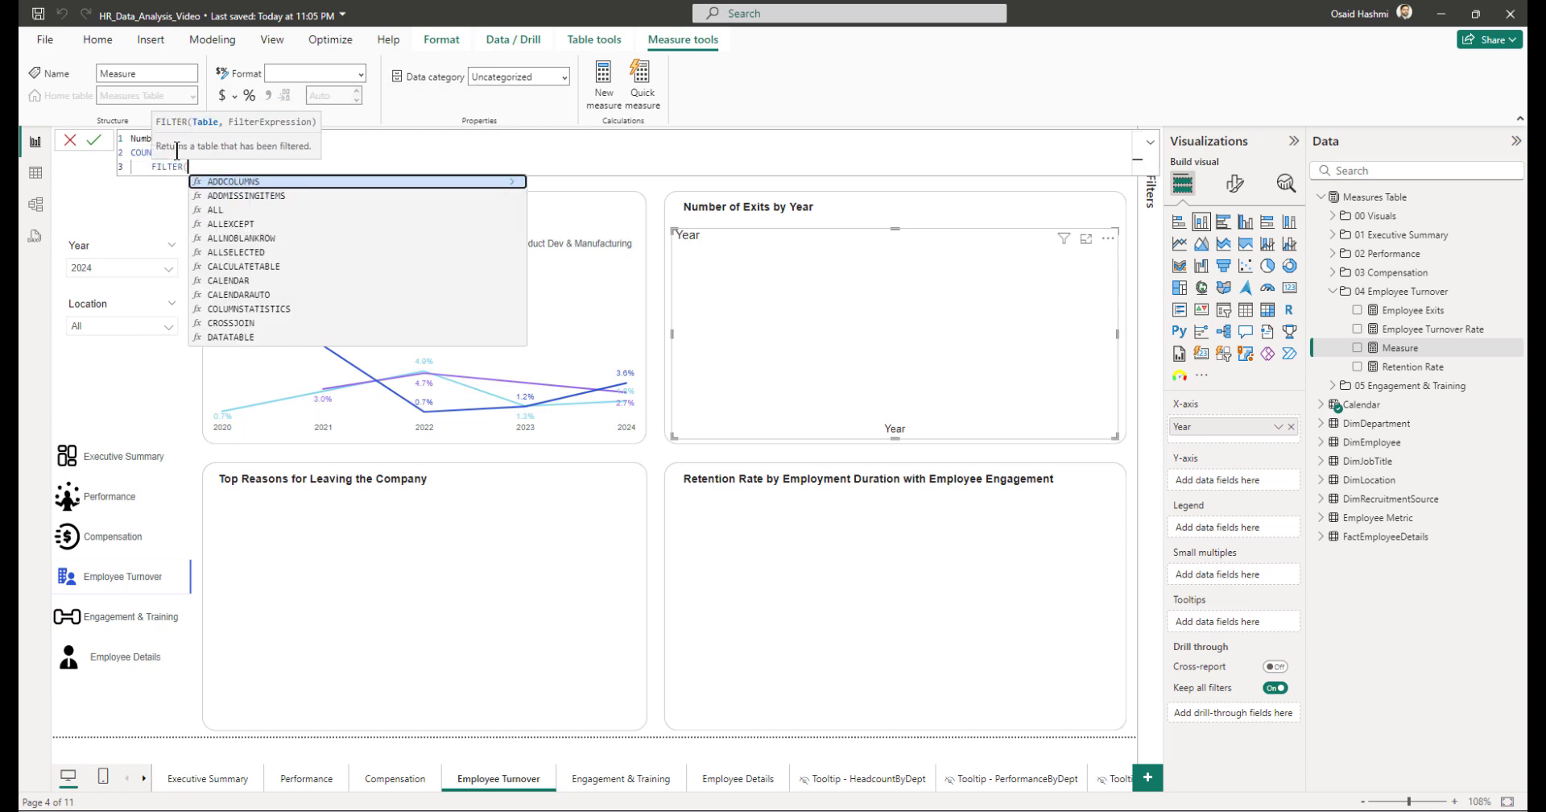
pyautogui.write('empl')
pyautogui.press('Down')
pyautogui.press('Down')
pyautogui.press('Tab')
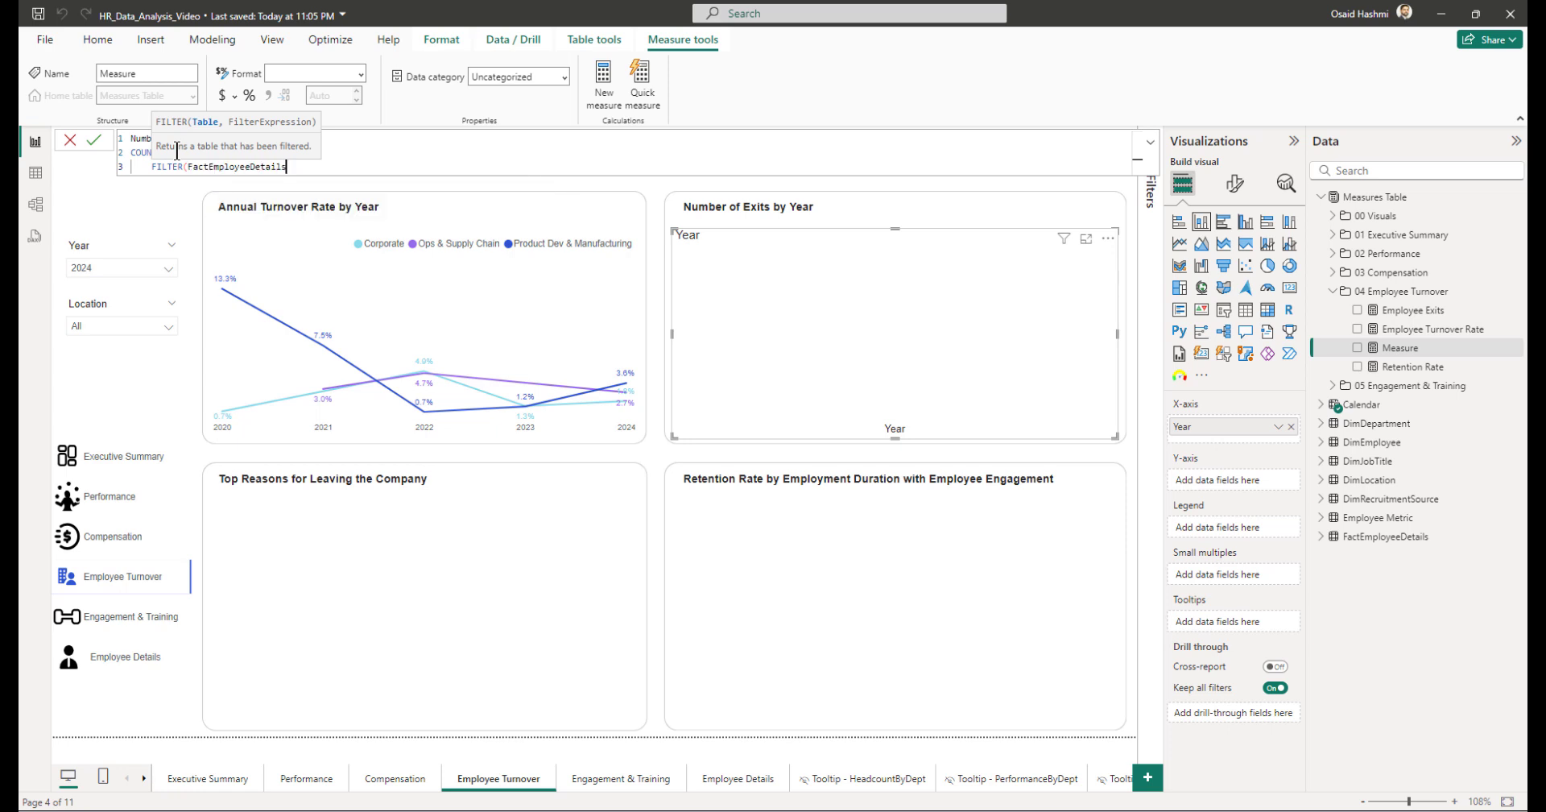
pyautogui.write(', VOLU')
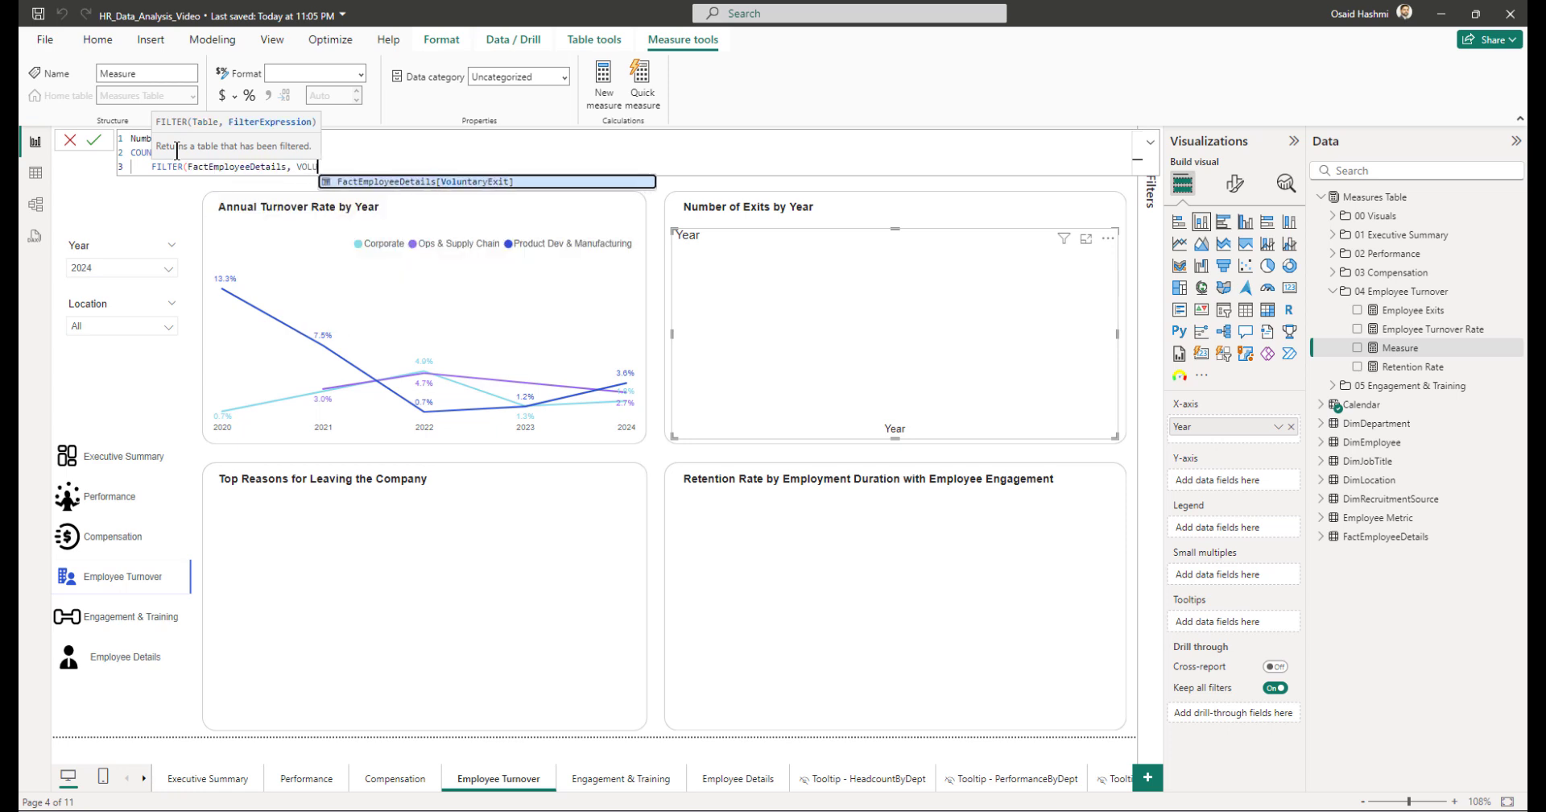
pyautogui.press('Tab')
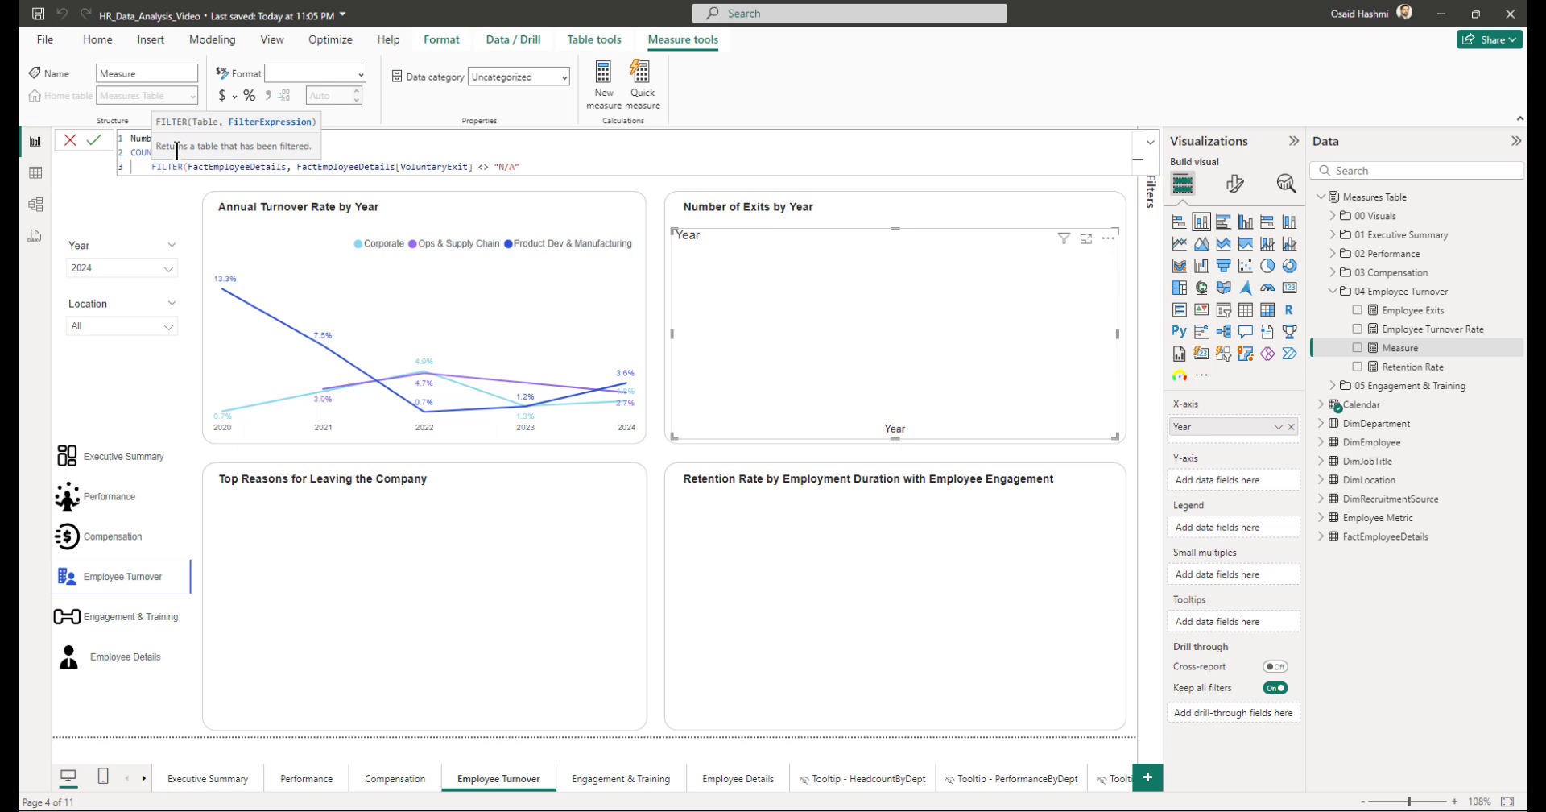
pyautogui.write('),')
pyautogui.hotkey('shift', 'Return')
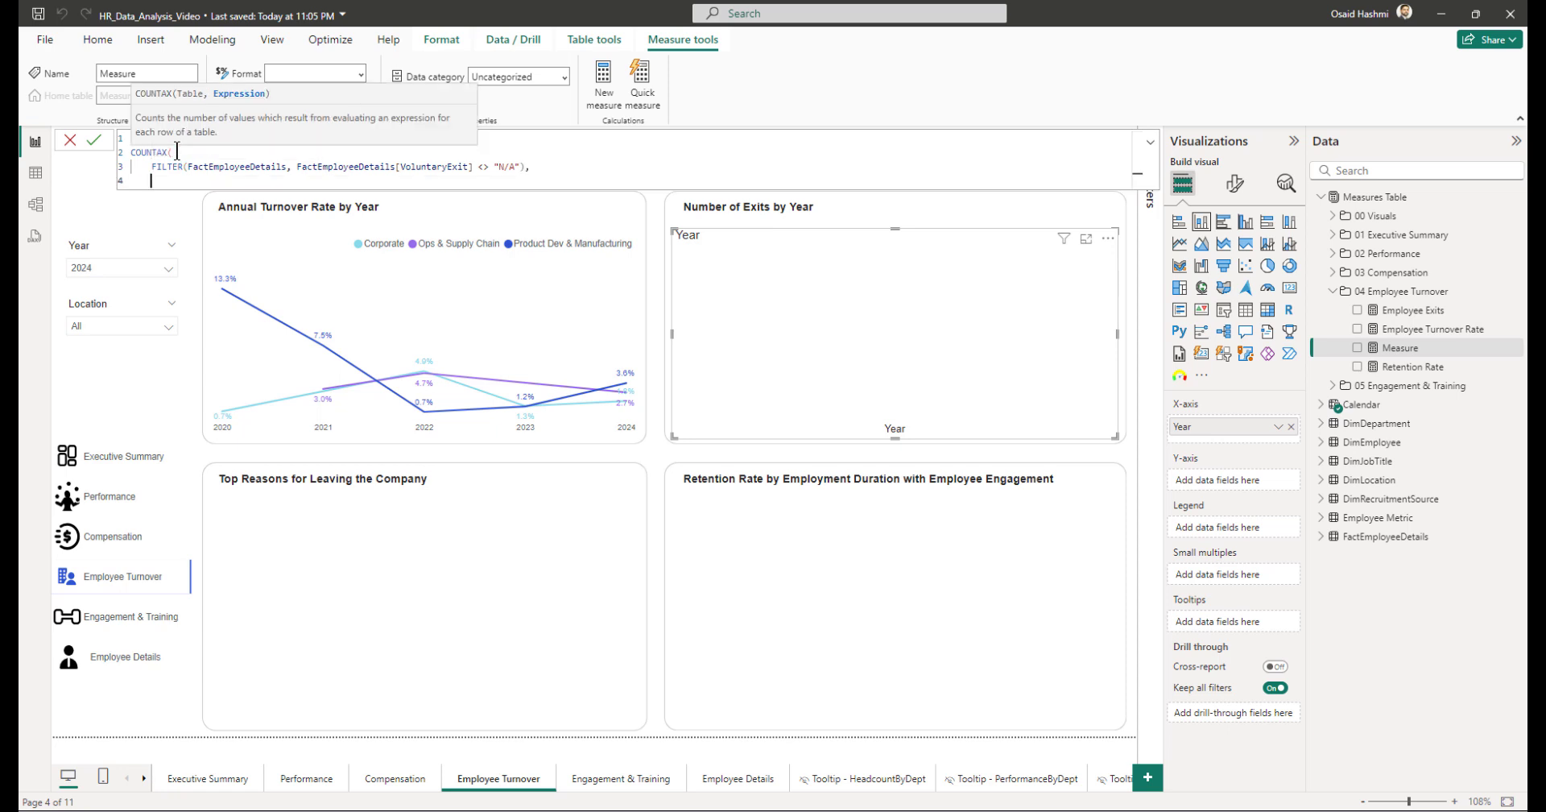
# Step: Complete the Number of Exits formula with FactEmployeeDetails[EmployeeID] as the COUNTAX expression and commit the measure
pyautogui.write('EMPLOY')
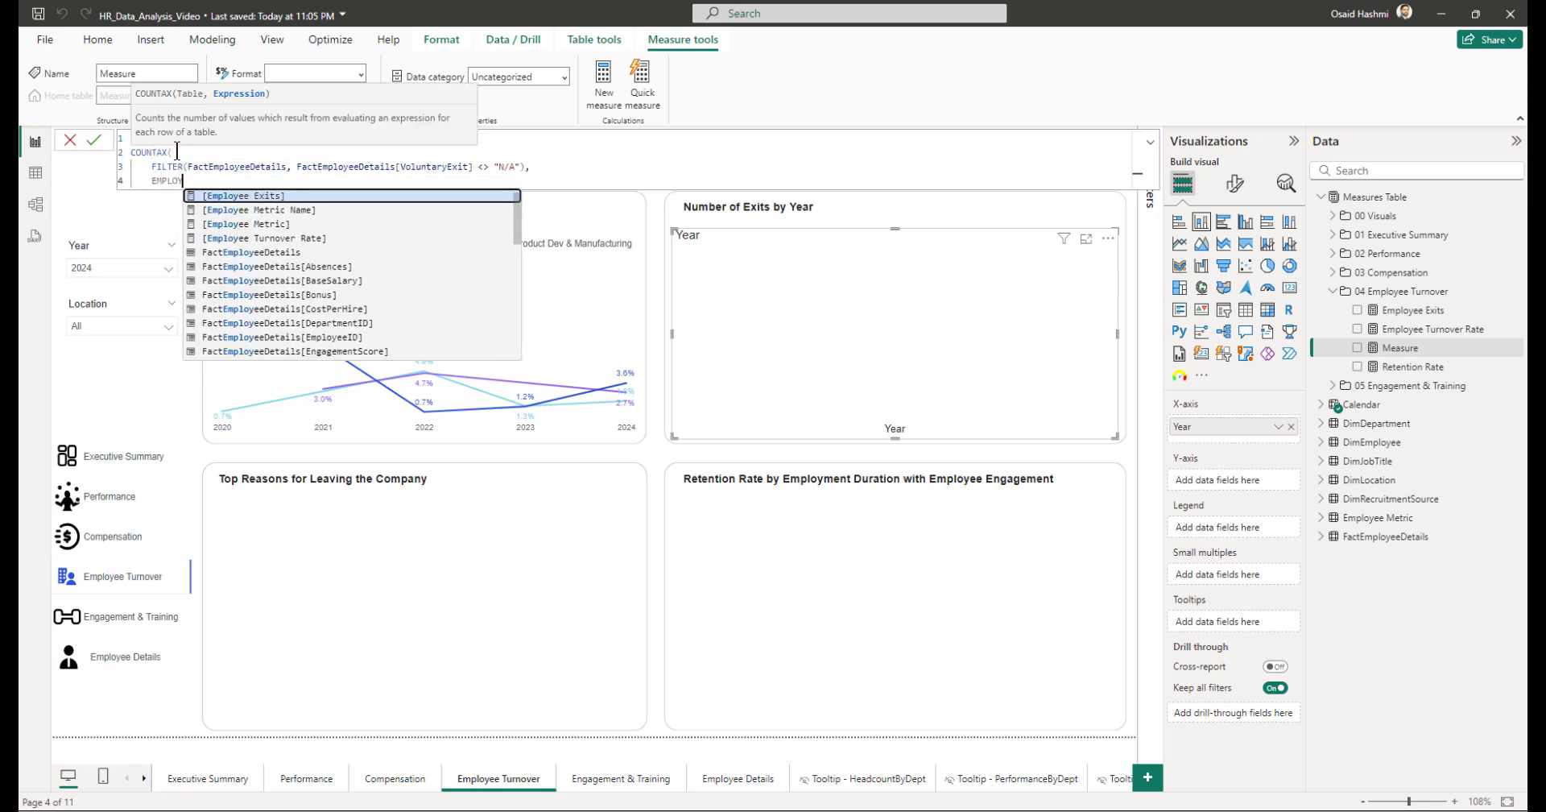
pyautogui.write('EEID')
pyautogui.press('Tab')
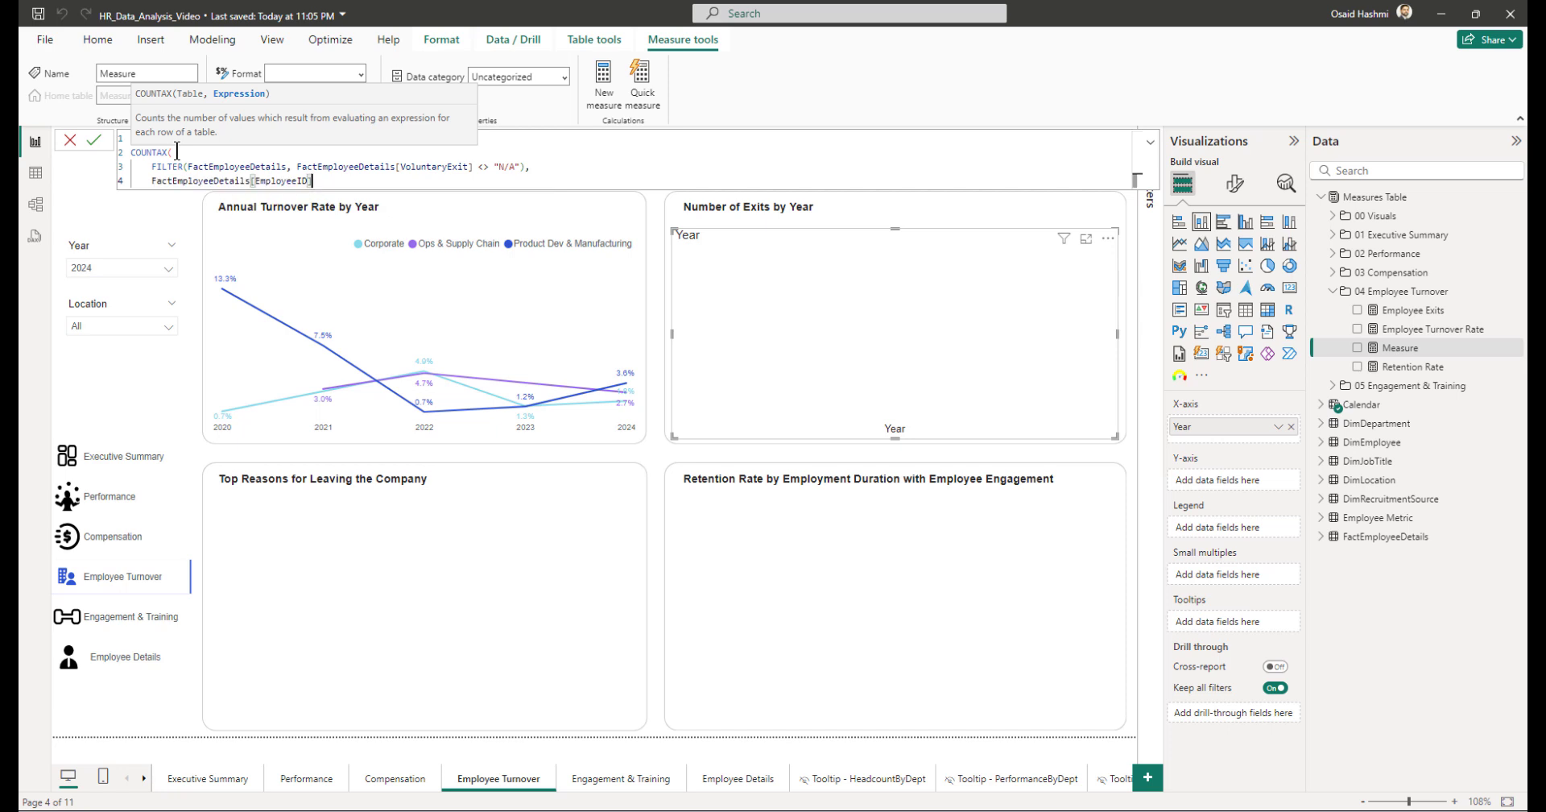
pyautogui.hotkey('shift', 'Return')
pyautogui.write(')')
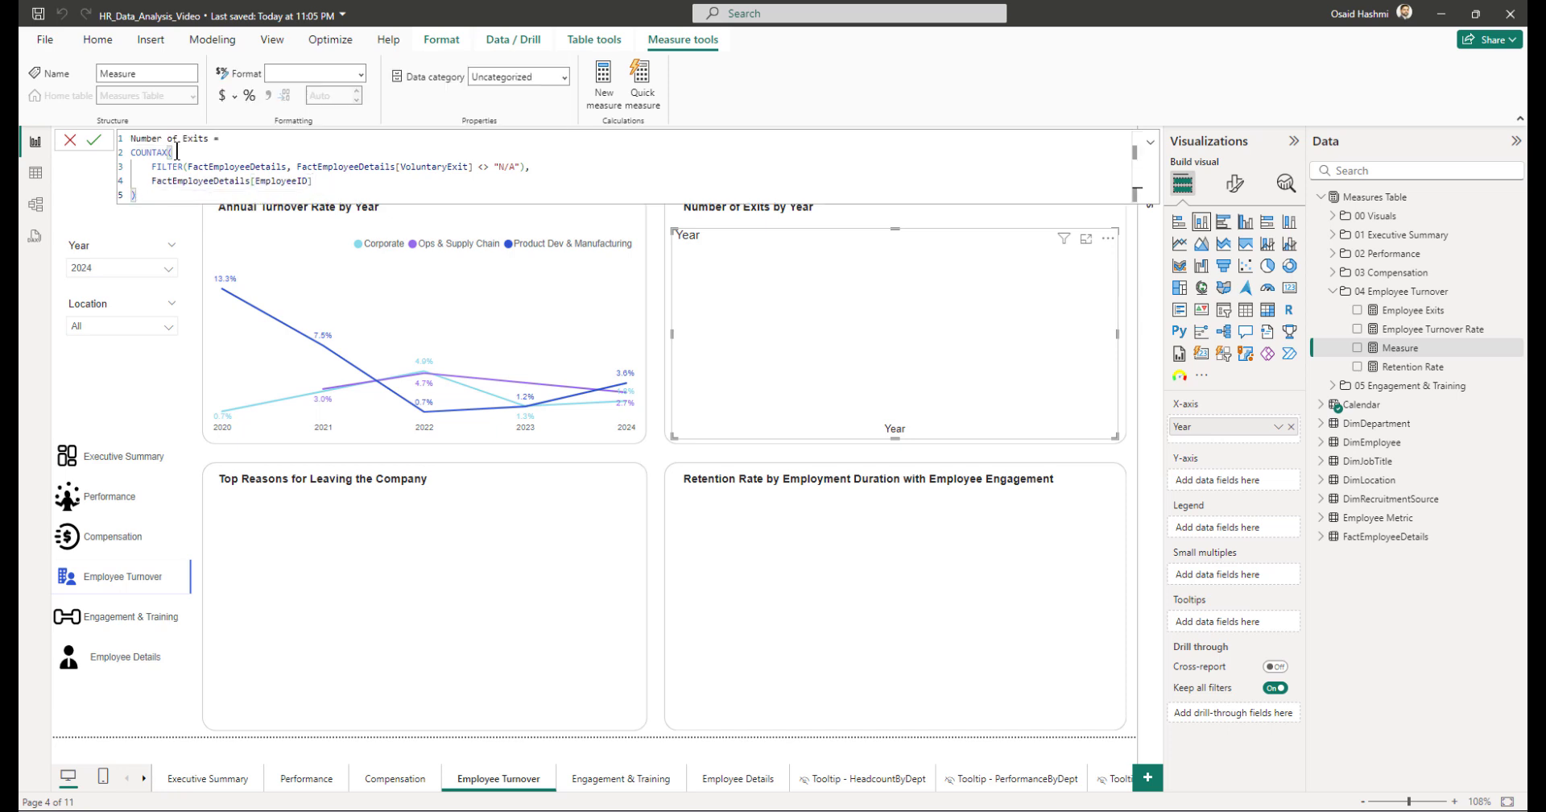
pyautogui.press('Return')
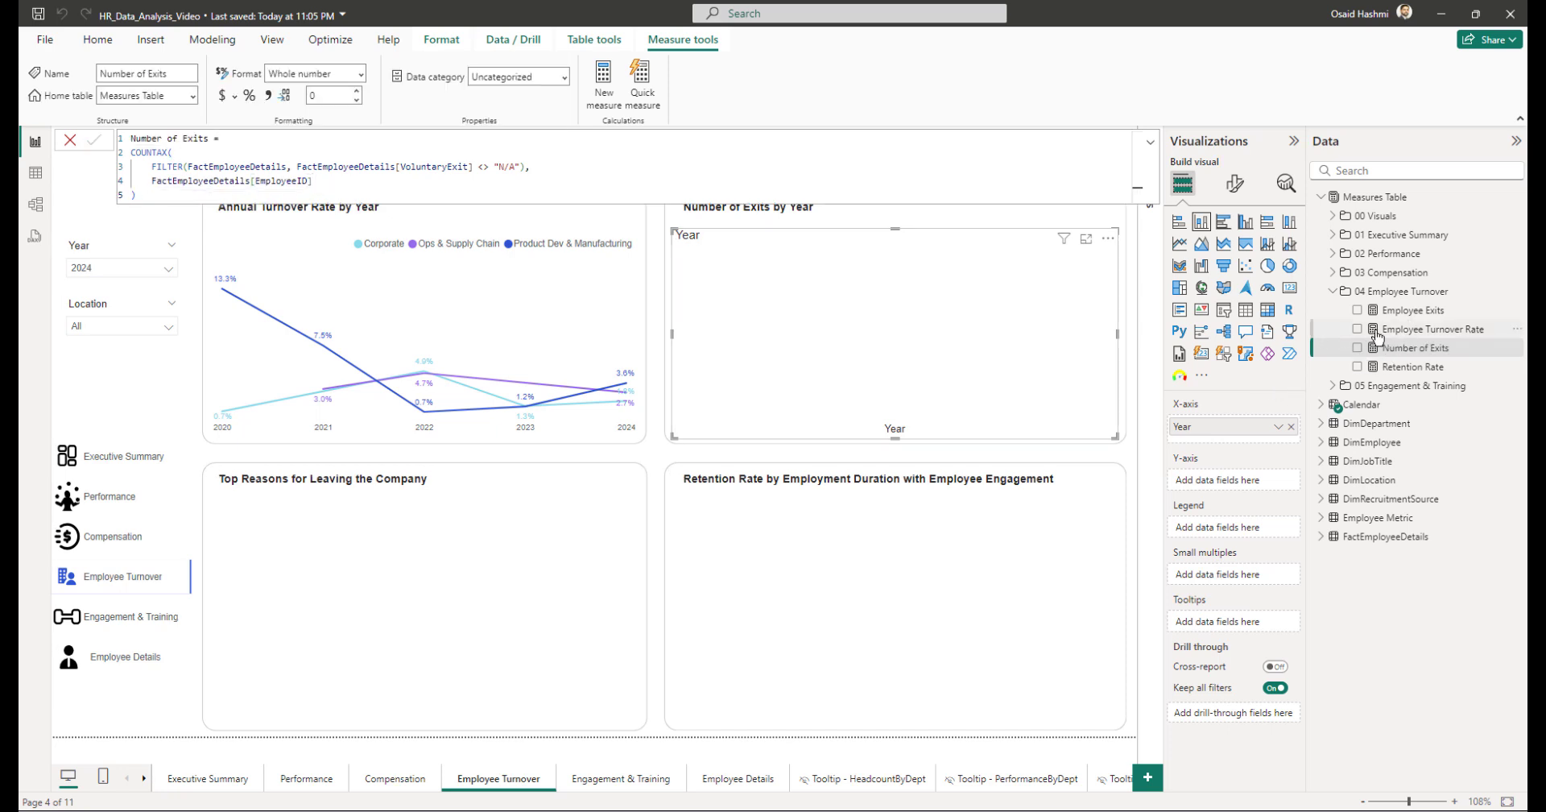
# Step: Plot Number of Exits on the column chart's Y-axis and hide the chart's title, axis titles and Y-axis values
pyautogui.click(1357, 347)
pyautogui.click(1234, 183)
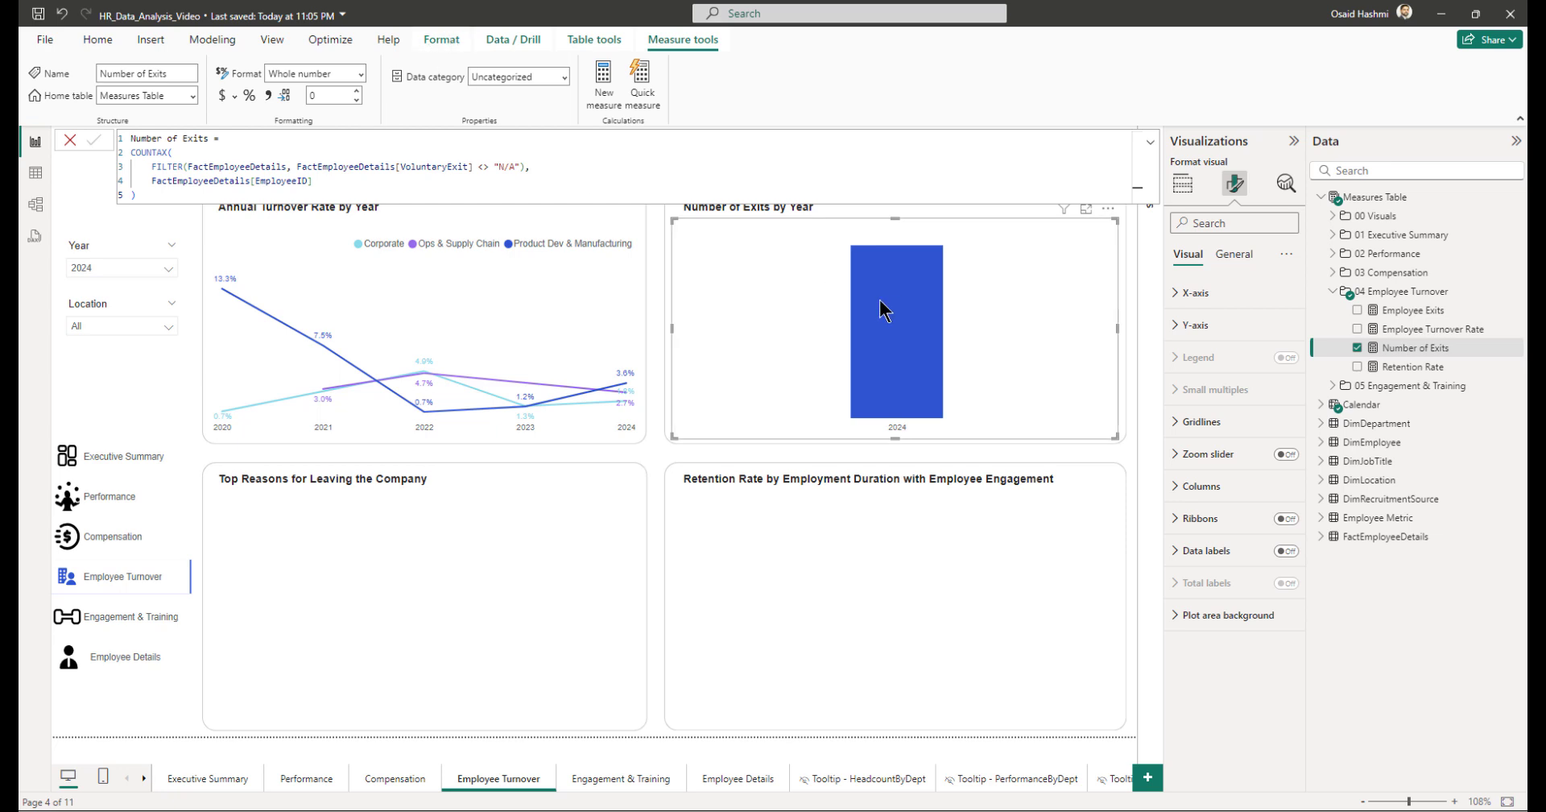
# Step: Edit the Year slicer's interactions so that it does not filter the Number of Exits by Year chart
pyautogui.click(93, 246)
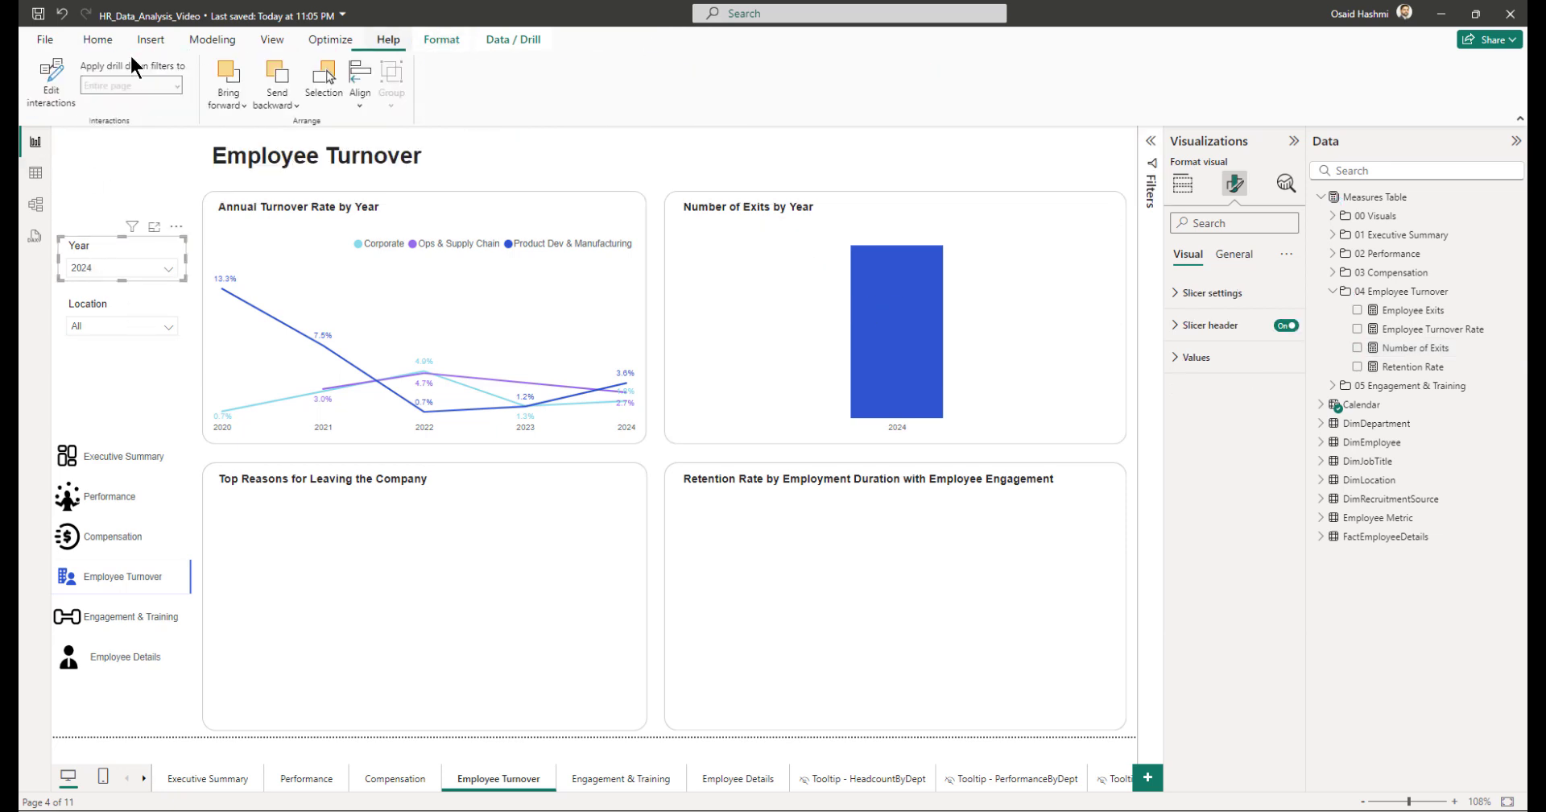
pyautogui.click(51, 87)
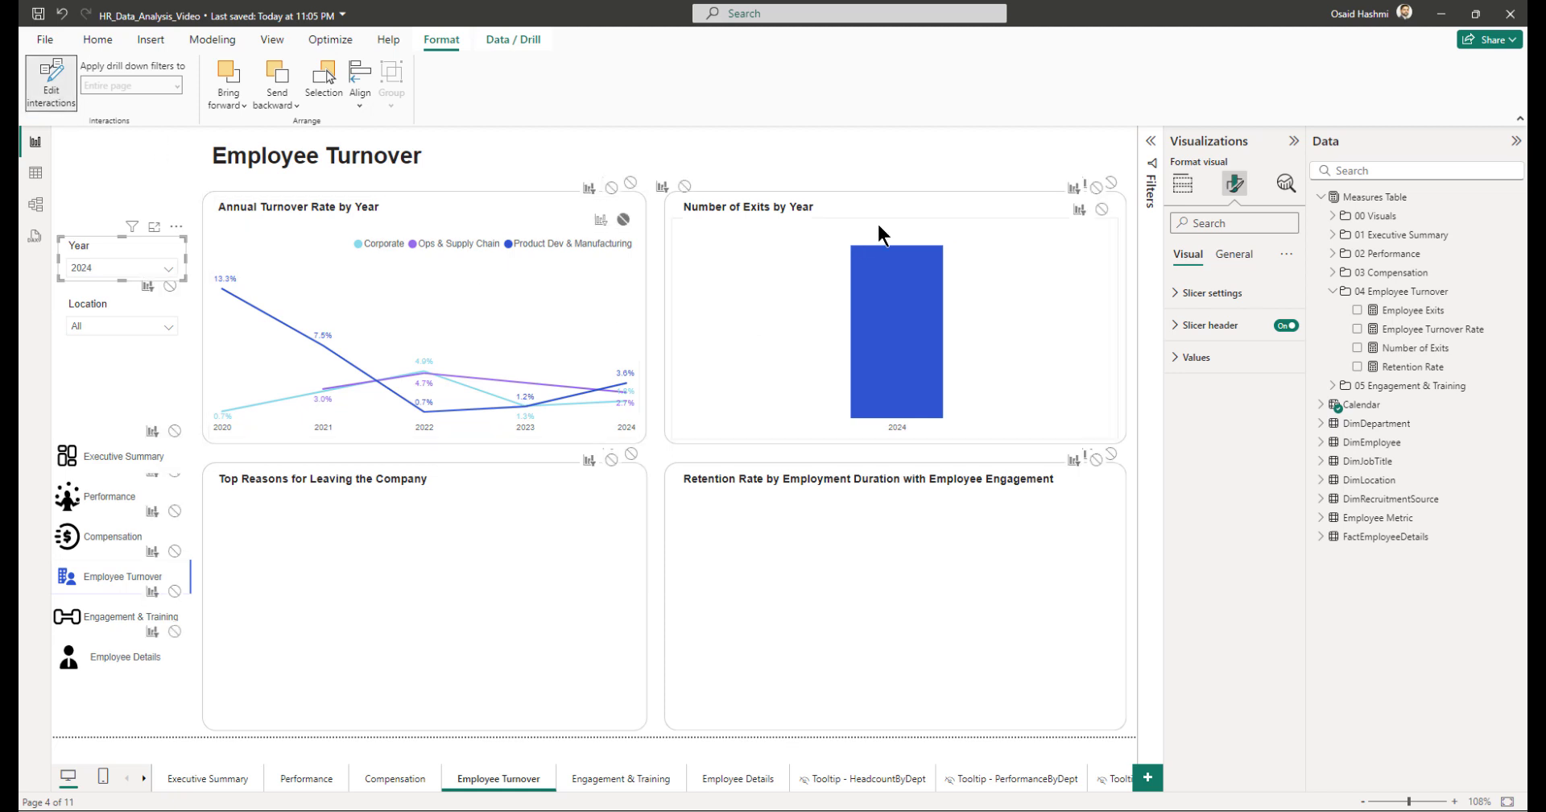
pyautogui.click(1100, 211)
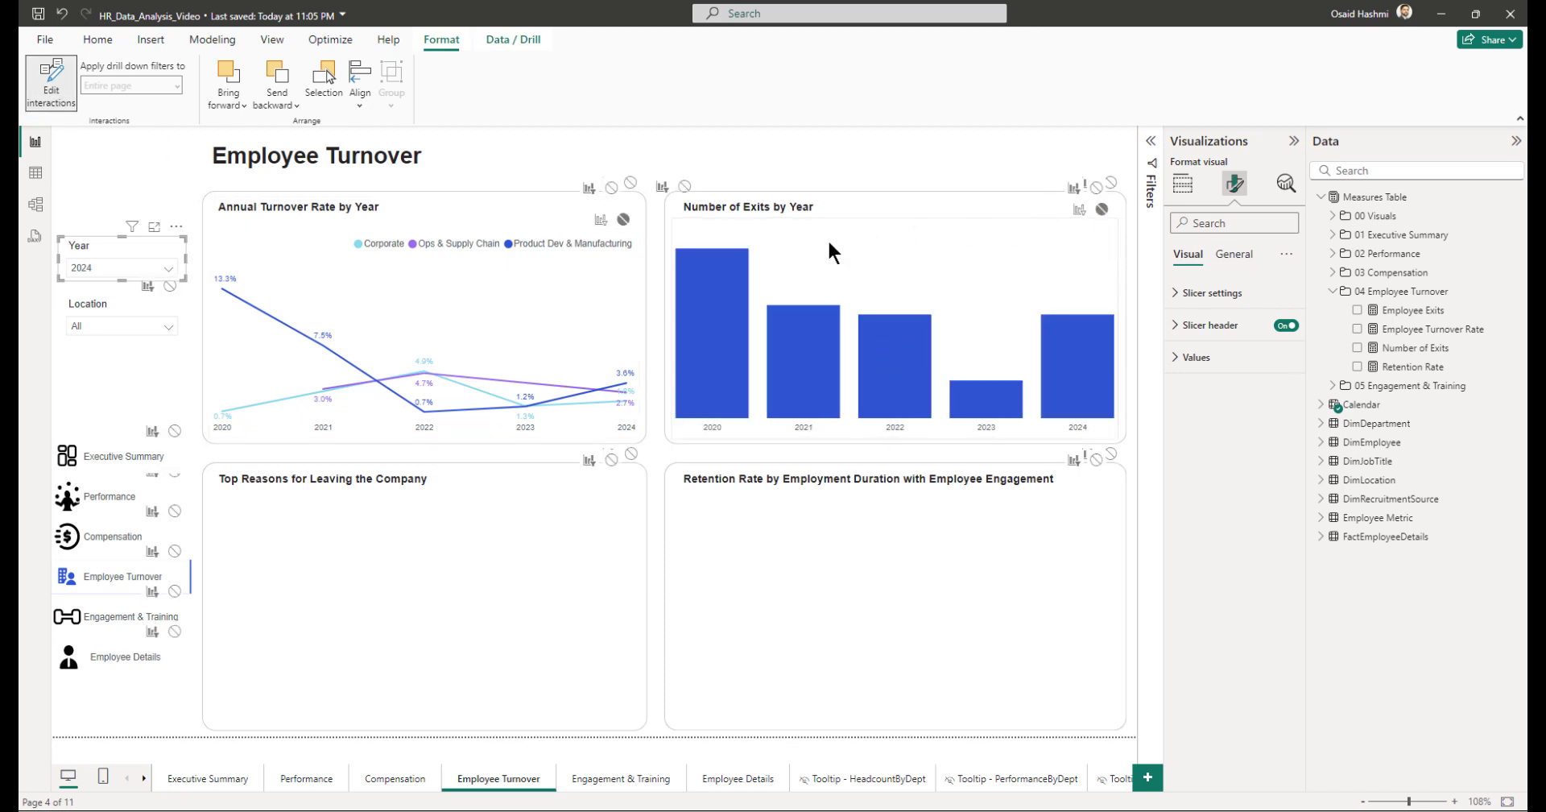
pyautogui.click(755, 144)
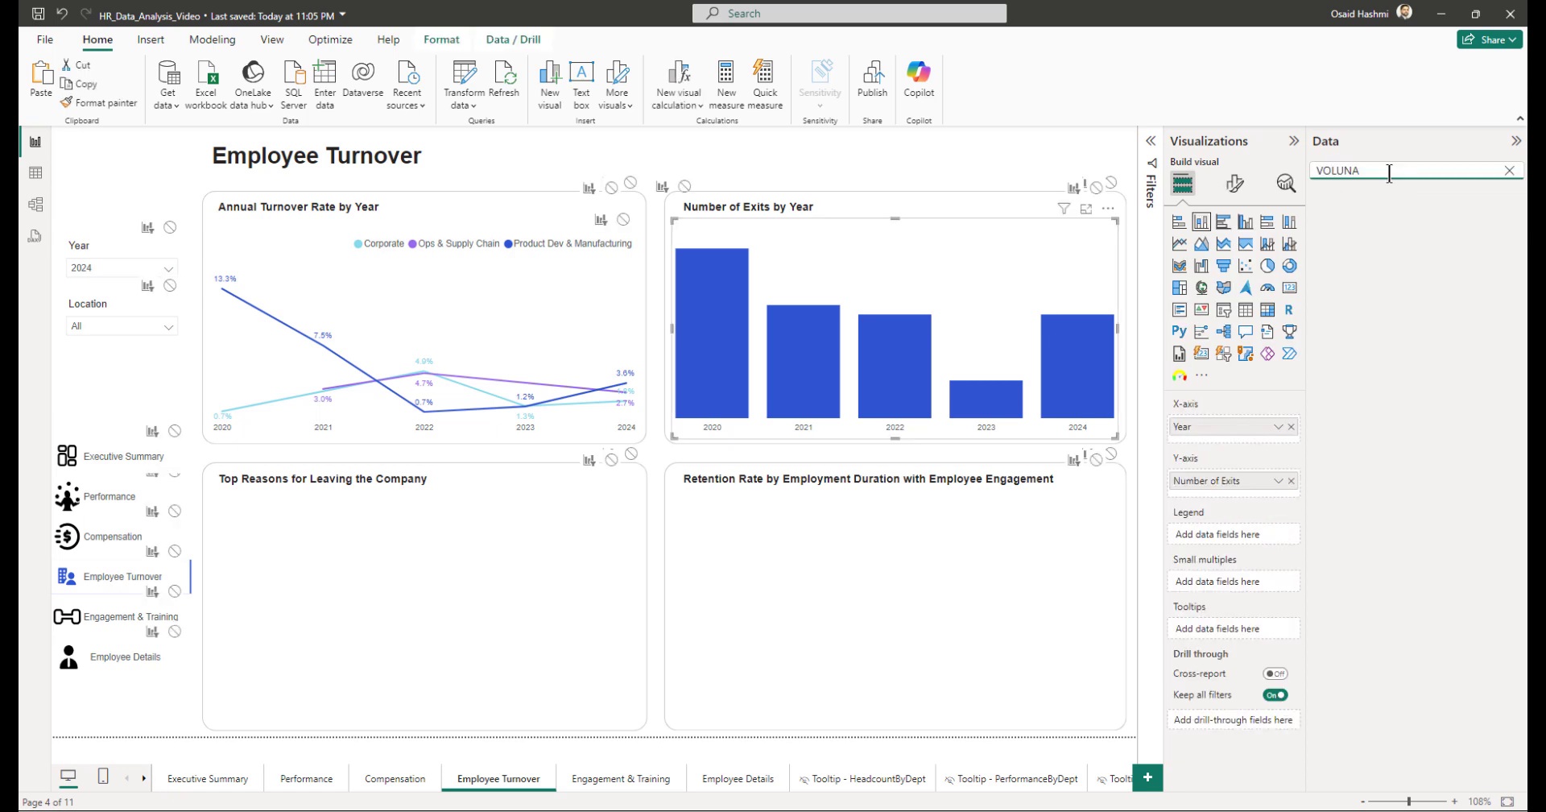
# Step: Split the Number of Exits columns by adding VoluntaryExit from FactEmployeeDetails as the legend
pyautogui.press('BackSpace')
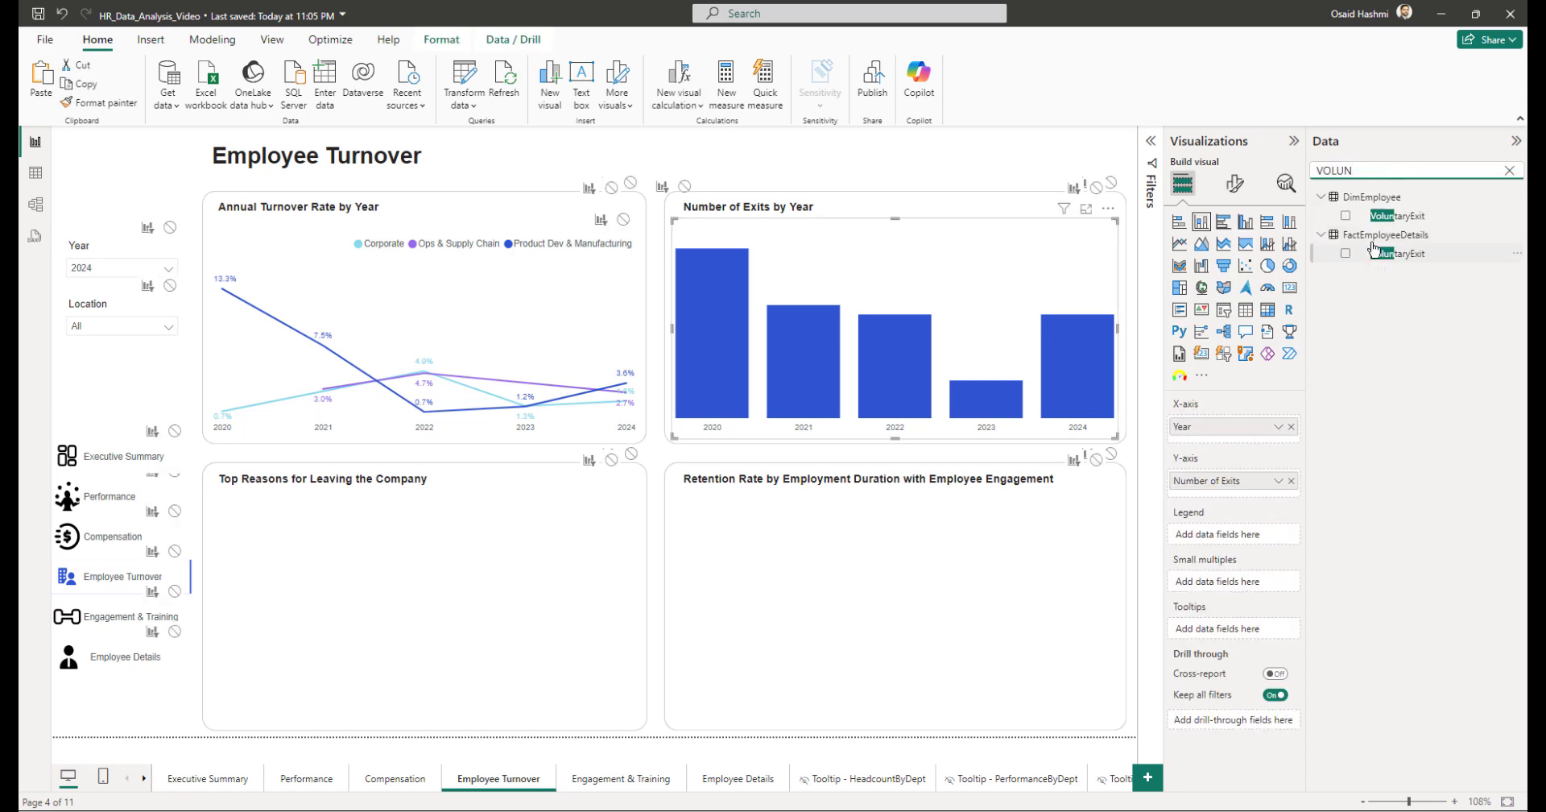
pyautogui.moveTo(1424, 261); pyautogui.dragTo(1230, 533)
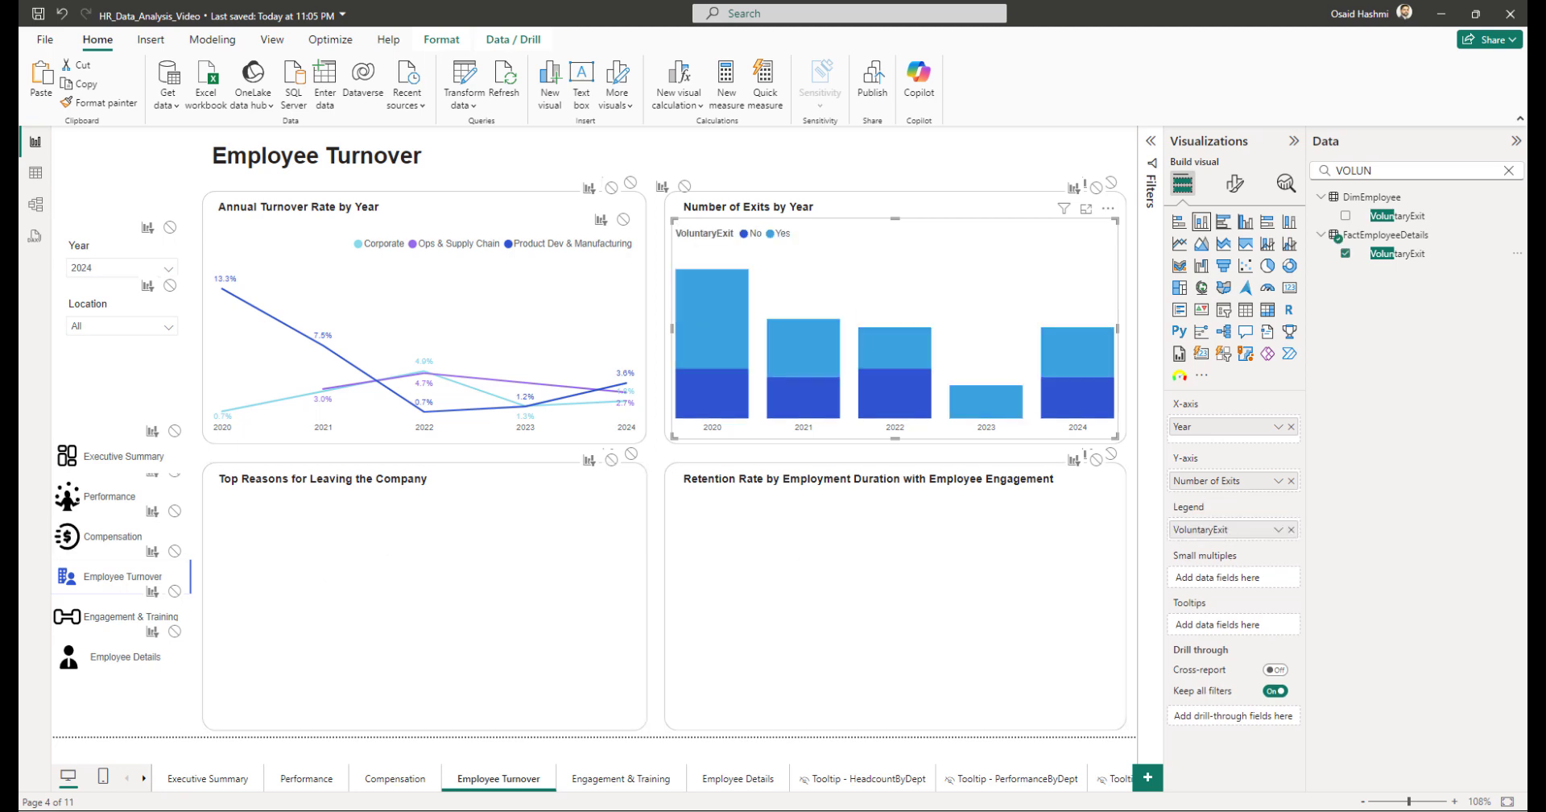
pyautogui.moveTo(954, 412)
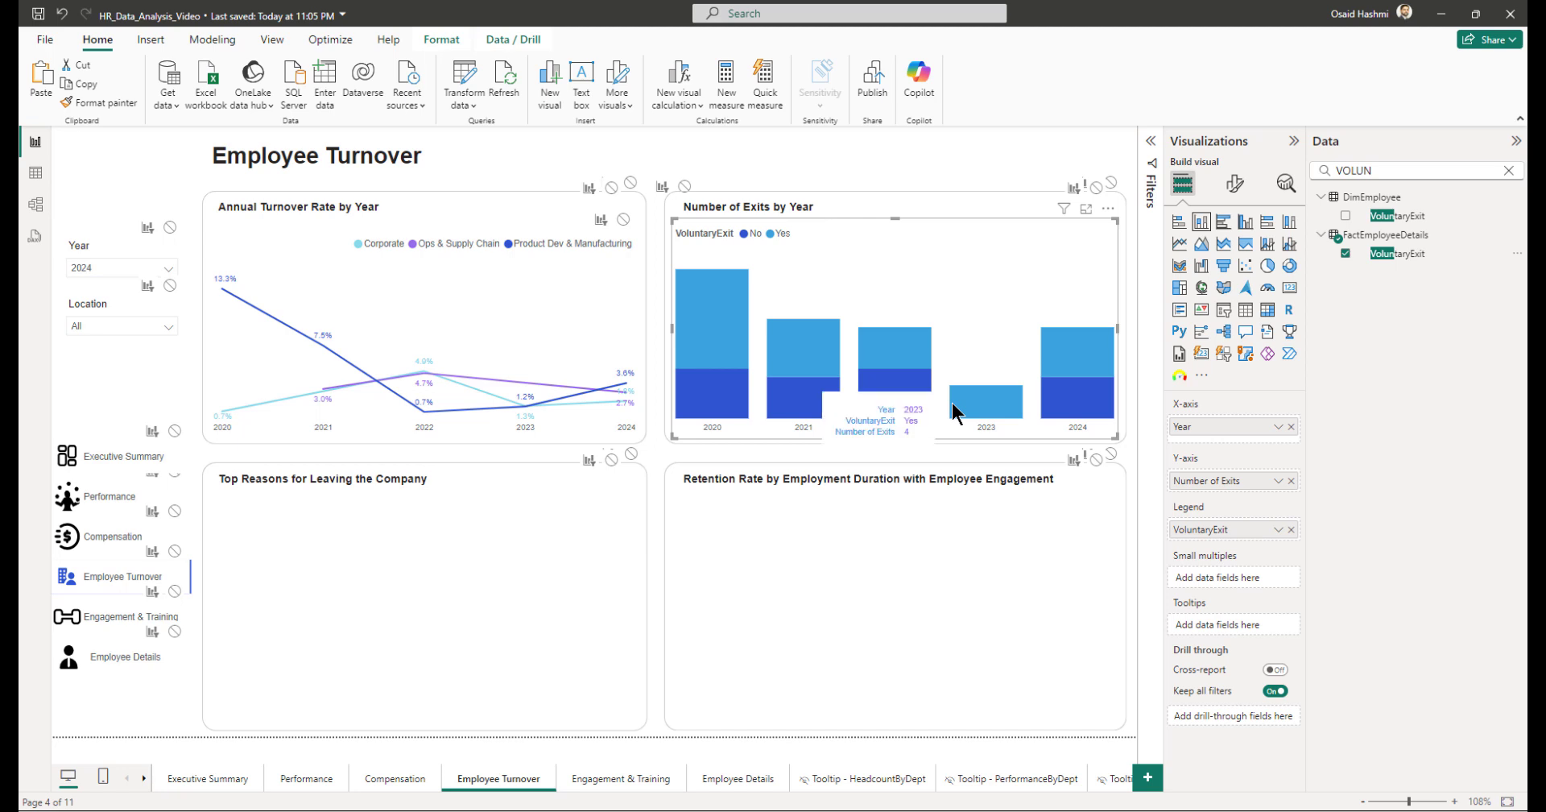
# Step: Set the column color of the Yes series to the mid-blue theme color
pyautogui.click(1234, 184)
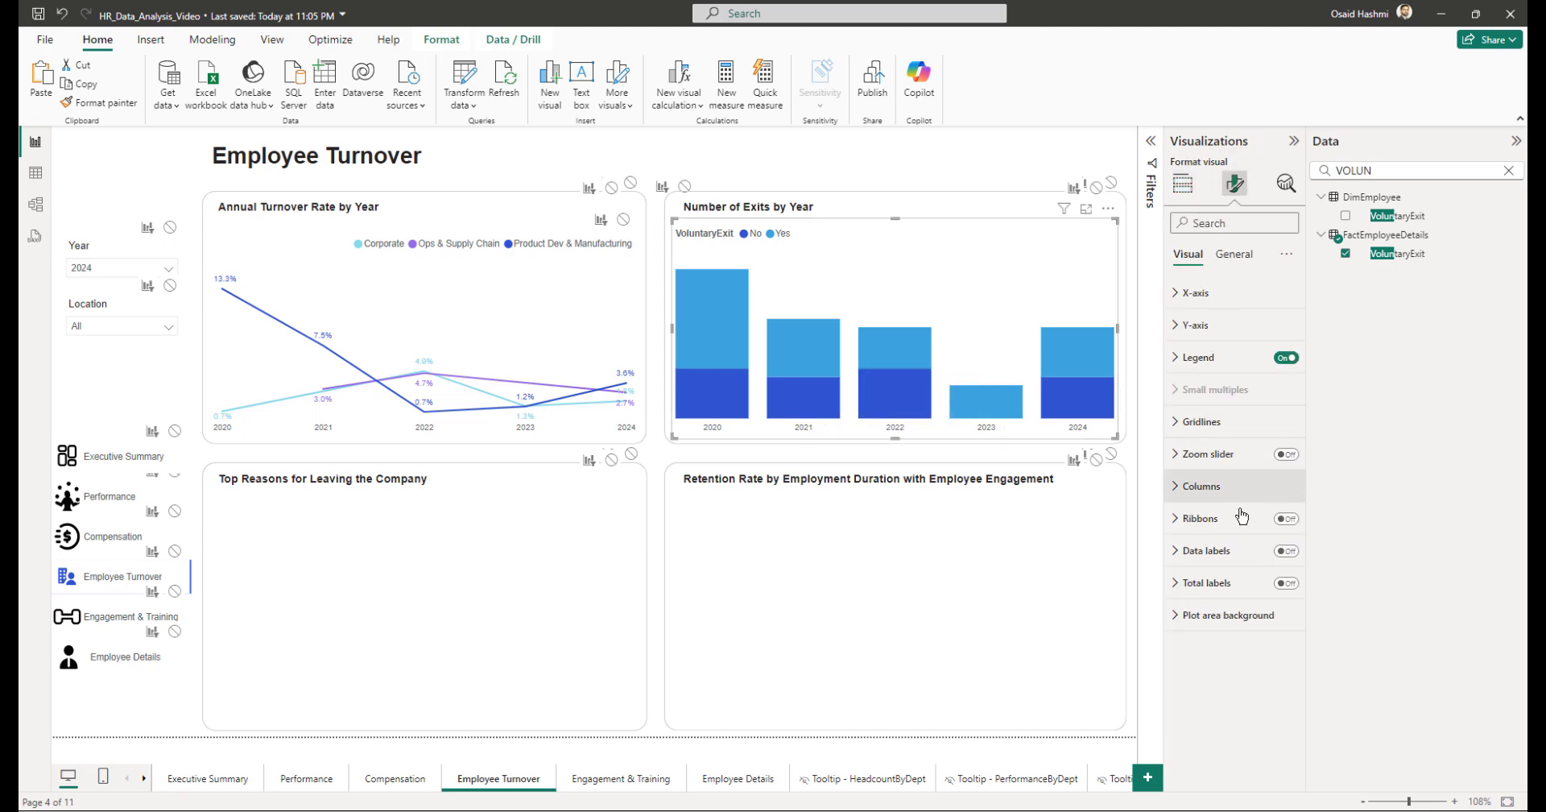
pyautogui.click(1202, 487)
pyautogui.scroll(-2, 1214, 405)
pyautogui.click(1214, 405)
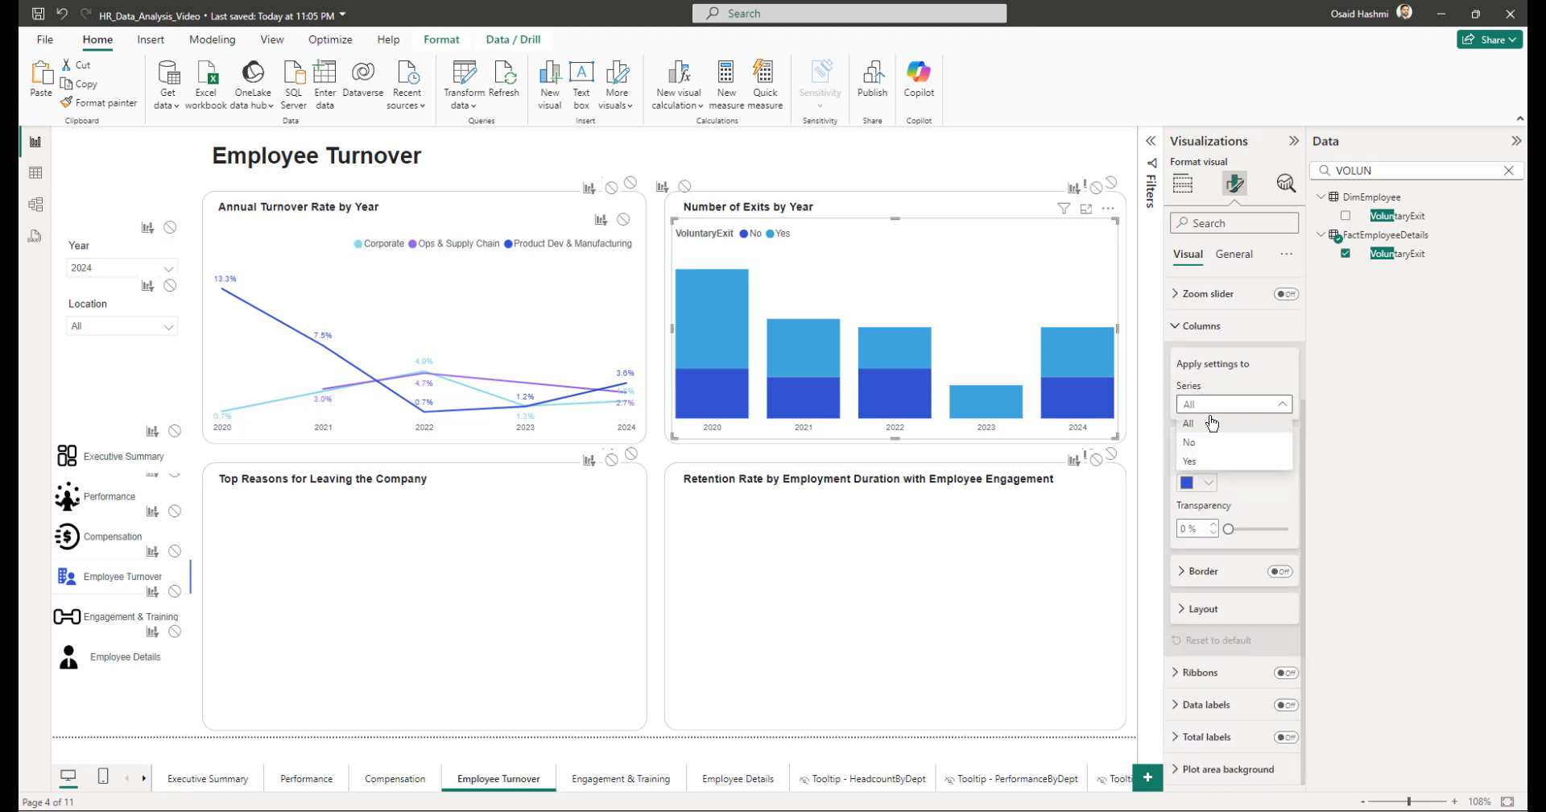
pyautogui.click(1208, 462)
pyautogui.click(1205, 483)
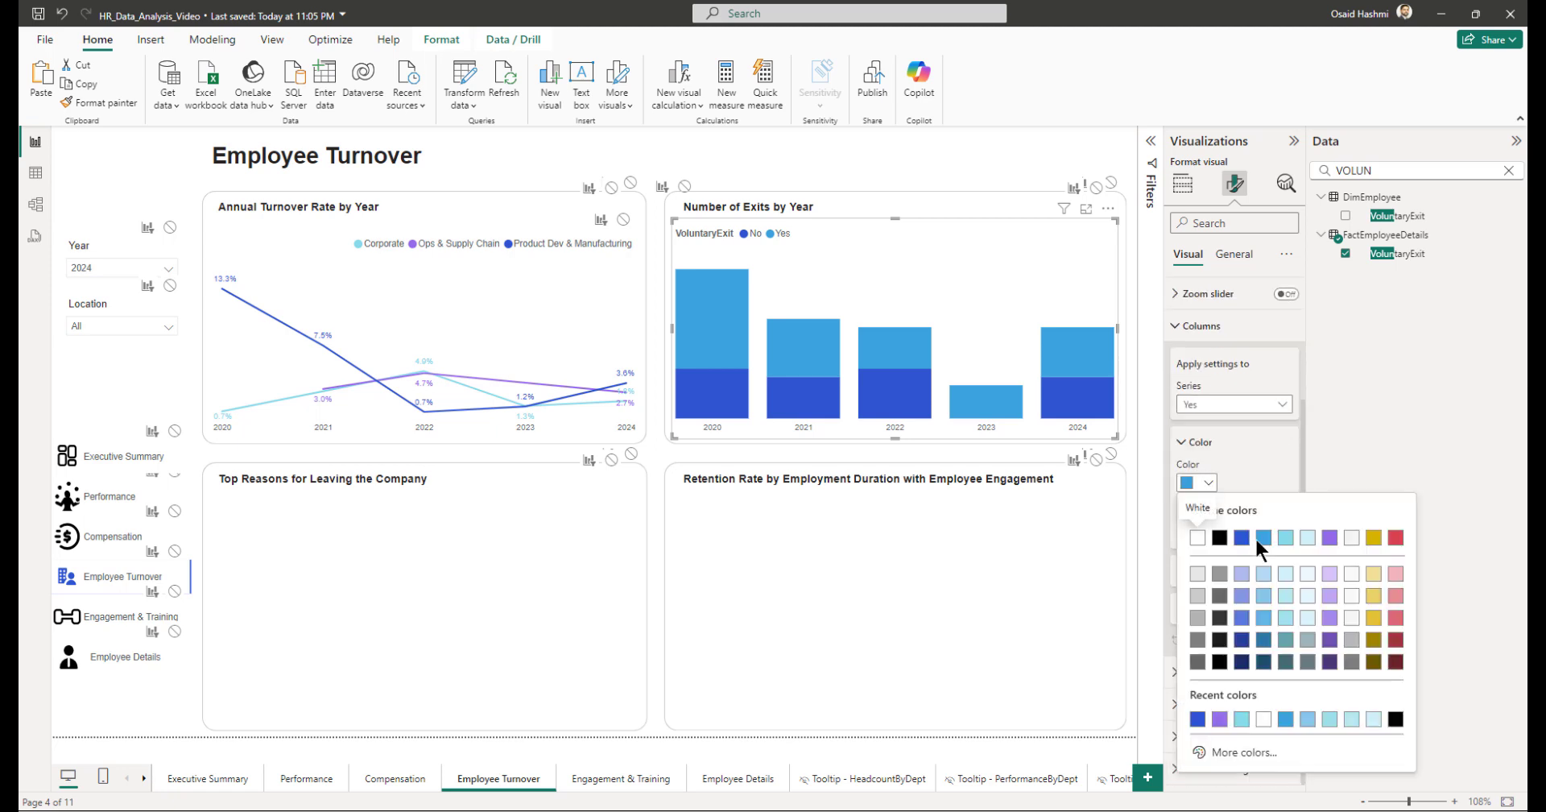
pyautogui.click(1249, 529)
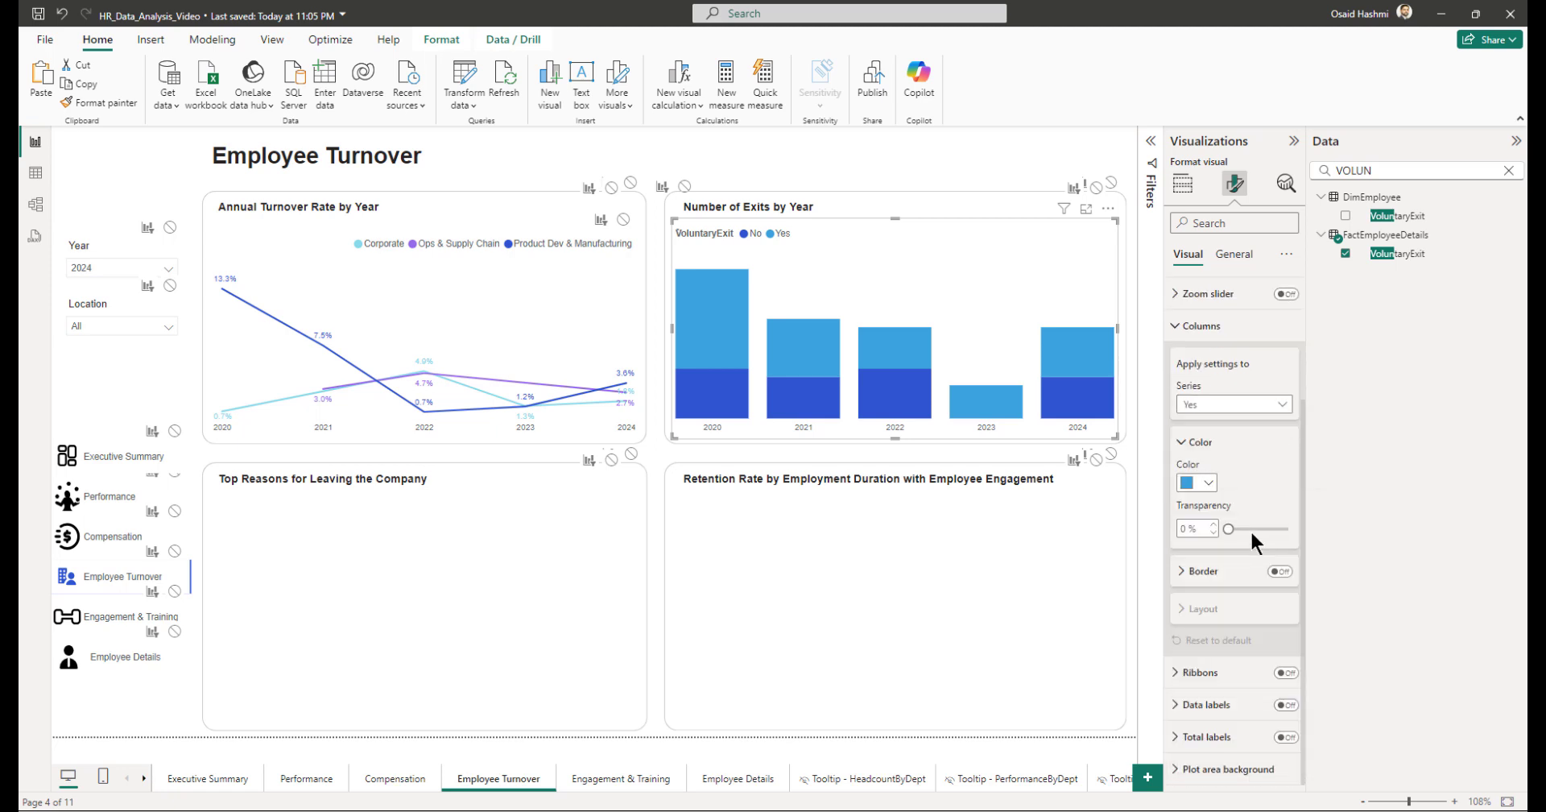
# Step: Set the column color of the No series to theme color 3, #87DAE9
pyautogui.click(1224, 407)
pyautogui.click(1201, 445)
pyautogui.click(1209, 487)
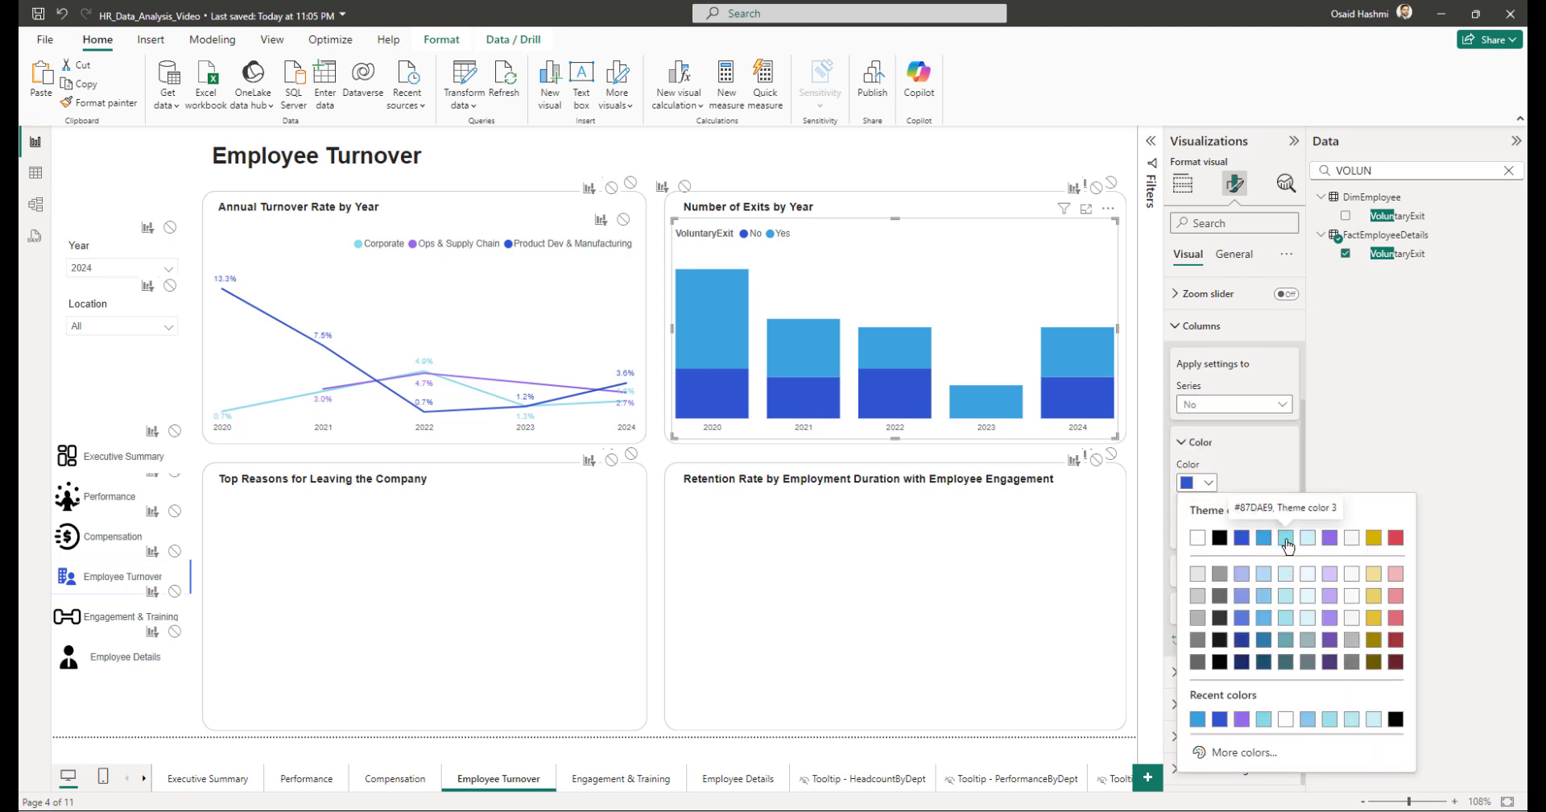
pyautogui.click(1283, 535)
# Step: Sort the Number of Exits chart's VoluntaryExit legend in descending order
pyautogui.click(1107, 209)
pyautogui.moveTo(1149, 324)
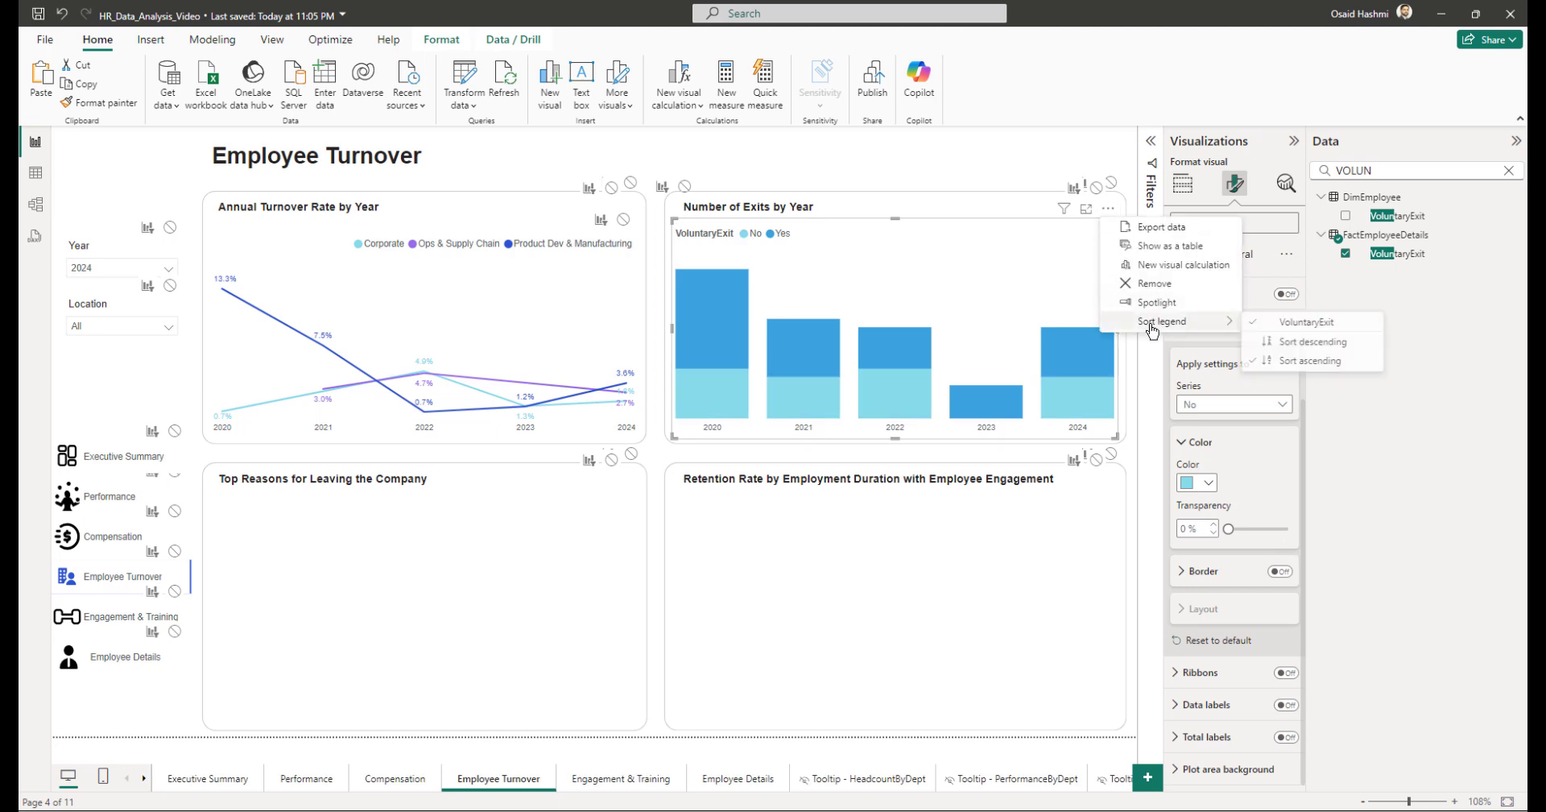
pyautogui.click(1276, 341)
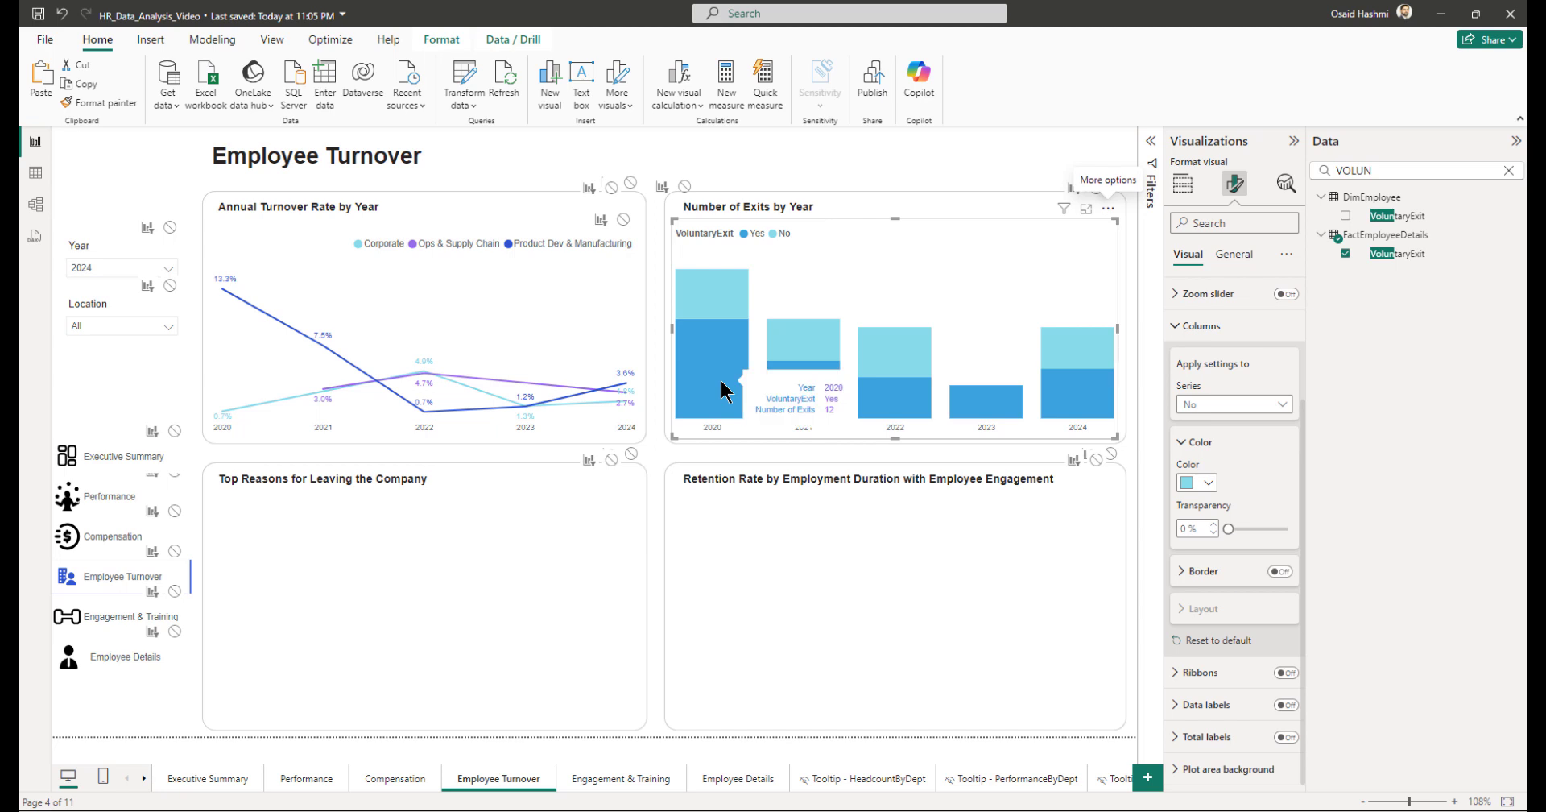
pyautogui.moveTo(708, 288)
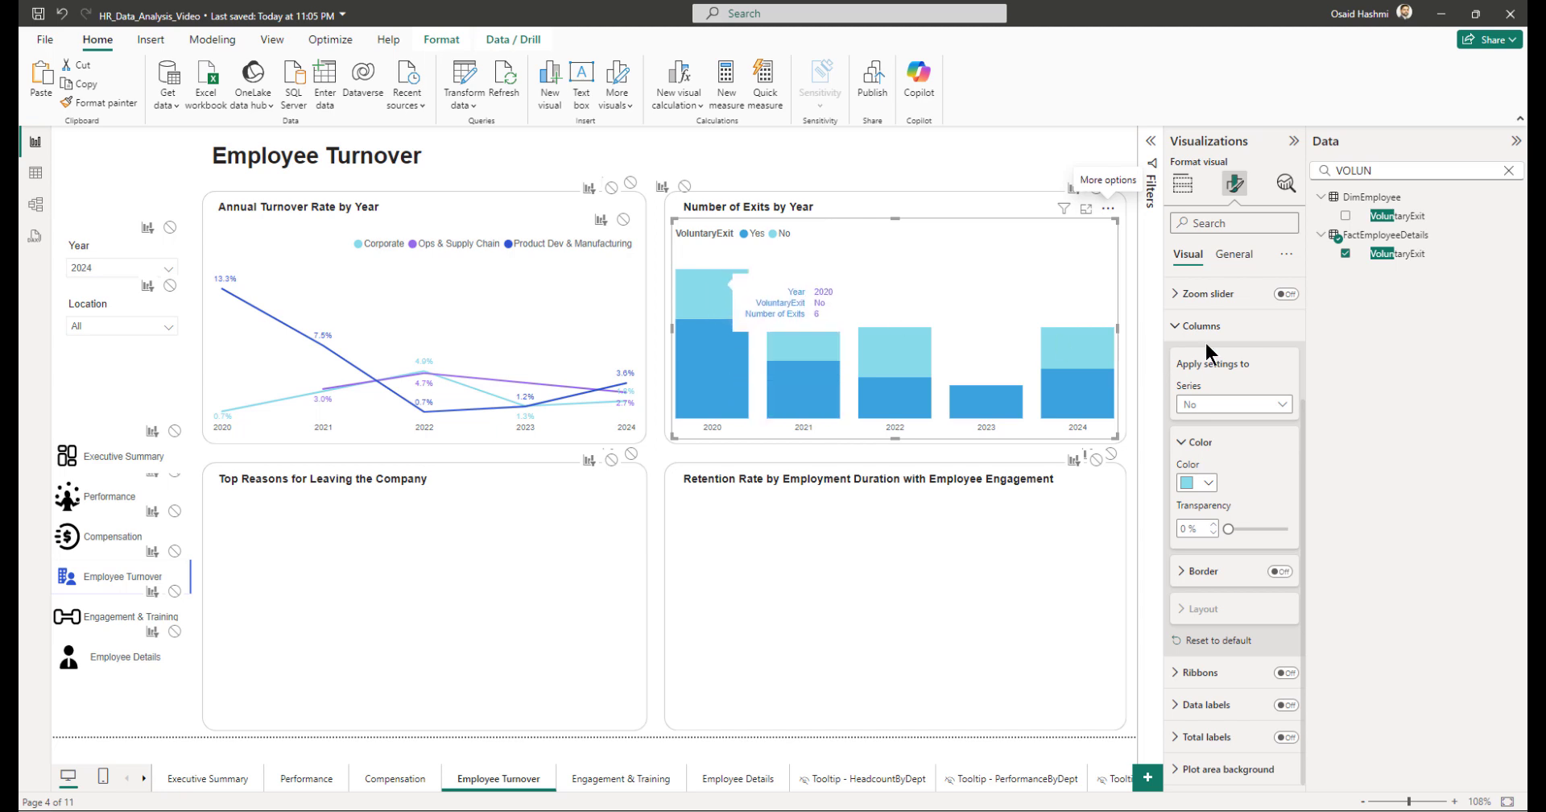
# Step: Set the exits chart's legend position to Top right with its title on, and turn on data labels
pyautogui.click(1187, 327)
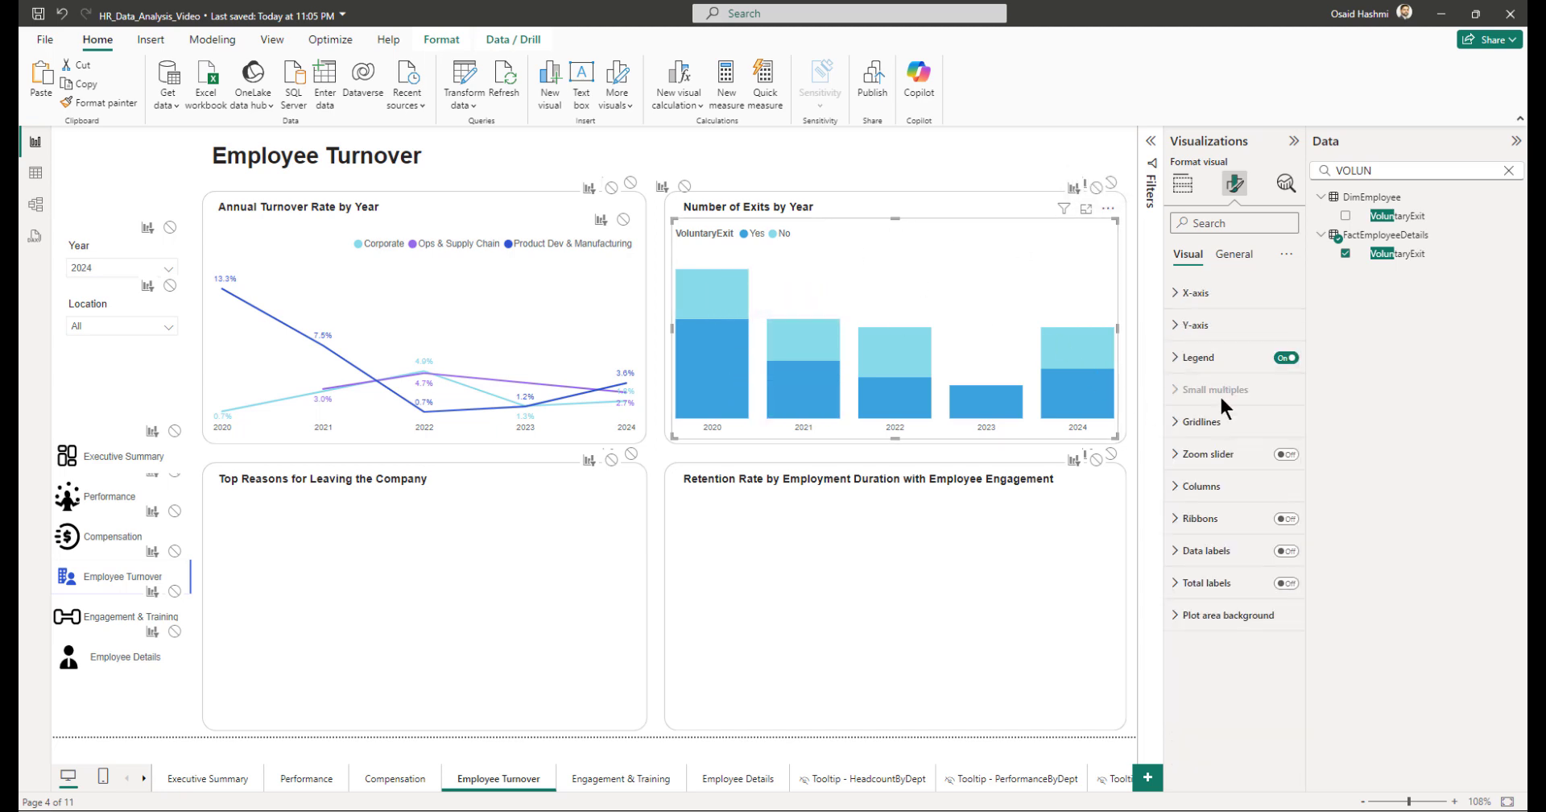
pyautogui.click(1199, 359)
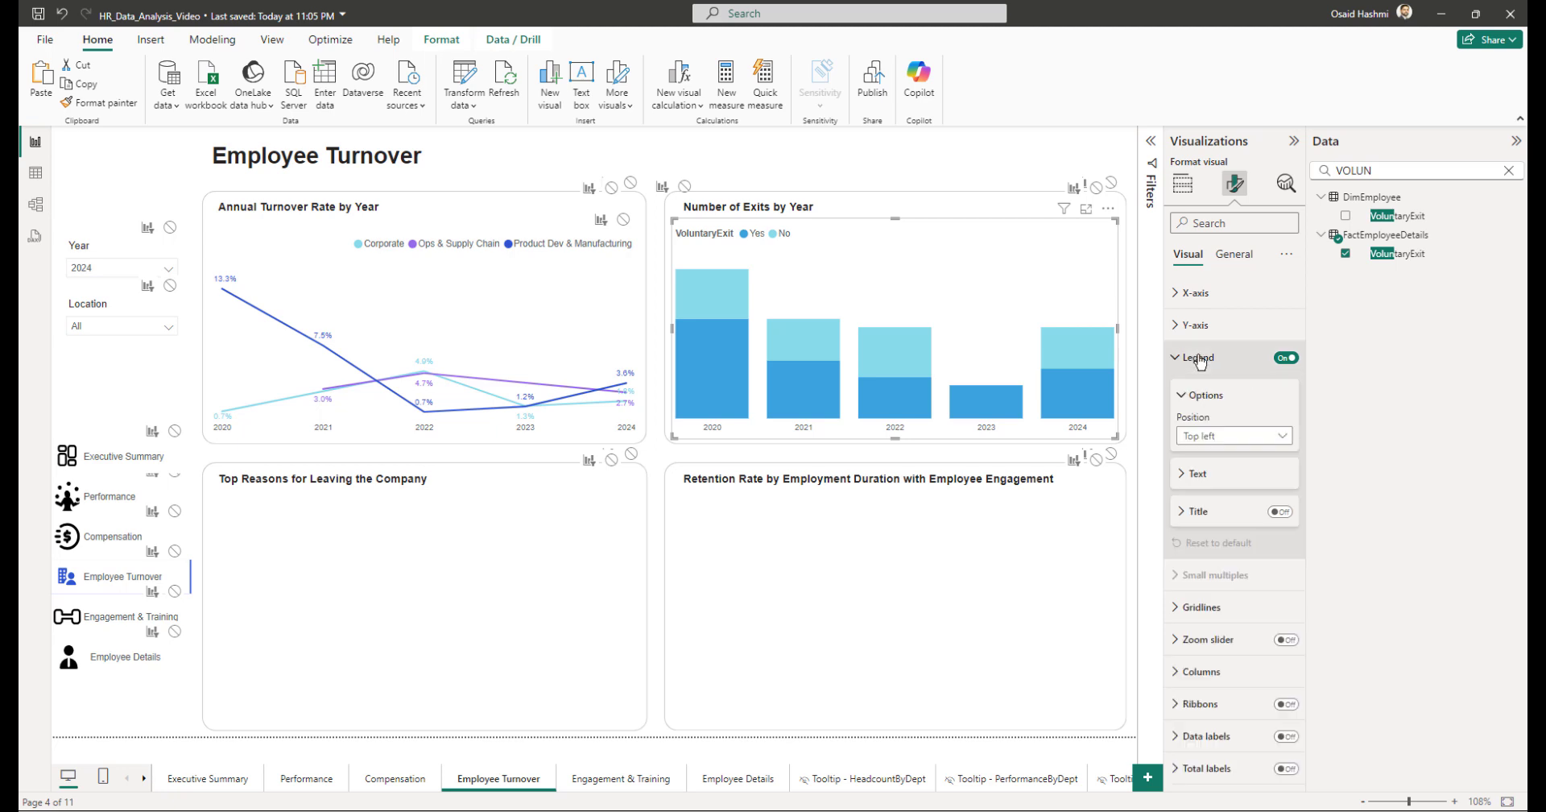
pyautogui.click(1211, 438)
pyautogui.click(1209, 498)
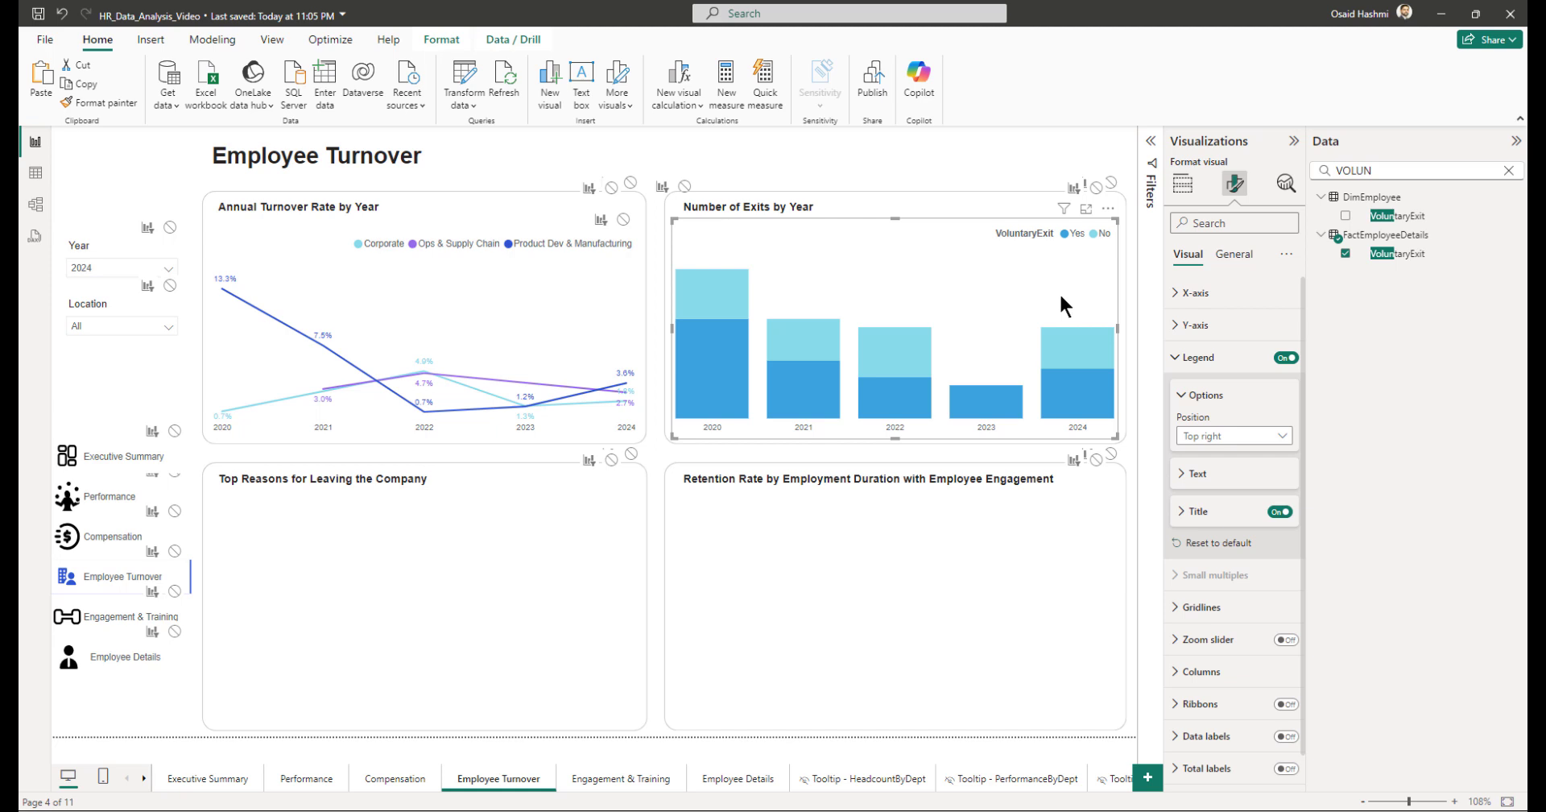
pyautogui.click(1199, 357)
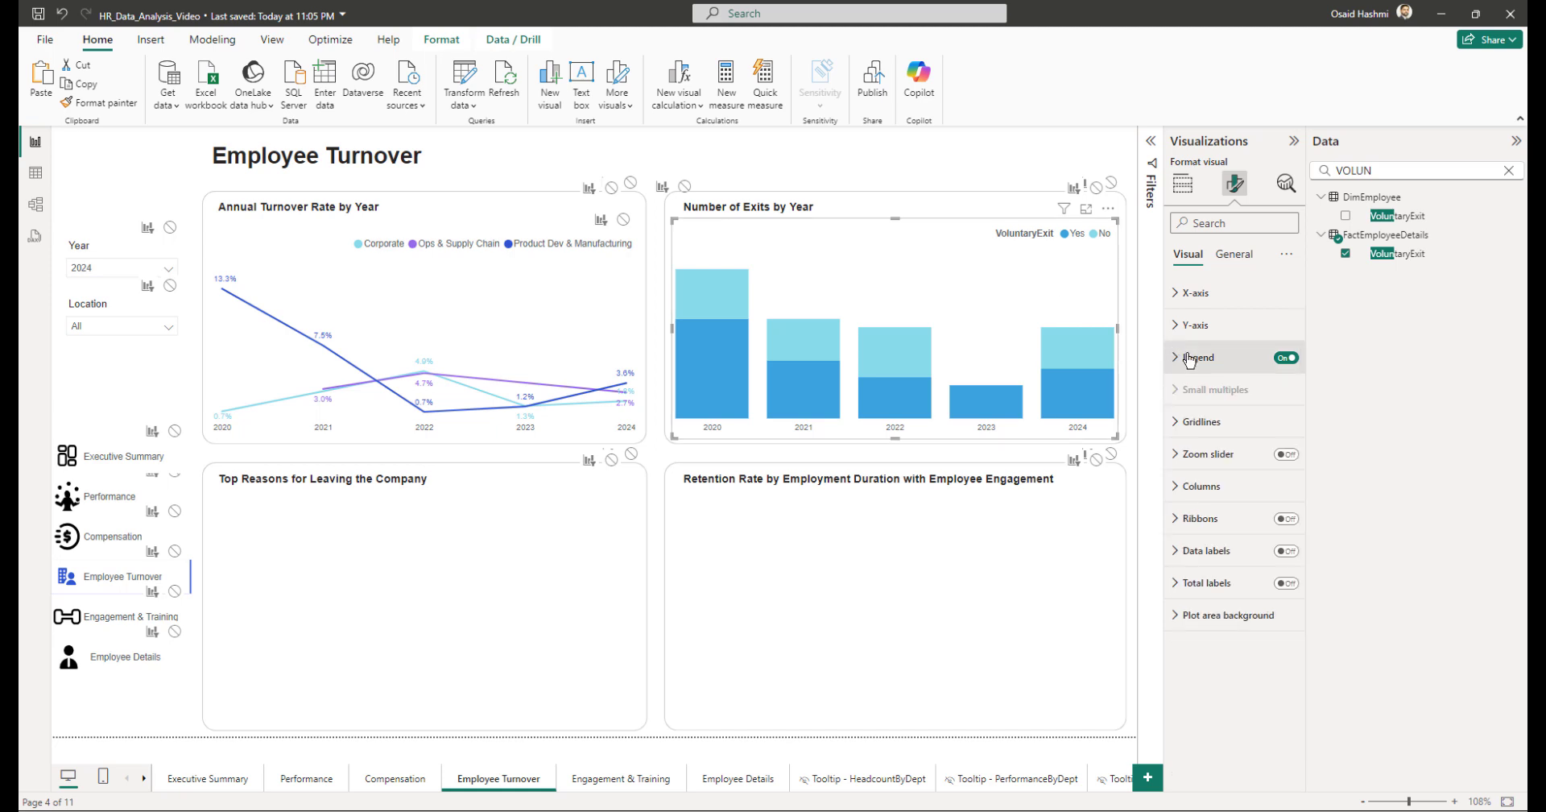
pyautogui.click(1288, 551)
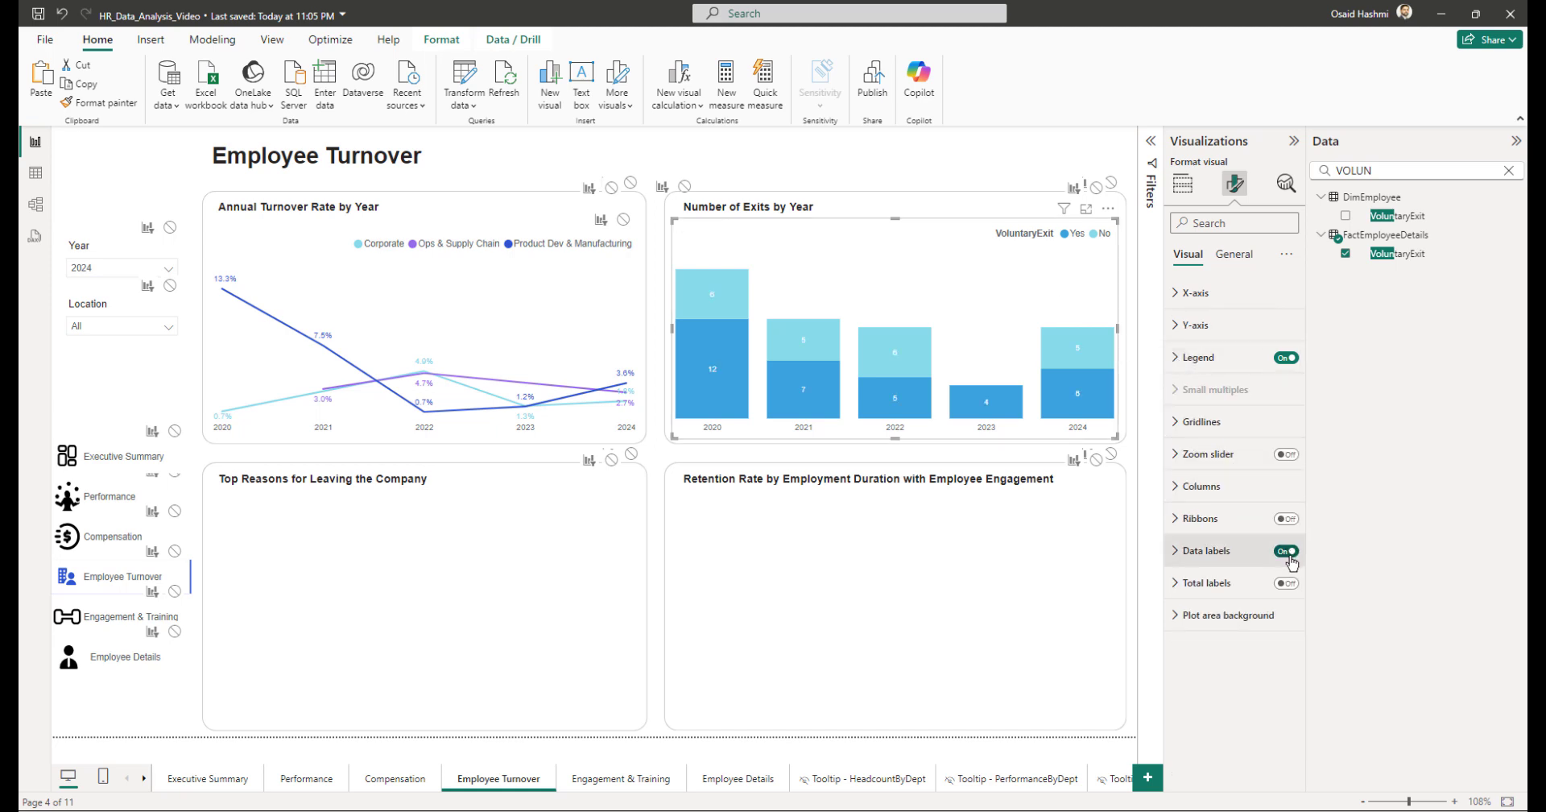
# Step: Add a clustered bar chart under Top Reasons for Leaving the Company with Number of Exits on the X-axis
pyautogui.click(471, 564)
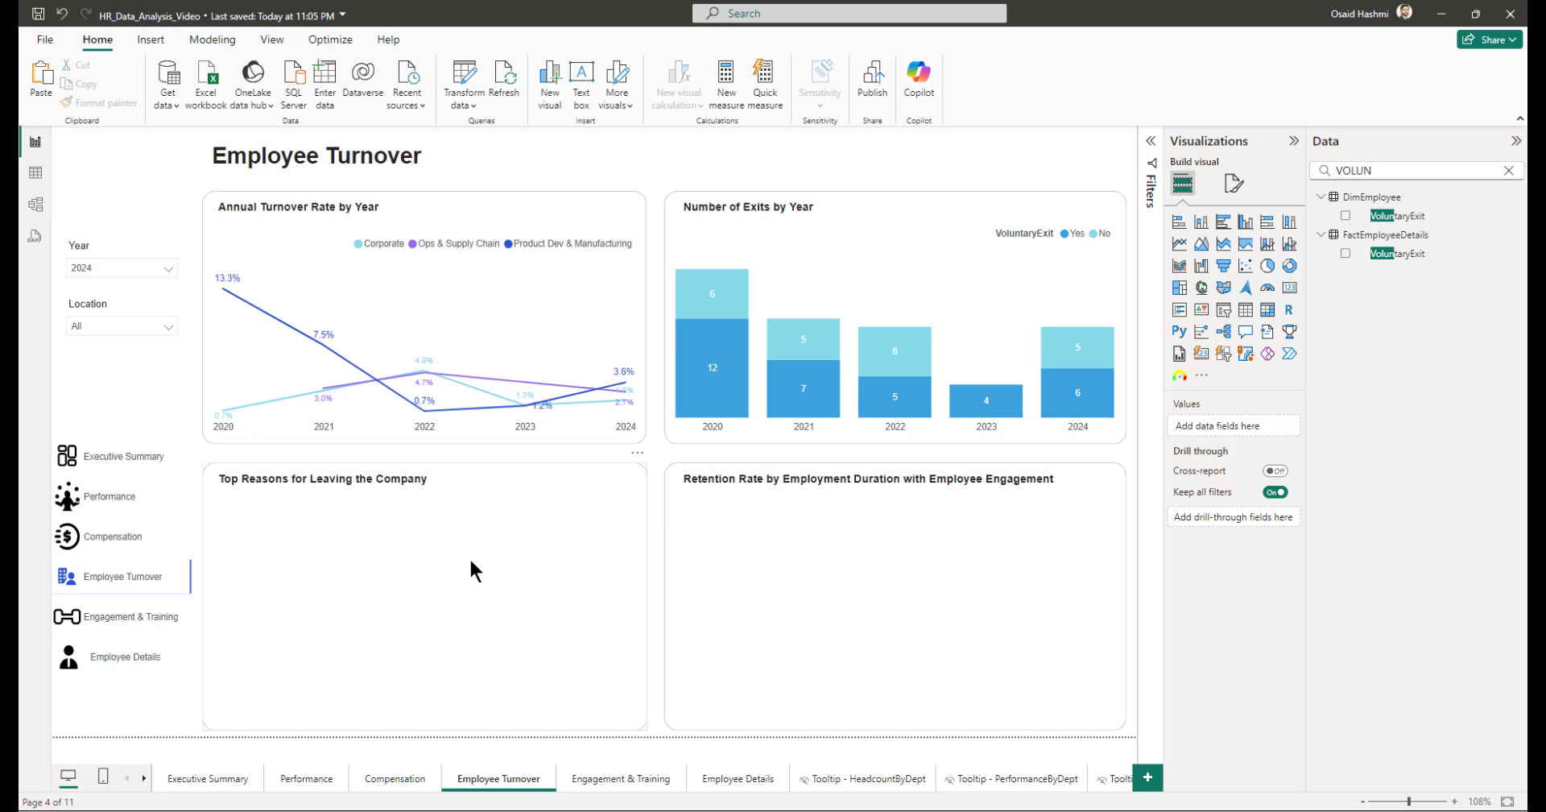
pyautogui.click(1223, 223)
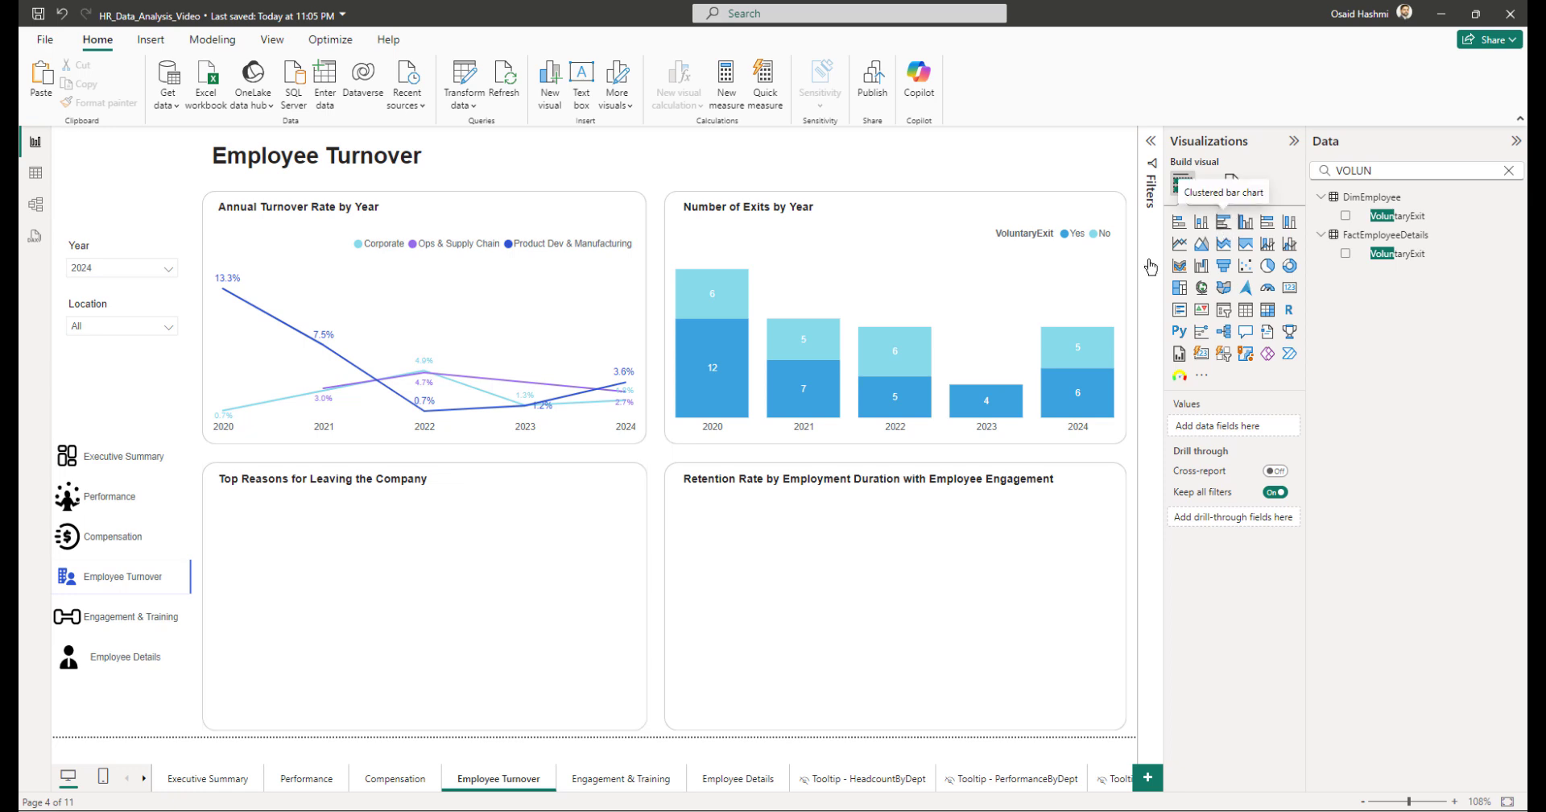
pyautogui.doubleClick(1377, 170)
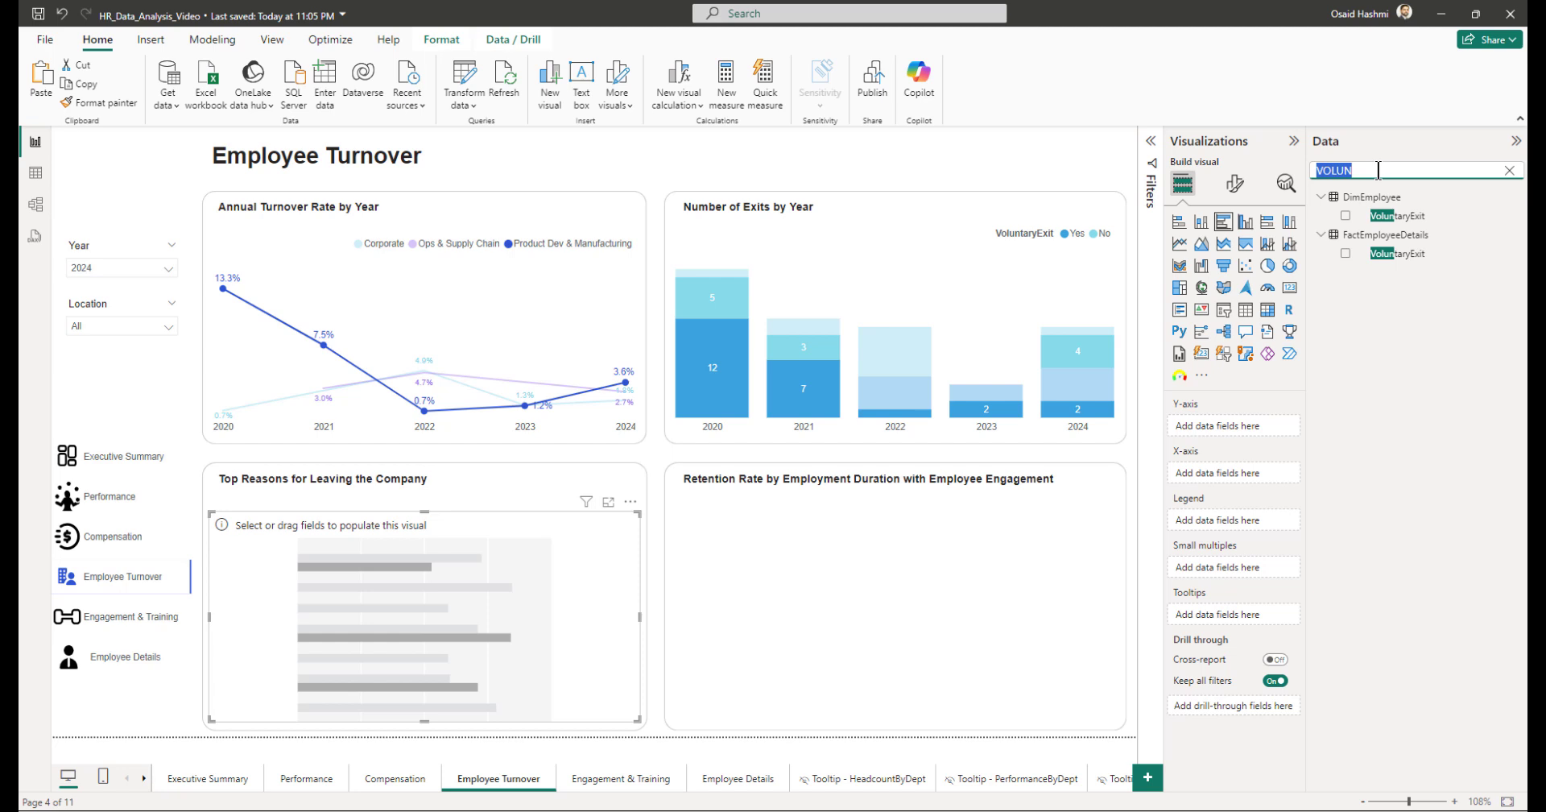
pyautogui.write('NUMBER')
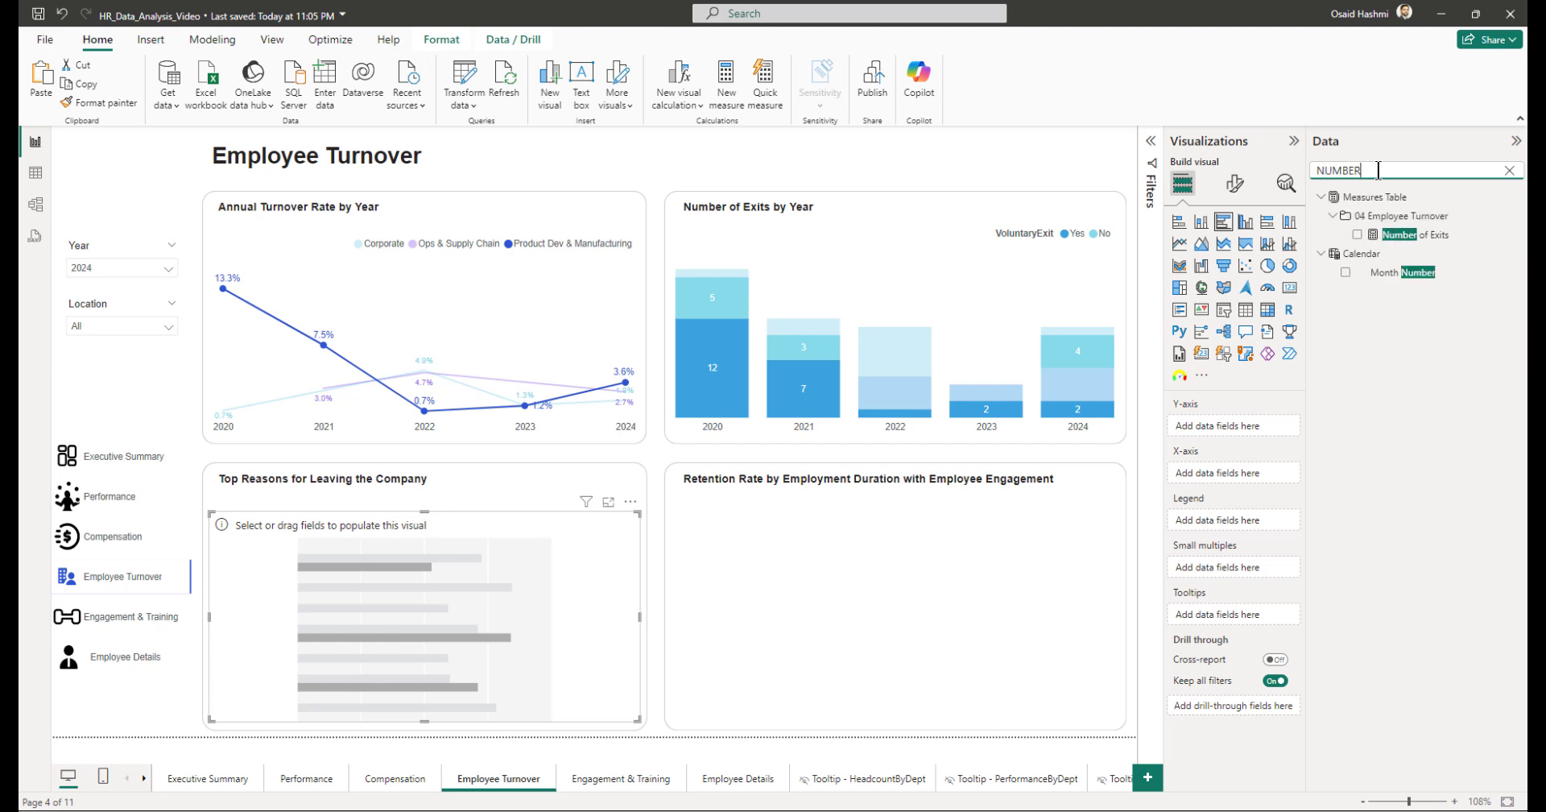
pyautogui.click(1357, 235)
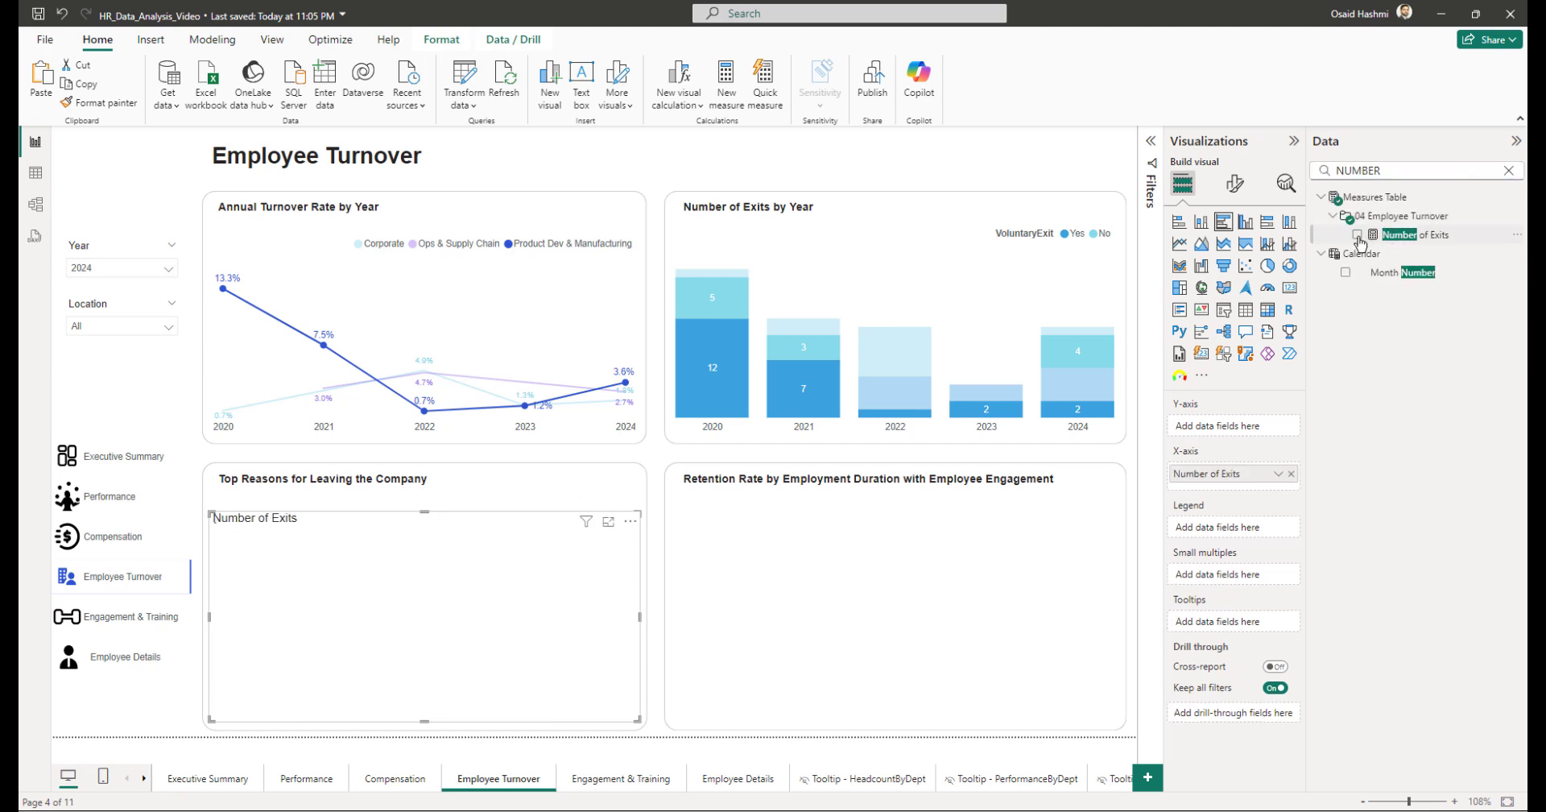
# Step: Put ReasonForLeaving from FactEmployeeDetails on the new bar chart's Y-axis
pyautogui.doubleClick(1385, 170)
pyautogui.write('REA')
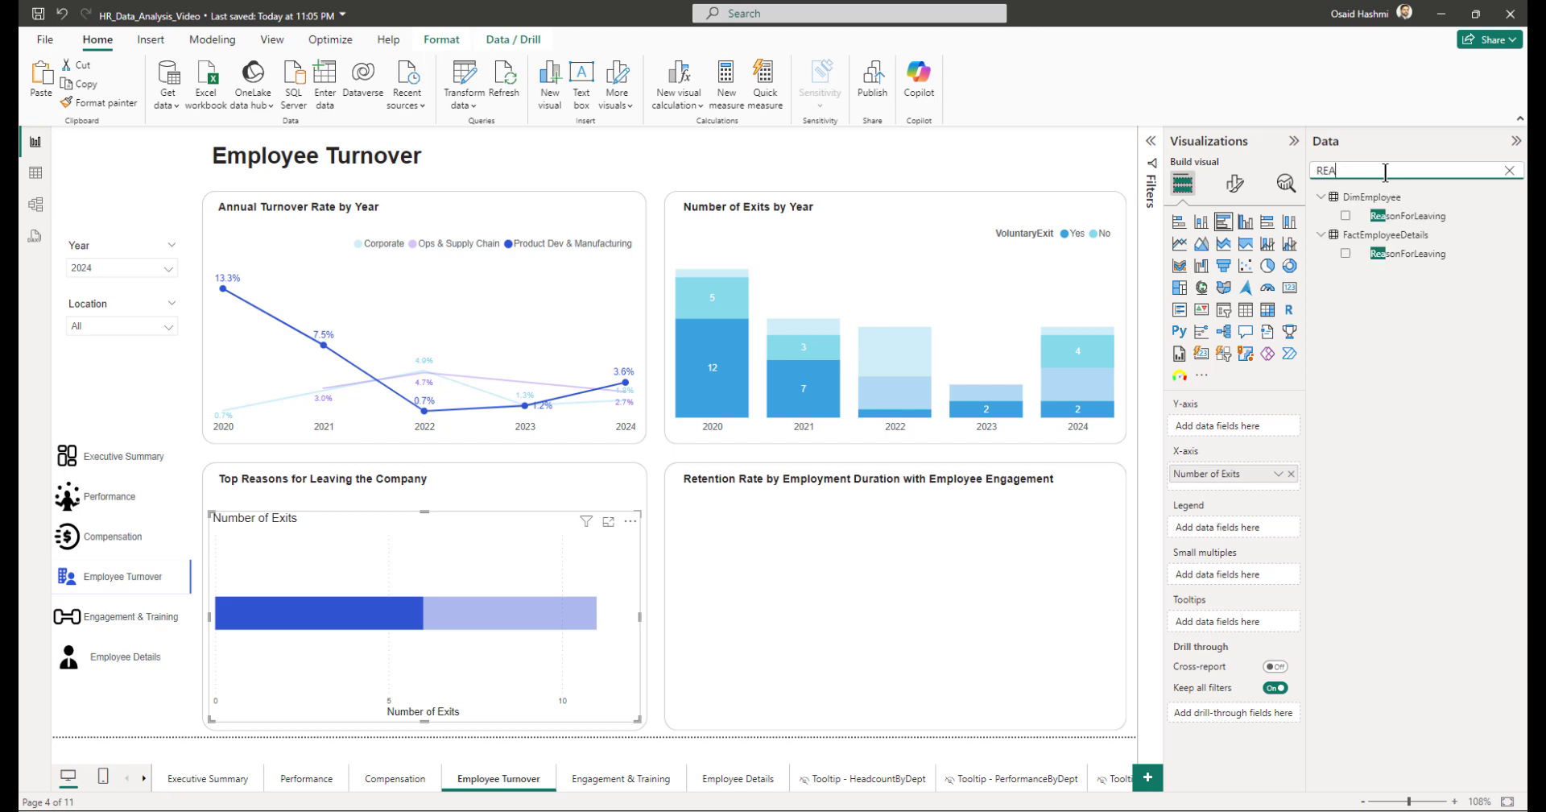
pyautogui.click(1344, 255)
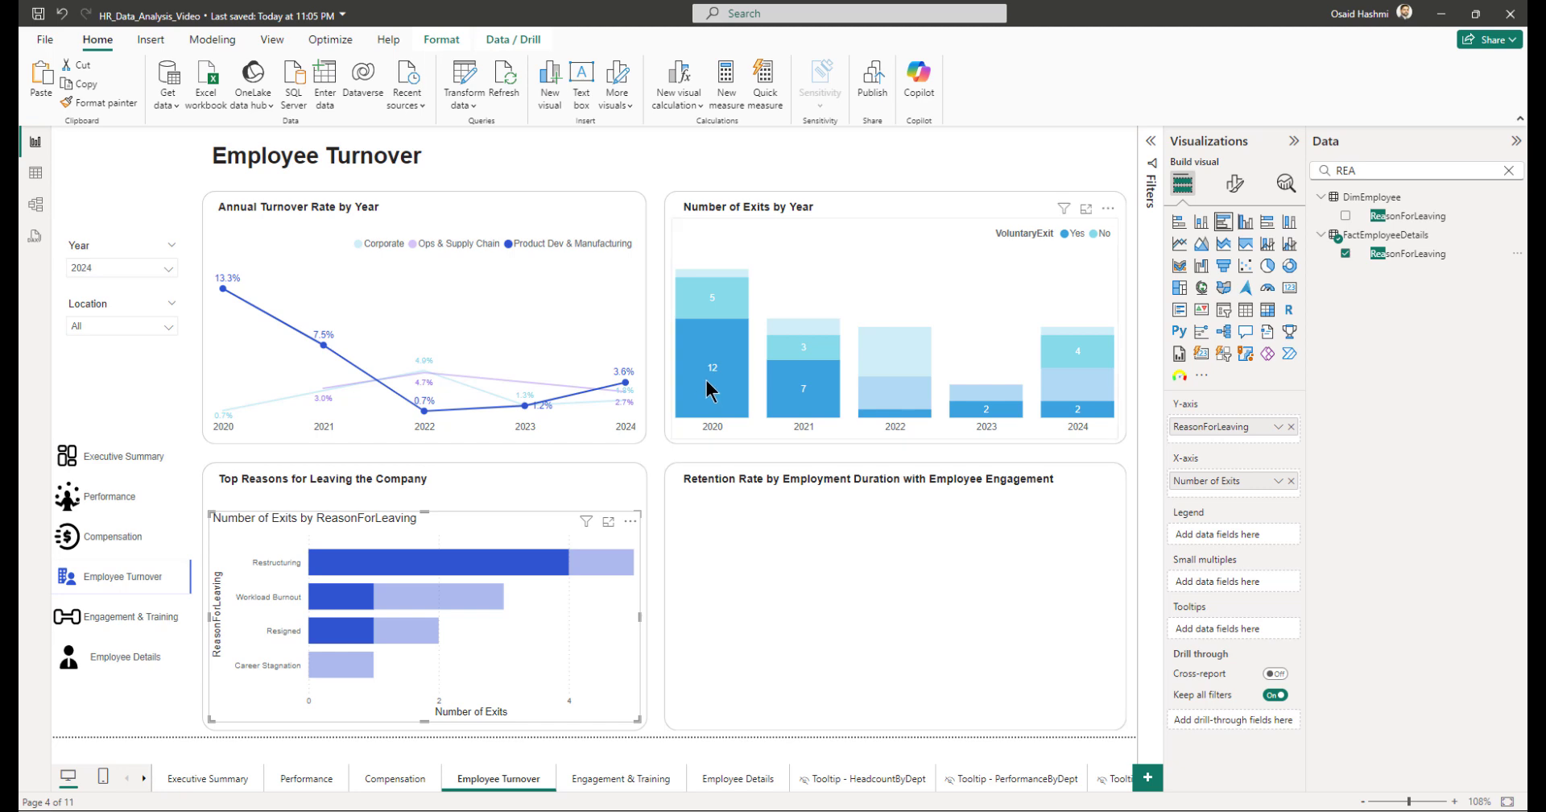
# Step: Clear the Product Dev & Manufacturing cross-highlighting from the page's charts
pyautogui.click(1083, 409)
pyautogui.click(1083, 409)
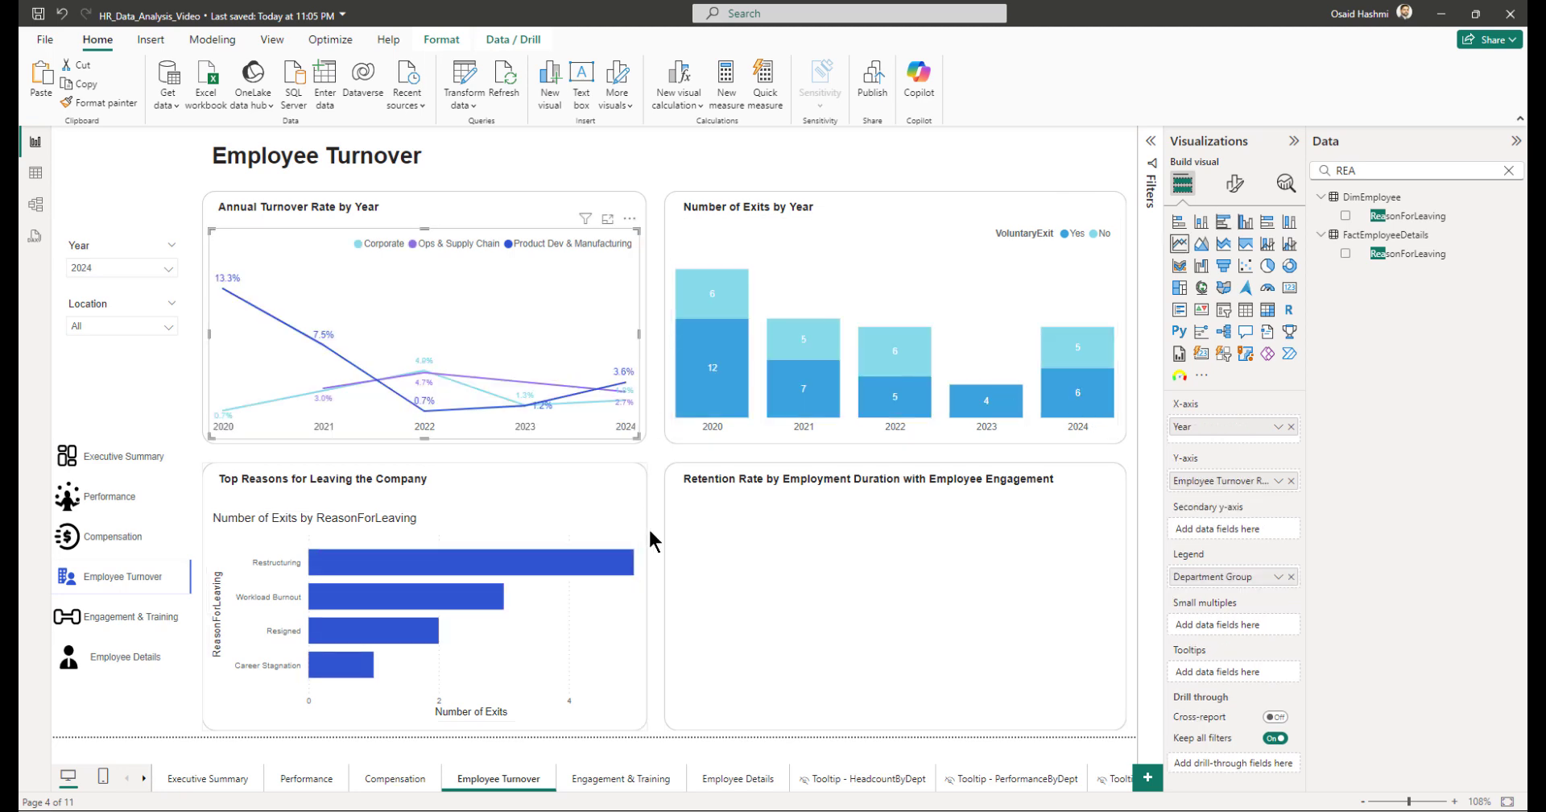
pyautogui.click(661, 502)
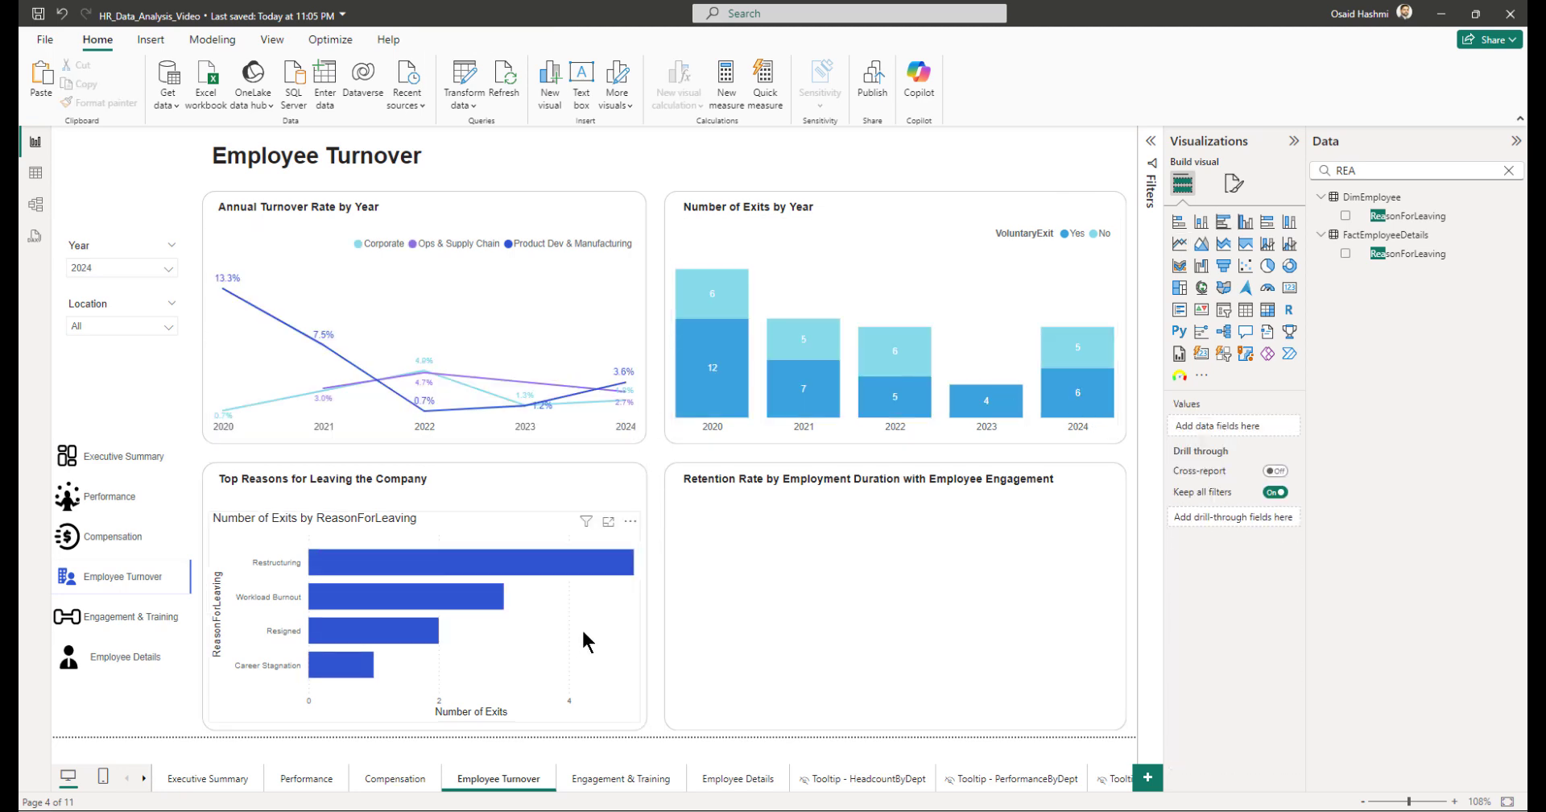
# Step: Copy the Number of Exits by Year chart's formatting onto the Top Reasons for Leaving bar chart with Format Painter
pyautogui.click(581, 628)
pyautogui.click(1235, 184)
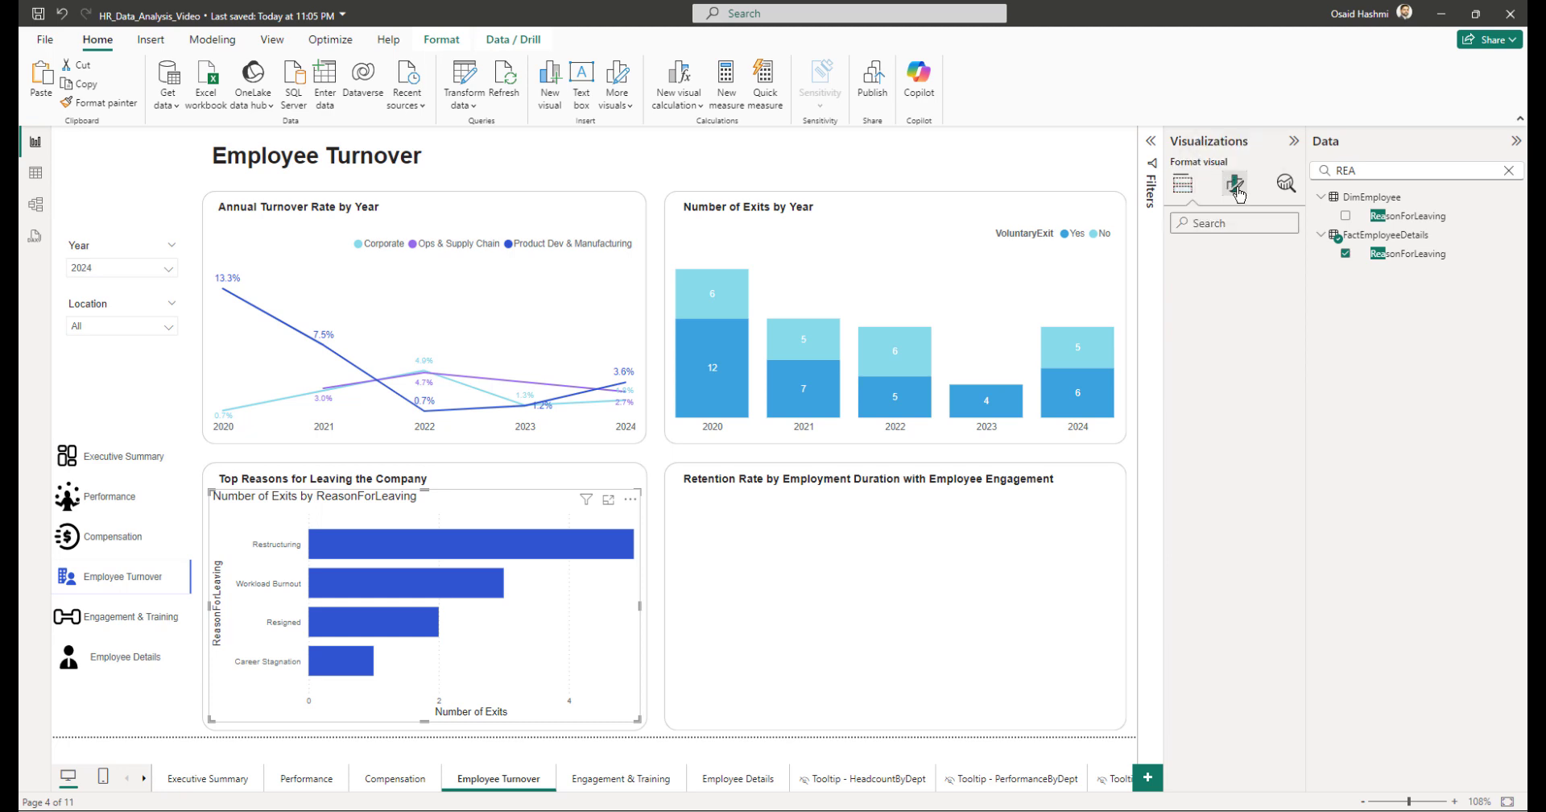
pyautogui.click(895, 252)
pyautogui.click(98, 102)
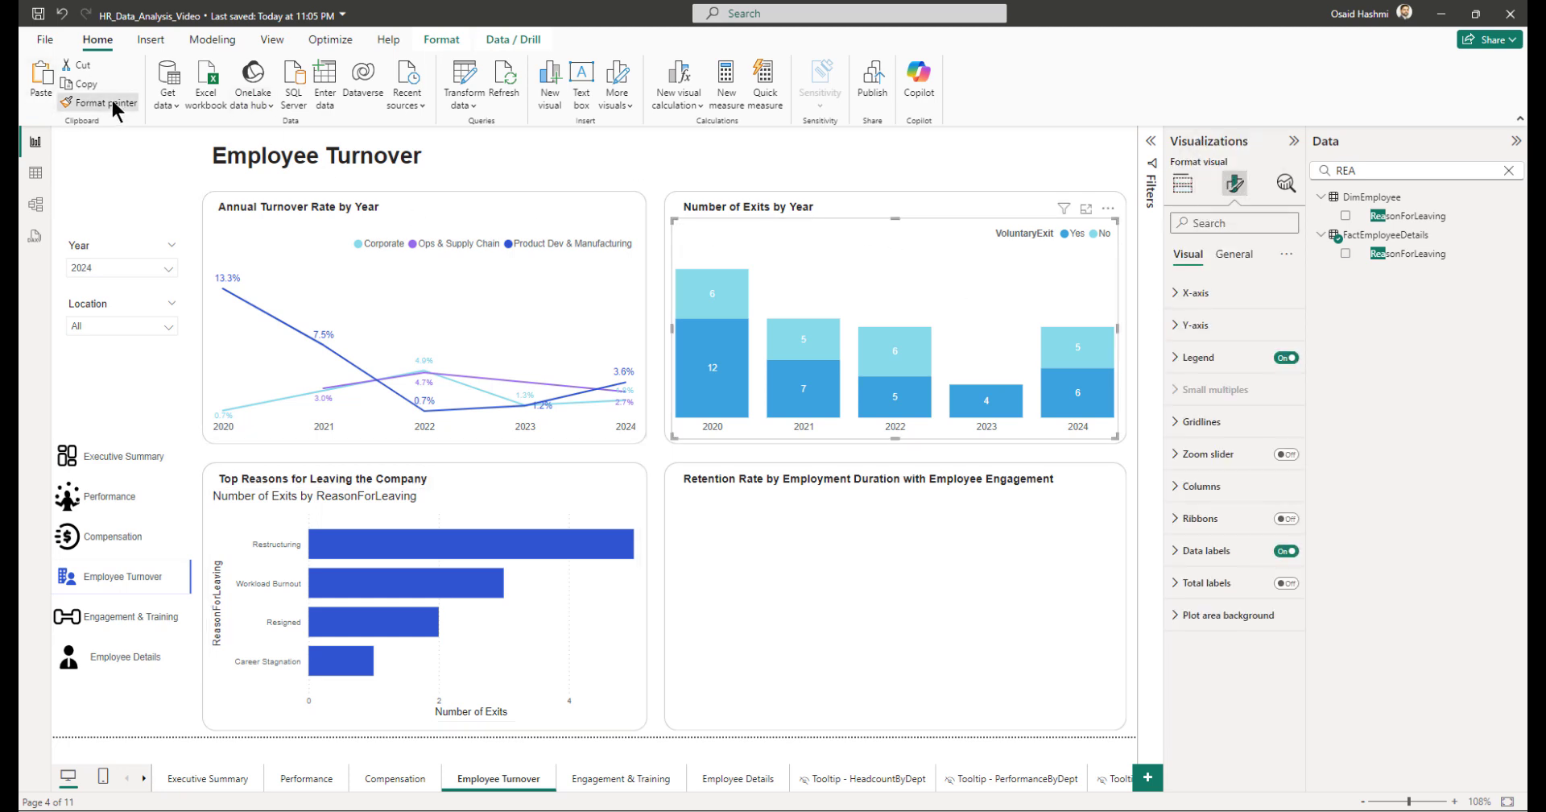
pyautogui.click(544, 640)
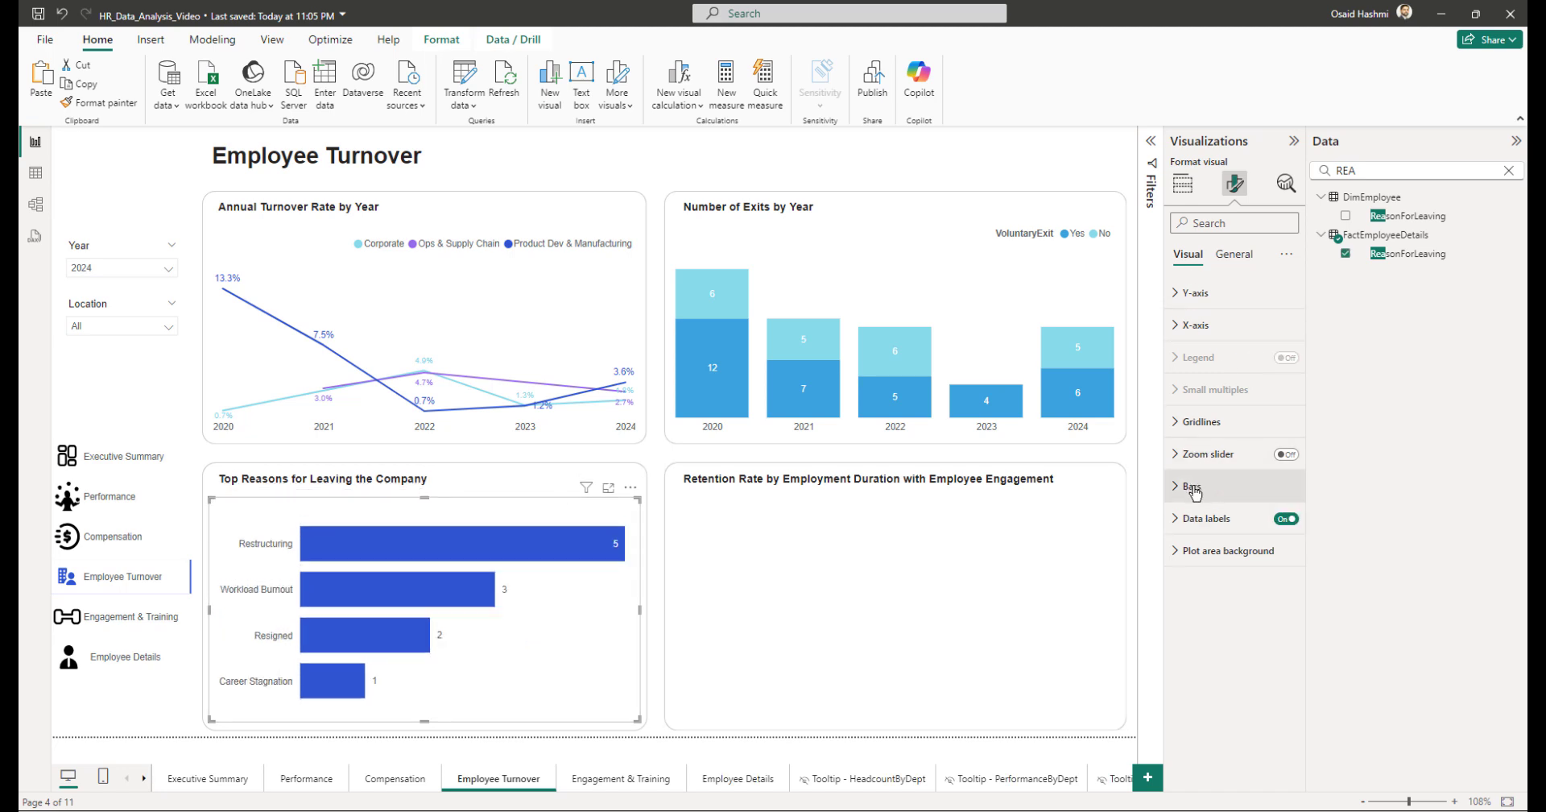
# Step: Change the bars in the Top Reasons for Leaving chart to the medium blue theme color
pyautogui.click(1192, 486)
pyautogui.click(1207, 642)
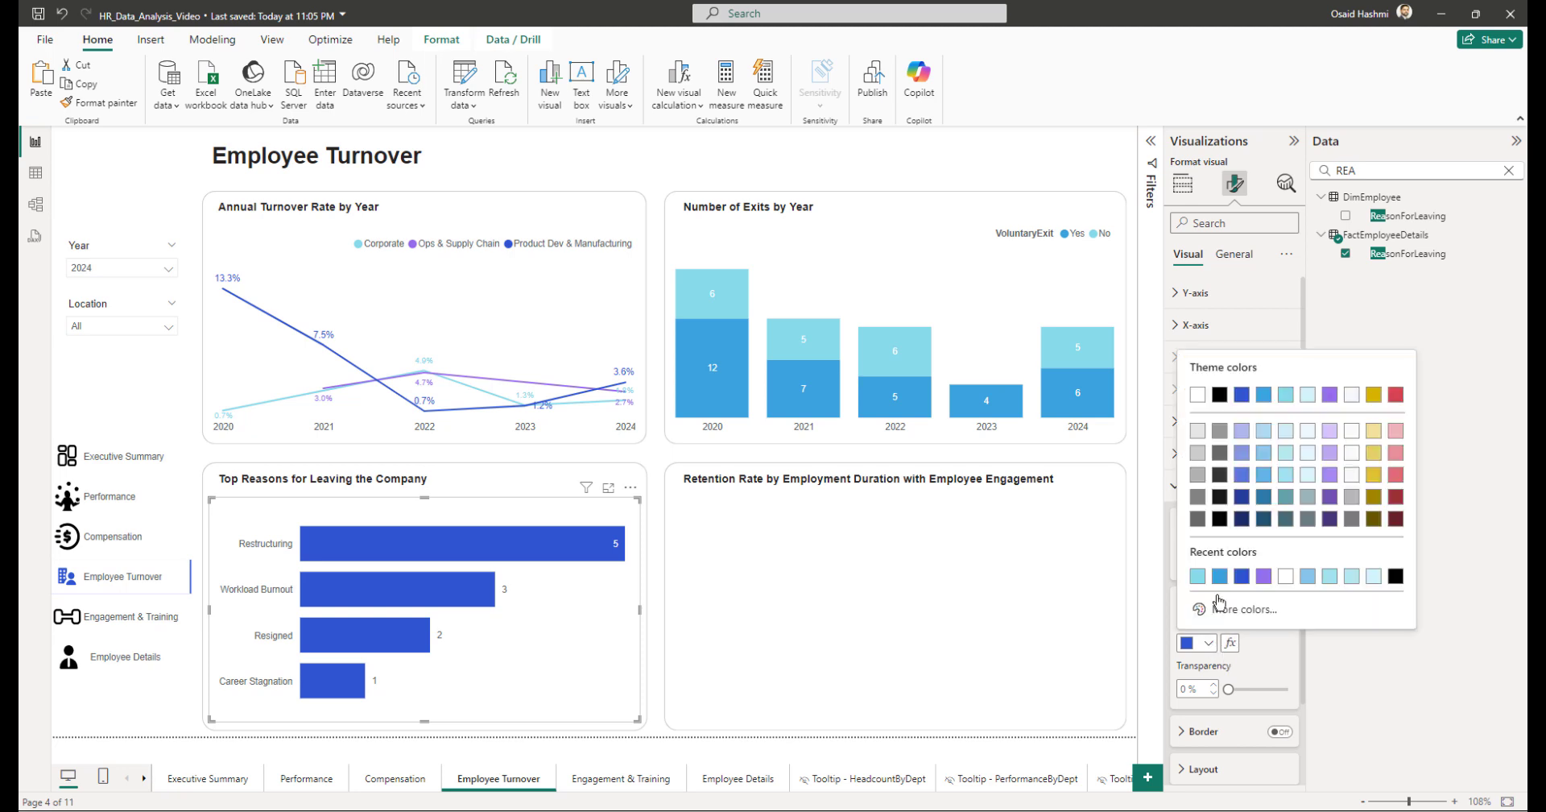
pyautogui.click(1263, 394)
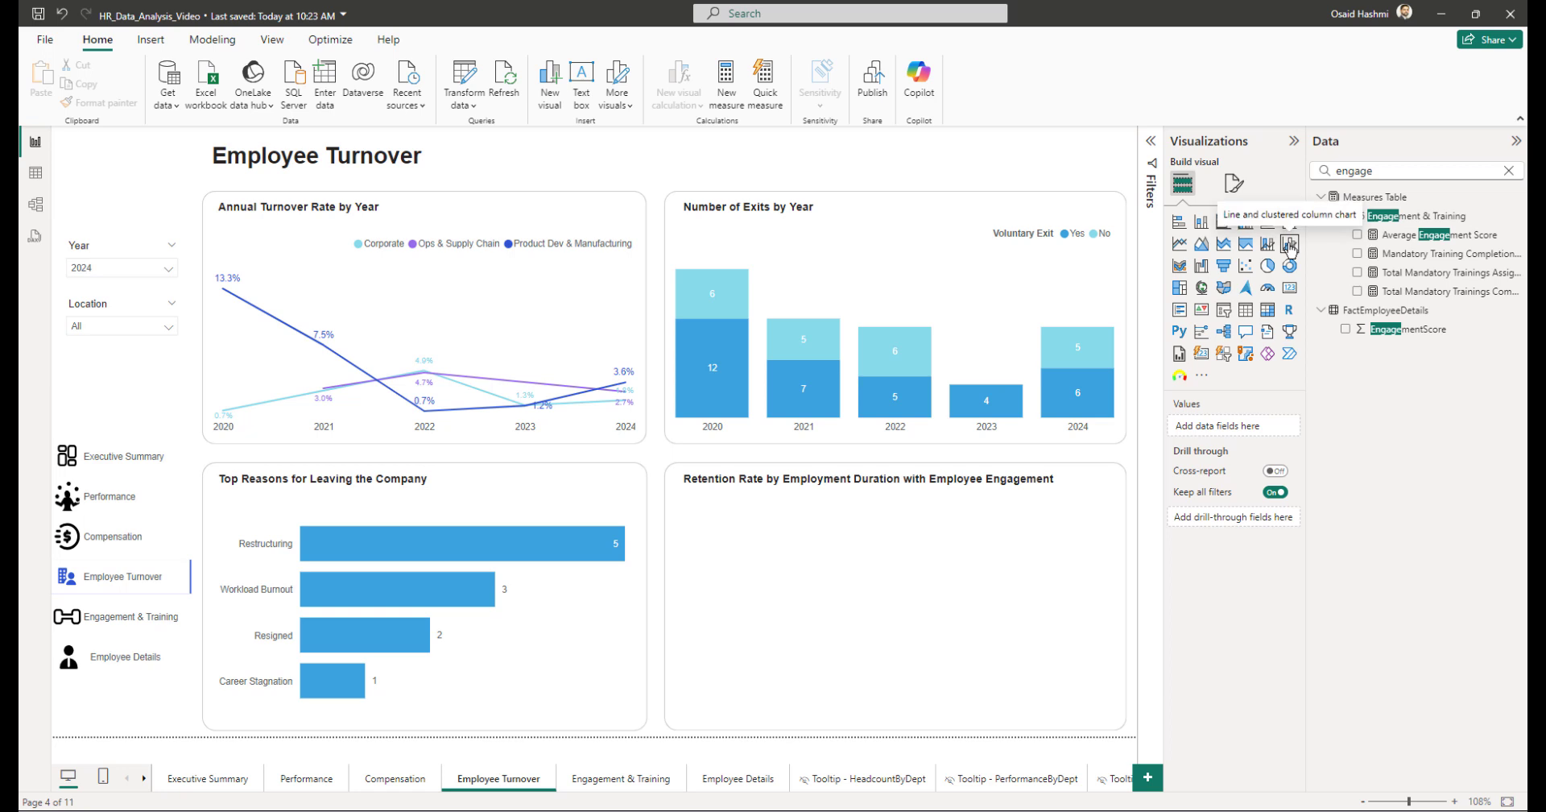
# Step: Add a line and clustered column chart under Retention Rate by Employment Duration with EmploymentDurationGroup (yrs) on the X-axis
pyautogui.click(1289, 244)
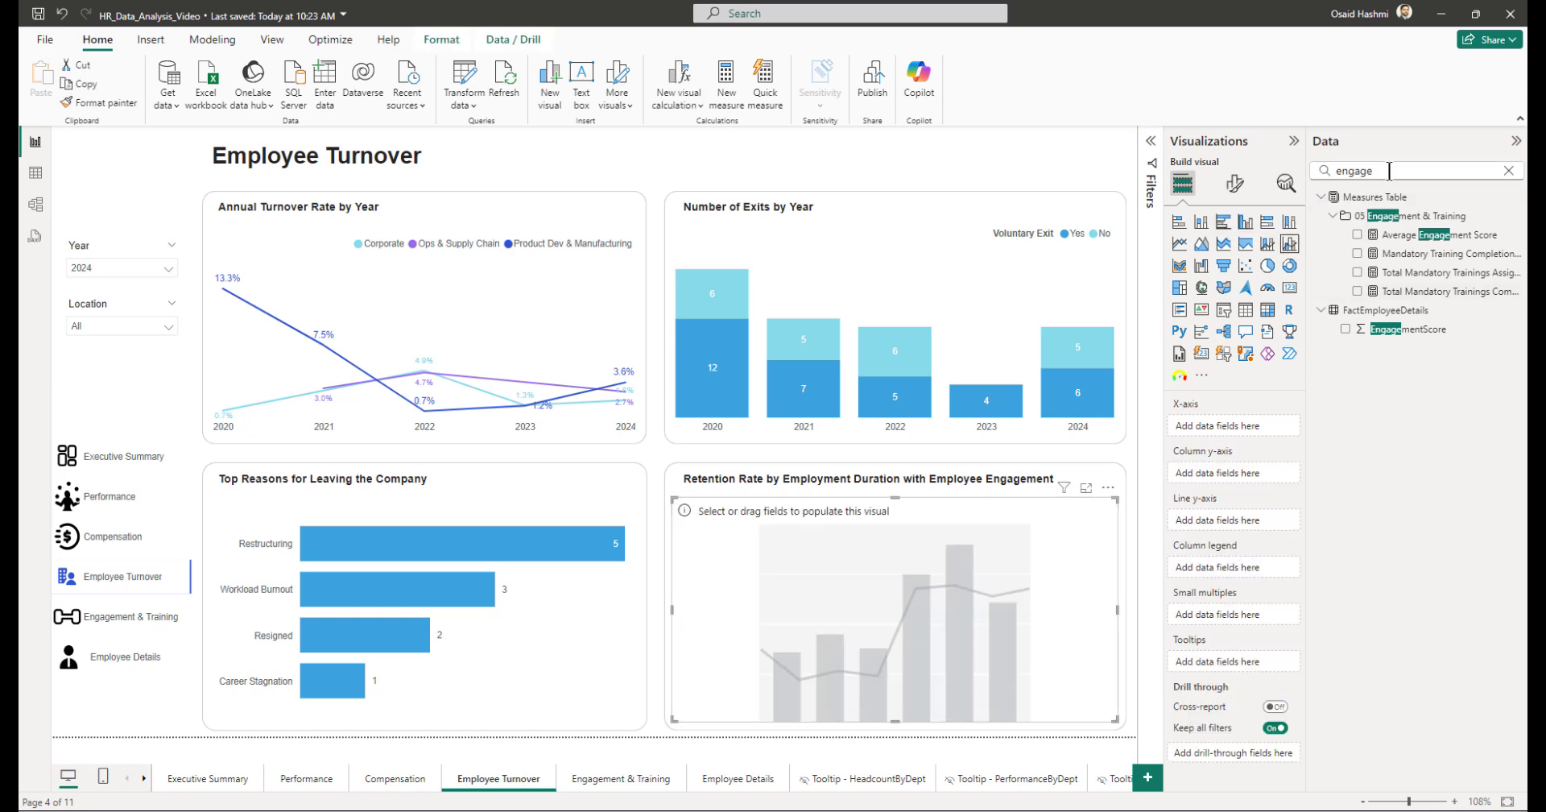
pyautogui.doubleClick(1388, 170)
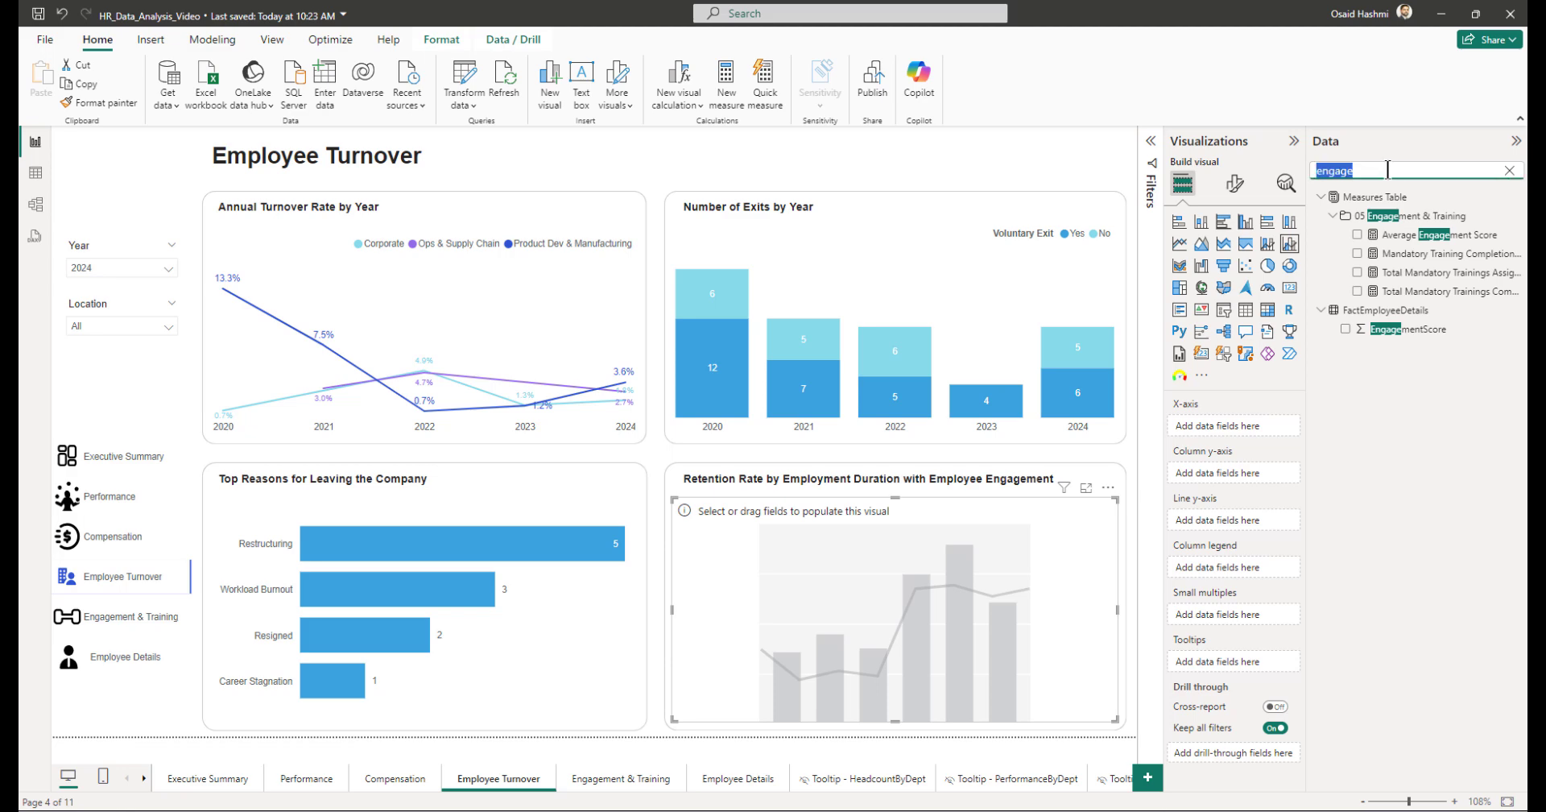
pyautogui.write('employmen')
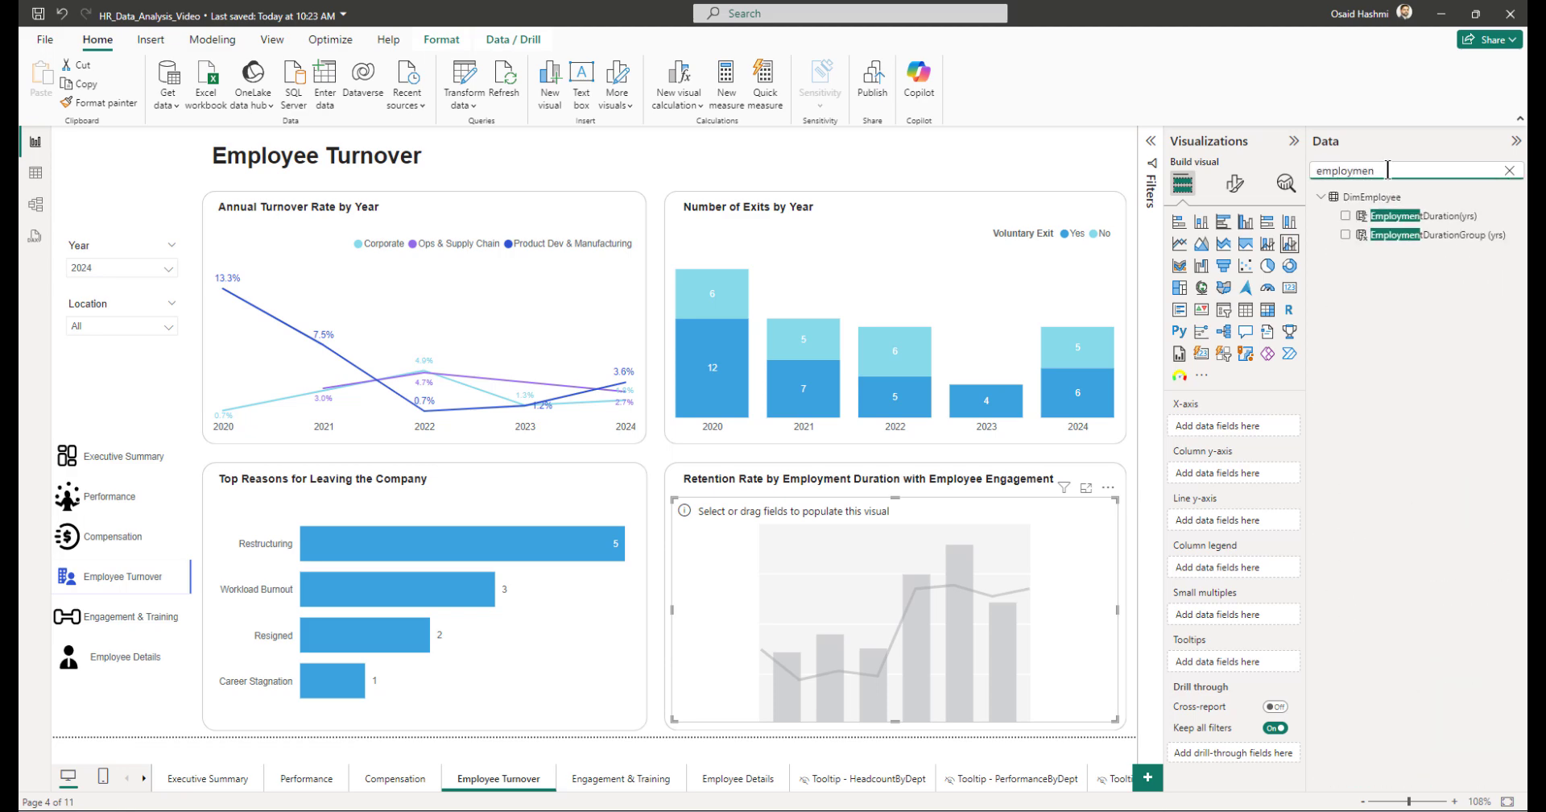
pyautogui.moveTo(1381, 241); pyautogui.dragTo(1214, 428)
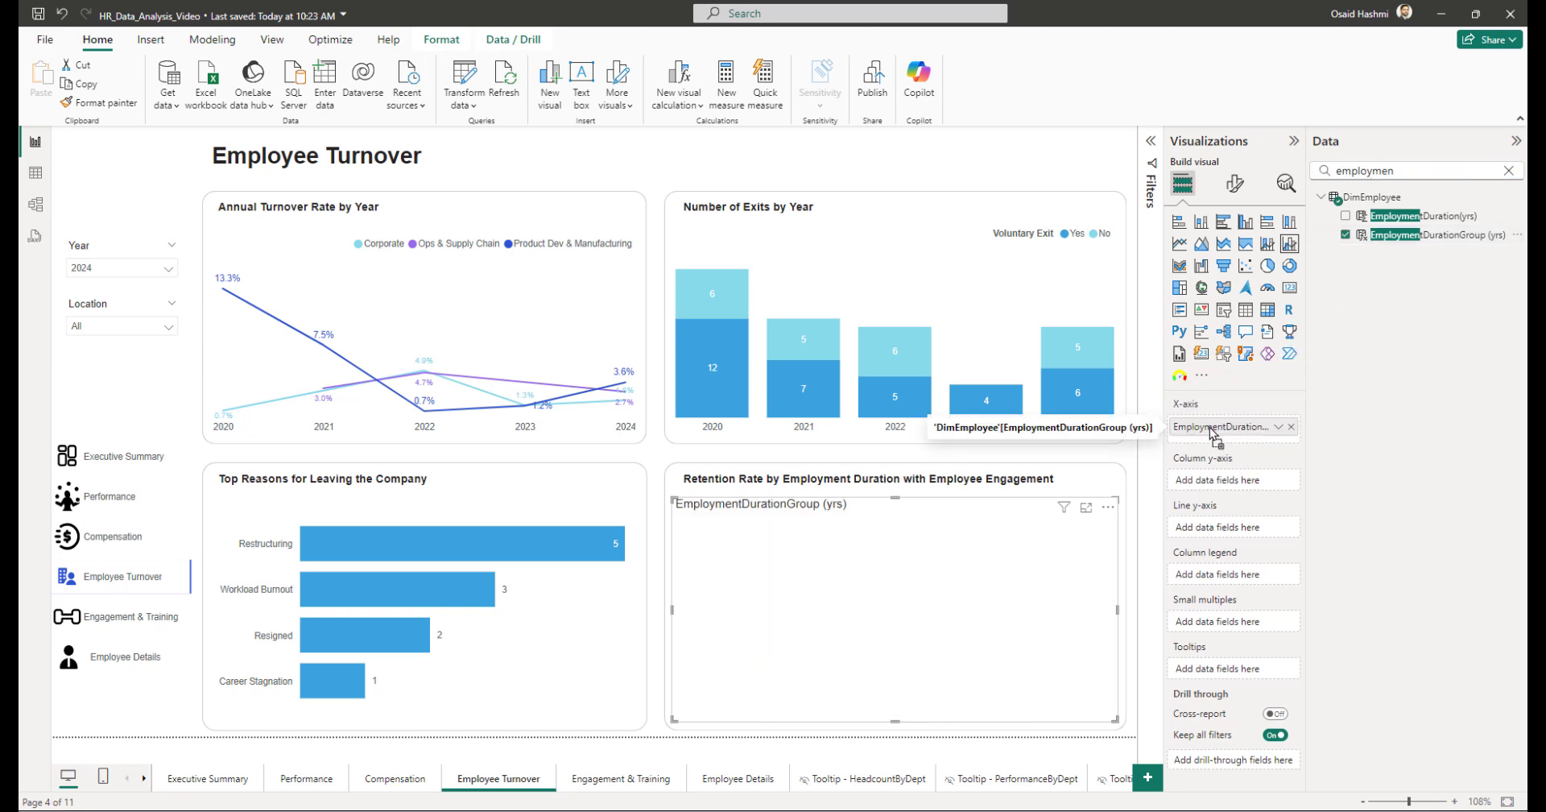
# Step: Put the Retention Rate measure on the new combo chart's column y-axis
pyautogui.doubleClick(1411, 170)
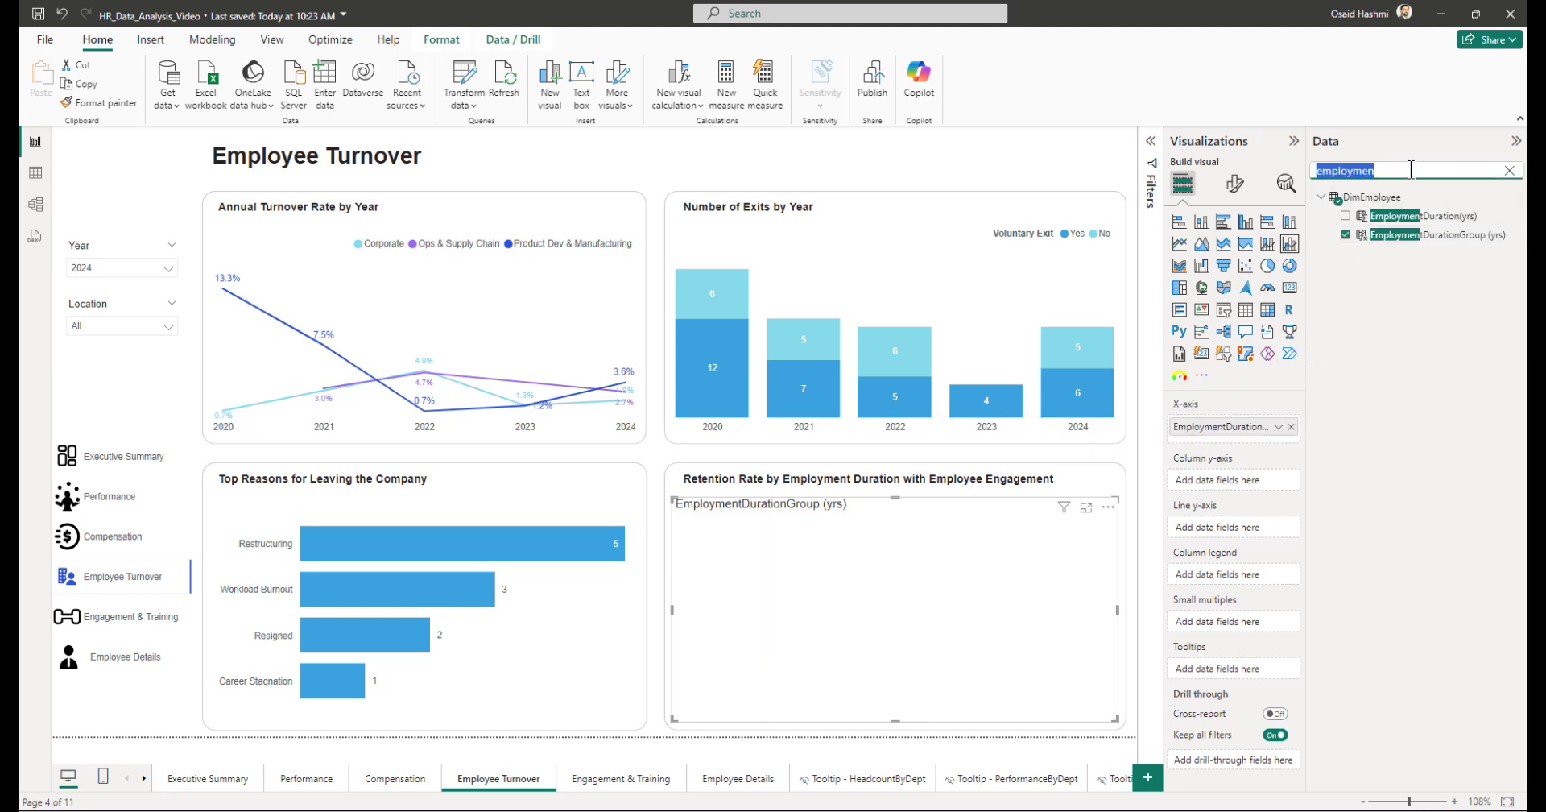
pyautogui.write('retention')
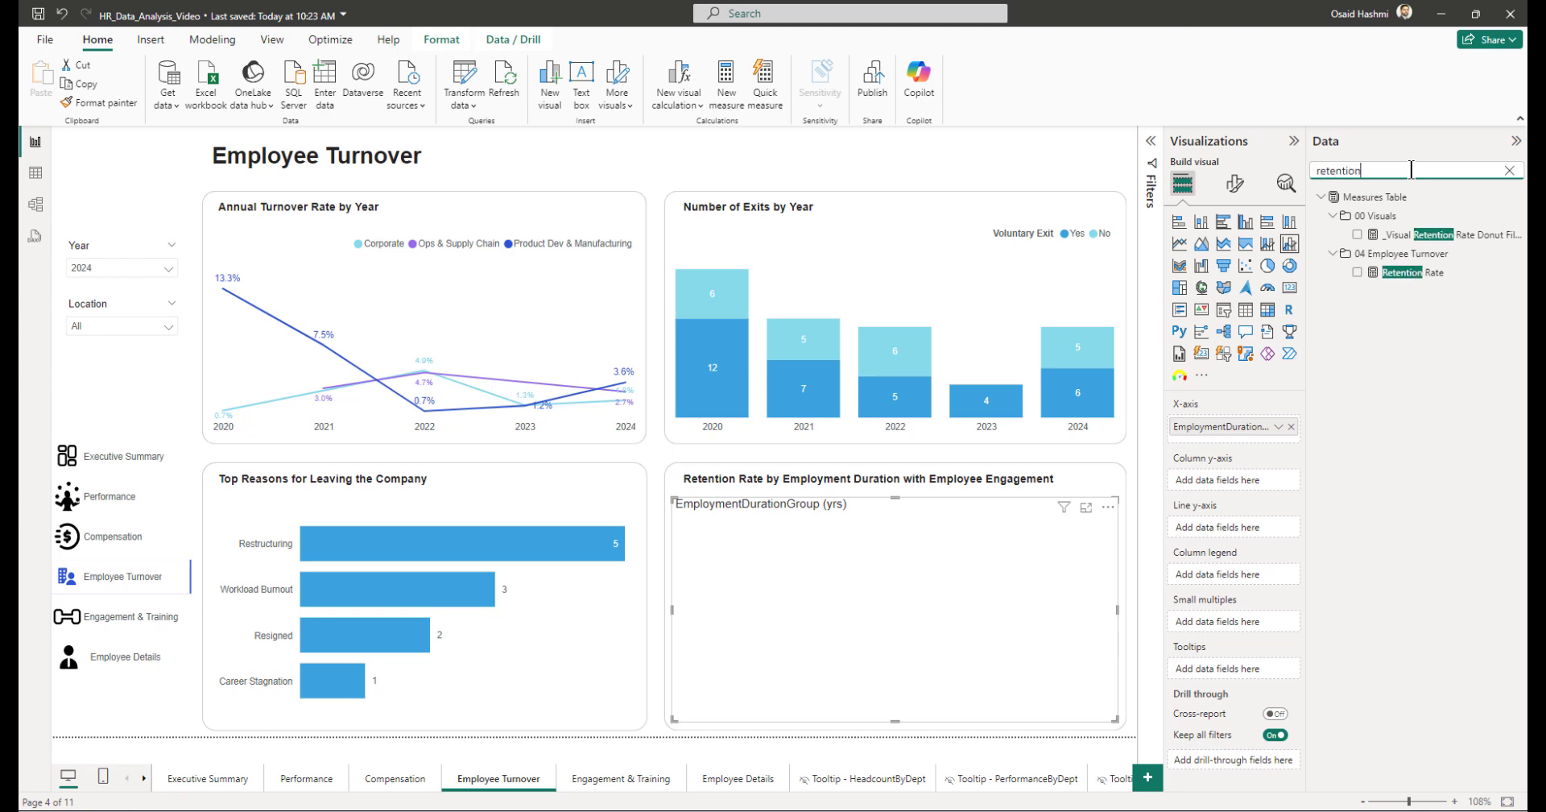
pyautogui.moveTo(1405, 274); pyautogui.dragTo(1212, 482)
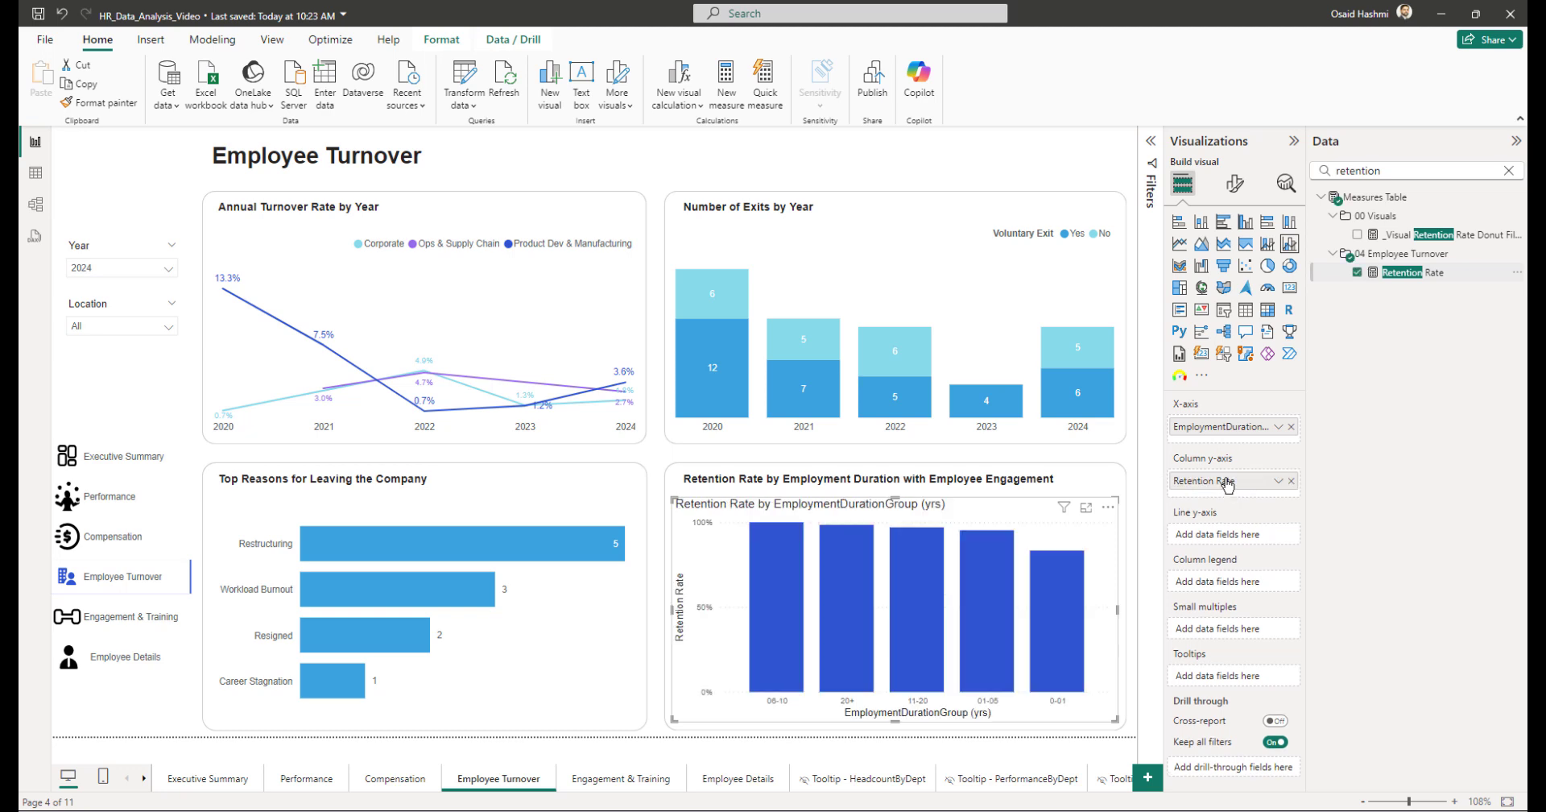
# Step: Sort the retention chart's axis by EmploymentDurationGroup (yrs) in ascending order
pyautogui.click(1108, 506)
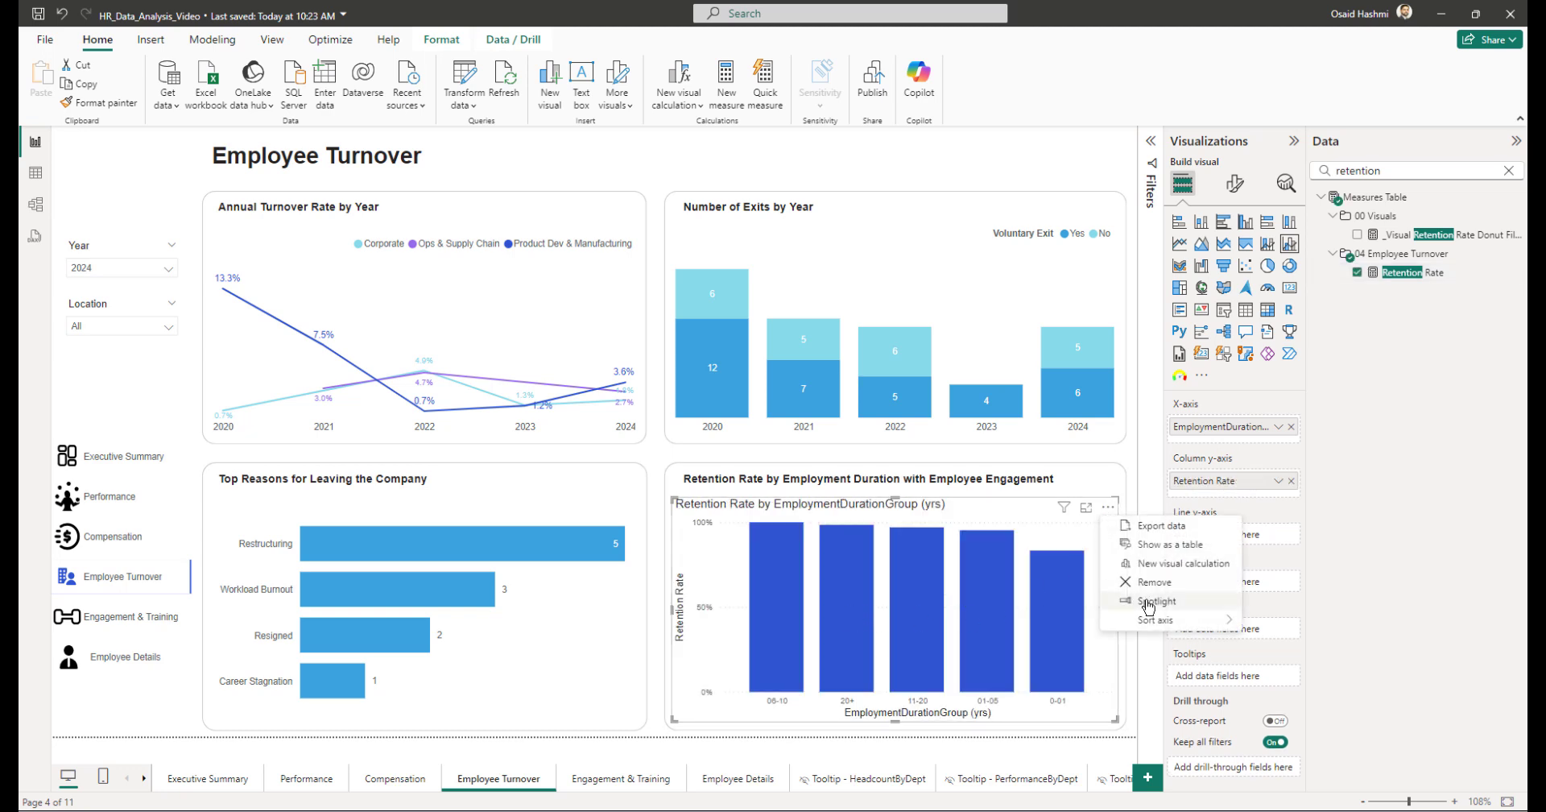
pyautogui.moveTo(1177, 619)
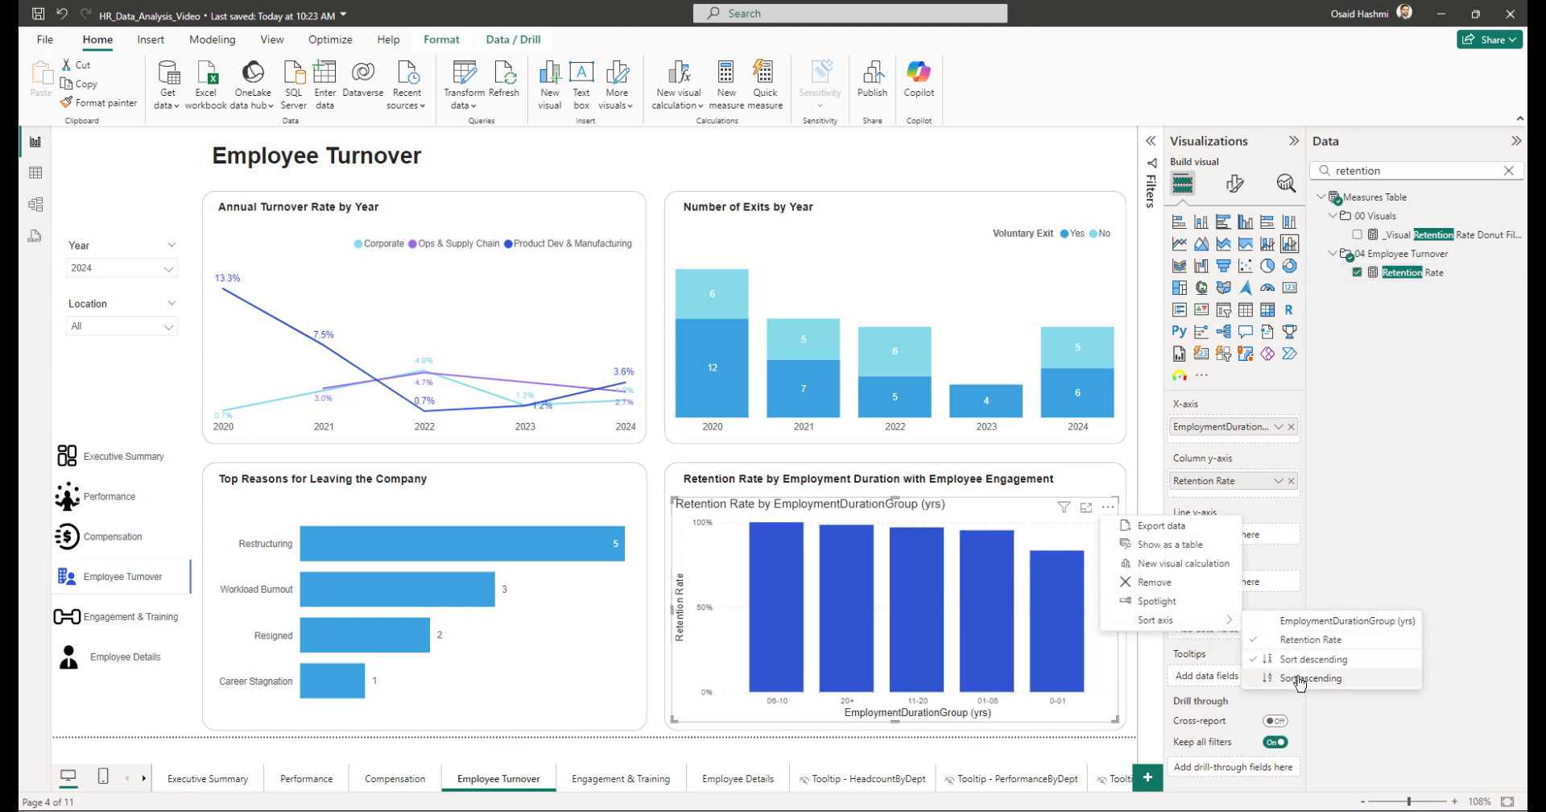
pyautogui.click(1305, 626)
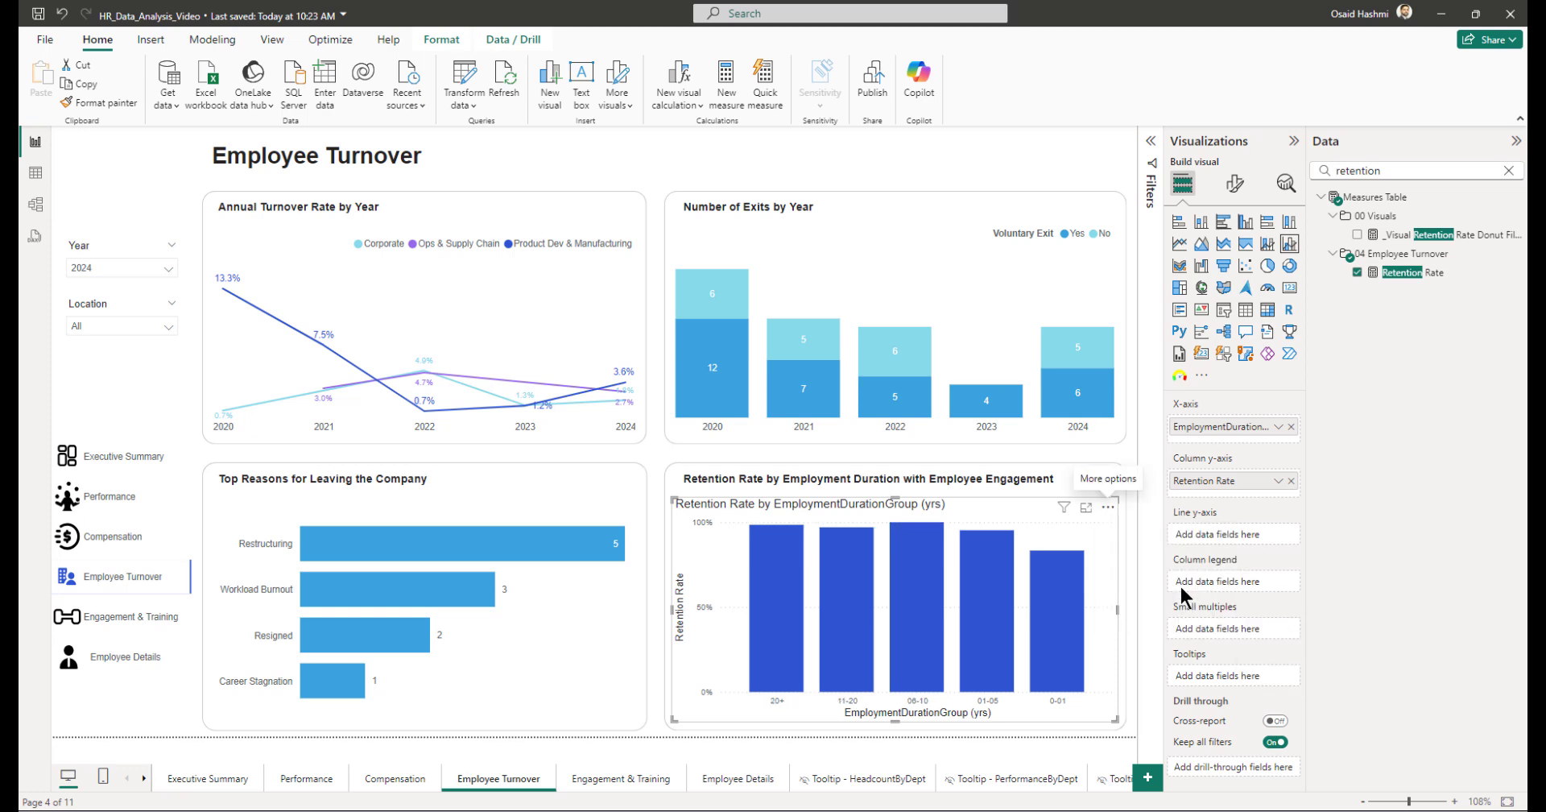
pyautogui.click(1108, 507)
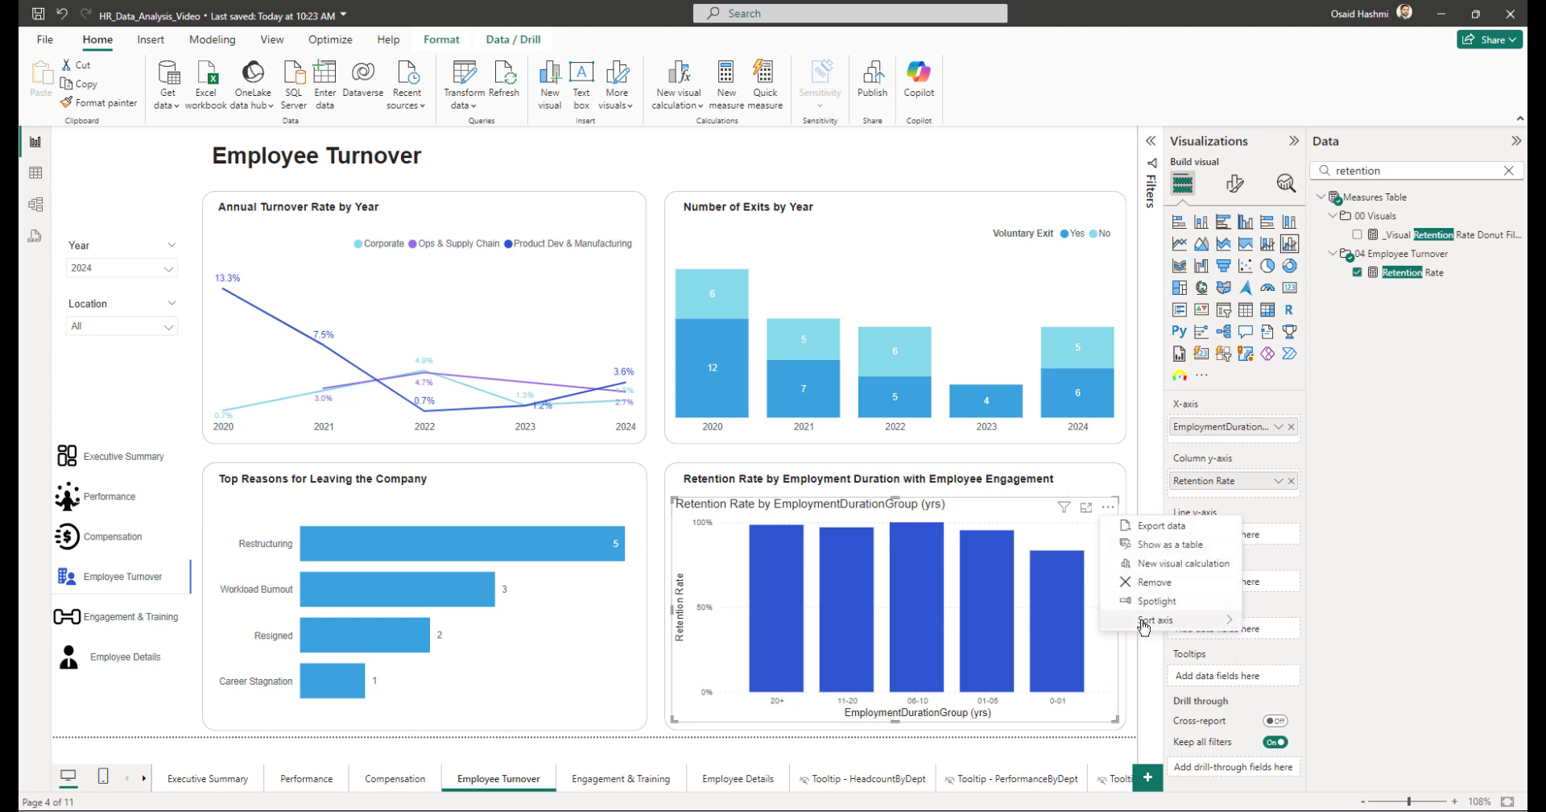
pyautogui.moveTo(1192, 619)
pyautogui.click(1311, 677)
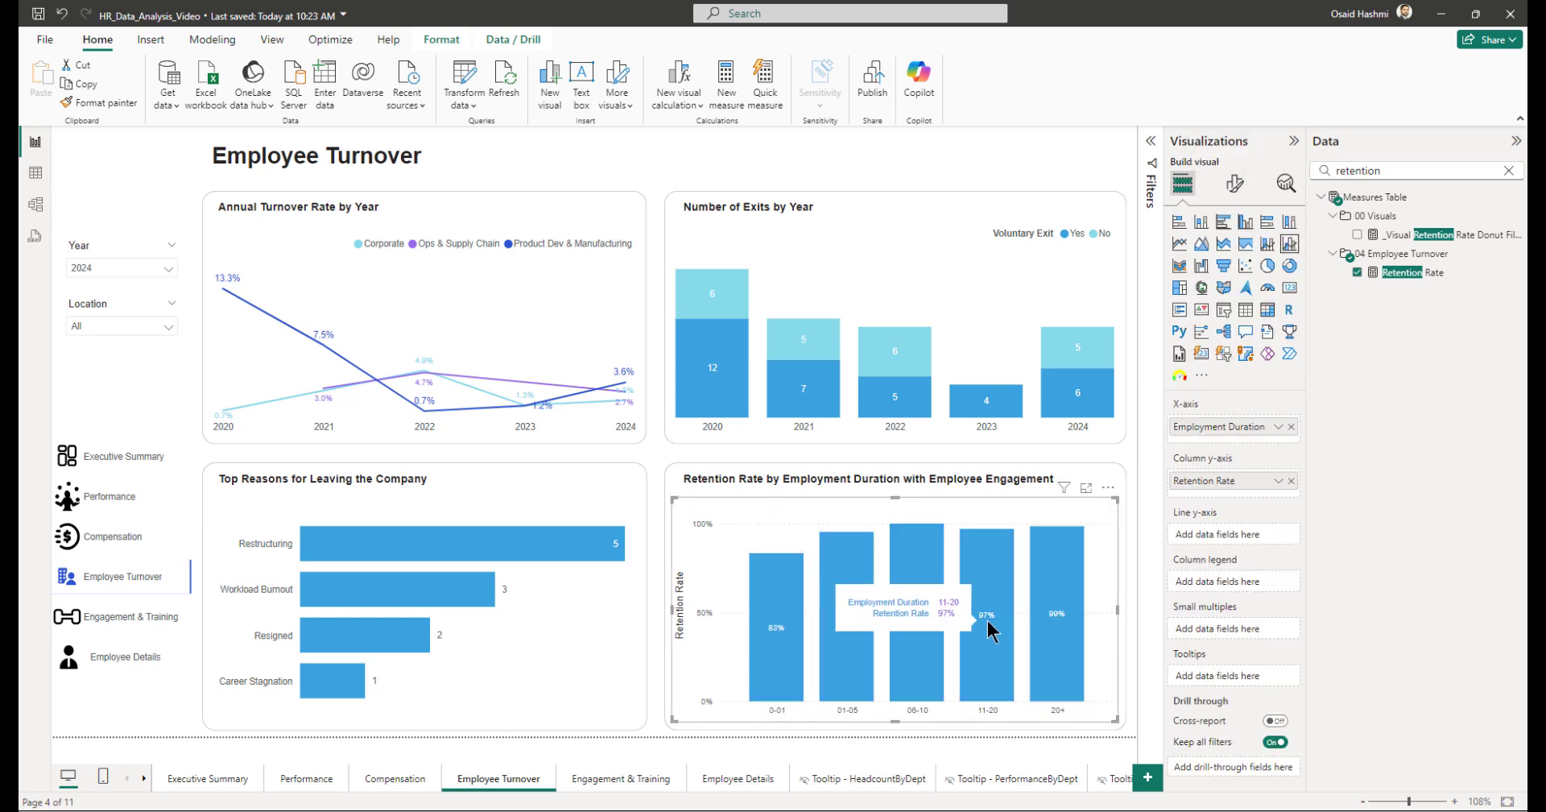
# Step: Put the Average Engagement Score measure on the retention chart's line y-axis
pyautogui.doubleClick(1388, 171)
pyautogui.write('ave')
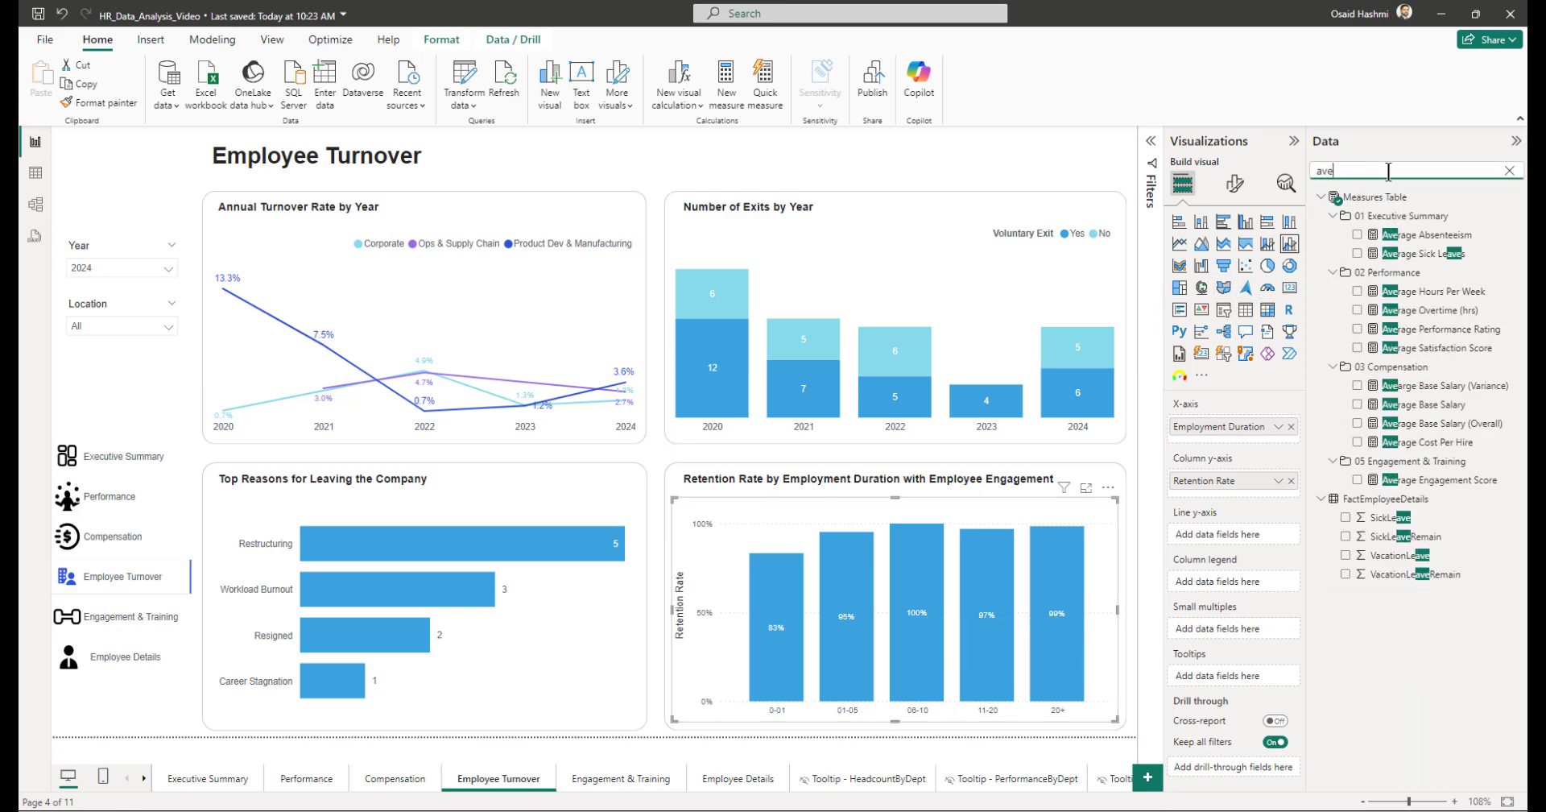
pyautogui.write('rage eng')
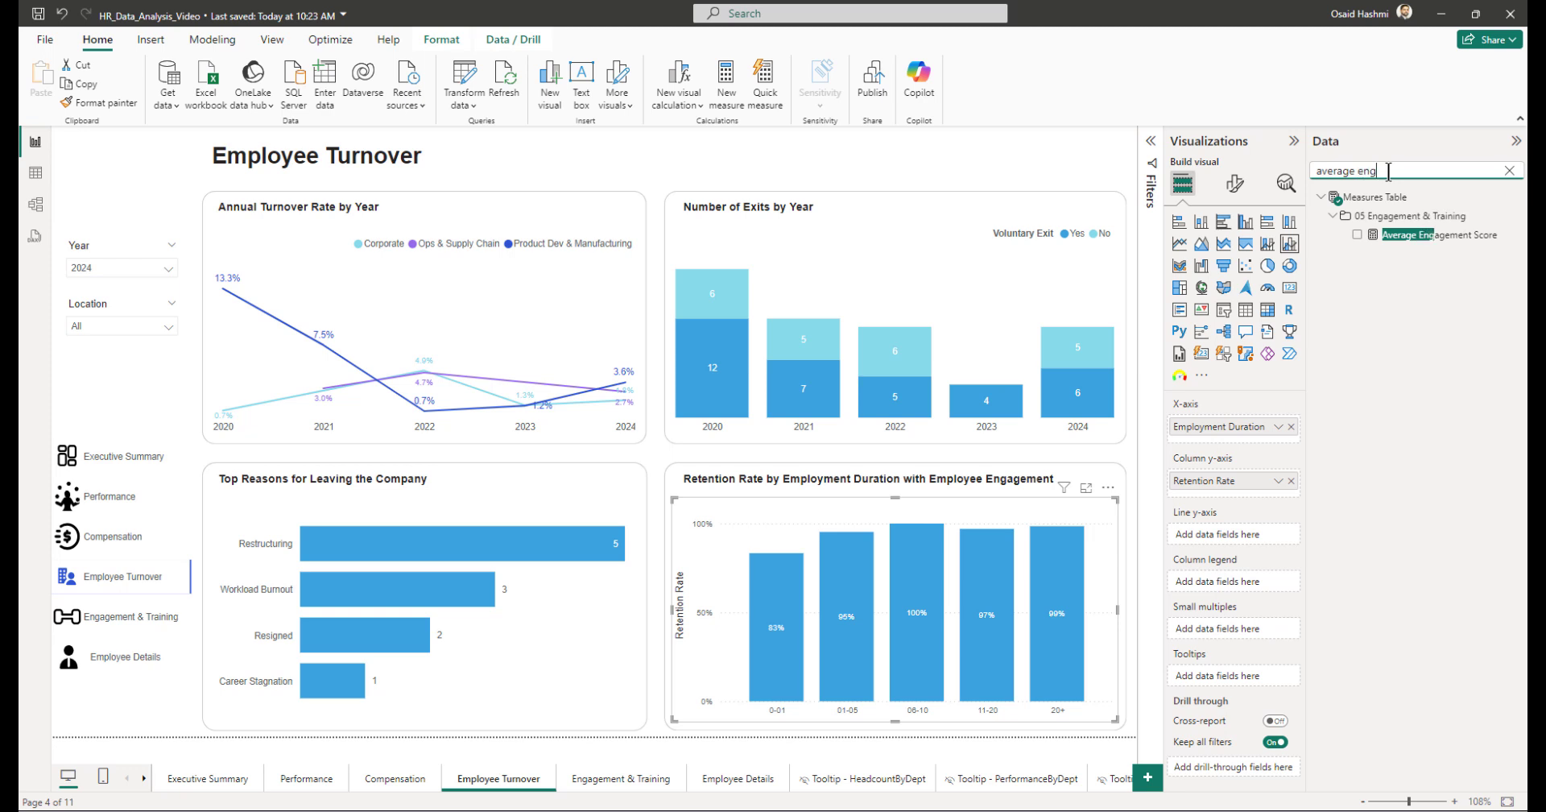
pyautogui.moveTo(1425, 235); pyautogui.dragTo(1155, 535)
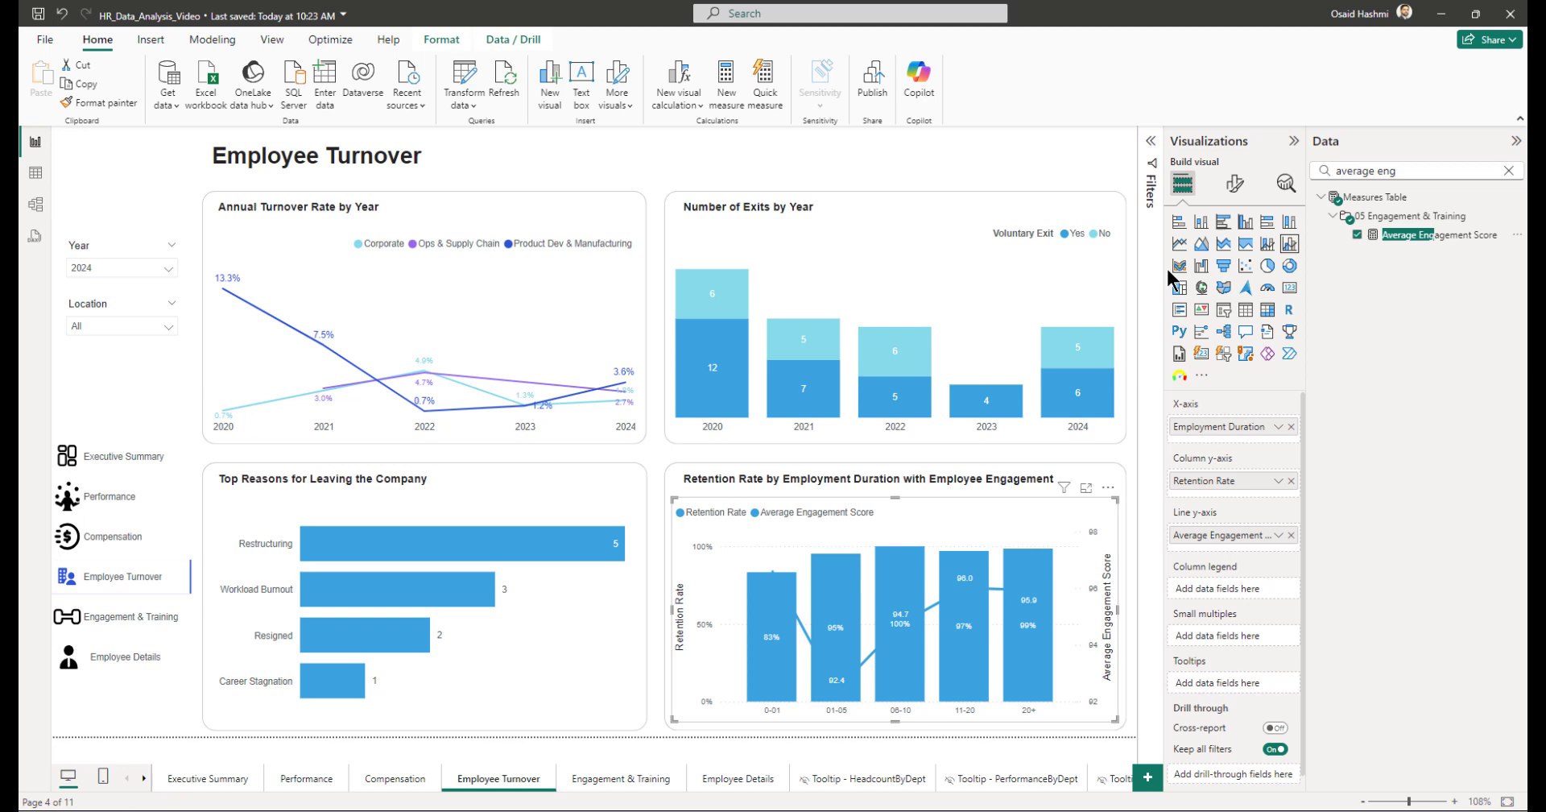
# Step: Color the retention chart's Average Engagement Score line light blue
pyautogui.click(1234, 185)
pyautogui.click(1195, 551)
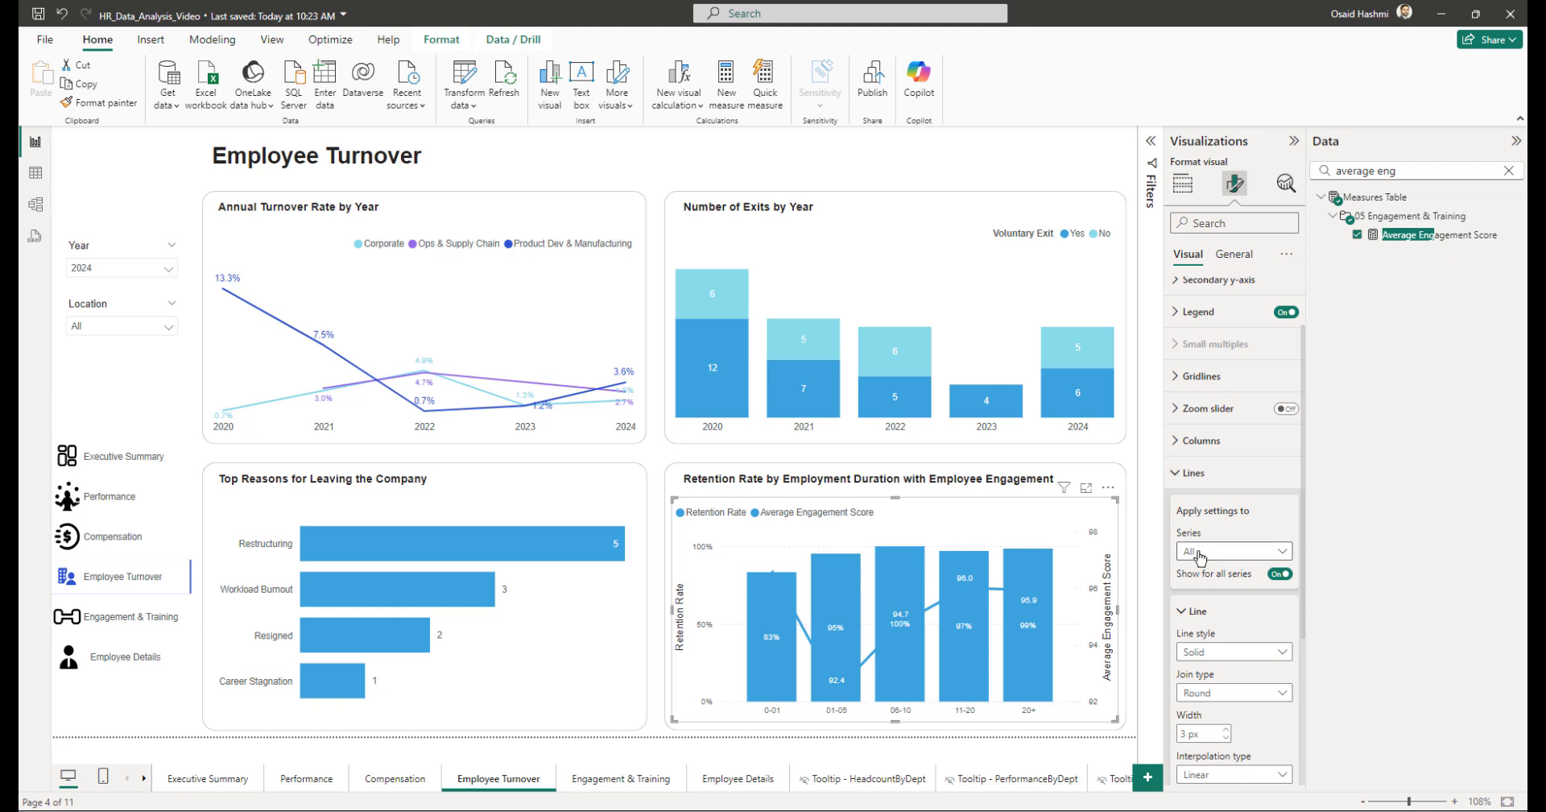
pyautogui.scroll(-3, 1204, 567)
pyautogui.click(1204, 576)
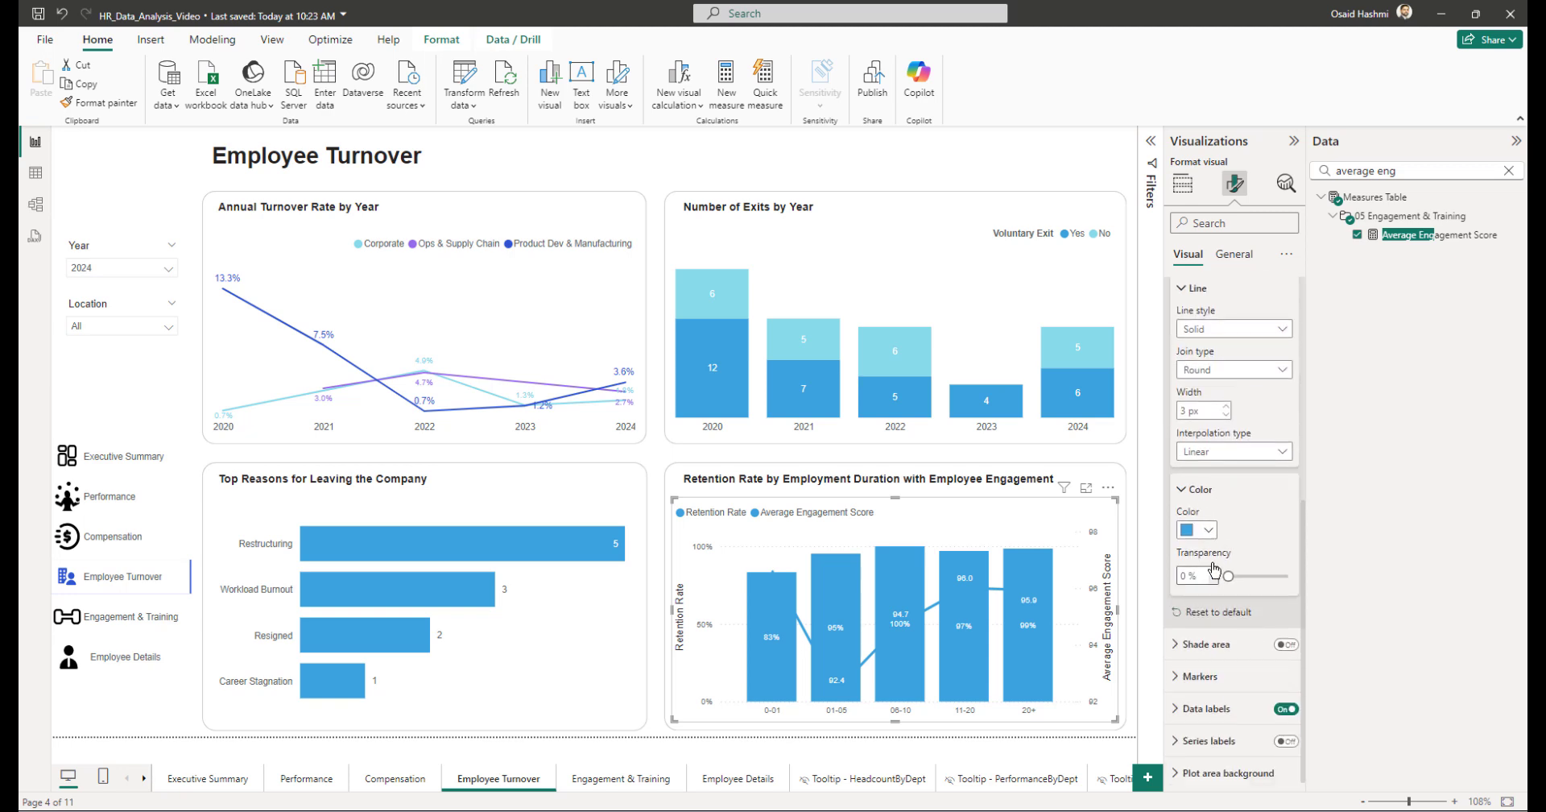
pyautogui.click(1199, 526)
pyautogui.click(1286, 282)
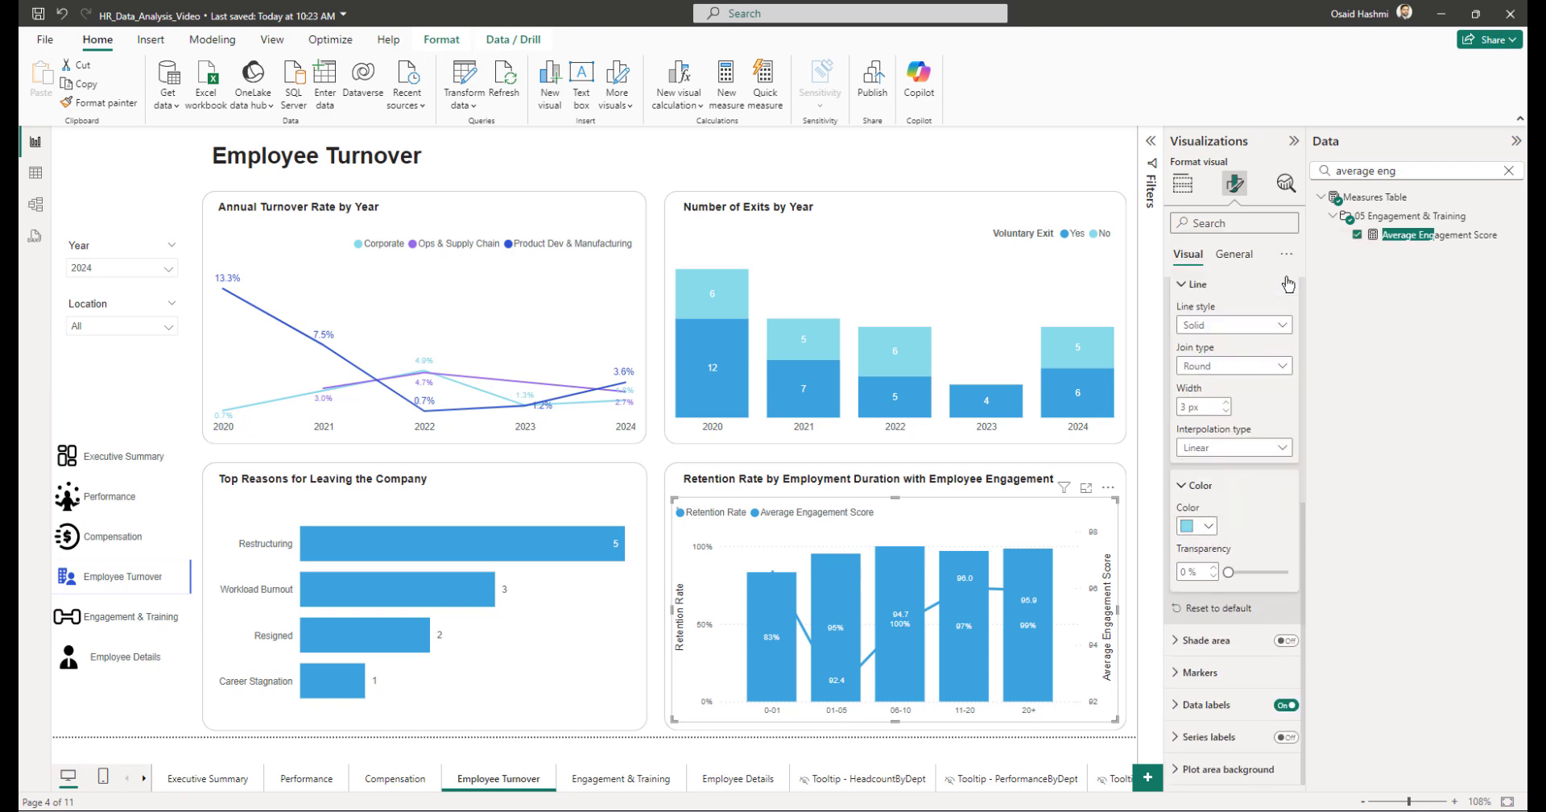
# Step: Show markers for all categories on the engagement score line and set their shape to a dash
pyautogui.click(1199, 671)
pyautogui.scroll(-3, 1240, 564)
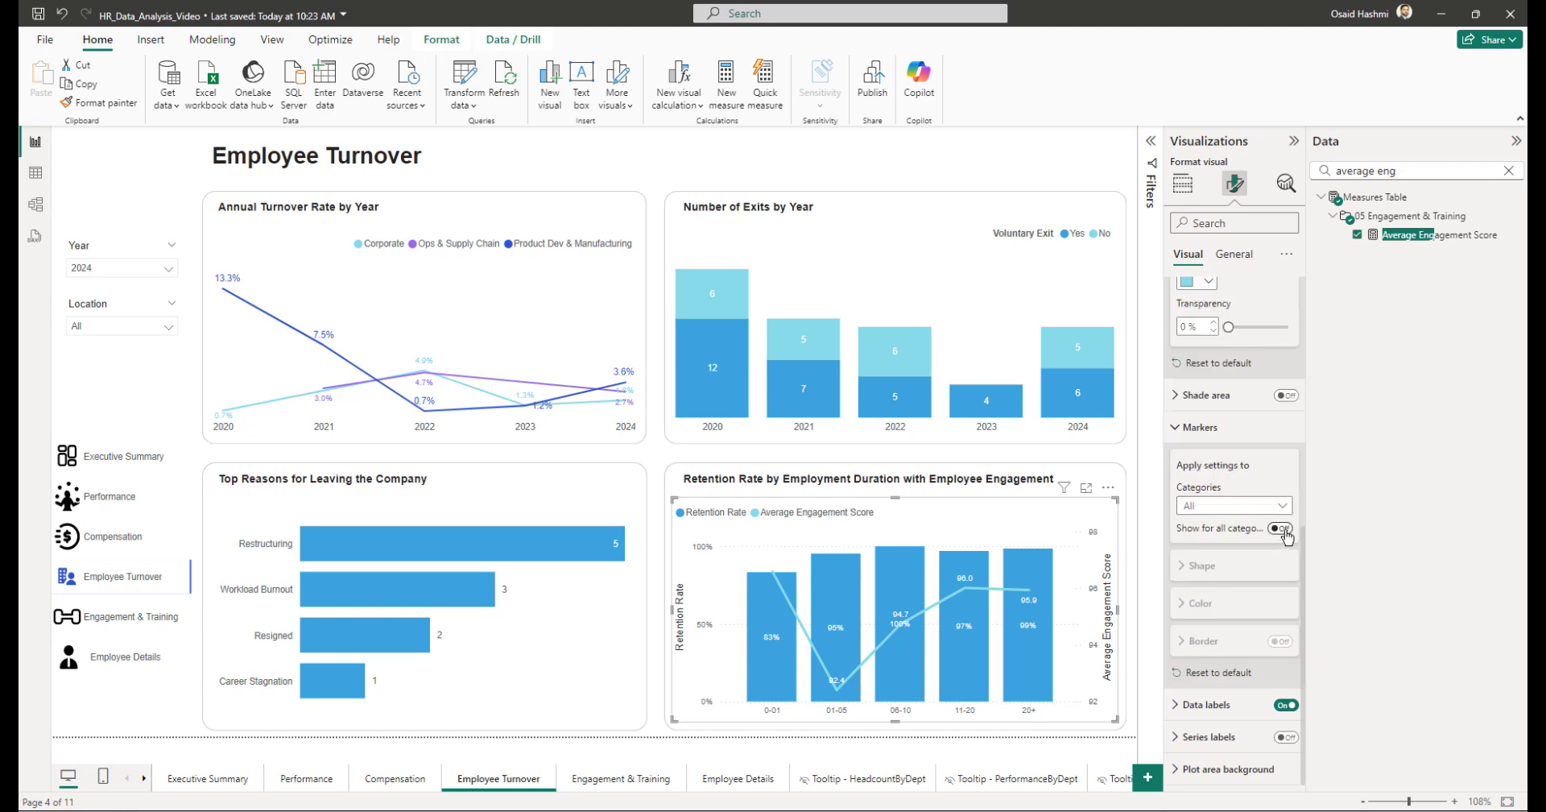
pyautogui.click(1280, 528)
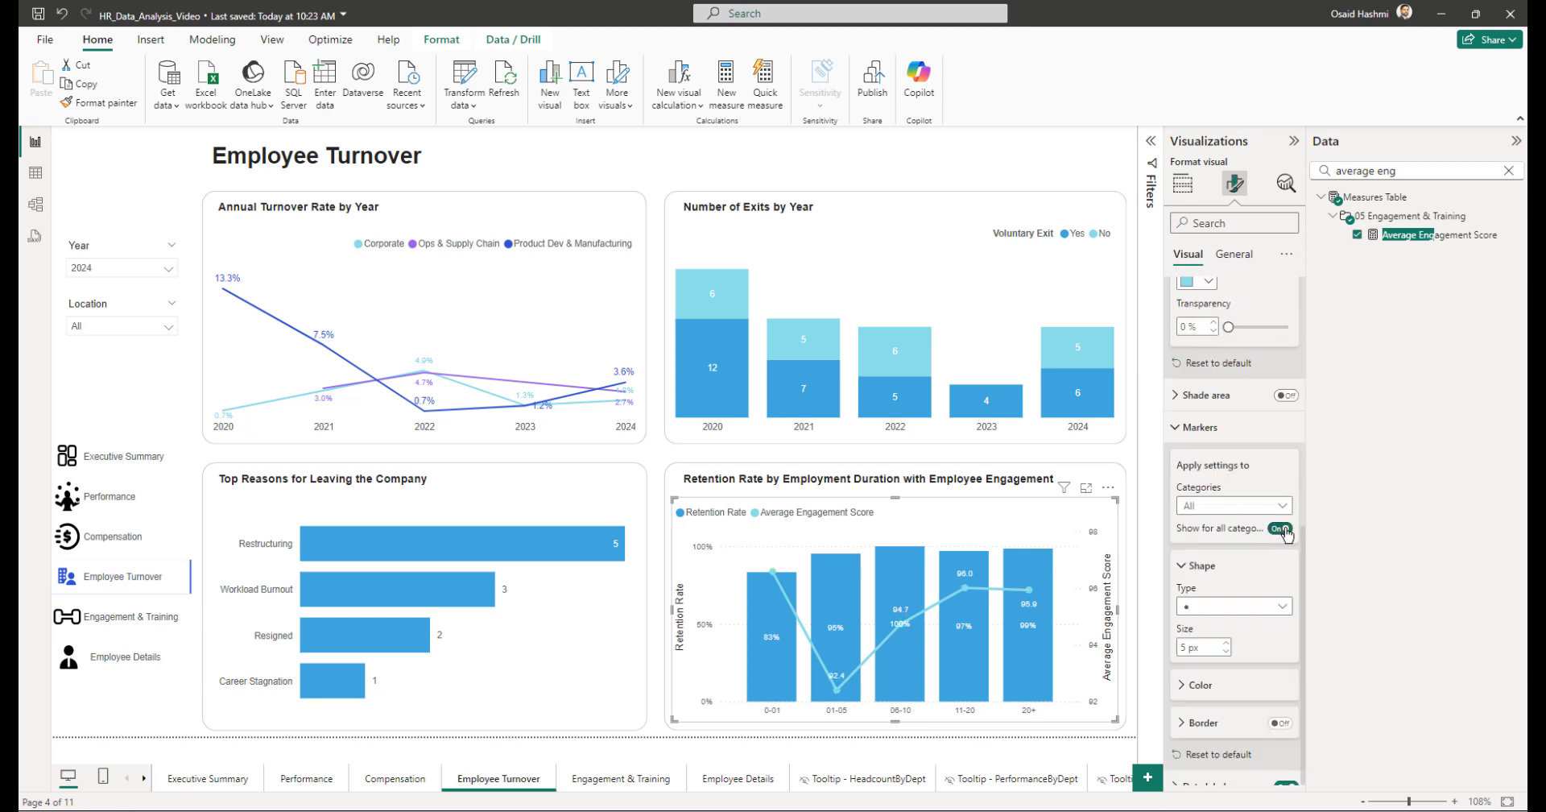
pyautogui.click(1204, 611)
pyautogui.click(1204, 742)
# Step: Set the engagement score line's width to 0 px so only its markers remain
pyautogui.scroll(-2, 1208, 595)
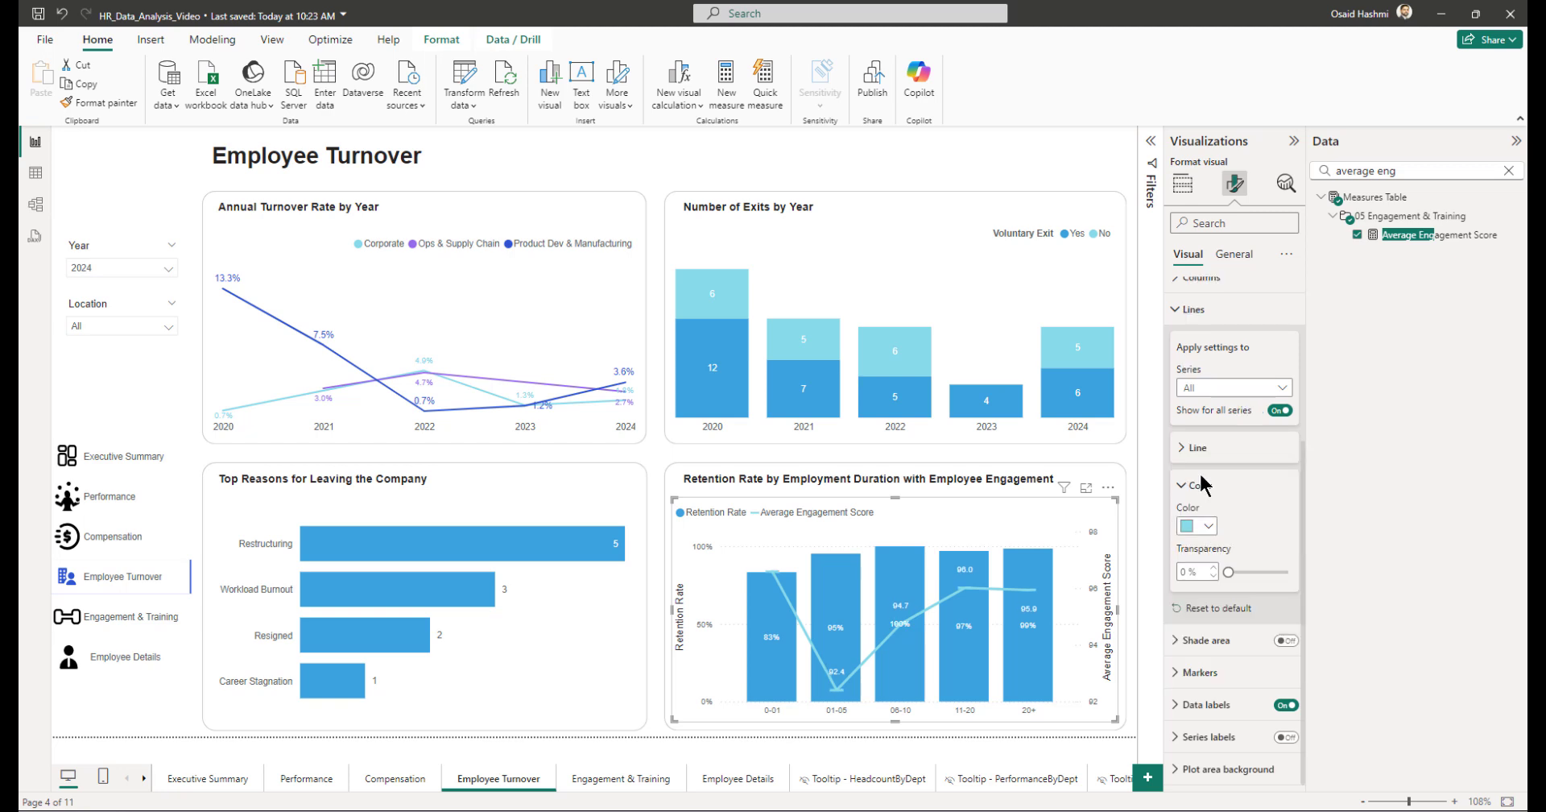
pyautogui.click(1197, 446)
pyautogui.click(1198, 570)
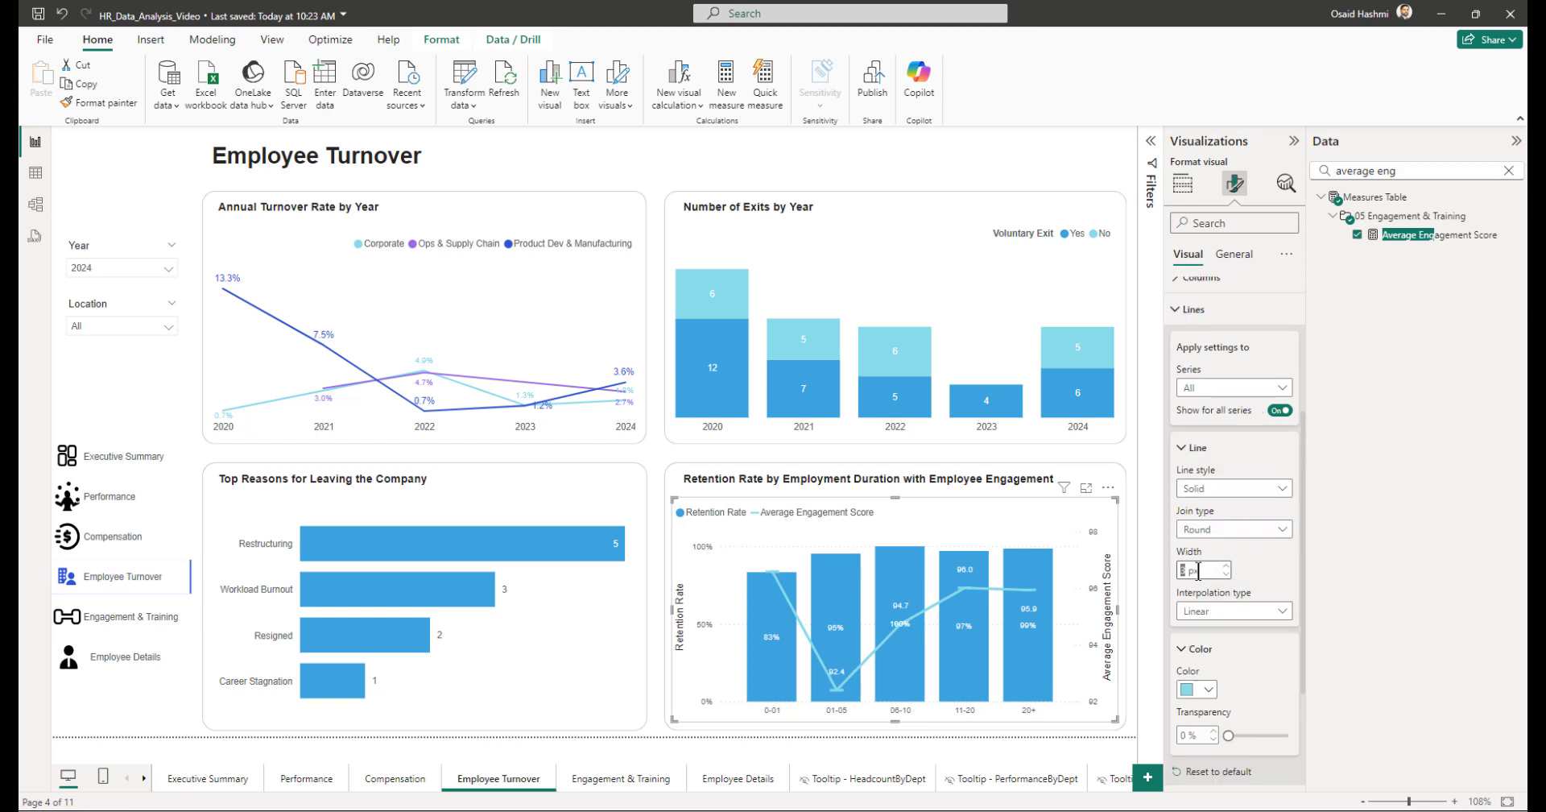
pyautogui.write('0')
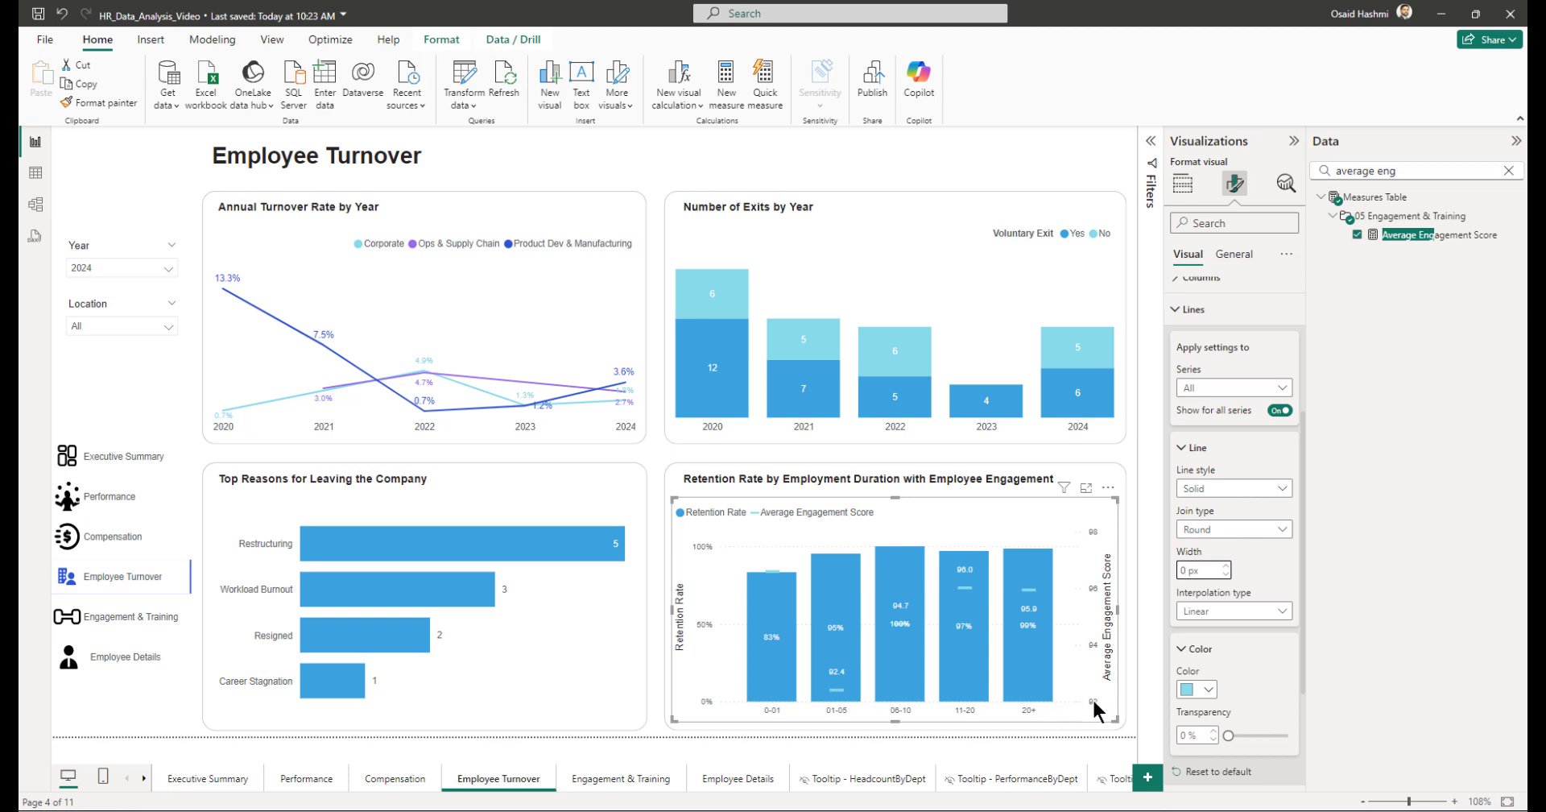
# Step: Set the retention chart's secondary y-axis range to a minimum of 0 and a maximum of 100
pyautogui.click(1238, 322)
pyautogui.click(1214, 357)
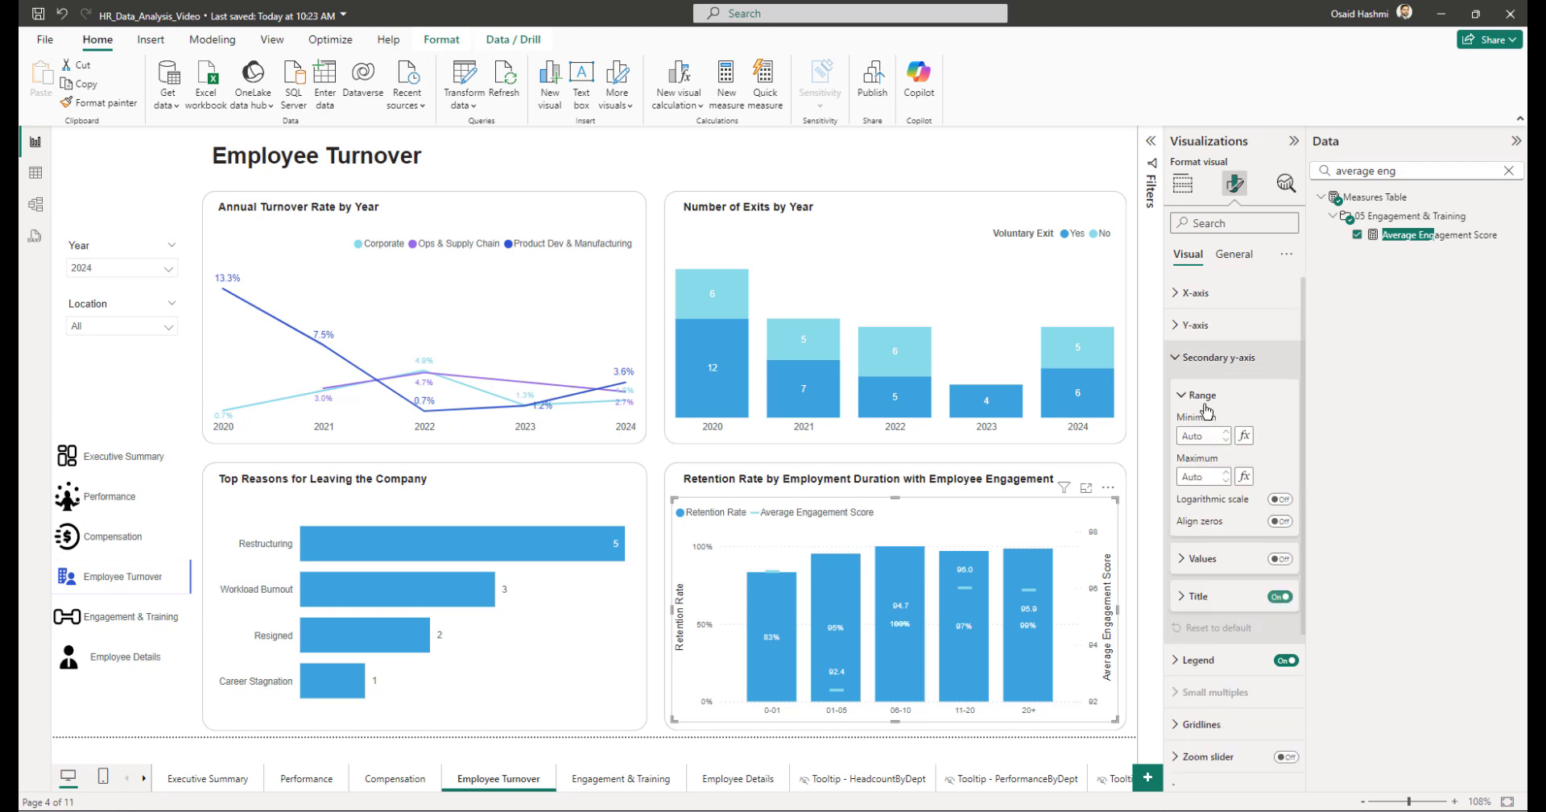
pyautogui.click(1205, 475)
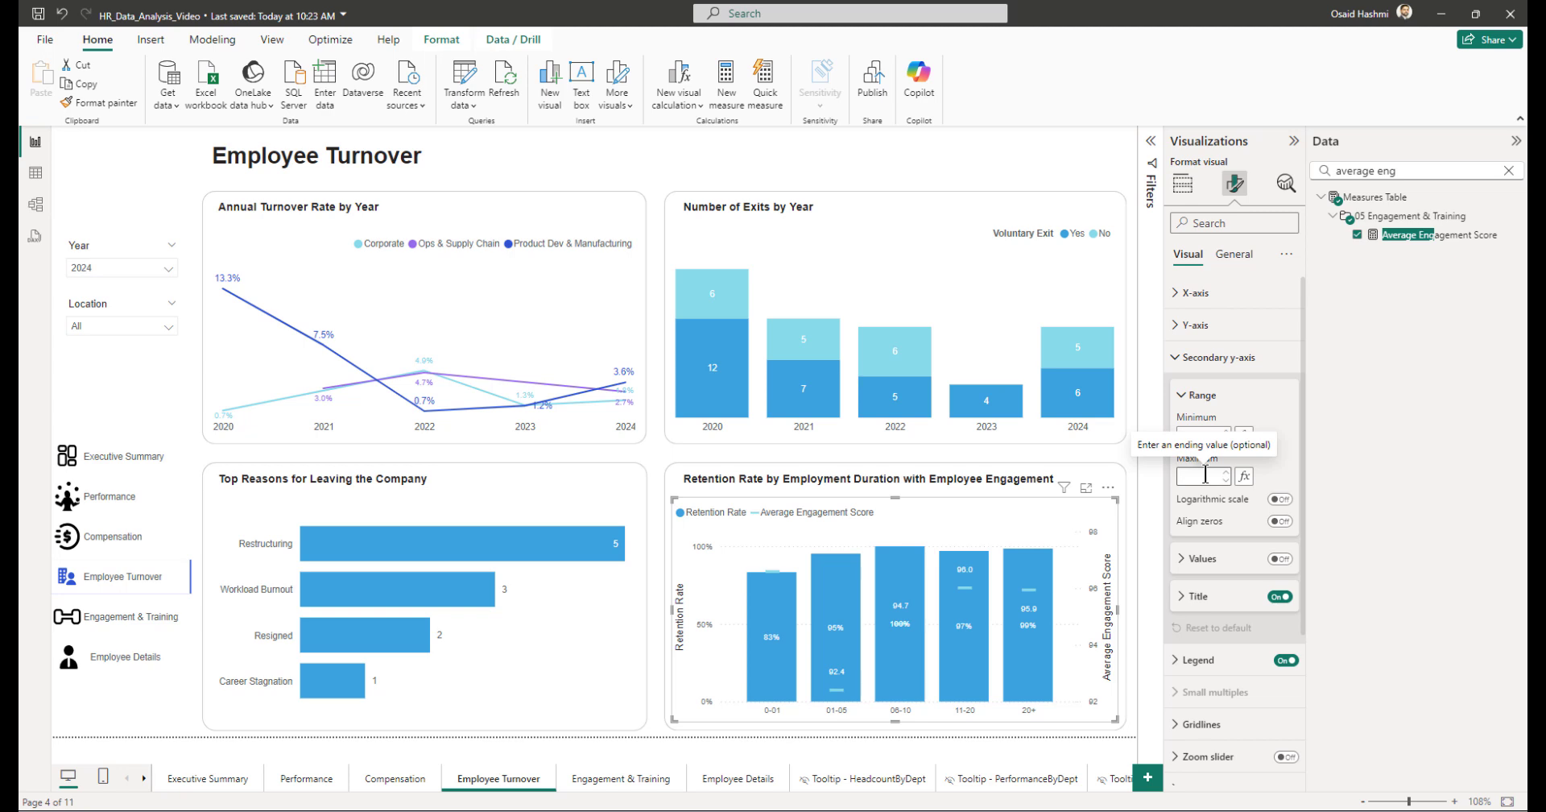
pyautogui.press('Return')
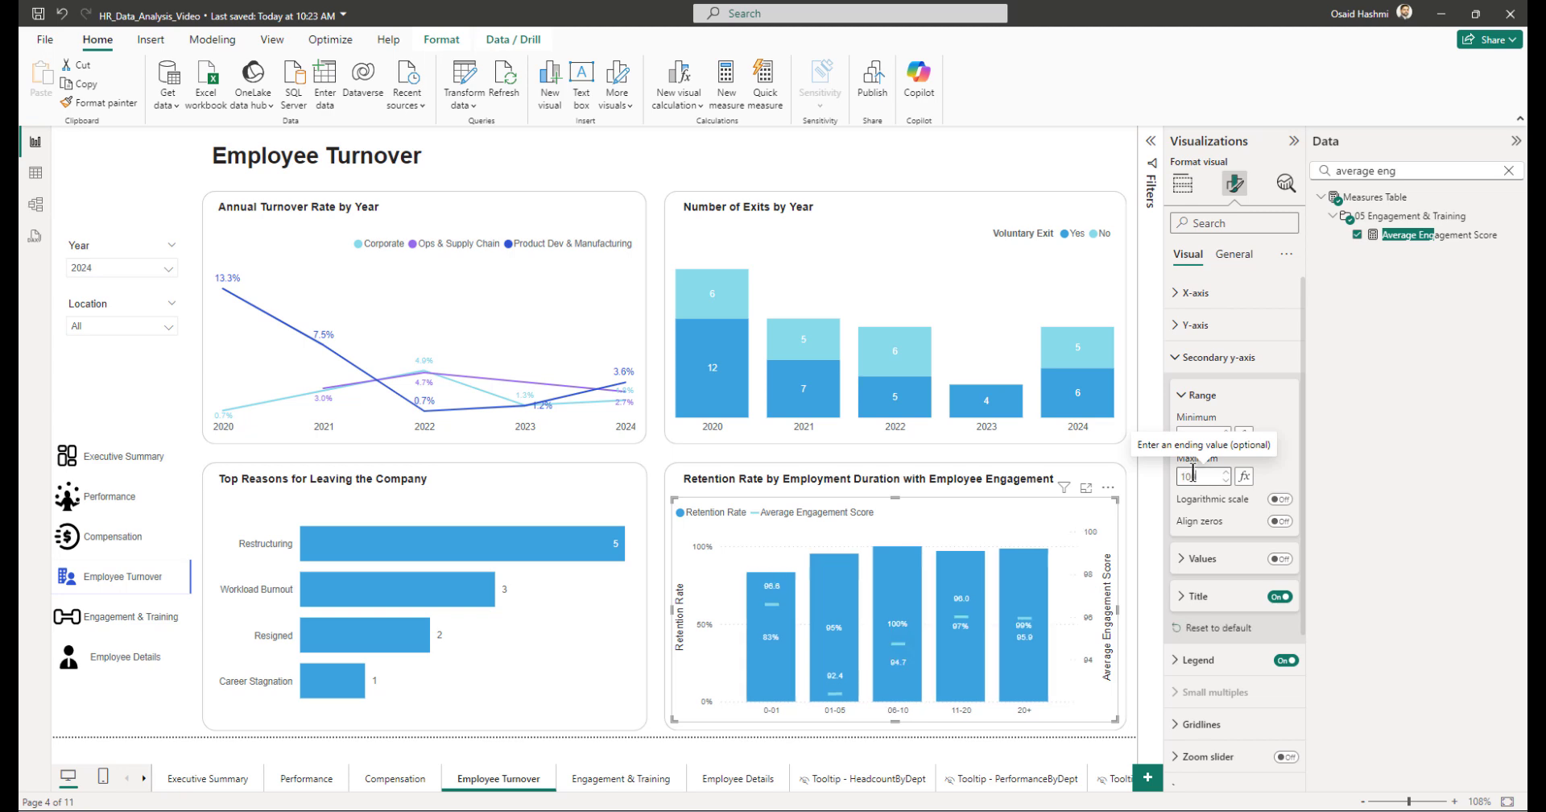
pyautogui.click(1198, 435)
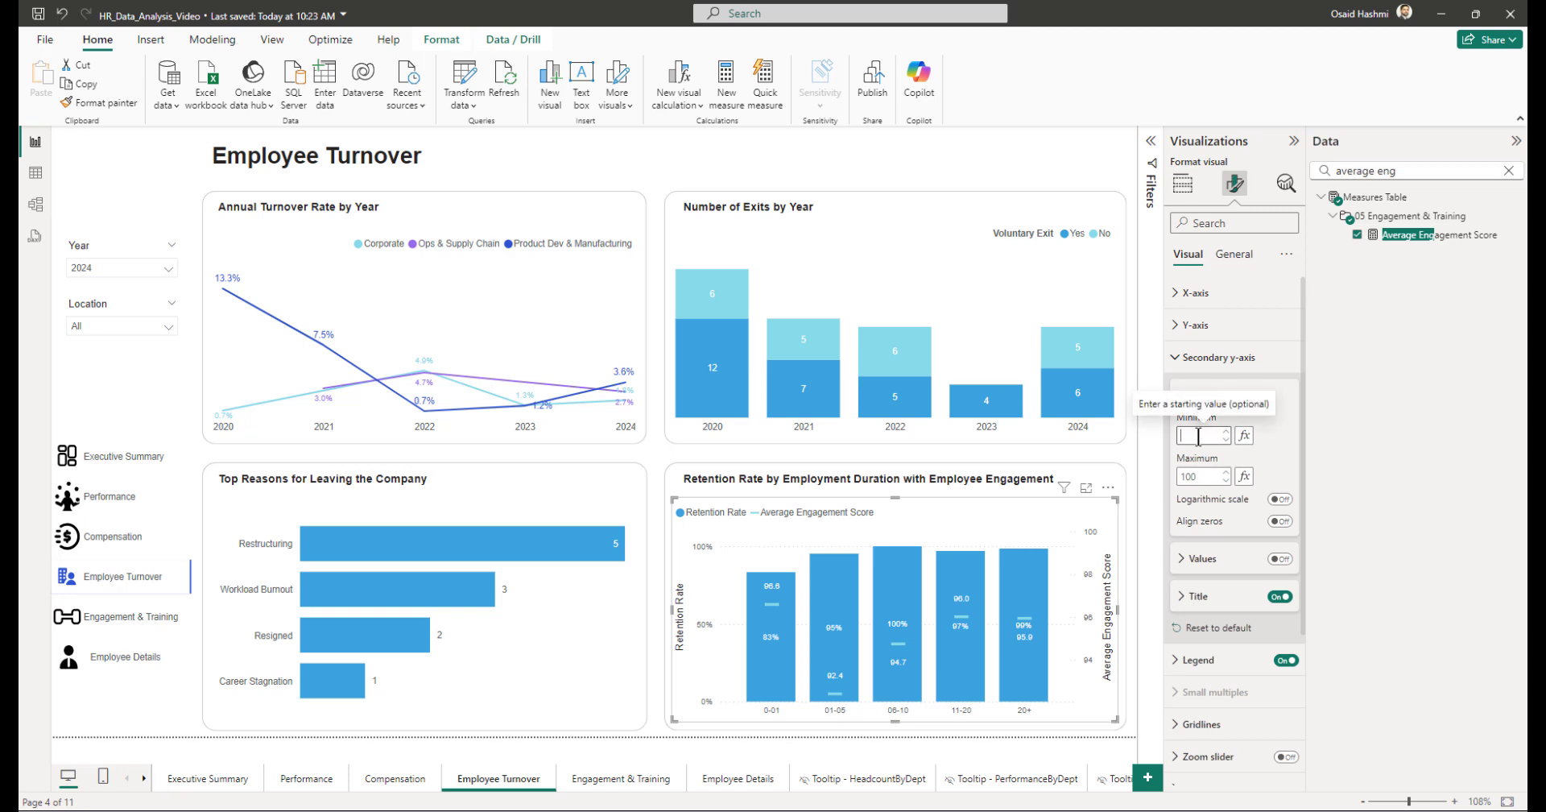
pyautogui.write('0')
pyautogui.press('Return')
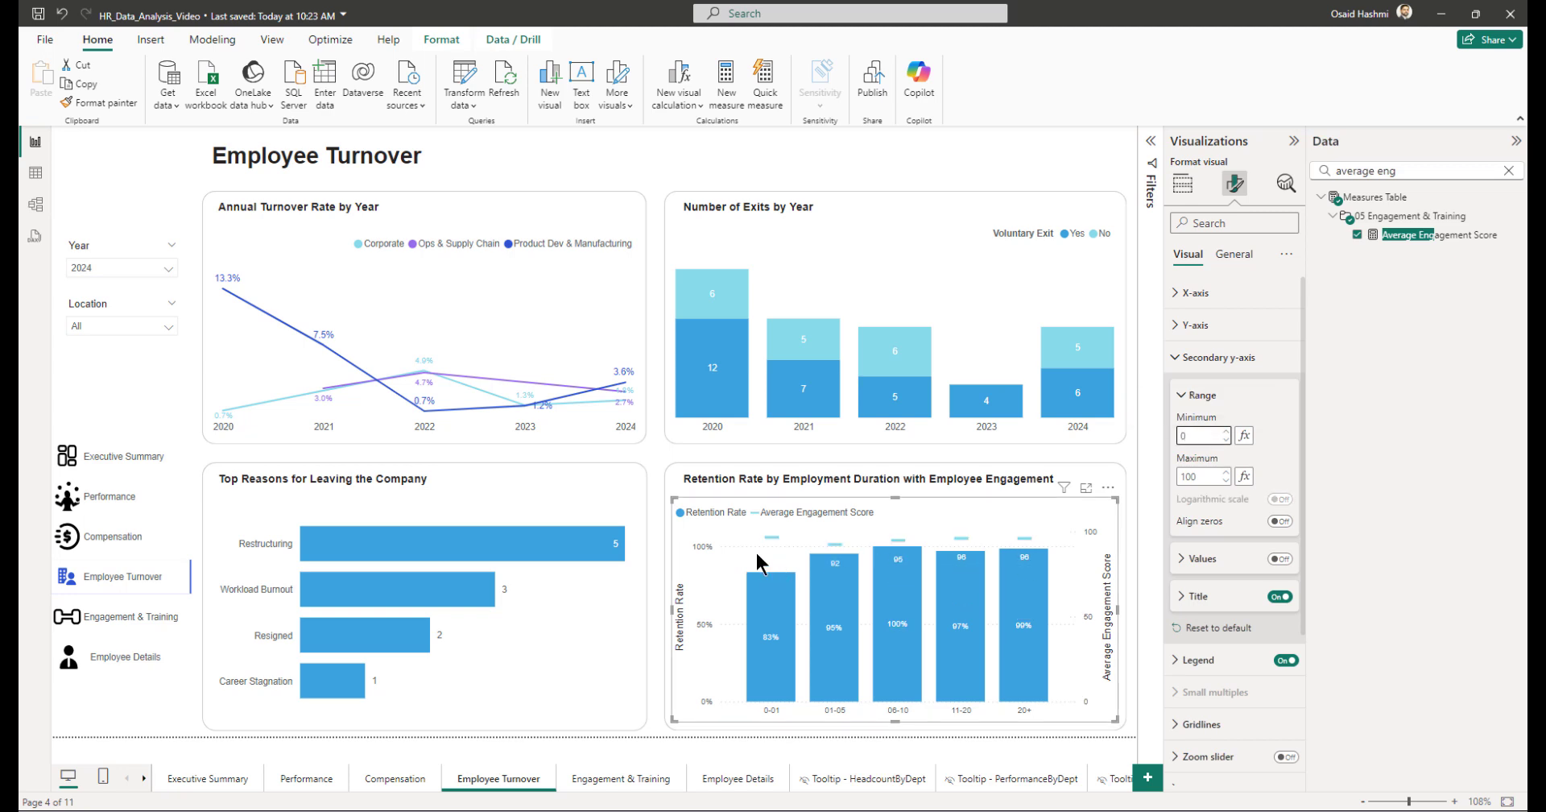
pyautogui.click(1195, 357)
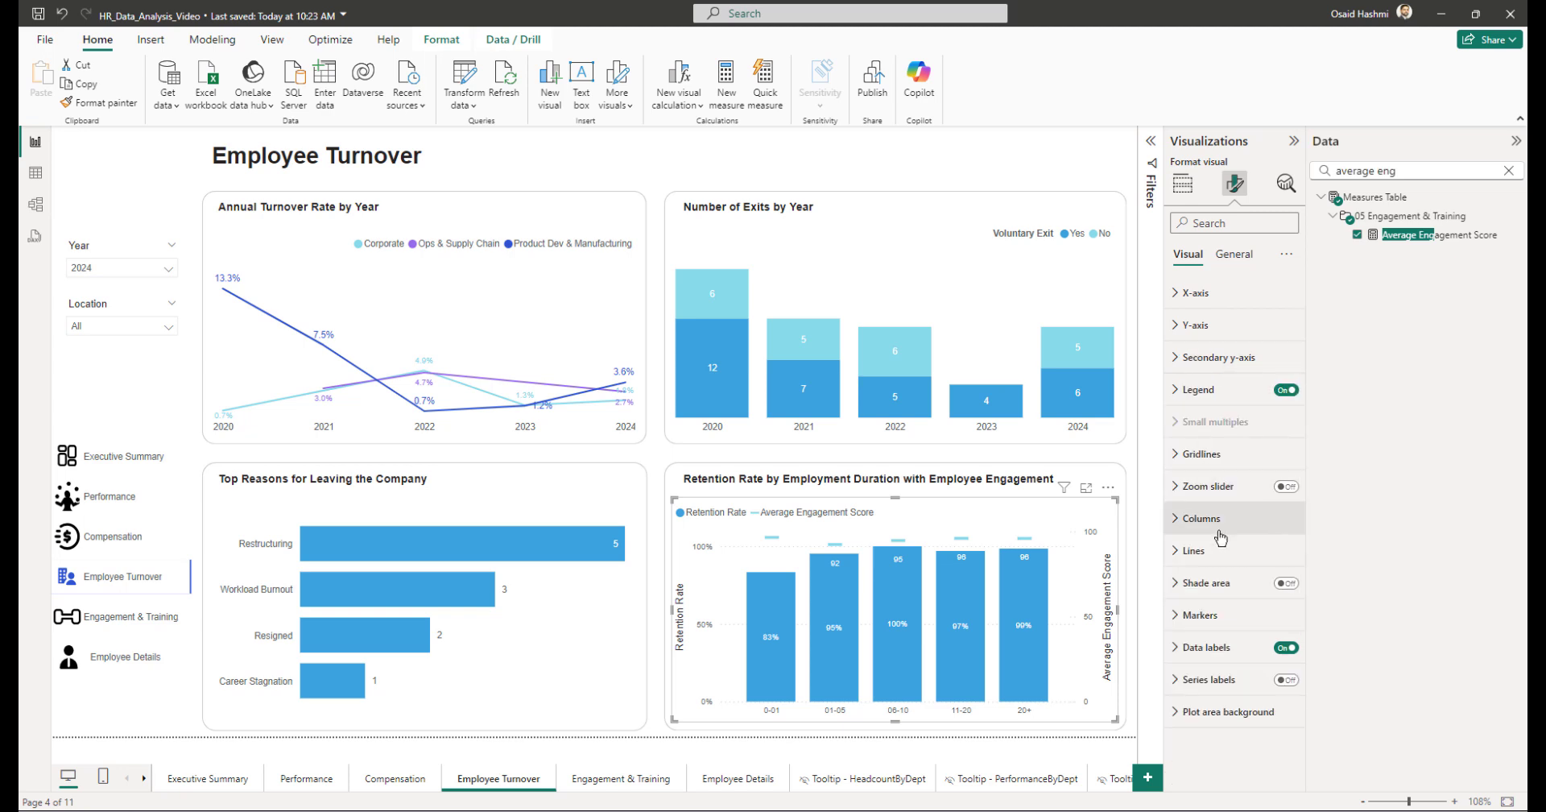
# Step: Turn on a background for the Average Engagement Score data labels in the retention rate chart
pyautogui.click(1198, 649)
pyautogui.scroll(-4, 1199, 653)
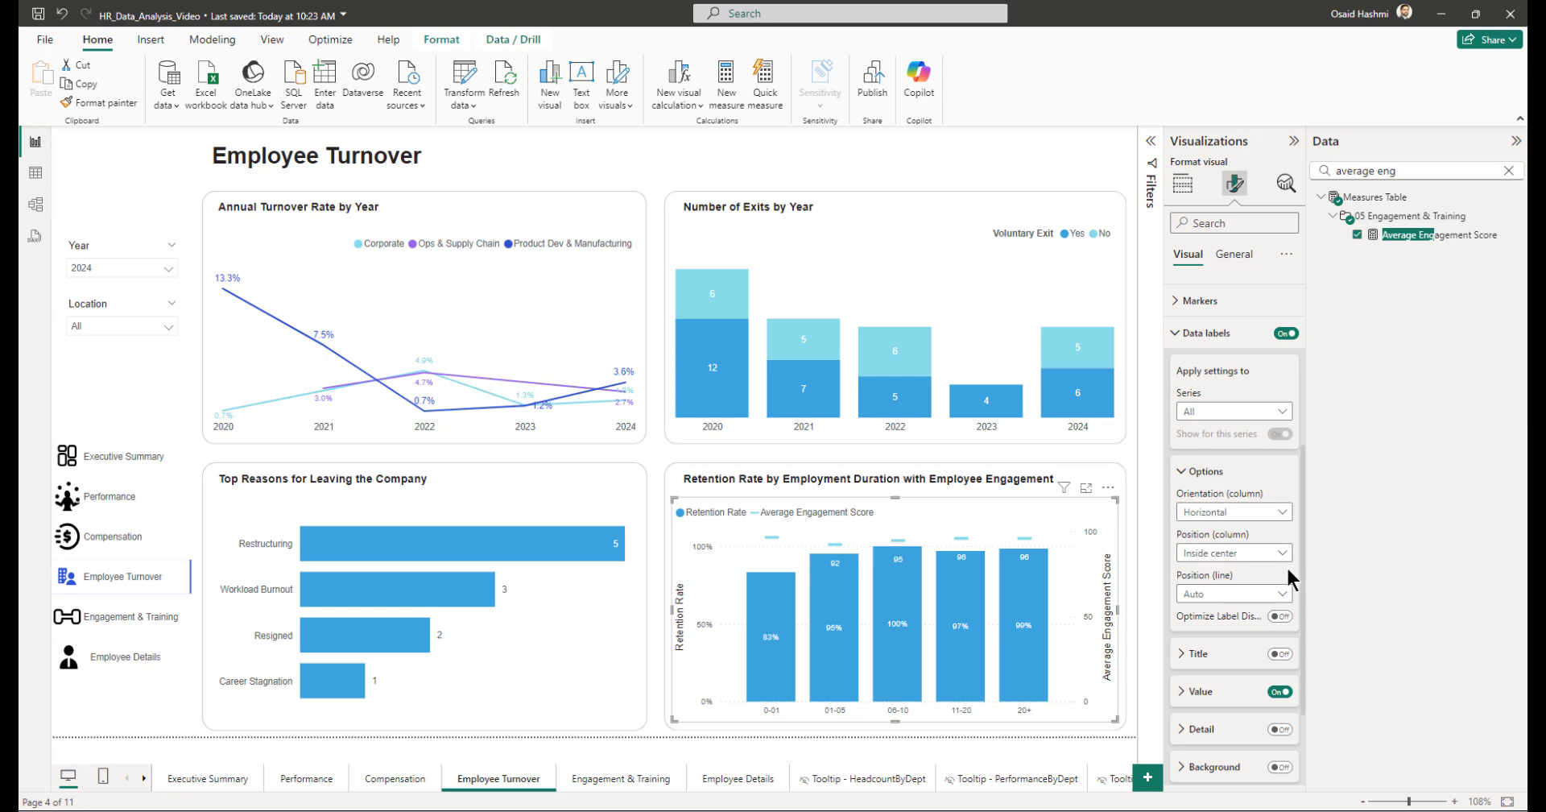
pyautogui.click(1218, 411)
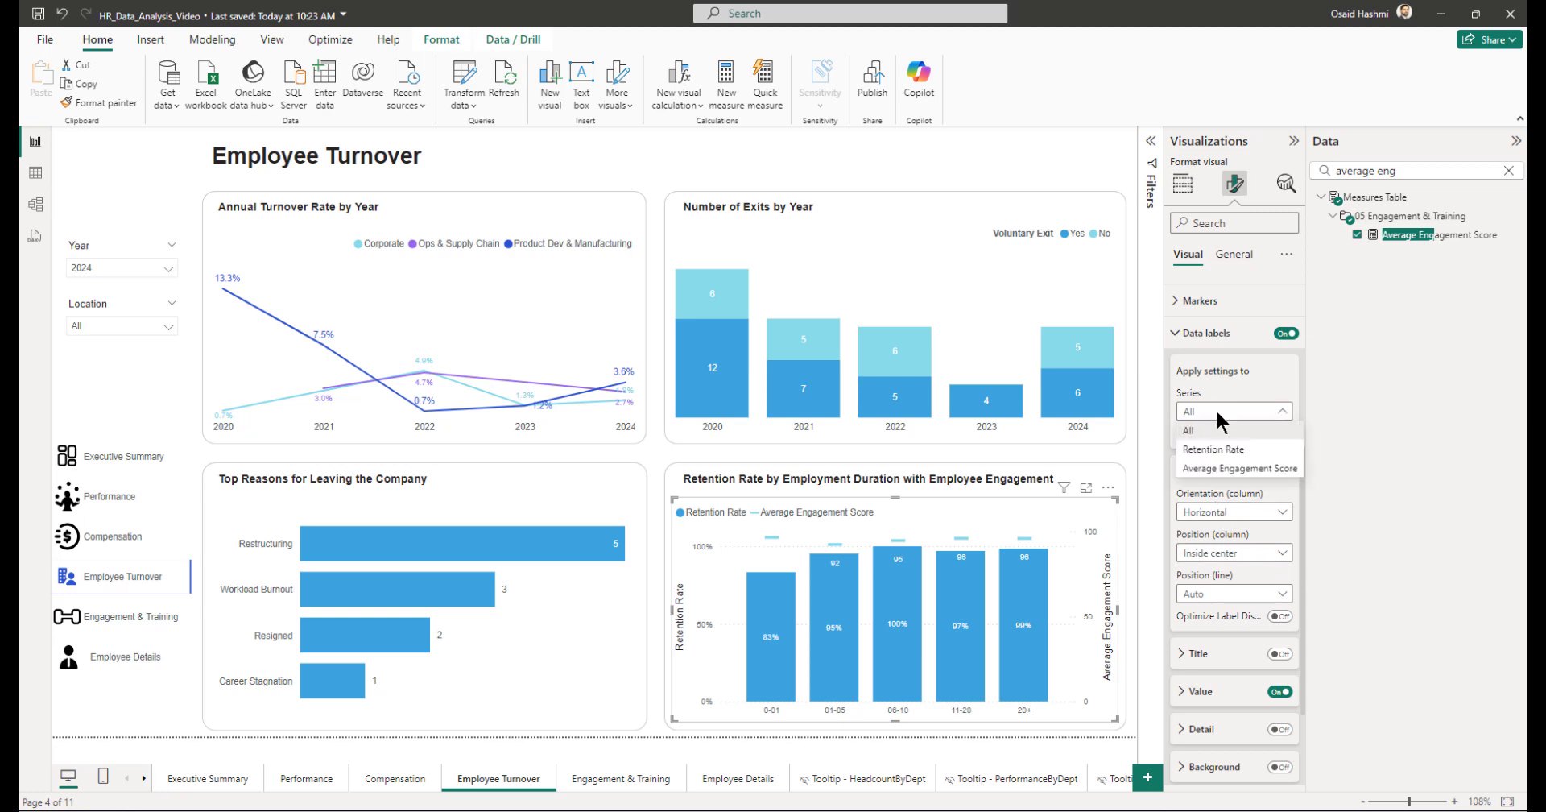
pyautogui.click(1216, 473)
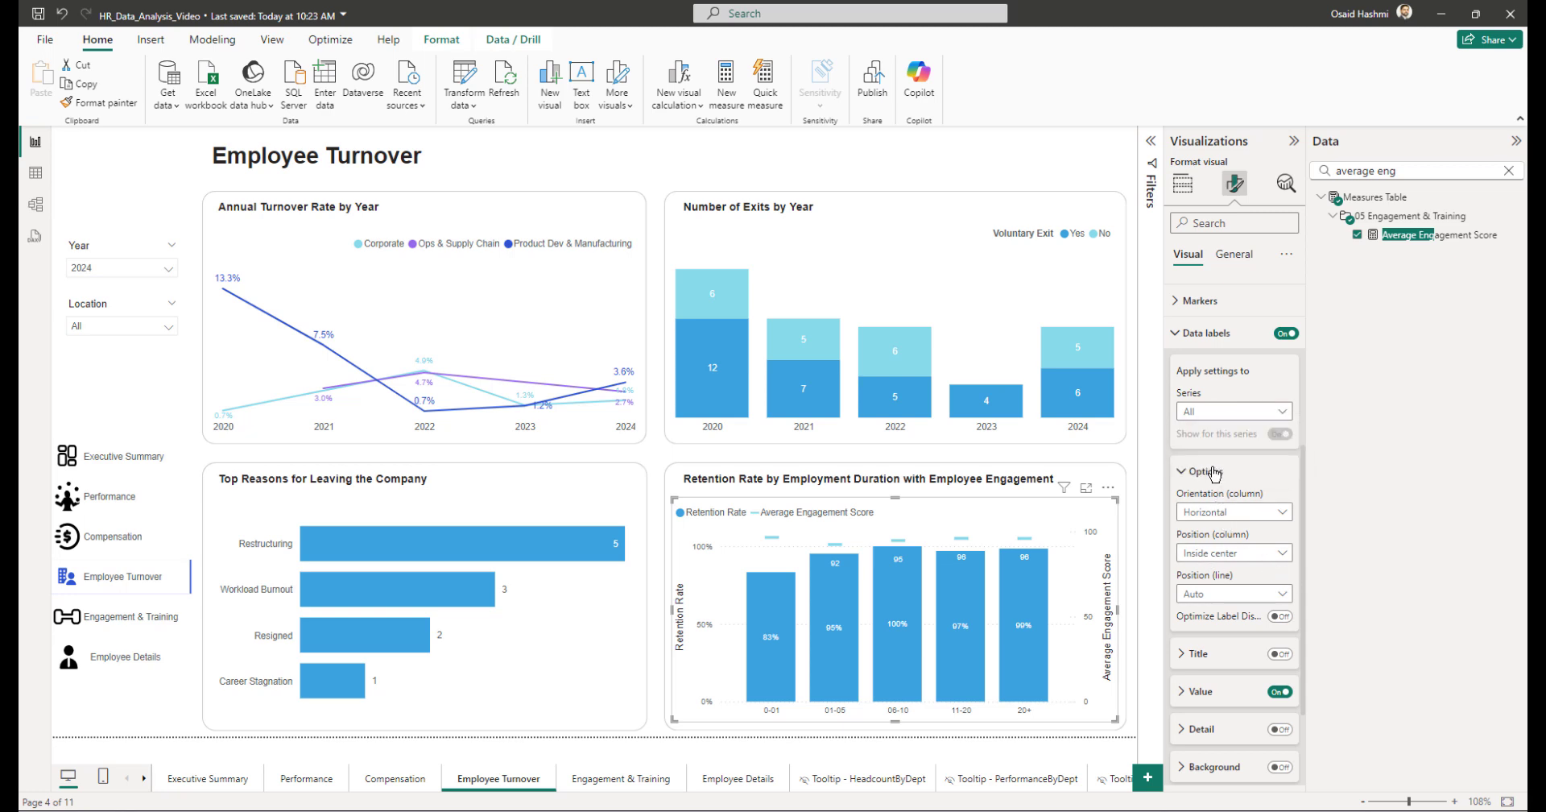
pyautogui.scroll(-2, 1217, 499)
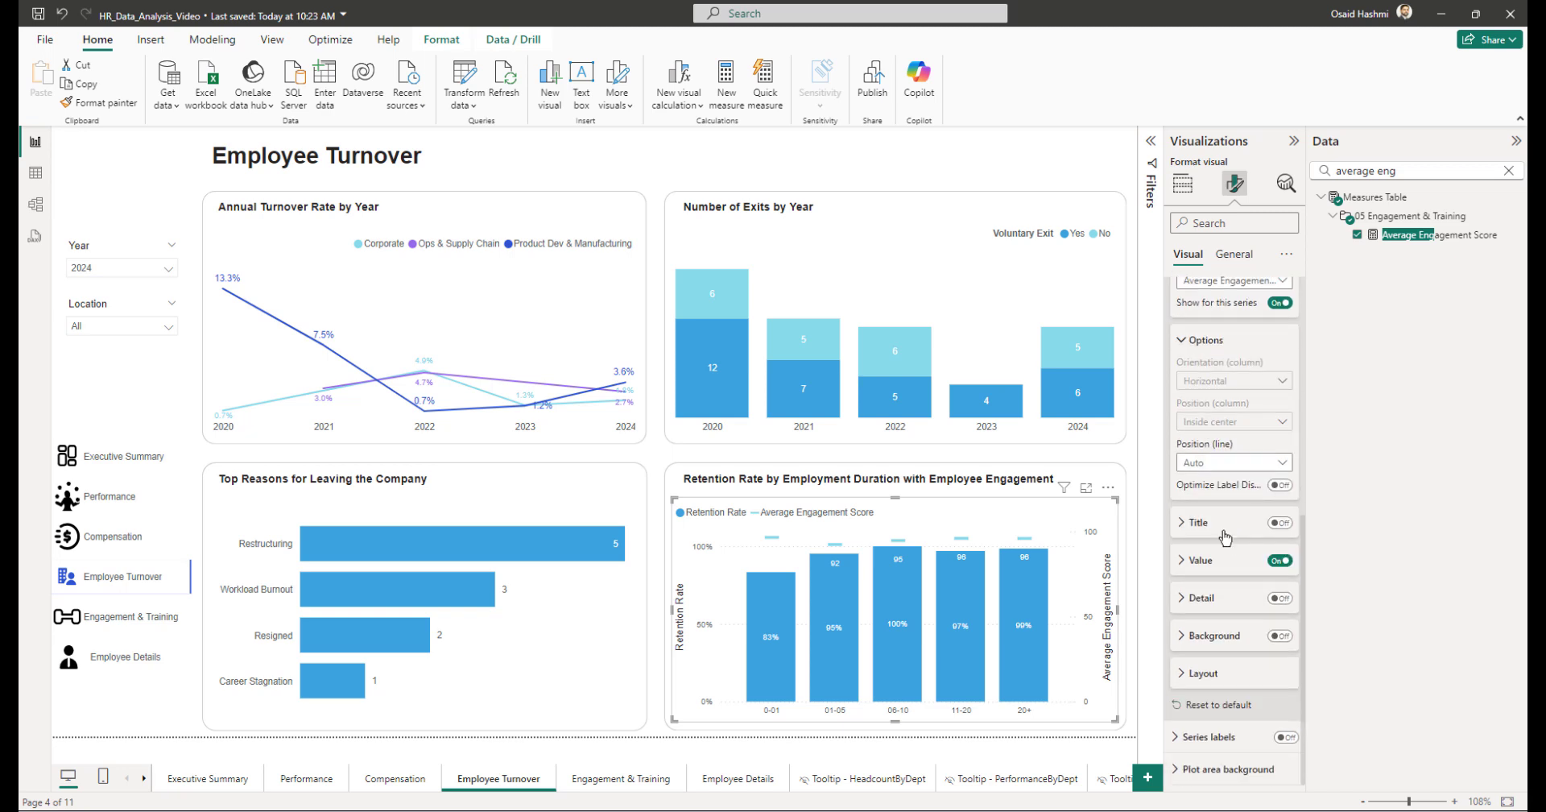
pyautogui.click(1279, 636)
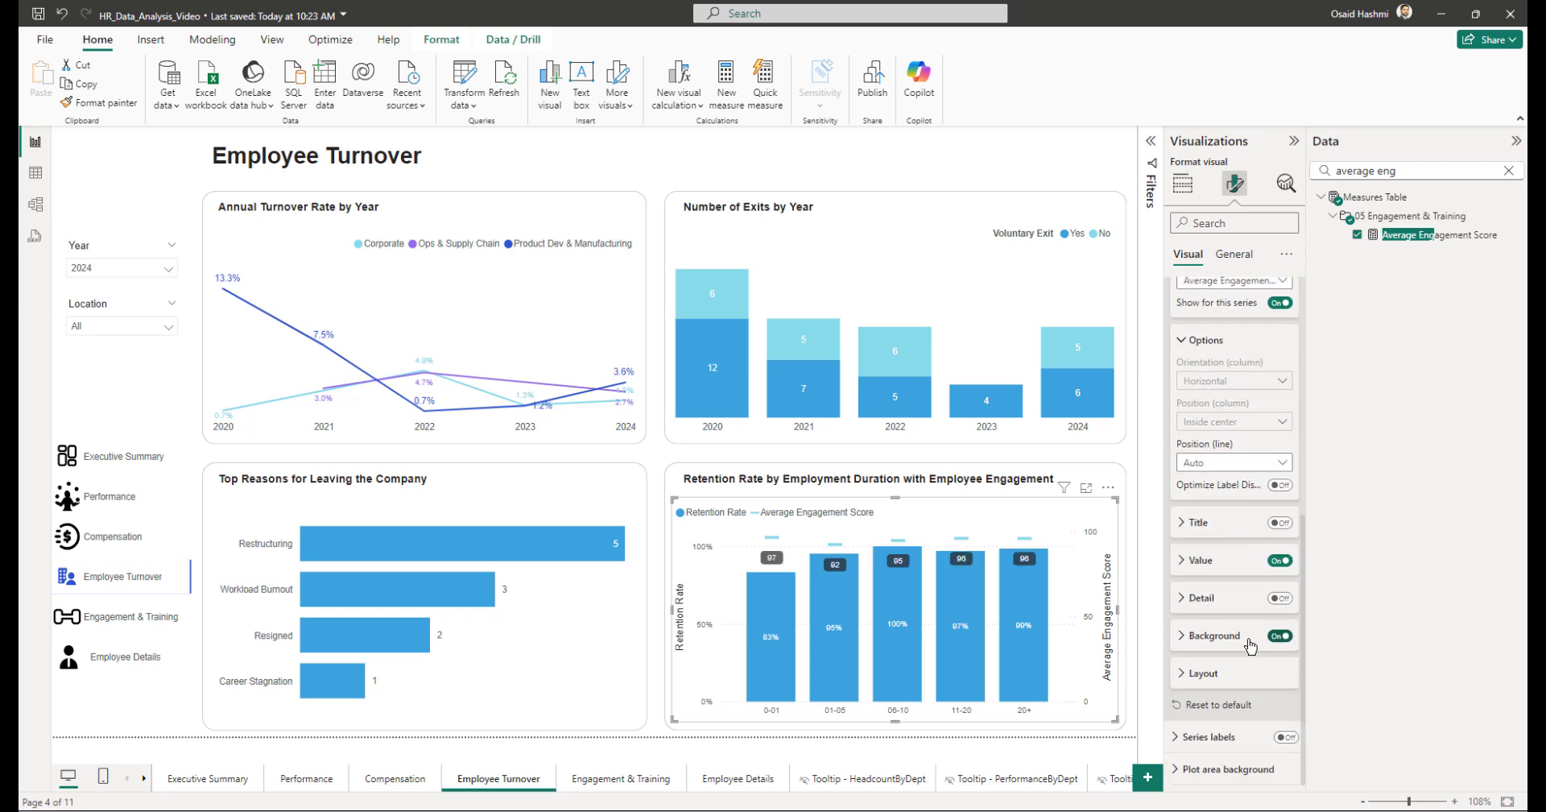
# Step: Set the engagement score labels' background transparency to 82%
pyautogui.click(1205, 636)
pyautogui.scroll(-2, 1205, 644)
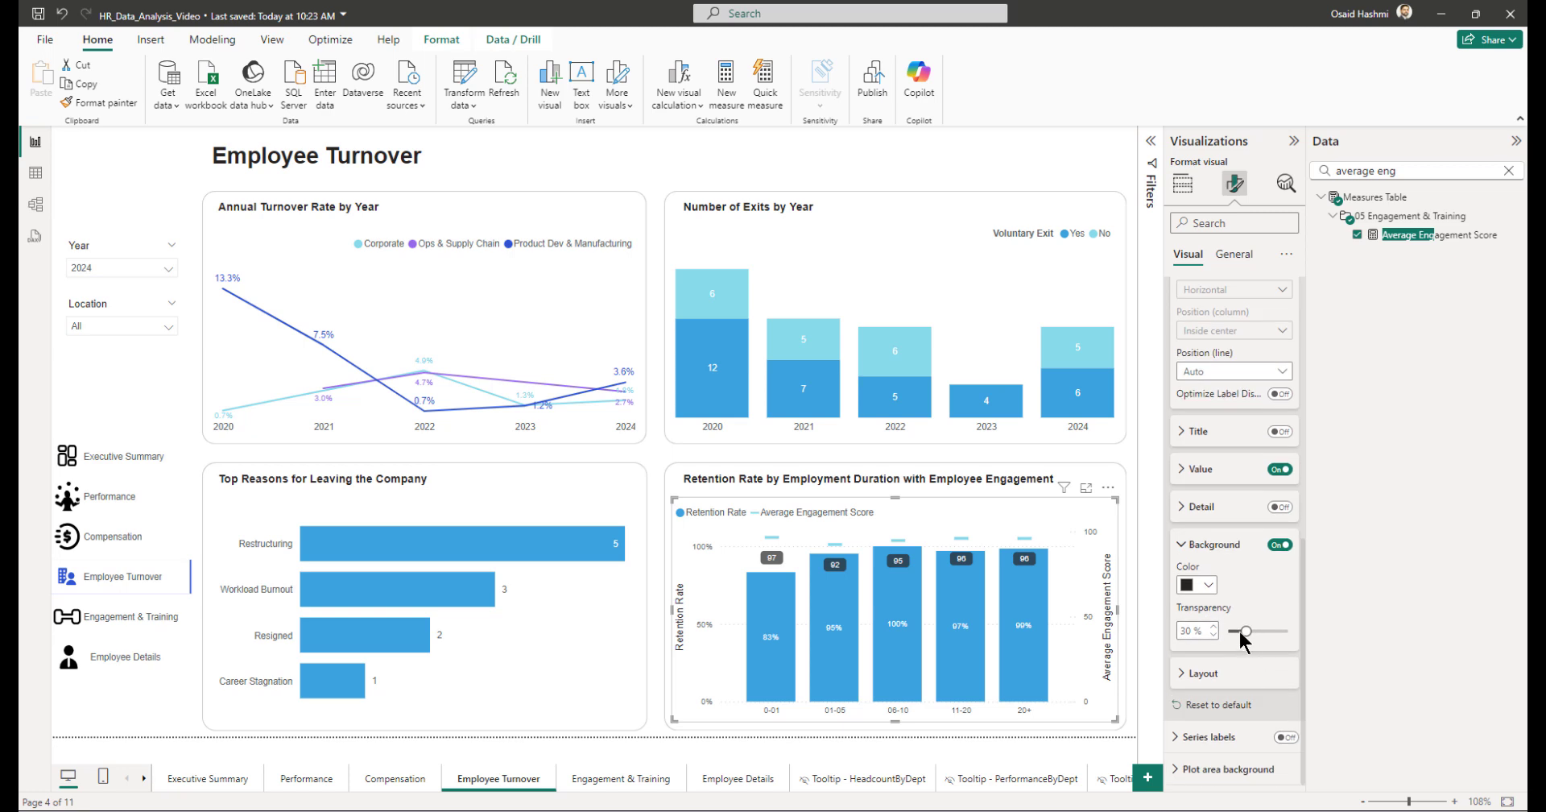
pyautogui.moveTo(1246, 631); pyautogui.dragTo(1276, 635)
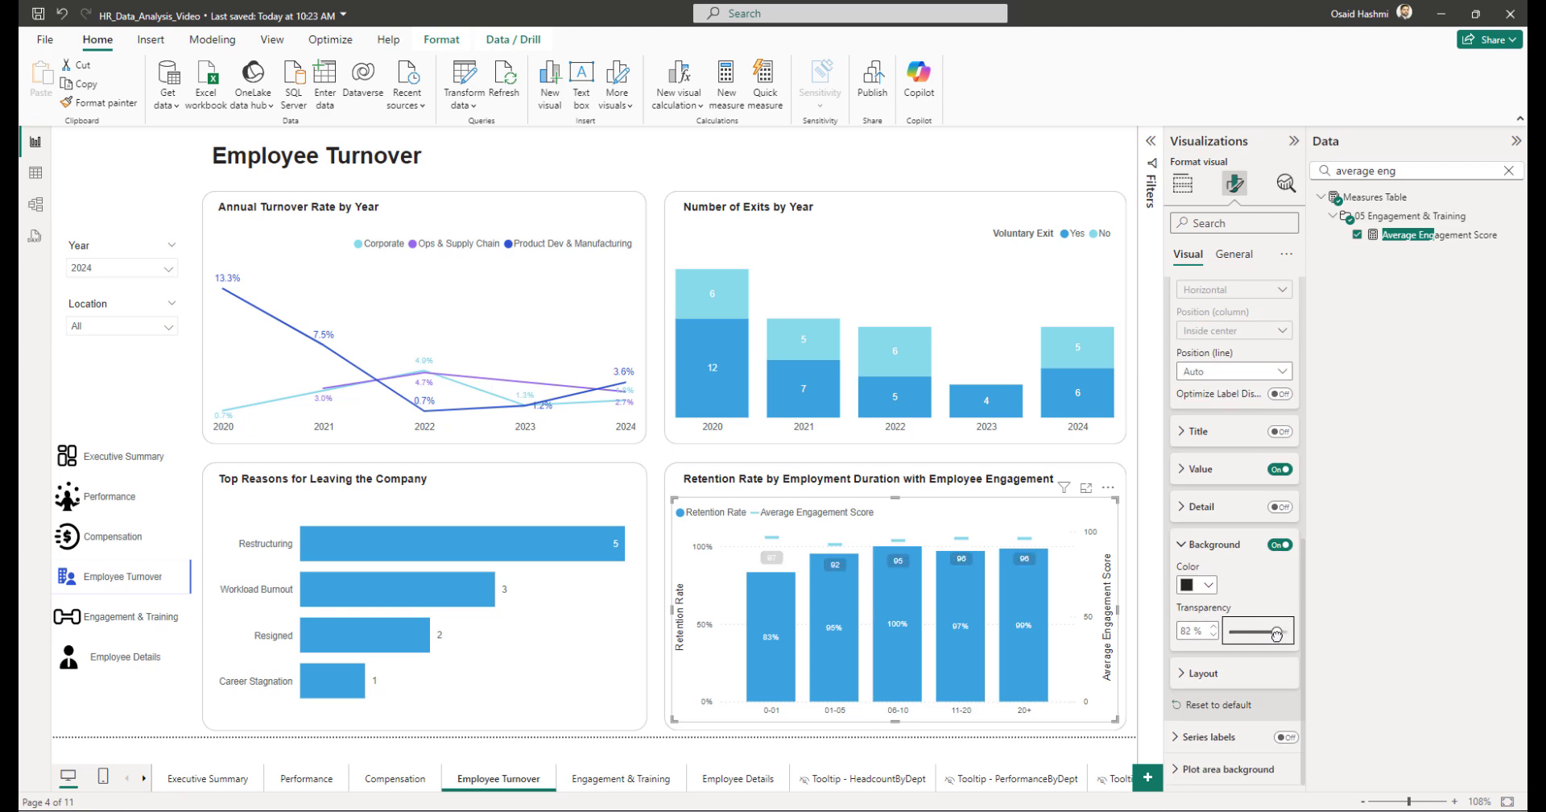
pyautogui.click(1062, 588)
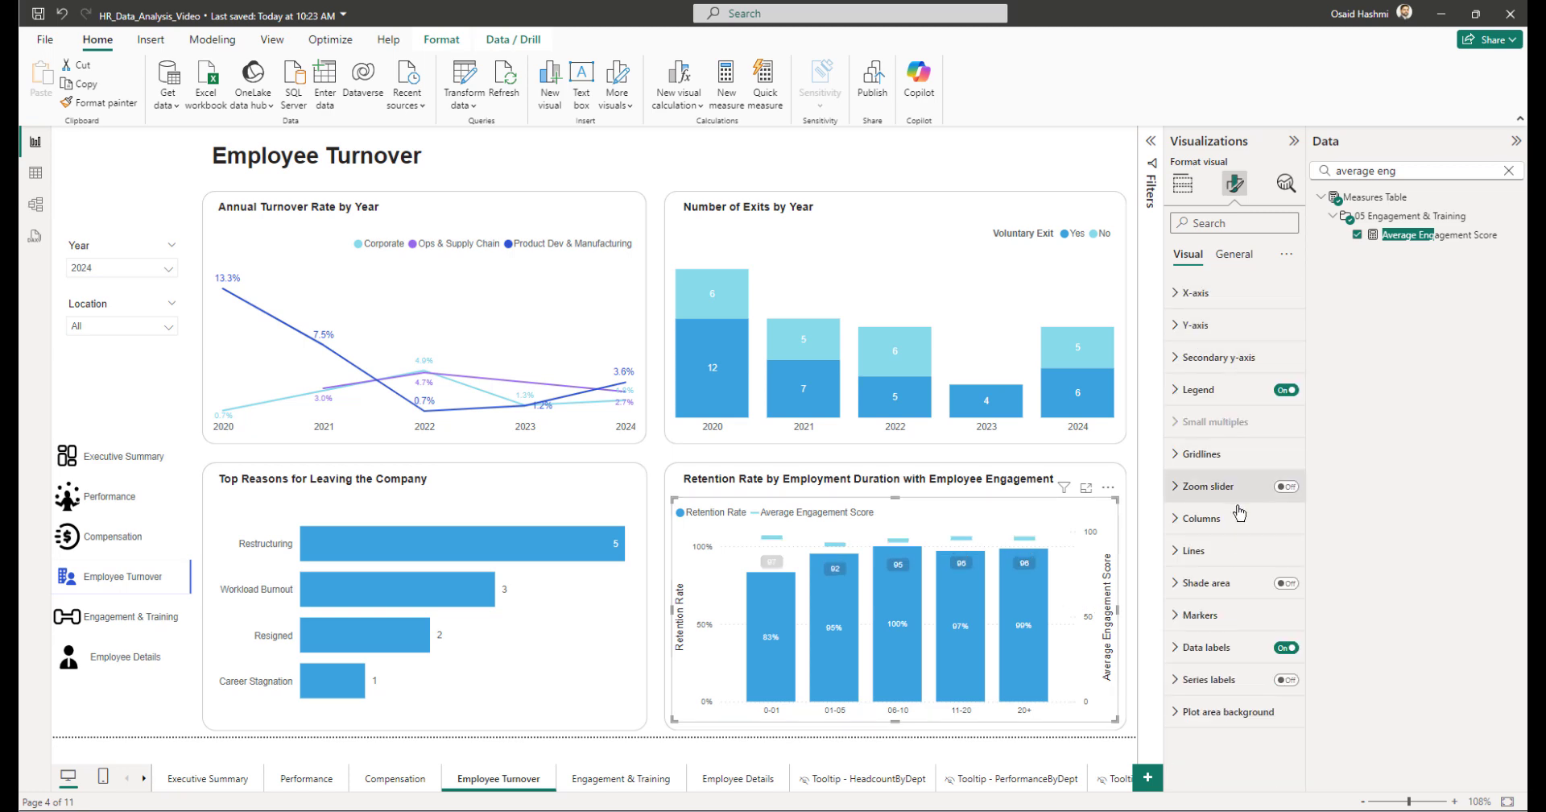
# Step: Set the retention rate chart's legend position to Top right
pyautogui.click(1211, 390)
pyautogui.click(1228, 467)
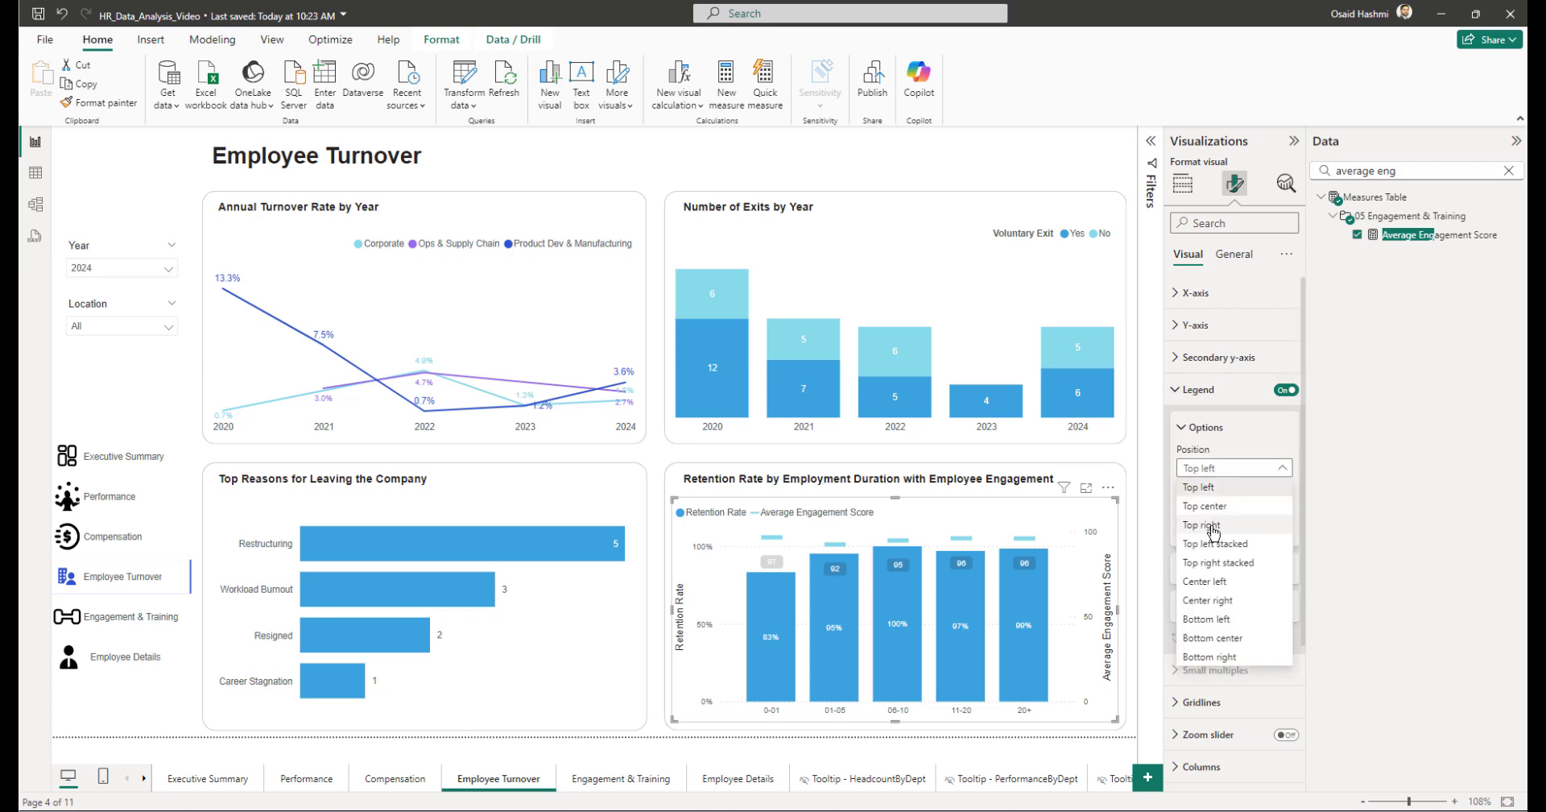
pyautogui.click(1212, 525)
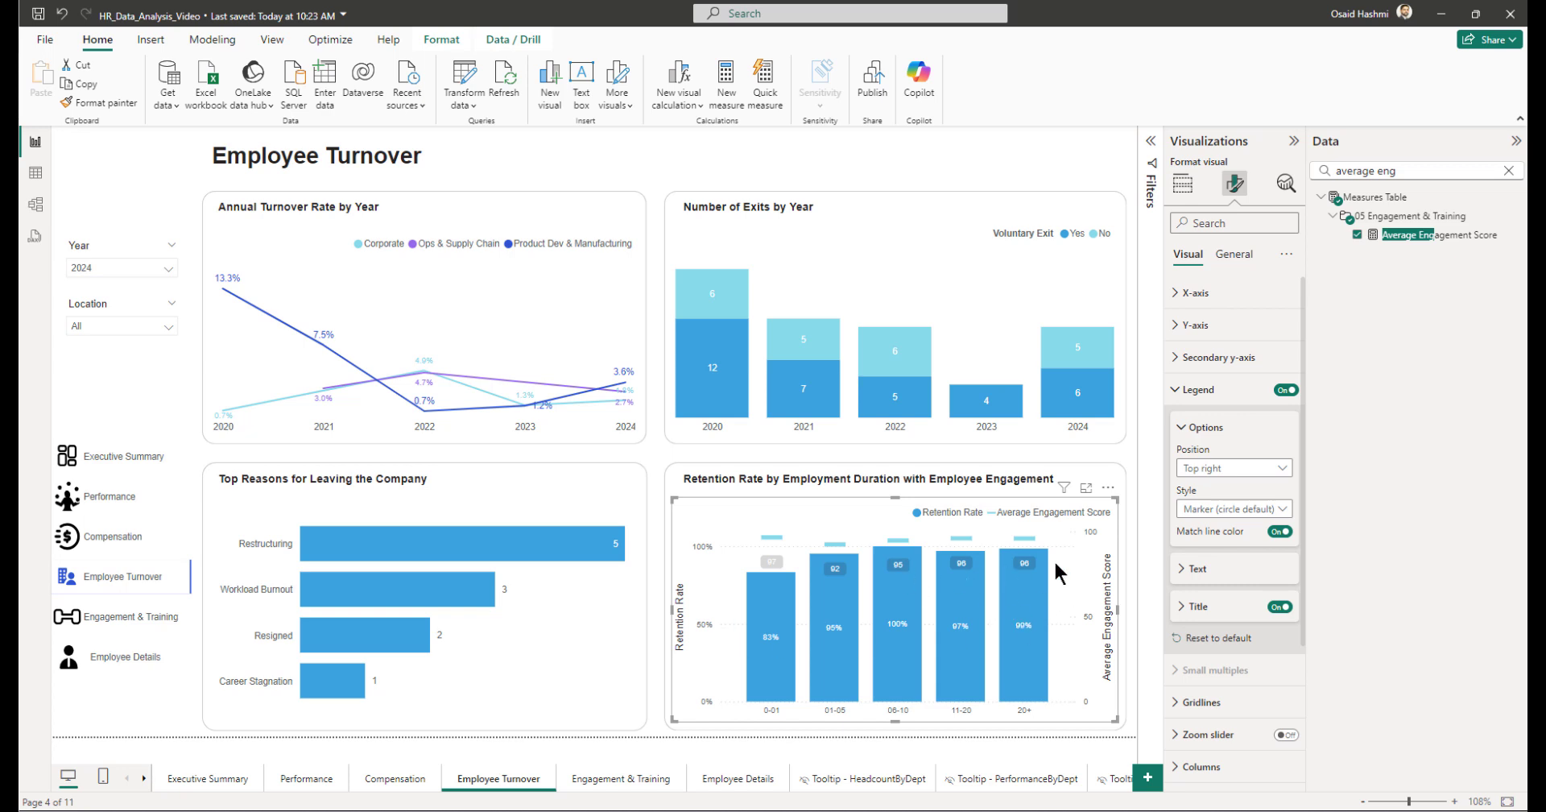
pyautogui.click(1202, 393)
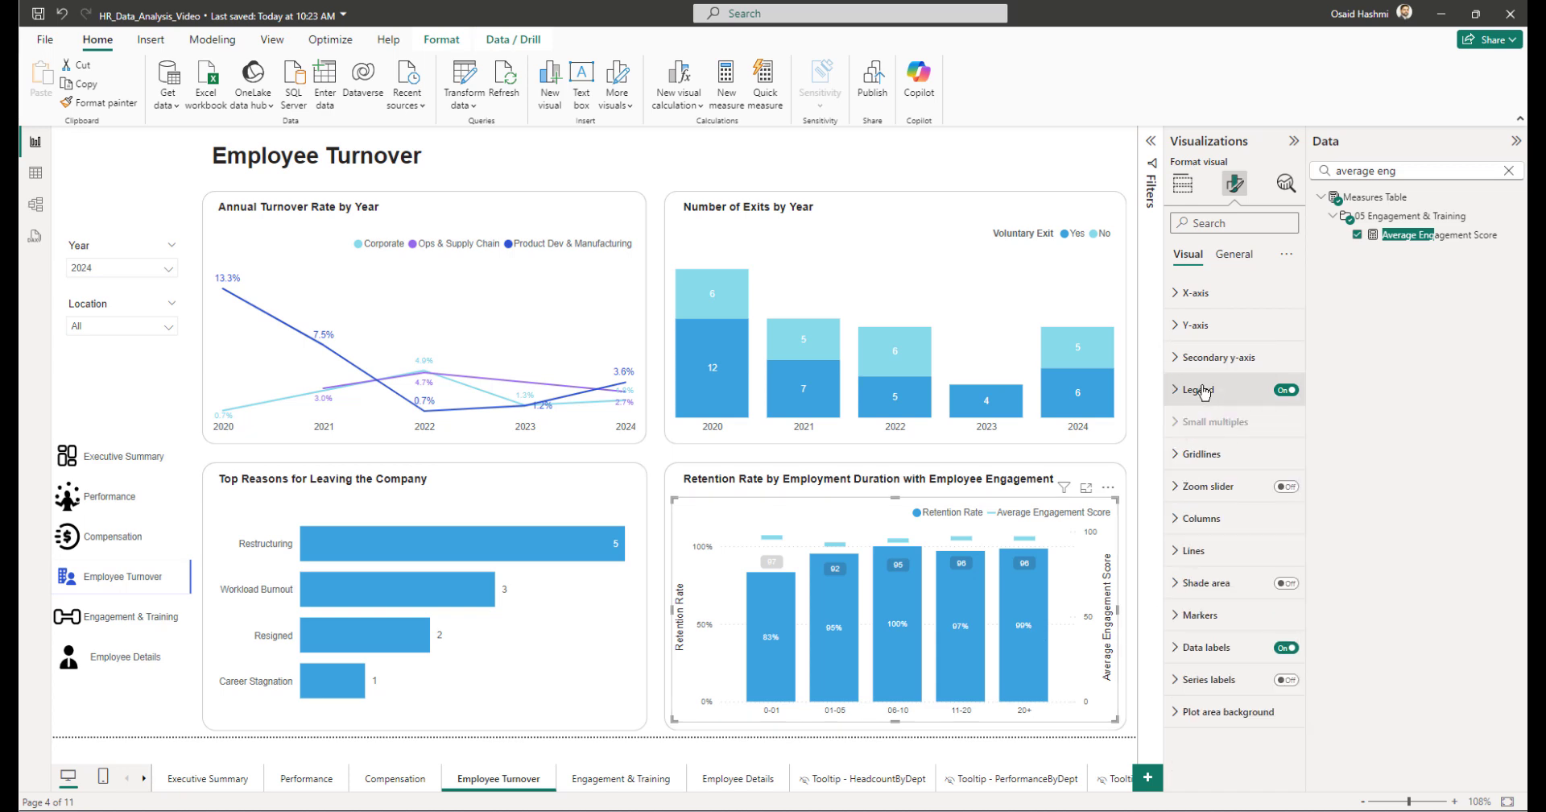
# Step: Turn off the horizontal gridlines of the retention rate chart and deselect it
pyautogui.click(1205, 455)
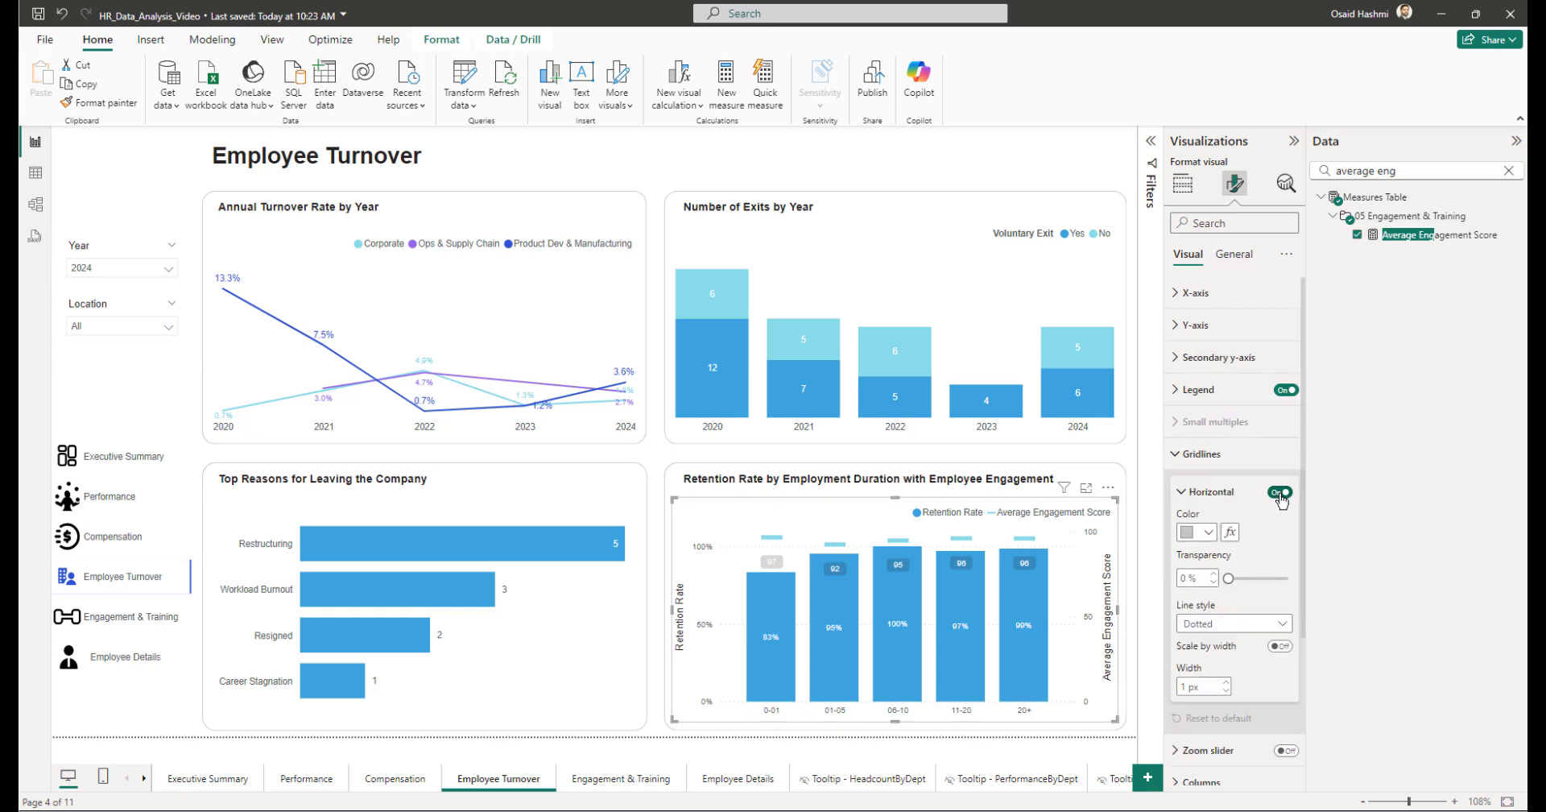
pyautogui.click(1280, 491)
pyautogui.scroll(-3, 1276, 593)
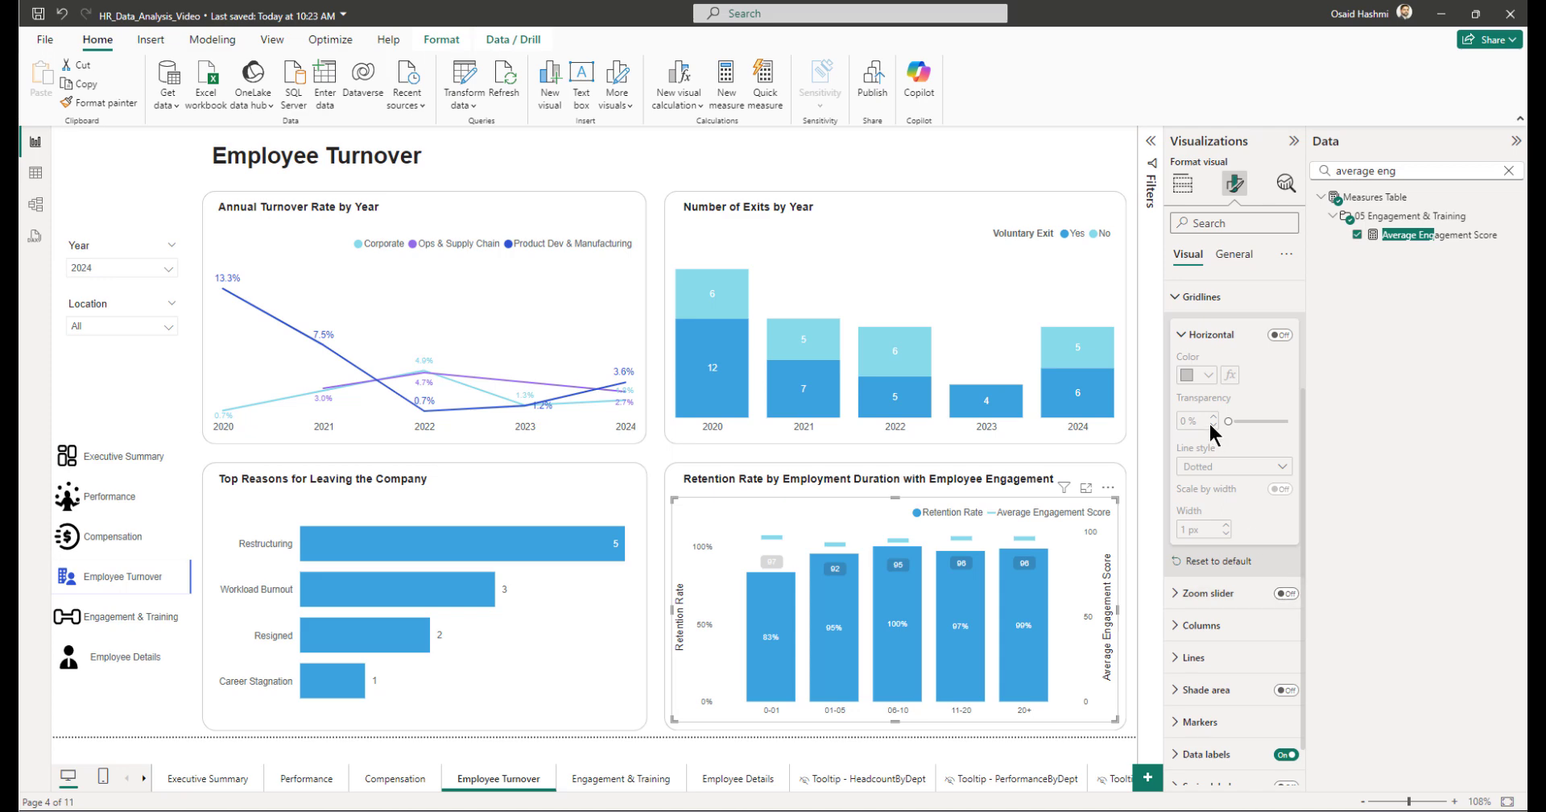
pyautogui.scroll(3, 1232, 524)
pyautogui.click(1132, 539)
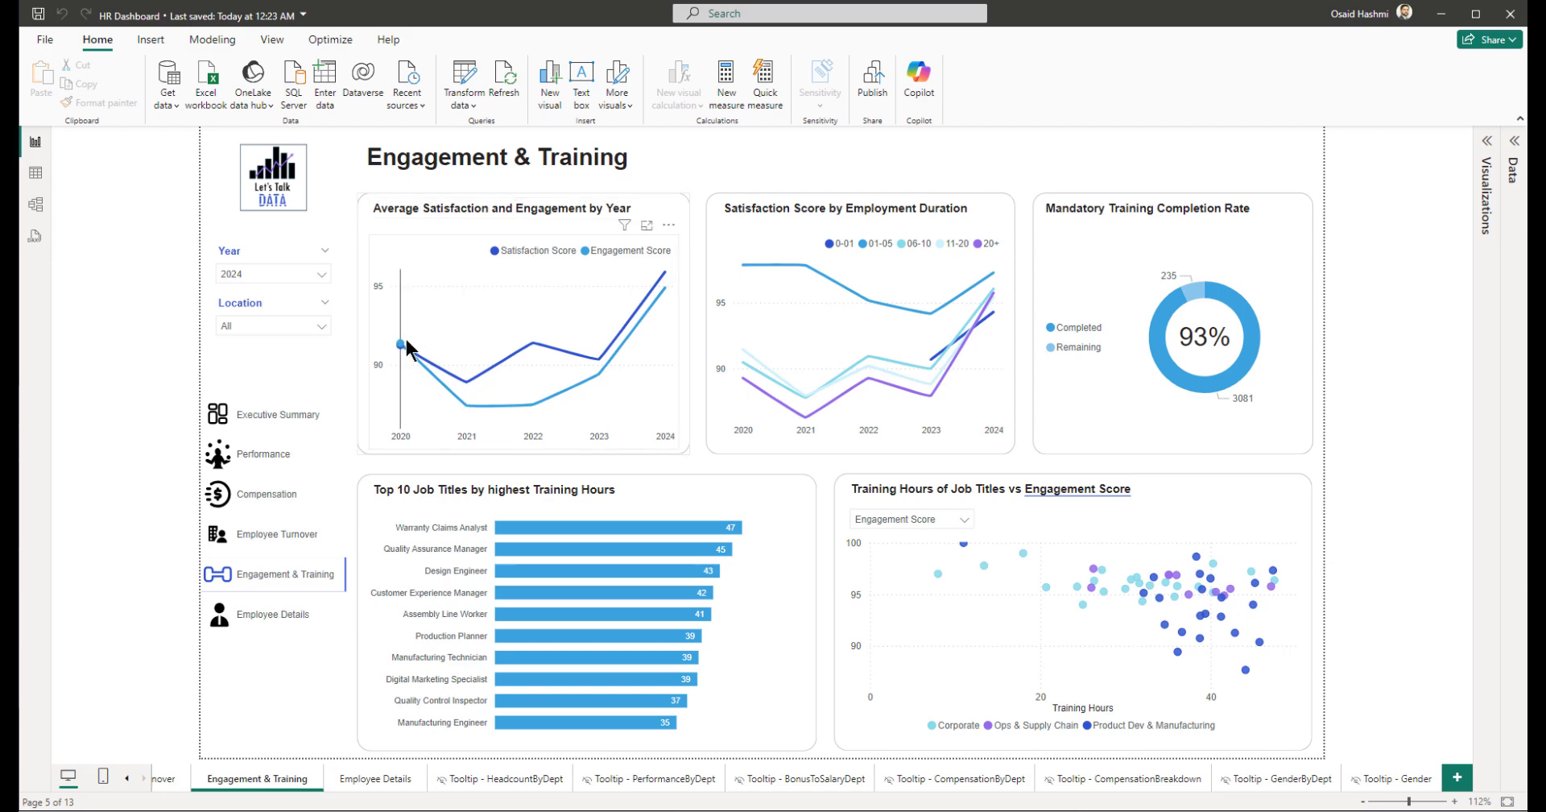
# Step: Examine the satisfaction, engagement and training charts on the finished HR Dashboard's Engagement & Training page
pyautogui.moveTo(608, 358)
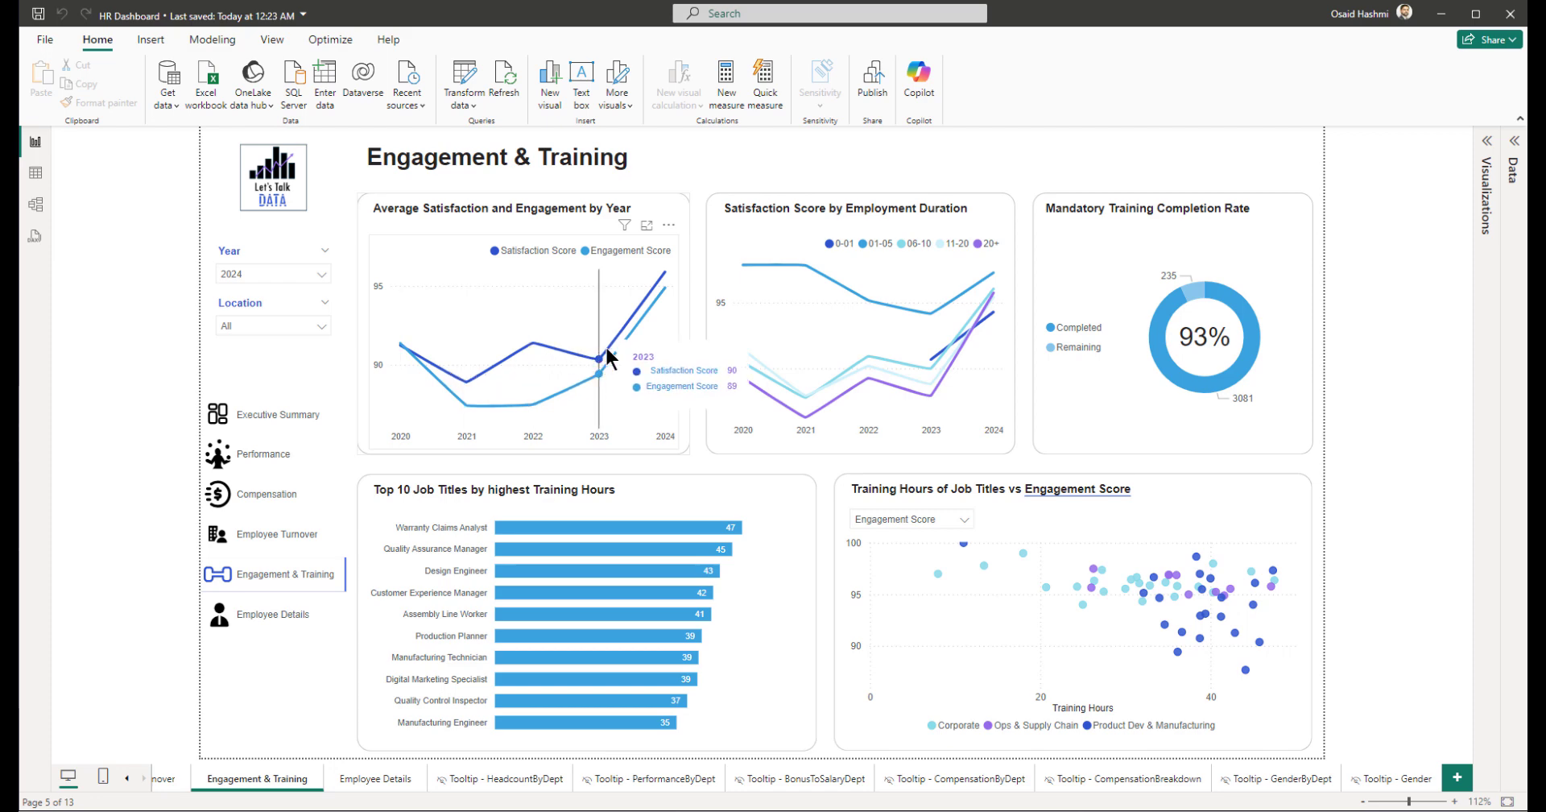
pyautogui.moveTo(668, 288)
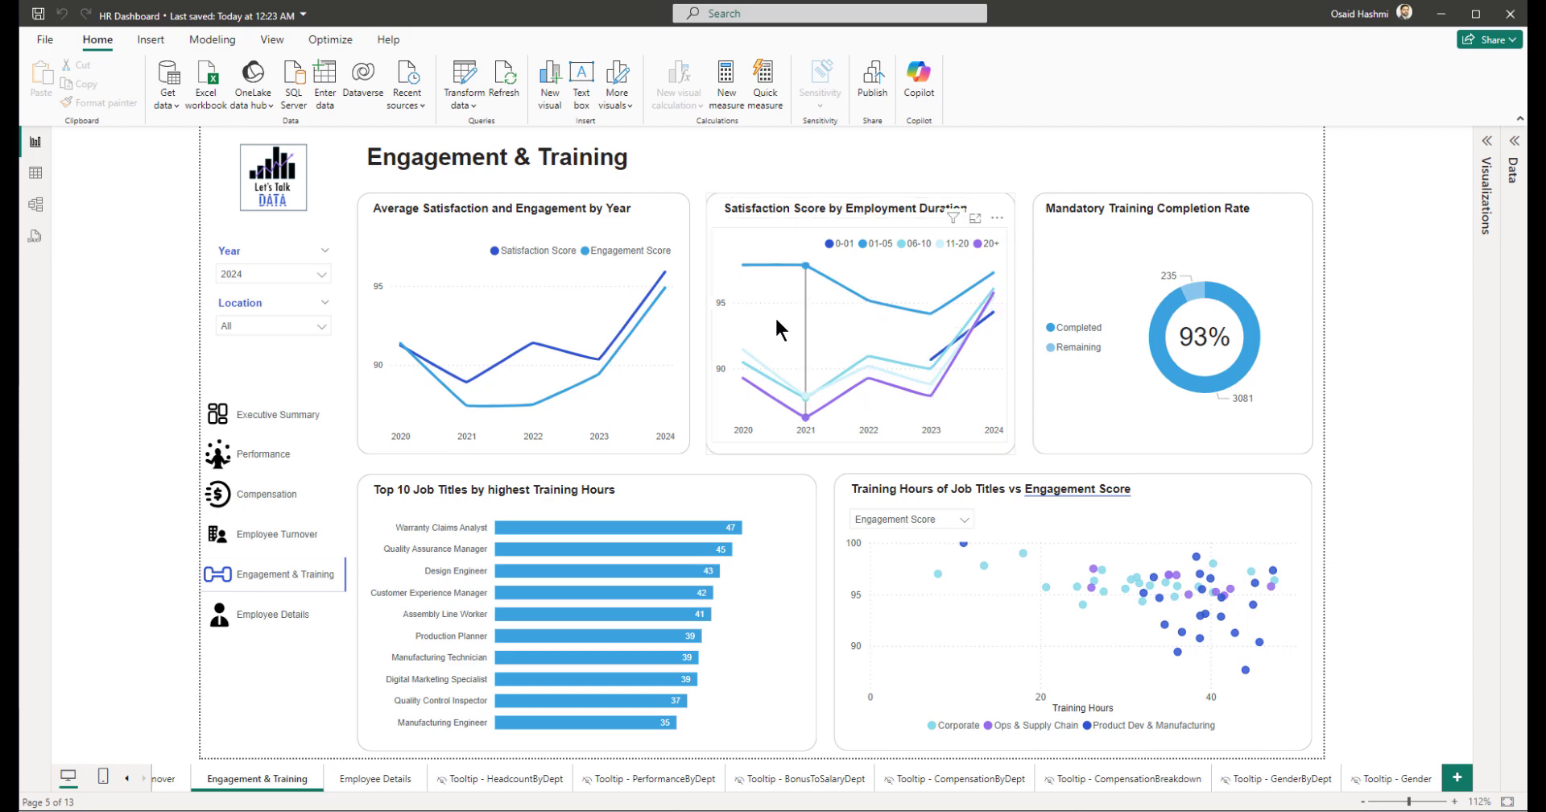
pyautogui.moveTo(799, 353)
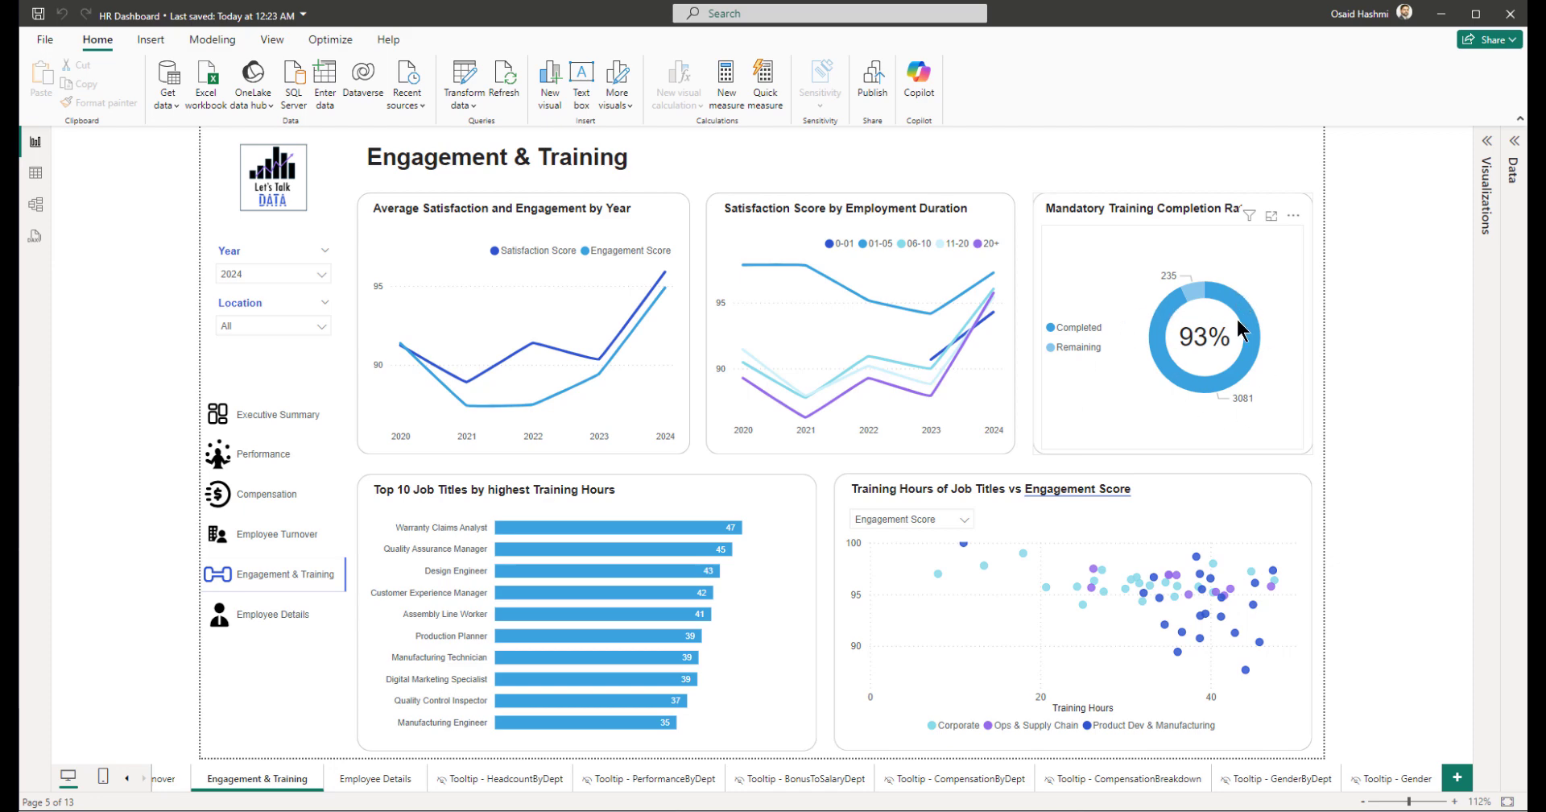
pyautogui.moveTo(1192, 301)
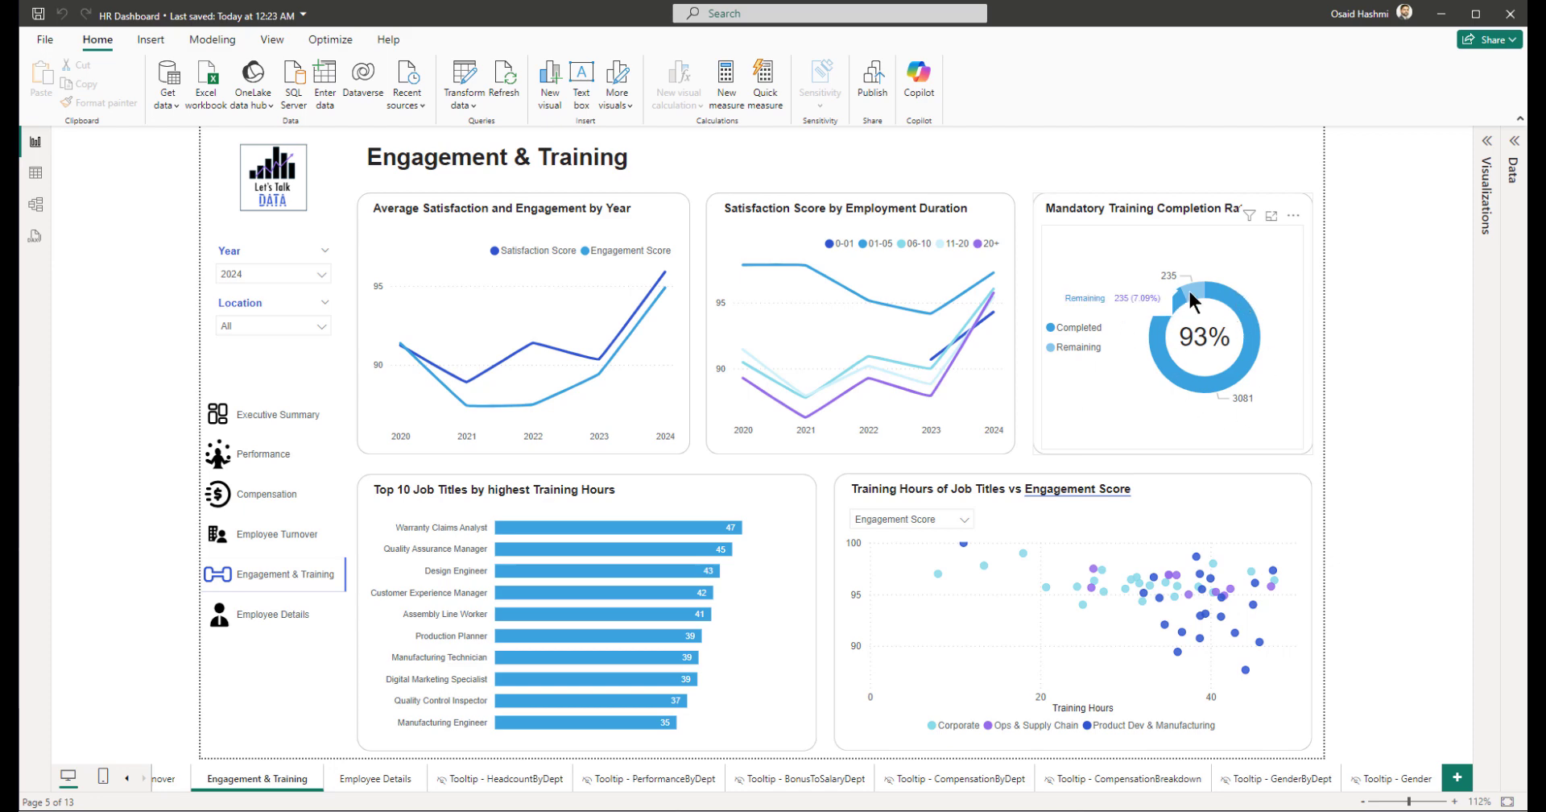
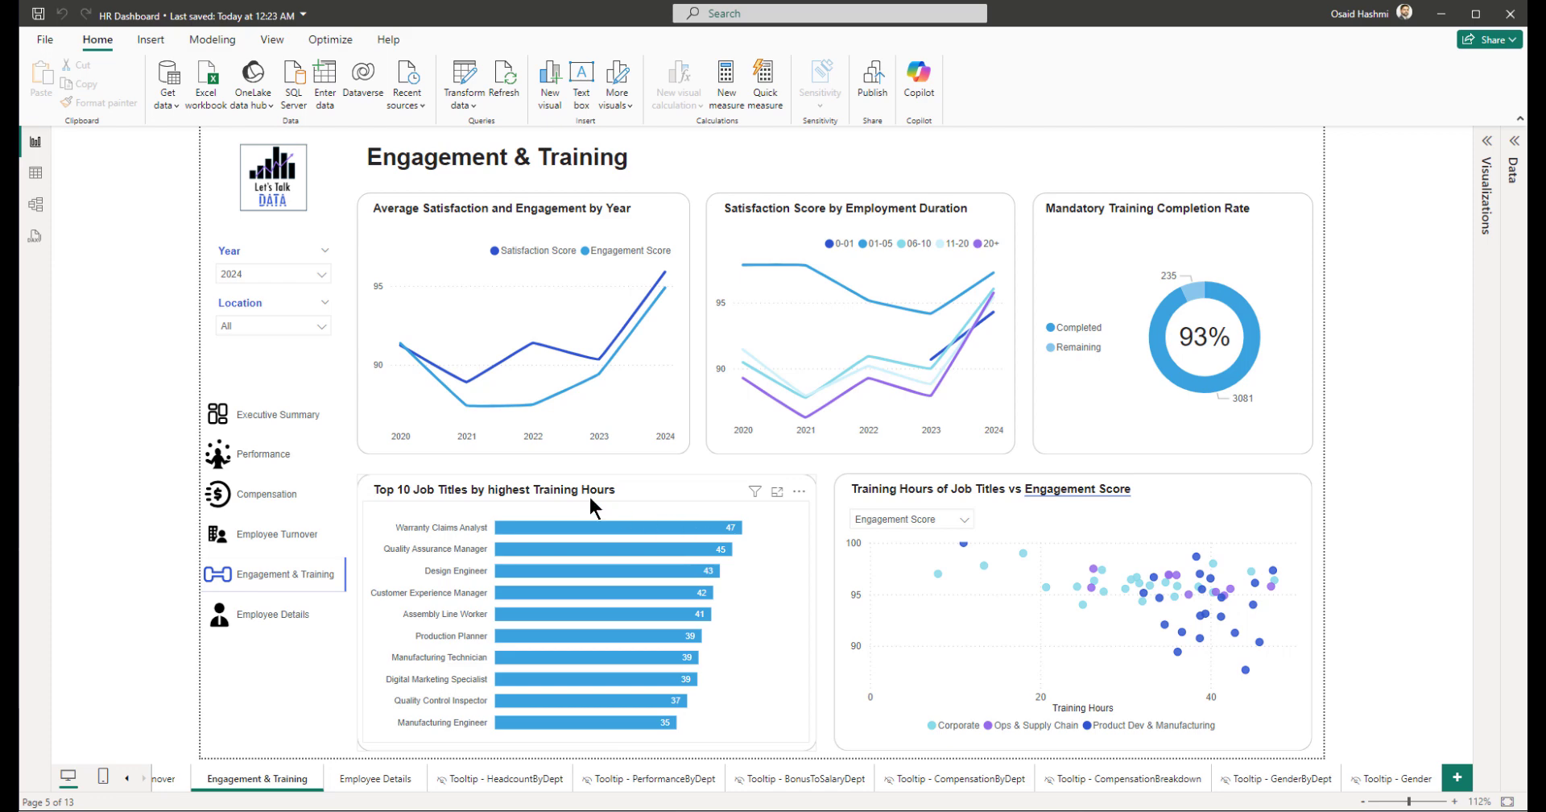
pyautogui.click(414, 490)
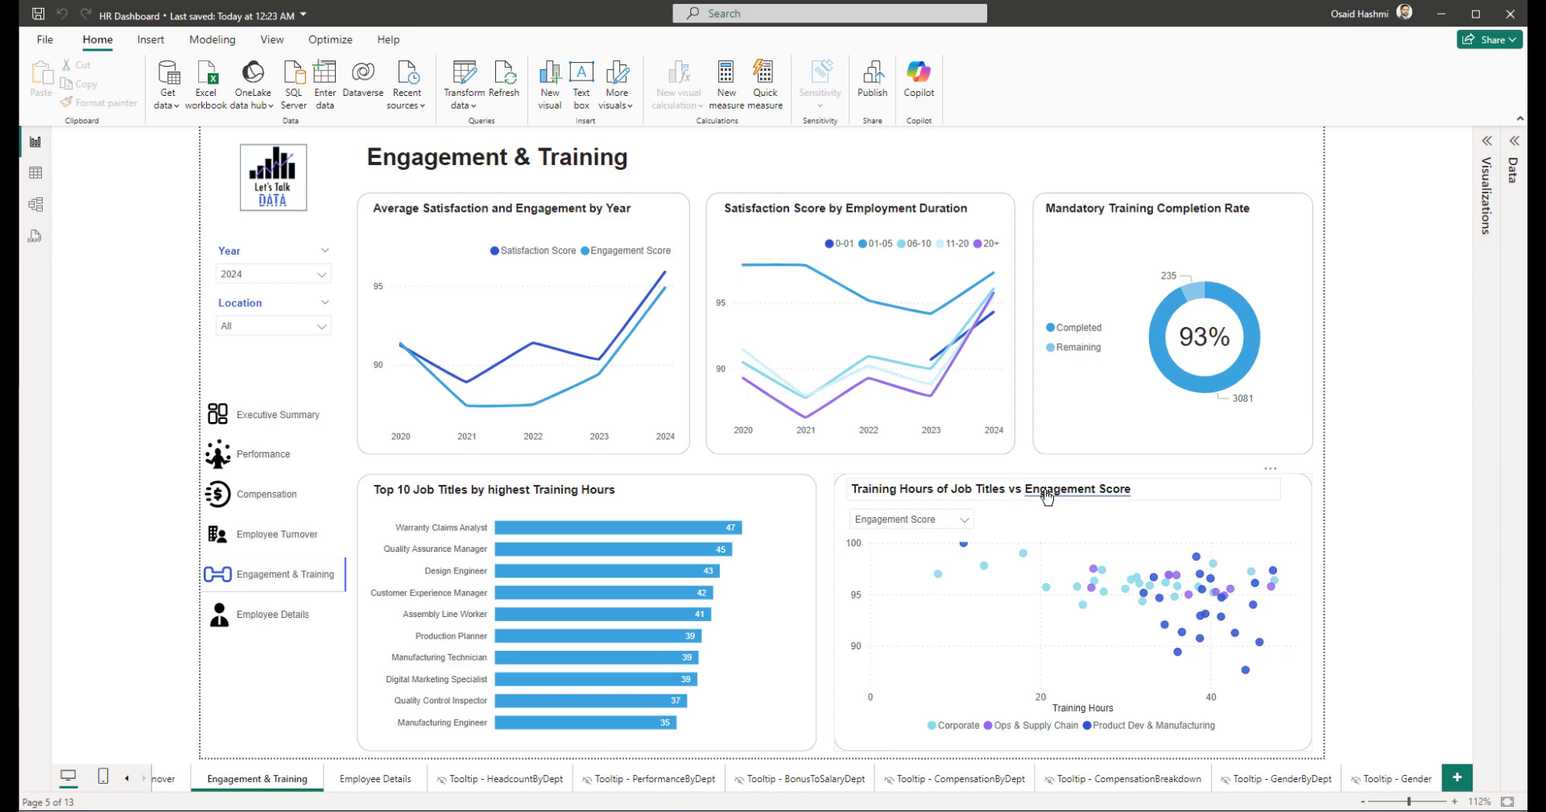
# Step: Switch the training hours scatter chart from Engagement Score to Satisfaction Score and examine its points
pyautogui.click(946, 529)
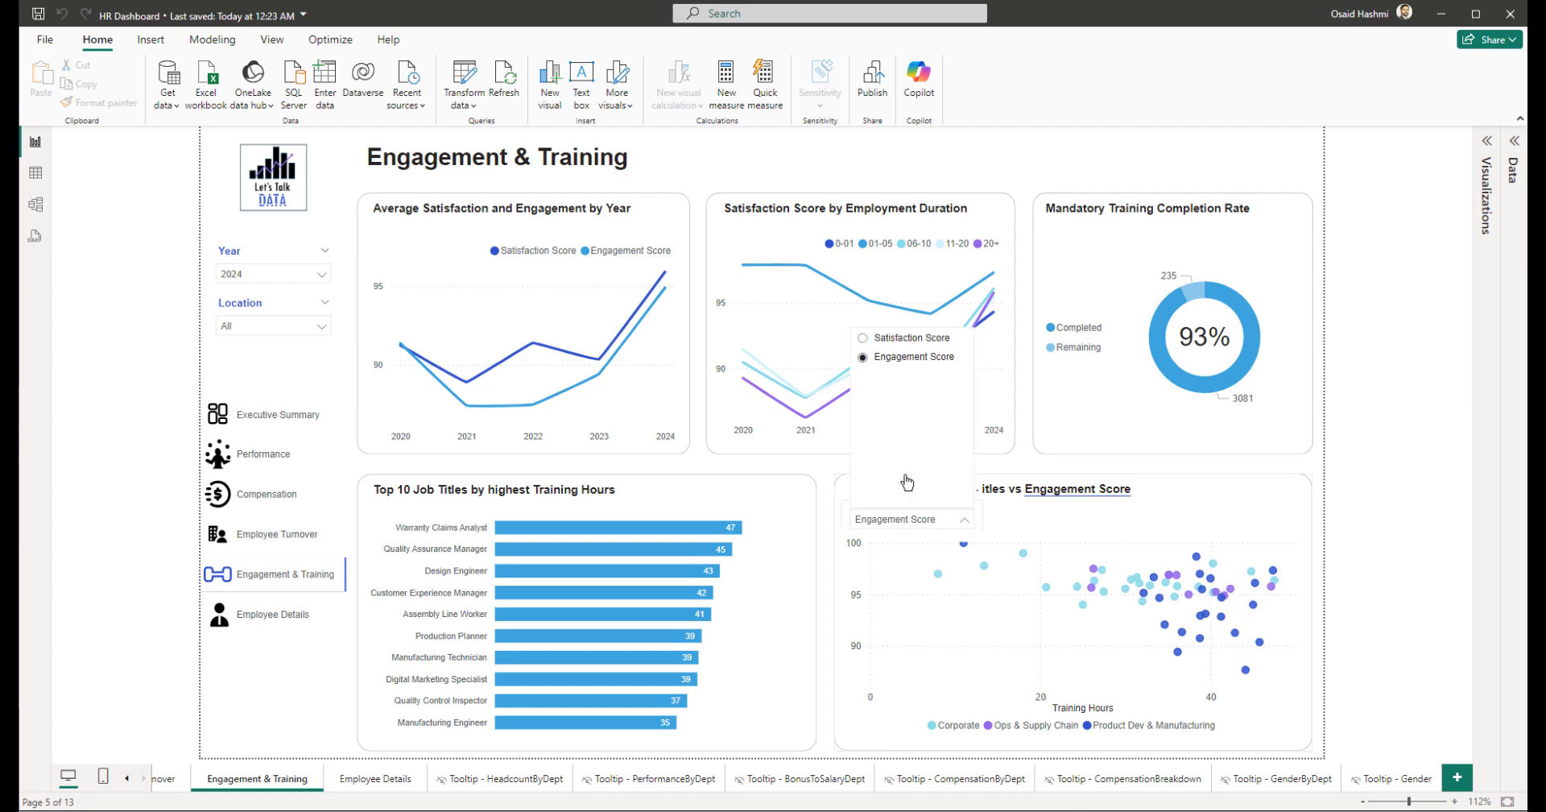
pyautogui.click(903, 355)
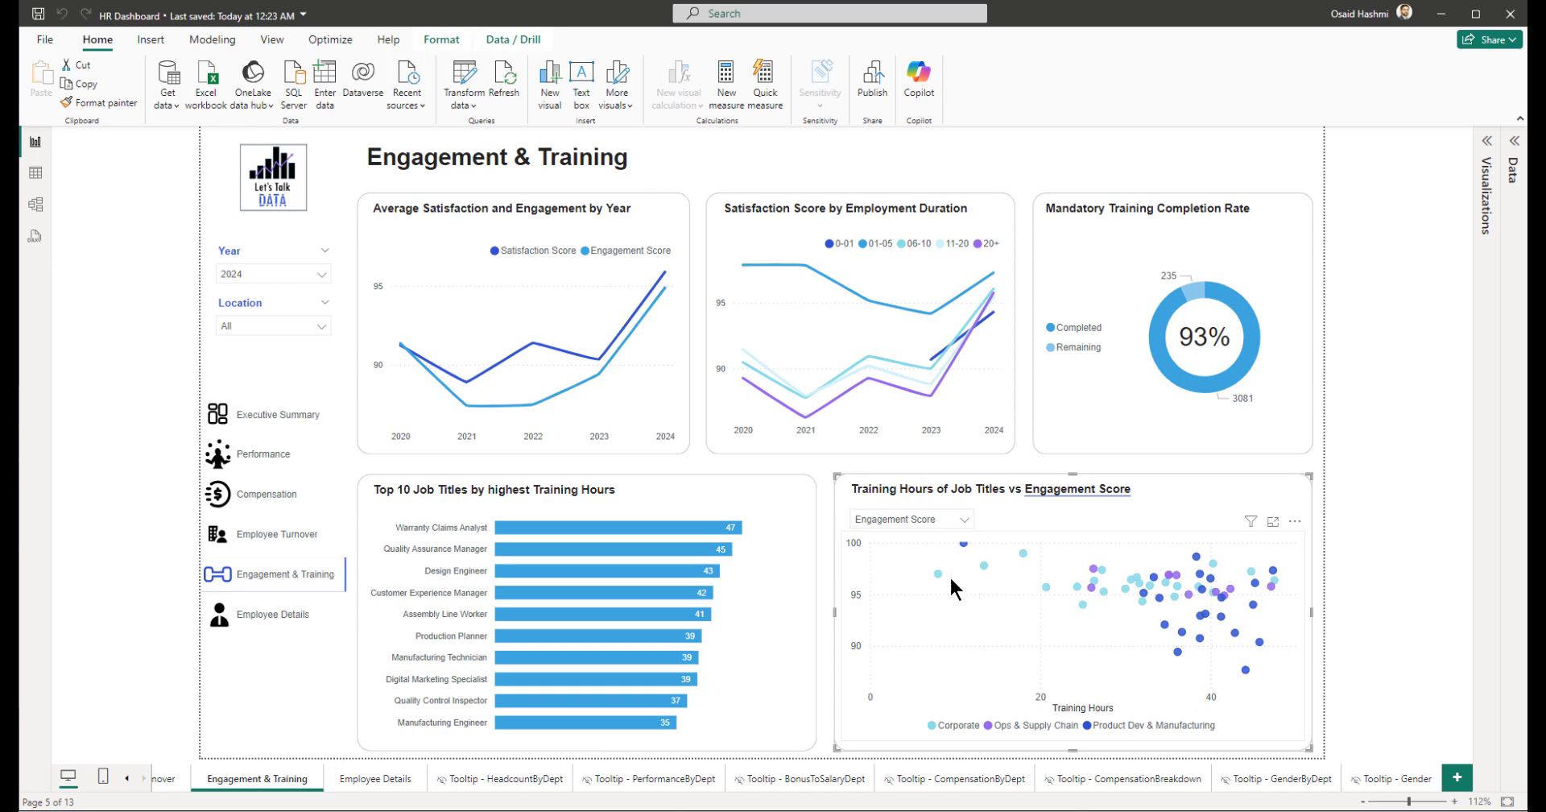
pyautogui.click(899, 524)
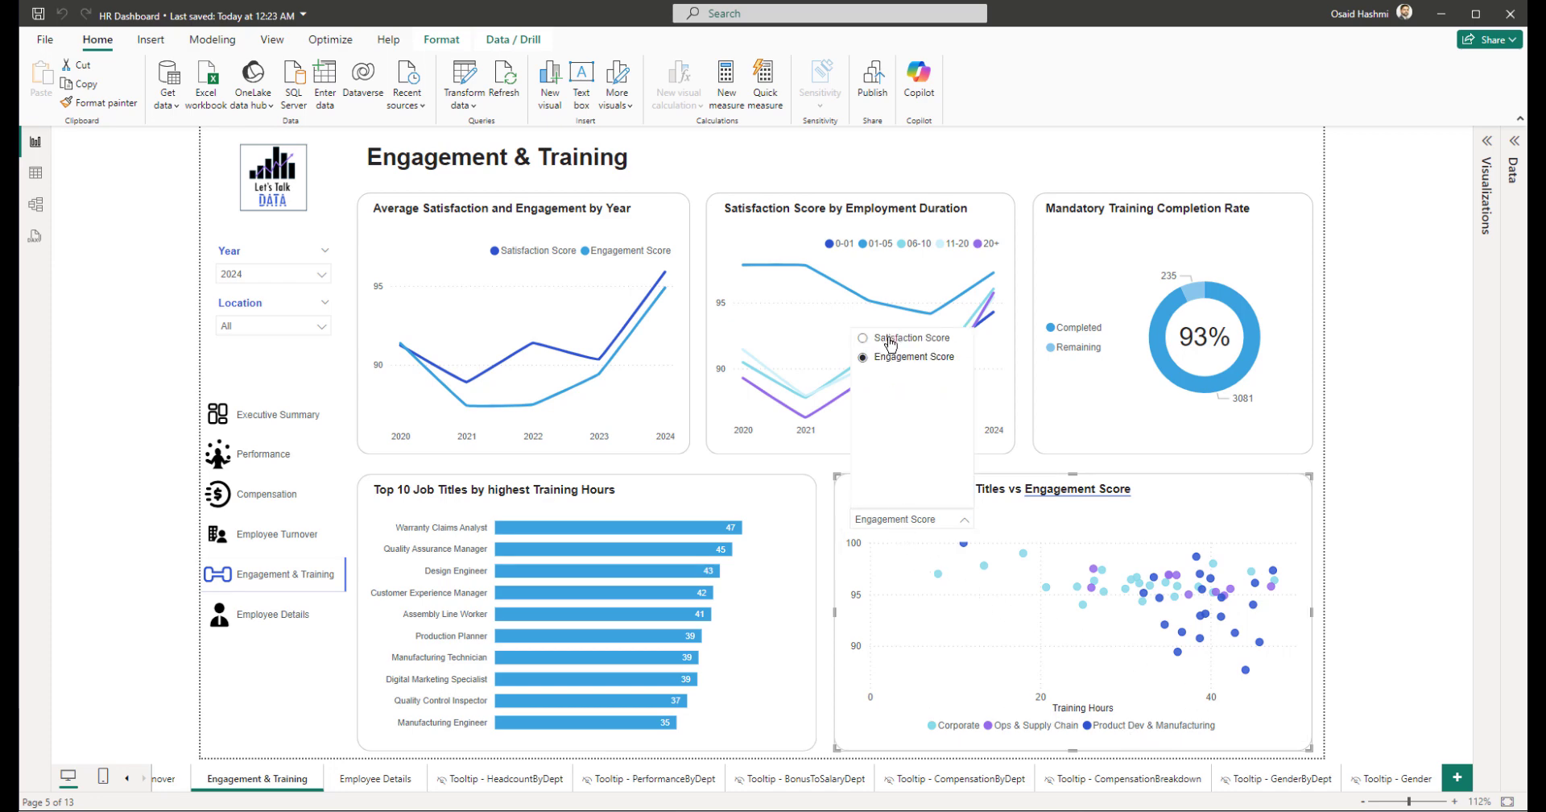
pyautogui.click(885, 339)
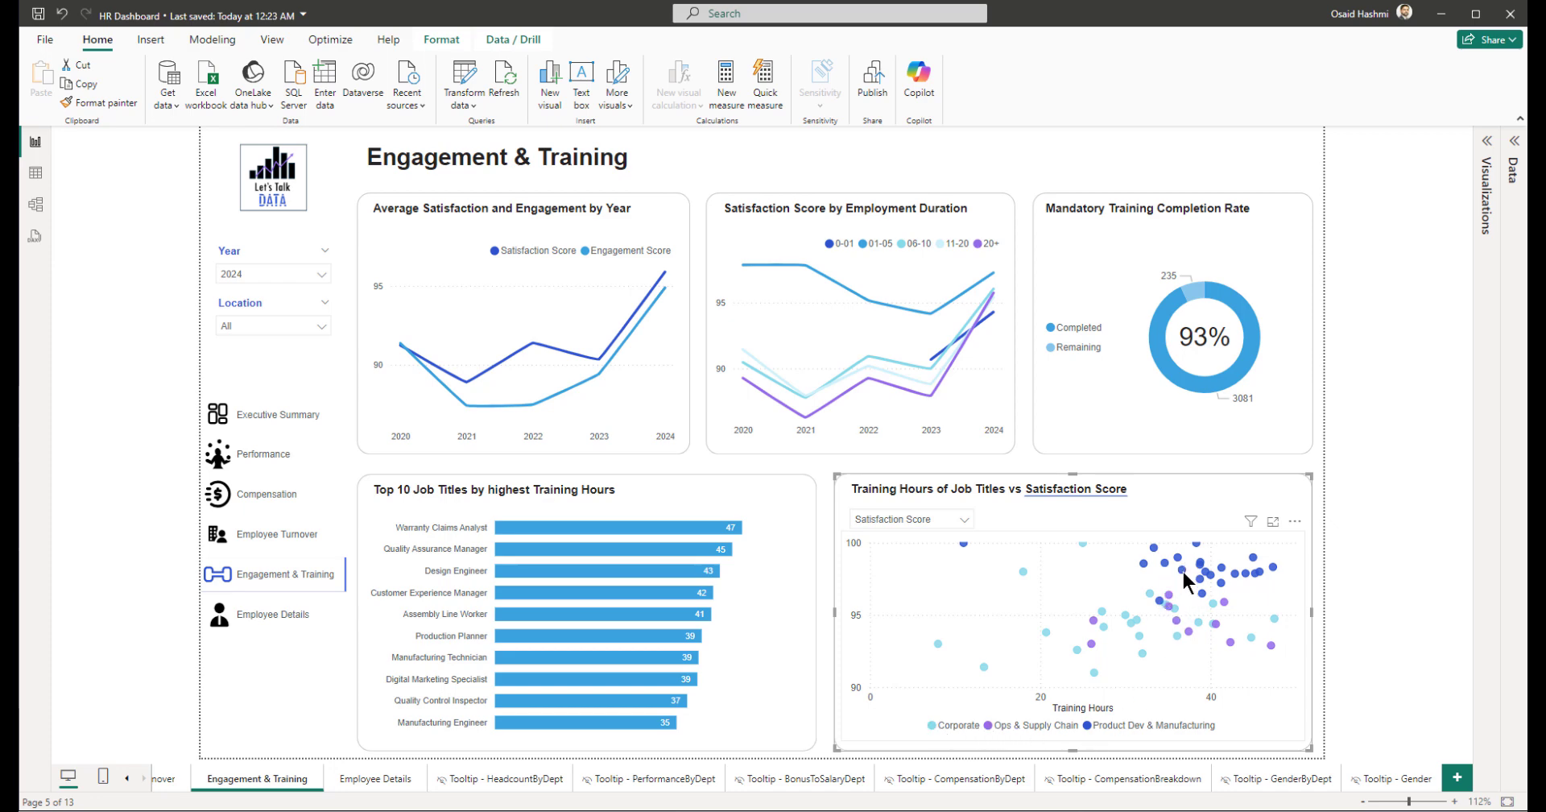
pyautogui.moveTo(1182, 572)
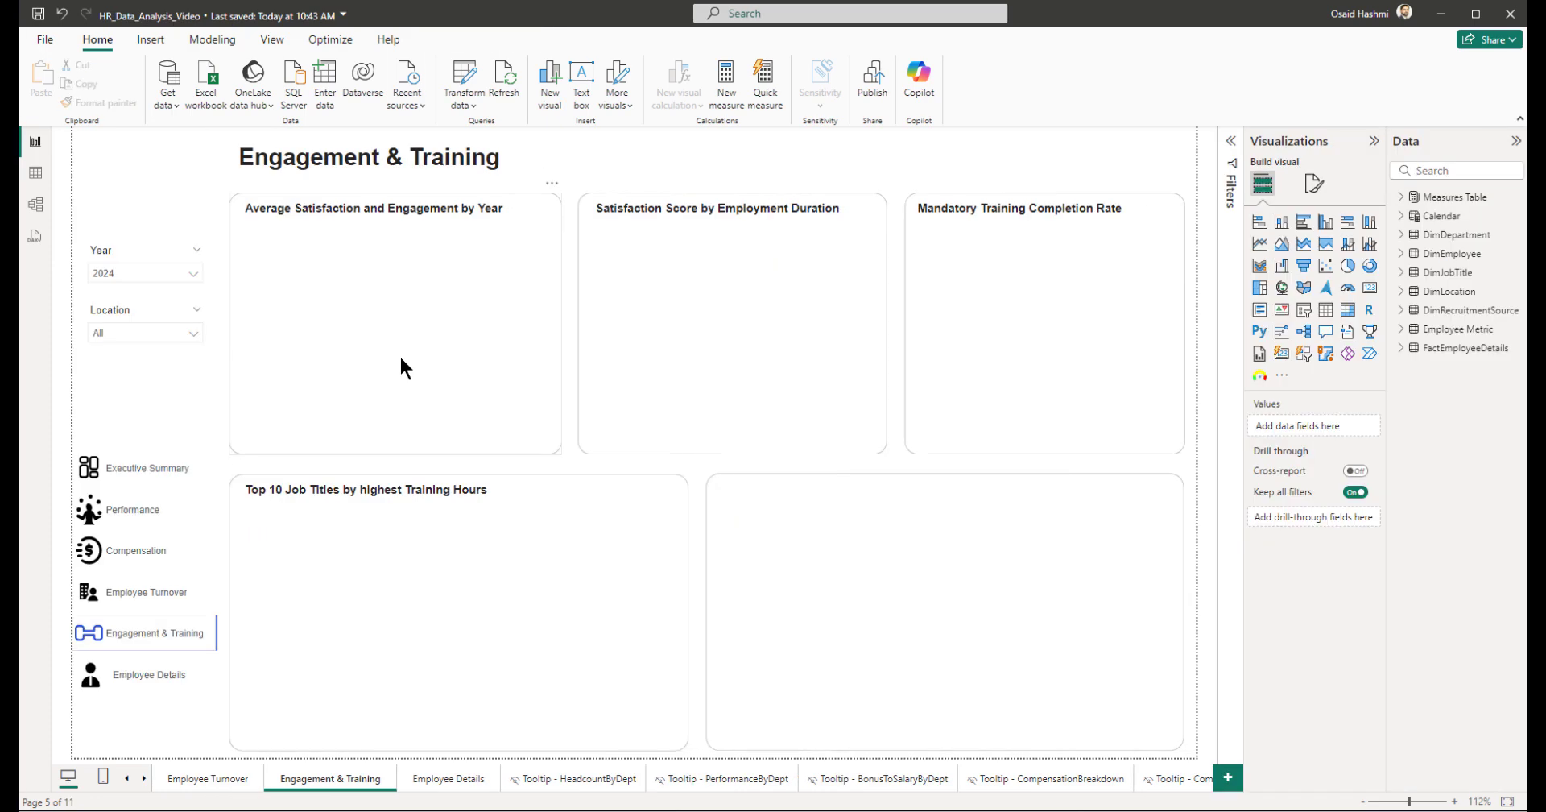
# Step: Fit a new line chart inside the Average Satisfaction and Engagement by Year card and put the Calendar table's Year on its x-axis
pyautogui.click(1259, 245)
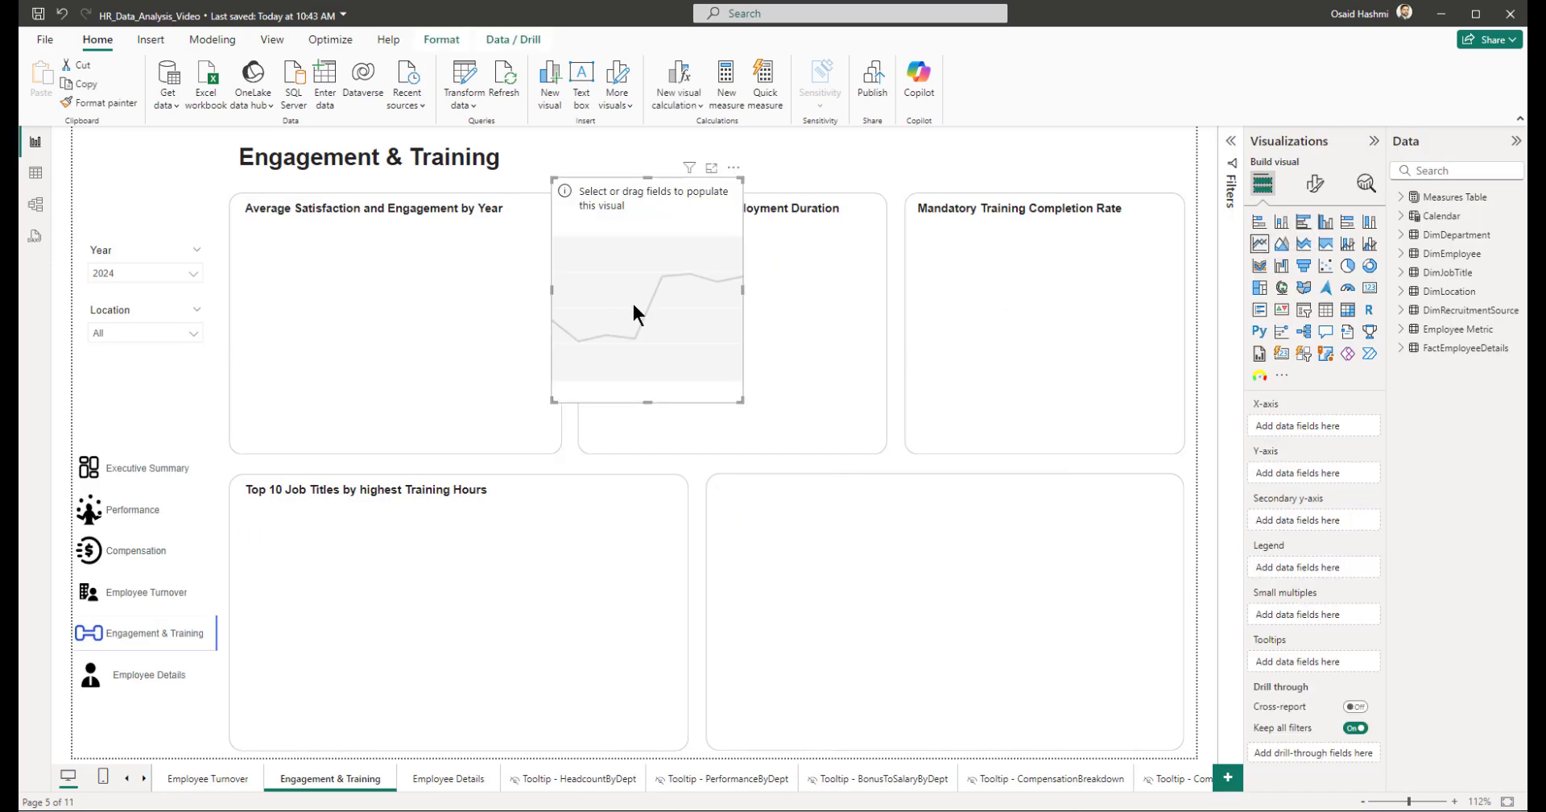
pyautogui.moveTo(631, 301); pyautogui.dragTo(316, 348)
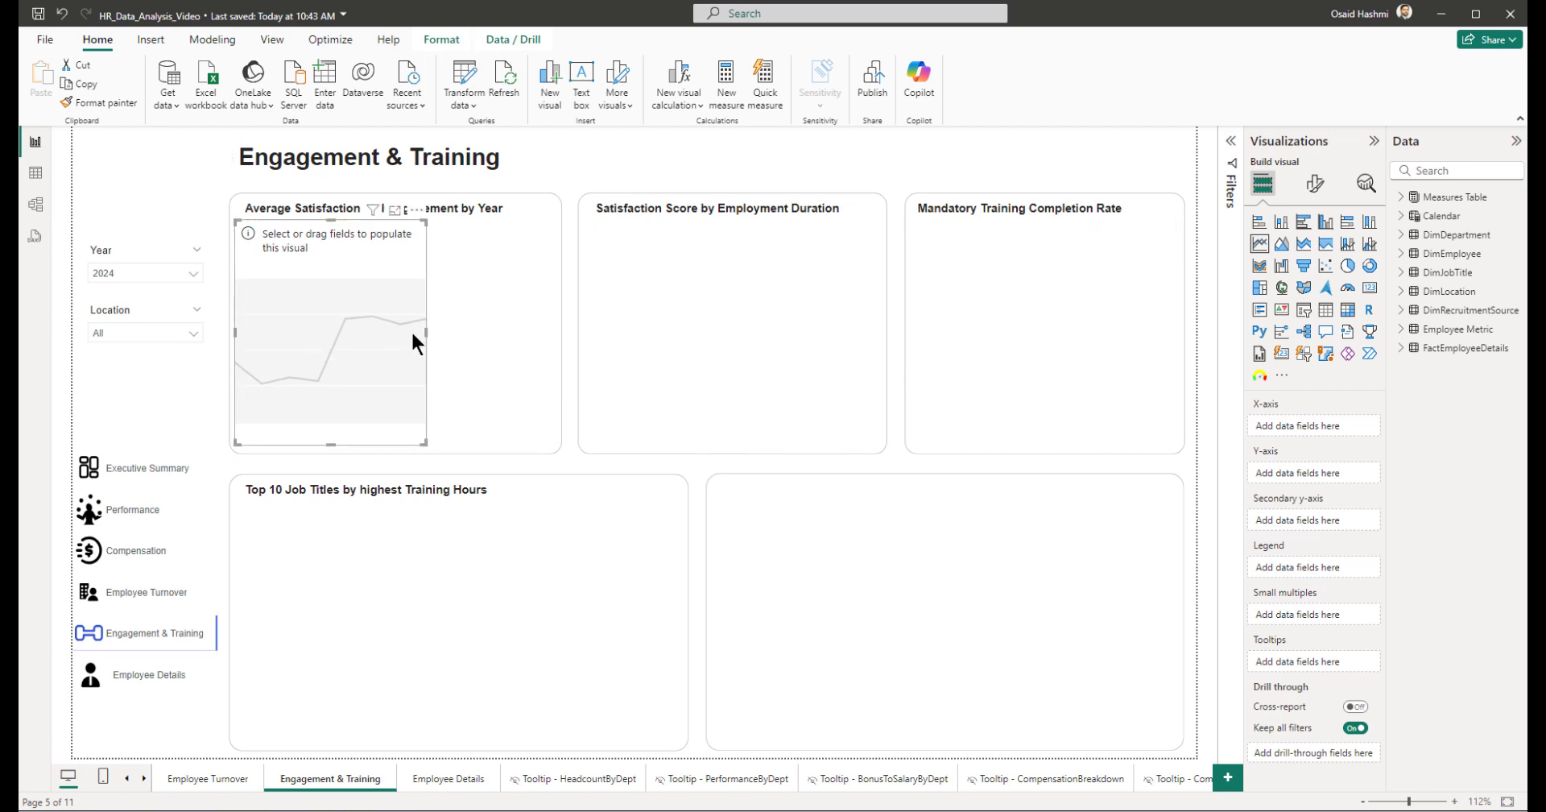
pyautogui.moveTo(426, 330); pyautogui.dragTo(553, 321)
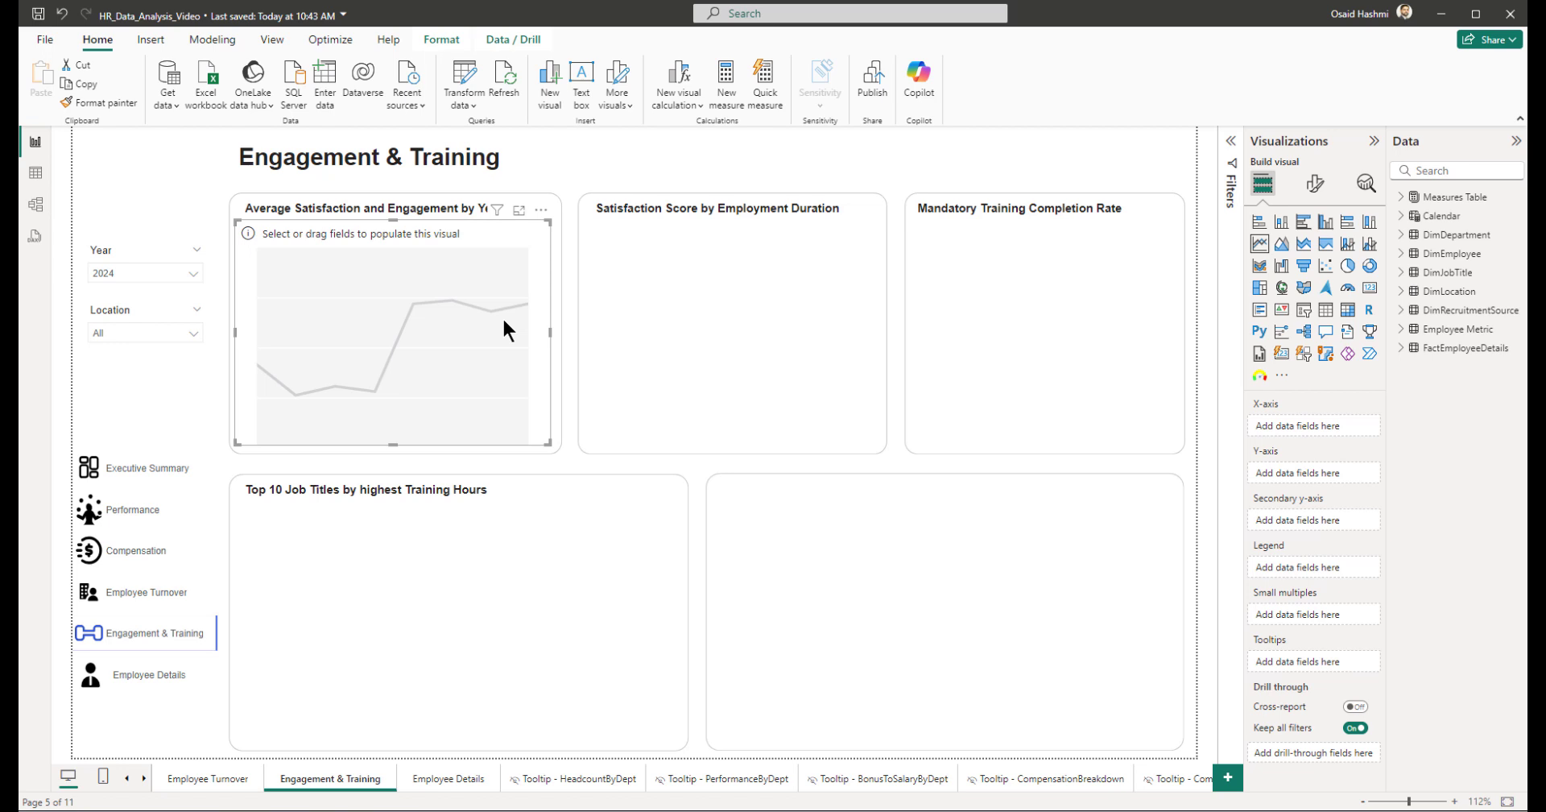
pyautogui.press('Right')
pyautogui.press('Right')
pyautogui.press('Right')
pyautogui.press('Right')
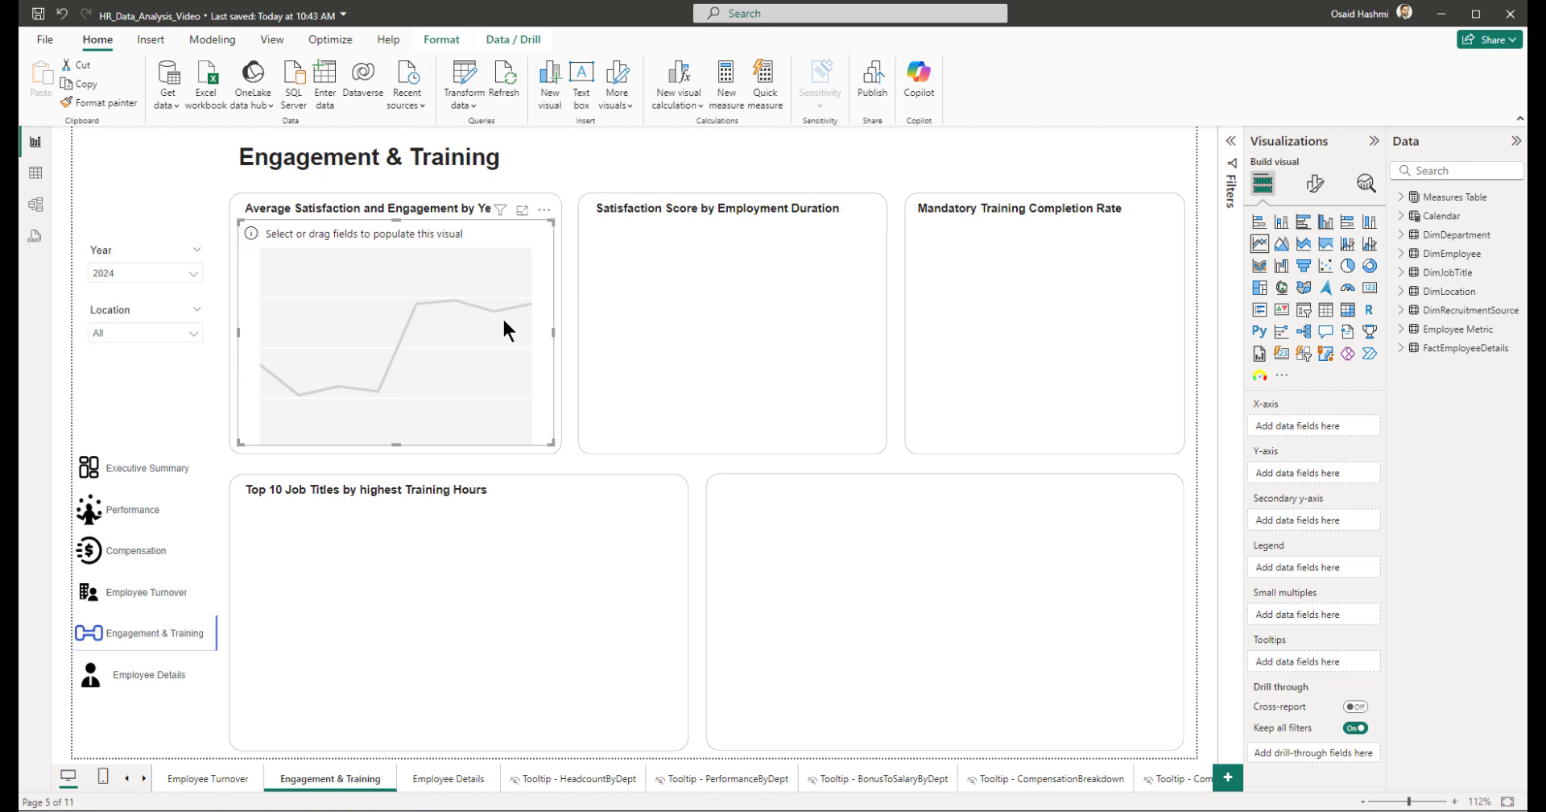
pyautogui.press('Down')
pyautogui.press('Down')
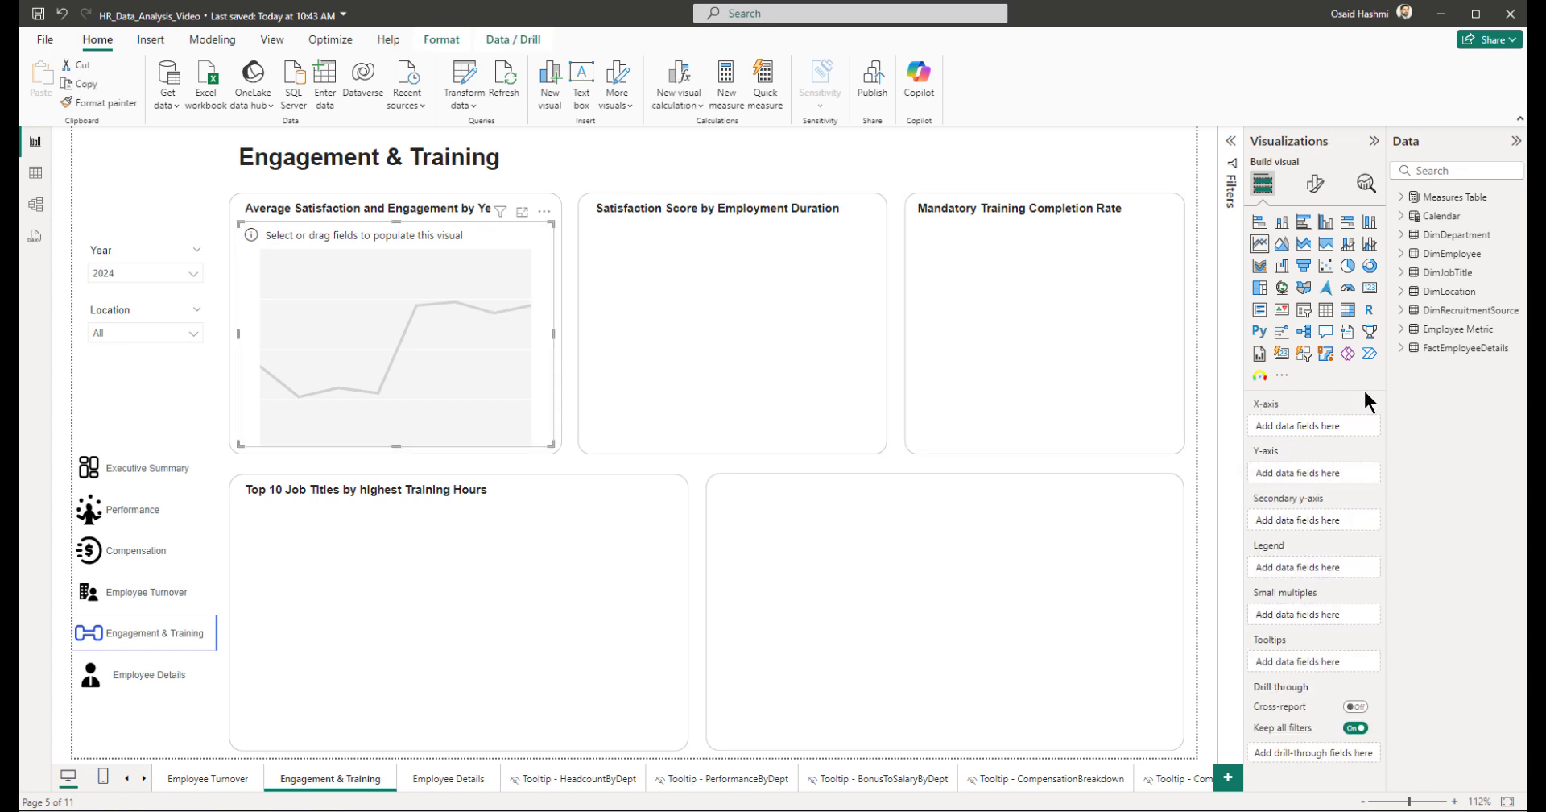
pyautogui.click(1403, 216)
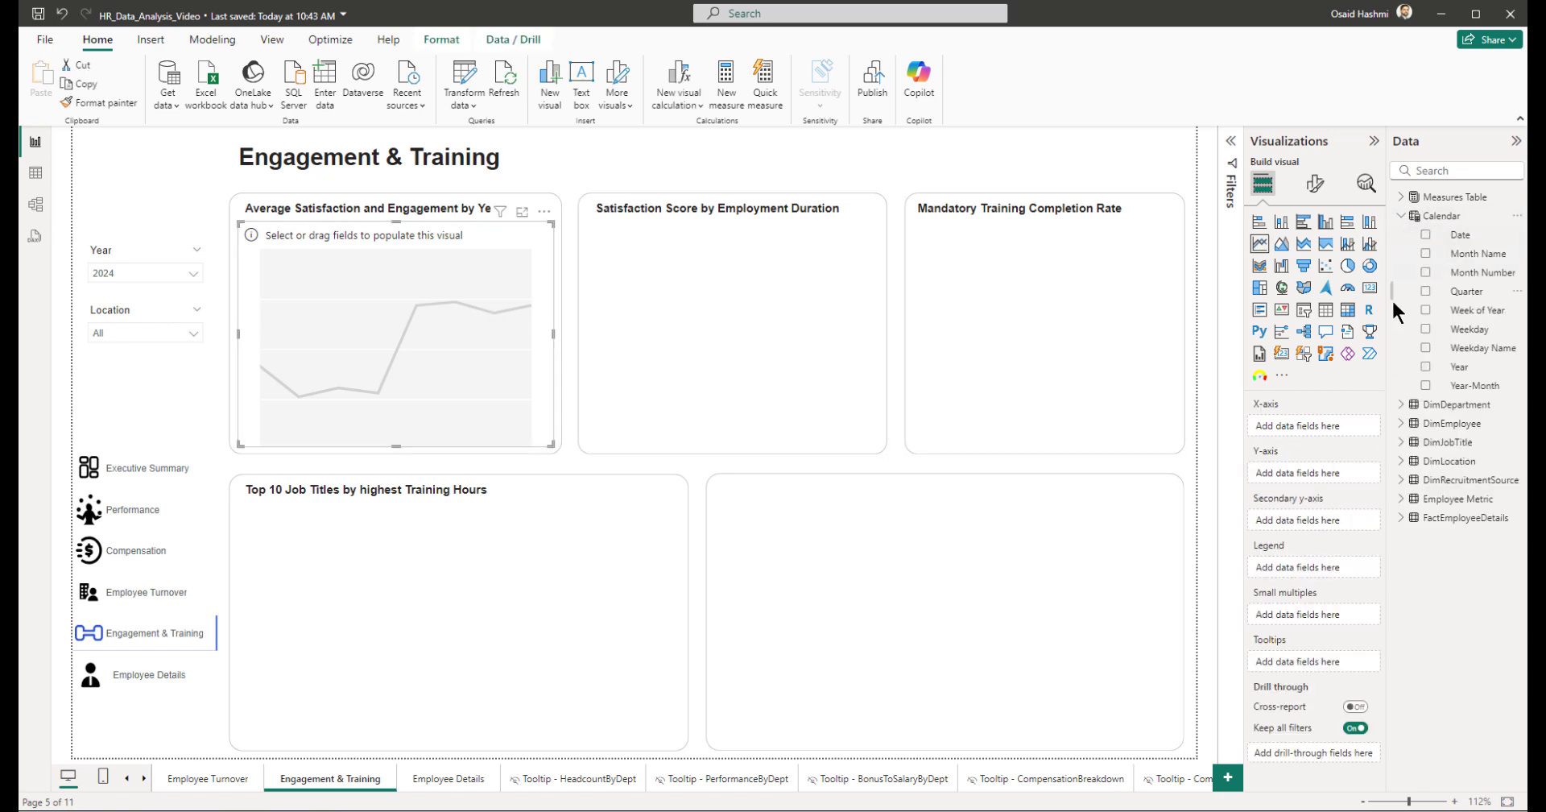
pyautogui.moveTo(1445, 369); pyautogui.dragTo(1310, 432)
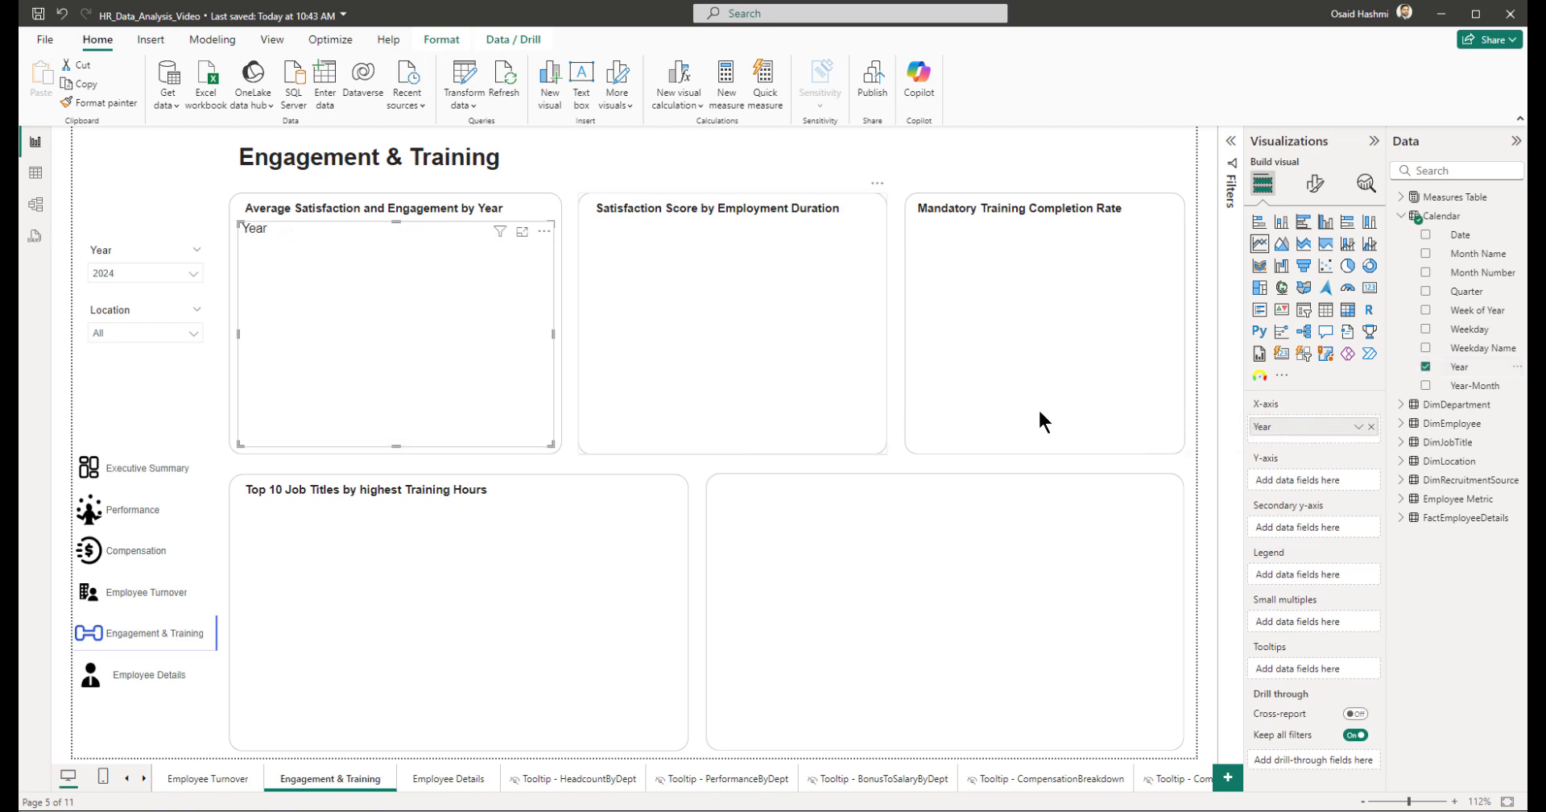
# Step: Edit the Year slicer's interactions so it does not filter the new line chart, and finish editing interactions
pyautogui.click(125, 259)
pyautogui.click(439, 39)
pyautogui.click(50, 90)
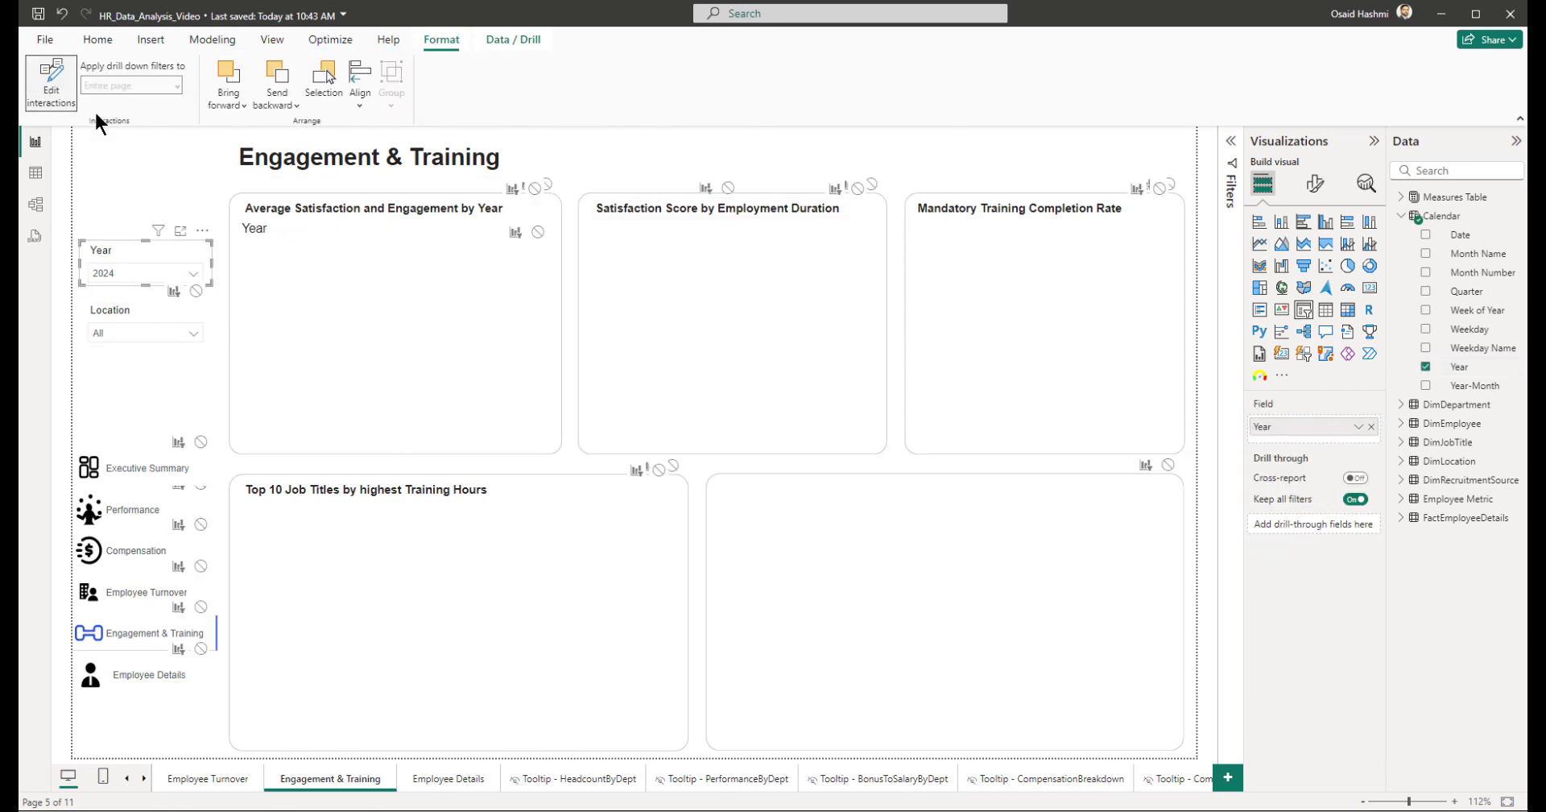
pyautogui.click(539, 233)
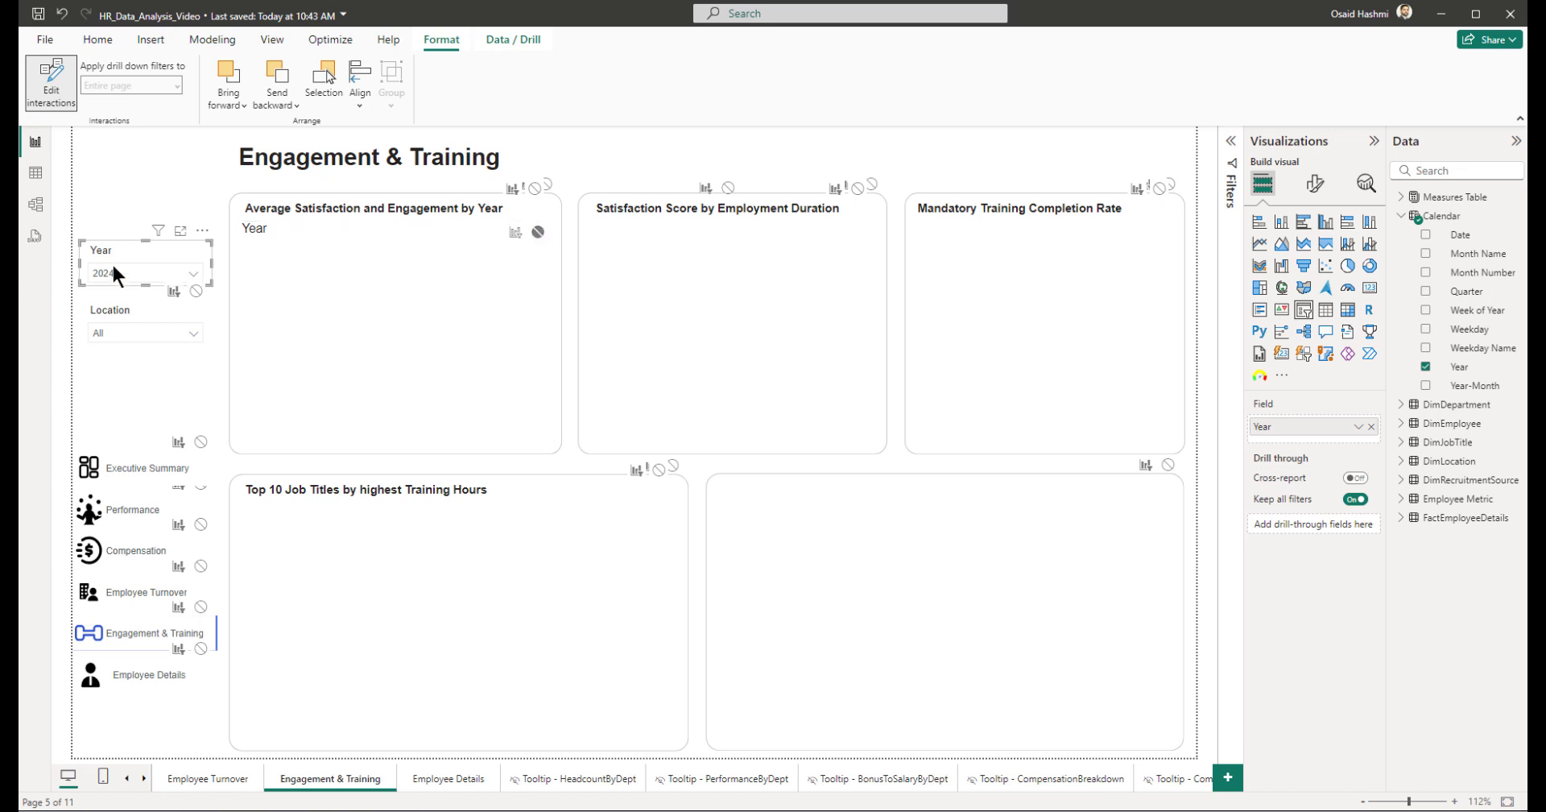
pyautogui.click(55, 90)
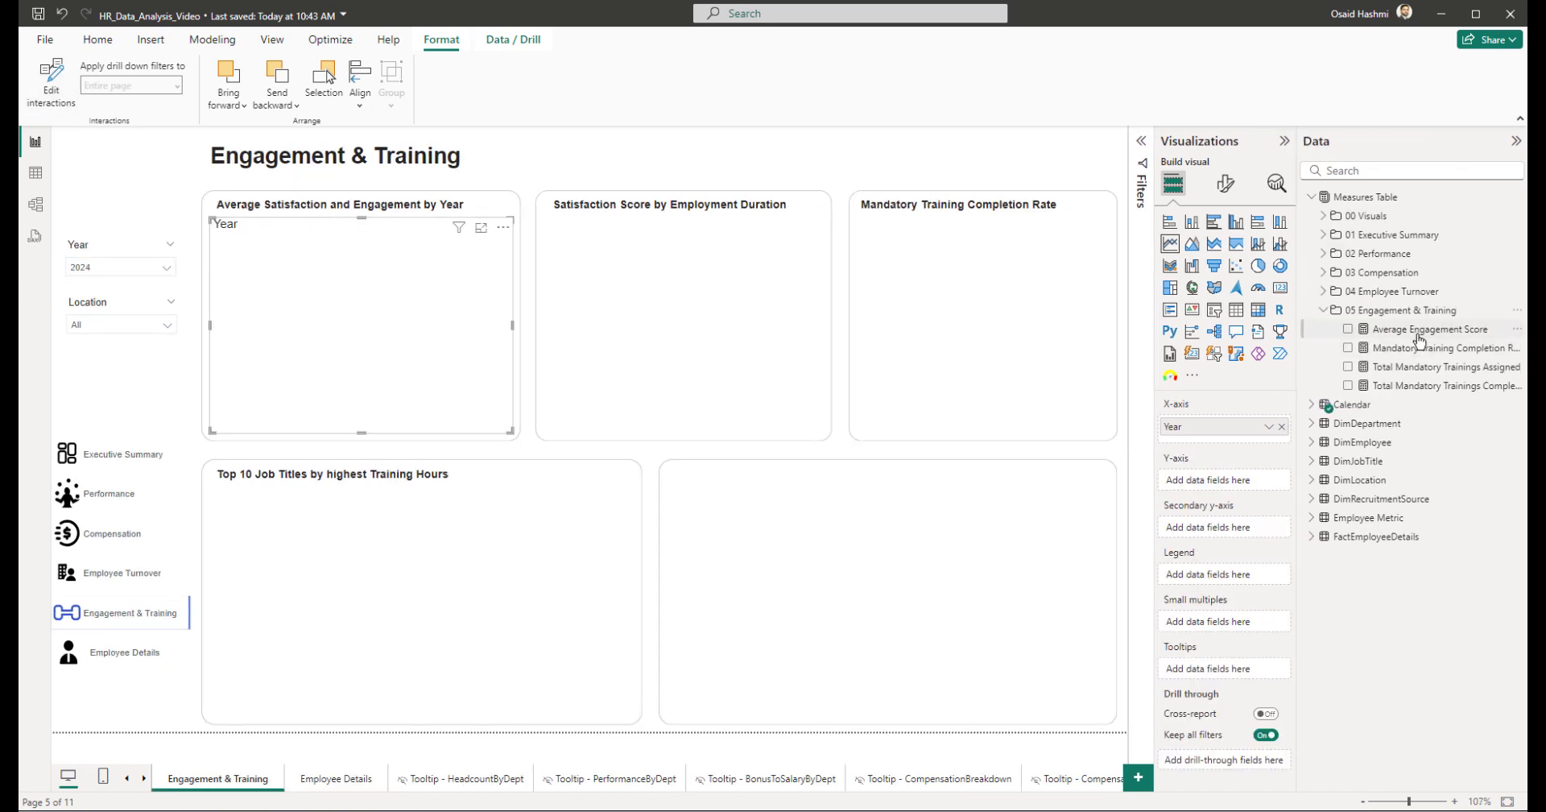
# Step: Plot Average Engagement Score and Average Satisfaction Score on the line chart's y-axis
pyautogui.moveTo(1419, 339); pyautogui.dragTo(1240, 481)
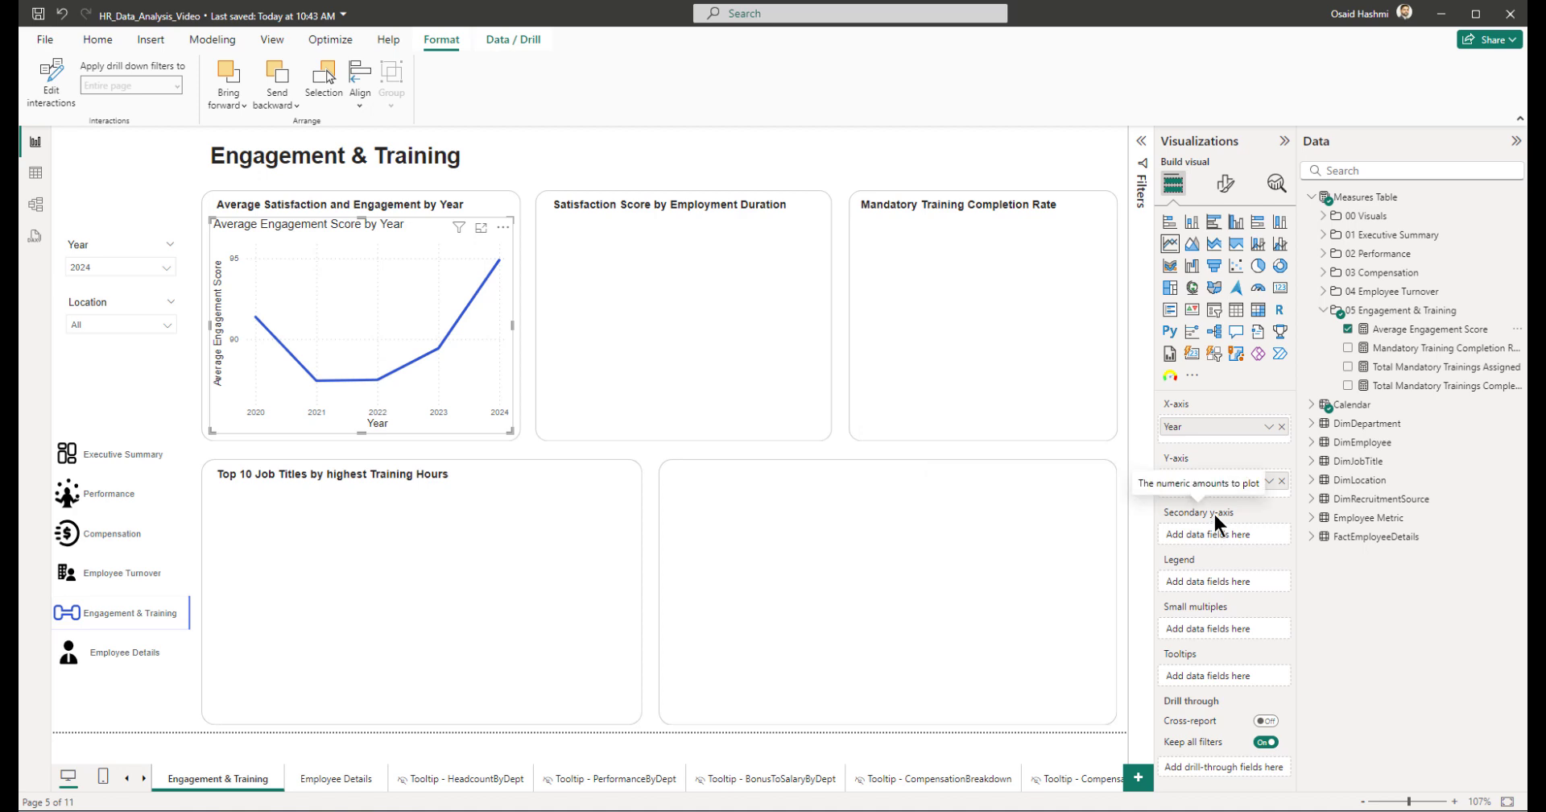
pyautogui.click(1323, 310)
pyautogui.click(1375, 169)
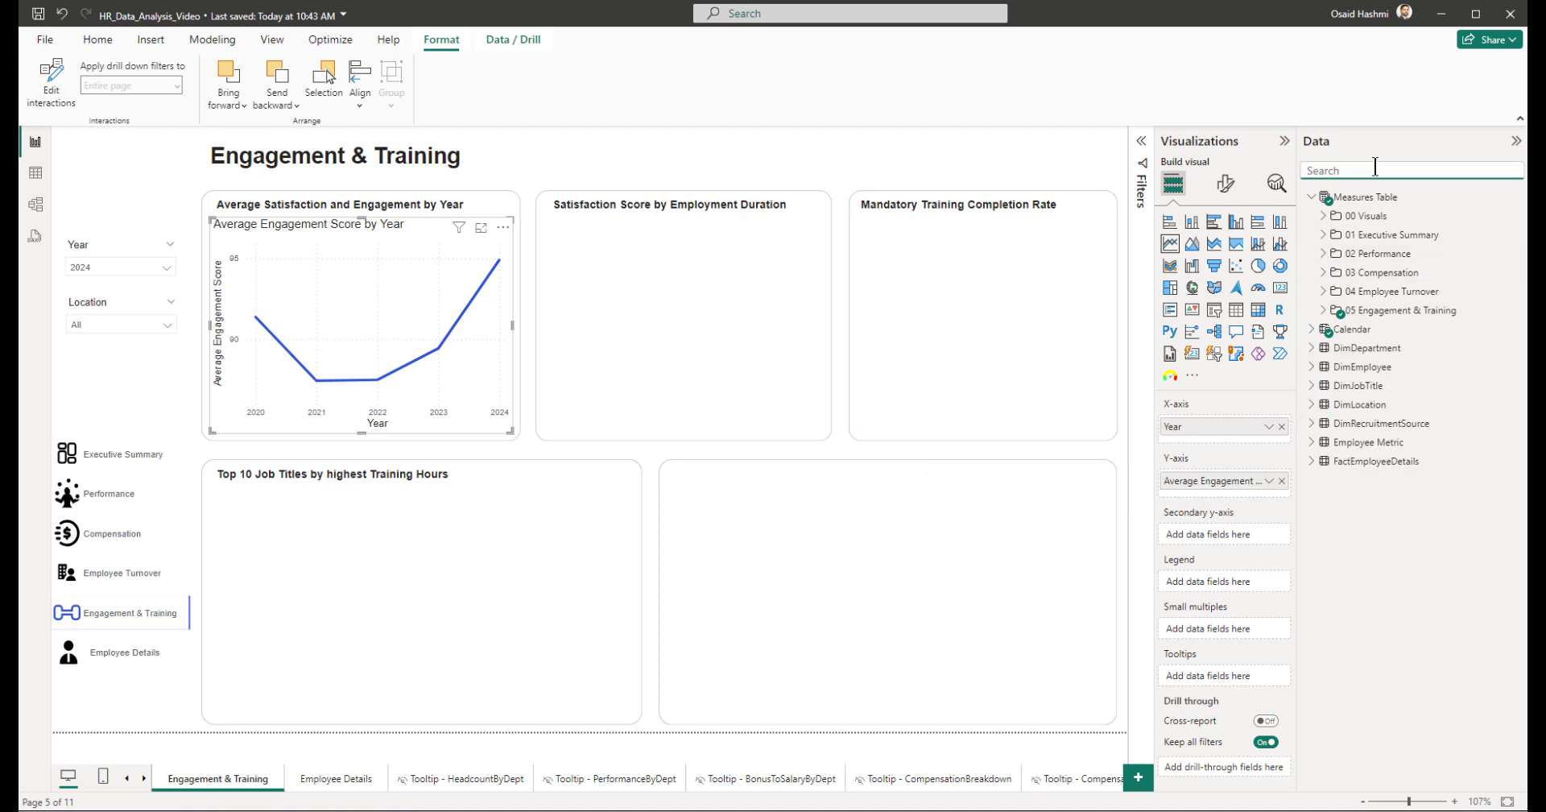
pyautogui.write('satks')
pyautogui.press('BackSpace')
pyautogui.press('BackSpace')
pyautogui.press('BackSpace')
pyautogui.write('isfa')
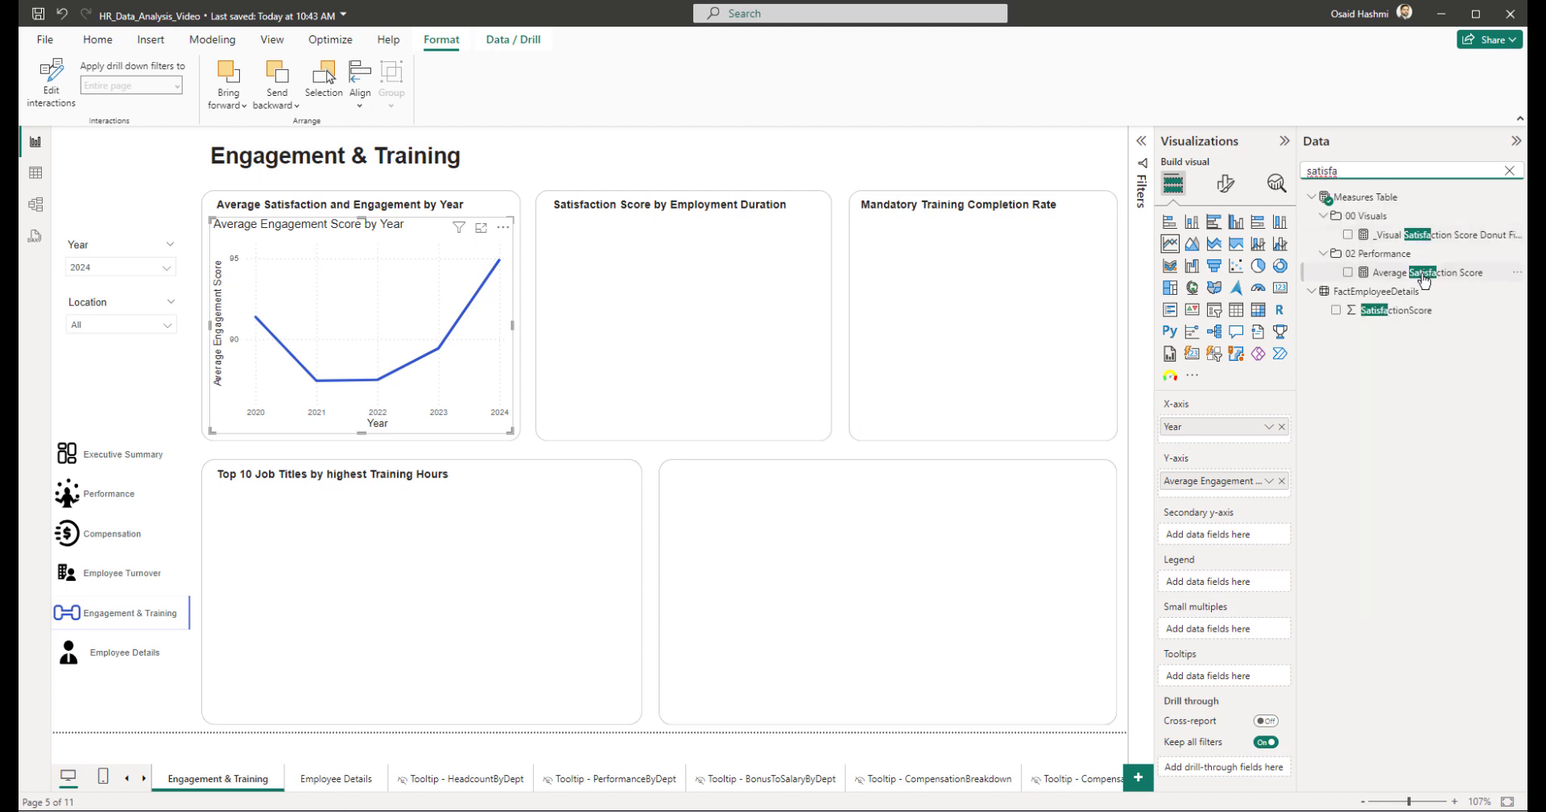
pyautogui.moveTo(1425, 272); pyautogui.dragTo(1260, 480)
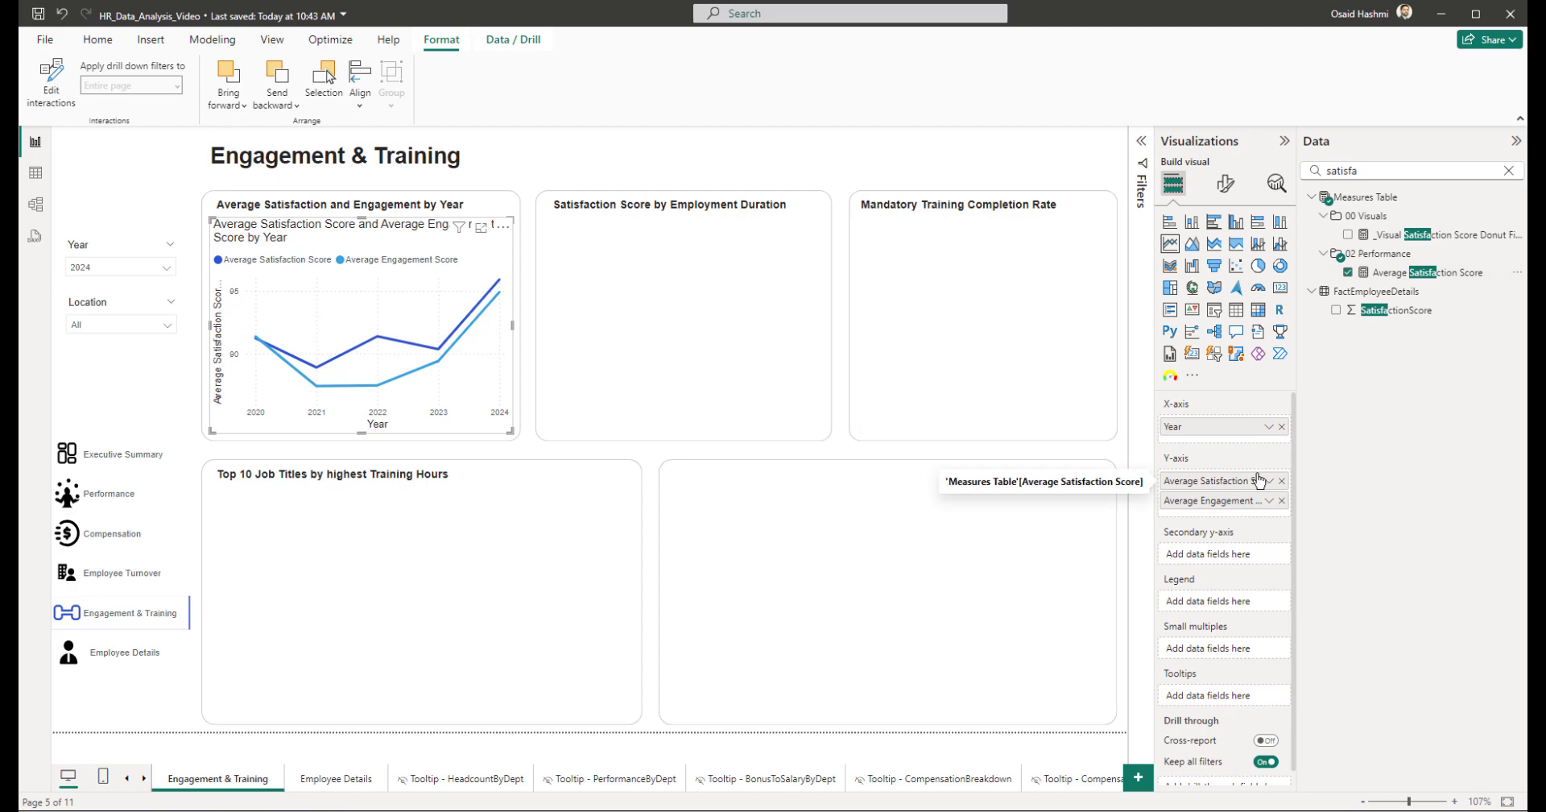
# Step: Turn off the line chart's title and axis titles, and hide its vertical gridlines
pyautogui.click(1284, 141)
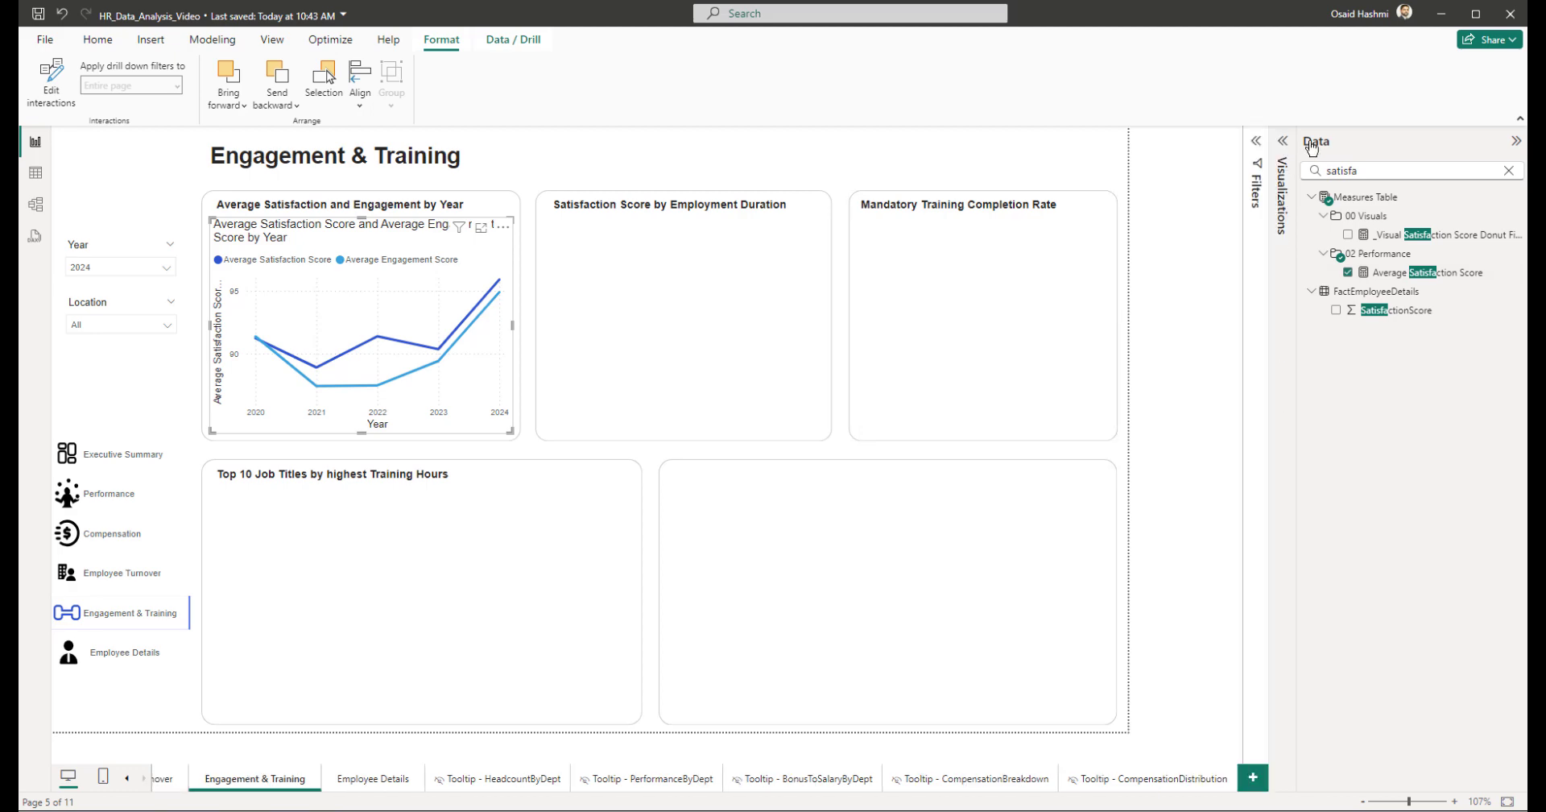
pyautogui.click(1515, 141)
pyautogui.click(1475, 233)
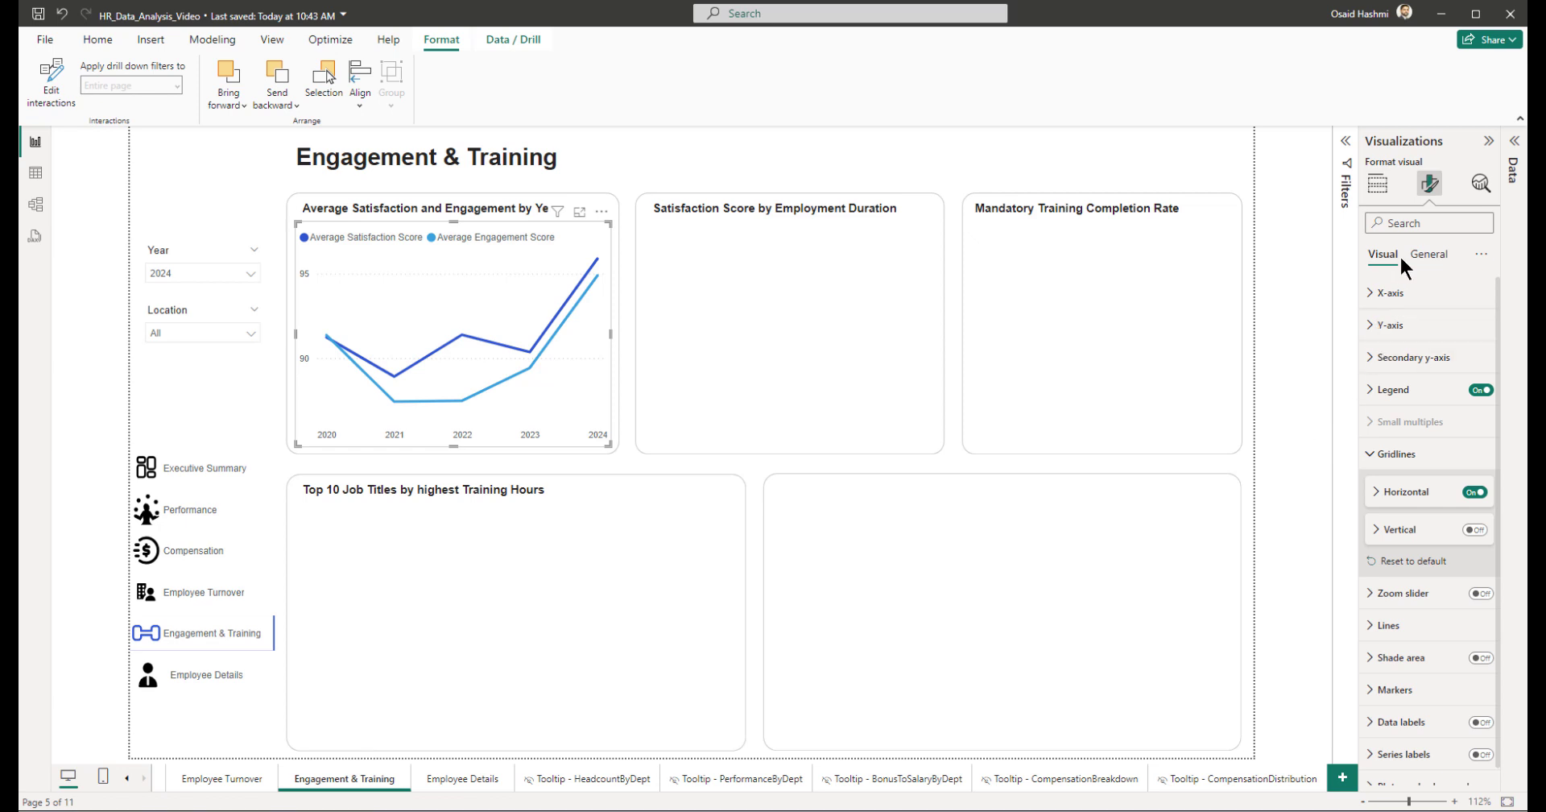
# Step: Rename the two y-axis measures for this line chart as Satisfaction Score and Engagement Score
pyautogui.click(1377, 185)
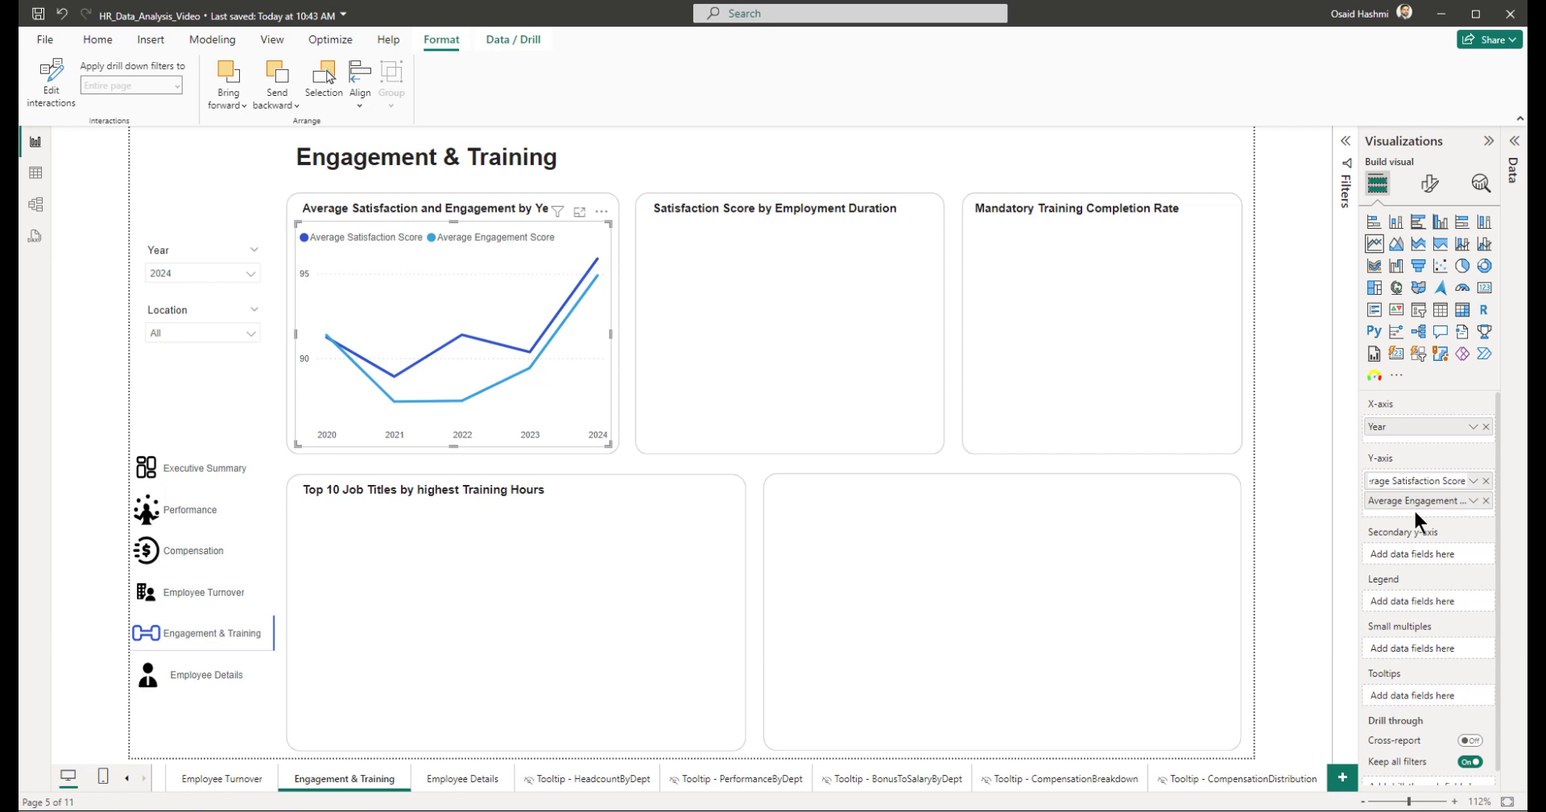
pyautogui.press('Return')
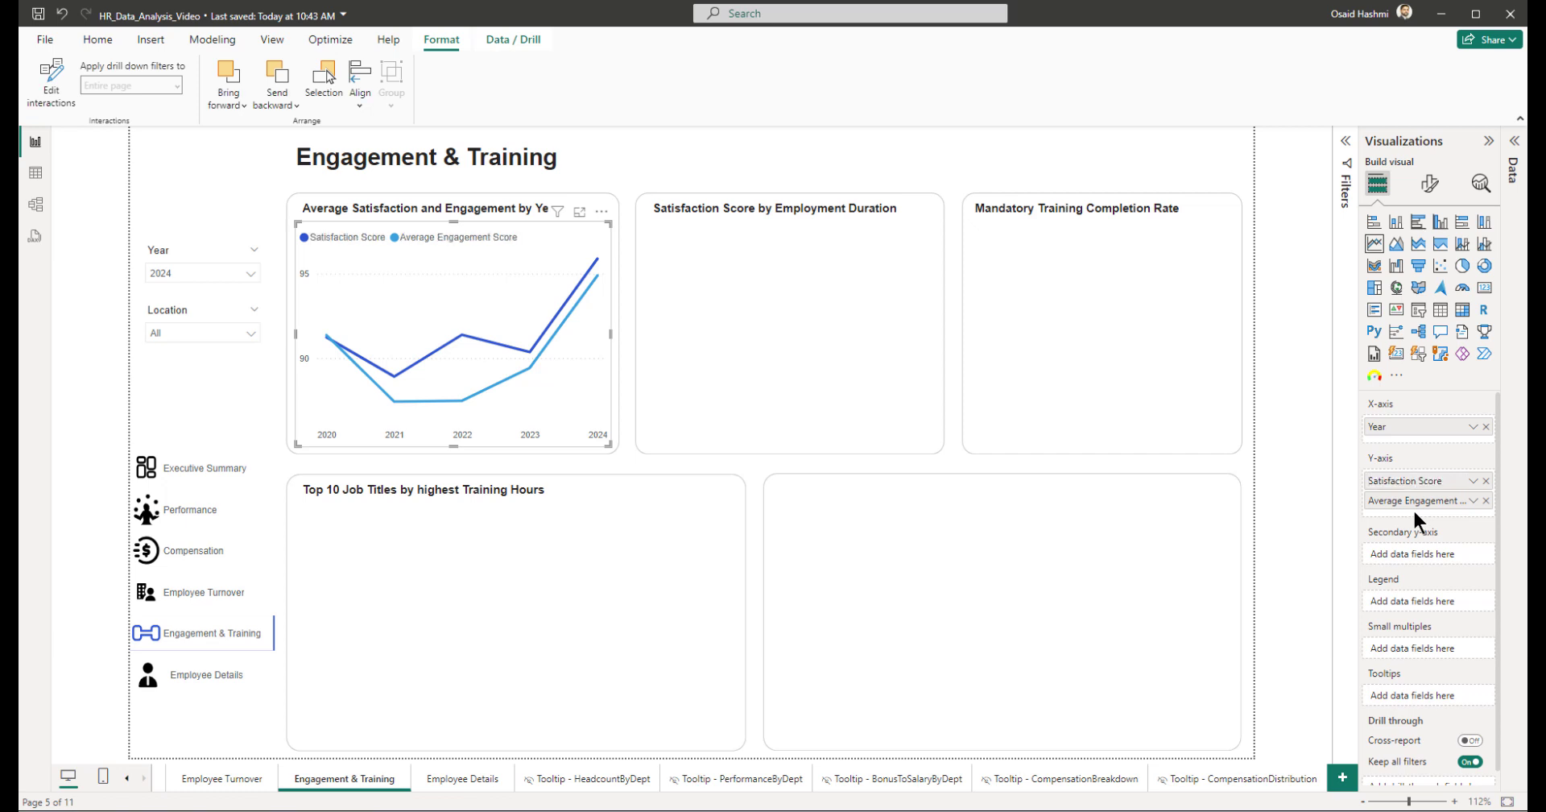
pyautogui.doubleClick(1408, 500)
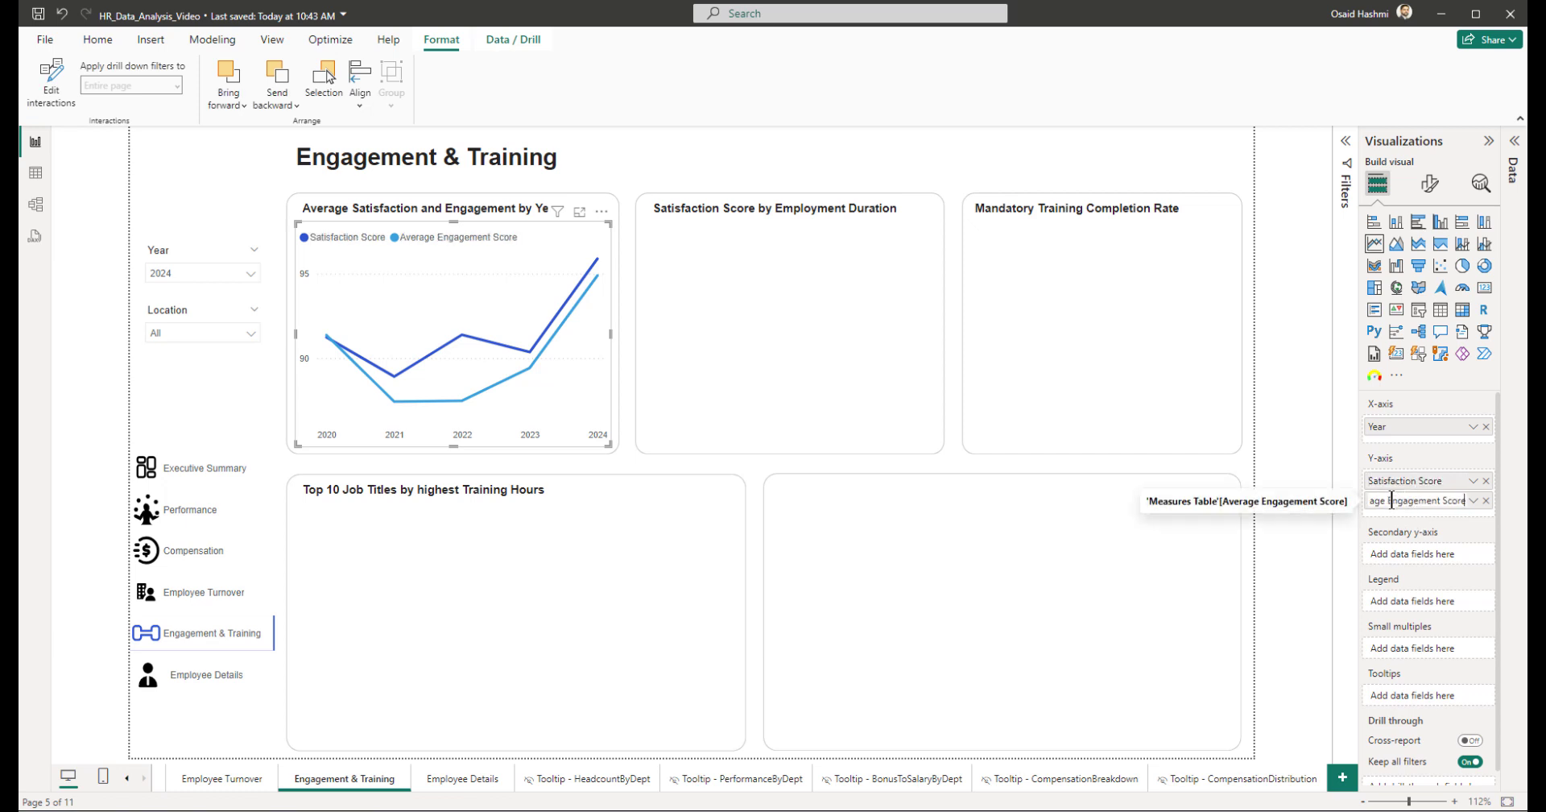
pyautogui.click(1390, 500)
pyautogui.press('BackSpace')
pyautogui.press('BackSpace')
pyautogui.press('BackSpace')
pyautogui.press('BackSpace')
pyautogui.press('BackSpace')
pyautogui.press('BackSpace')
pyautogui.press('BackSpace')
pyautogui.press('BackSpace')
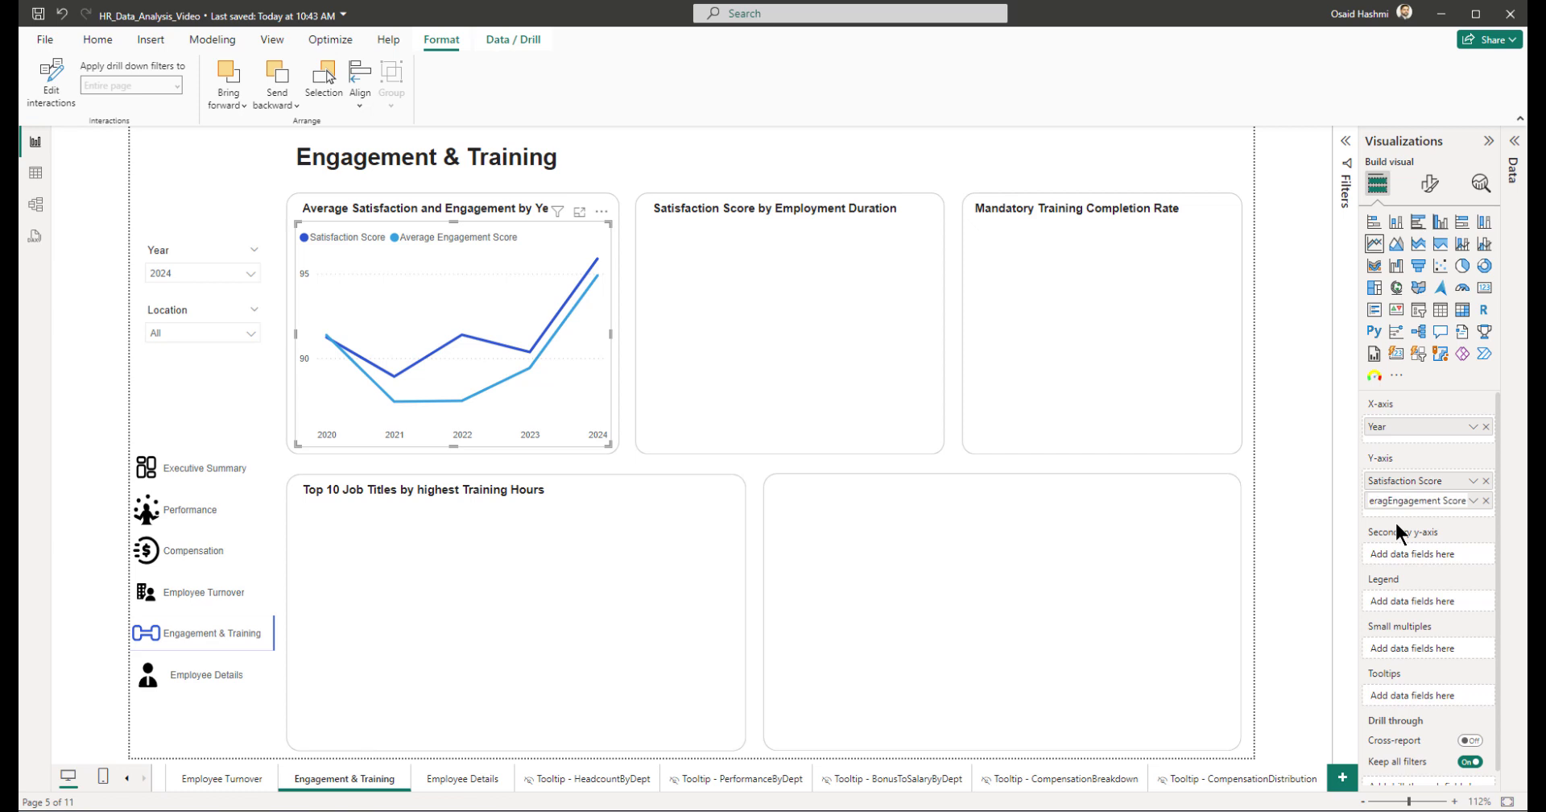
pyautogui.press('Return')
# Step: Set the line chart's legend position to Top right
pyautogui.click(1430, 183)
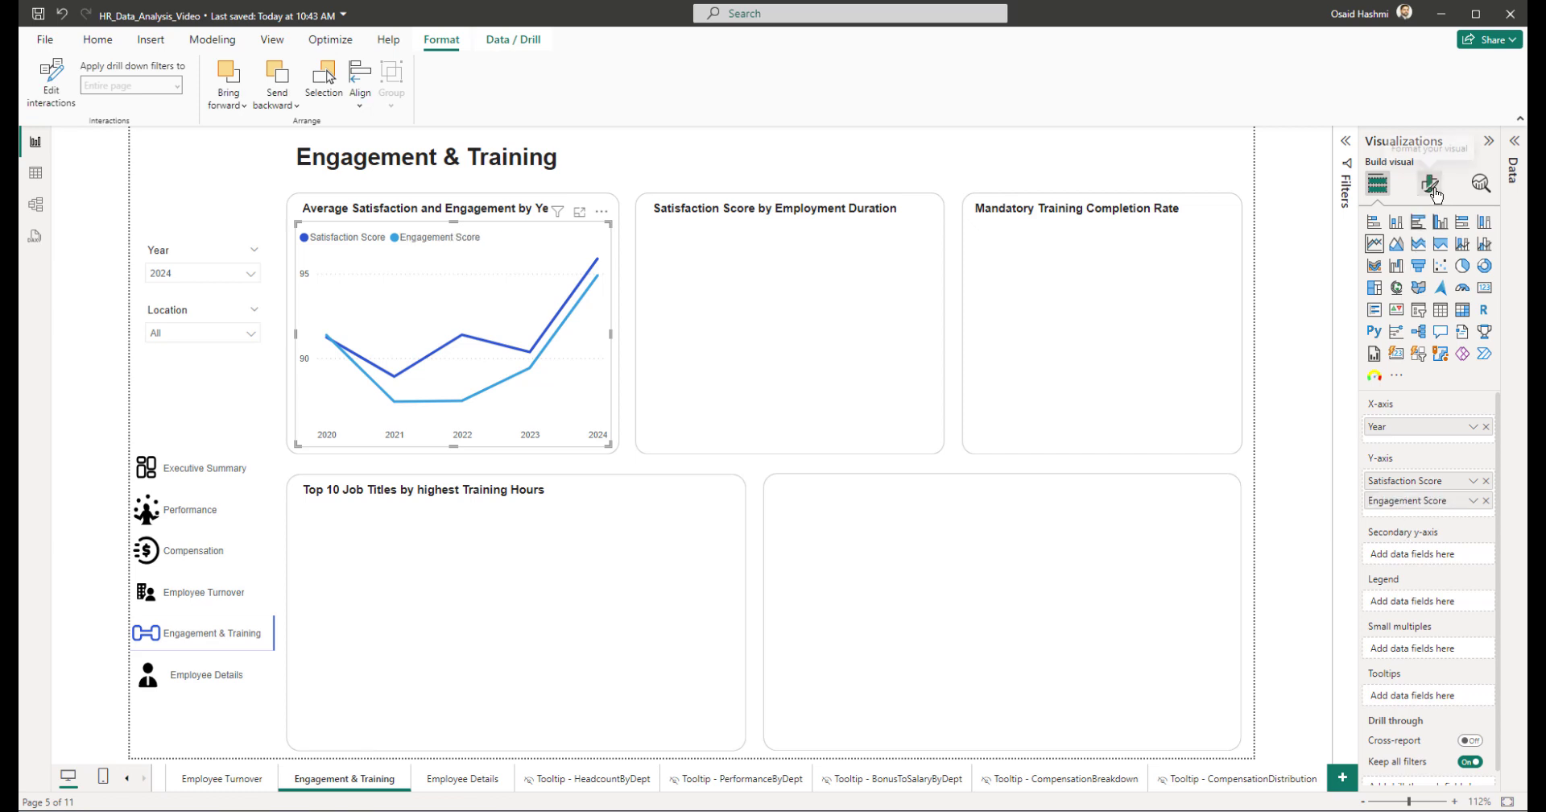
pyautogui.click(1393, 390)
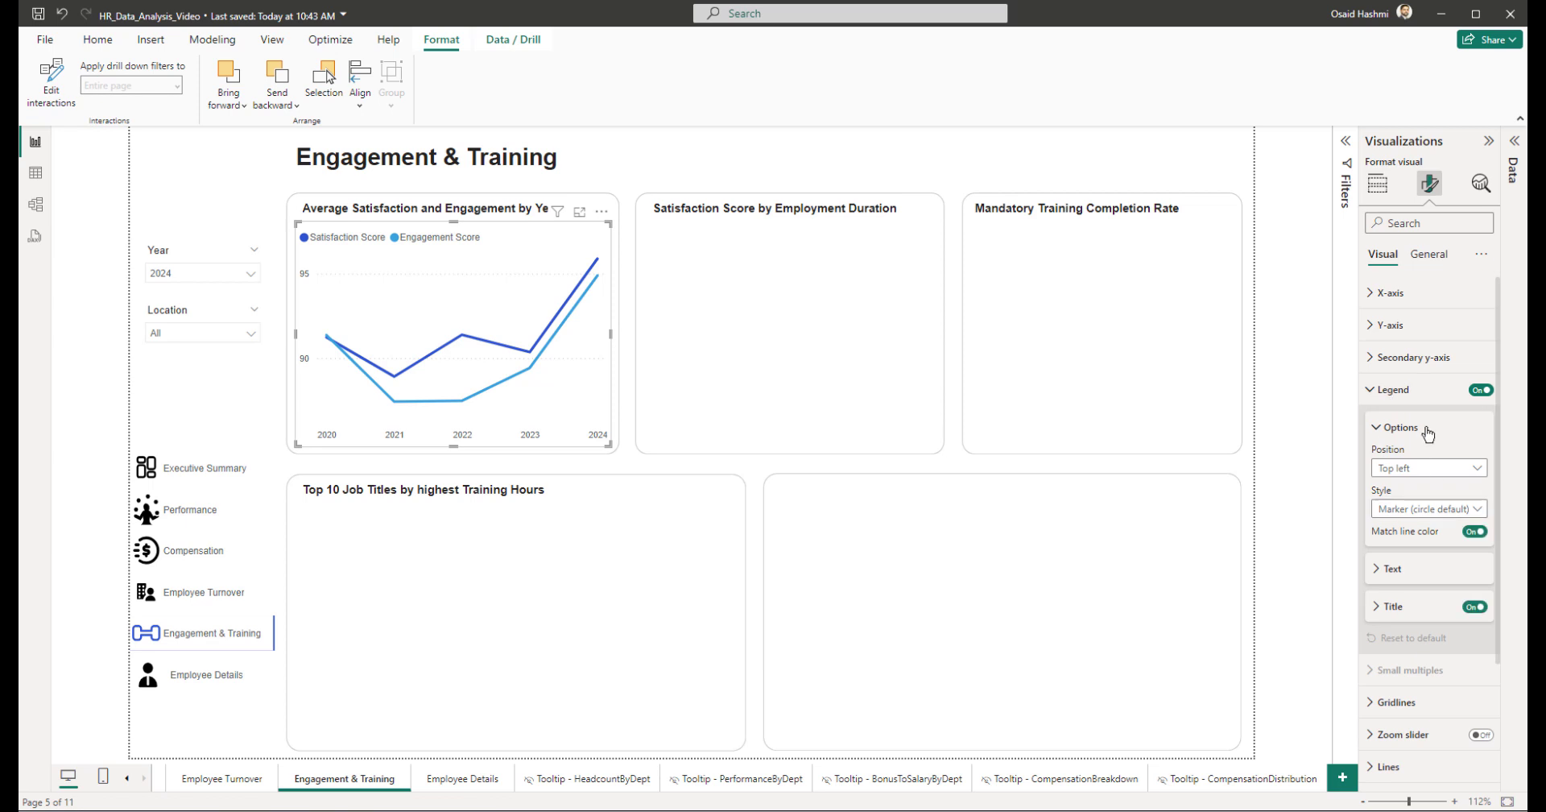
pyautogui.click(1410, 470)
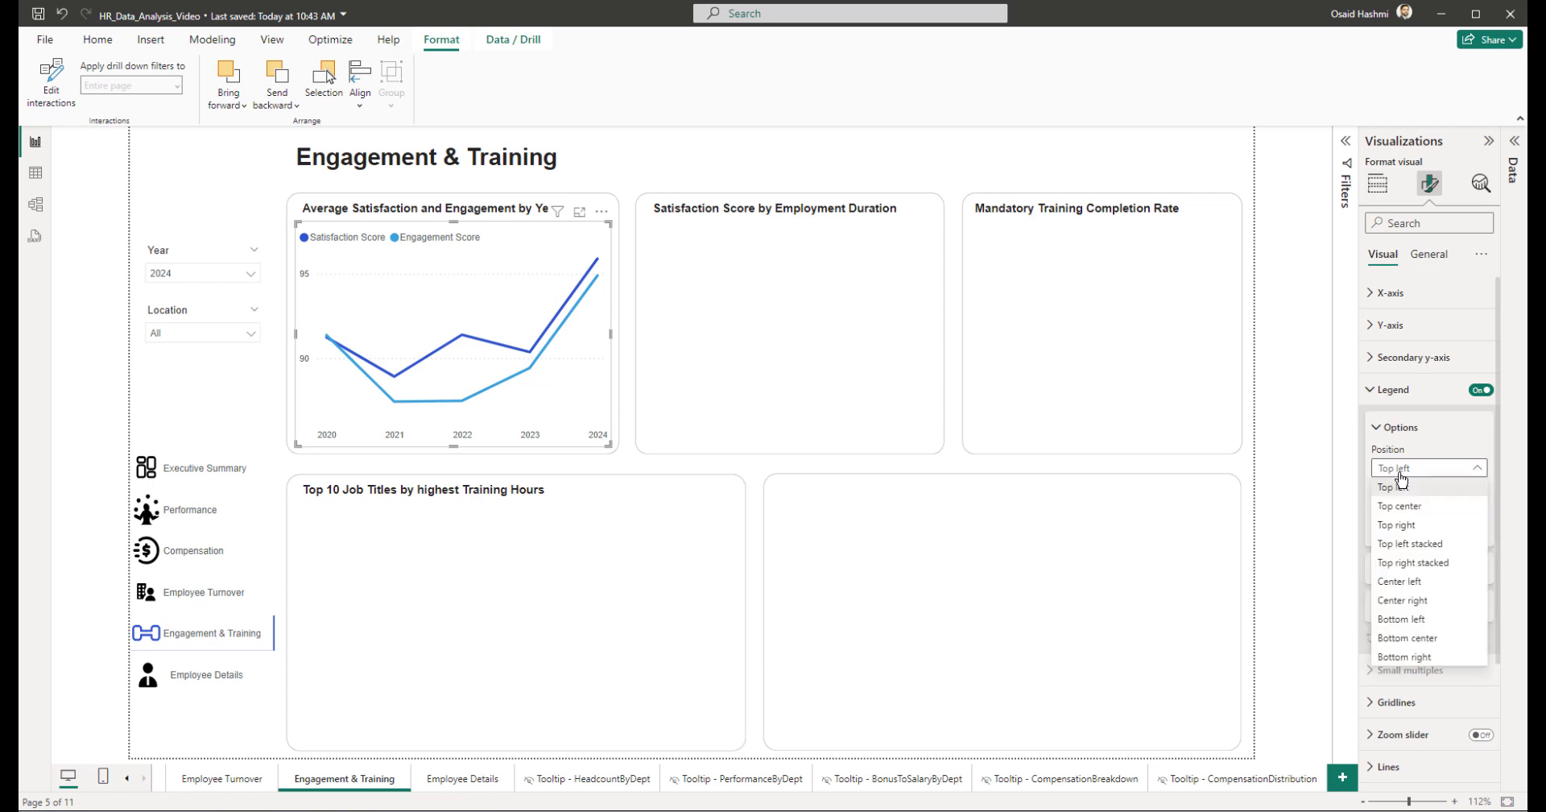
pyautogui.click(1401, 525)
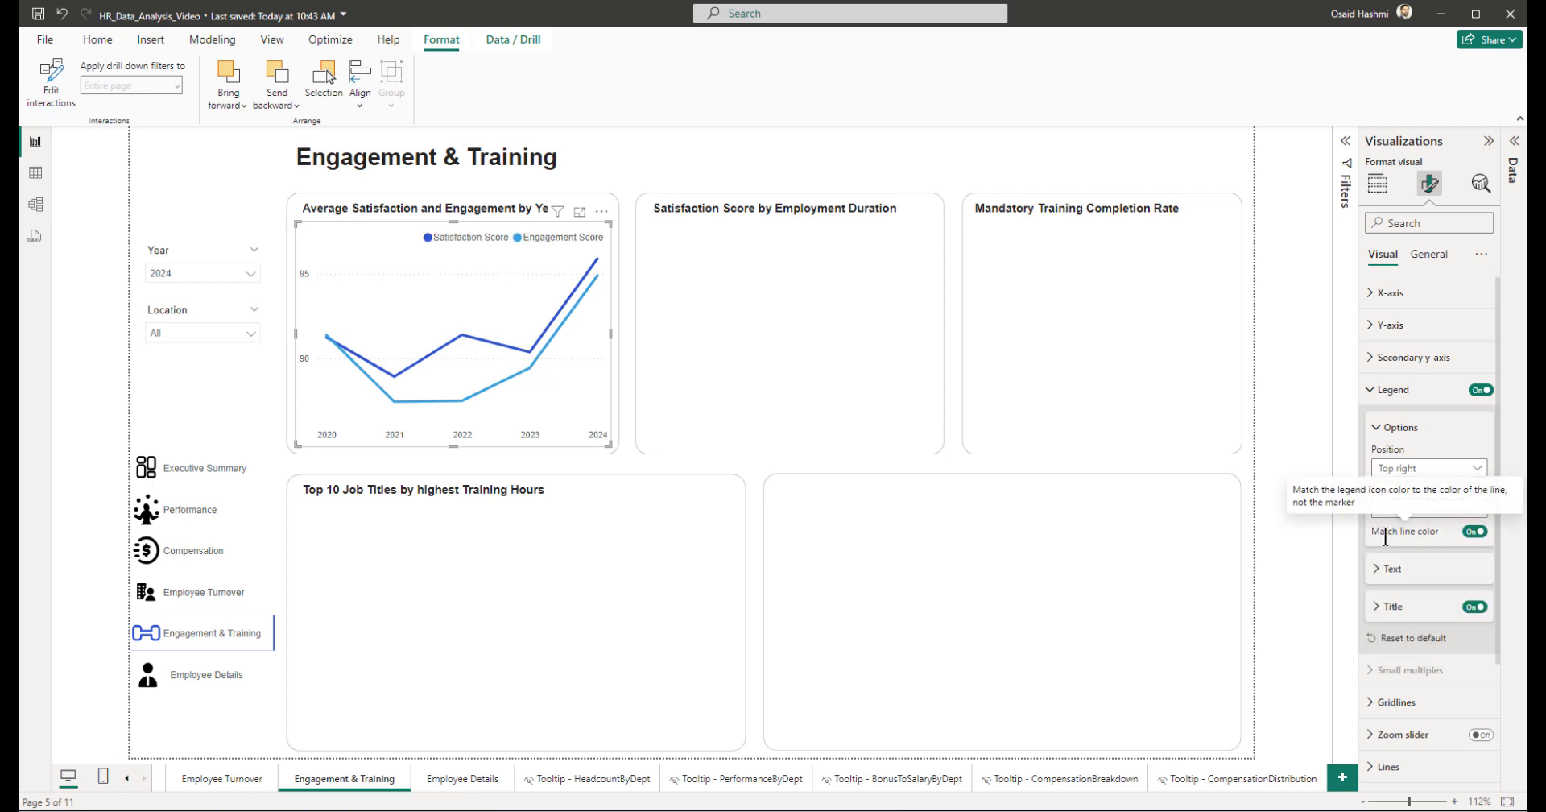
pyautogui.click(729, 159)
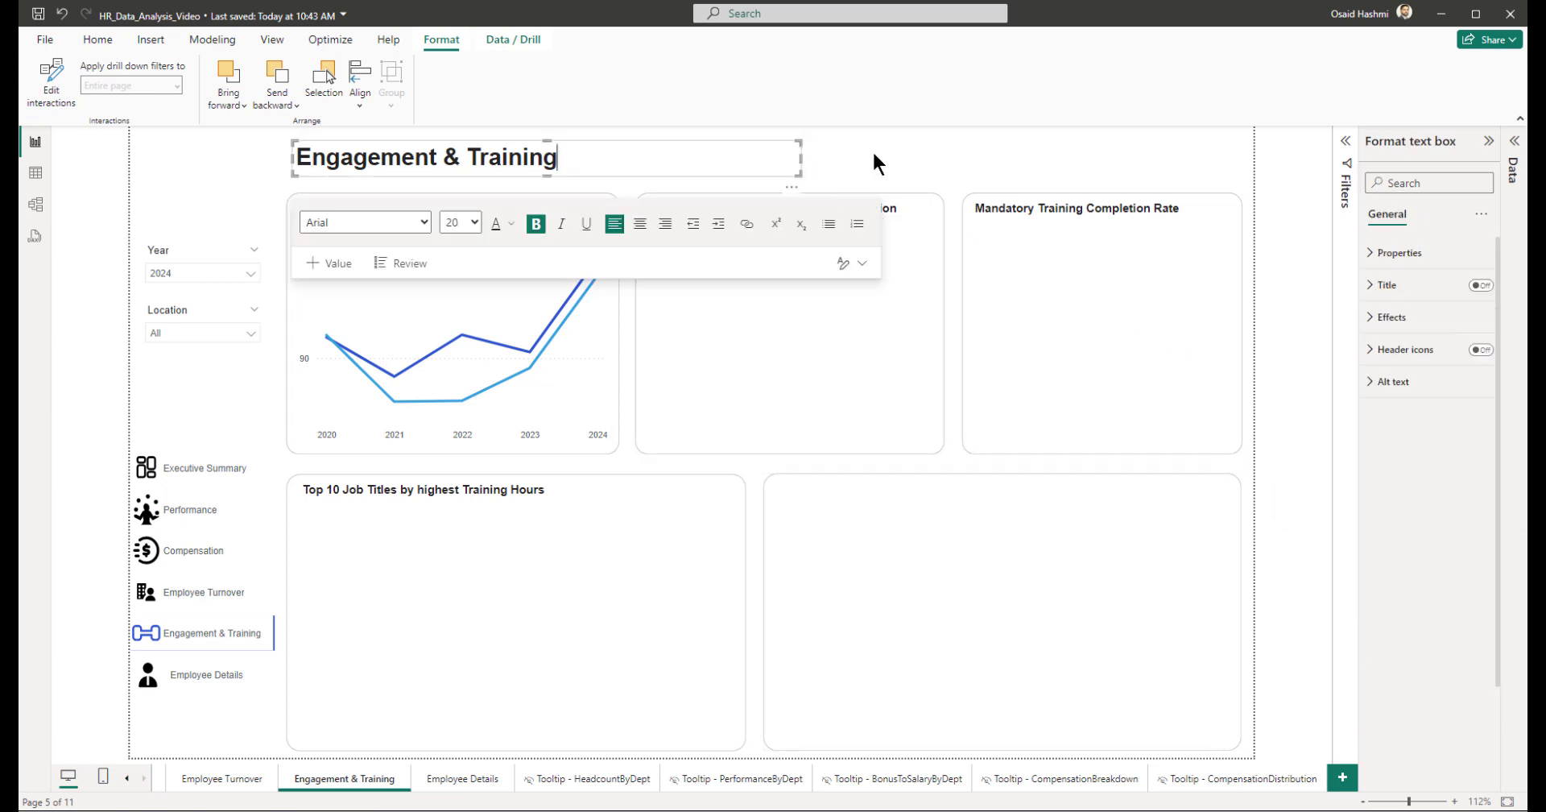
# Step: Duplicate the line chart and fit the copy inside the Satisfaction Score by Employment Duration card
pyautogui.click(589, 358)
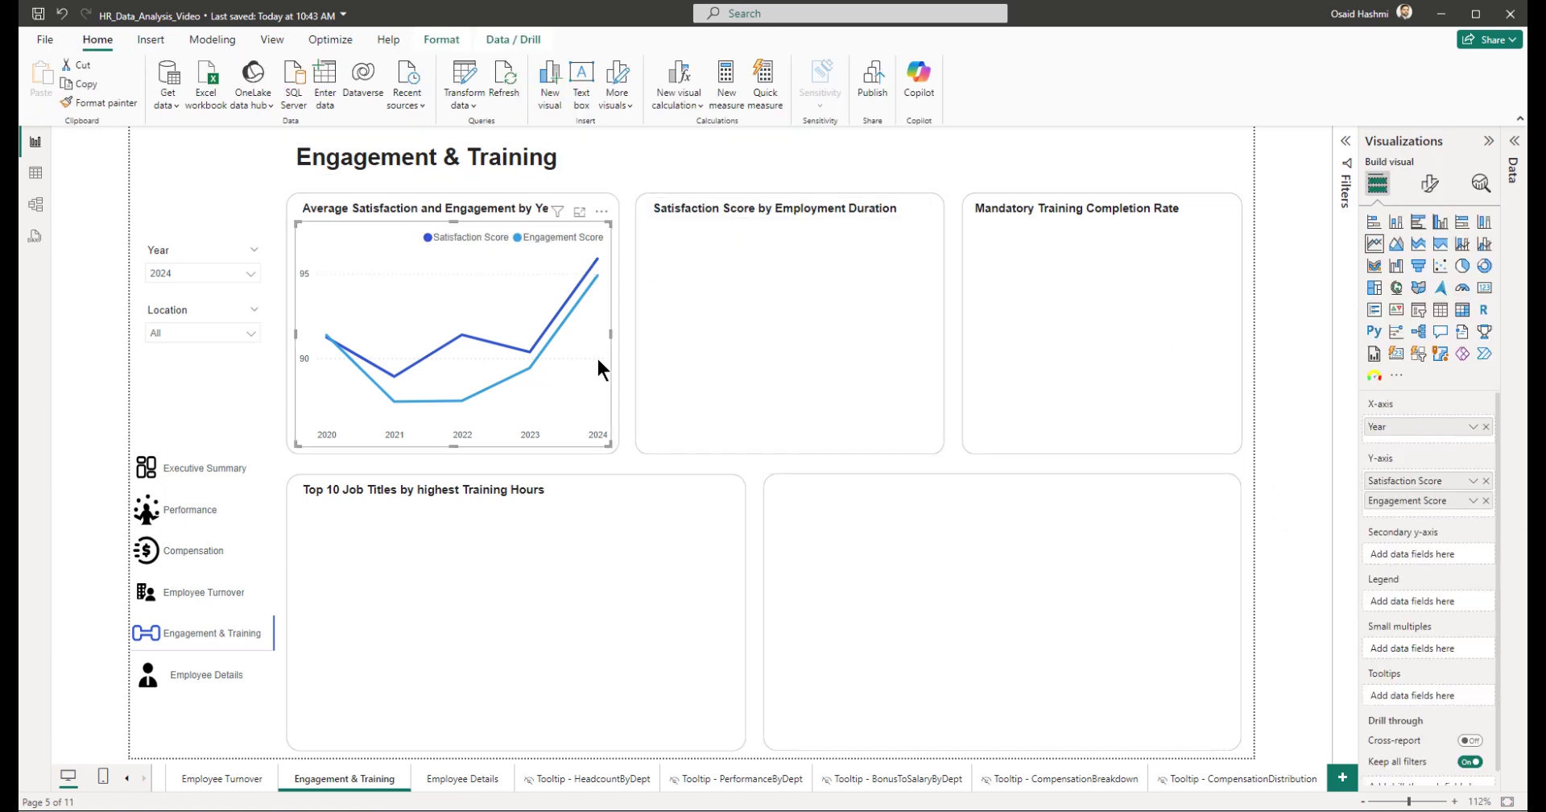
pyautogui.hotkey('ctrl', 'c')
pyautogui.hotkey('ctrl', 'v')
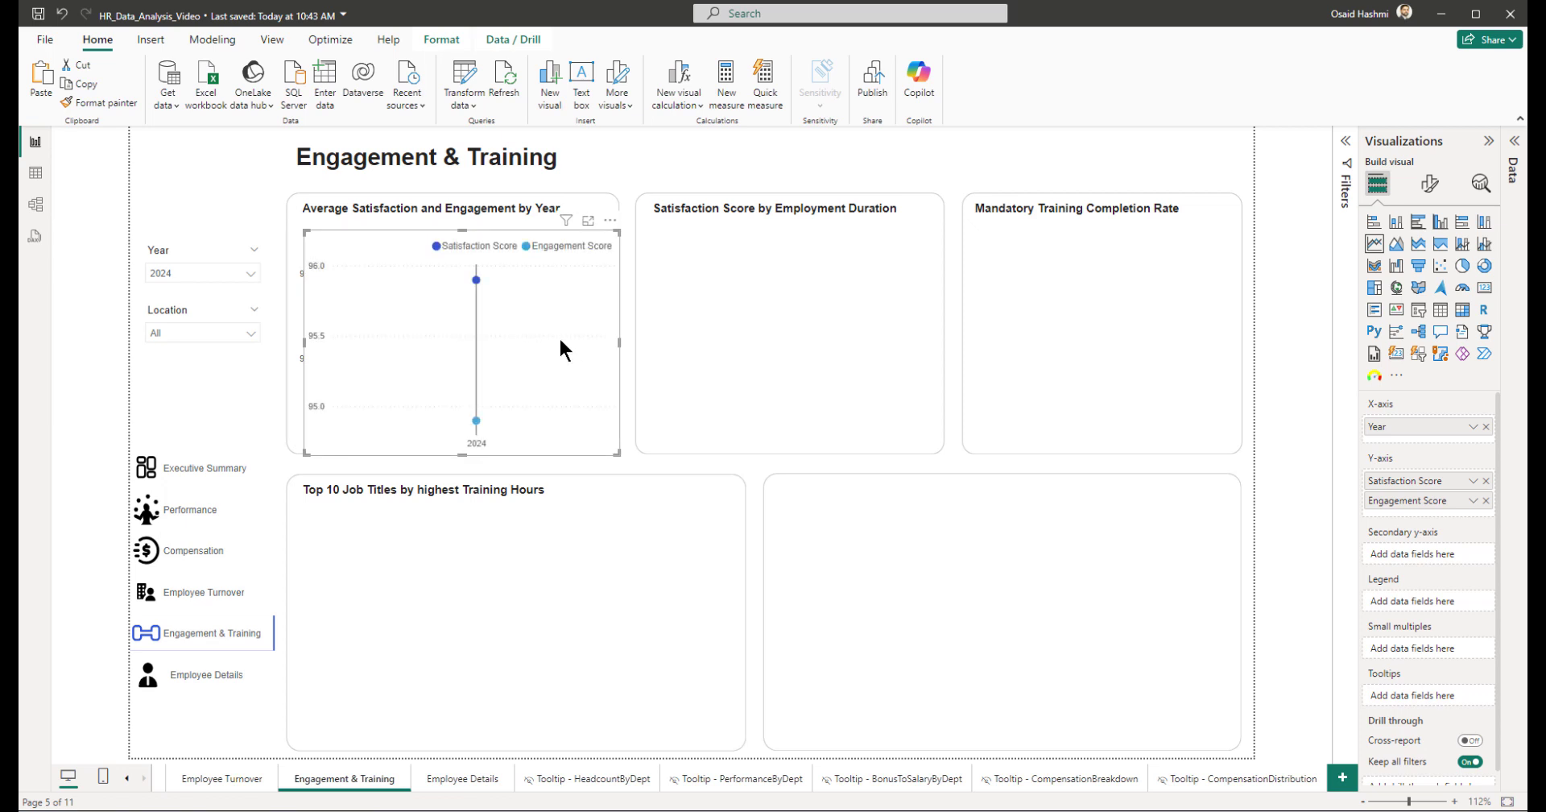
pyautogui.moveTo(561, 348); pyautogui.dragTo(939, 333)
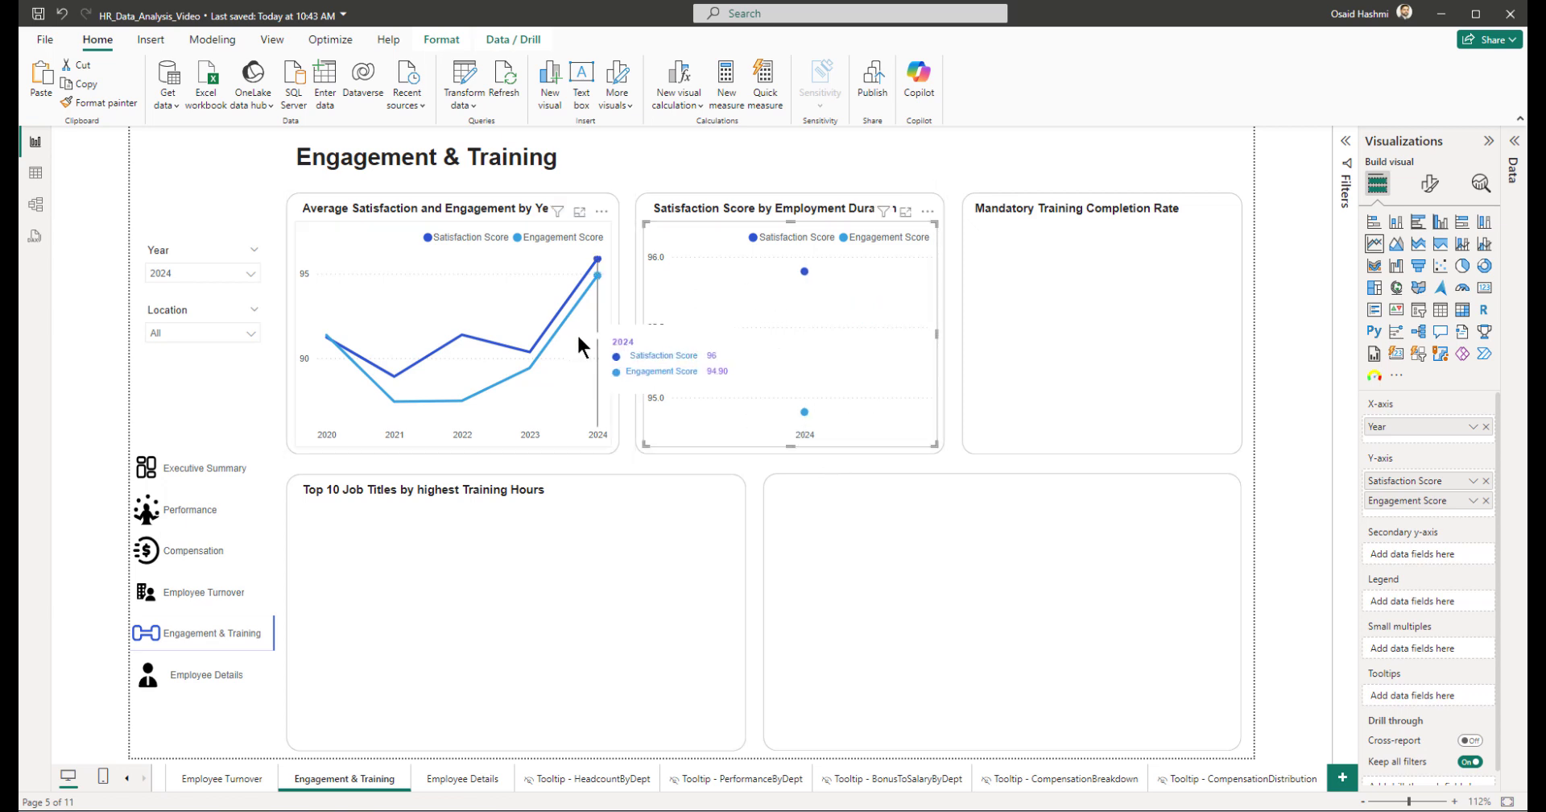
# Step: Align the copied line chart with the first one so both sit at the same height
pyautogui.keyDown('ctrl'); pyautogui.click(567, 355); pyautogui.keyUp('ctrl')
pyautogui.click(444, 39)
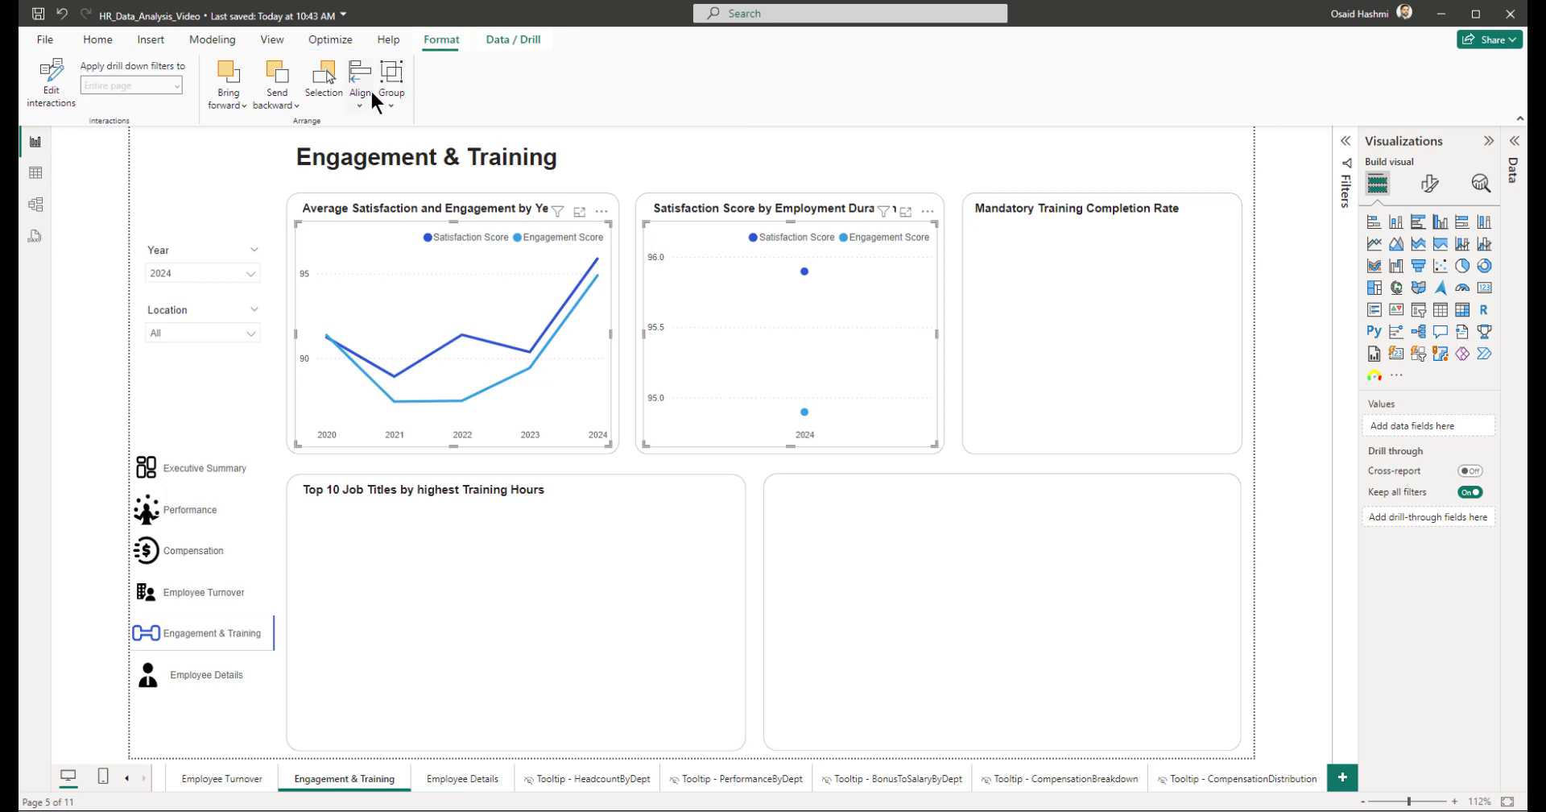
pyautogui.click(369, 90)
pyautogui.click(390, 259)
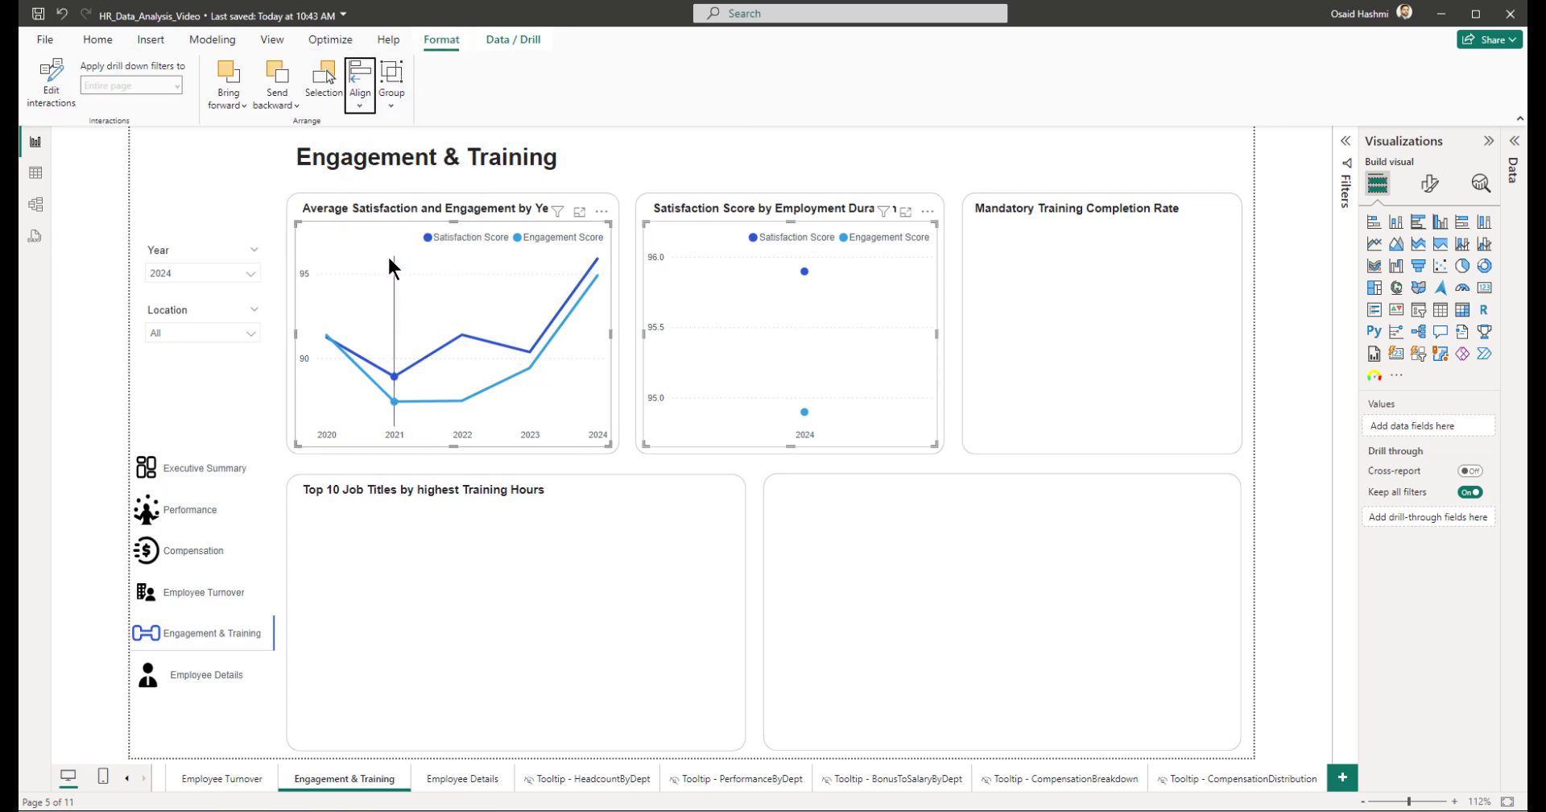
# Step: Edit the Year slicer's interactions so it does not filter the chart in the Satisfaction Score by Employment Duration card
pyautogui.click(854, 159)
pyautogui.click(57, 90)
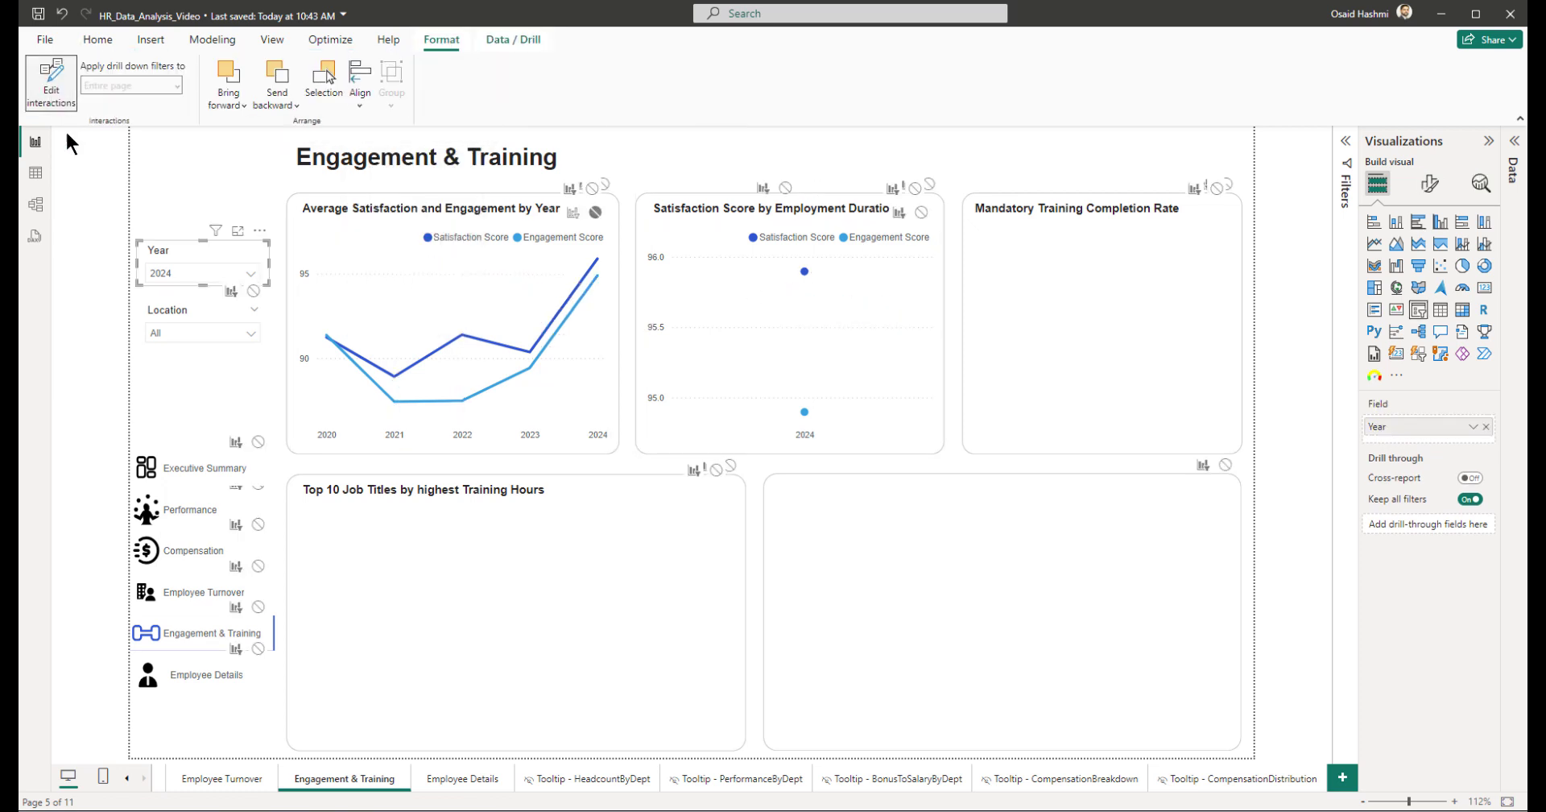
pyautogui.click(921, 212)
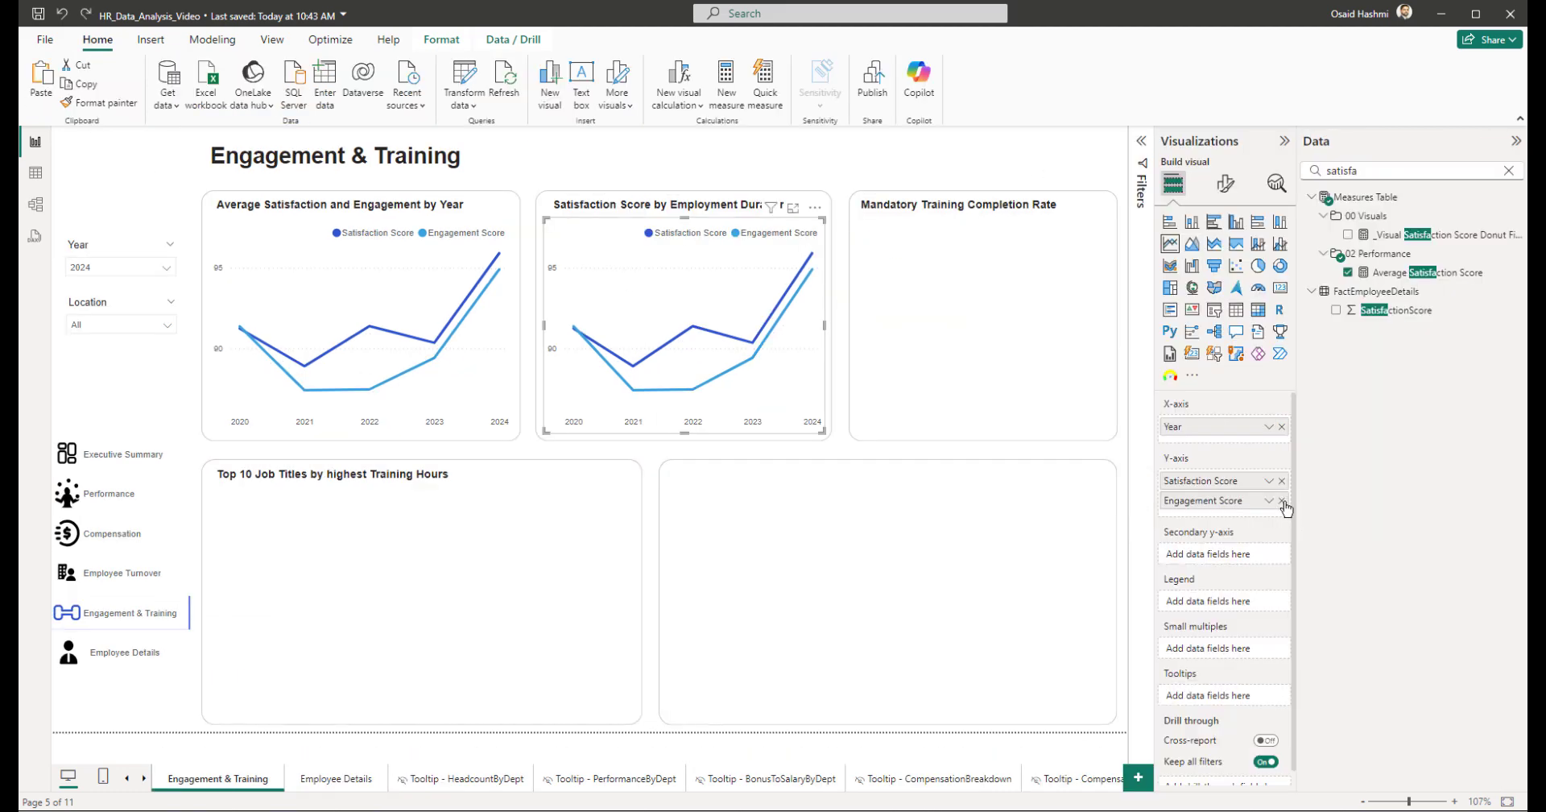
# Step: Remove Engagement Score from the copied chart and use DimEmployee's EmploymentDurationGroup (yrs) as its legend
pyautogui.click(1282, 501)
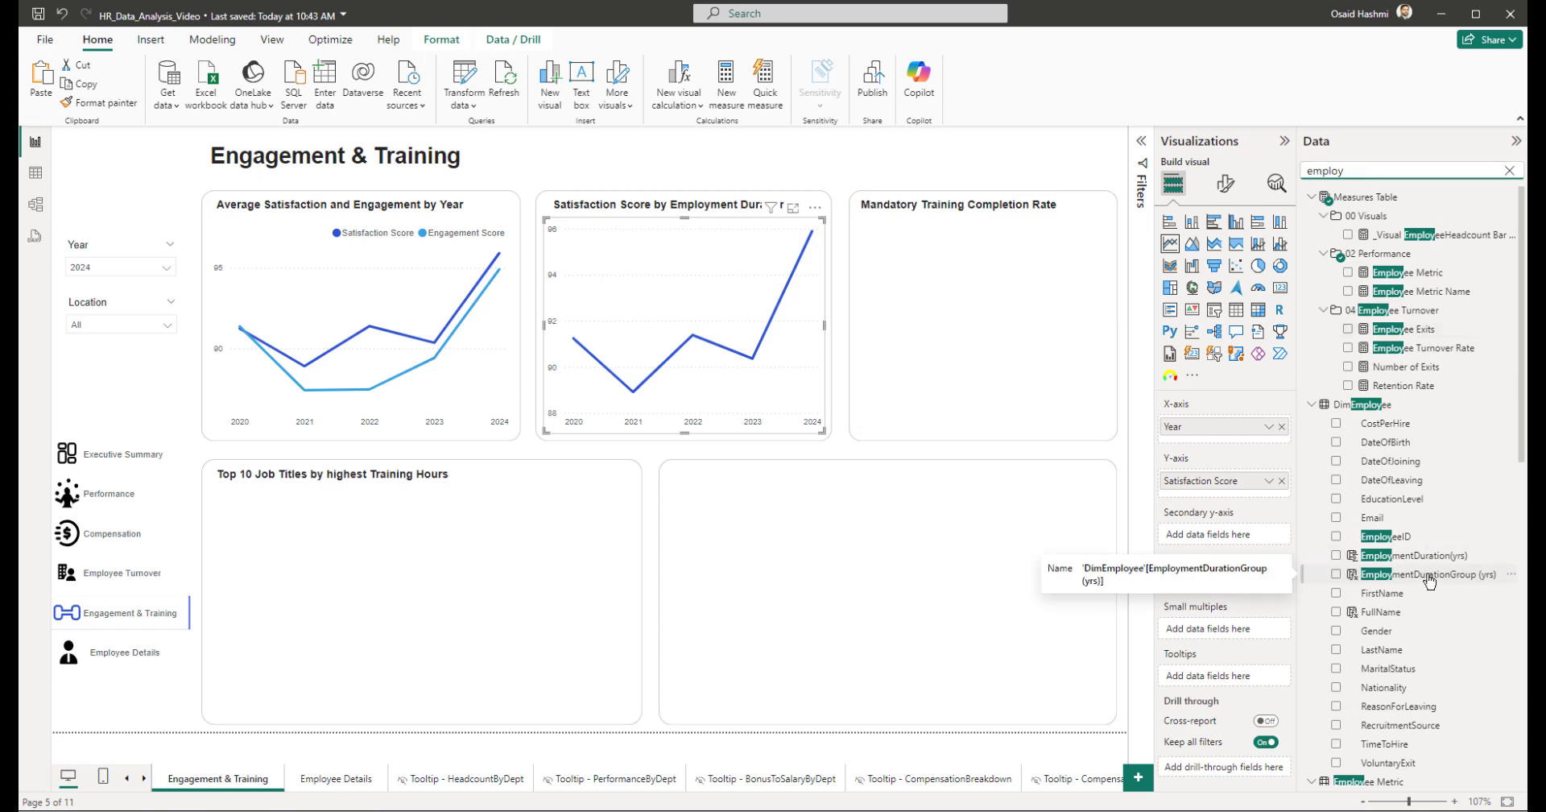
pyautogui.moveTo(1431, 584); pyautogui.dragTo(1222, 590)
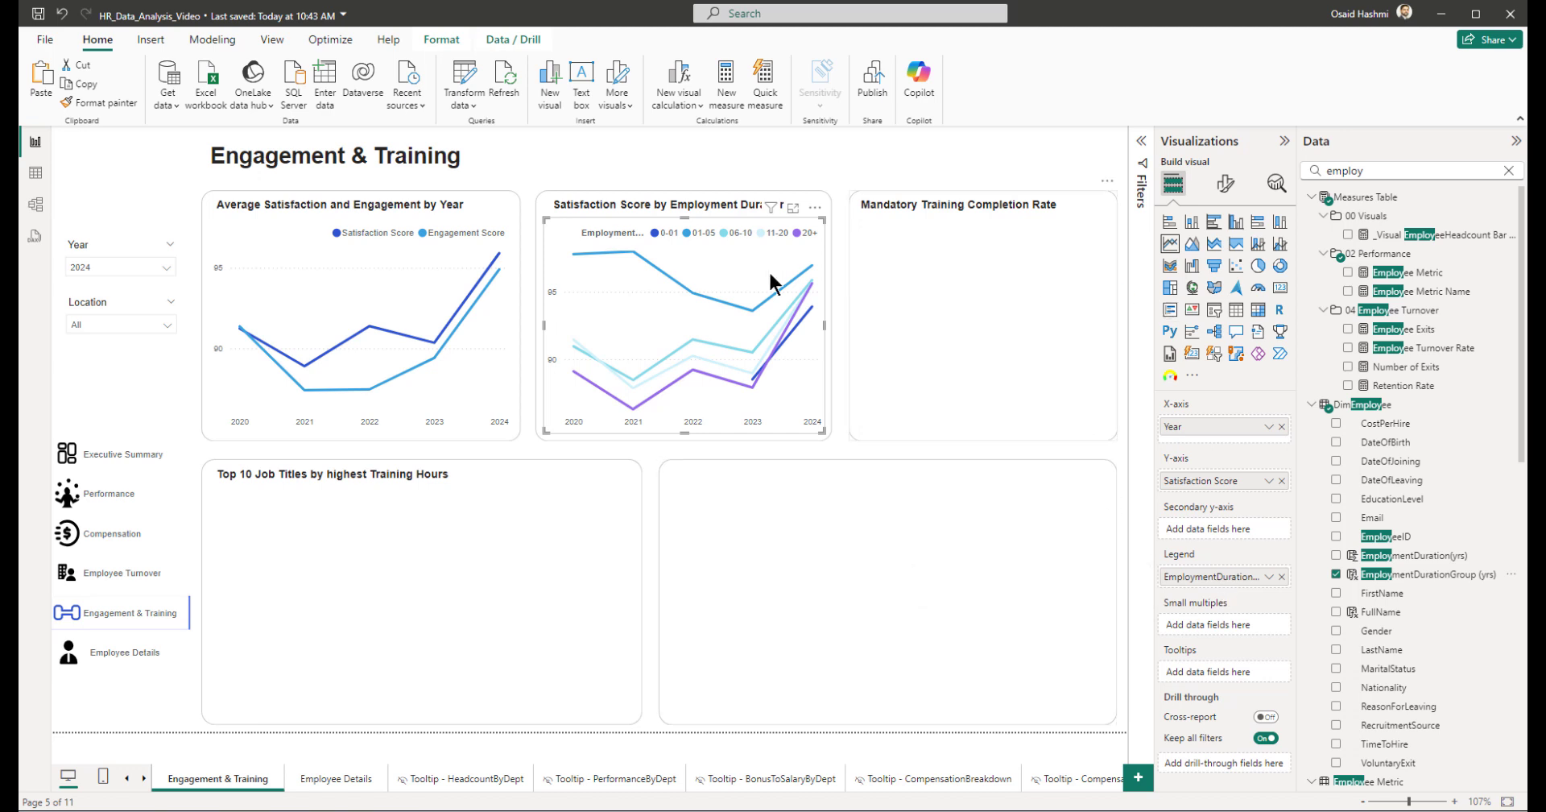
# Step: Turn off the legend title on the Satisfaction Score by Employment Duration chart
pyautogui.click(1225, 183)
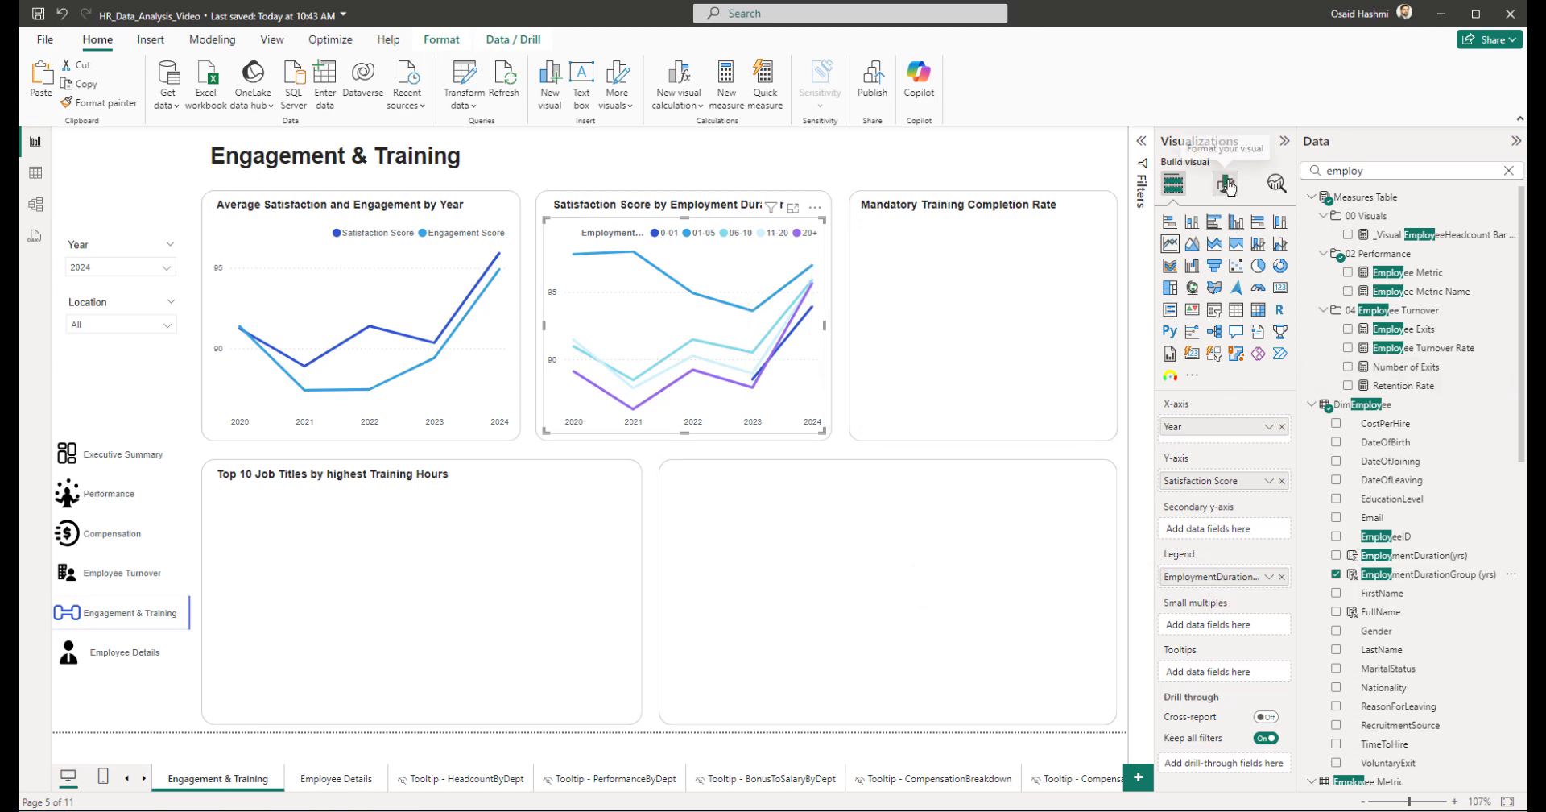
pyautogui.click(1192, 390)
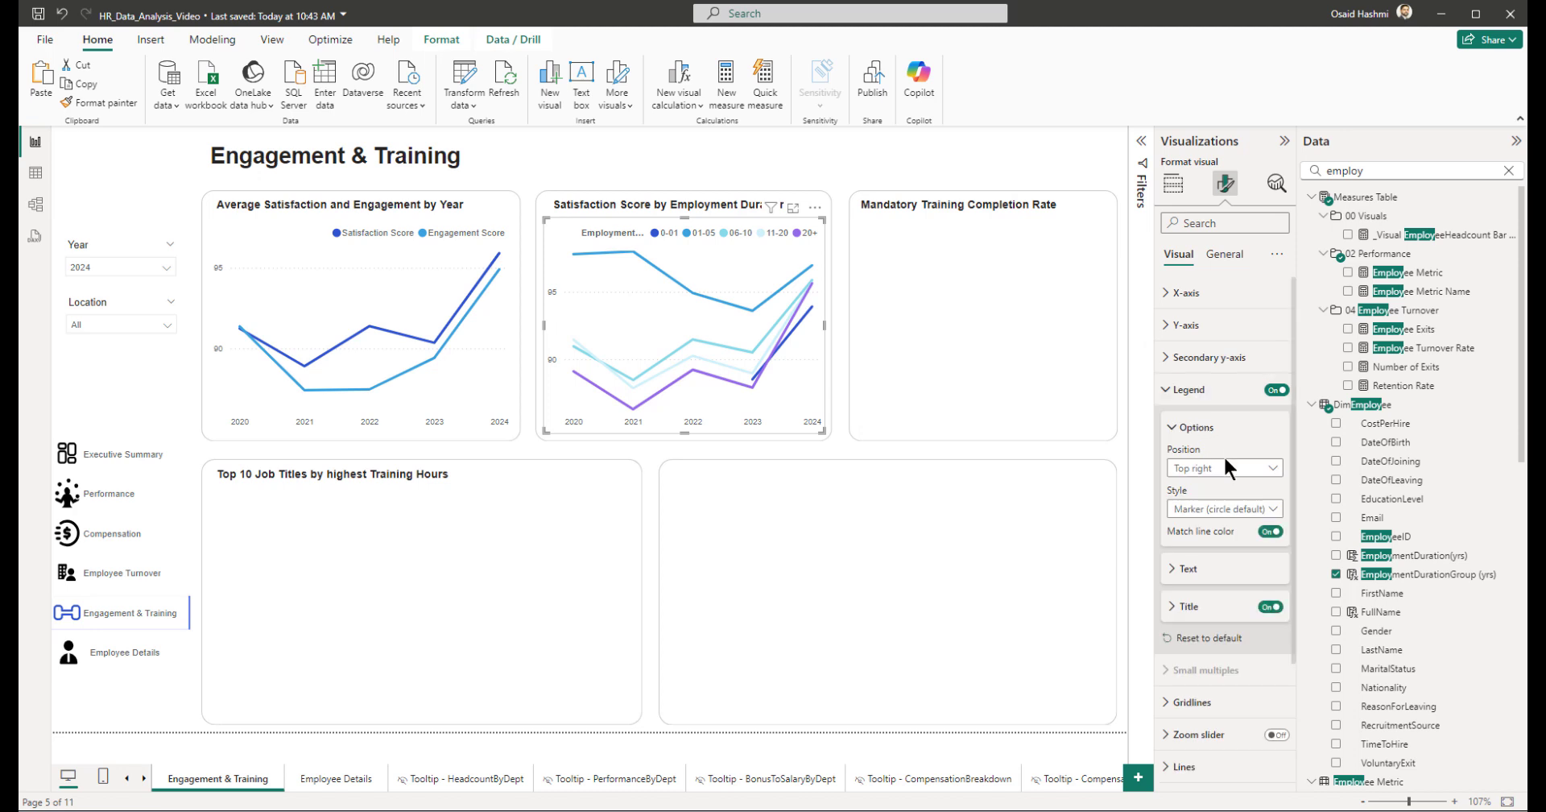
pyautogui.click(1271, 607)
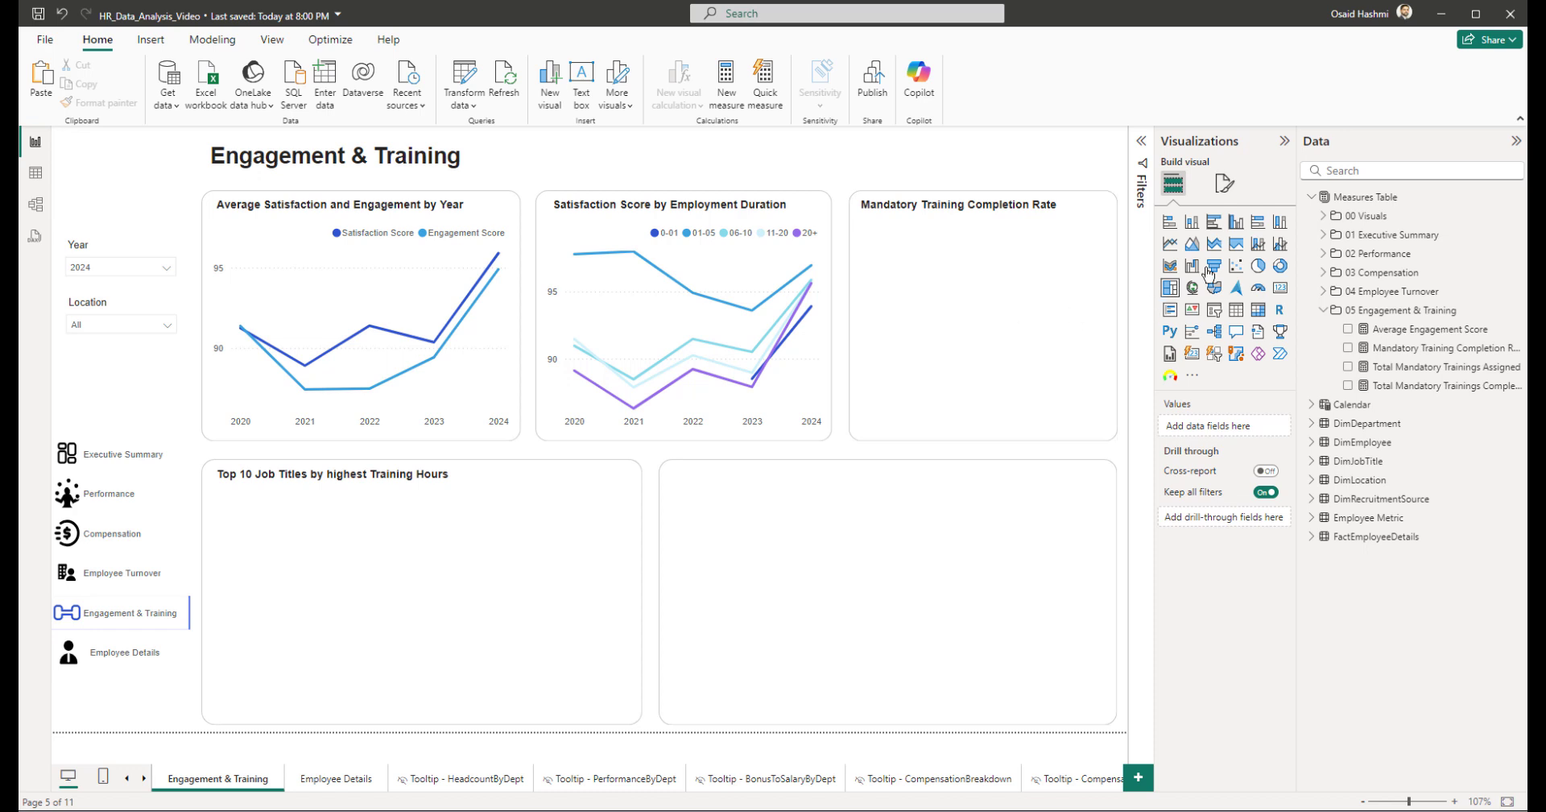
# Step: Insert a donut chart and fit its width inside the Mandatory Training Completion Rate card
pyautogui.click(1013, 364)
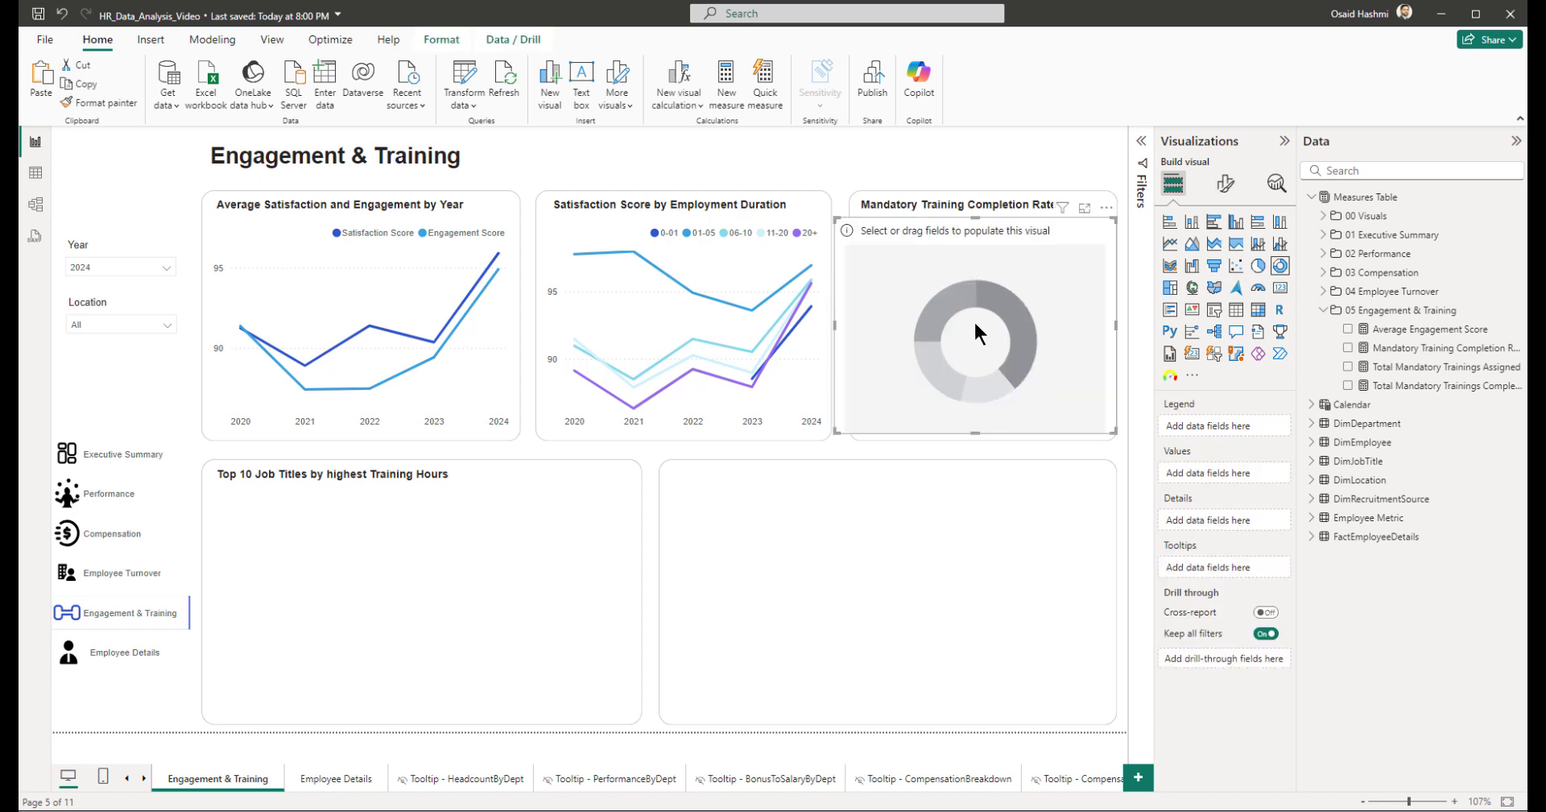
pyautogui.moveTo(835, 325); pyautogui.dragTo(860, 334)
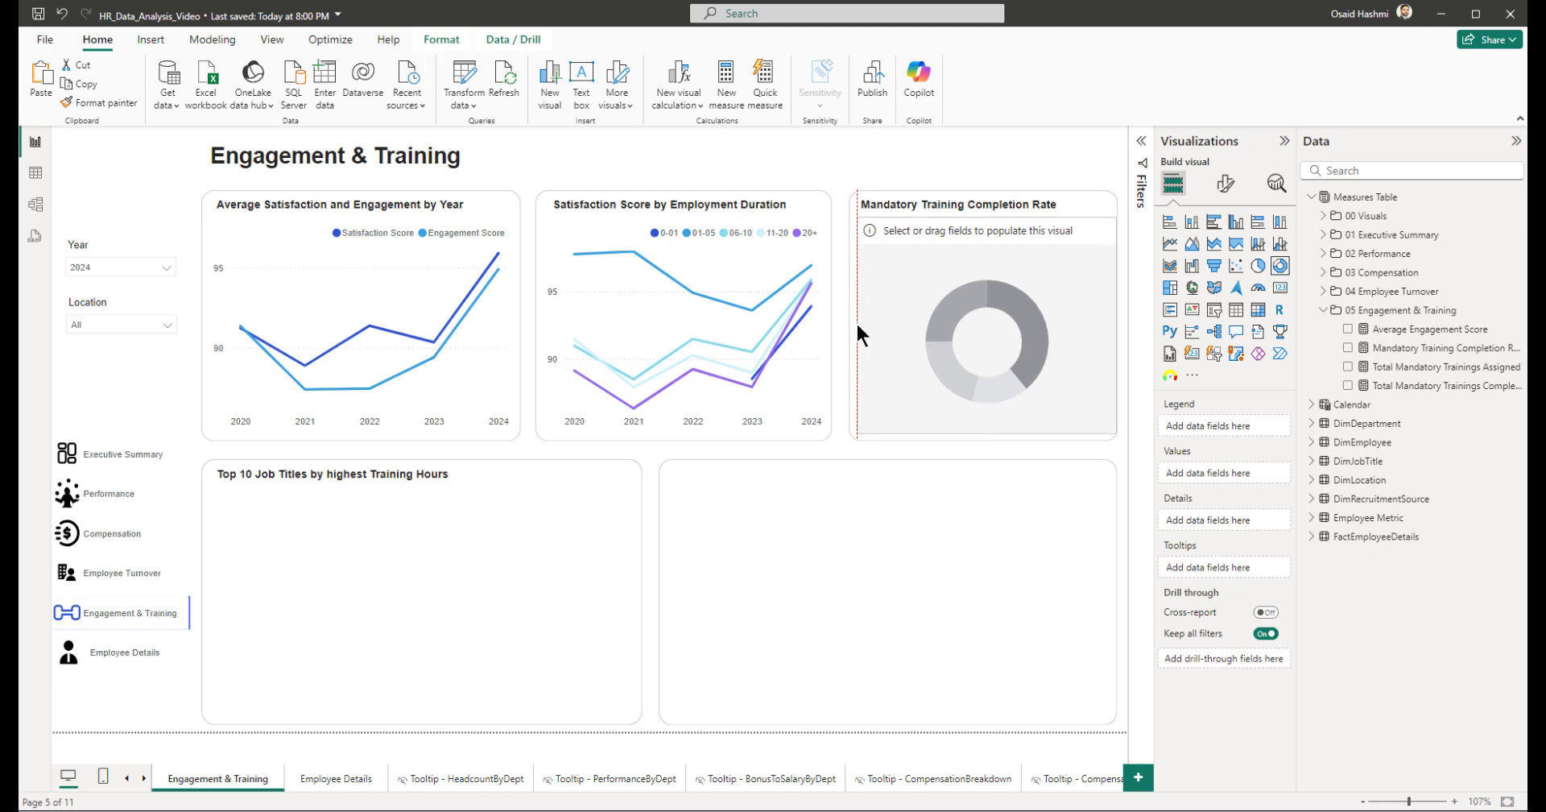
pyautogui.moveTo(1114, 324); pyautogui.dragTo(1108, 331)
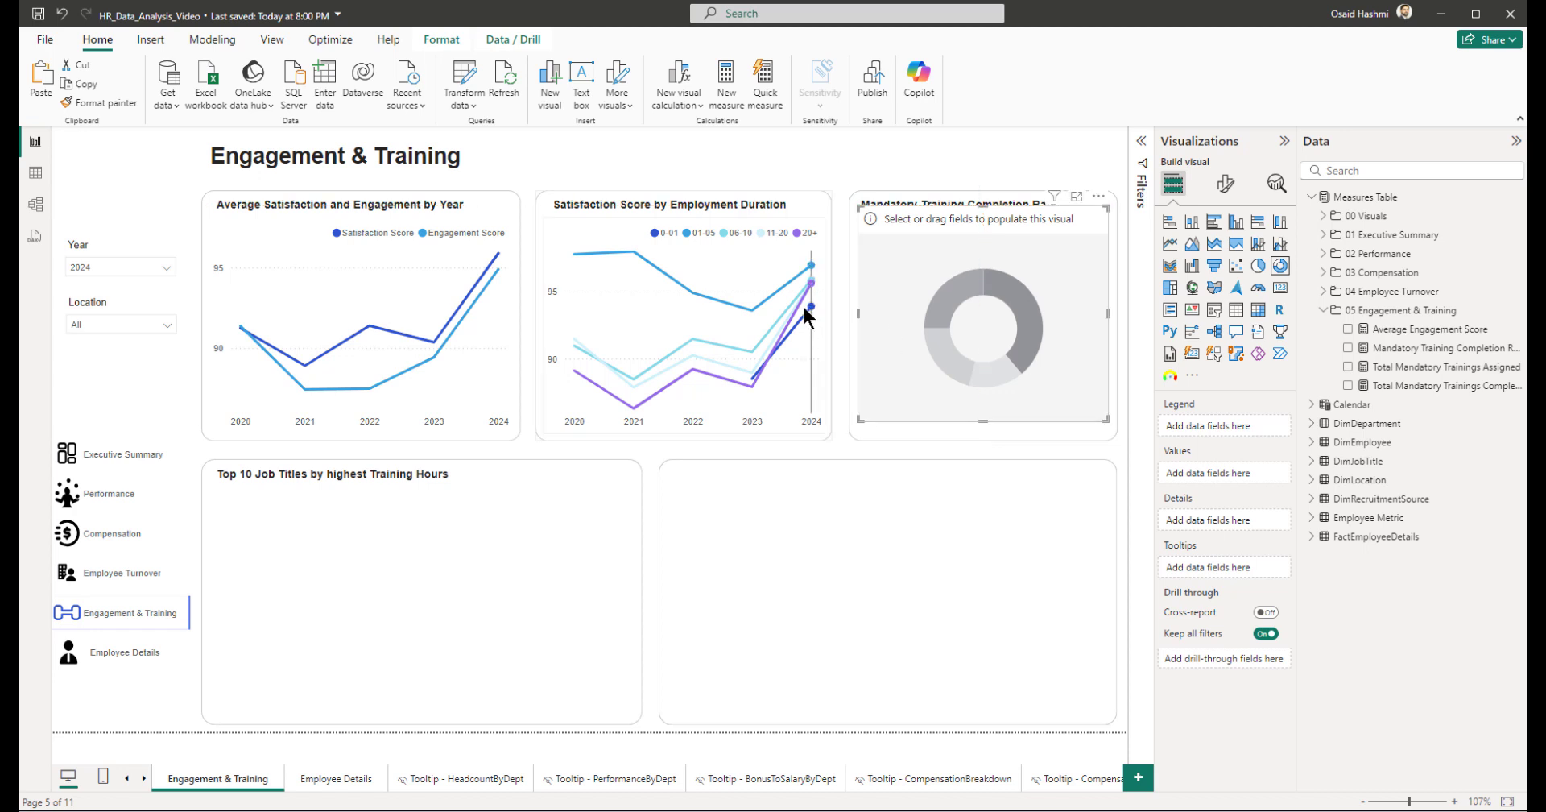
# Step: Align the donut chart to the same height as the Satisfaction Score by Employment Duration chart
pyautogui.click(745, 262)
pyautogui.click(441, 39)
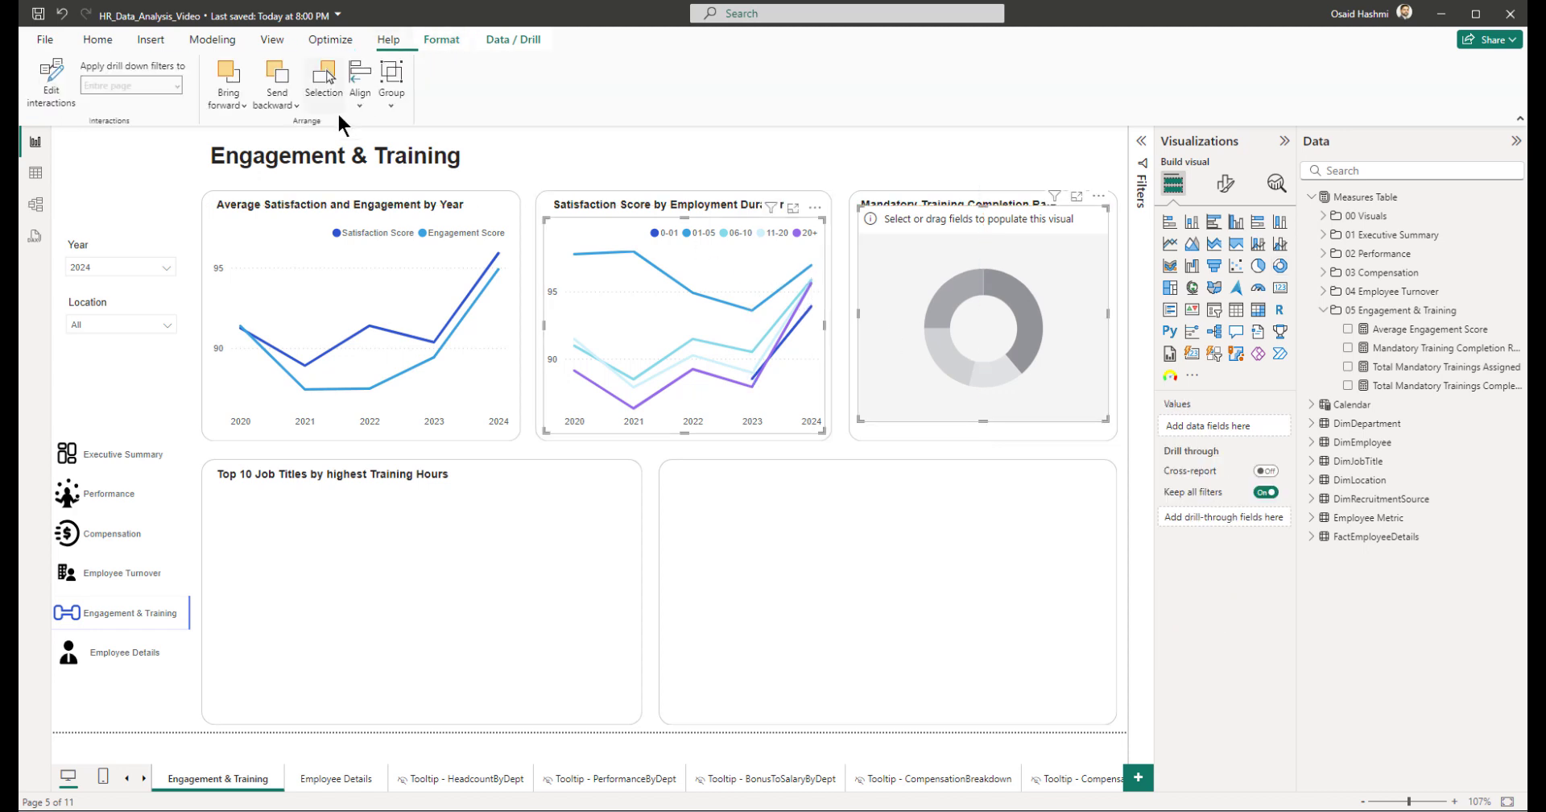
pyautogui.click(360, 89)
pyautogui.click(403, 262)
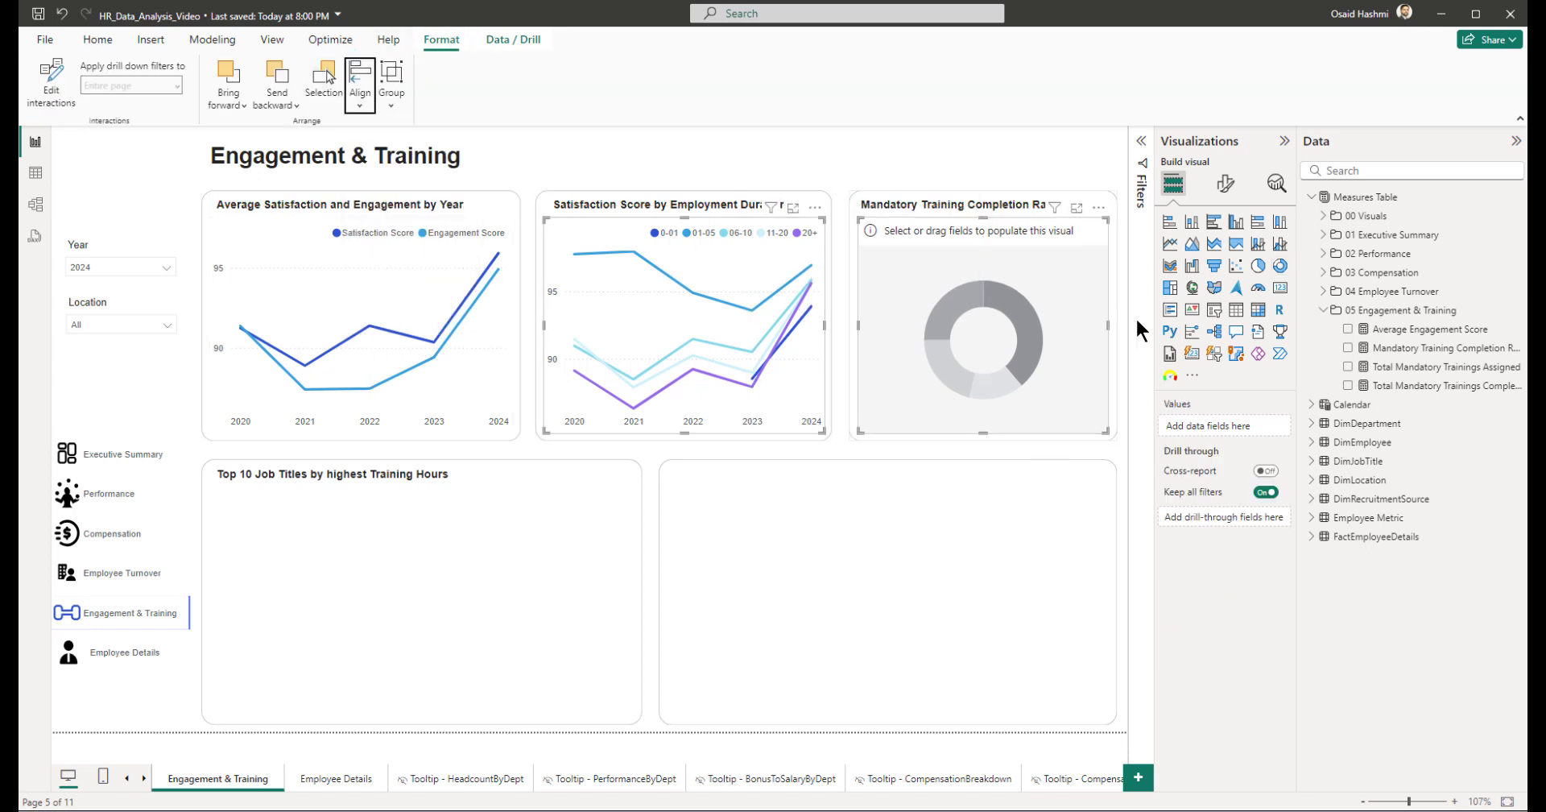
# Step: Add the Total Mandatory Trainings Completed measure to the donut chart's values
pyautogui.click(1005, 300)
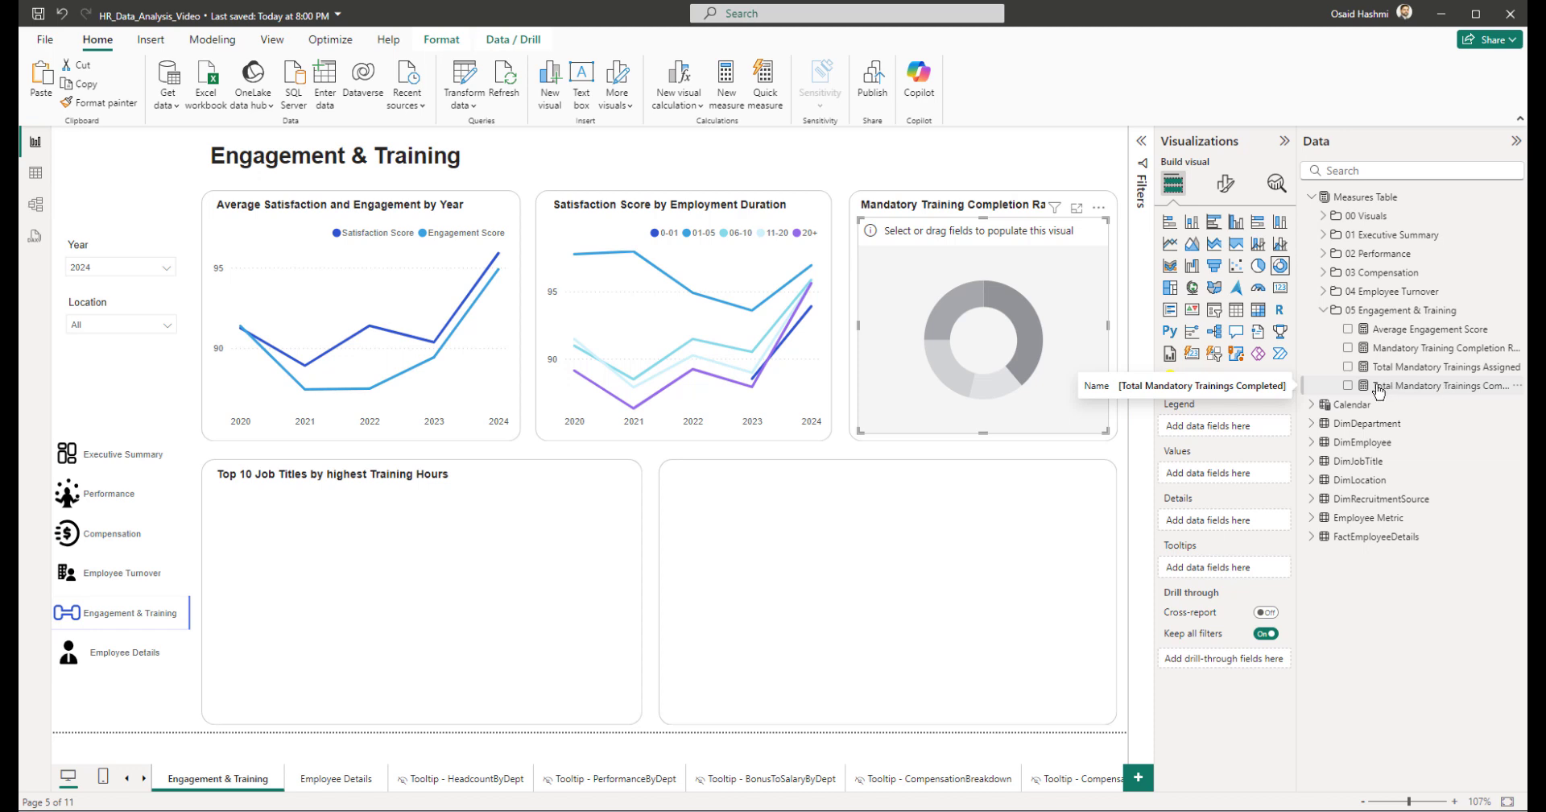
pyautogui.click(1348, 387)
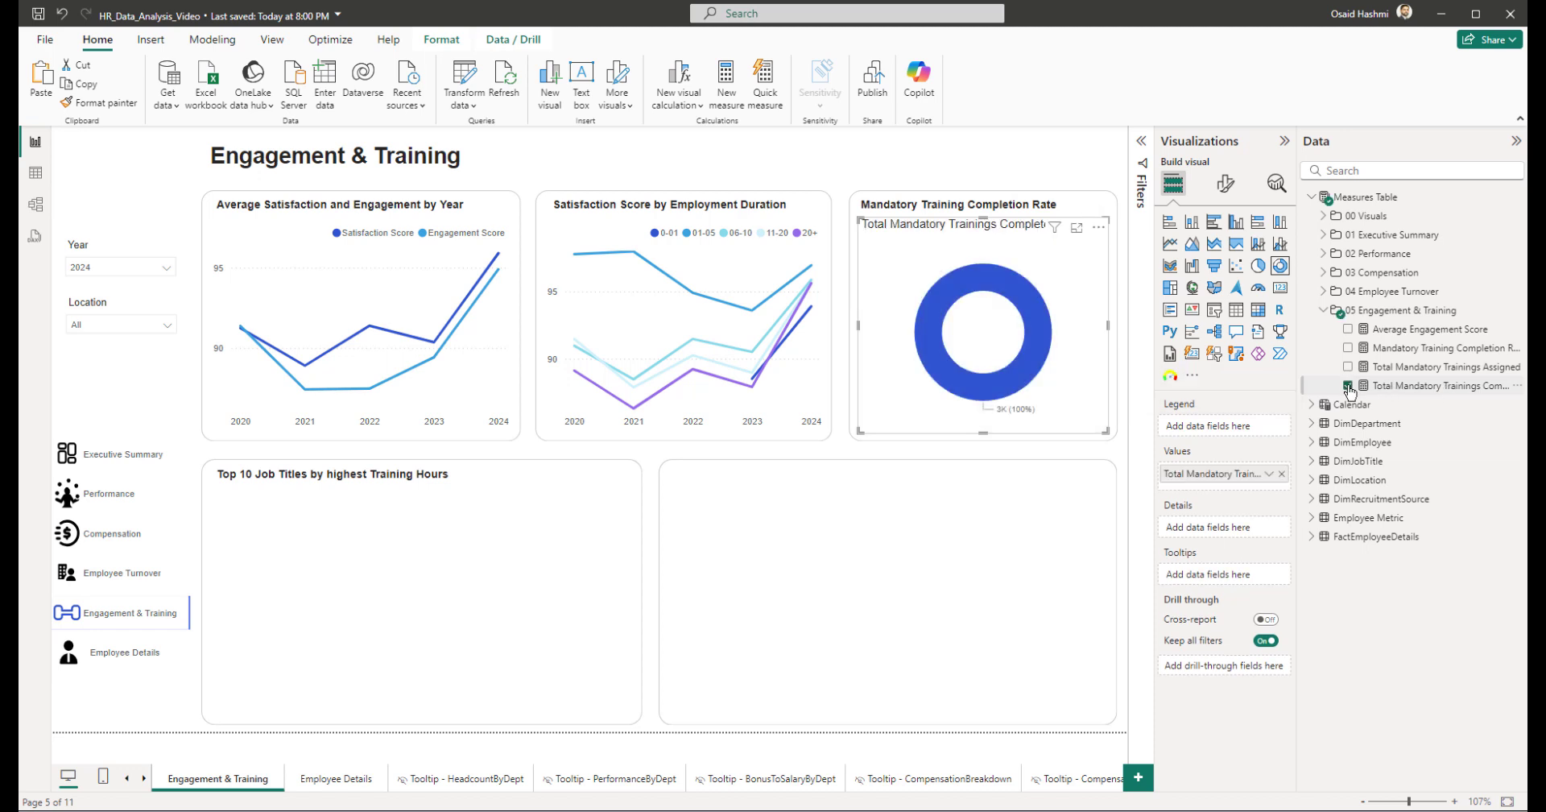
# Step: Create a new measure named Total Mandatory Trainings Remaining in the 05 Engagement & Training folder and start its formula
pyautogui.rightClick(1384, 312)
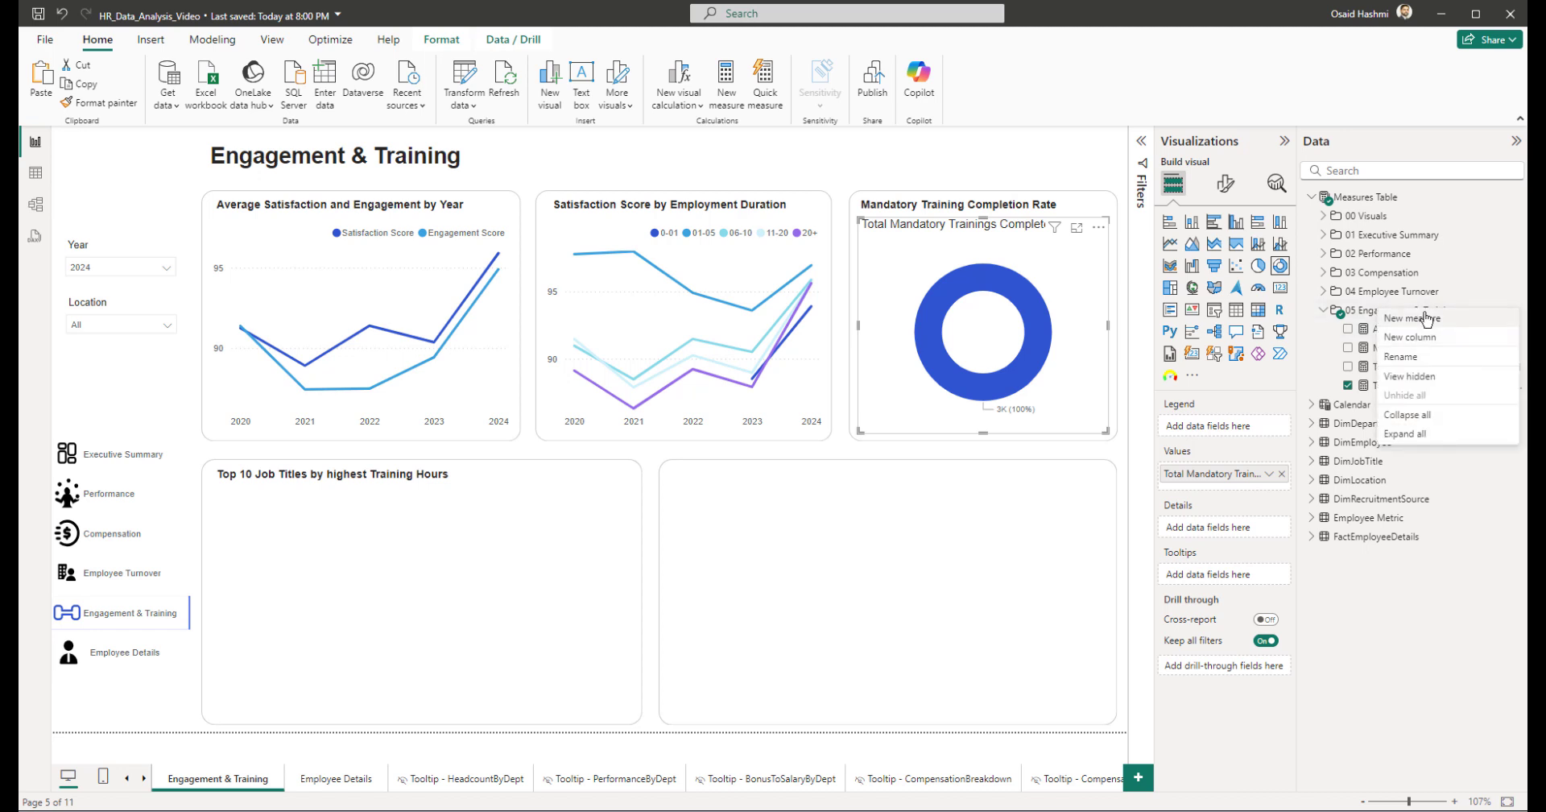
pyautogui.click(1426, 319)
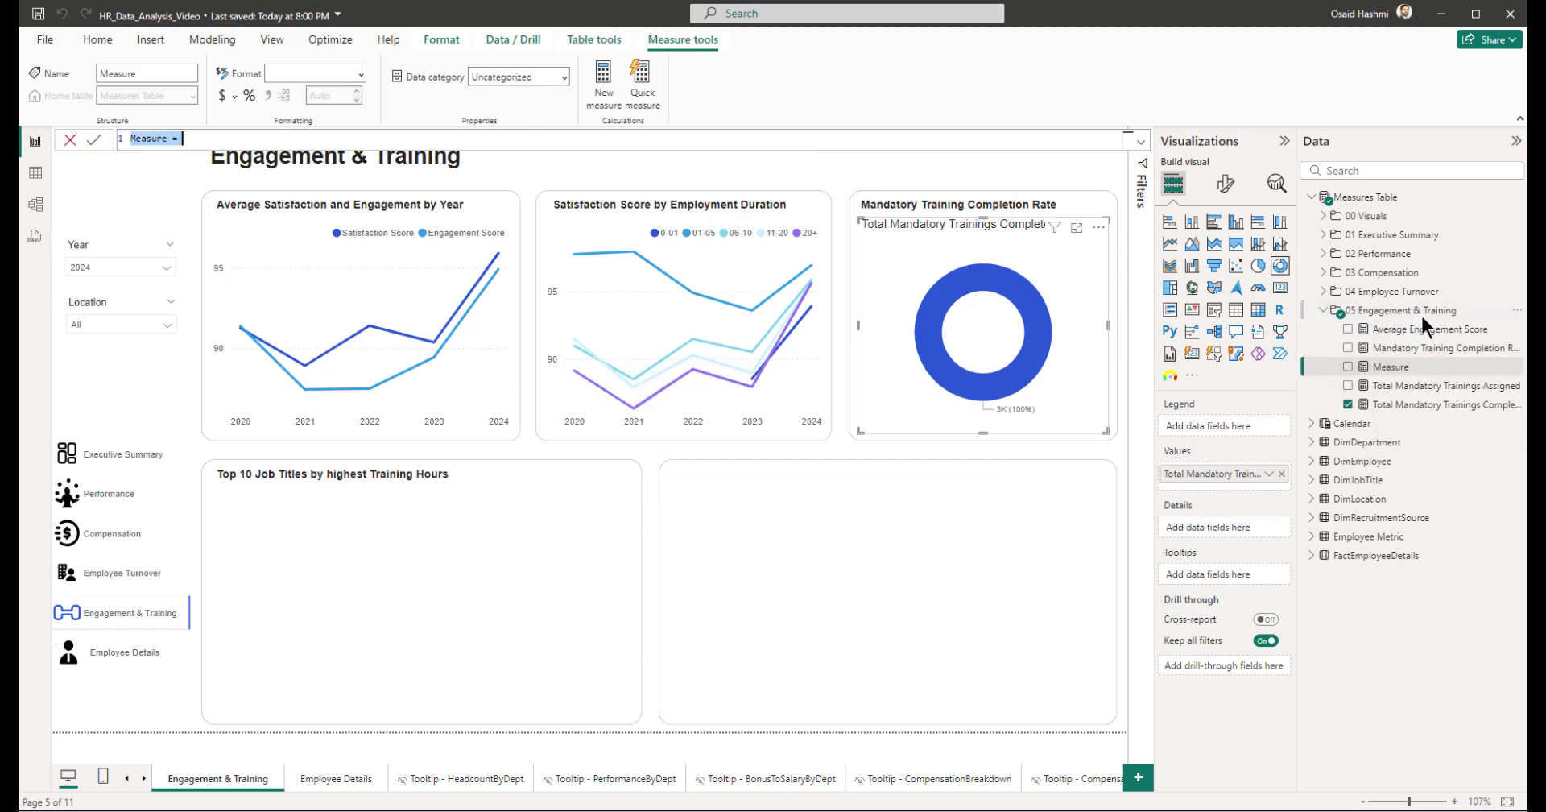
pyautogui.write('Total Mandatory Trainings Remai')
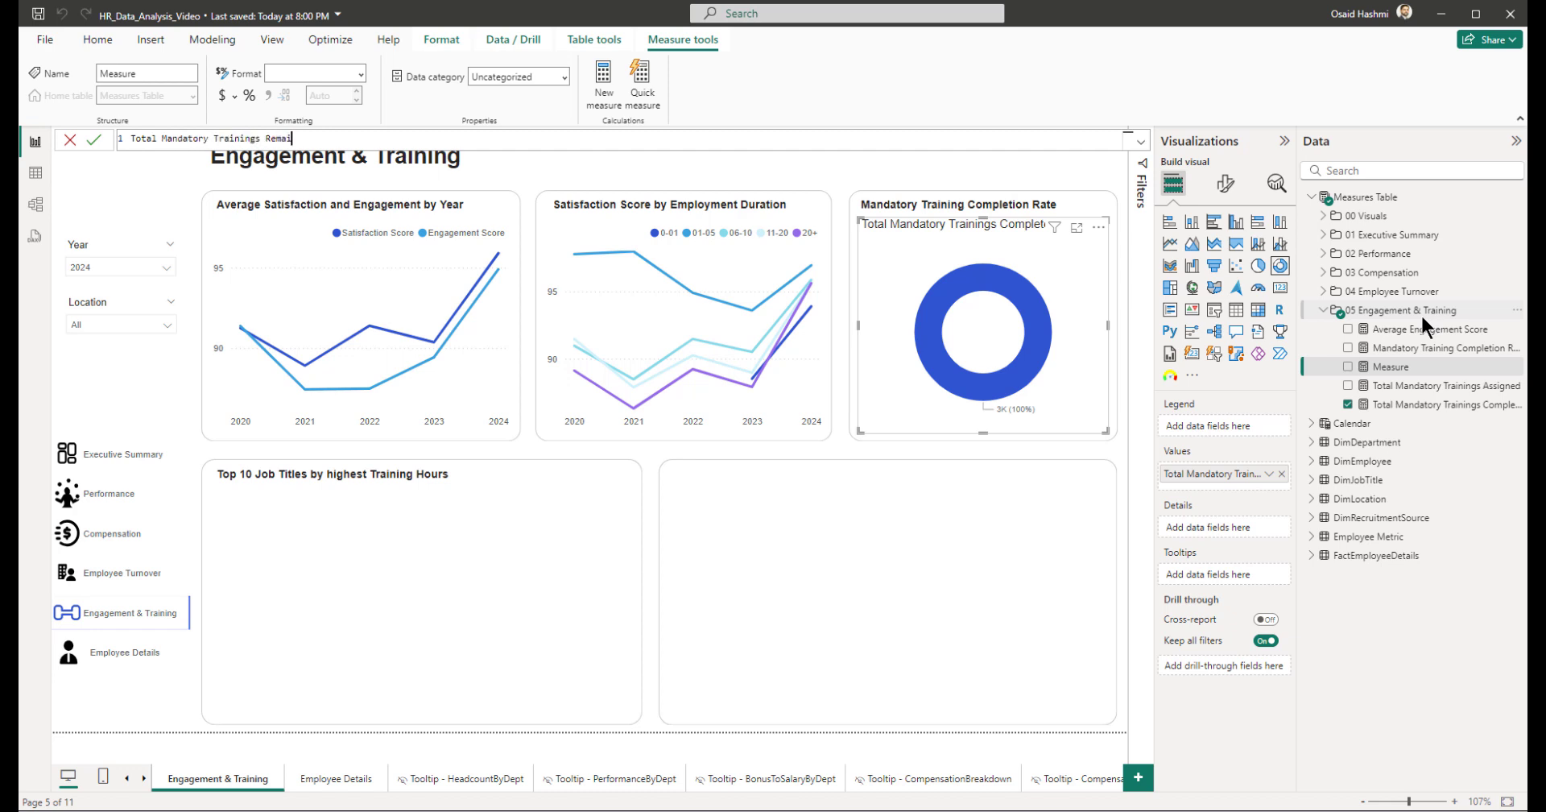
pyautogui.write('ning =')
pyautogui.hotkey('shift', 'Return')
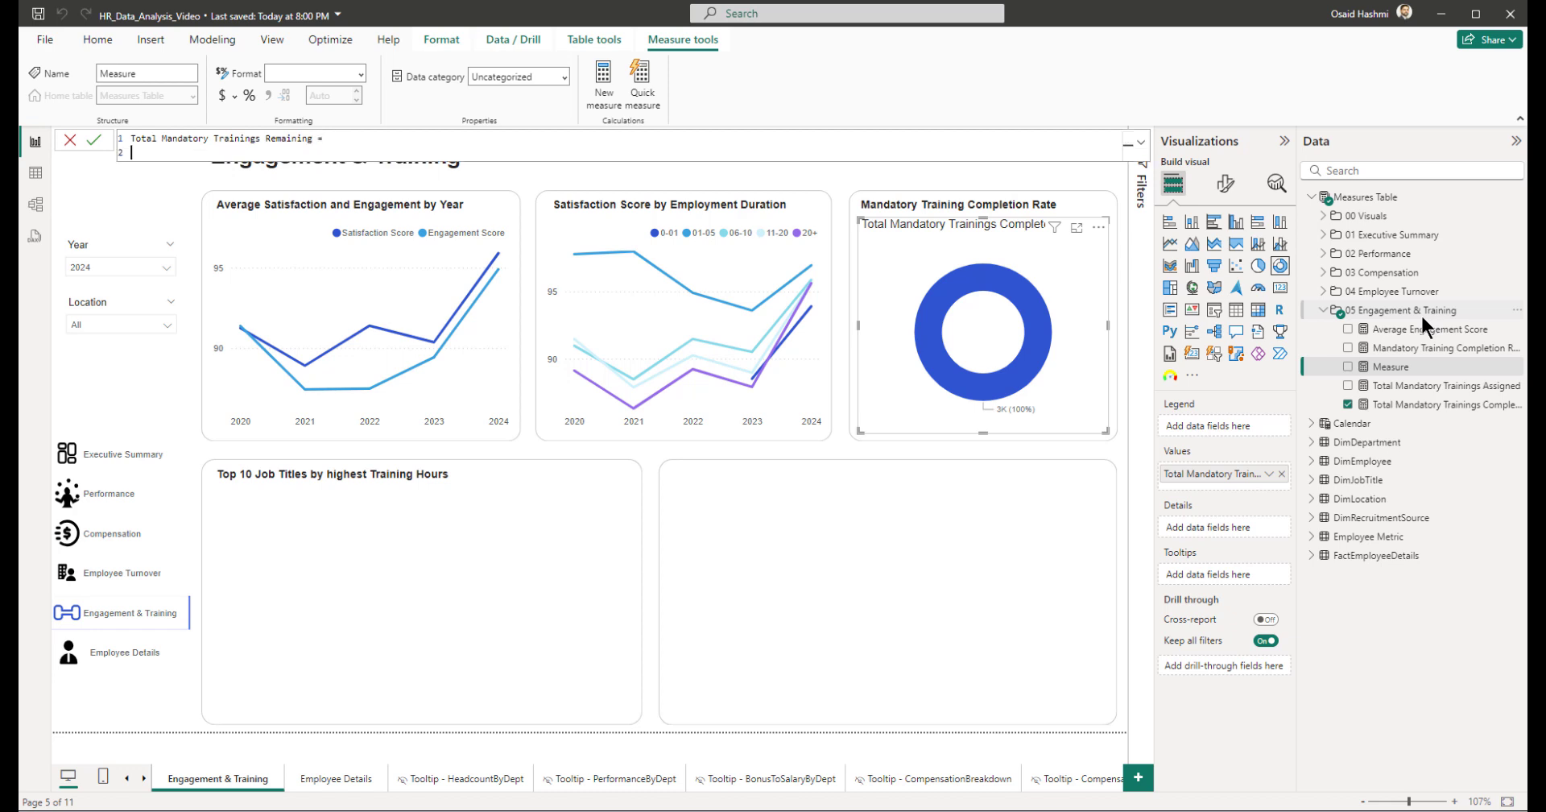
# Step: Define the Total Mandatory Trainings Remaining measure as SUM(FactEmployeeDetails[MandatoryTrainingsRemaining])
pyautogui.write('SUM(')
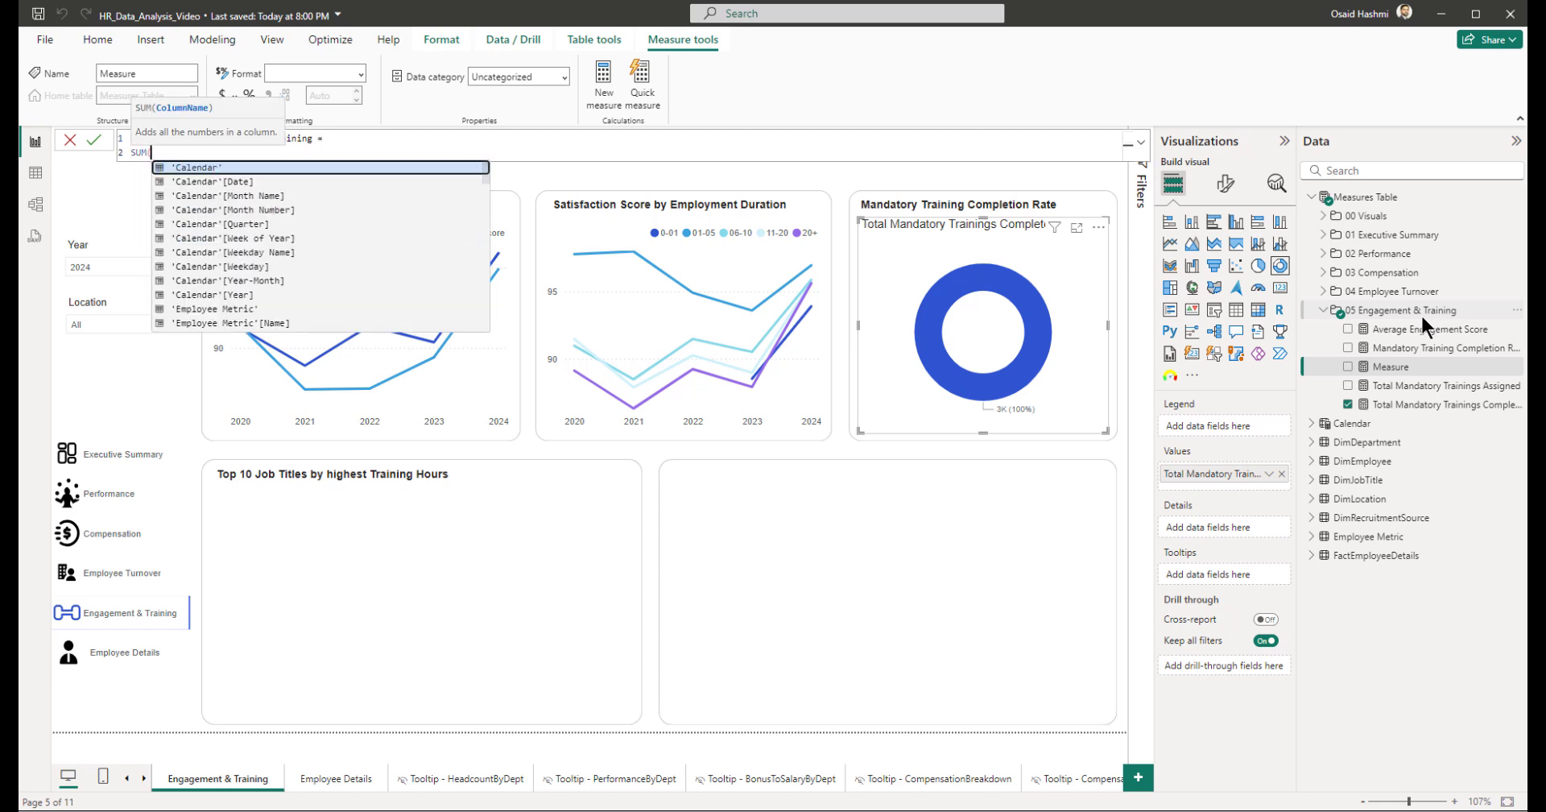
pyautogui.write('manda')
pyautogui.press('Down')
pyautogui.press('Down')
pyautogui.press('Tab')
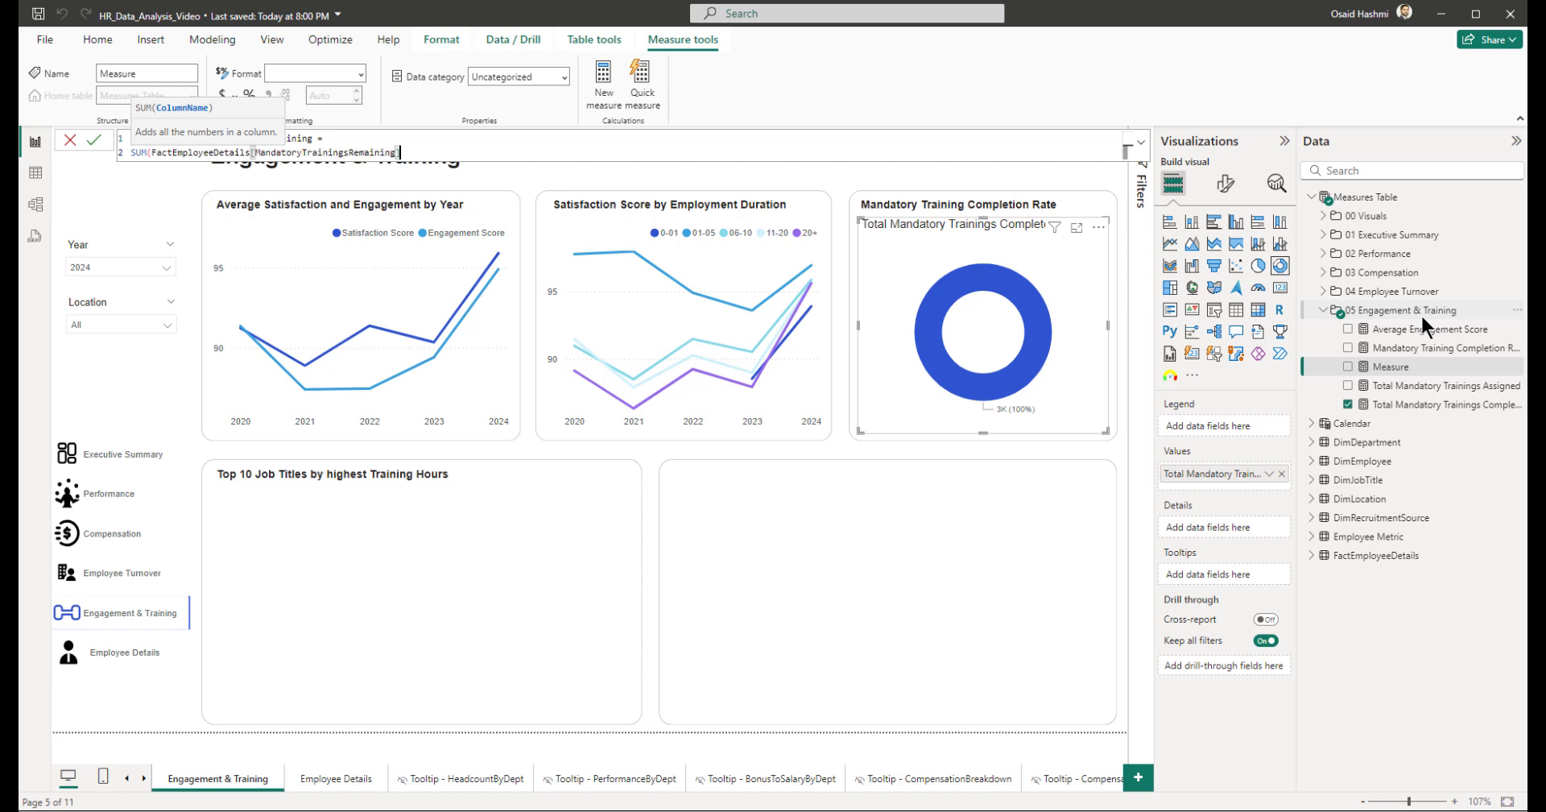
pyautogui.write(')')
pyautogui.press('Return')
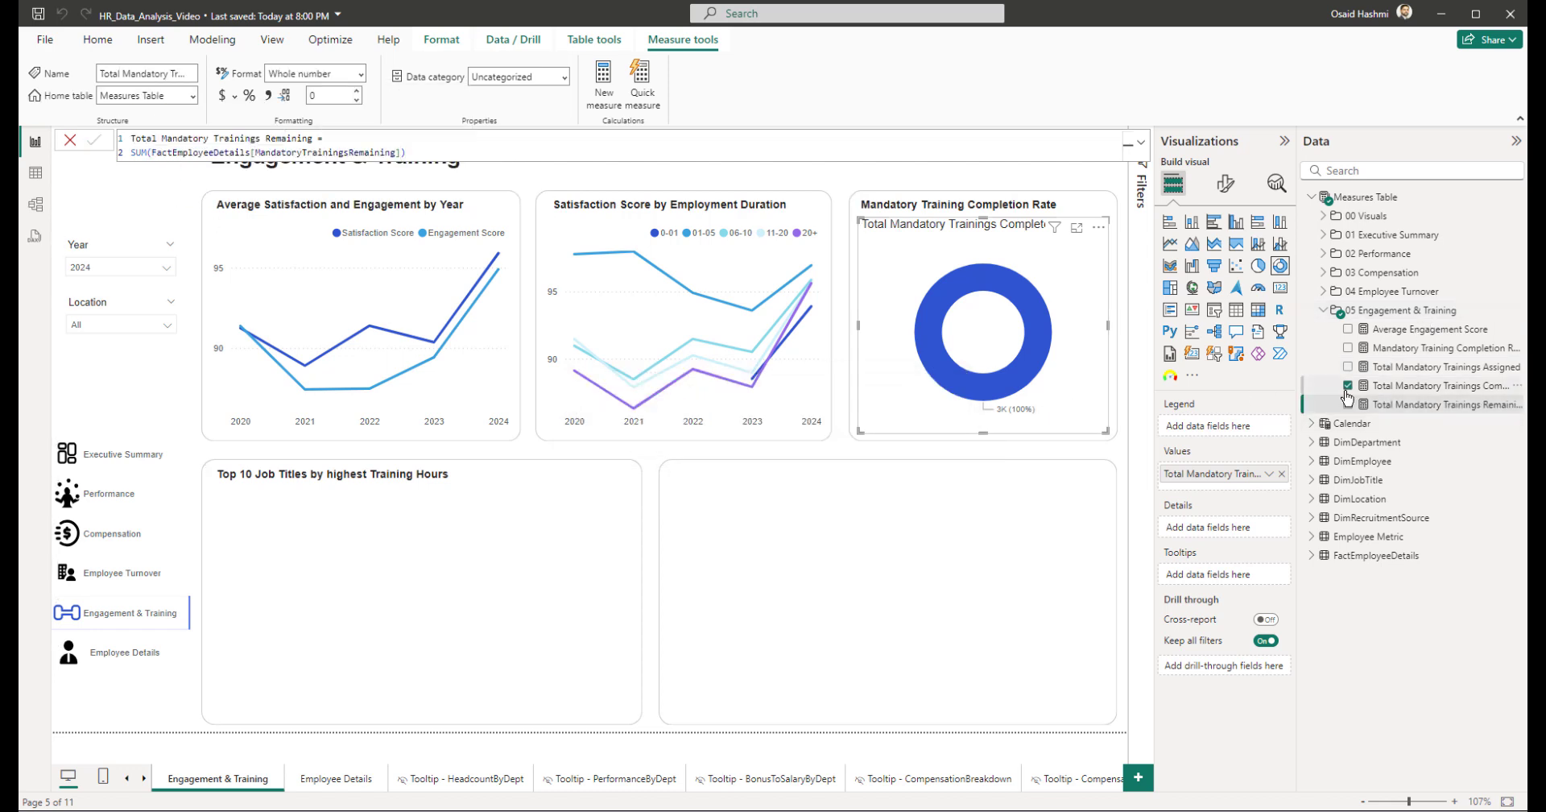
# Step: Add the Total Mandatory Trainings Remaining measure to the donut chart and copy the satisfaction-by-year line chart's formatting onto it with Format painter
pyautogui.moveTo(1363, 409); pyautogui.dragTo(1046, 378)
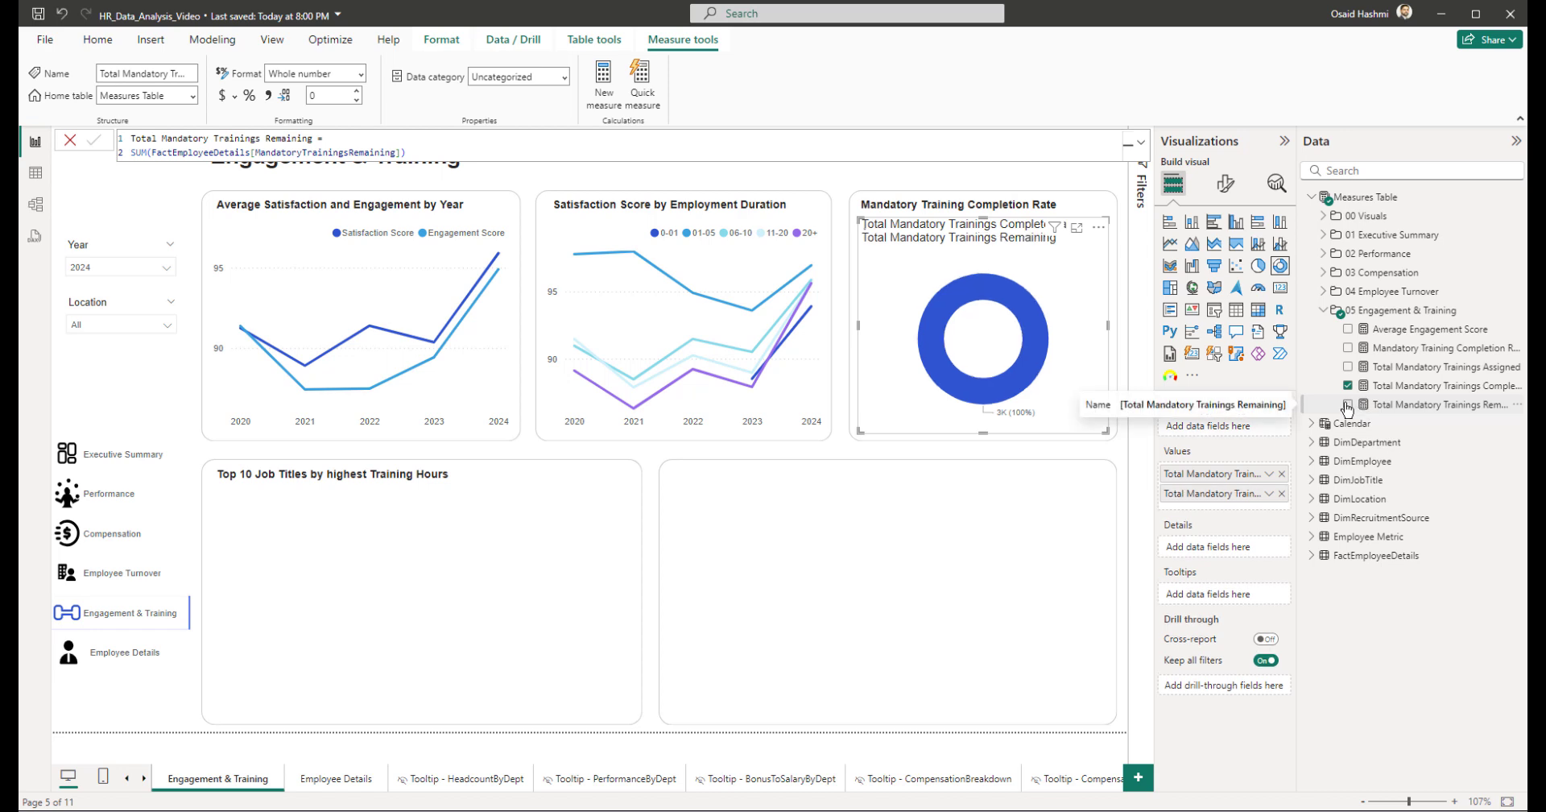
pyautogui.moveTo(985, 340)
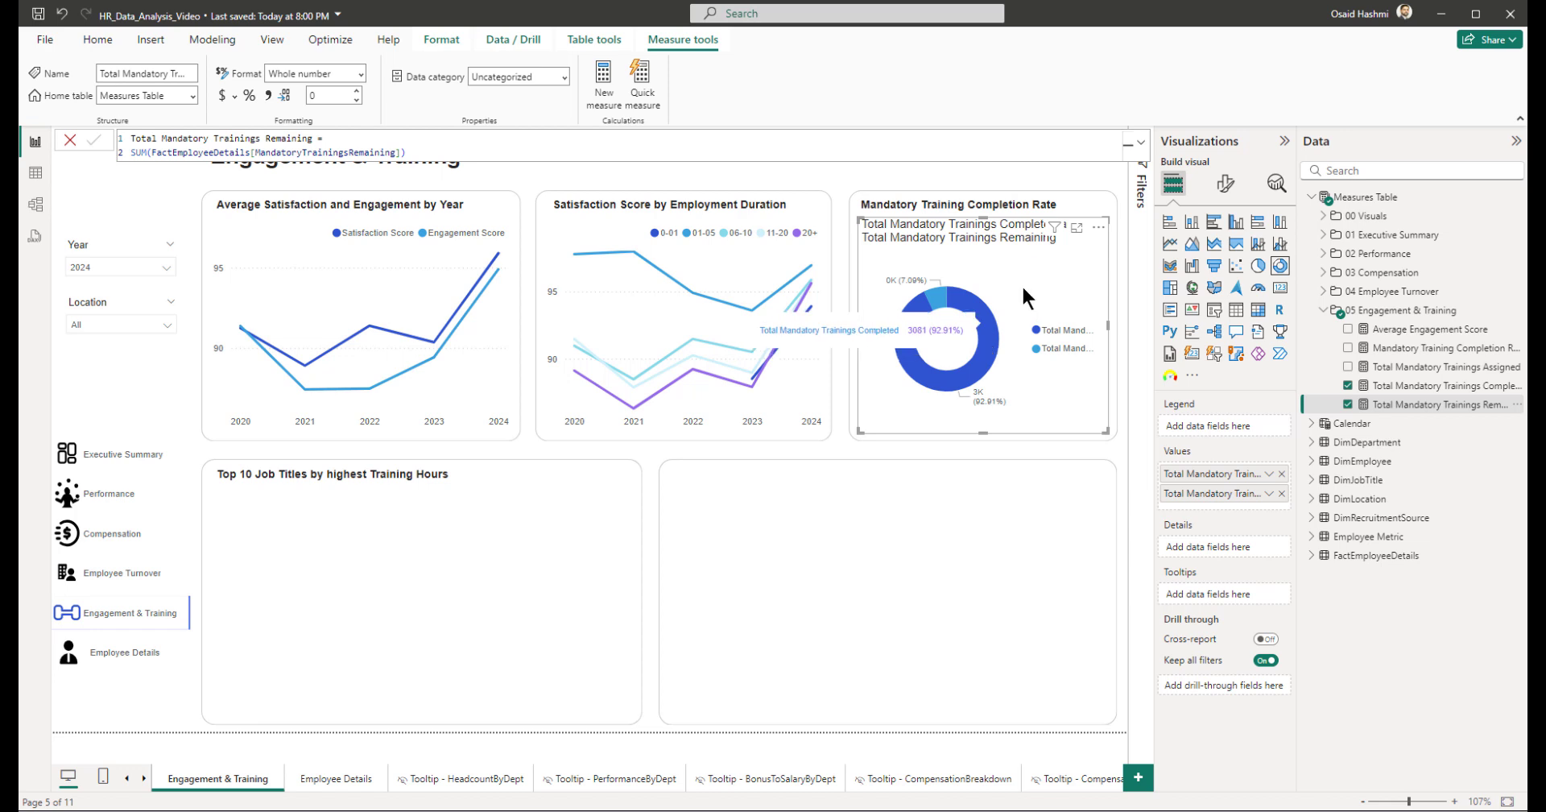
pyautogui.click(389, 266)
pyautogui.click(113, 103)
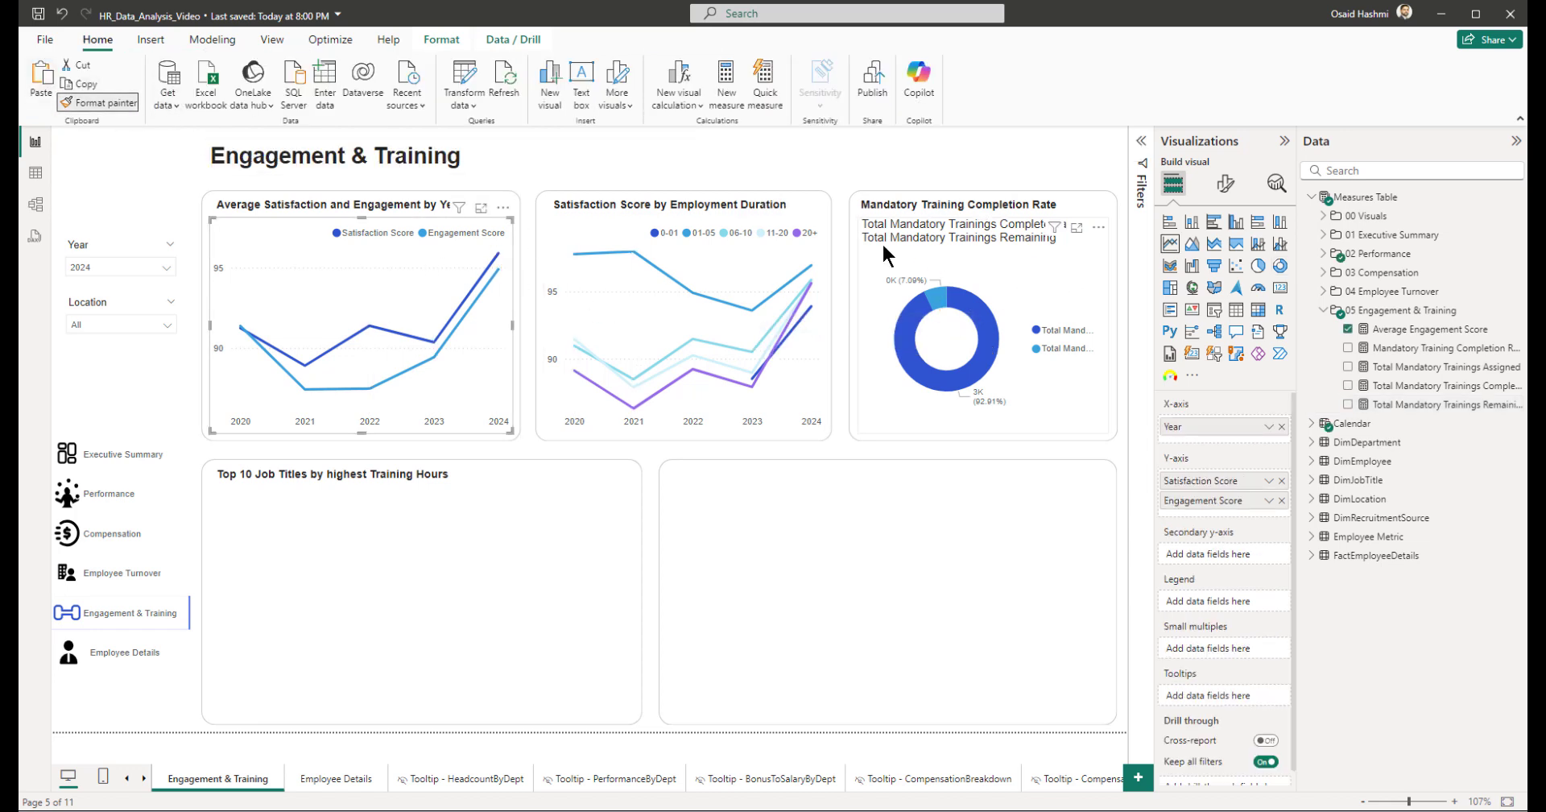
pyautogui.click(1047, 268)
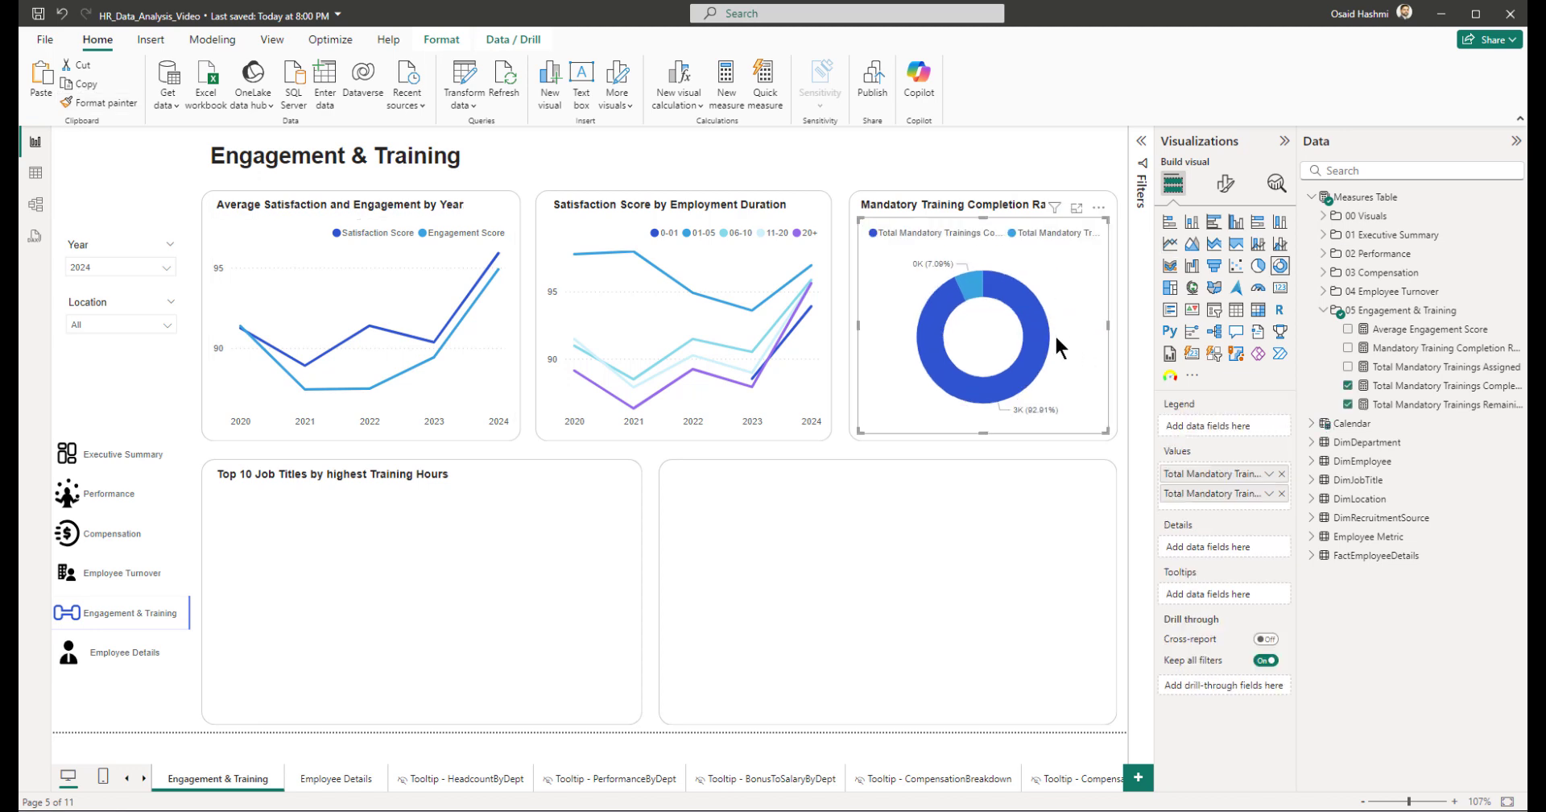
# Step: Color the donut's completed trainings slice medium blue and the remaining trainings slice a lighter tint of the same blue
pyautogui.click(1225, 184)
pyautogui.click(1190, 326)
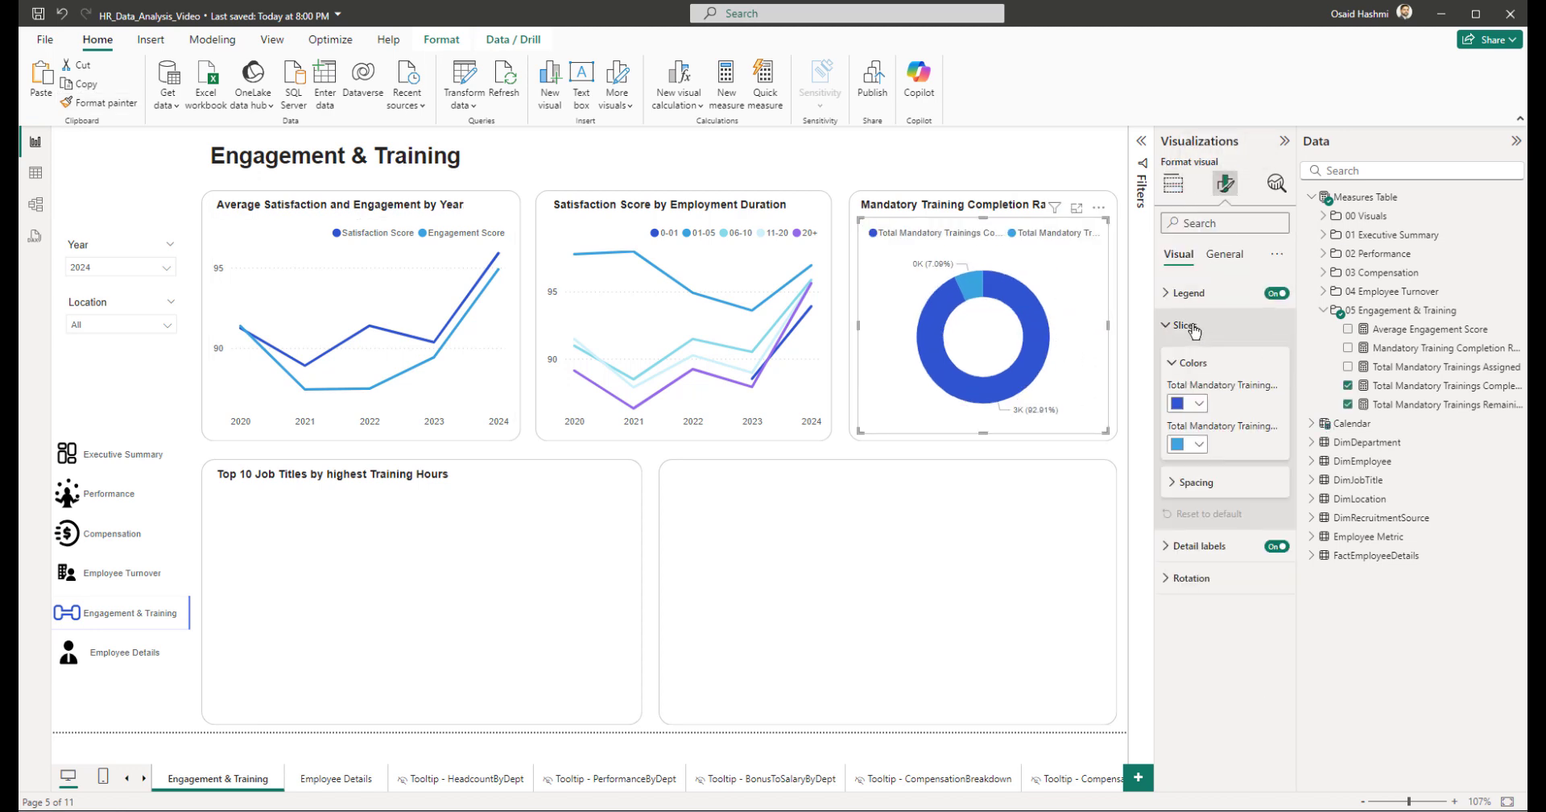
pyautogui.click(1192, 402)
pyautogui.click(1251, 469)
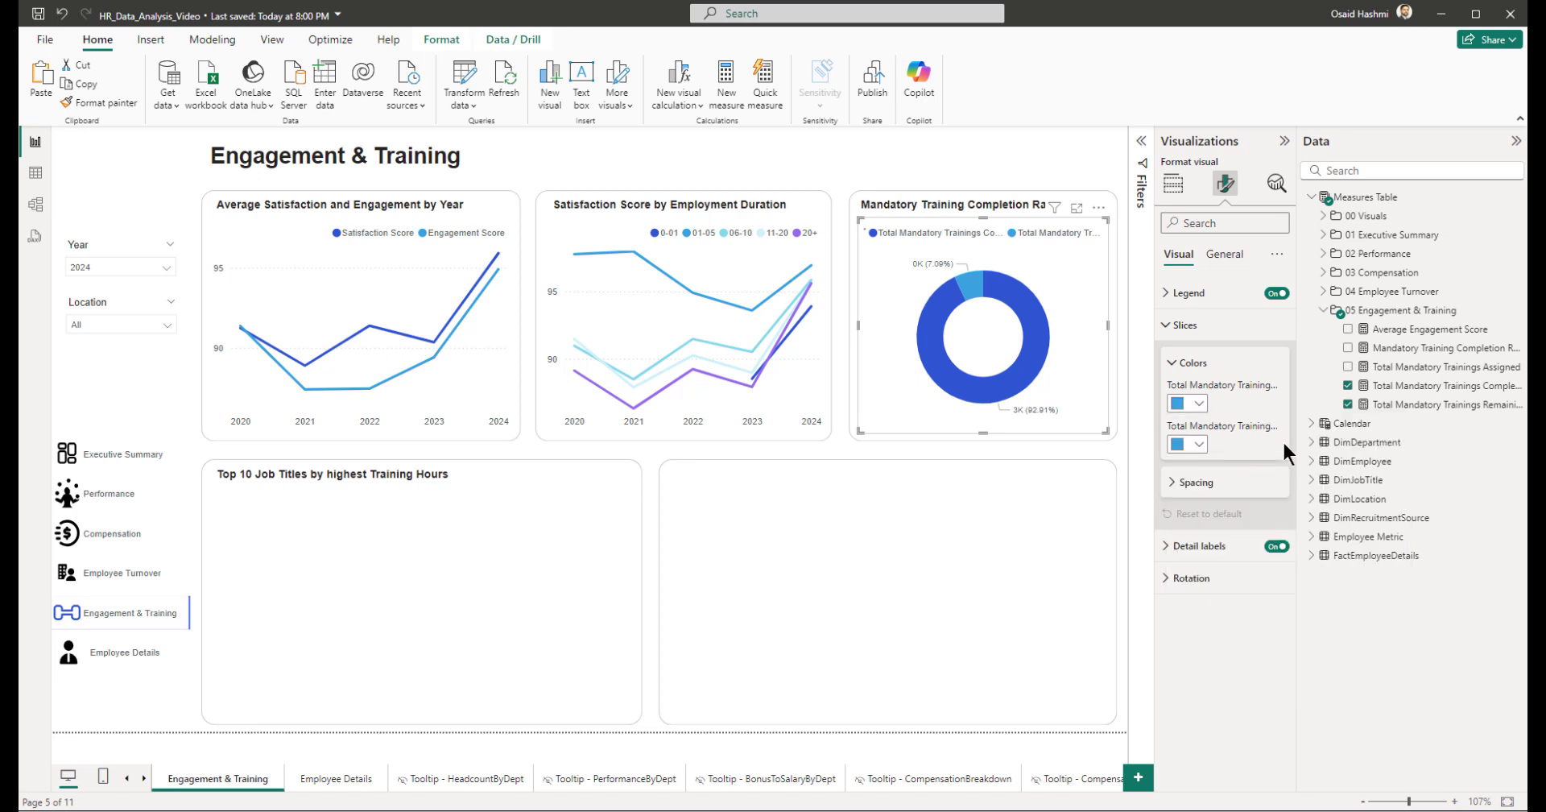
pyautogui.click(1198, 443)
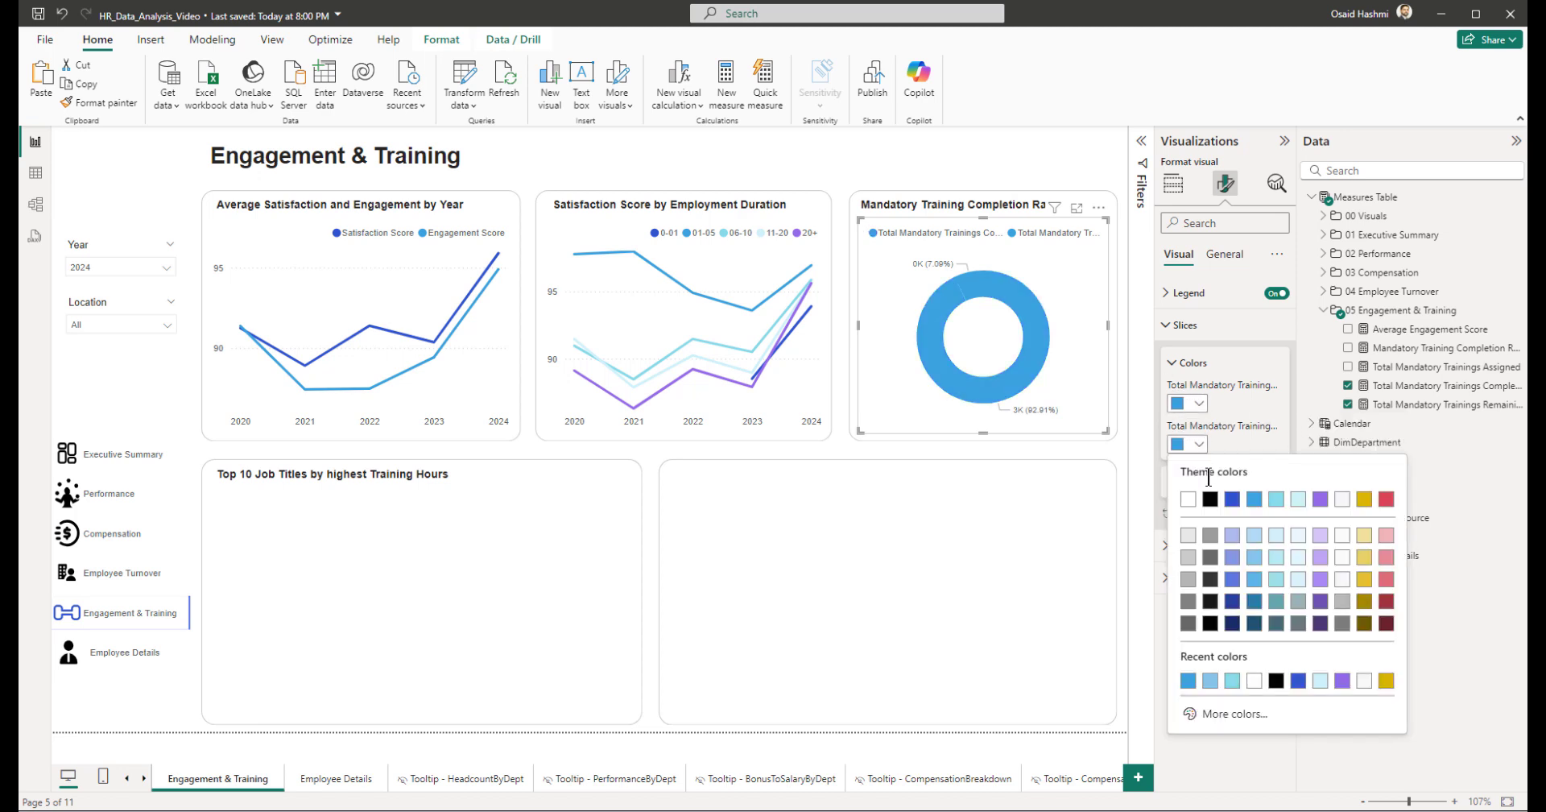
pyautogui.click(1254, 565)
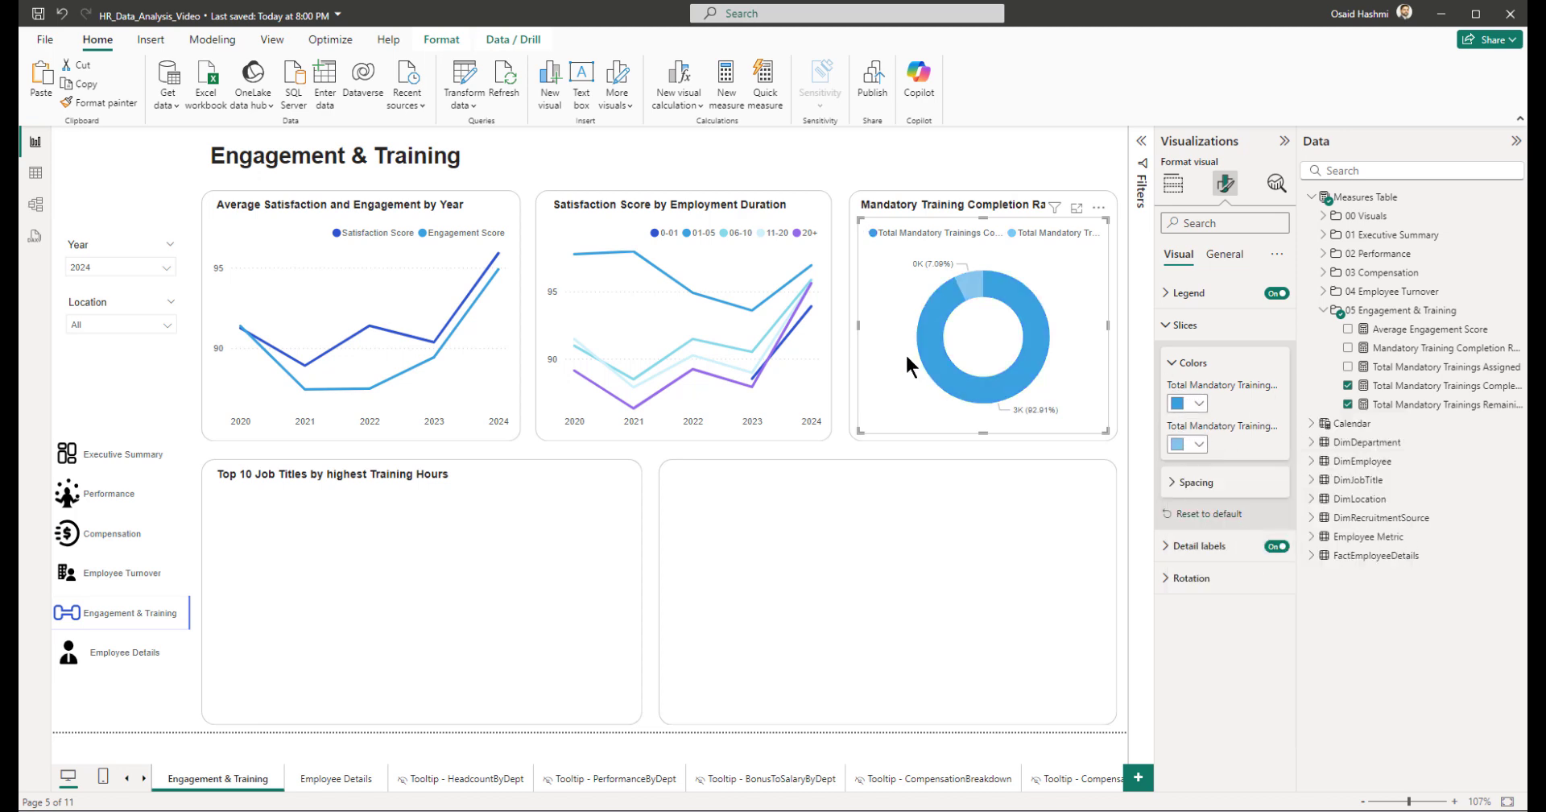
# Step: Rename the donut chart's Total Mandatory Trainings Completed value to Completed for this visual
pyautogui.click(1173, 184)
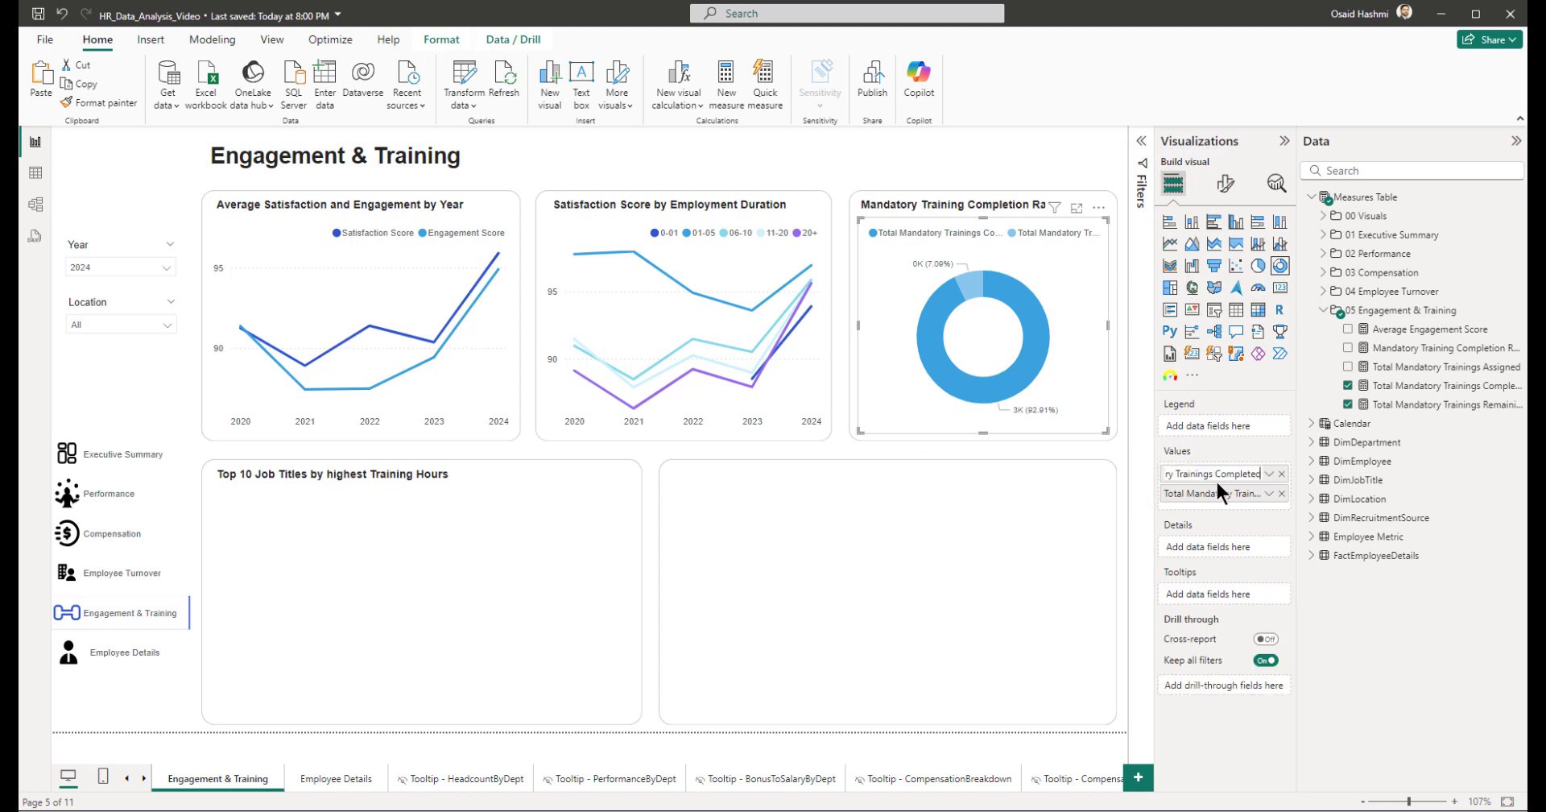
pyautogui.press('BackSpace')
pyautogui.press('BackSpace')
pyautogui.press('BackSpace')
pyautogui.press('BackSpace')
pyautogui.press('BackSpace')
pyautogui.press('BackSpace')
pyautogui.press('BackSpace')
pyautogui.press('BackSpace')
pyautogui.press('BackSpace')
pyautogui.press('BackSpace')
pyautogui.press('BackSpace')
pyautogui.press('BackSpace')
pyautogui.press('BackSpace')
pyautogui.press('BackSpace')
pyautogui.press('BackSpace')
pyautogui.press('BackSpace')
pyautogui.press('BackSpace')
pyautogui.press('BackSpace')
pyautogui.press('BackSpace')
pyautogui.press('BackSpace')
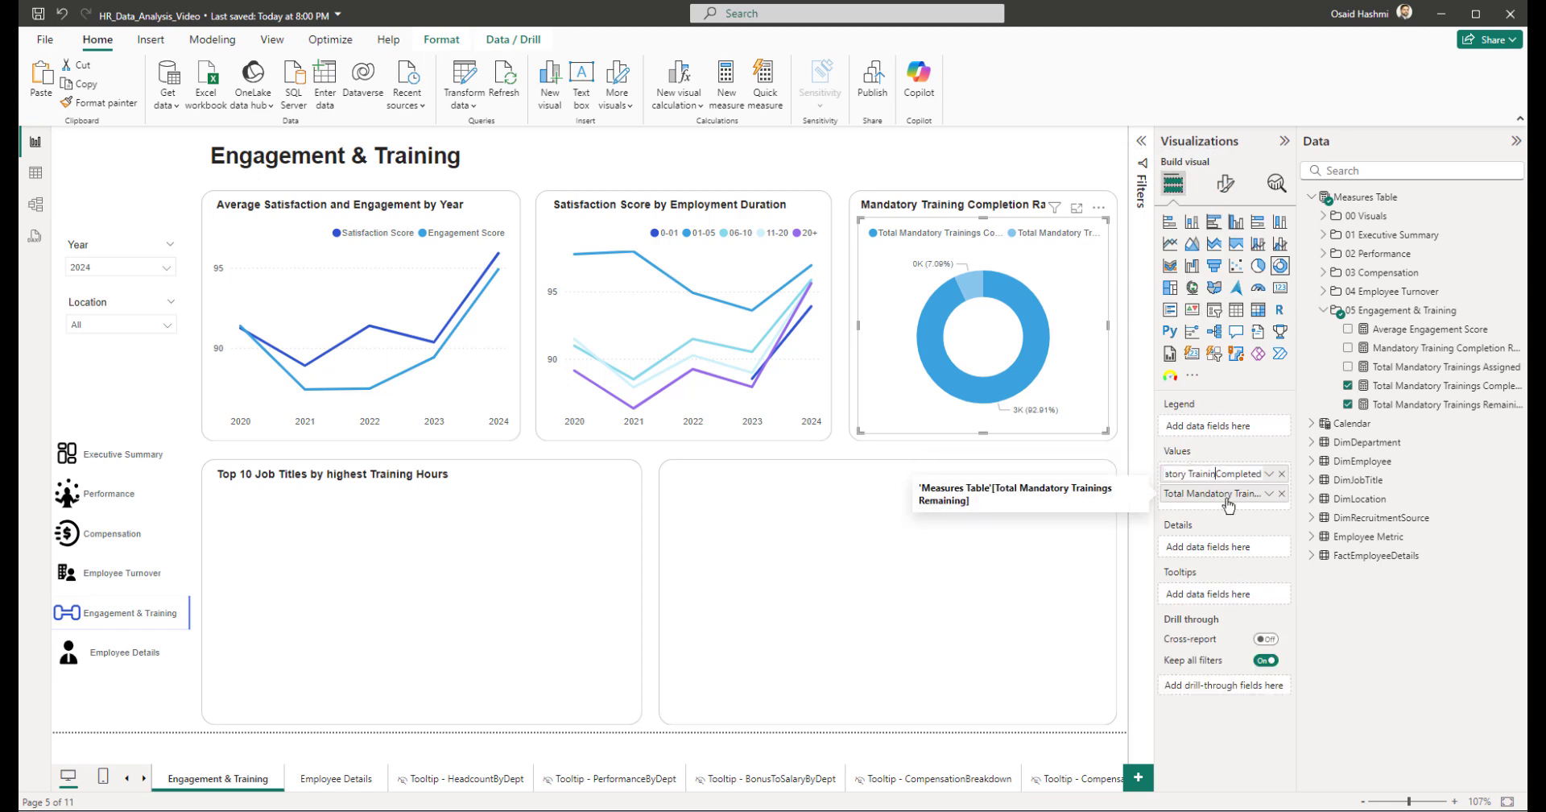
pyautogui.press('Return')
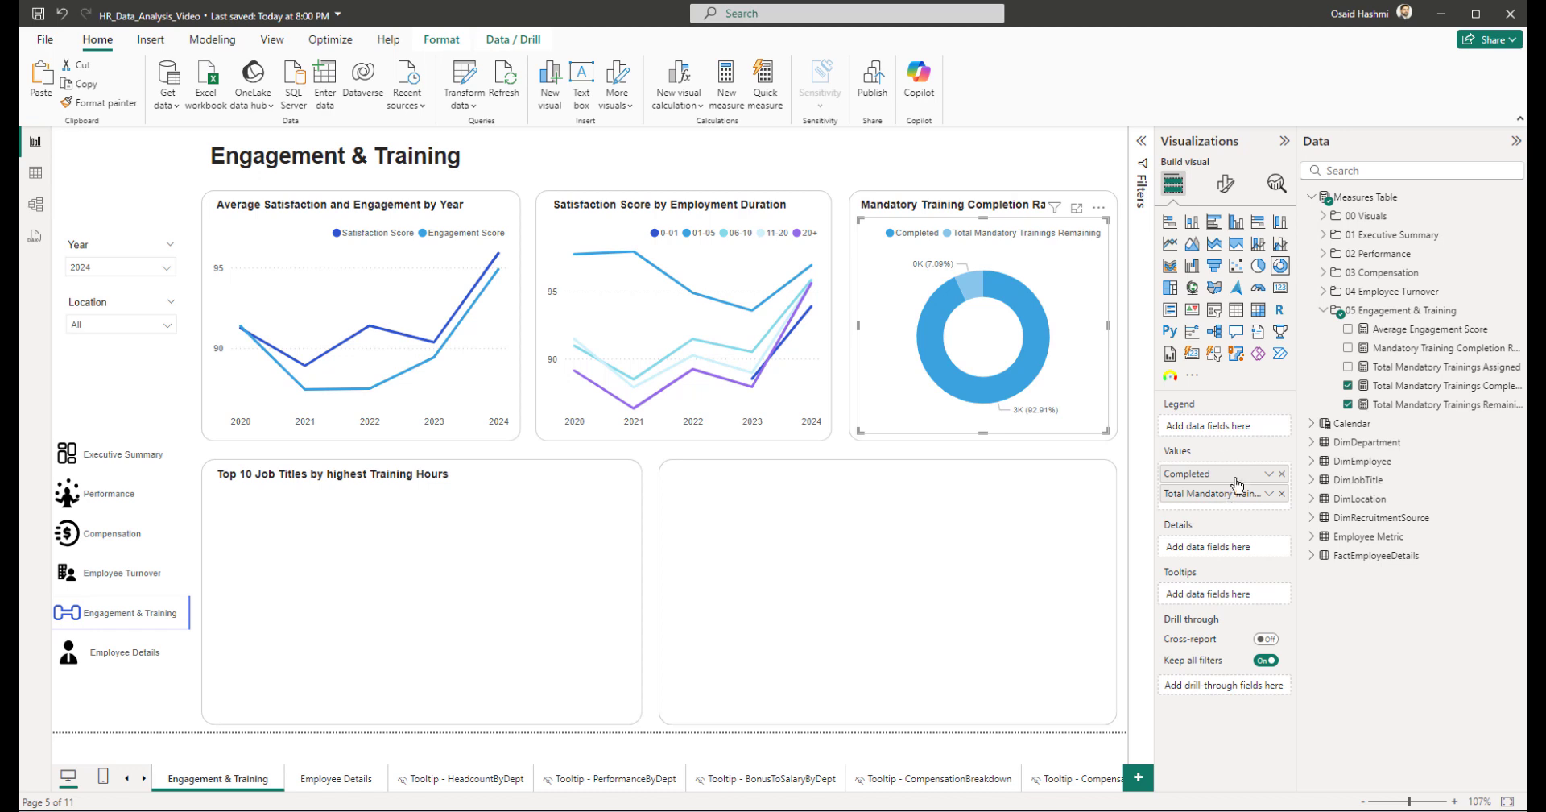
# Step: Rename the donut chart's Total Mandatory Trainings Remaining value to Remaining for this visual
pyautogui.doubleClick(1224, 492)
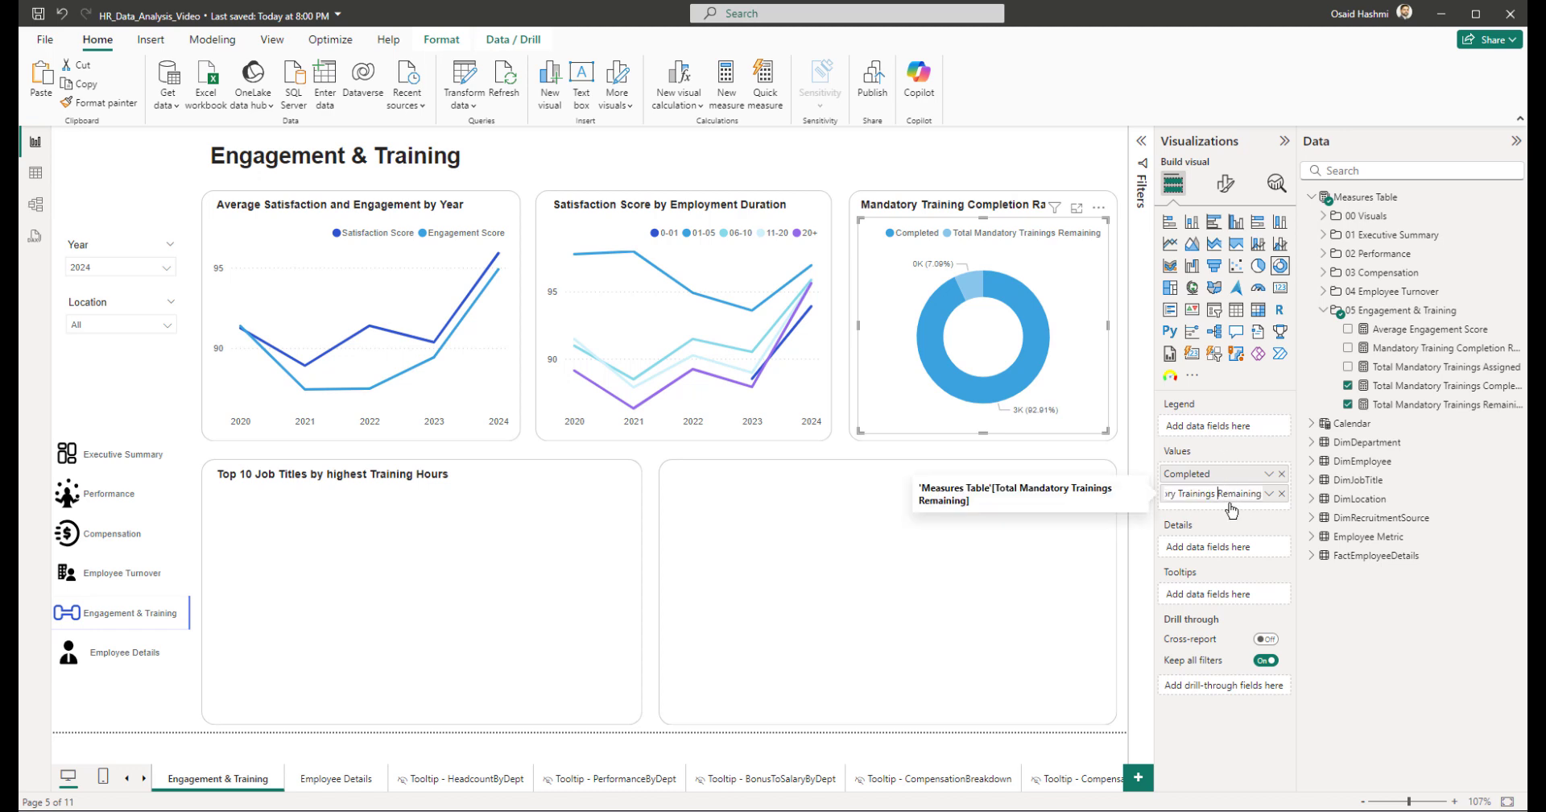
pyautogui.press('BackSpace')
pyautogui.press('BackSpace')
pyautogui.press('BackSpace')
pyautogui.press('BackSpace')
pyautogui.press('BackSpace')
pyautogui.press('BackSpace')
pyautogui.press('BackSpace')
pyautogui.press('BackSpace')
pyautogui.press('BackSpace')
pyautogui.press('BackSpace')
pyautogui.press('BackSpace')
pyautogui.press('BackSpace')
pyautogui.press('BackSpace')
pyautogui.press('BackSpace')
pyautogui.press('BackSpace')
pyautogui.press('BackSpace')
pyautogui.press('BackSpace')
pyautogui.press('BackSpace')
pyautogui.press('BackSpace')
pyautogui.press('BackSpace')
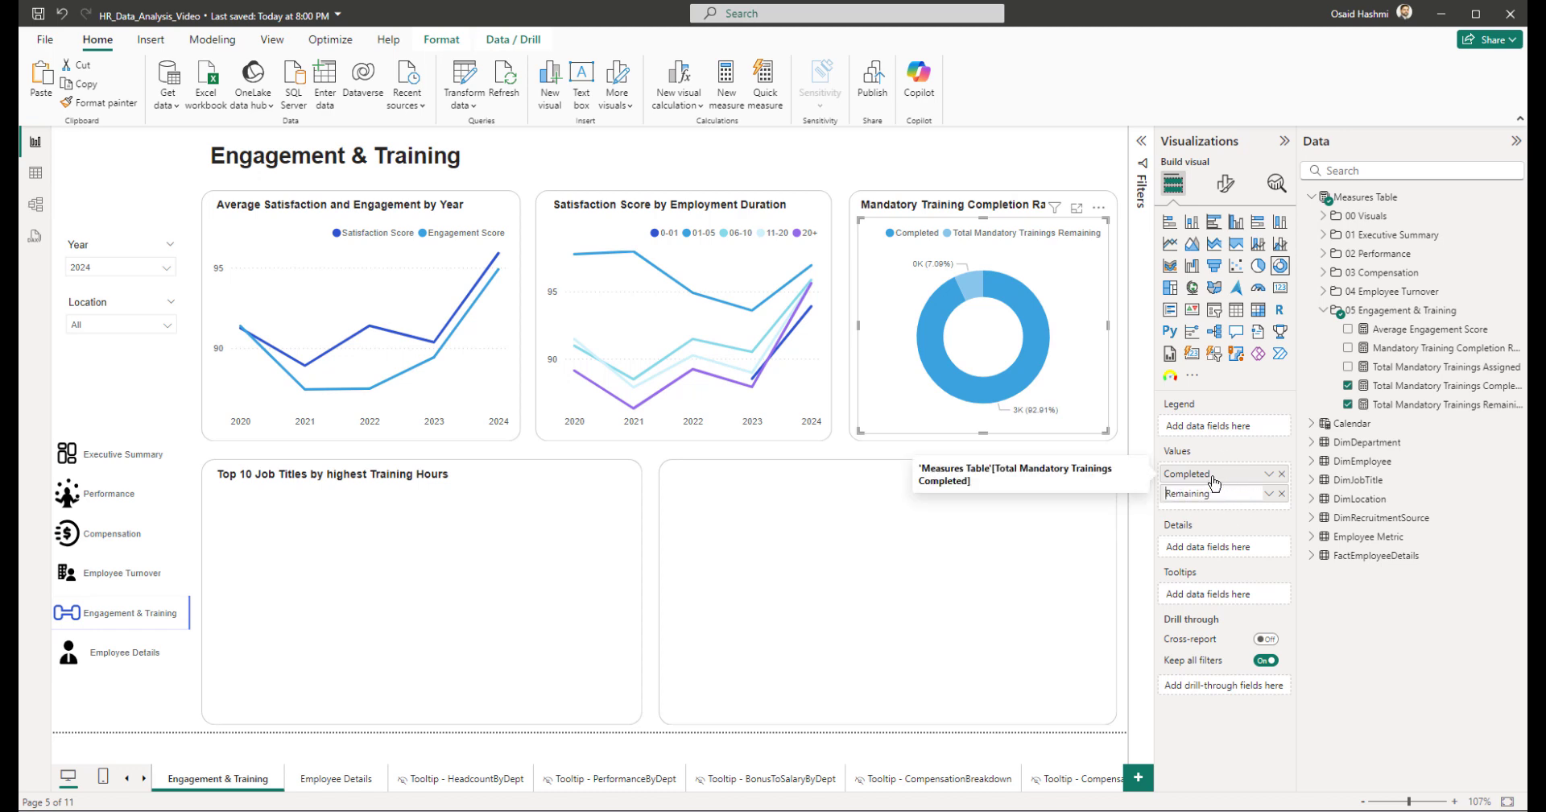
pyautogui.press('Return')
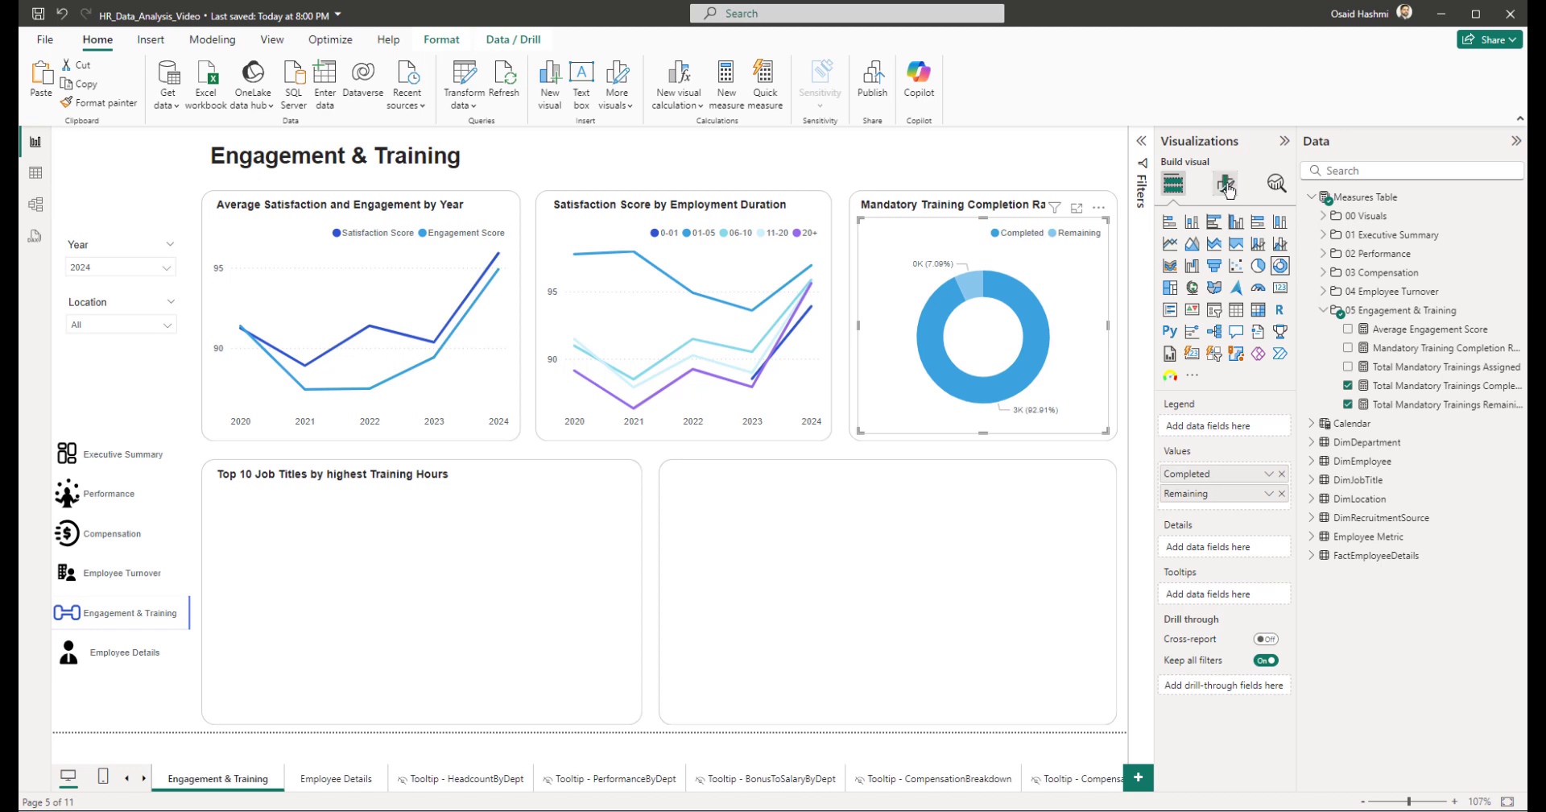
# Step: Set the donut chart's legend position to Center left
pyautogui.click(1225, 184)
pyautogui.click(1207, 292)
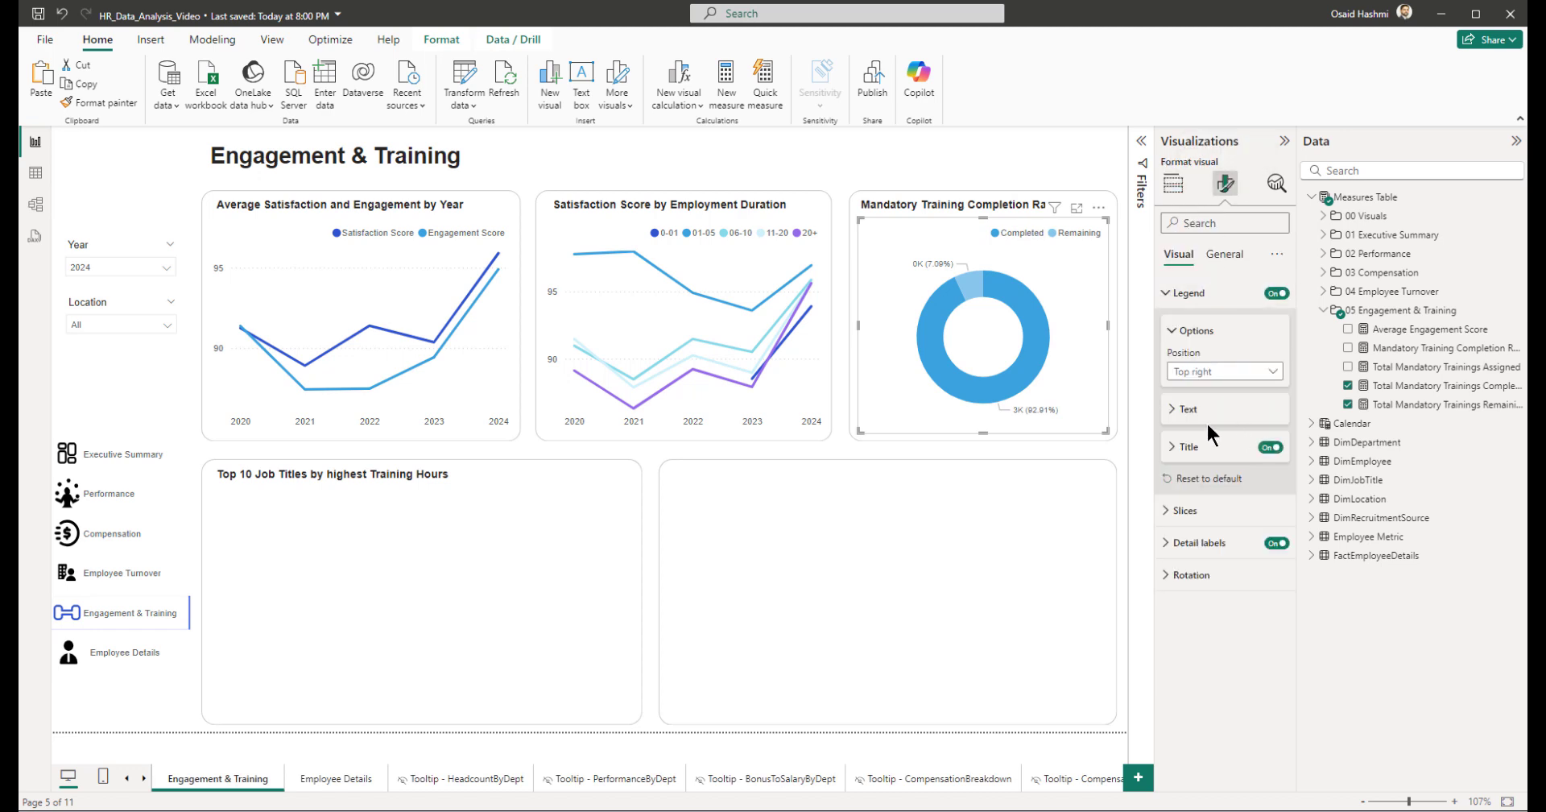
pyautogui.click(1207, 372)
pyautogui.click(1208, 505)
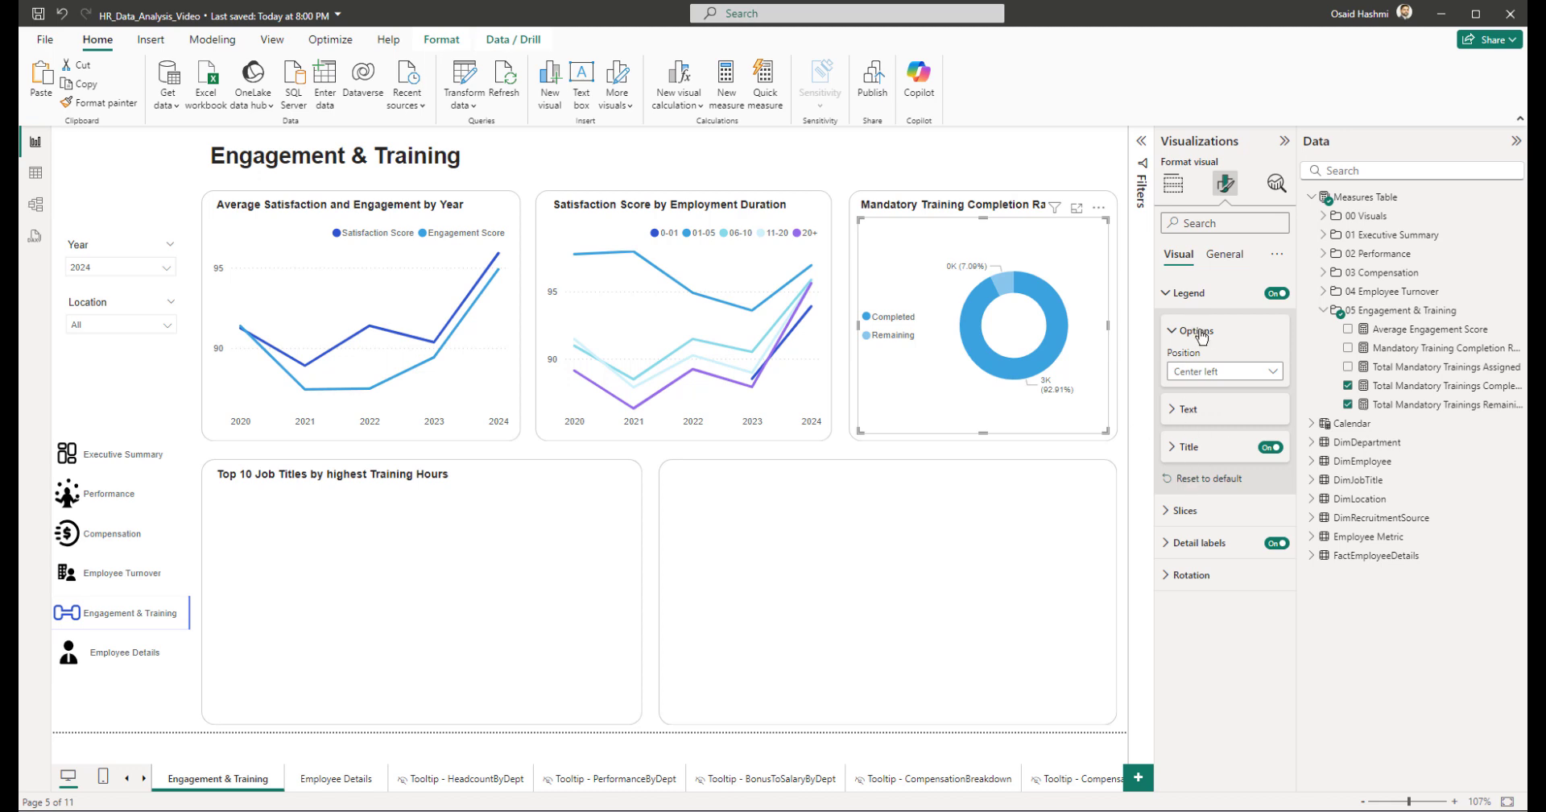
# Step: Set the donut chart's detail label contents to Data value
pyautogui.click(1197, 331)
pyautogui.click(1194, 503)
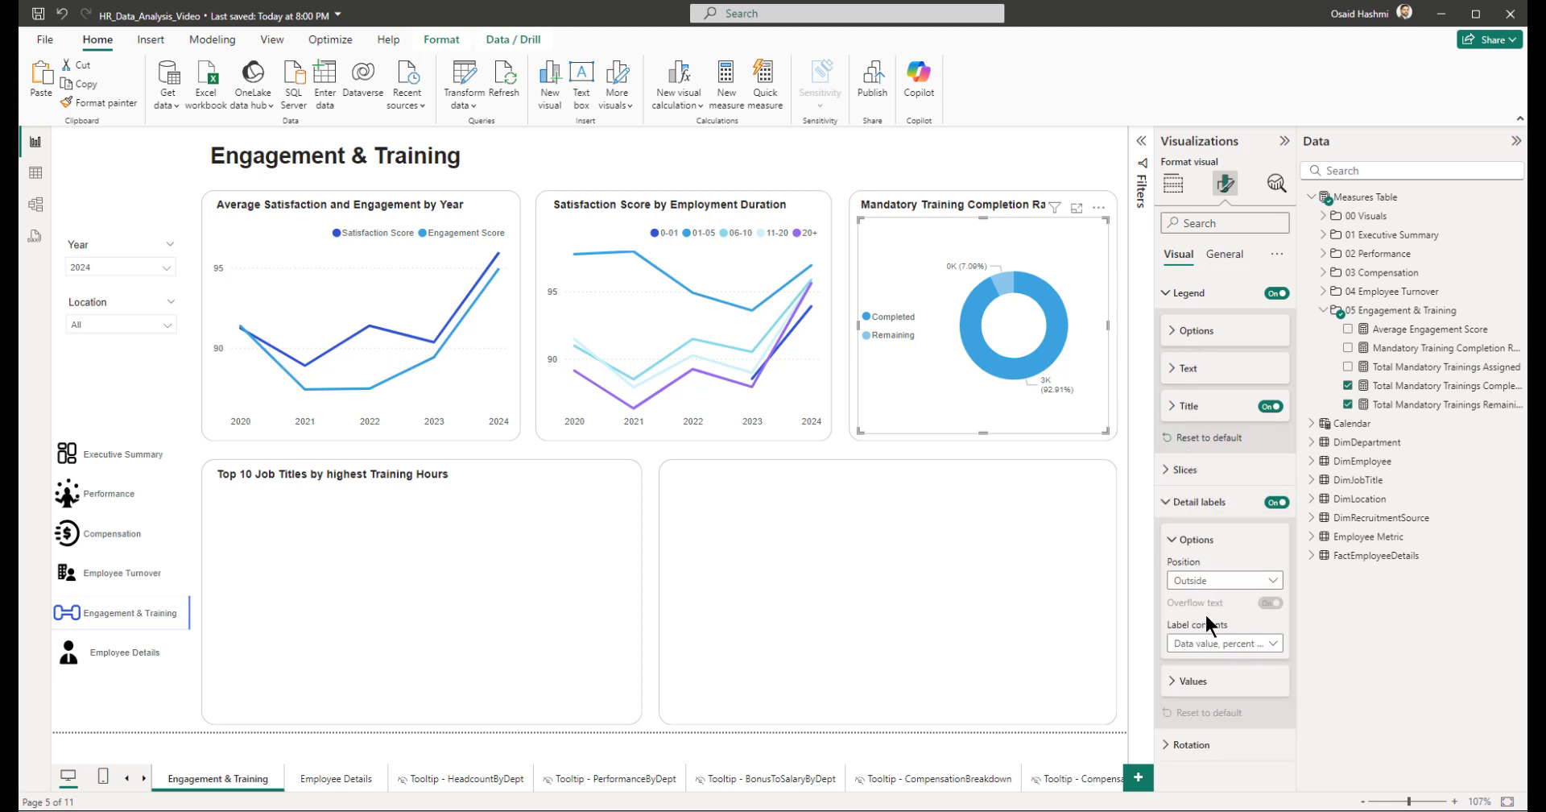
pyautogui.click(1216, 642)
pyautogui.click(1212, 682)
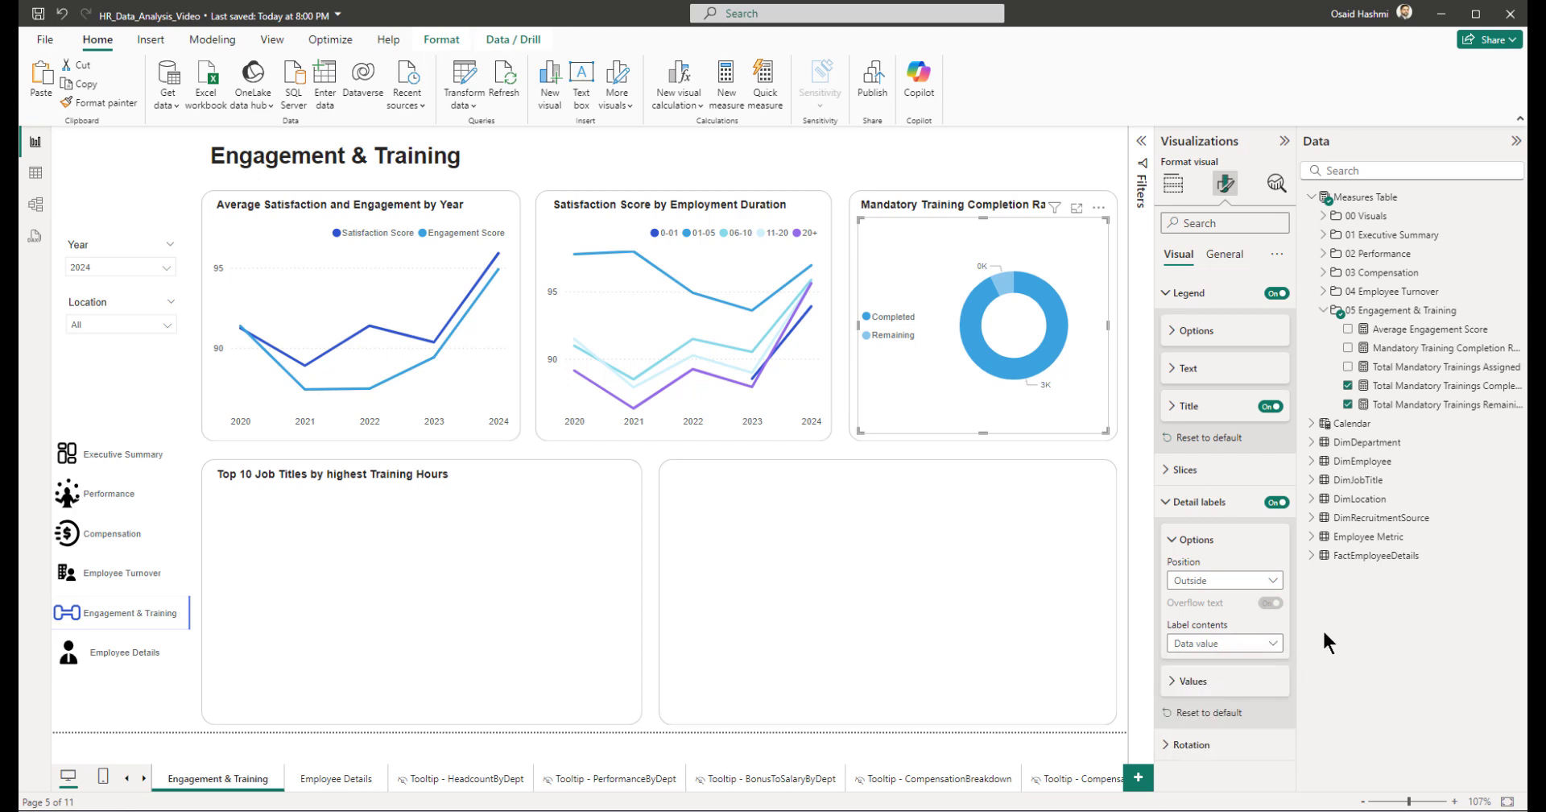
# Step: Set the donut's detail label values to font size 8 with display units None
pyautogui.click(1193, 681)
pyautogui.scroll(-3, 1199, 680)
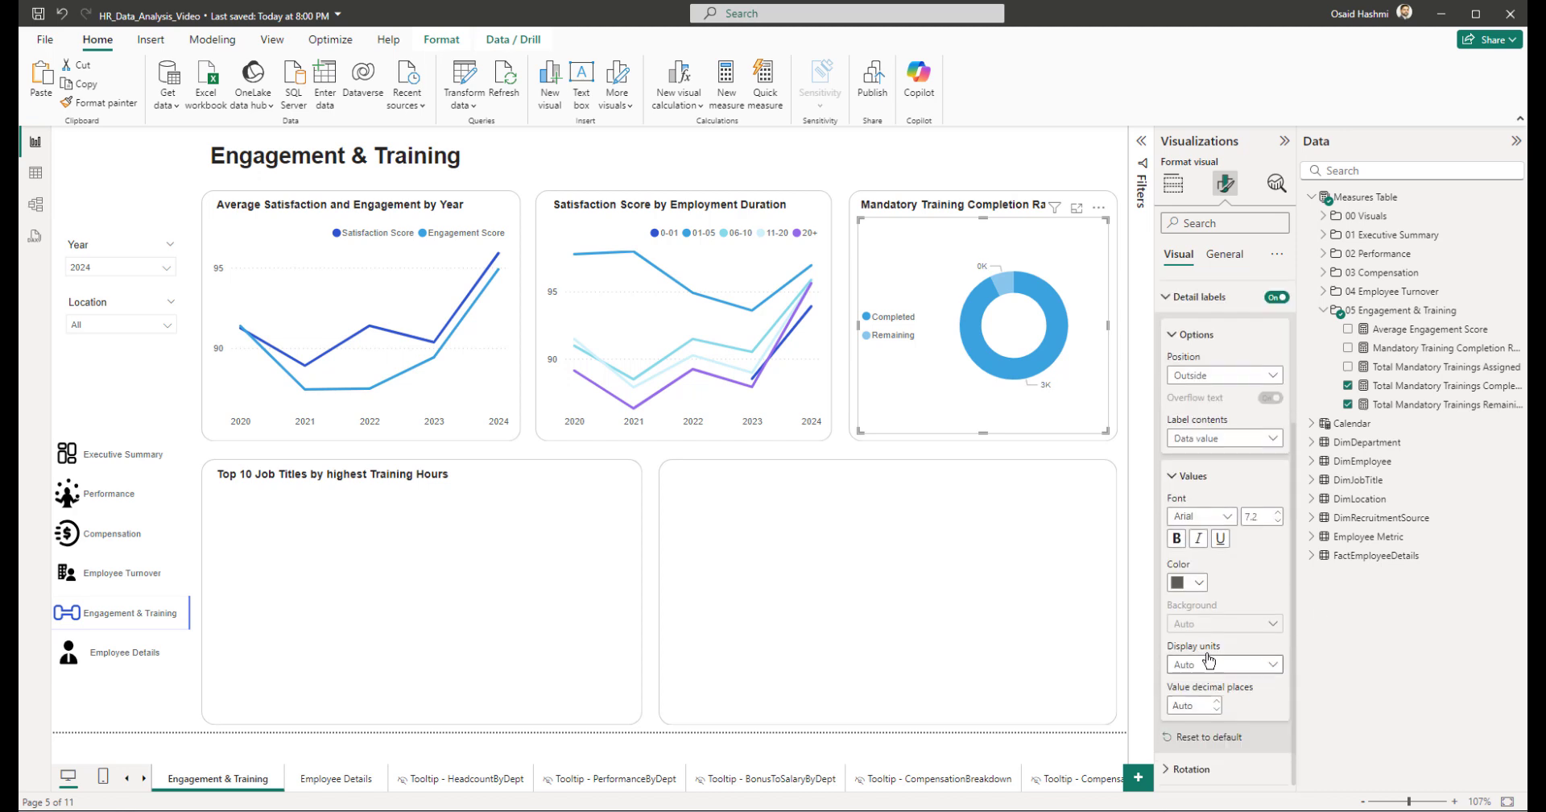
pyautogui.click(1215, 670)
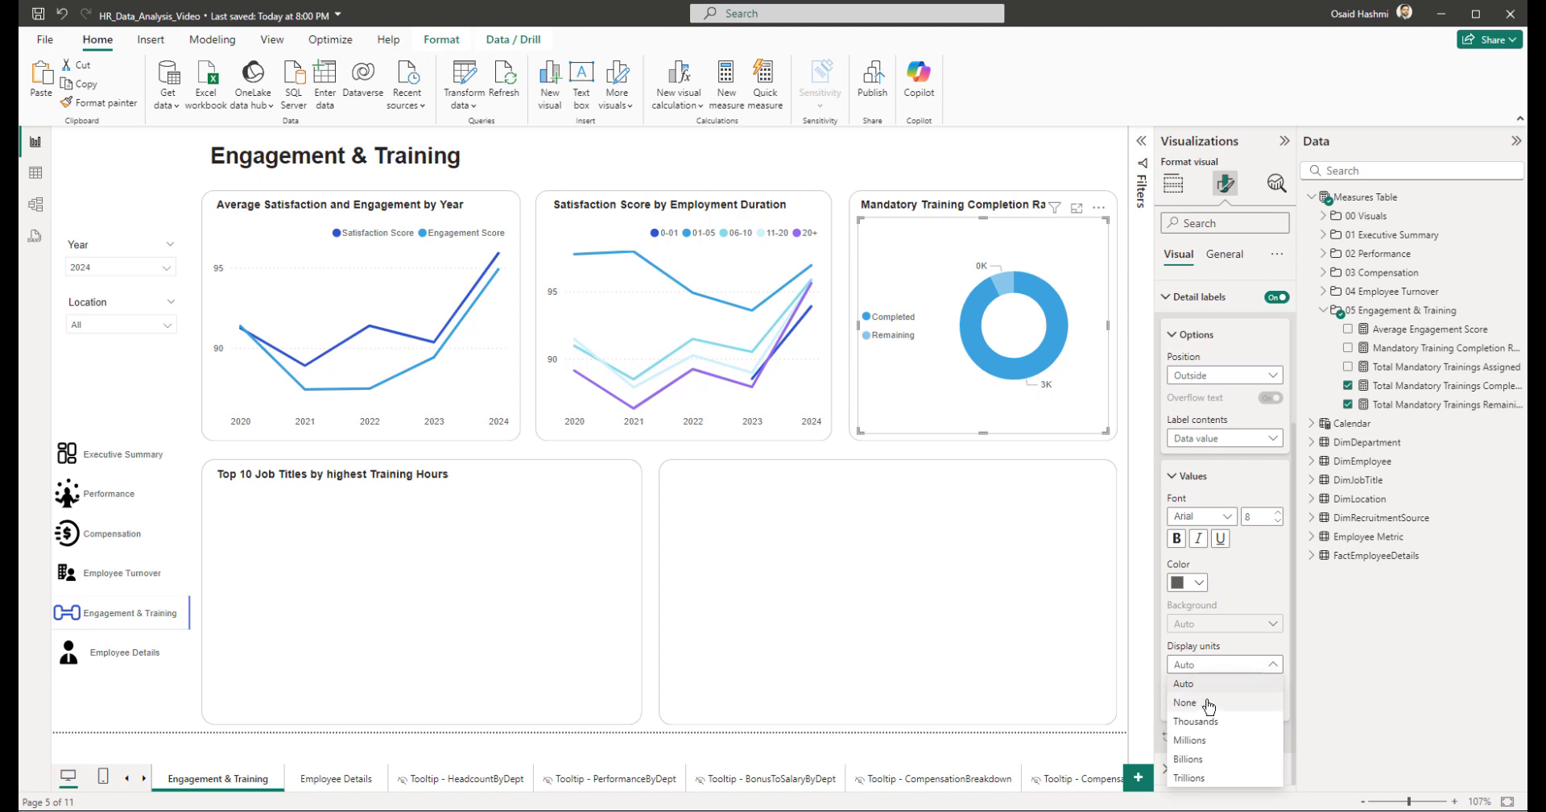
pyautogui.click(1205, 703)
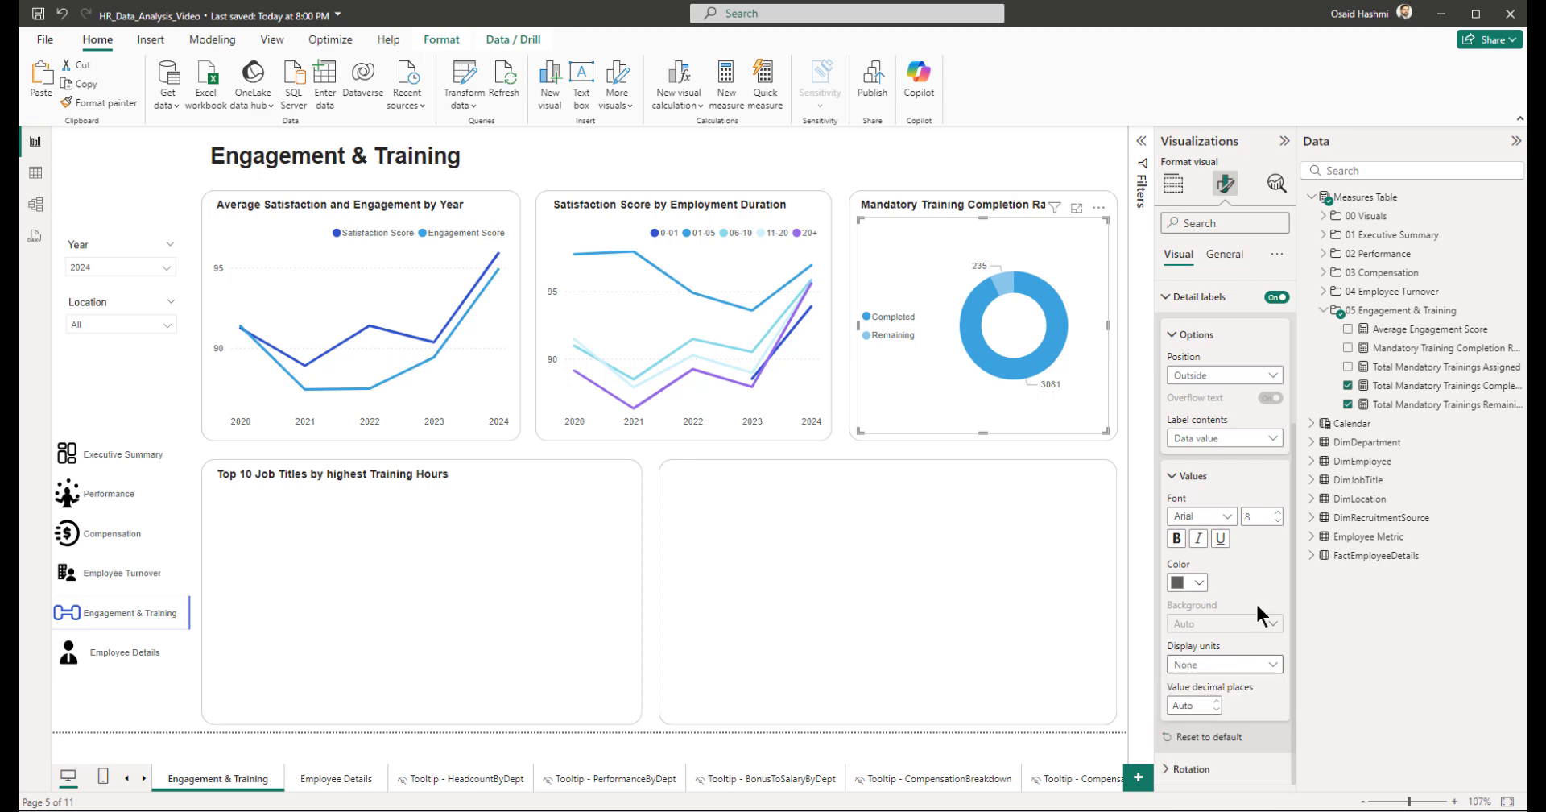
pyautogui.click(1127, 288)
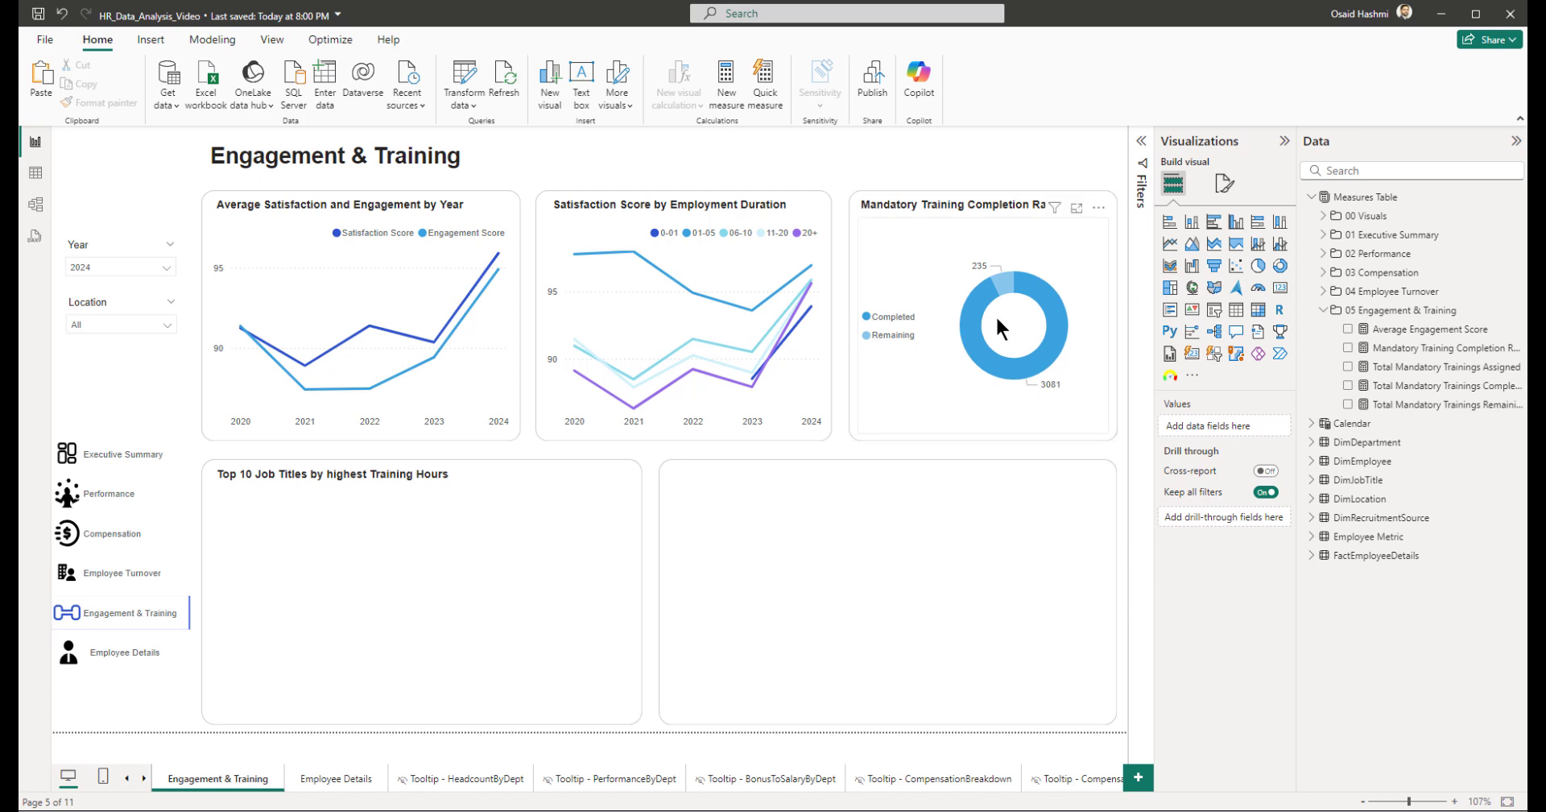
# Step: Set the inner radius of the Mandatory Training Completion Rate donut to 70%
pyautogui.moveTo(1027, 367)
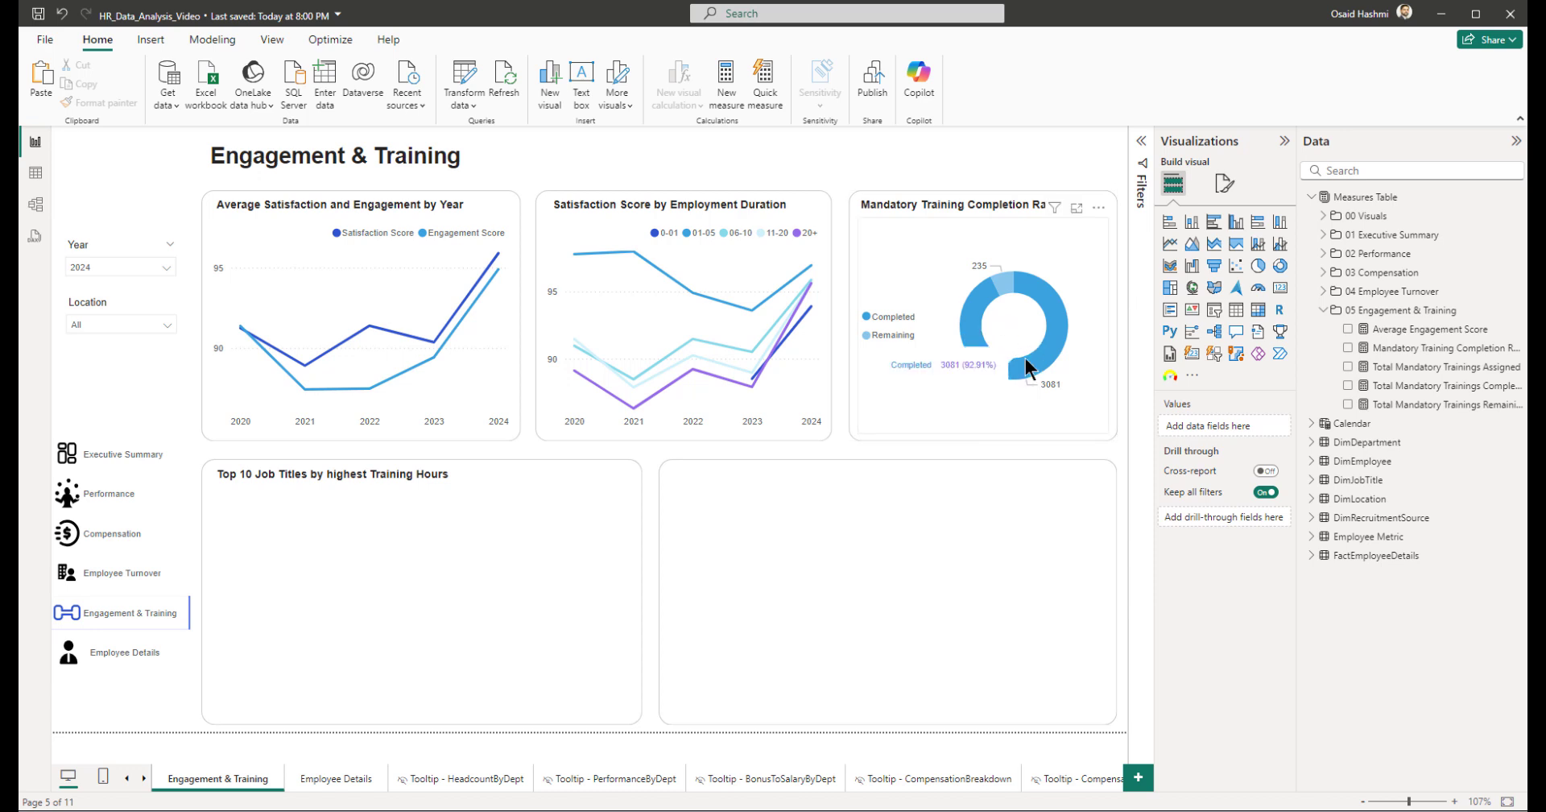
pyautogui.click(1055, 310)
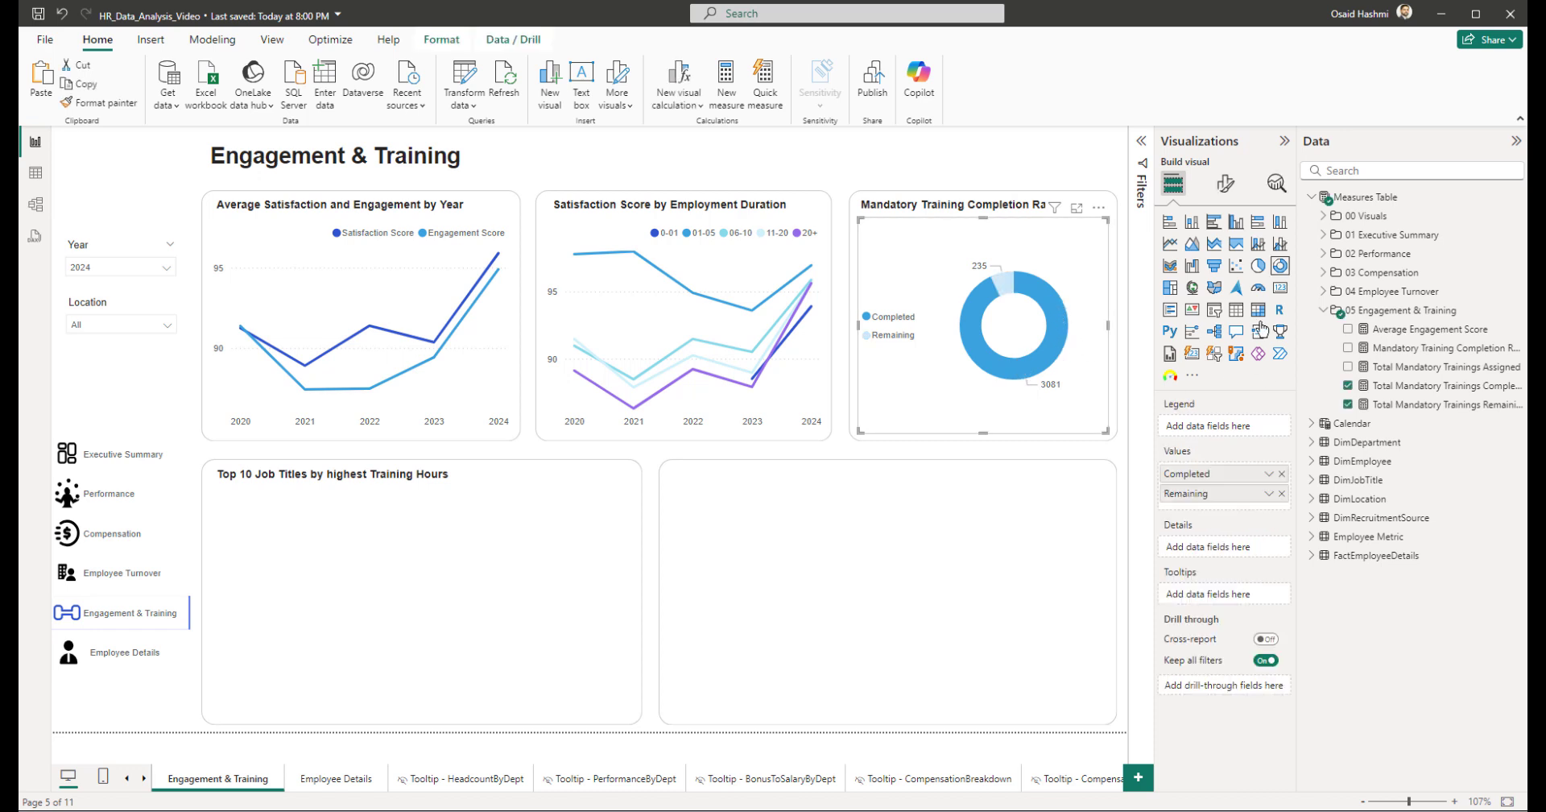
pyautogui.click(1225, 184)
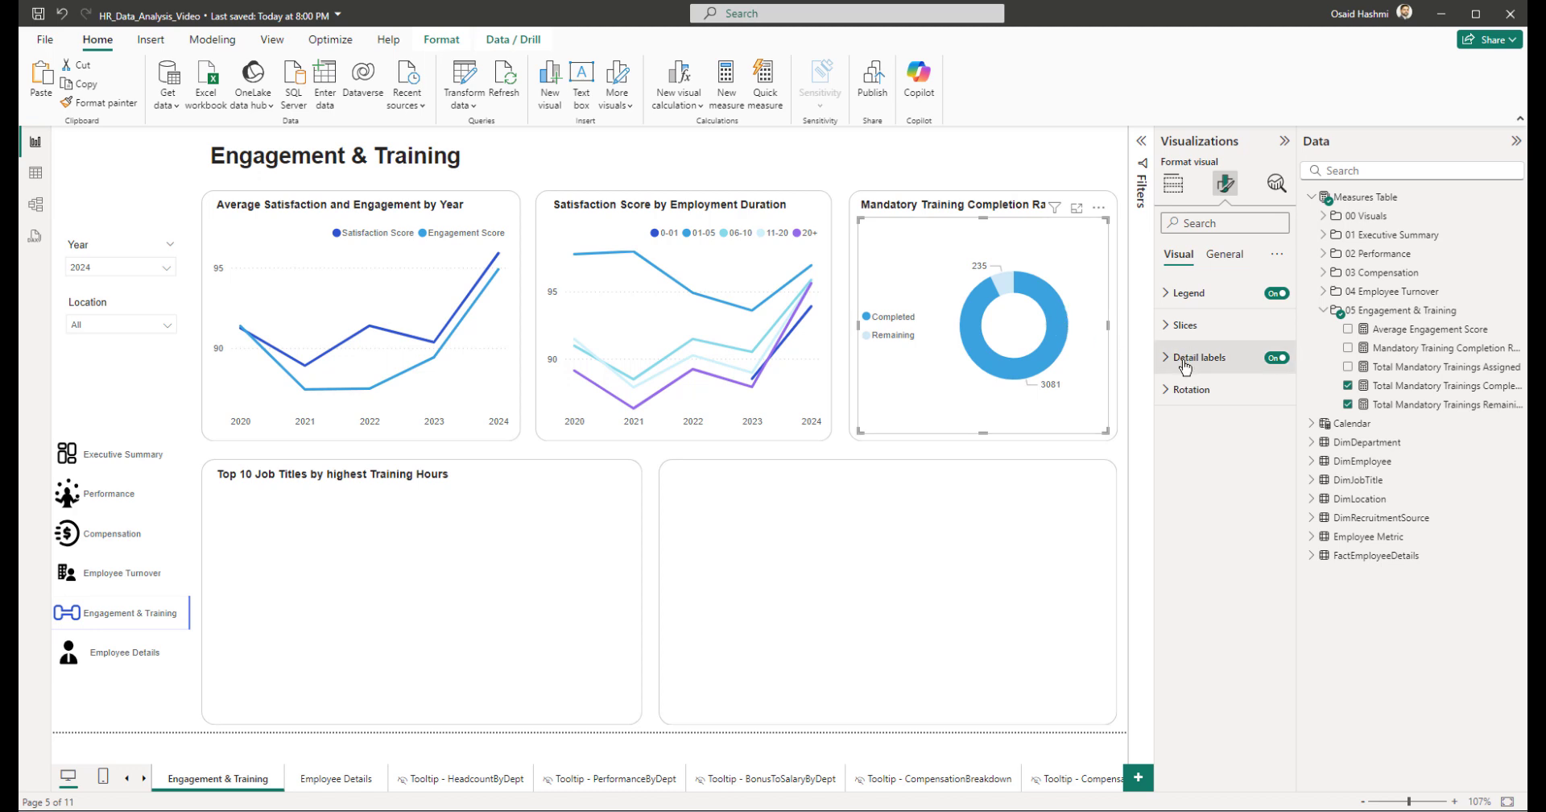
pyautogui.click(1184, 325)
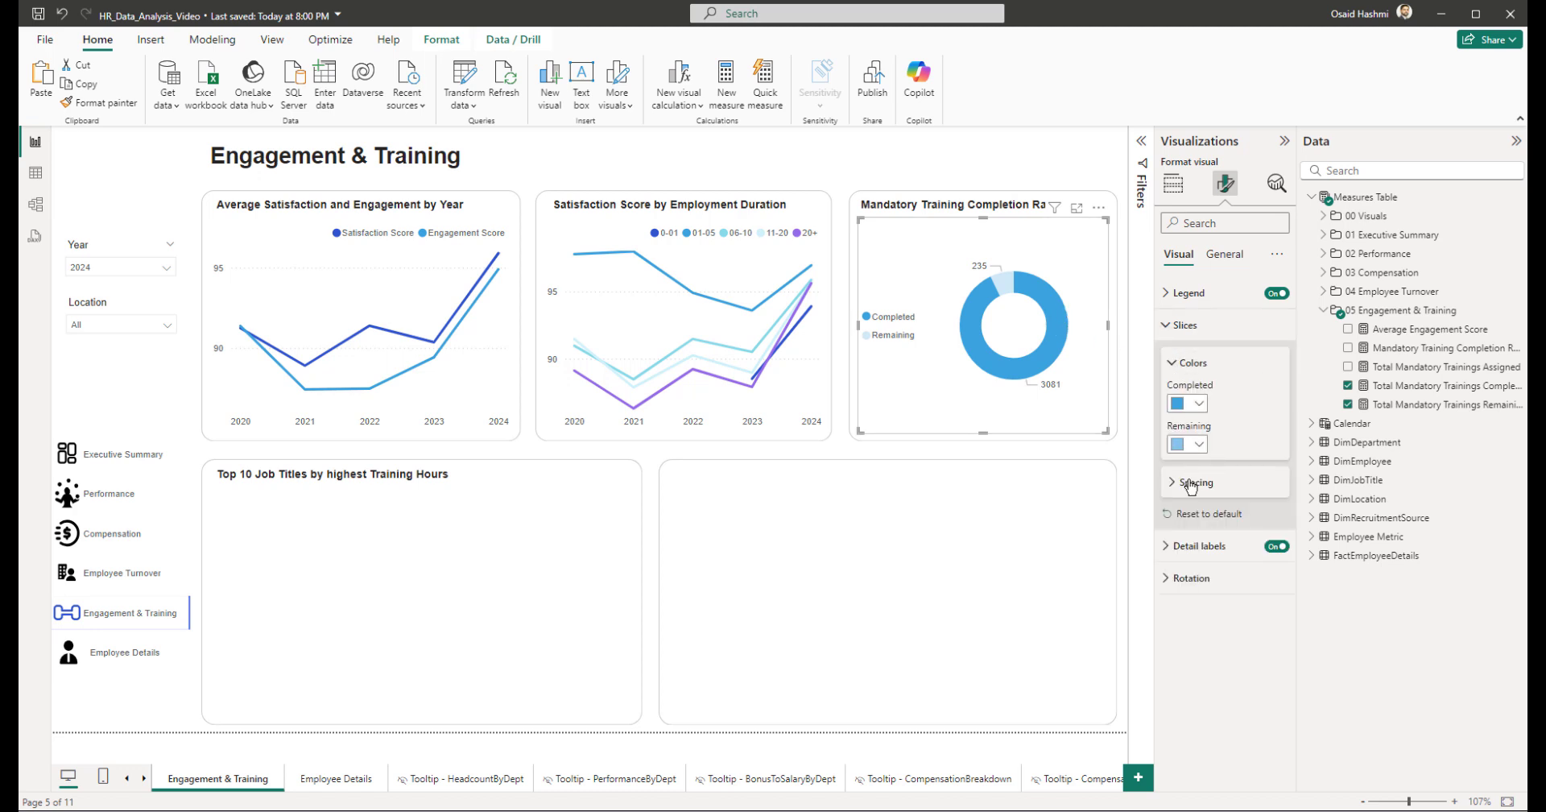
pyautogui.click(1190, 484)
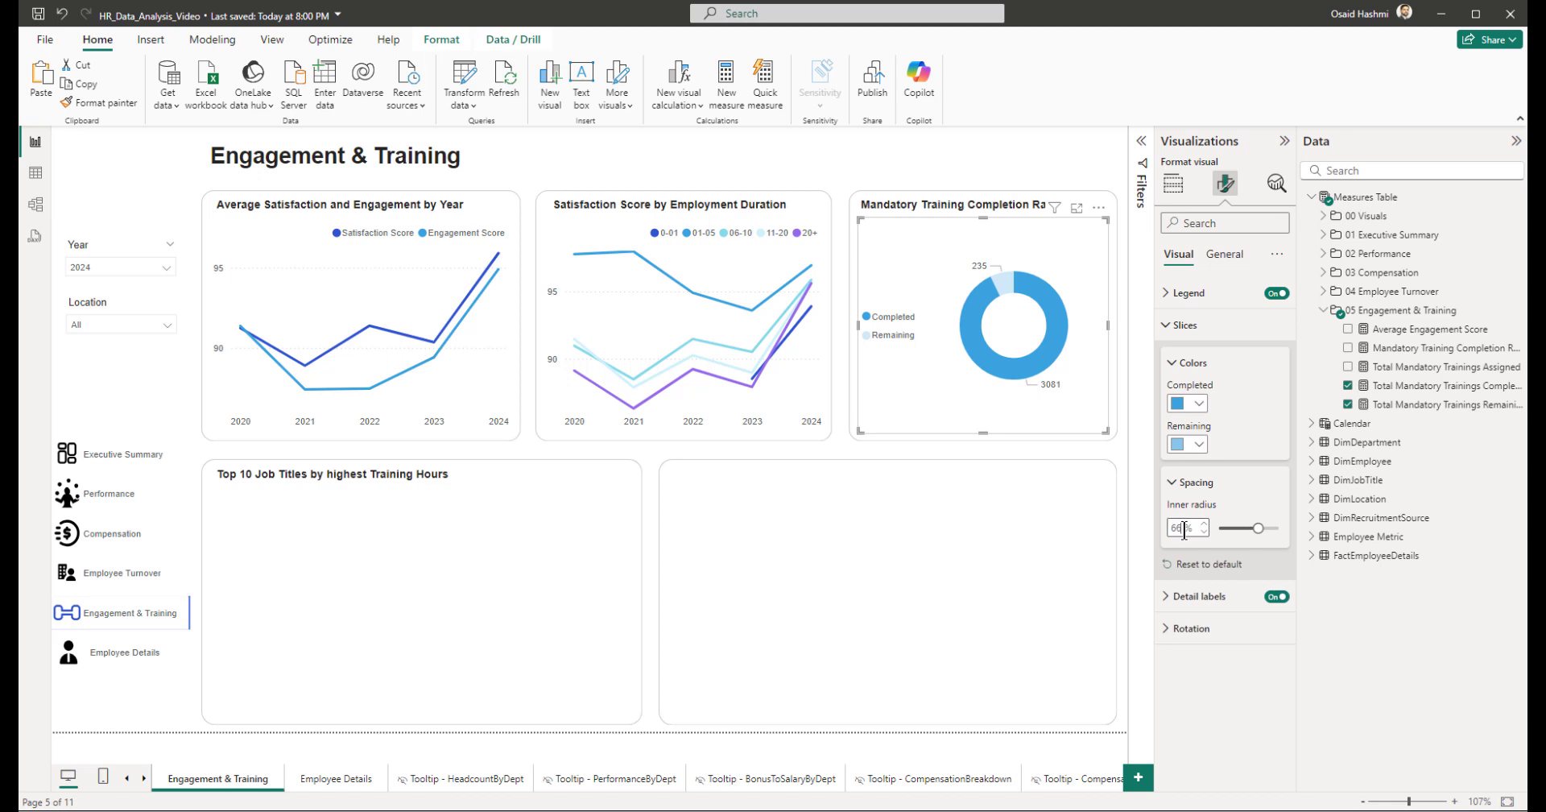
pyautogui.press('Return')
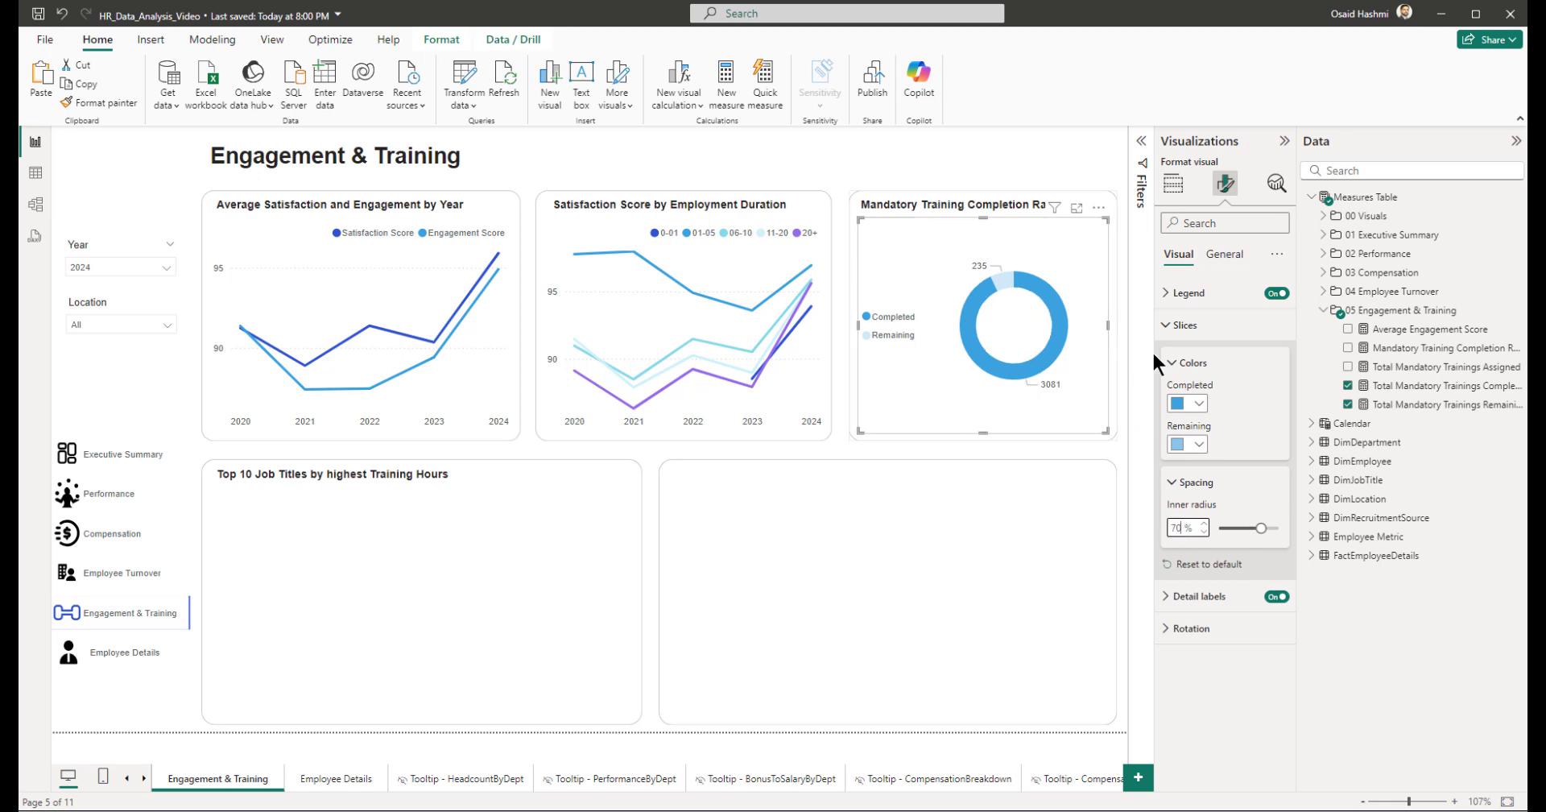
pyautogui.click(1023, 179)
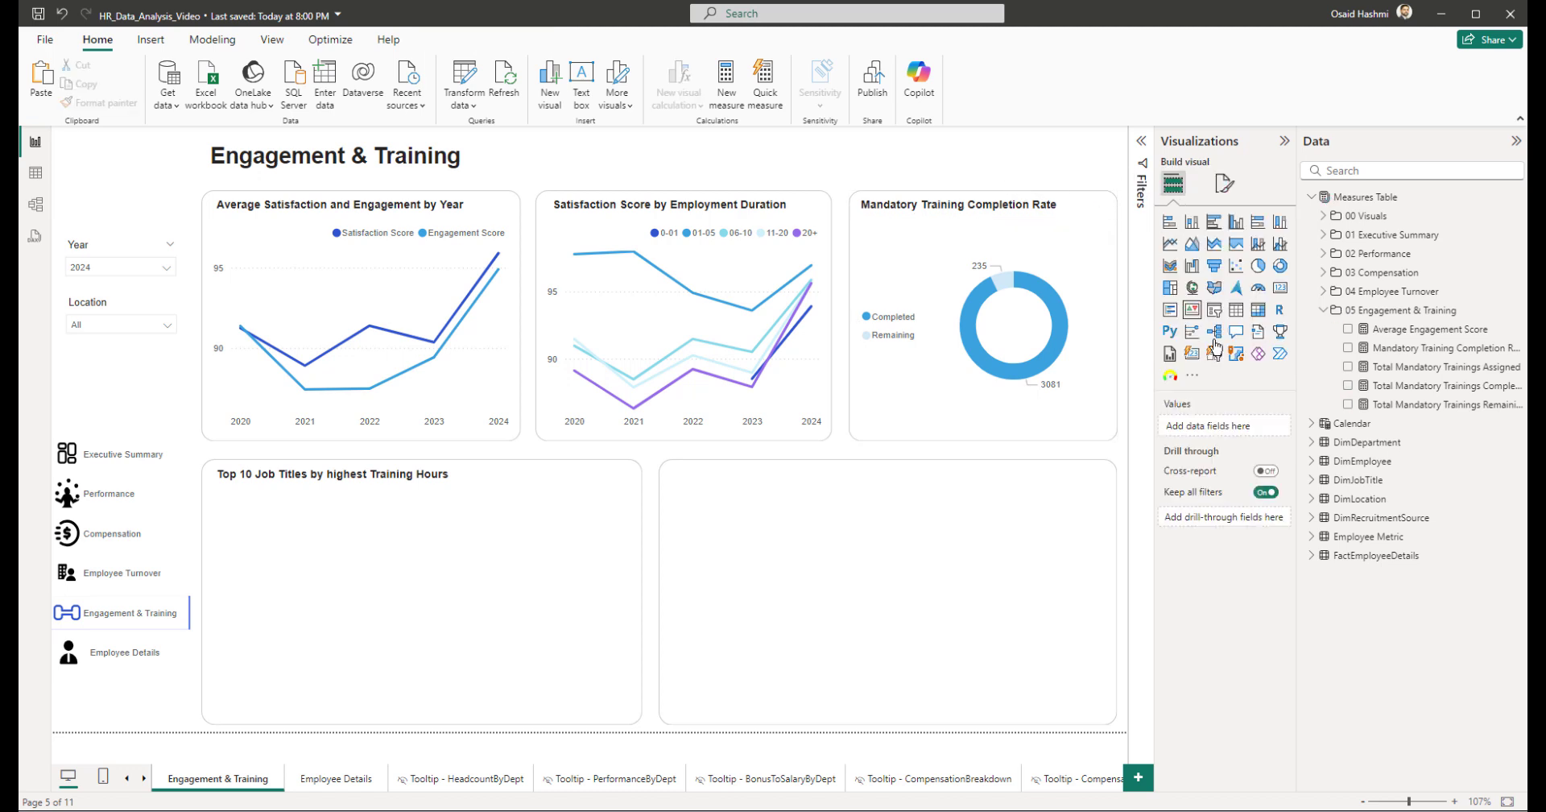
# Step: Add a card visual showing the Mandatory Training Completion Rate measure and move it over the donut chart area
pyautogui.click(1279, 290)
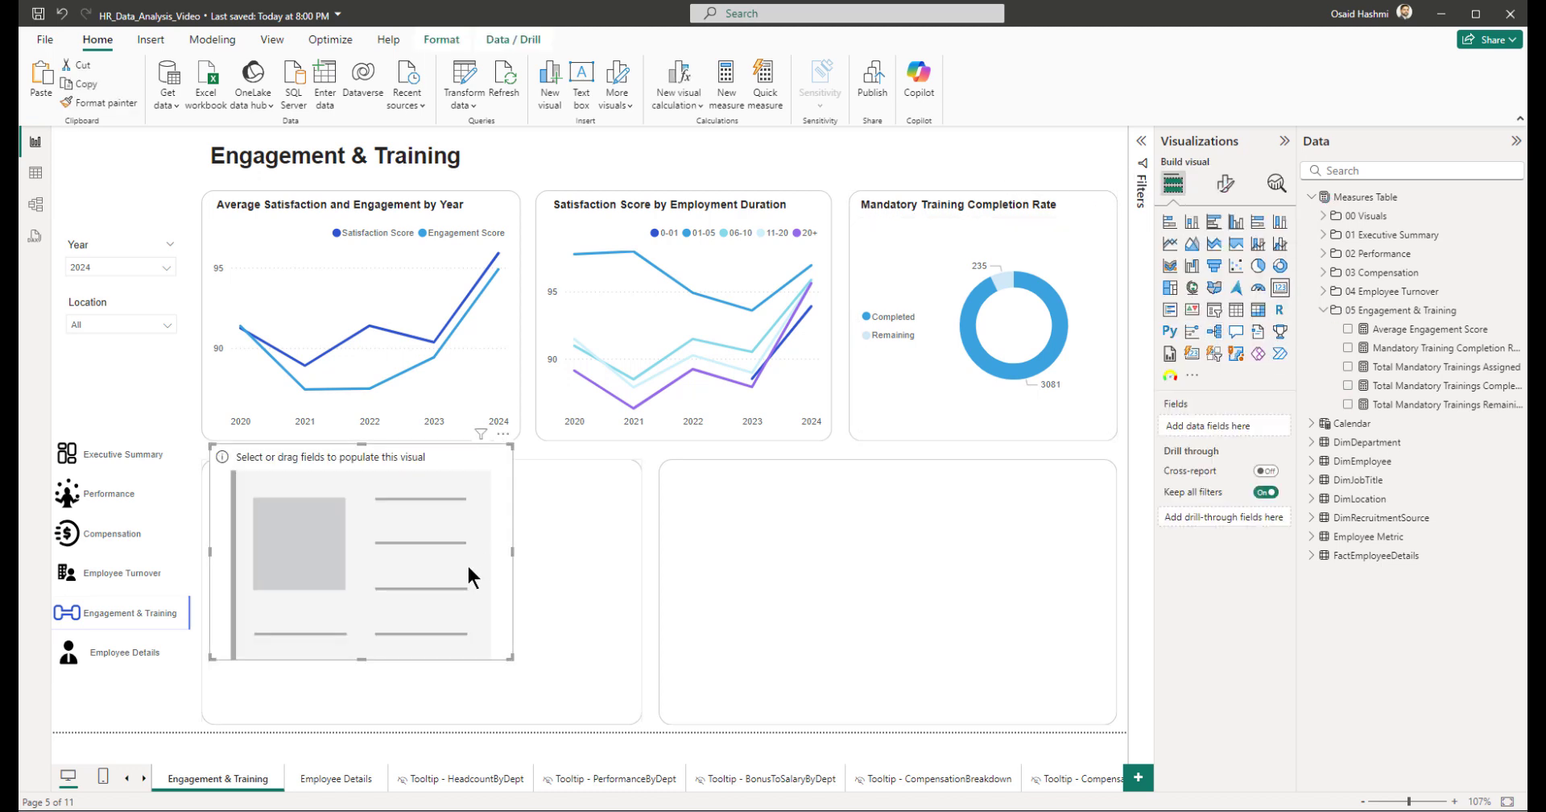
pyautogui.moveTo(473, 577); pyautogui.dragTo(996, 378)
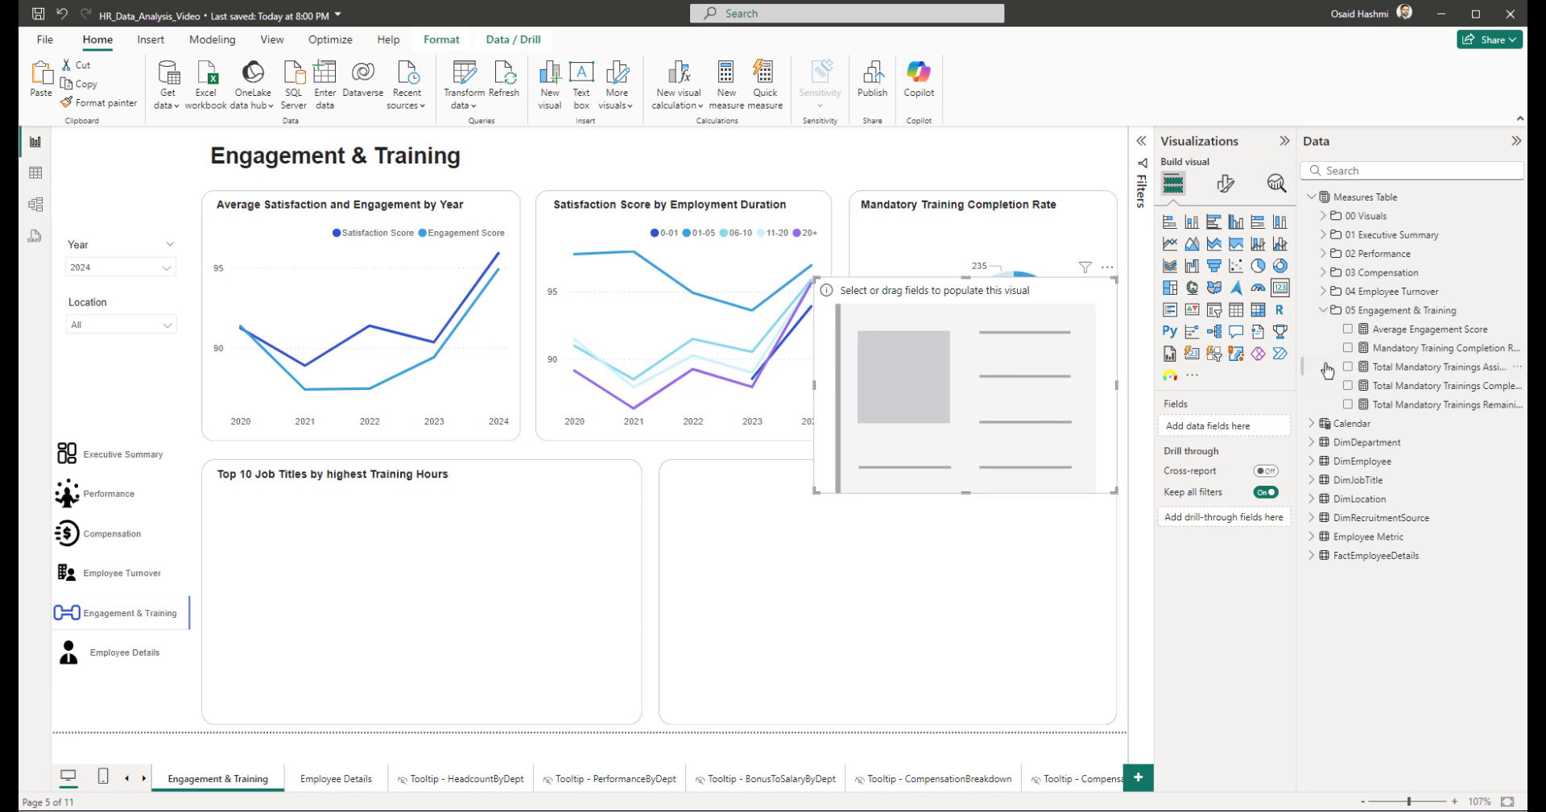
pyautogui.click(1349, 349)
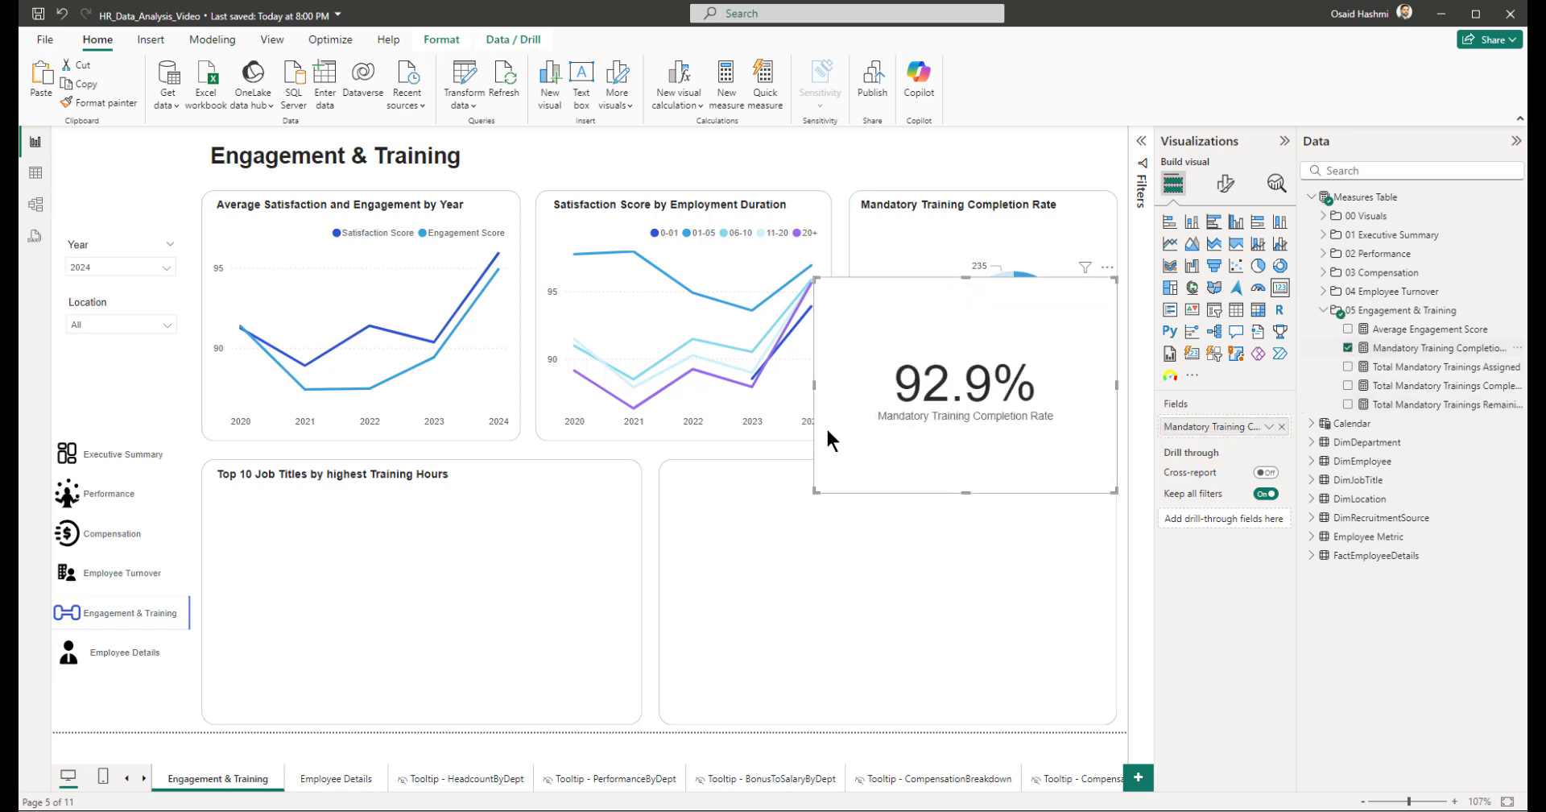
# Step: Format the completion rate card's measure as a percentage with 0 decimal places
pyautogui.click(1225, 183)
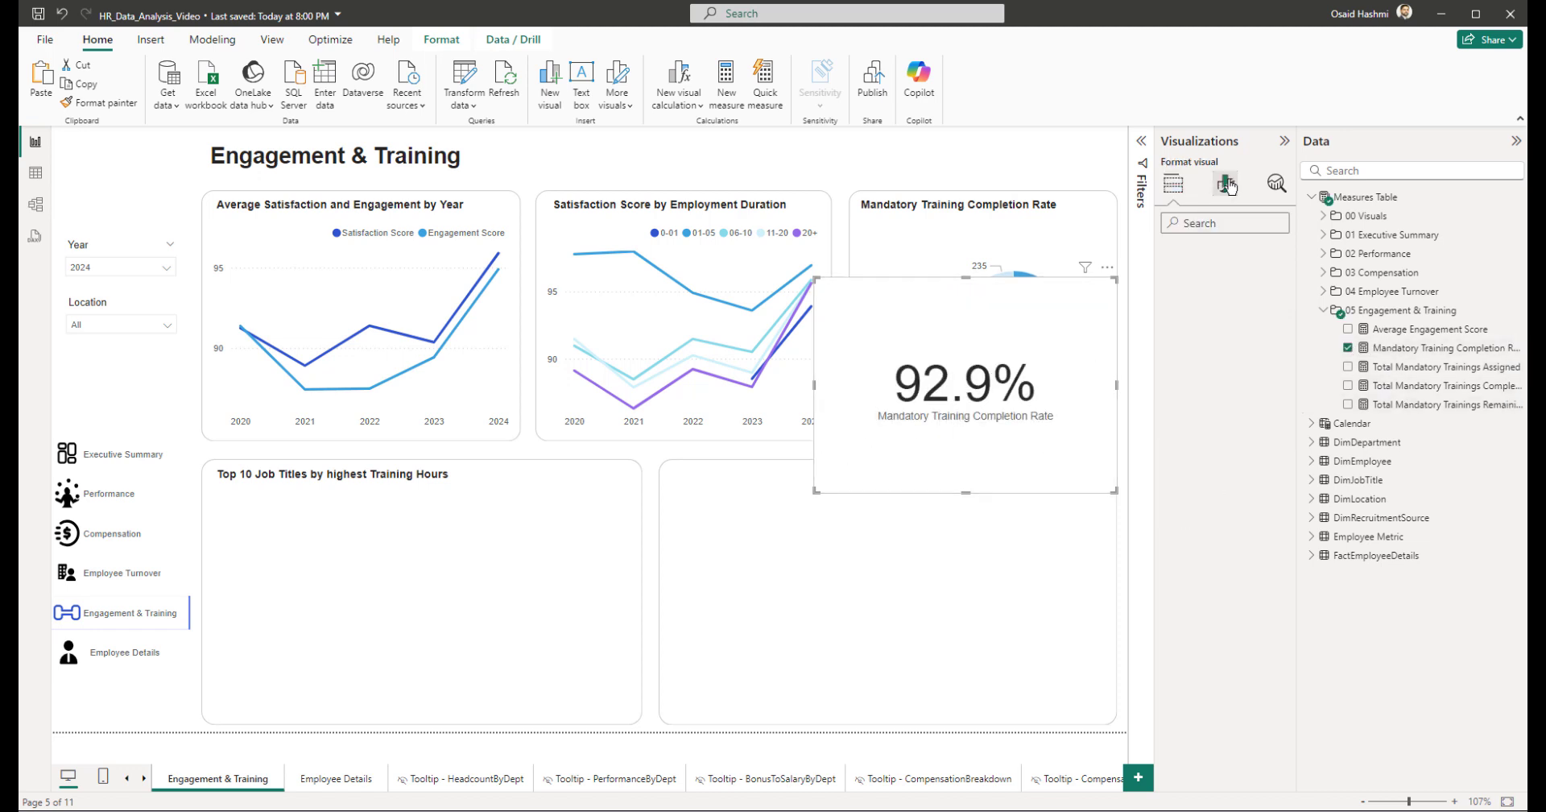
pyautogui.click(1232, 254)
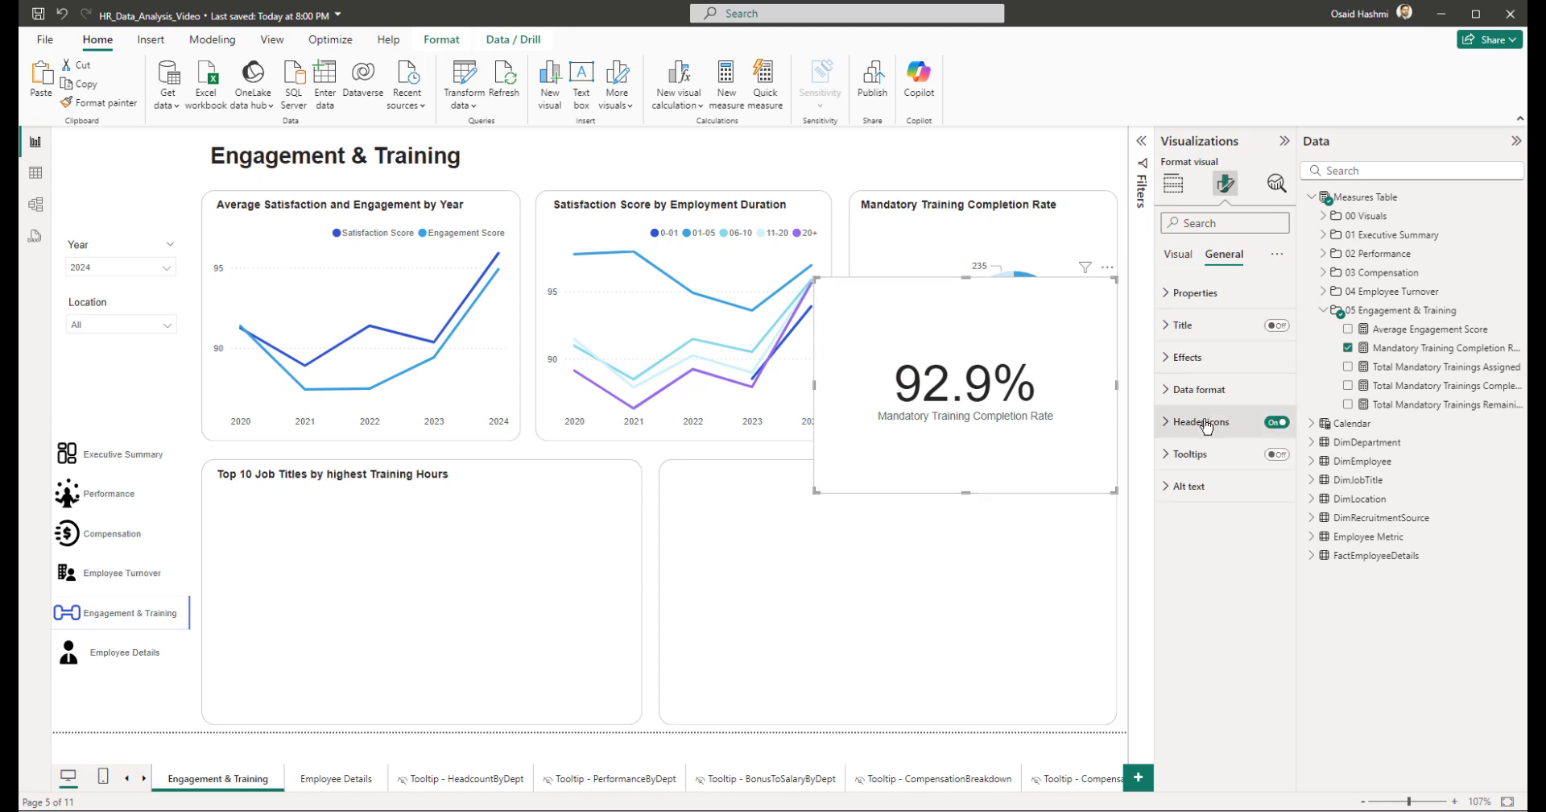
pyautogui.click(1201, 393)
pyautogui.click(1203, 530)
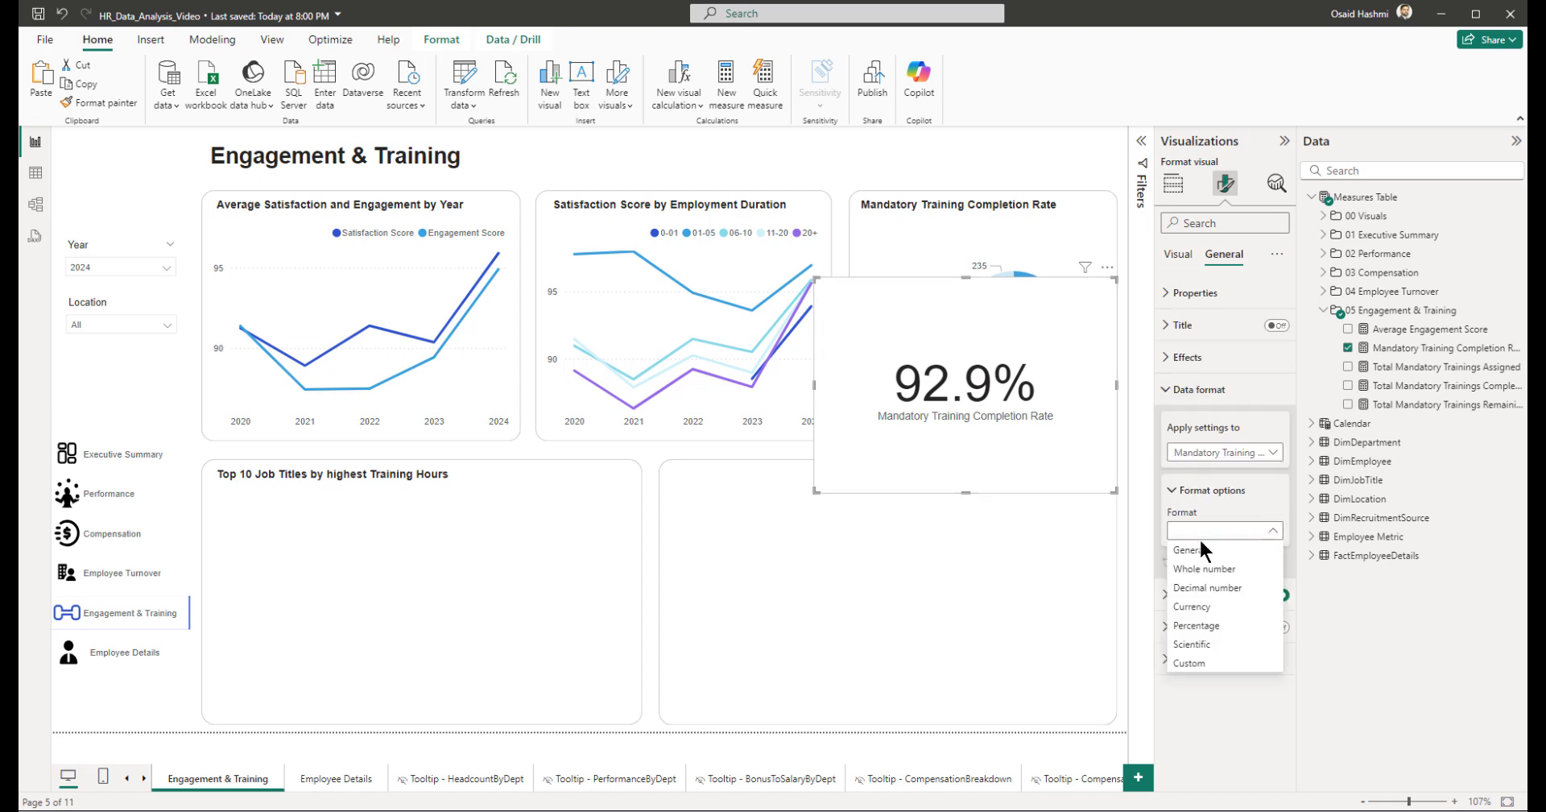
pyautogui.click(1204, 625)
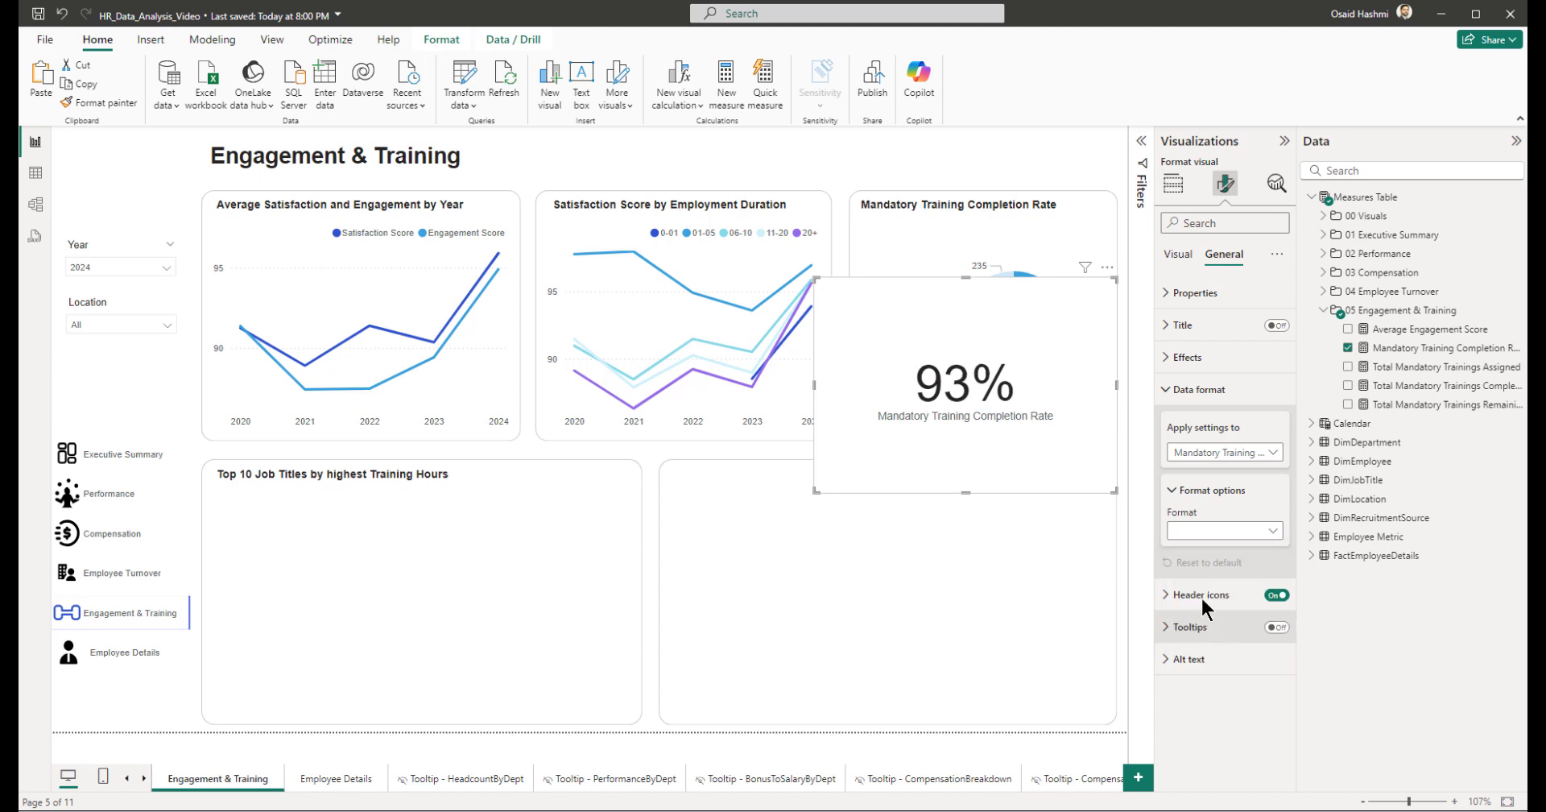
pyautogui.click(1186, 615)
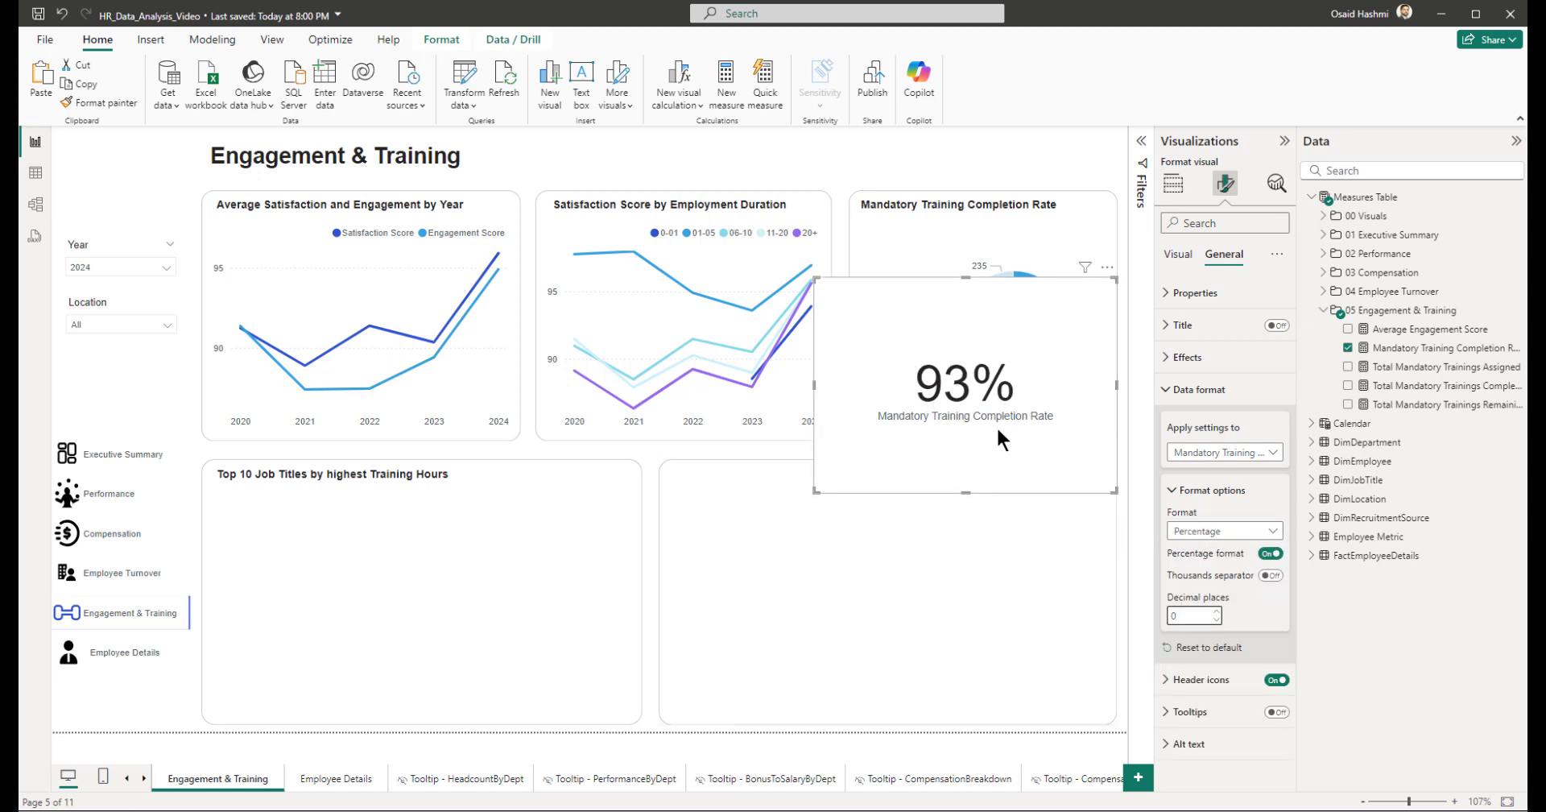
pyautogui.click(1172, 398)
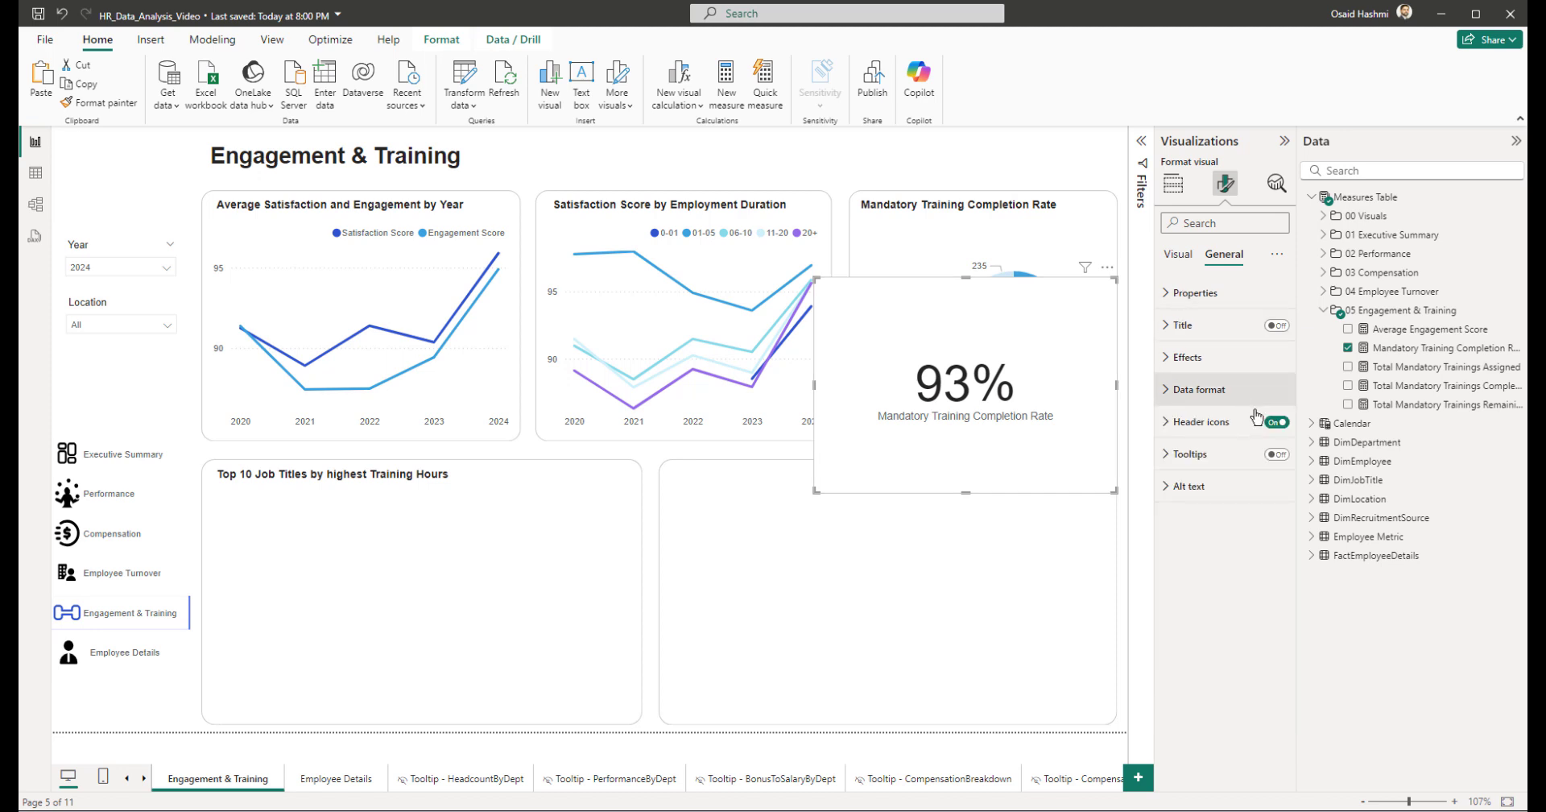
# Step: Turn off the completion rate card's category label and shorten the card to a narrow strip
pyautogui.click(1180, 256)
pyautogui.click(1276, 325)
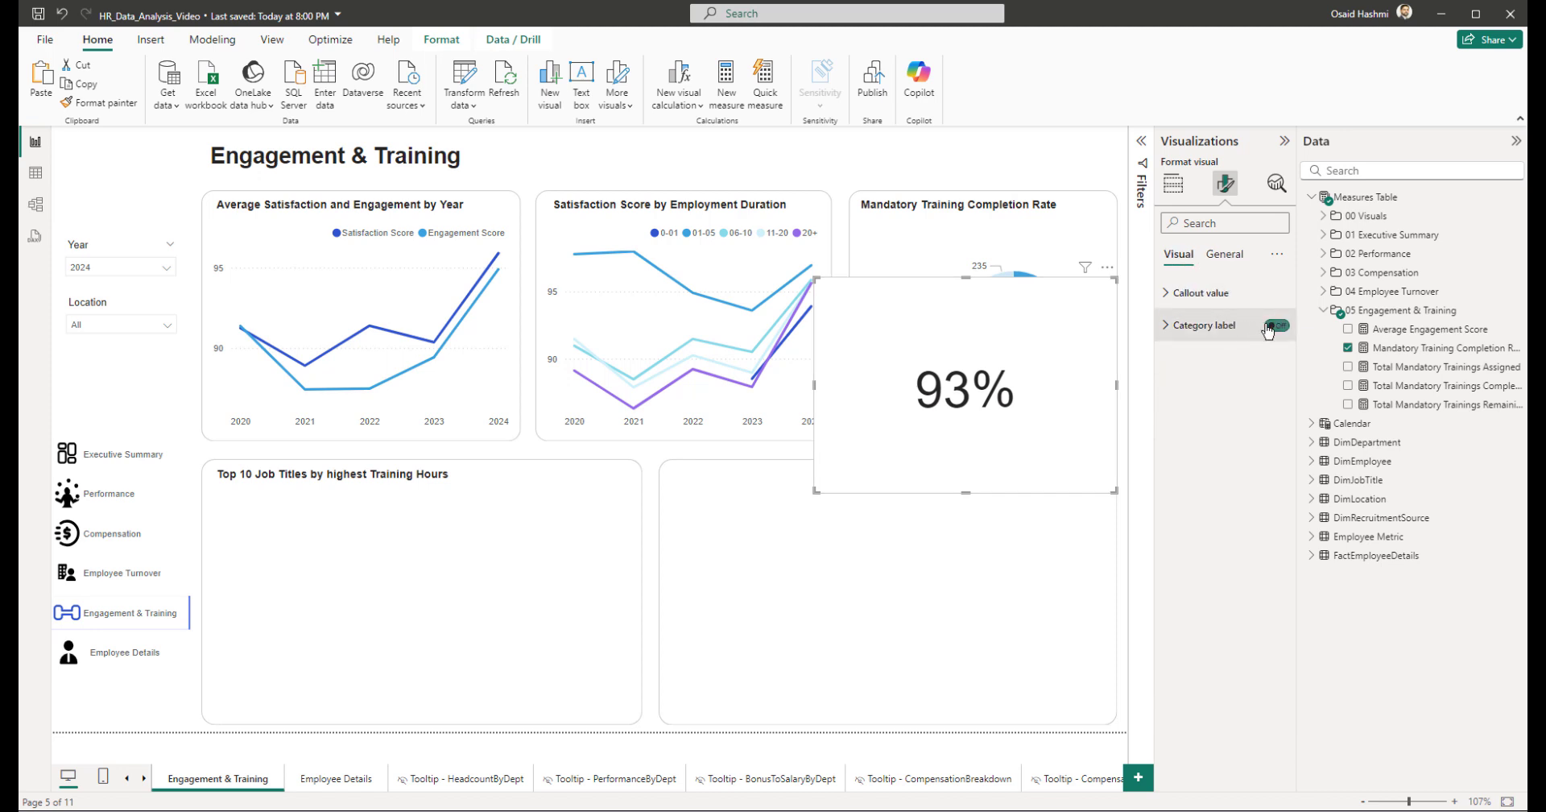
pyautogui.moveTo(970, 494); pyautogui.dragTo(965, 326)
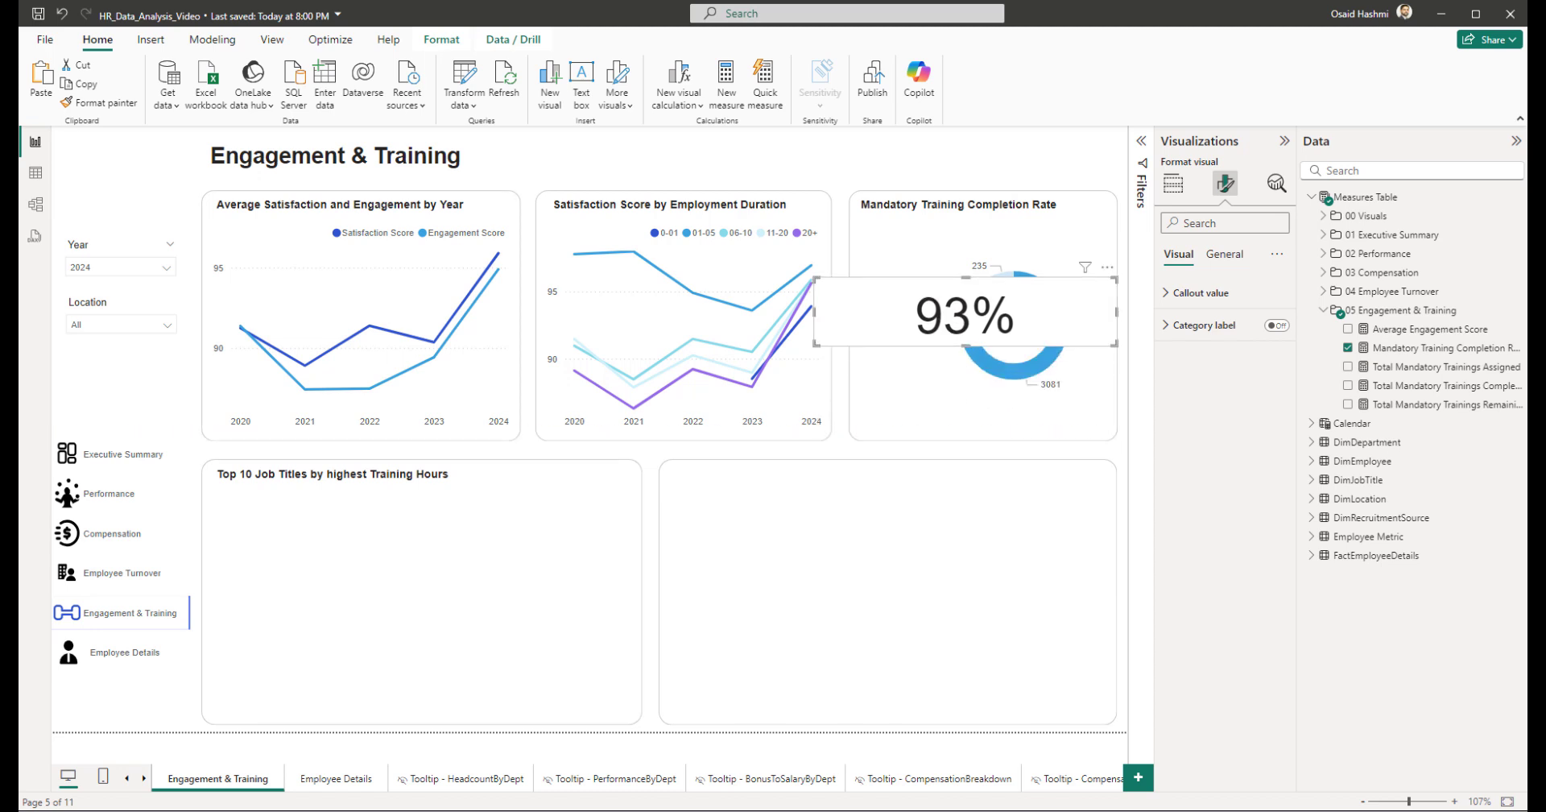
# Step: Reduce the card's callout value font size, then narrow the card so it fits inside the donut's hole
pyautogui.click(1200, 292)
pyautogui.click(1277, 348)
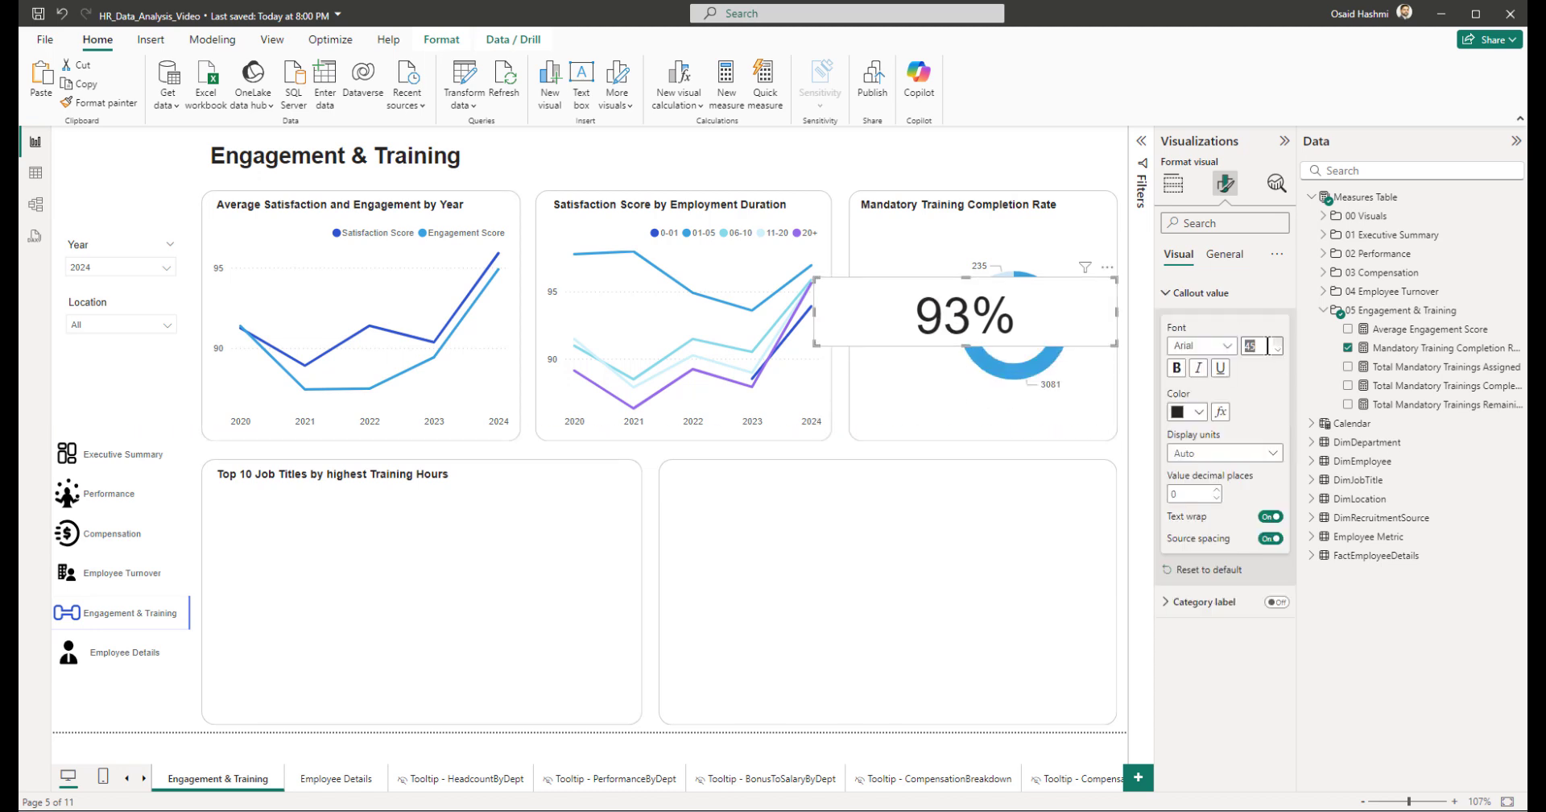
pyautogui.click(1015, 167)
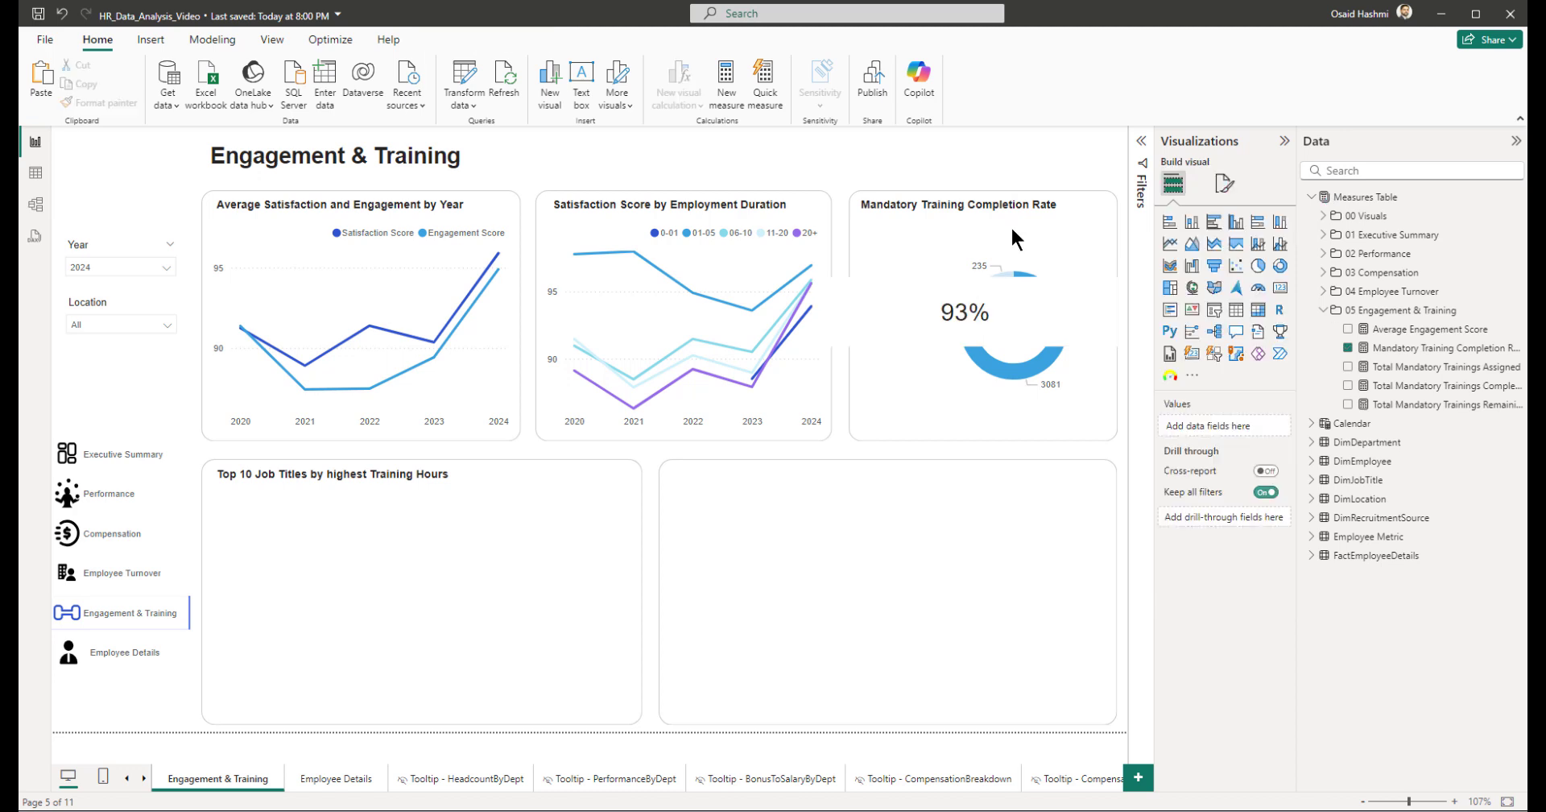
pyautogui.click(879, 318)
pyautogui.moveTo(814, 312); pyautogui.dragTo(1046, 312)
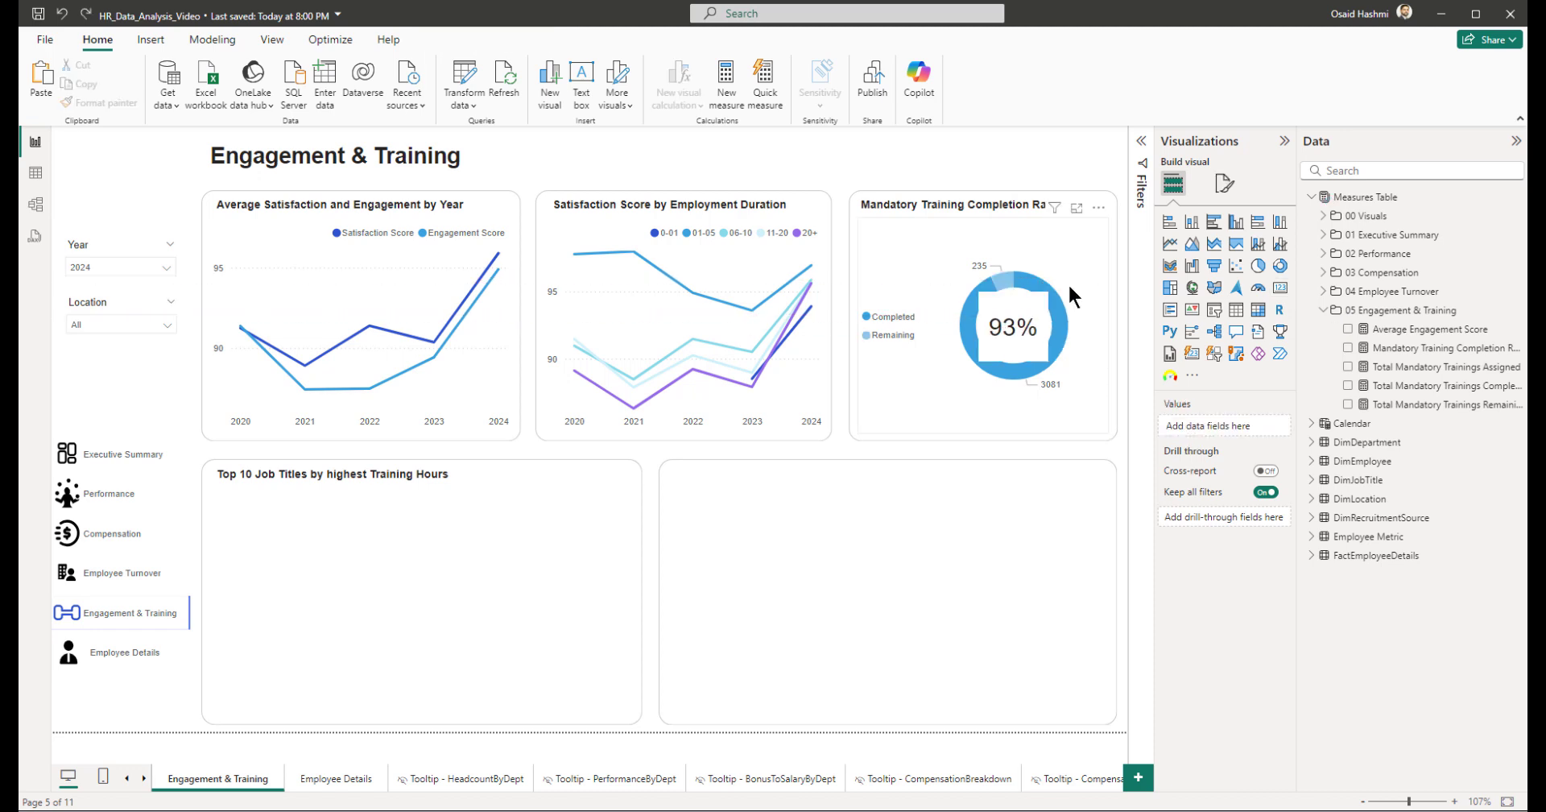
# Step: Bring the Mandatory Training Completion Rate donut chart forward, in front of the card
pyautogui.click(1073, 297)
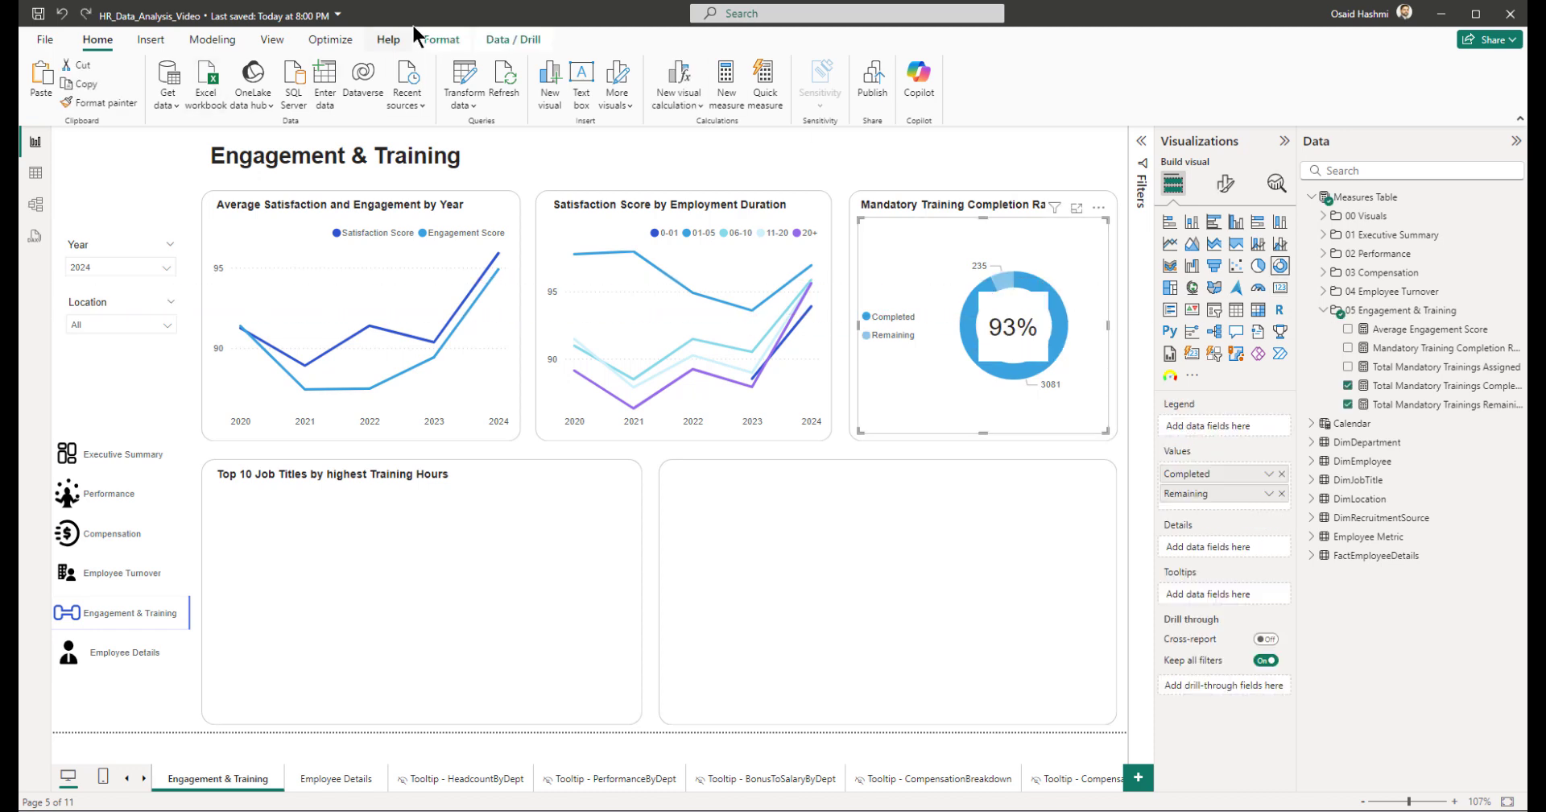
pyautogui.click(441, 39)
pyautogui.click(244, 104)
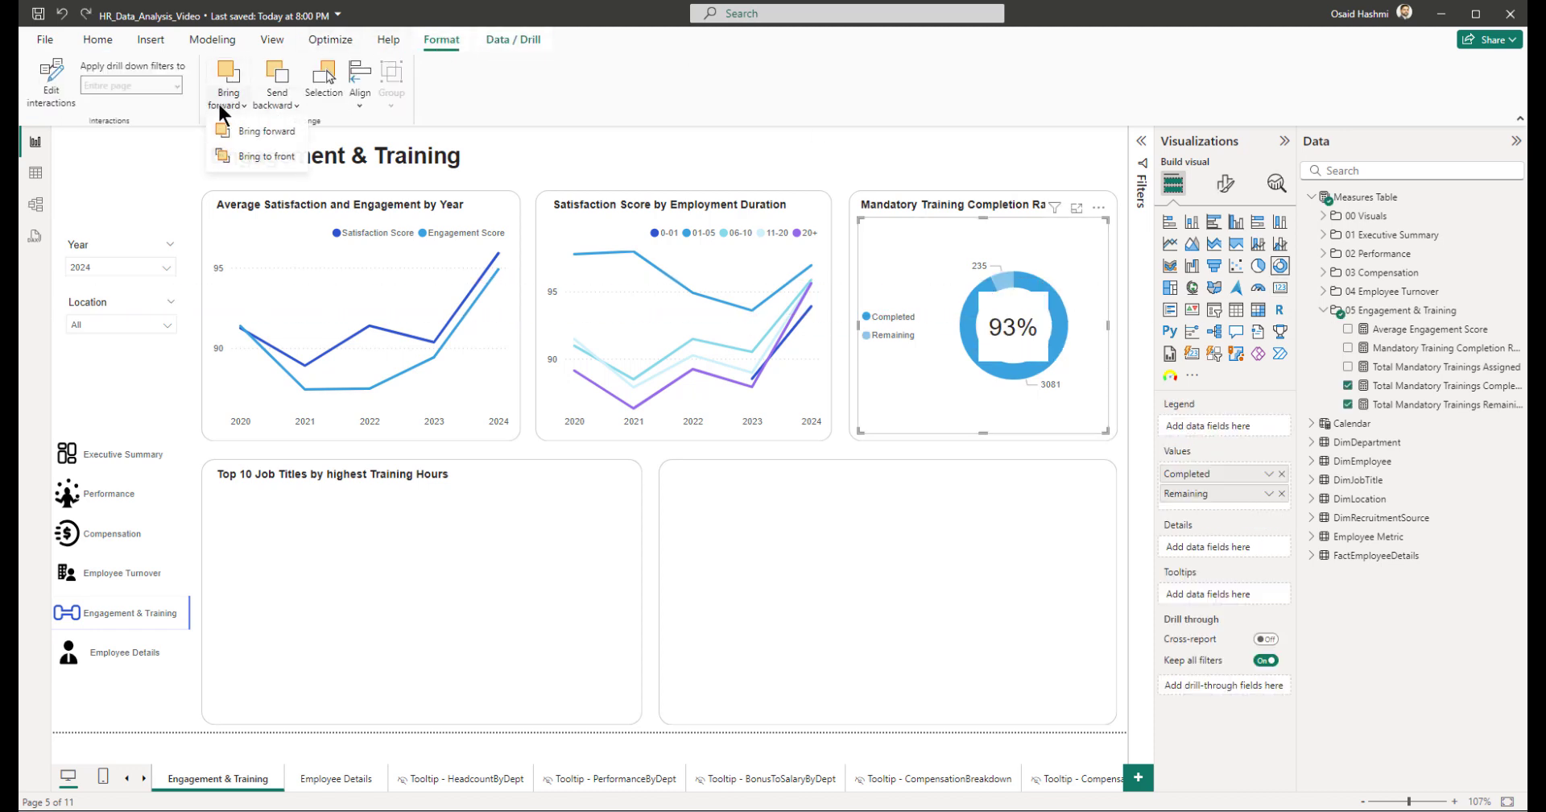
pyautogui.click(252, 131)
pyautogui.click(953, 157)
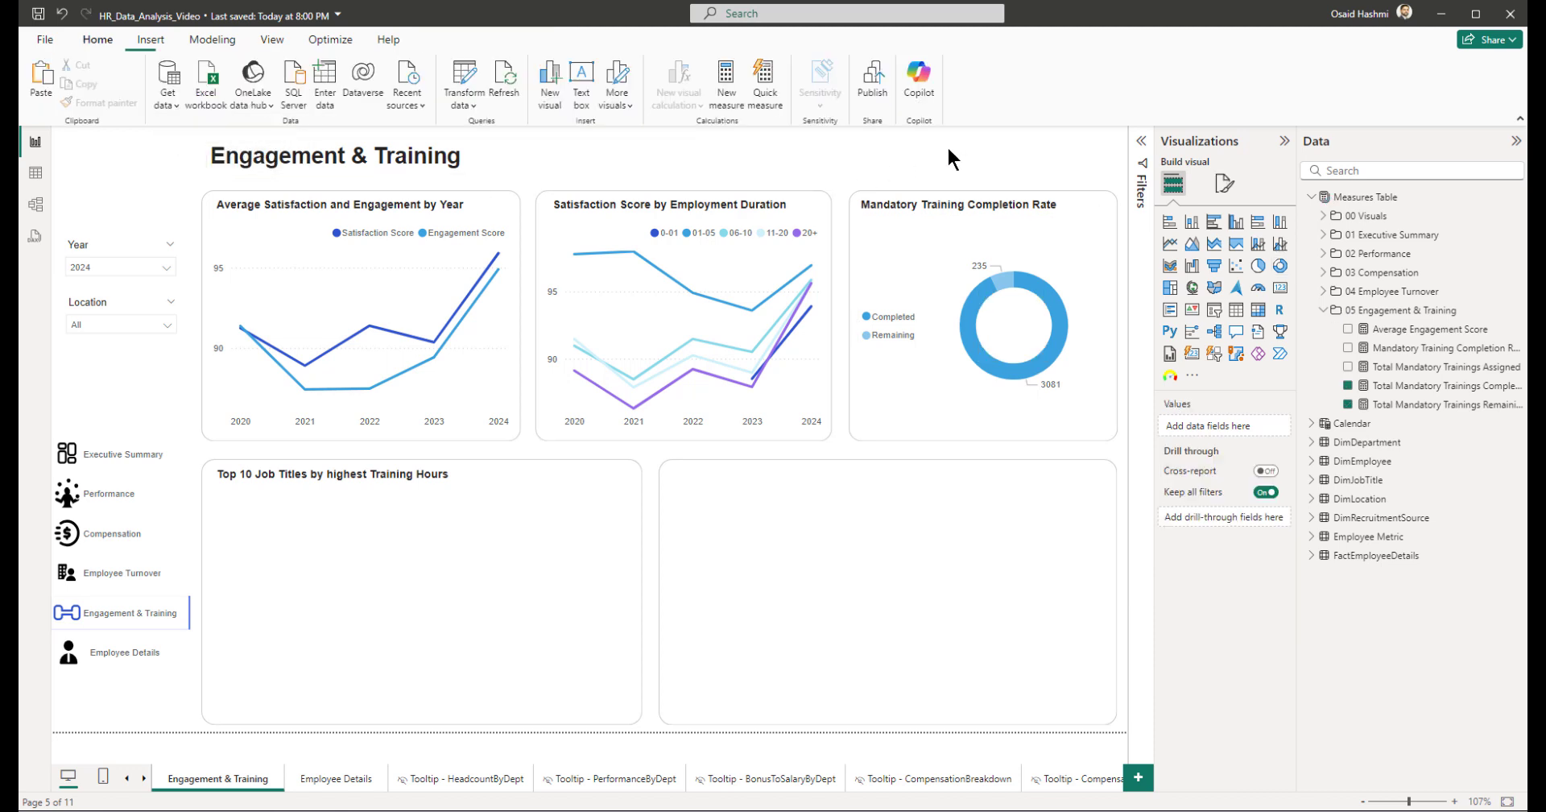
# Step: Turn off the donut chart's background effect
pyautogui.click(1005, 260)
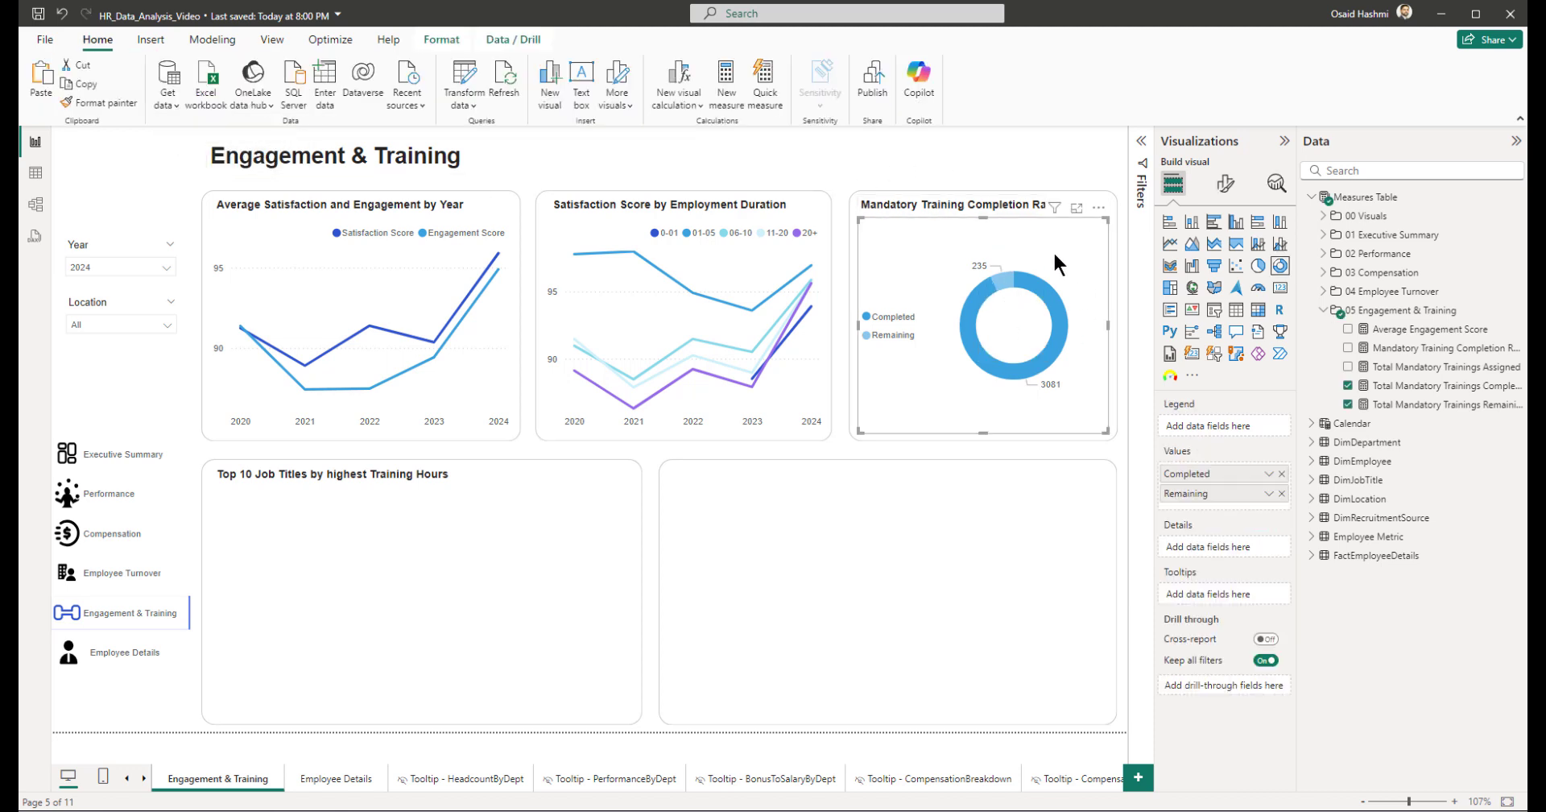
pyautogui.click(1226, 187)
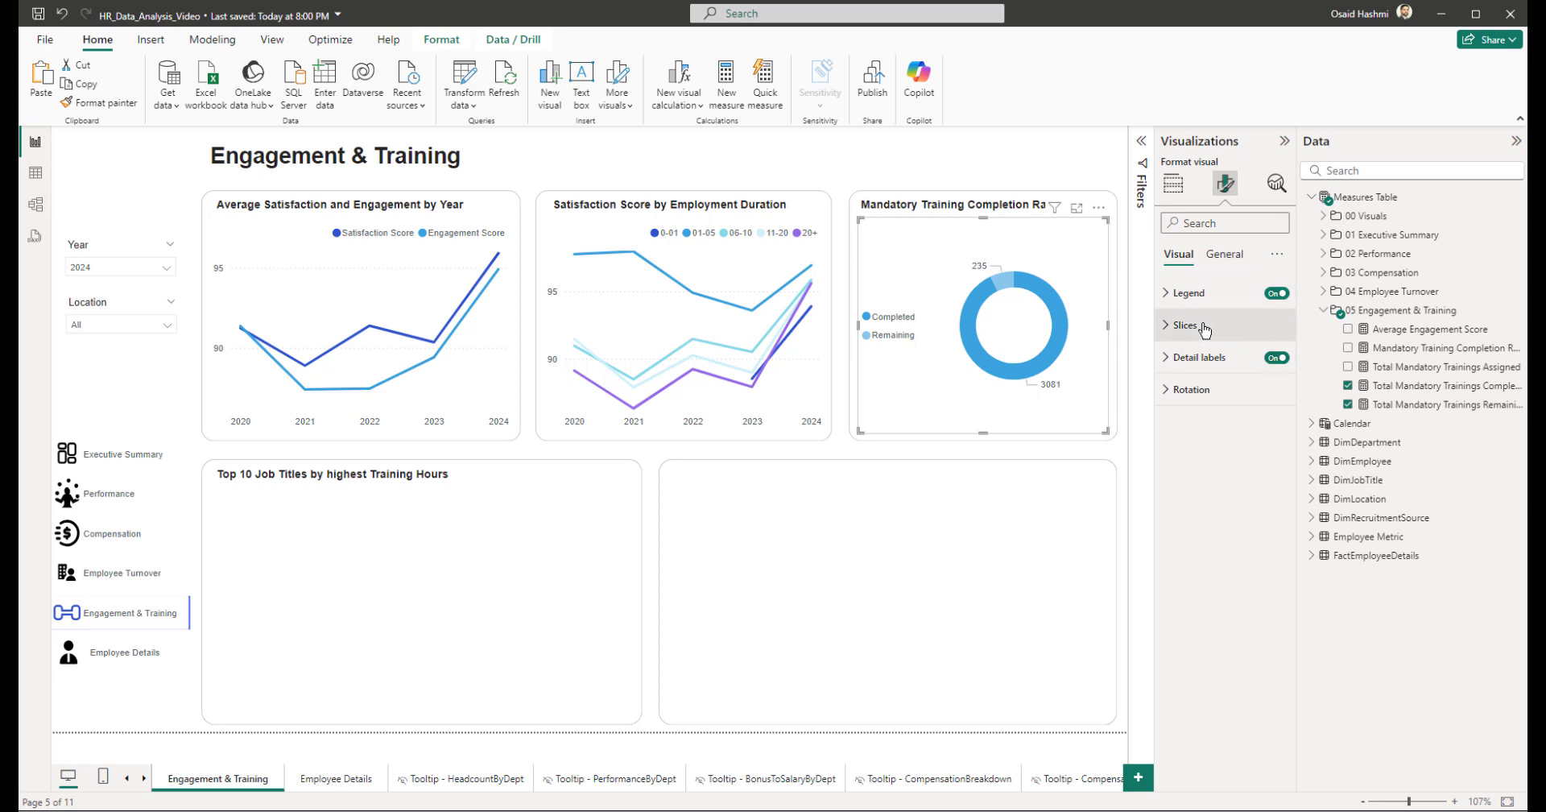
pyautogui.click(1224, 255)
pyautogui.click(1215, 356)
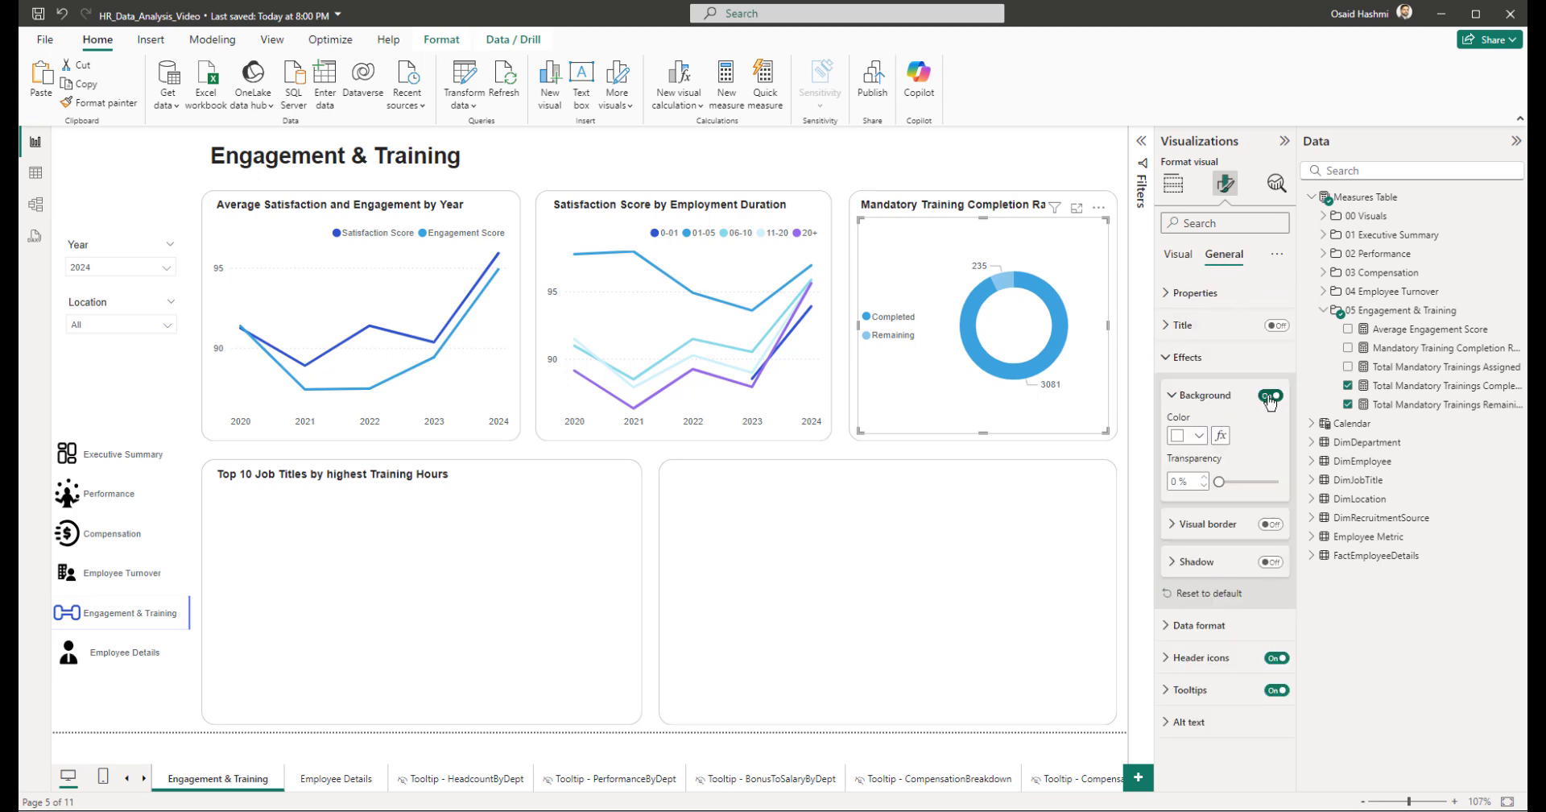
pyautogui.click(1270, 394)
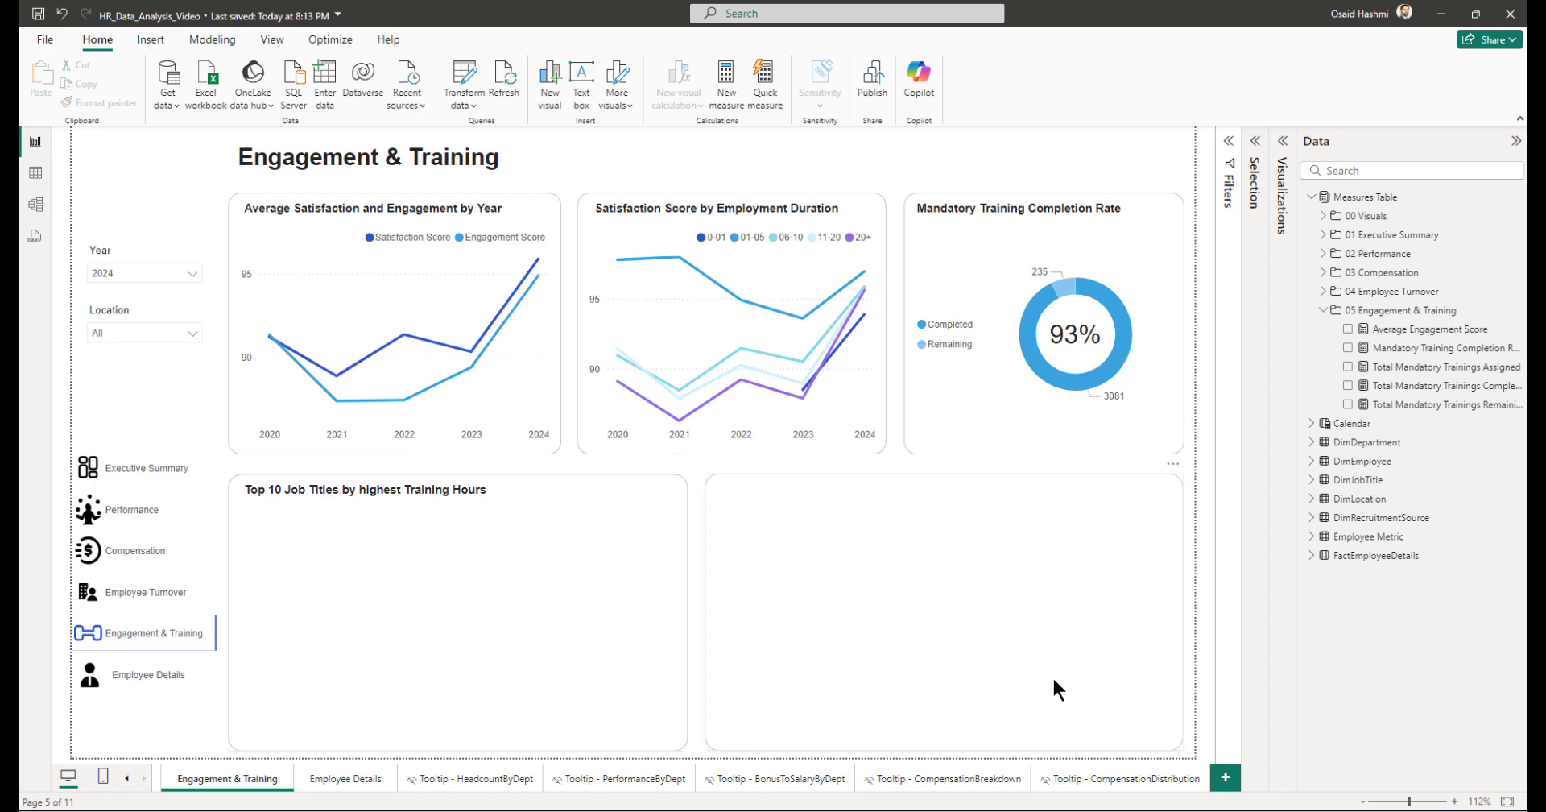
# Step: Copy the Top Reasons for Leaving the Company bar chart from the Employee Turnover page and paste it onto the Engagement & Training page
pyautogui.scroll(3, 513, 785)
pyautogui.click(508, 785)
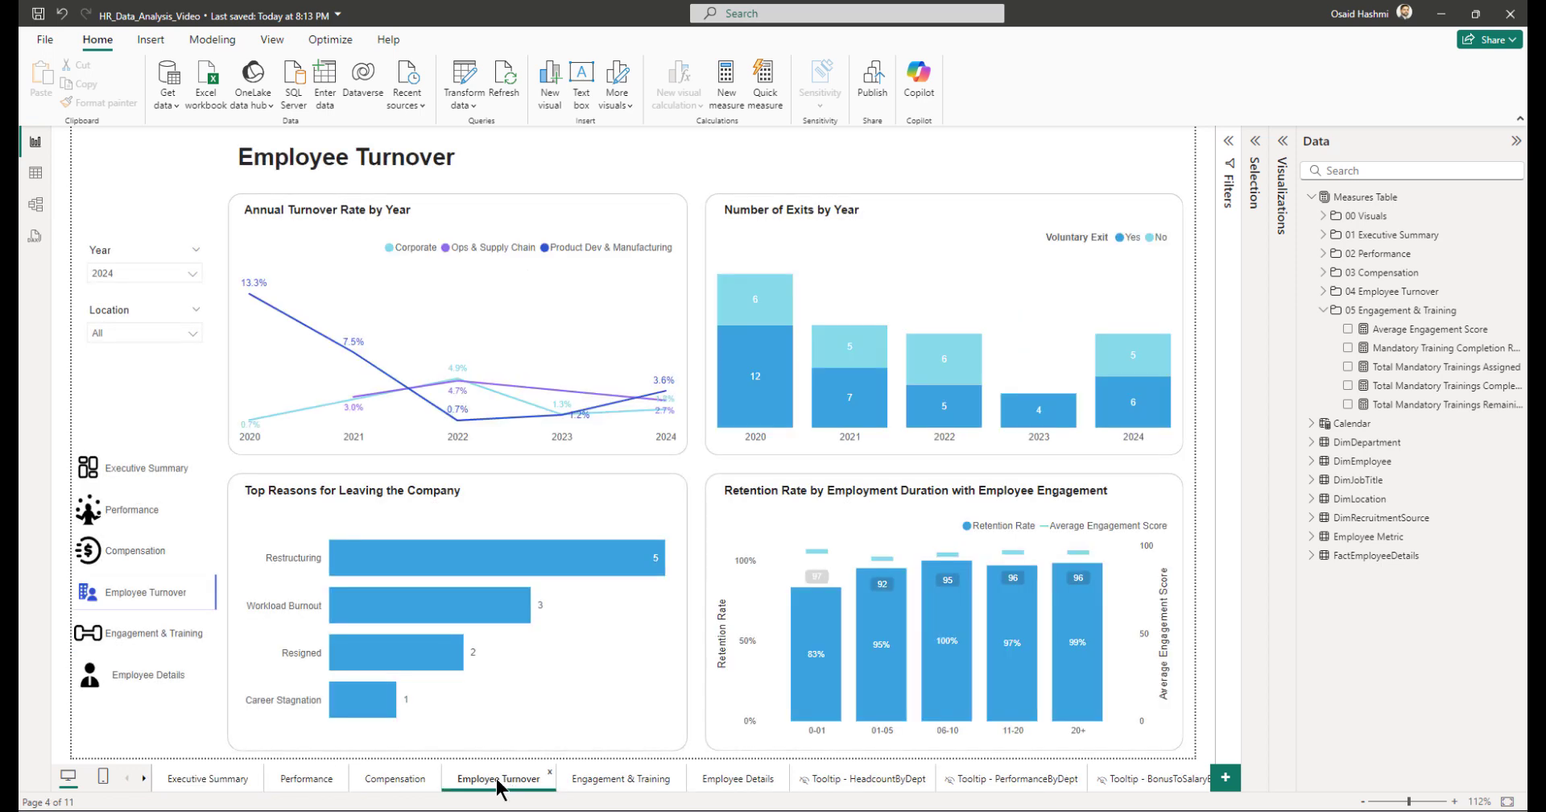
pyautogui.click(489, 535)
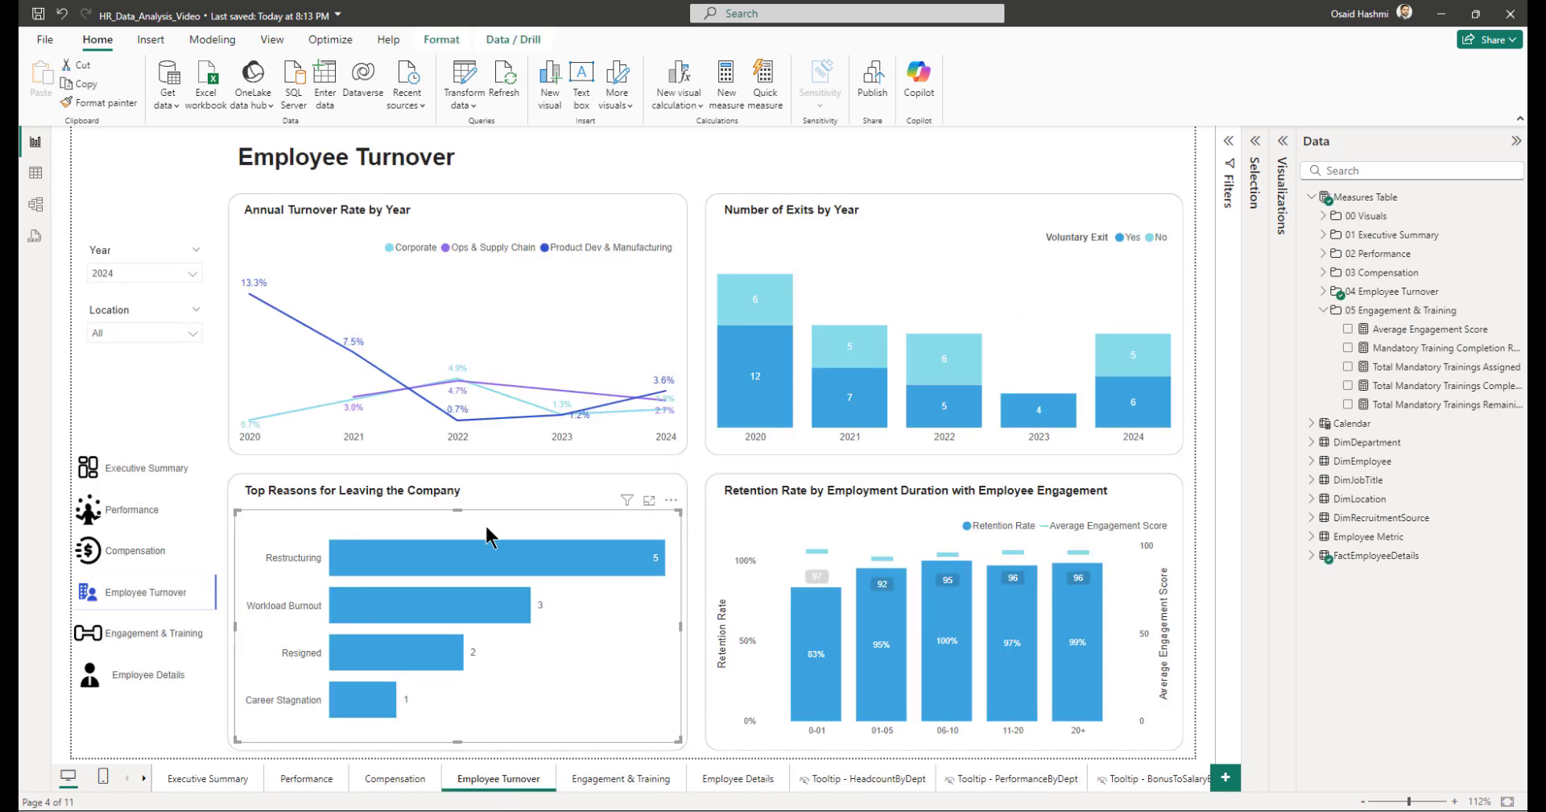
pyautogui.hotkey('ctrl', 'c')
pyautogui.click(610, 785)
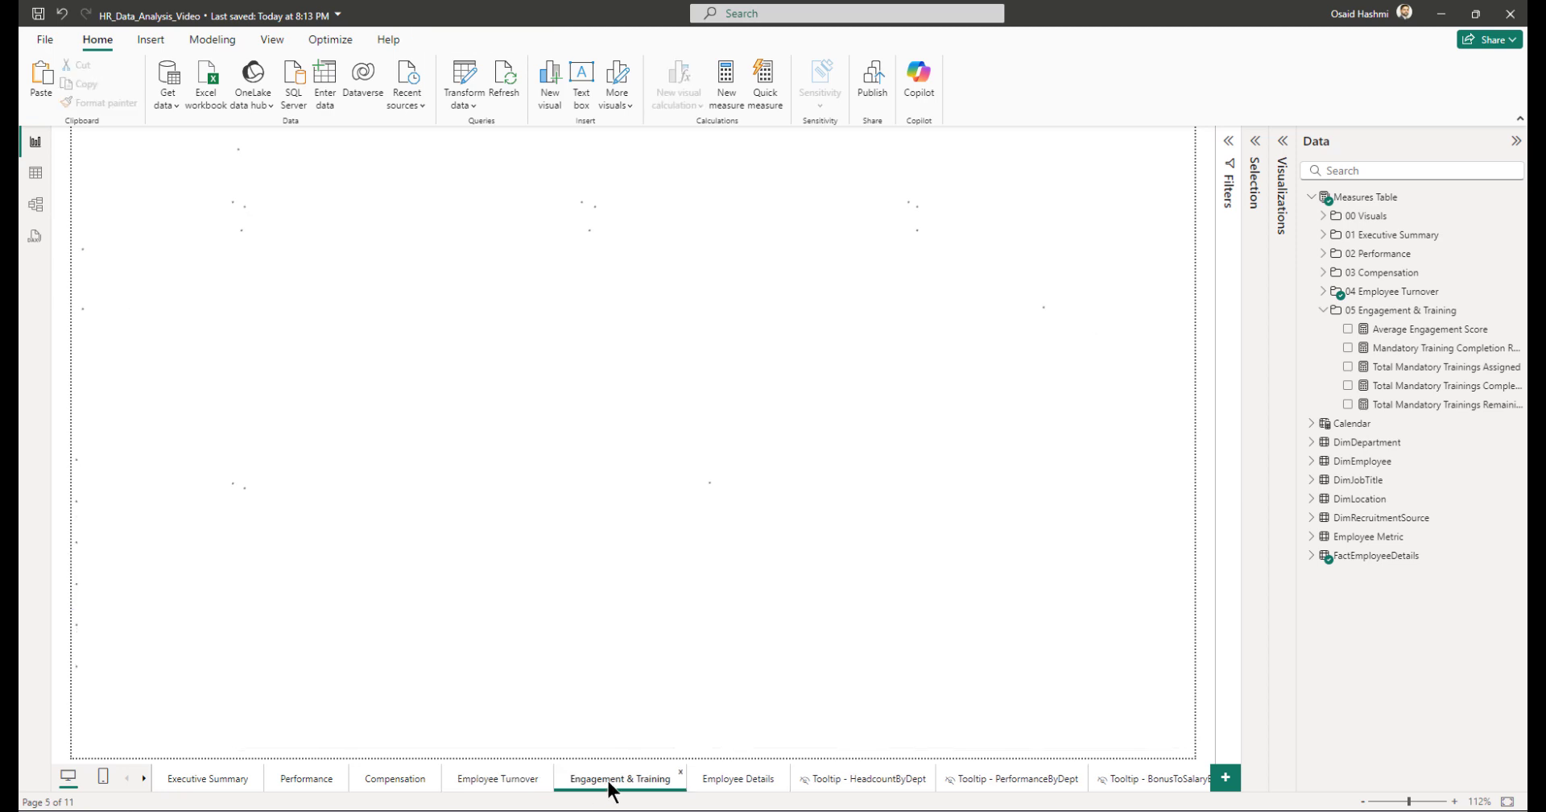
pyautogui.hotkey('ctrl', 'v')
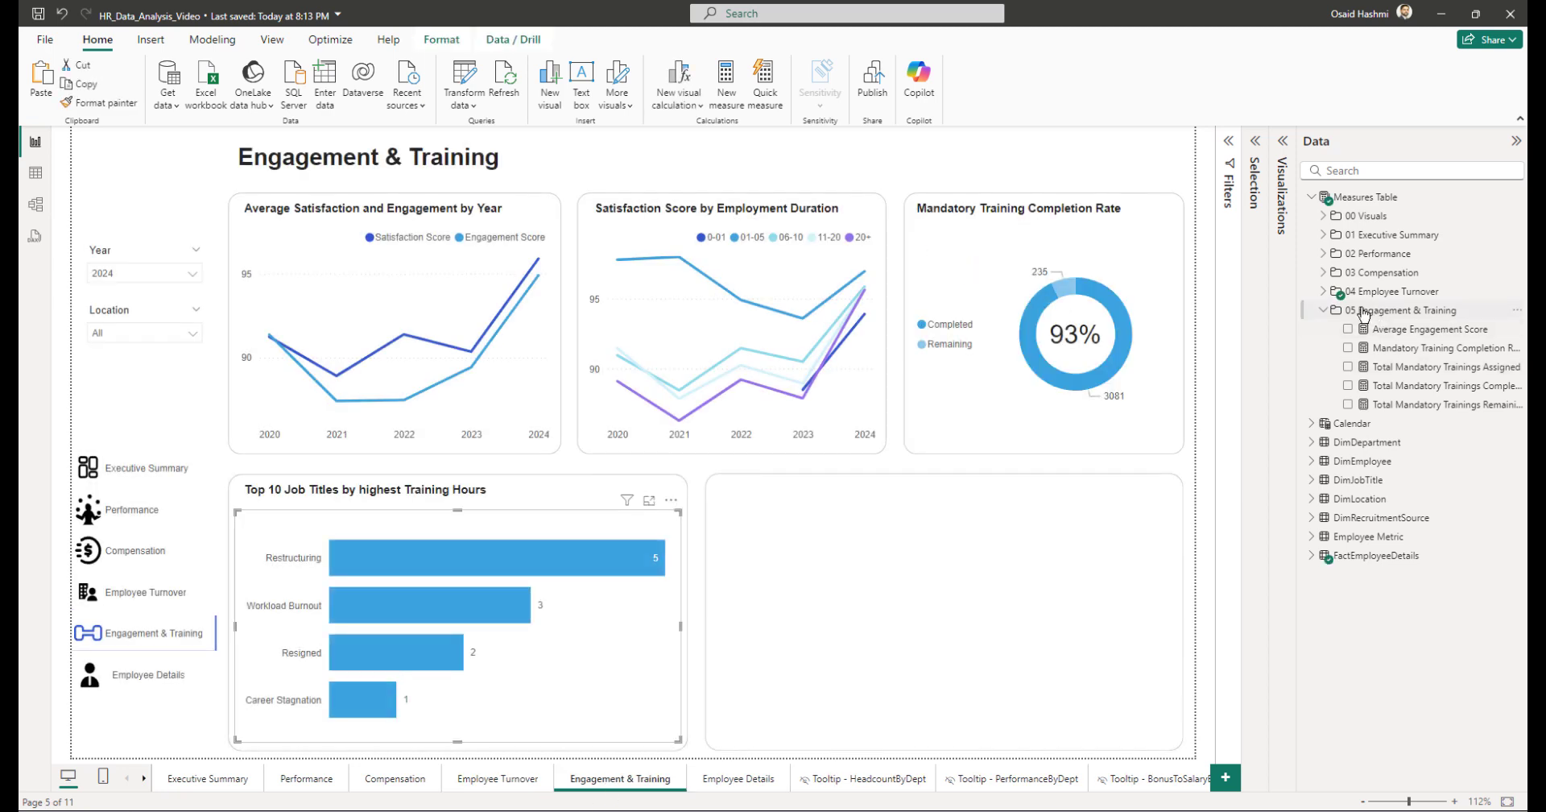
# Step: Create a measure in the 05 Engagement & Training folder: Average Training Hours = AVERAGE(FactEmployeeDetails[TrainingHours])
pyautogui.rightClick(1401, 311)
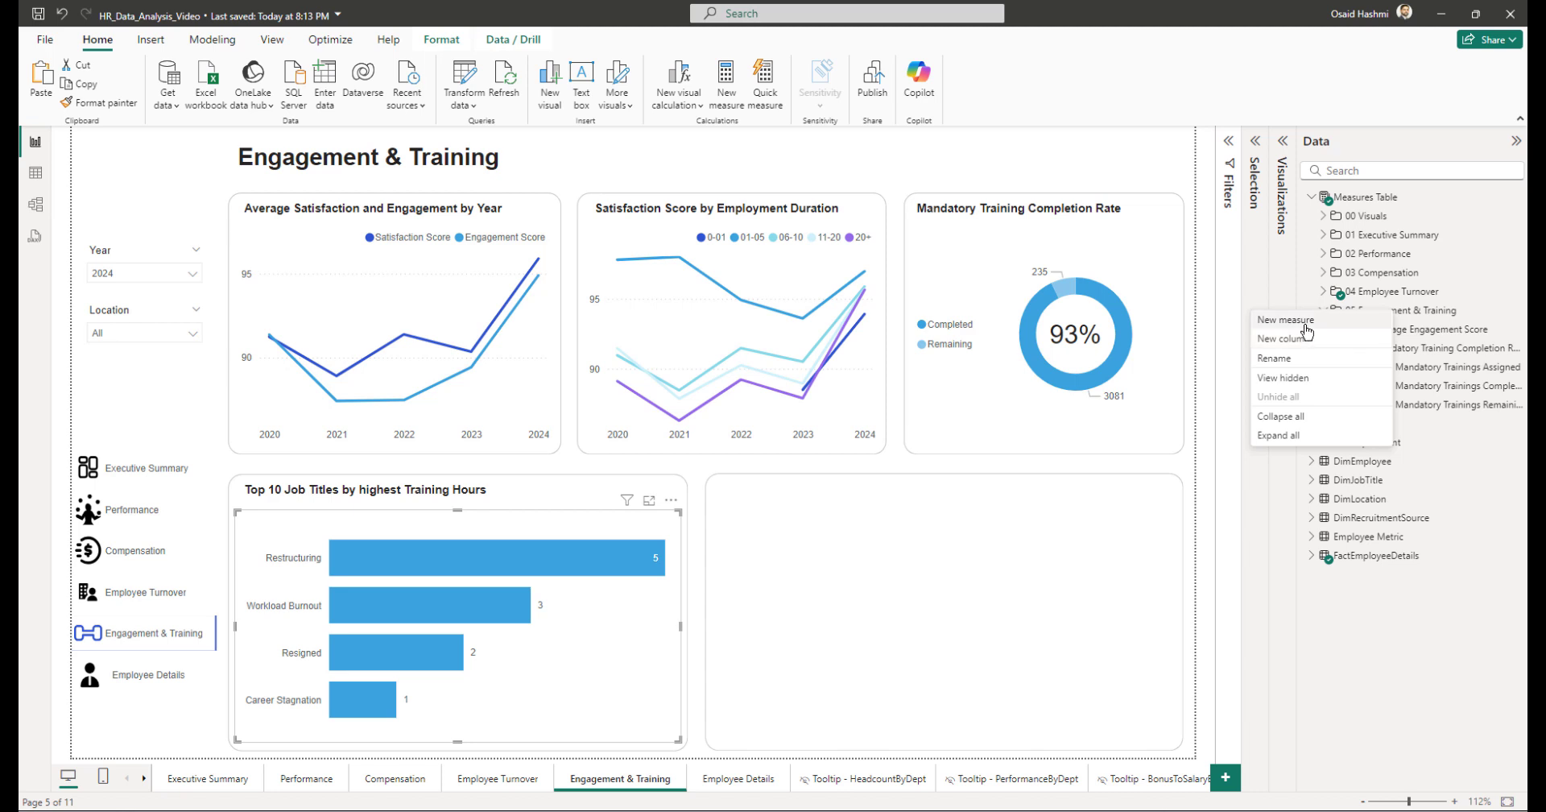
pyautogui.press('Escape')
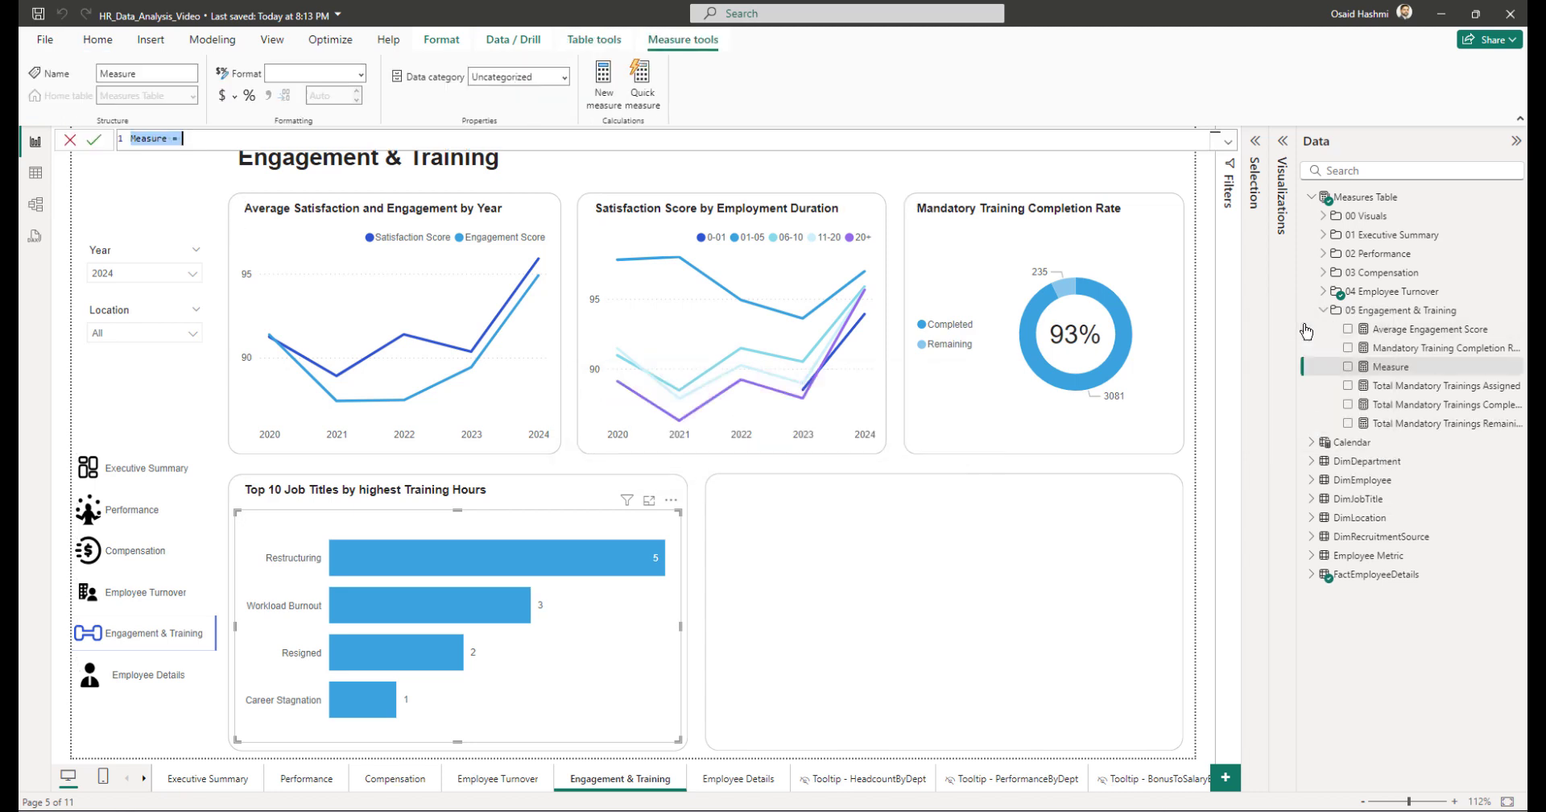
pyautogui.write('Average Training Hours')
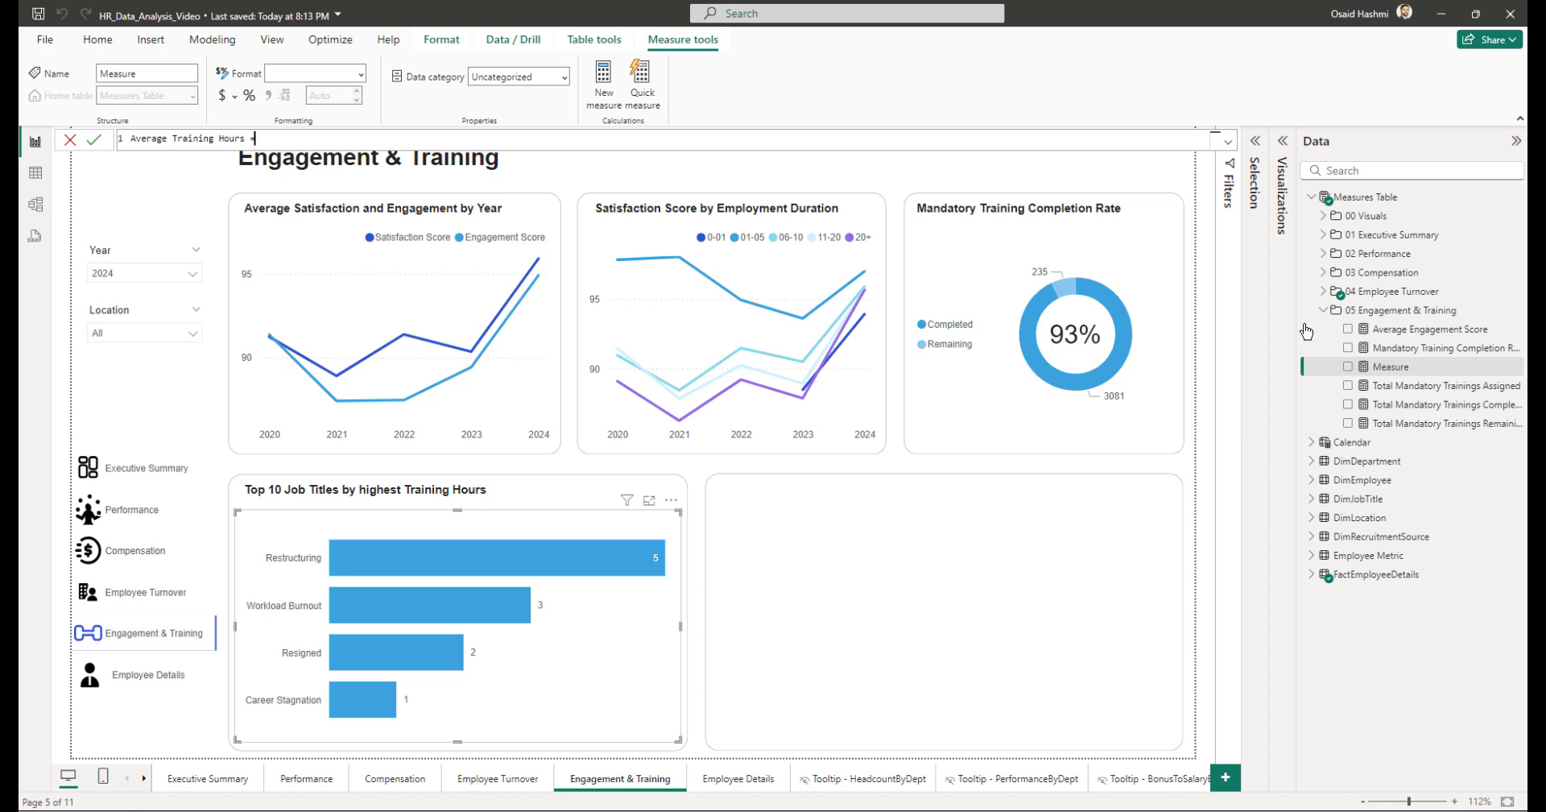
pyautogui.hotkey('shift', 'Return')
pyautogui.write('AVERAGE(')
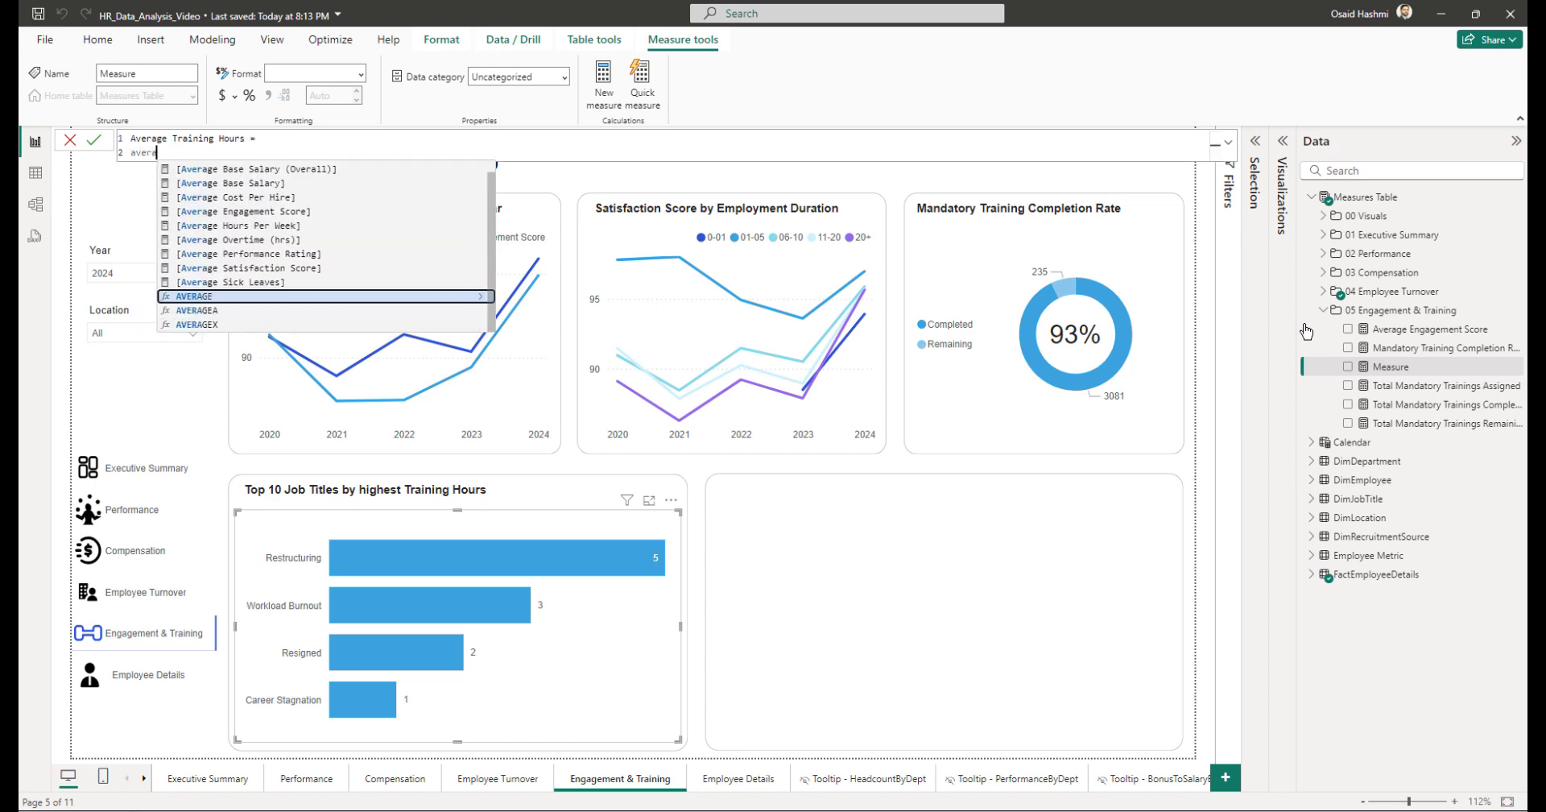
pyautogui.write('training')
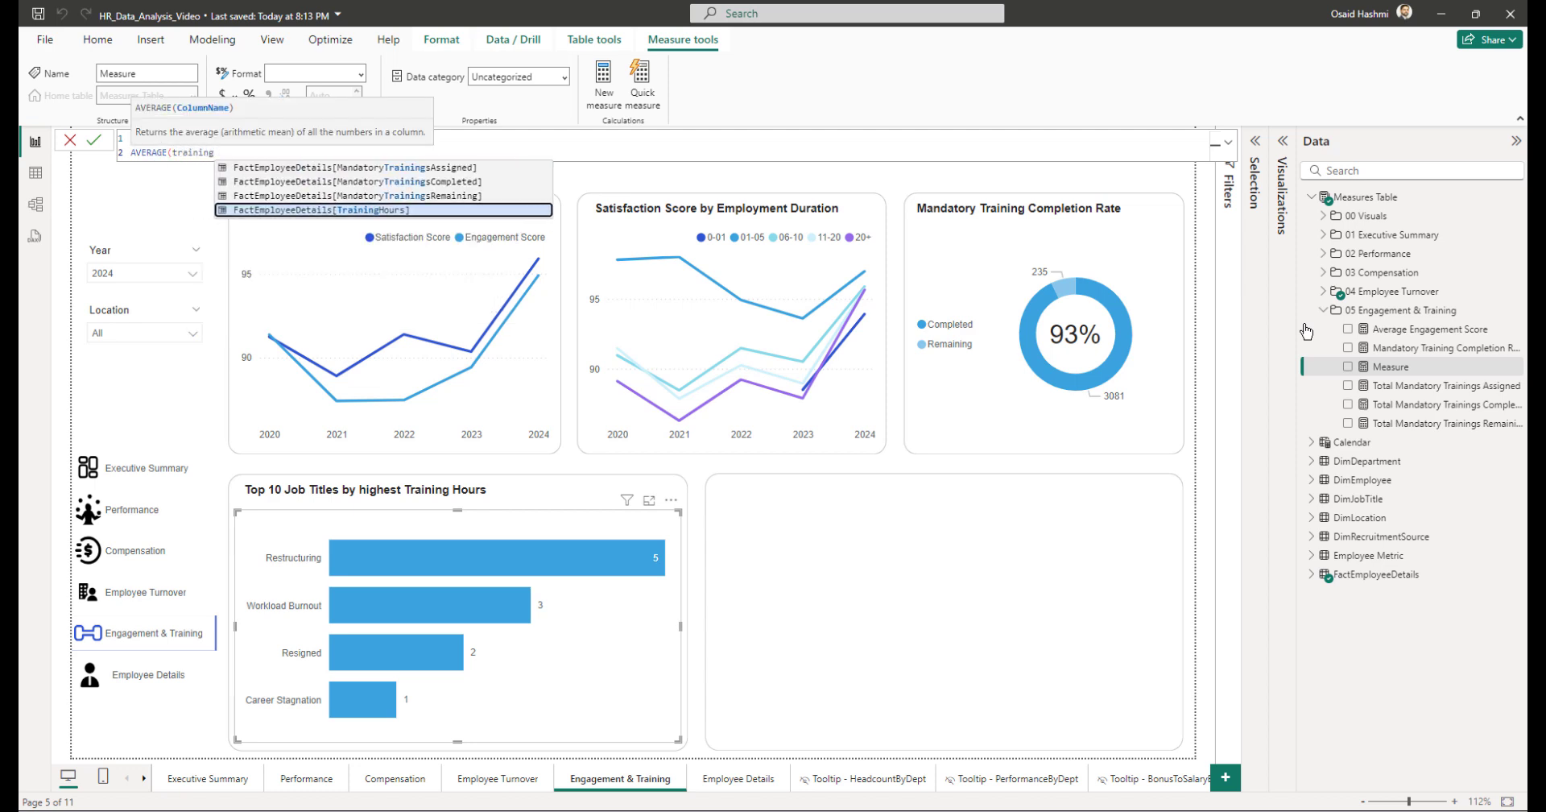
pyautogui.press('Tab')
pyautogui.write(')')
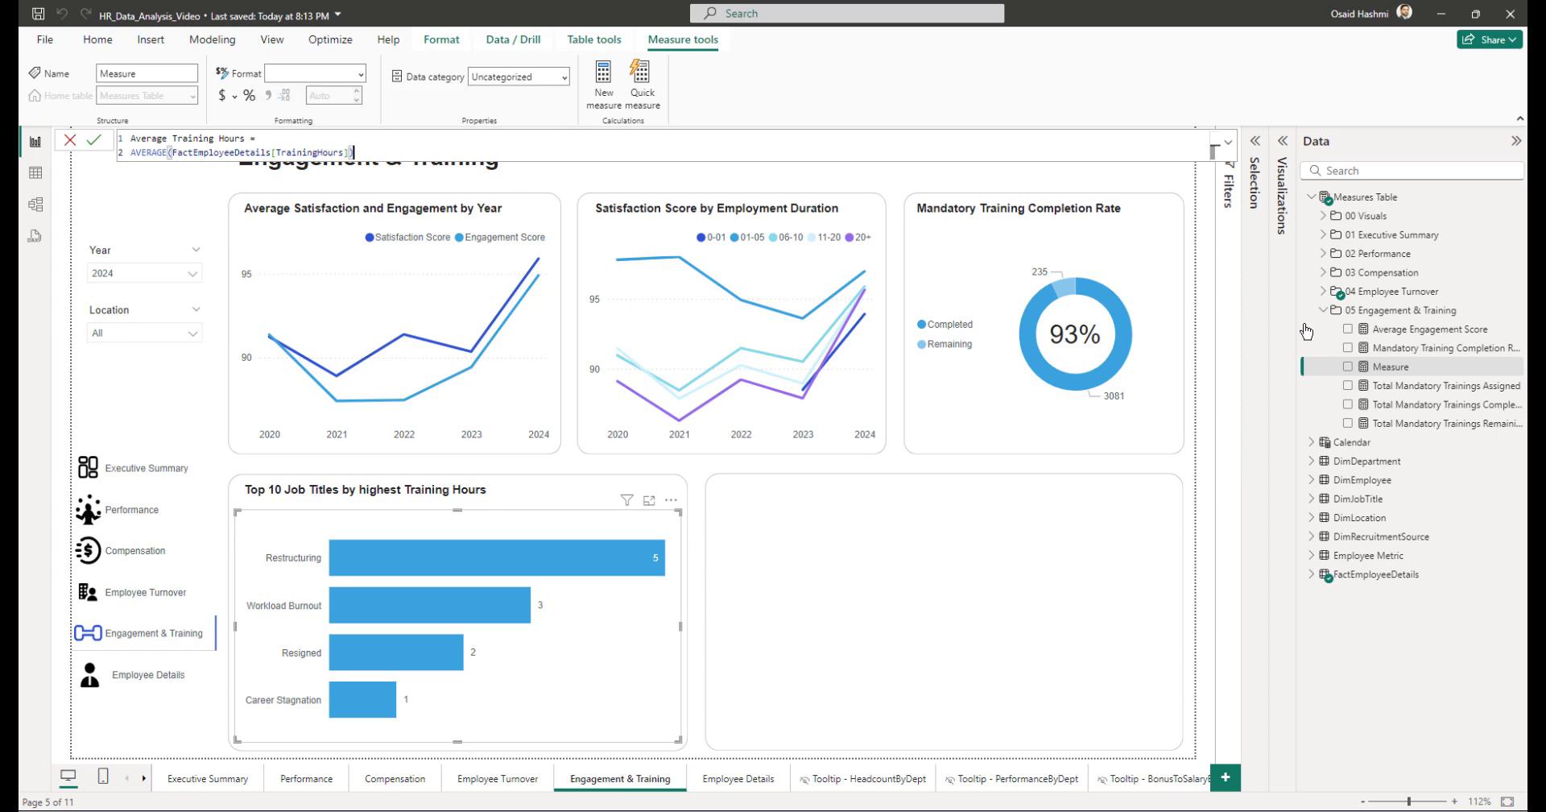
pyautogui.press('Return')
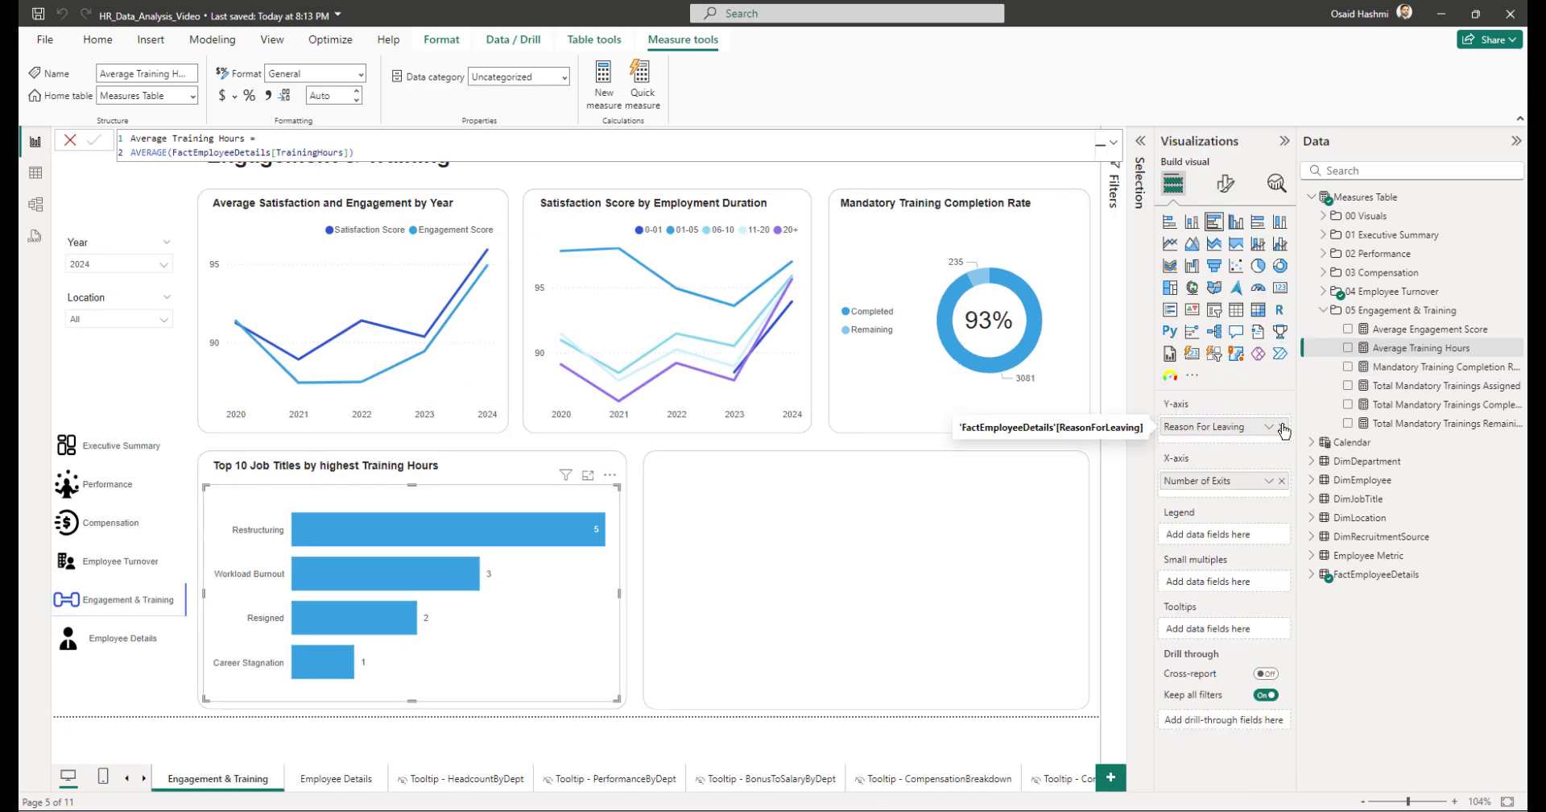
# Step: Replace the pasted bar chart's fields with JobTitle from DimJobTitle on the Y-axis and Average Training Hours on the X-axis
pyautogui.click(1282, 427)
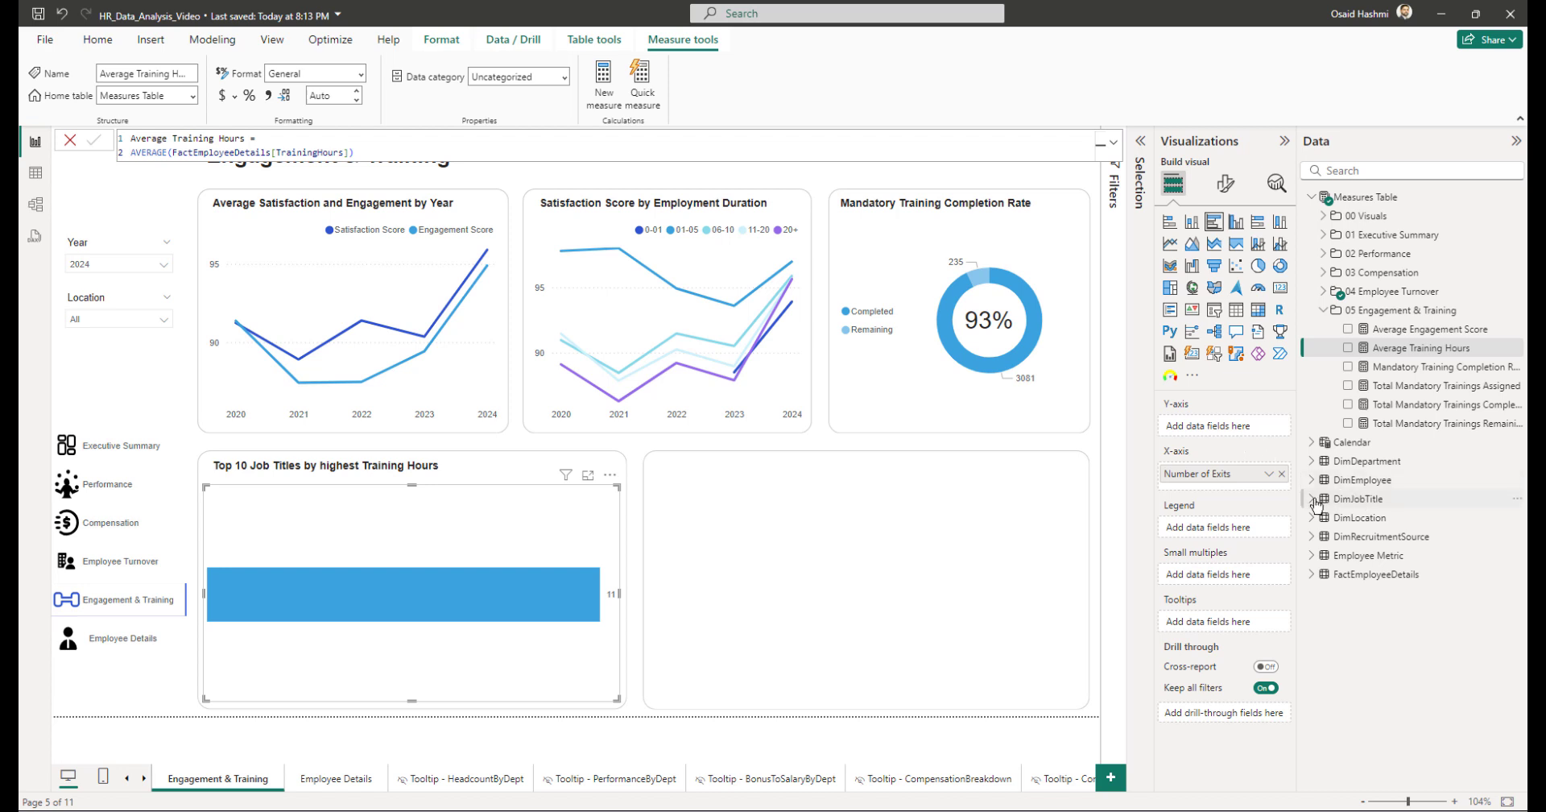
pyautogui.click(1312, 498)
pyautogui.click(1335, 537)
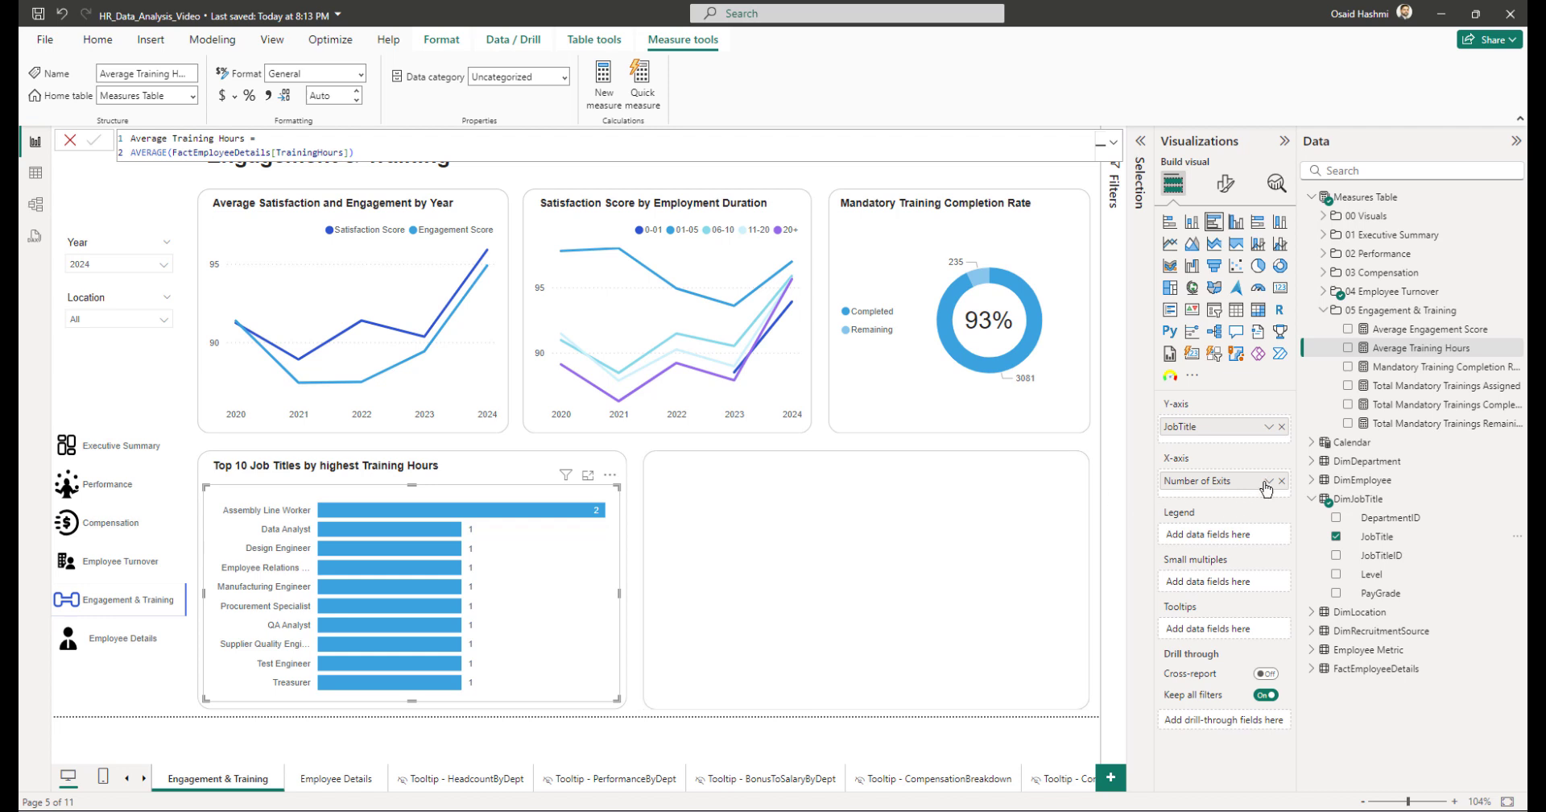
pyautogui.click(1282, 480)
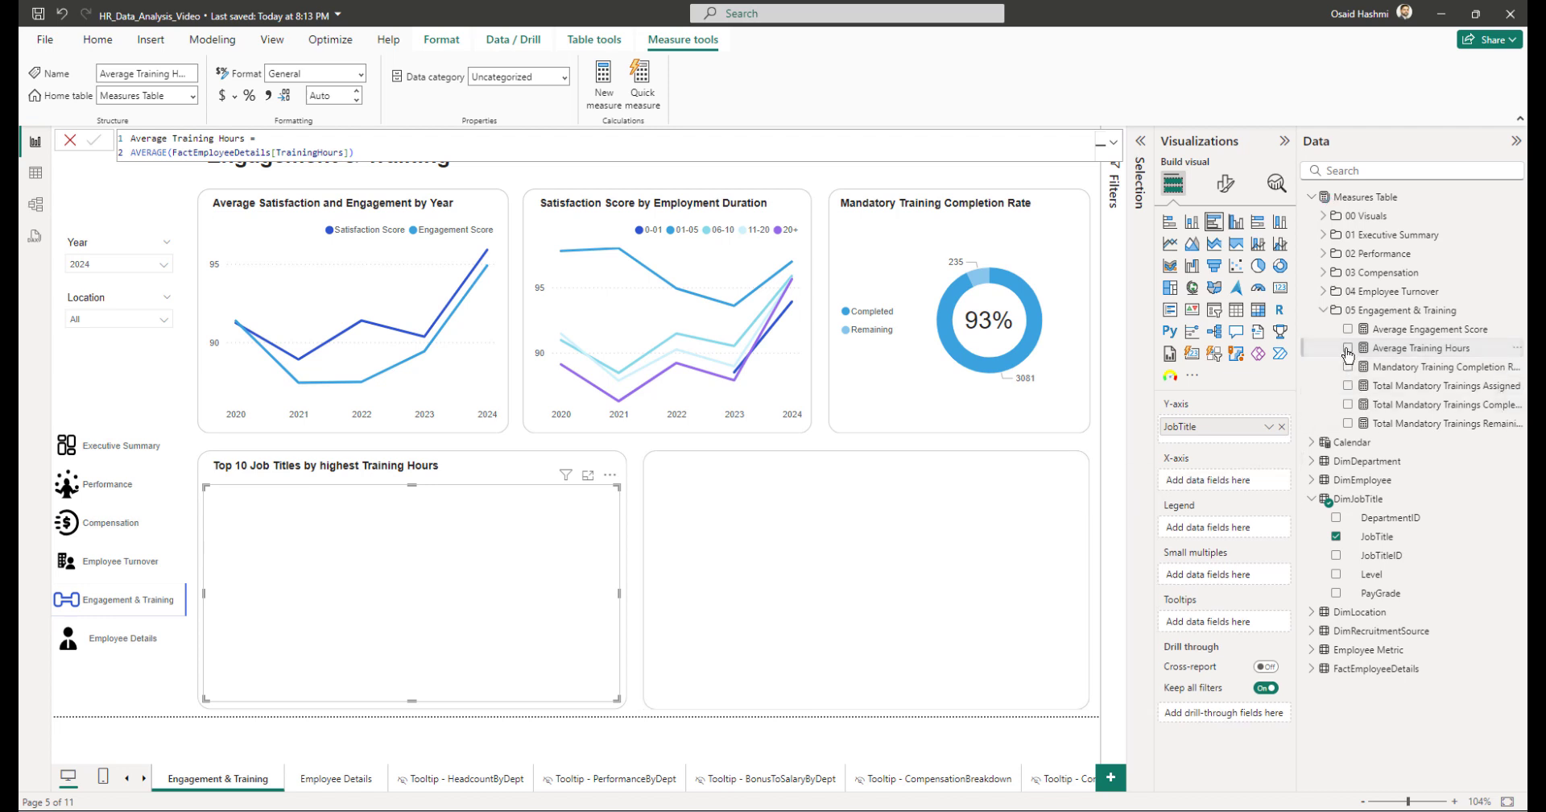
pyautogui.click(1347, 348)
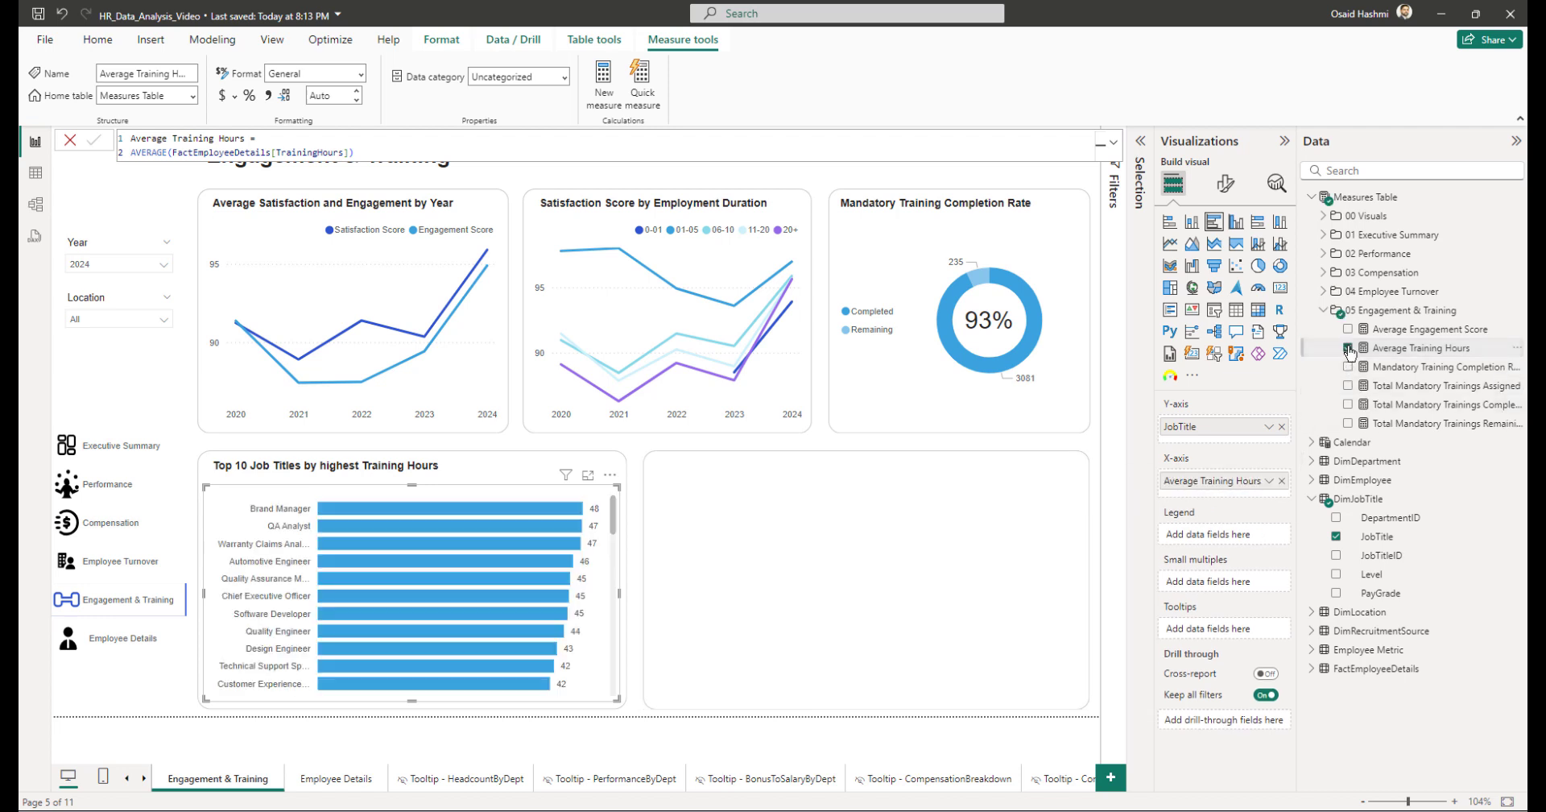
pyautogui.click(1140, 142)
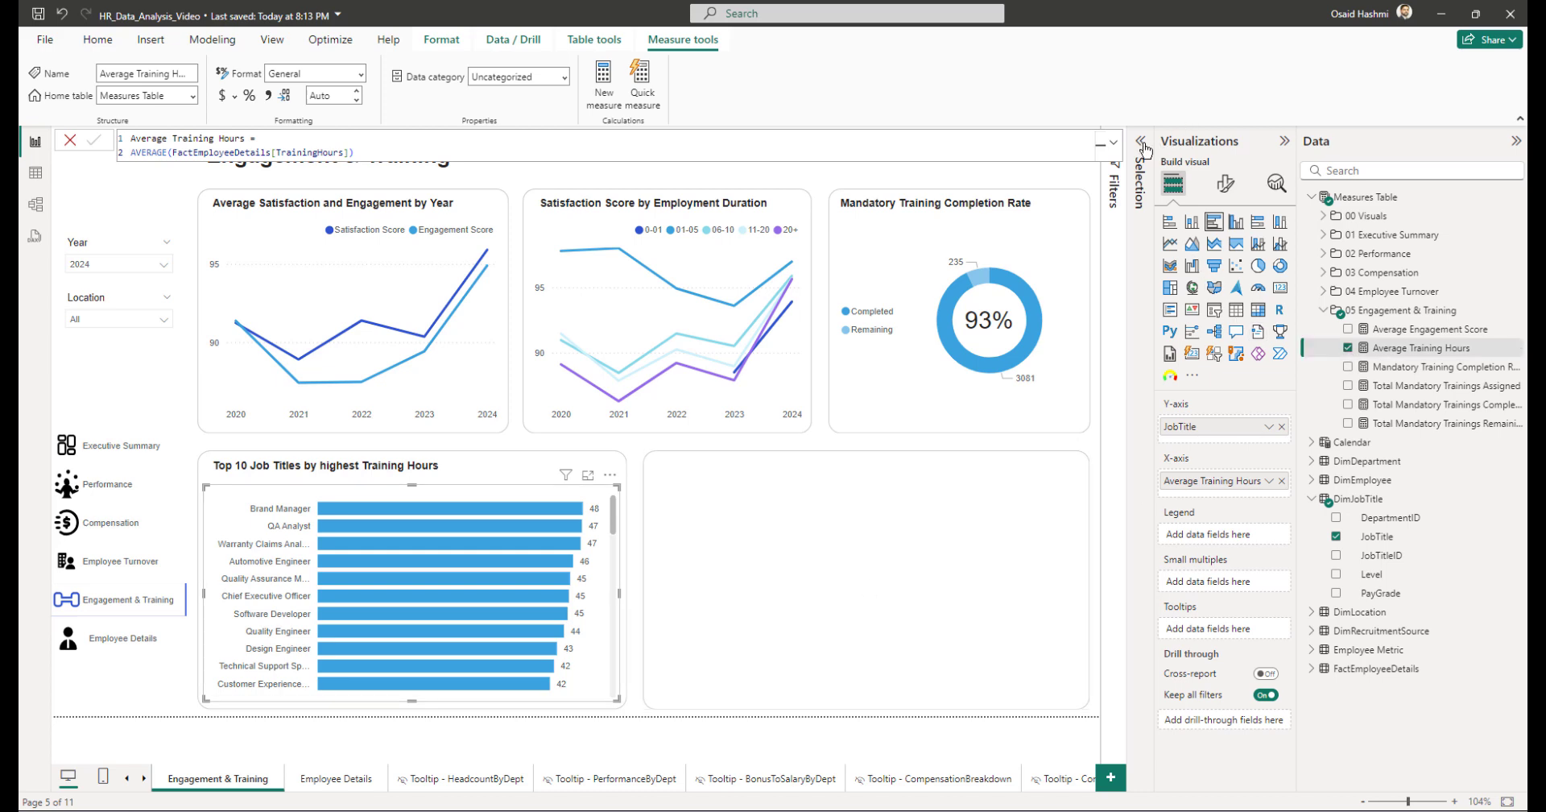
pyautogui.click(1141, 143)
pyautogui.click(1050, 172)
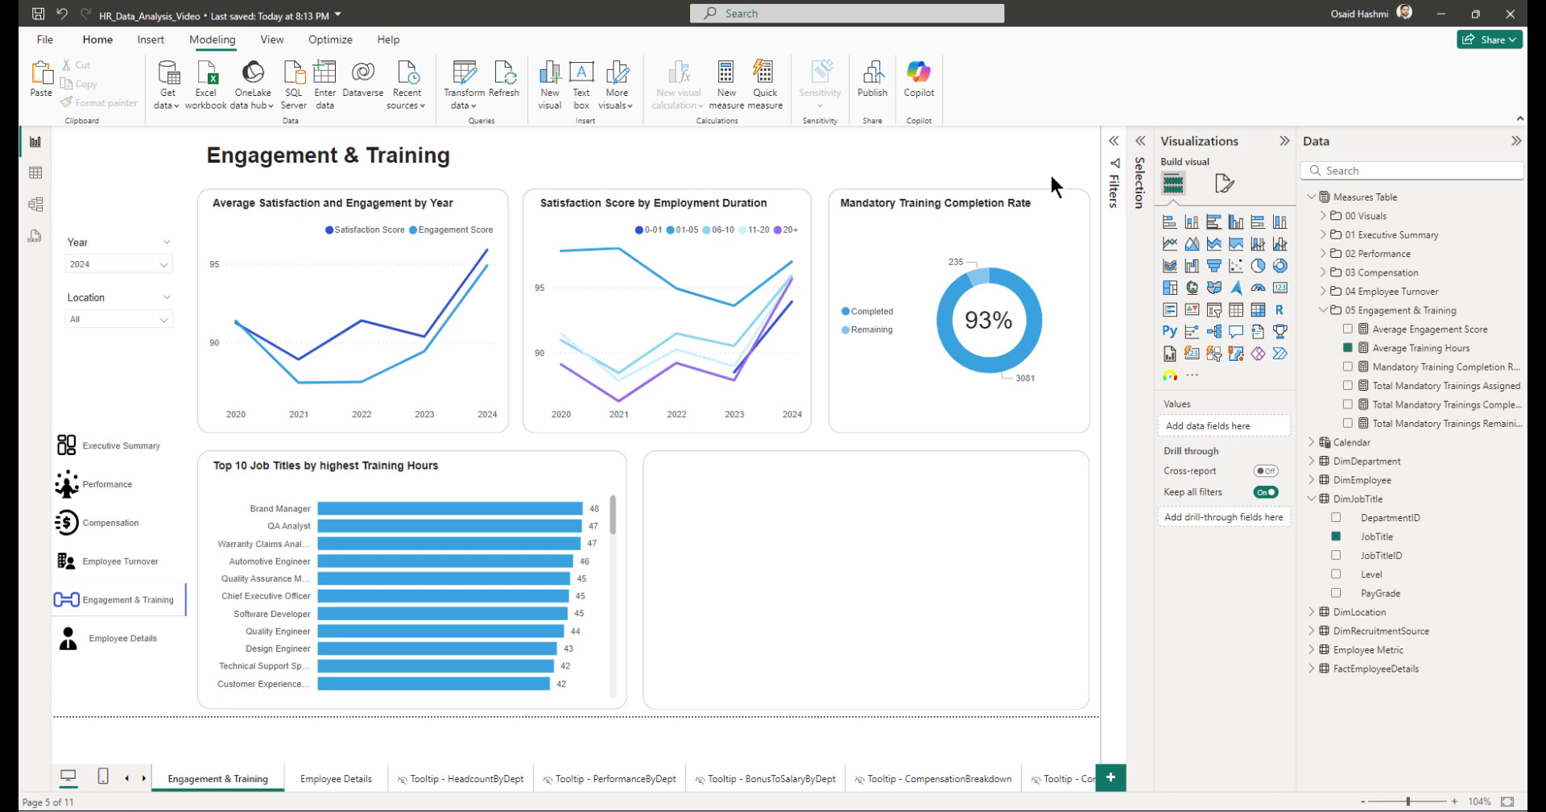
# Step: Filter the training hours bar chart on JobTitle to the Top N 10 items by Average Training Hours
pyautogui.click(1114, 153)
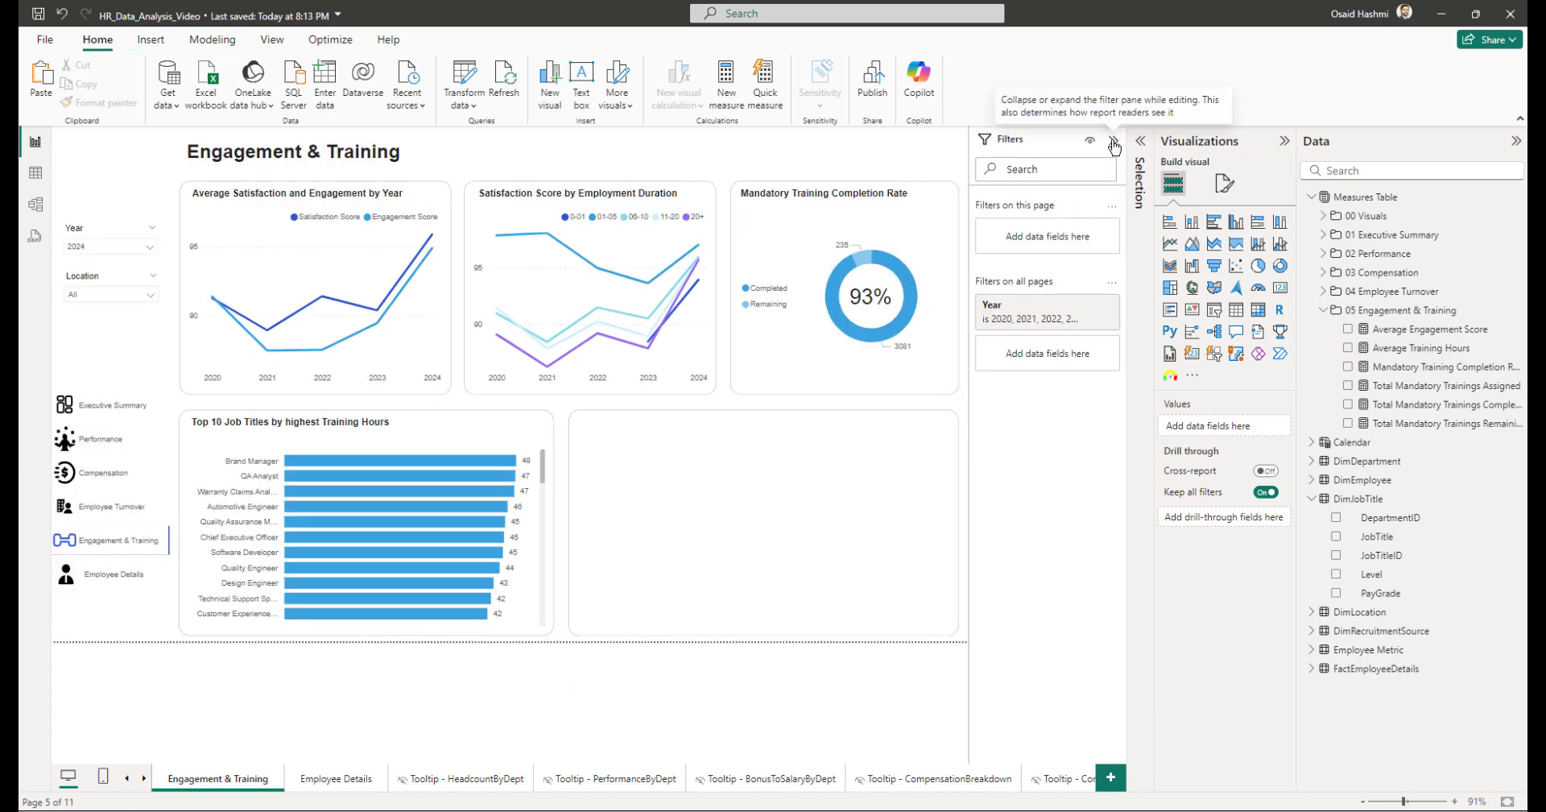
pyautogui.click(505, 446)
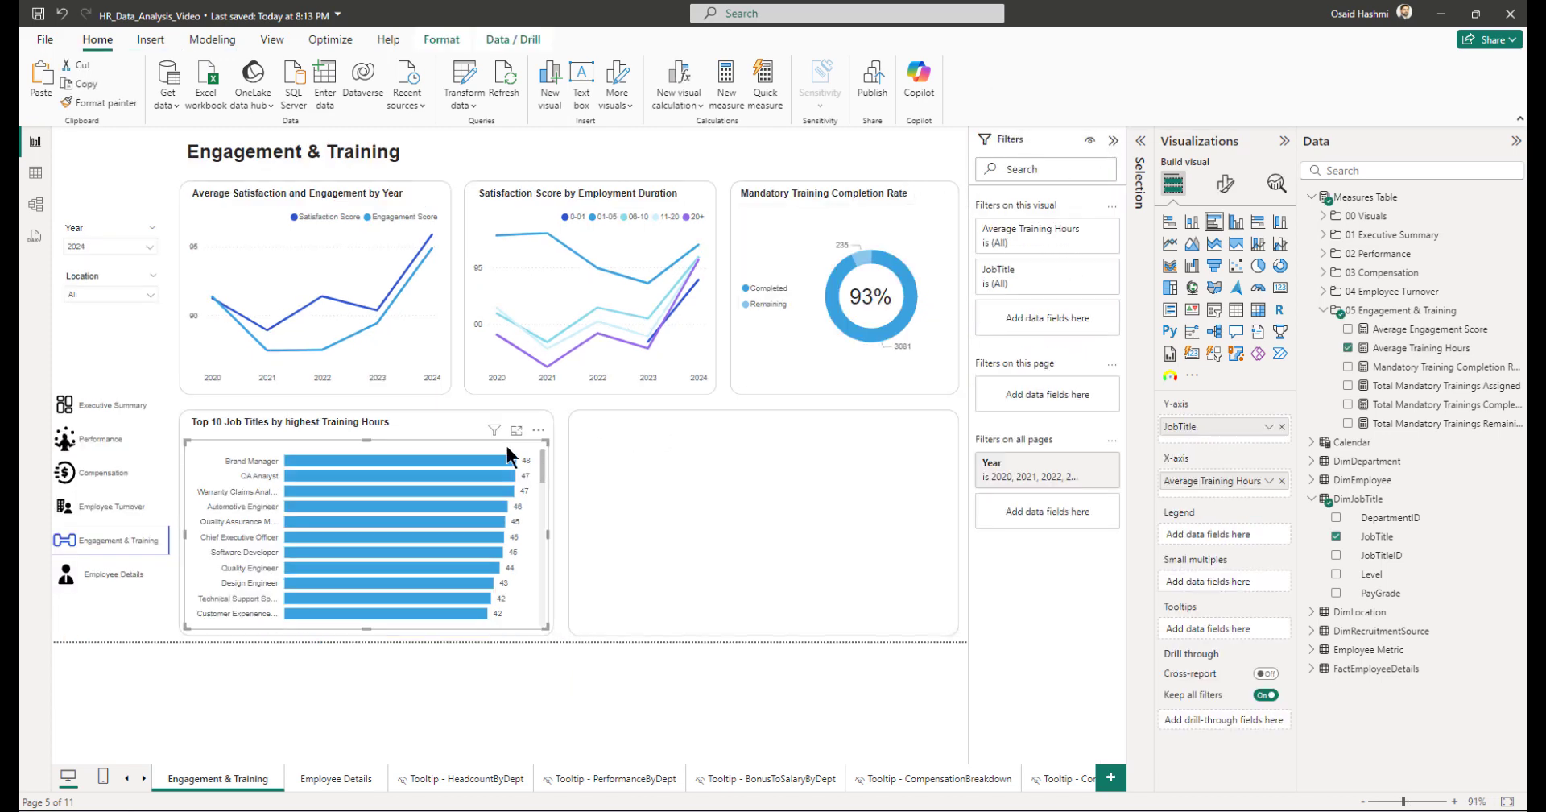
pyautogui.click(1085, 272)
pyautogui.click(1020, 325)
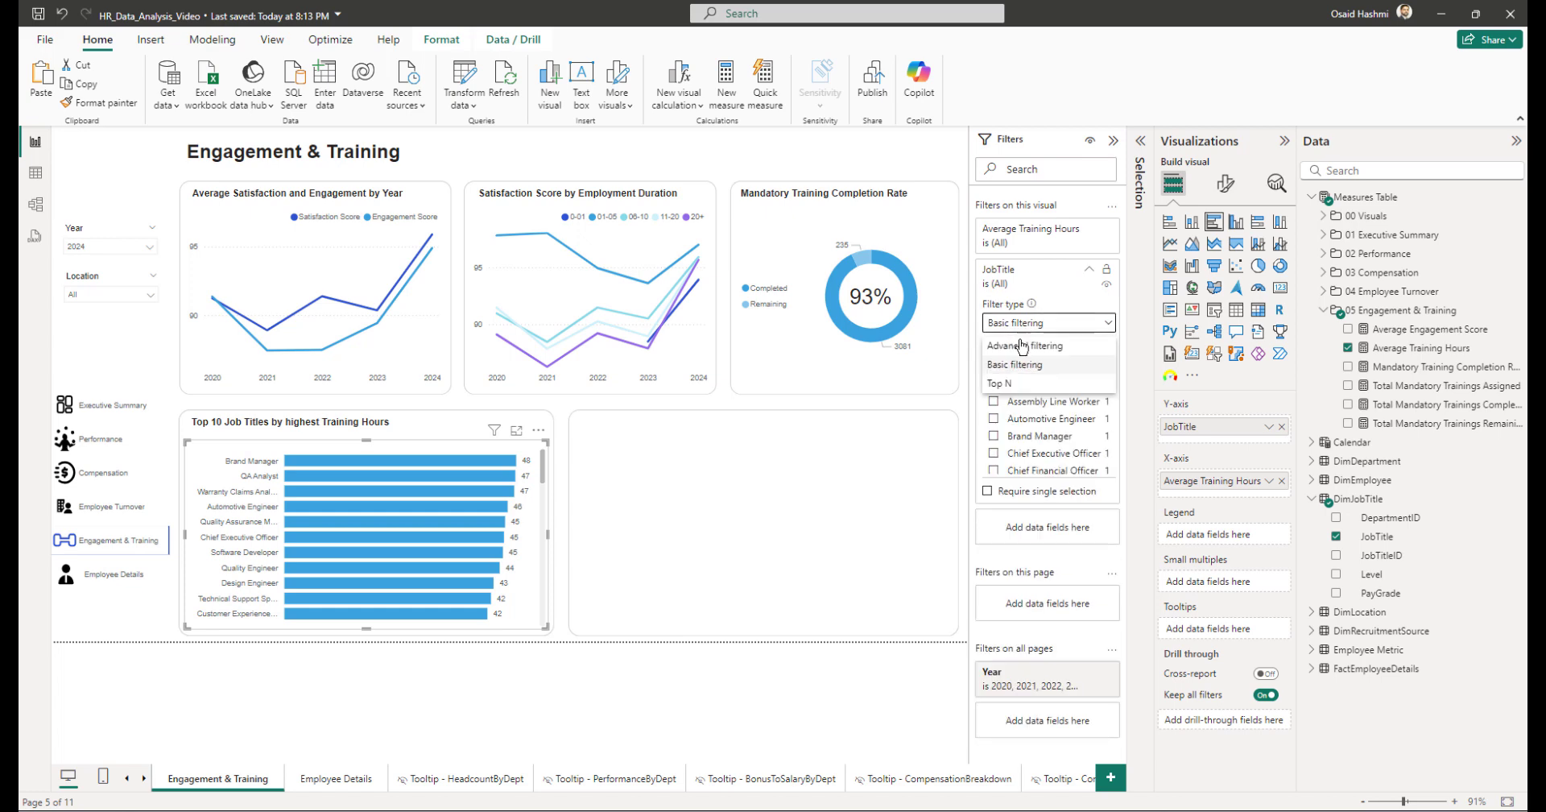
pyautogui.click(1002, 384)
pyautogui.click(1065, 365)
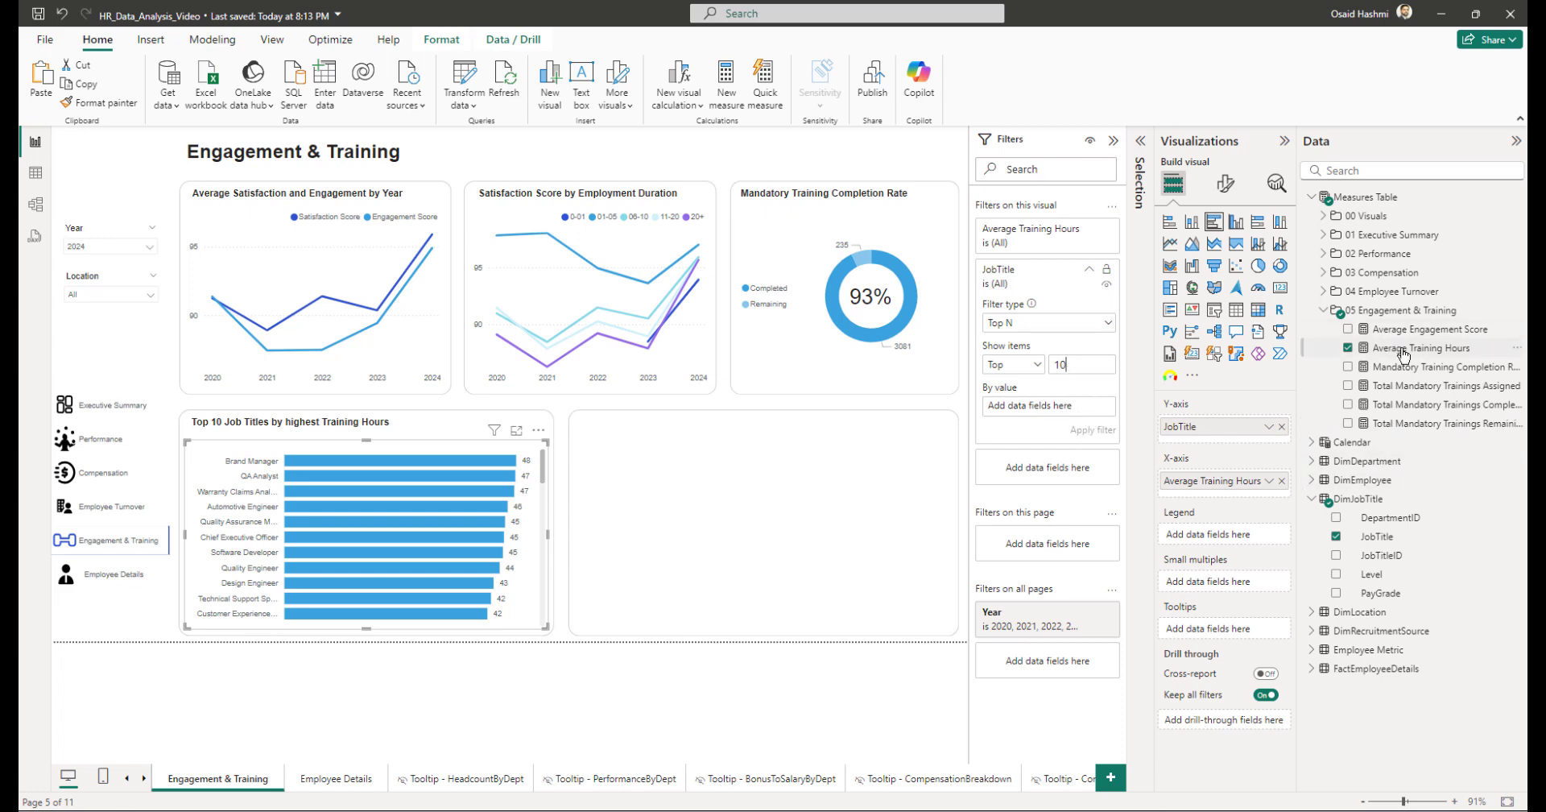
pyautogui.moveTo(1401, 348); pyautogui.dragTo(1072, 412)
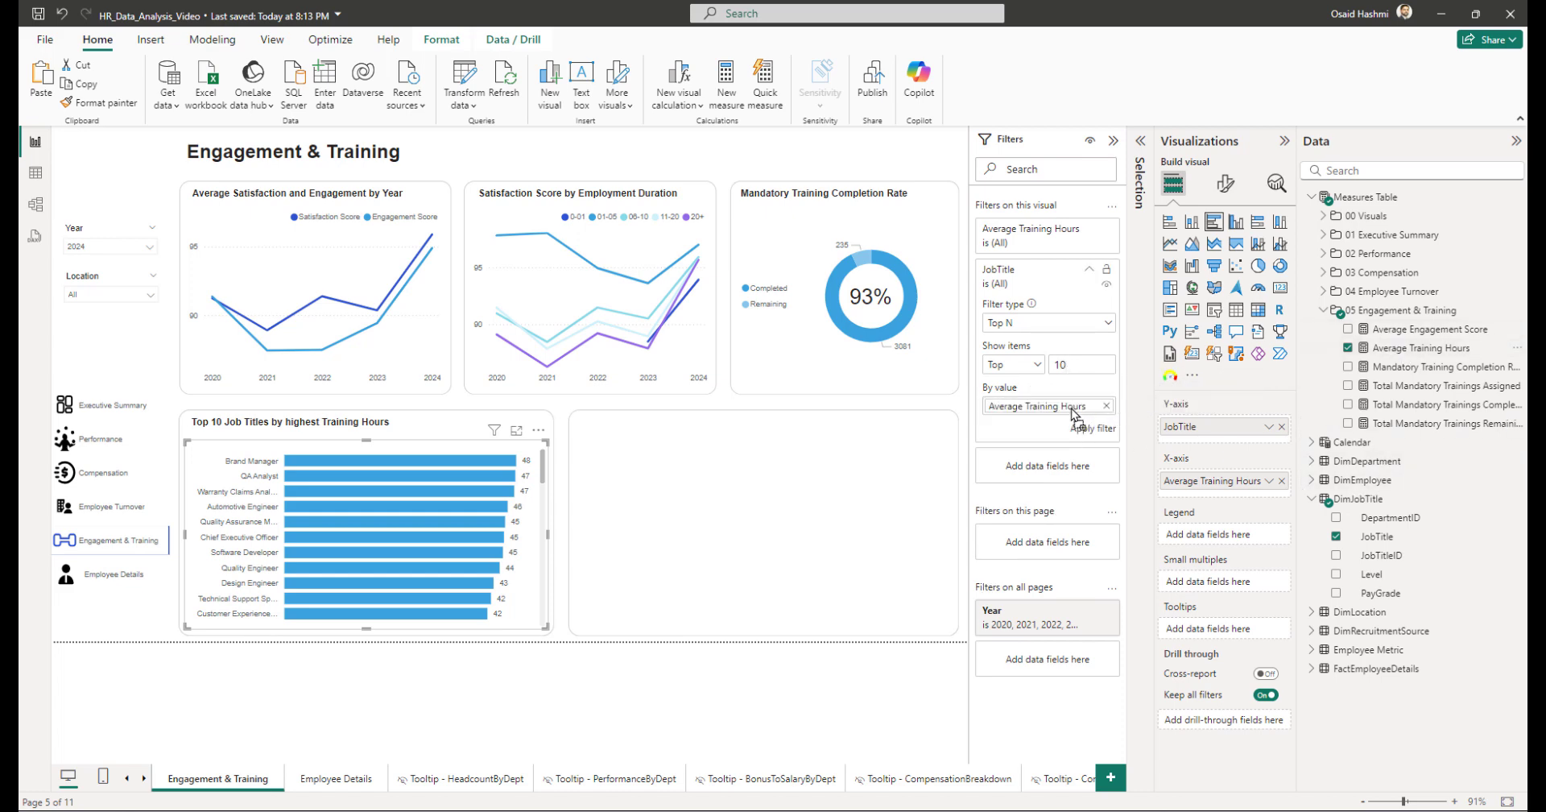
pyautogui.click(1092, 431)
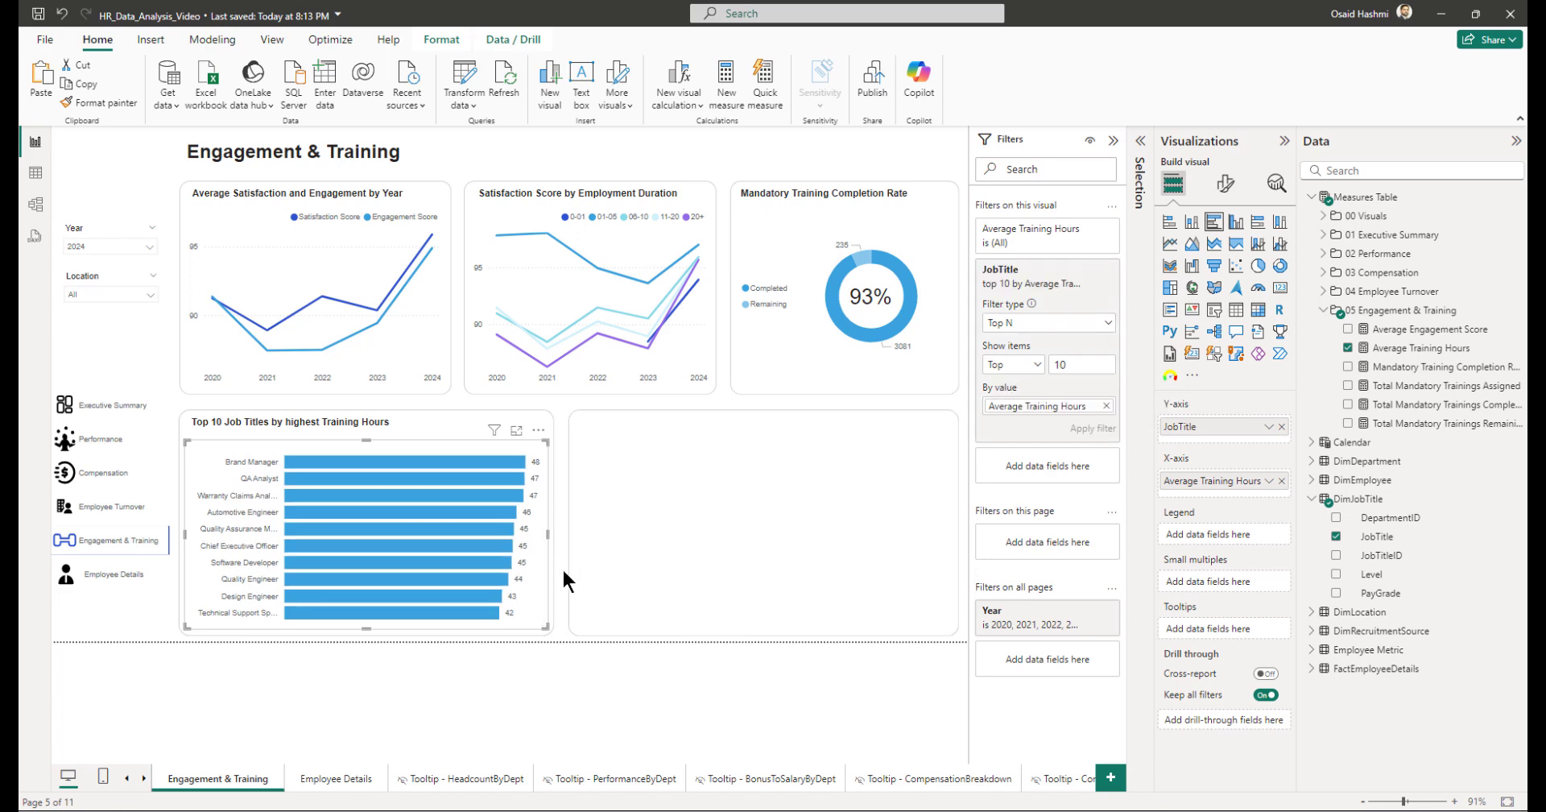
pyautogui.click(1114, 140)
# Step: Rename the bar chart's Y-axis field as Job Title and remove "Average" from the X-axis field's display name
pyautogui.doubleClick(1214, 426)
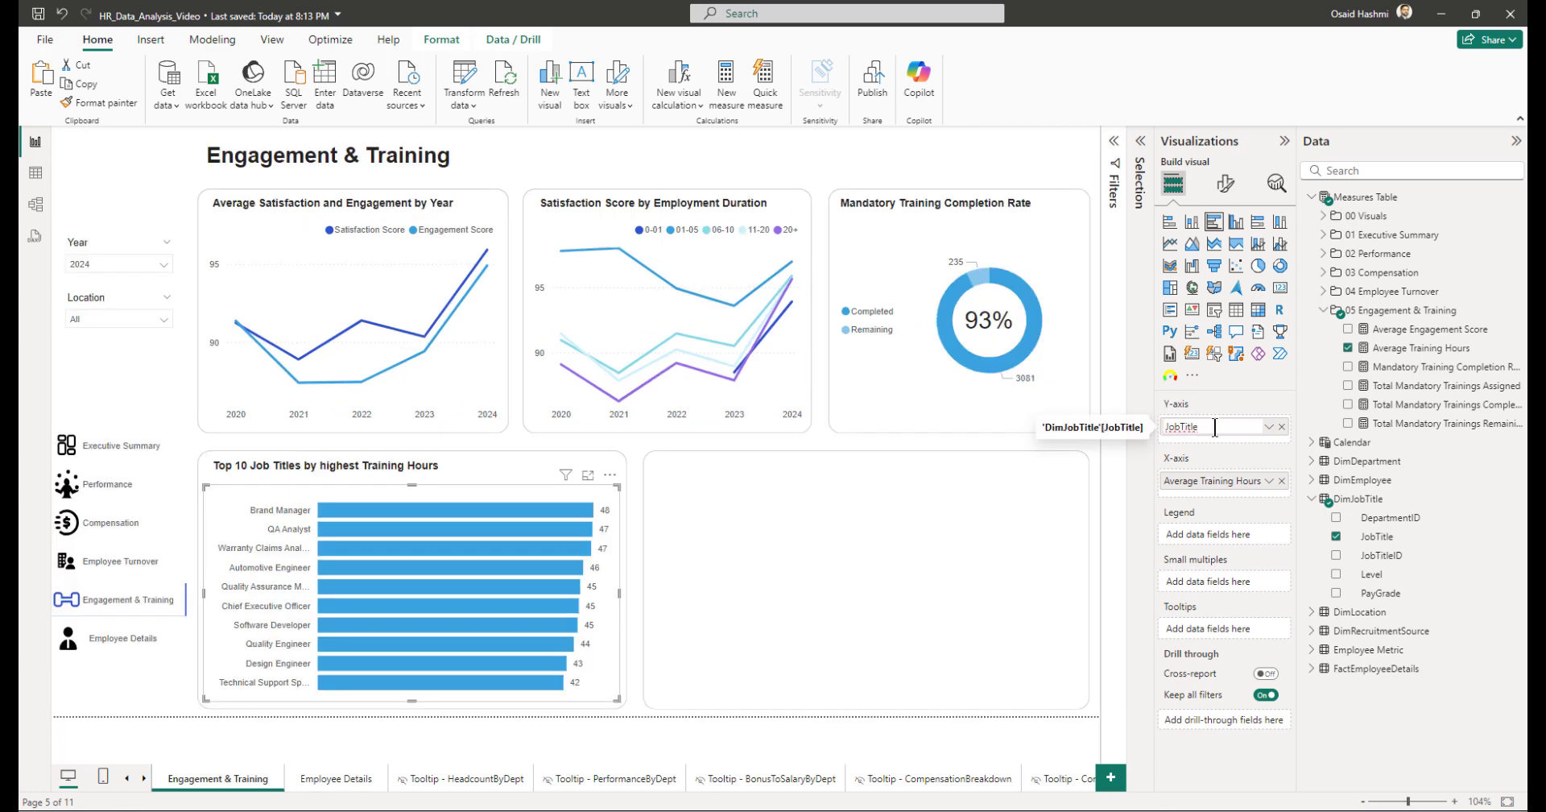
pyautogui.write('Job')
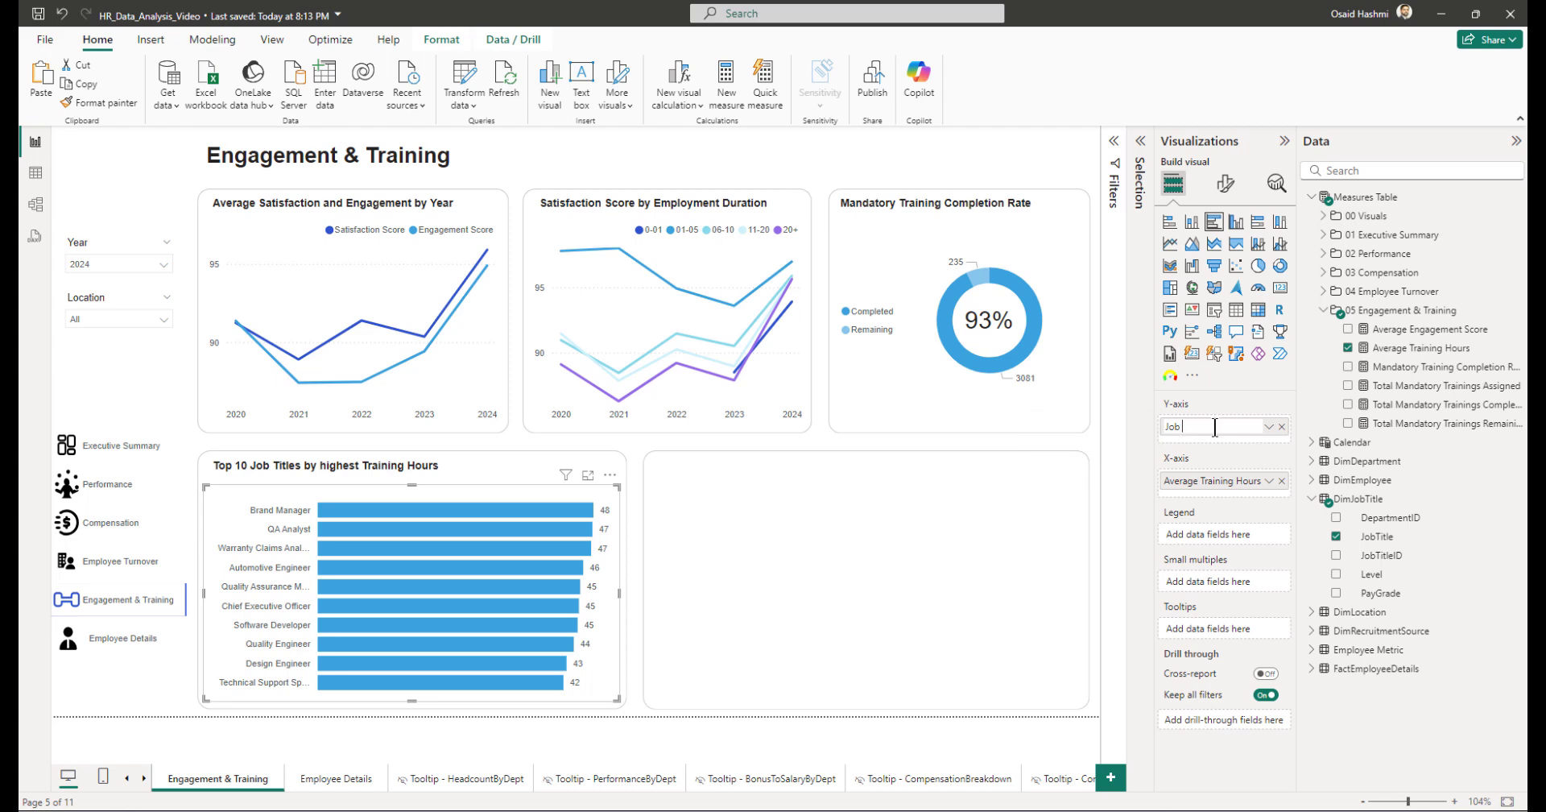
pyautogui.press('Return')
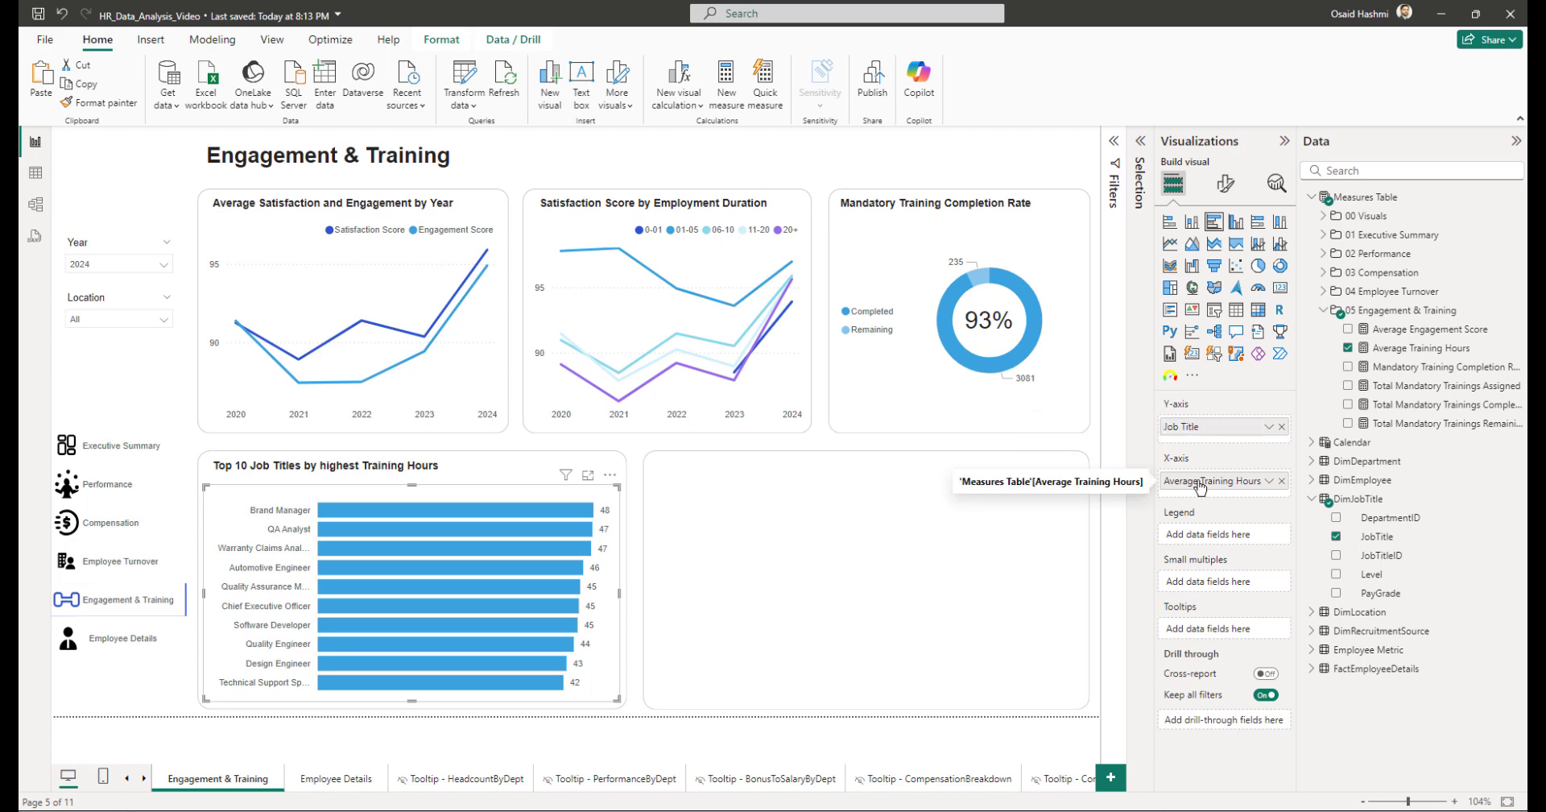
pyautogui.doubleClick(1200, 482)
pyautogui.click(1202, 481)
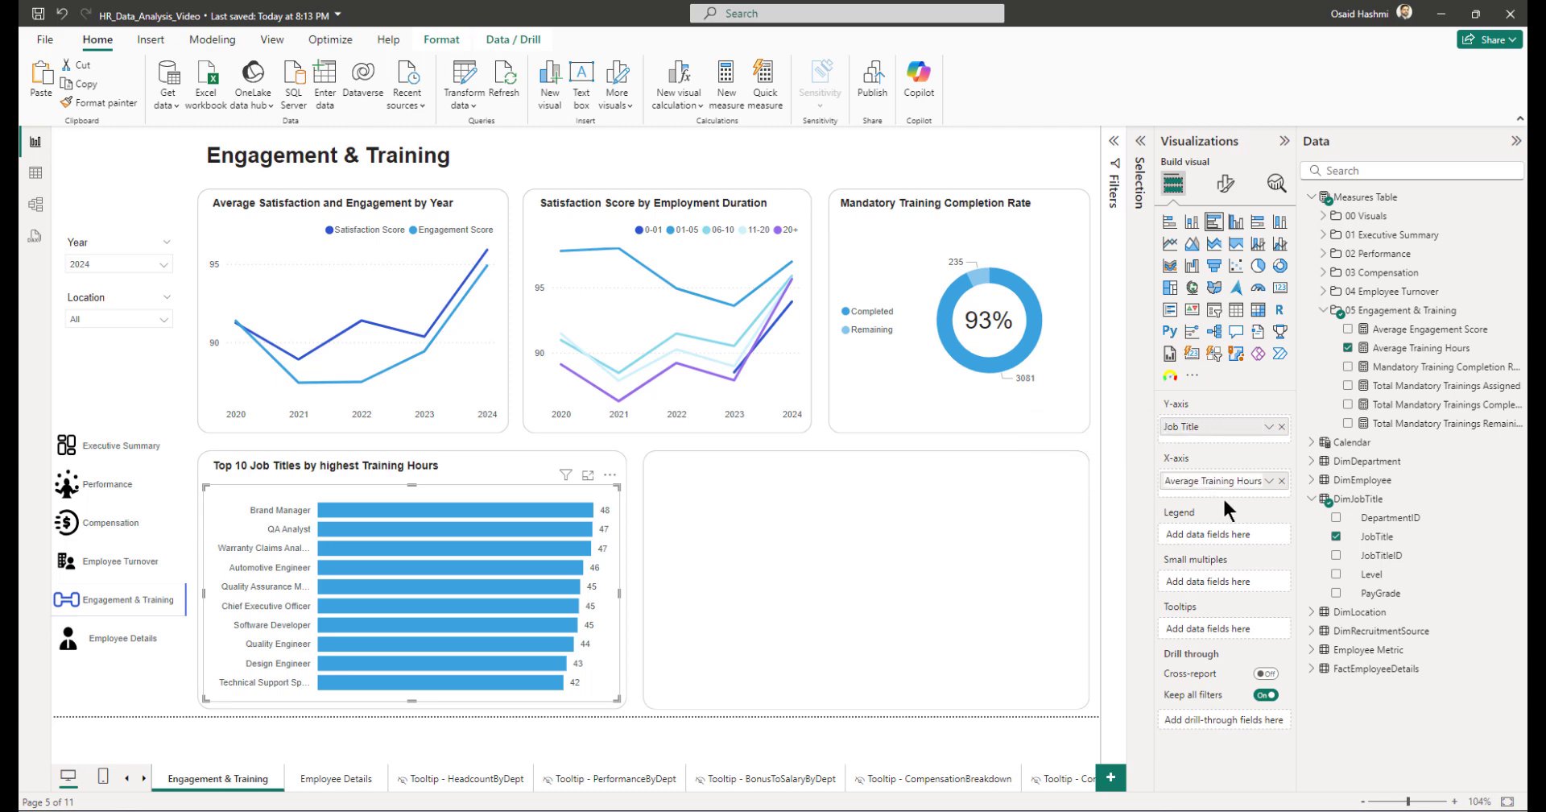
pyautogui.press('BackSpace')
pyautogui.press('BackSpace')
pyautogui.press('BackSpace')
pyautogui.press('BackSpace')
pyautogui.press('BackSpace')
pyautogui.press('BackSpace')
pyautogui.press('BackSpace')
pyautogui.press('BackSpace')
pyautogui.press('Return')
pyautogui.click(649, 441)
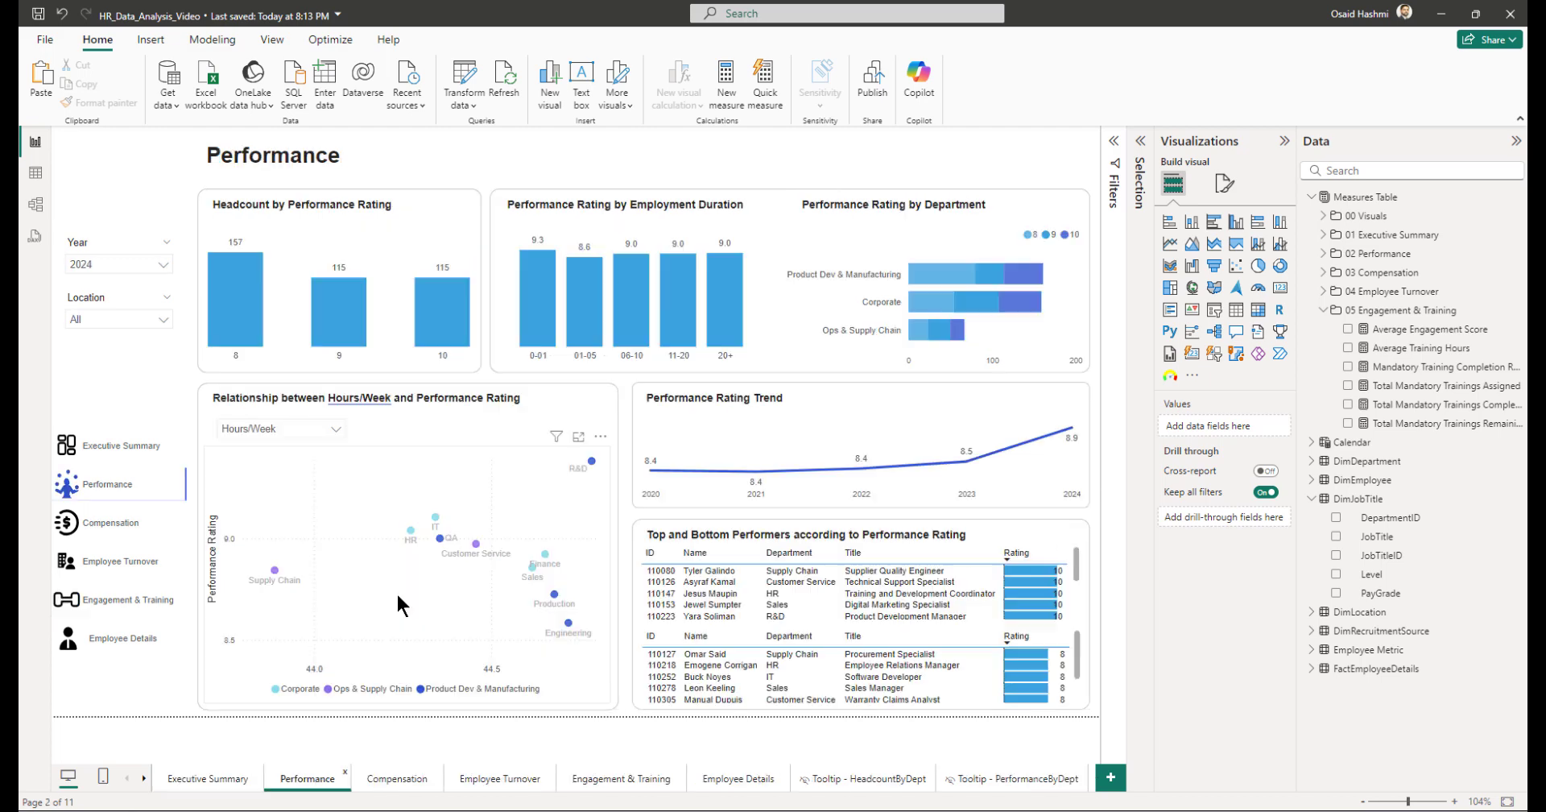
# Step: Copy the scatter chart, its title and metric slicer from the Performance page and paste them unsynced onto the Engagement & Training page
pyautogui.click(399, 604)
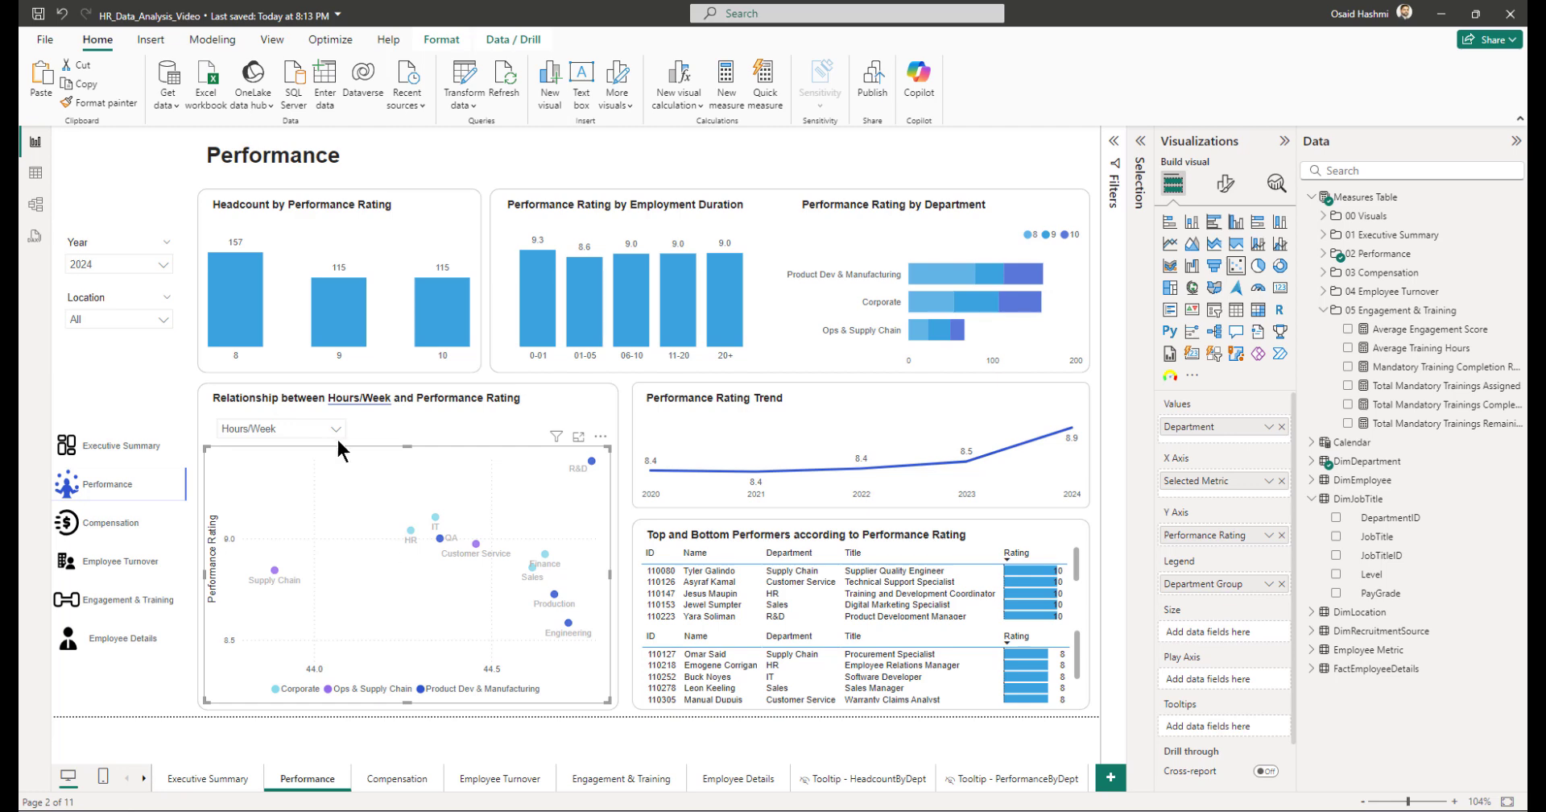
pyautogui.click(593, 407)
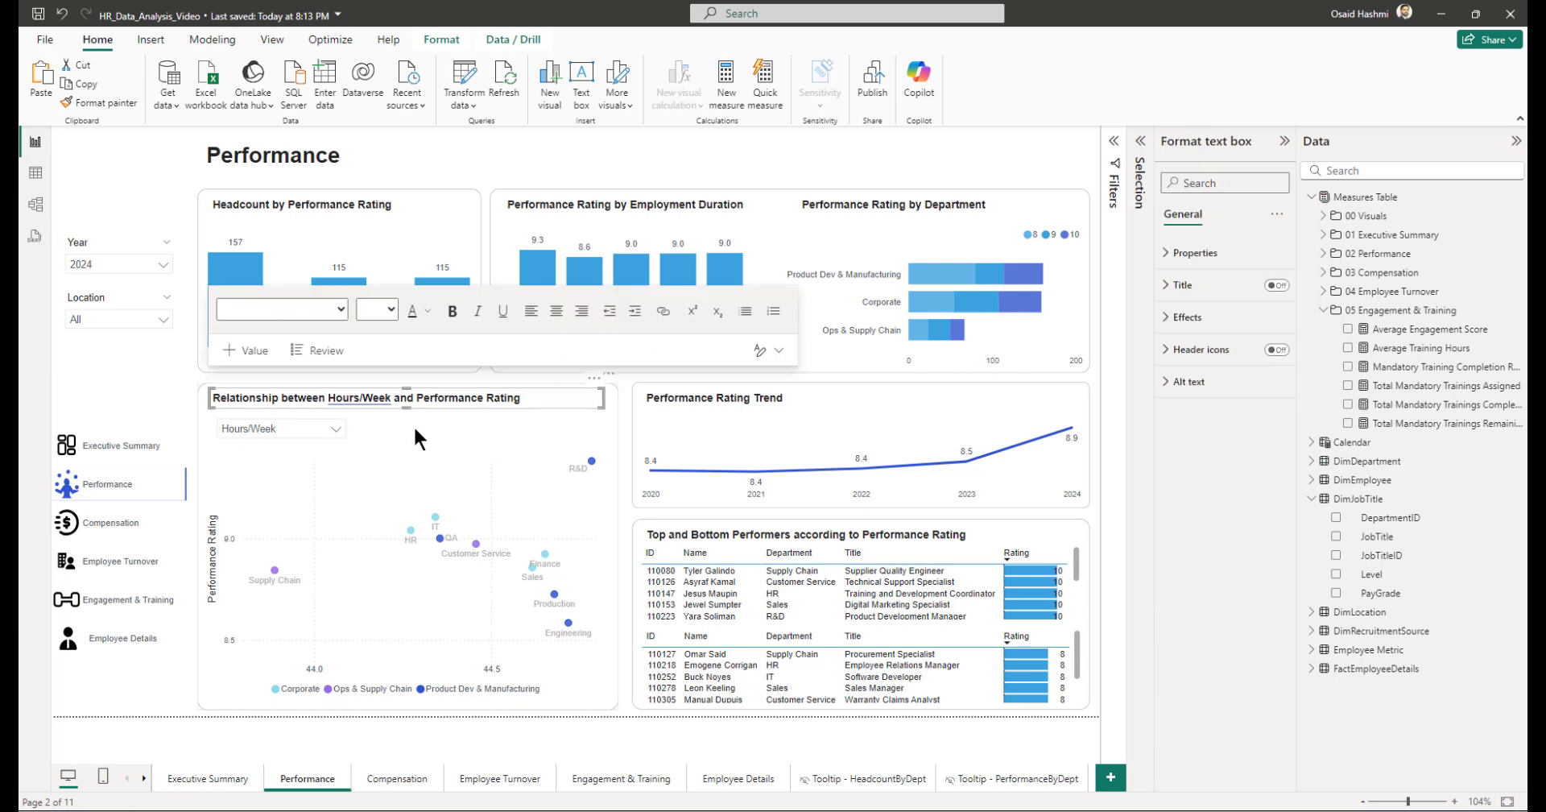
pyautogui.click(335, 428)
pyautogui.click(359, 511)
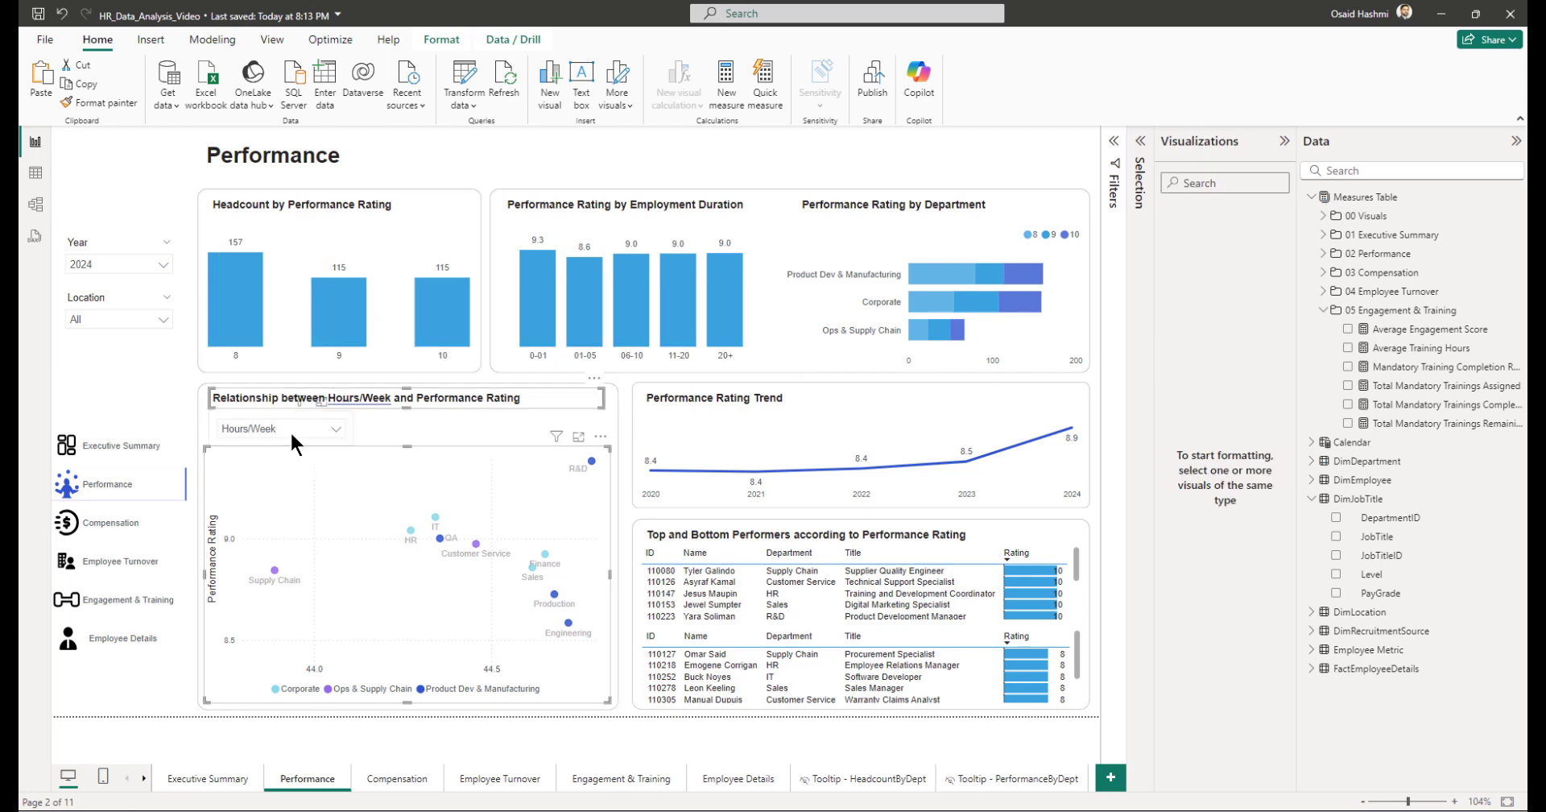
pyautogui.click(620, 779)
pyautogui.hotkey('ctrl', 'v')
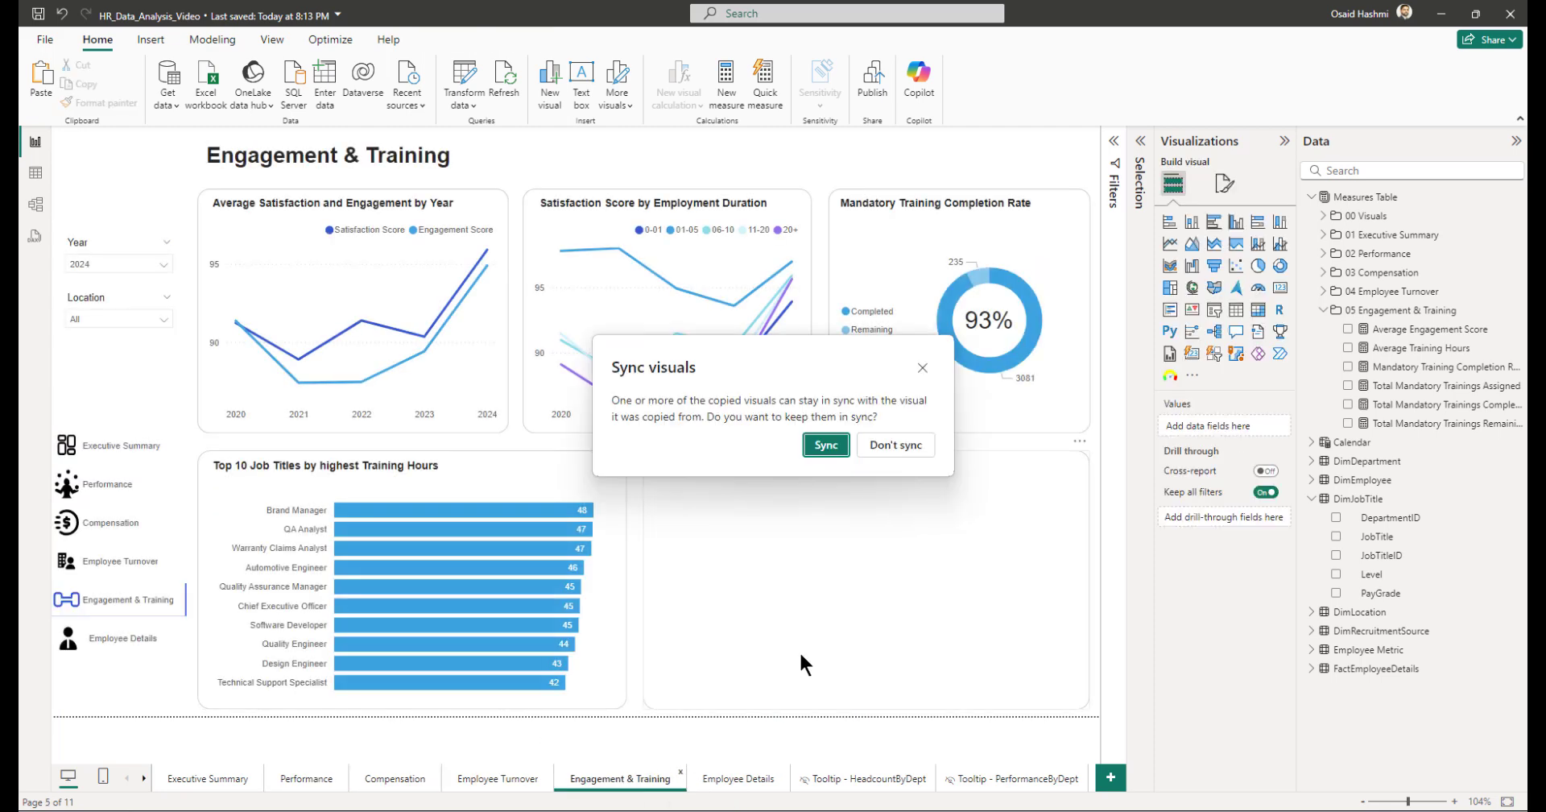
pyautogui.click(890, 445)
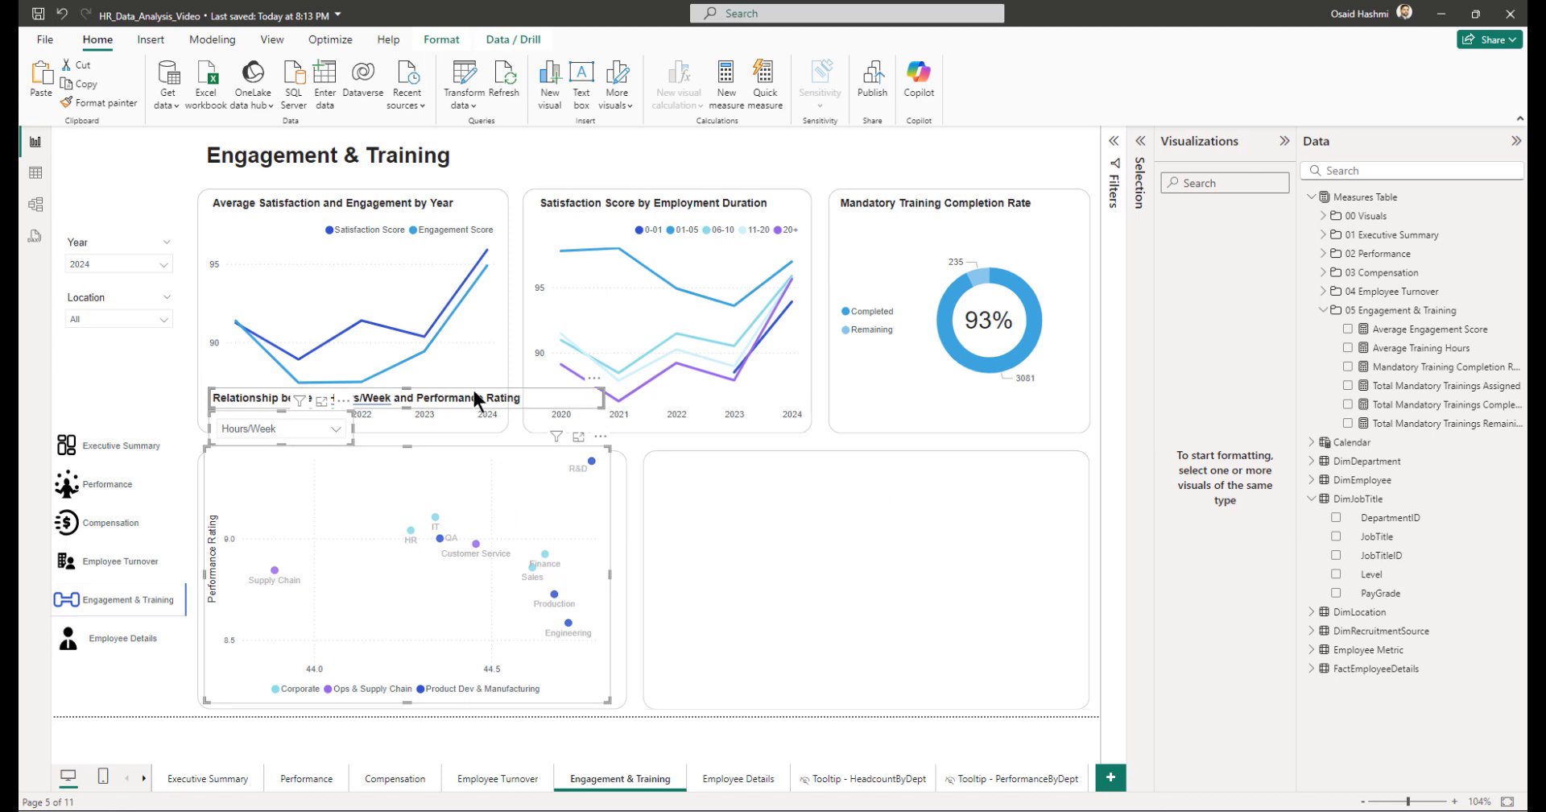
# Step: Move the pasted scatter chart and the Hours/Week slicer into the empty card beside the job titles chart
pyautogui.click(533, 499)
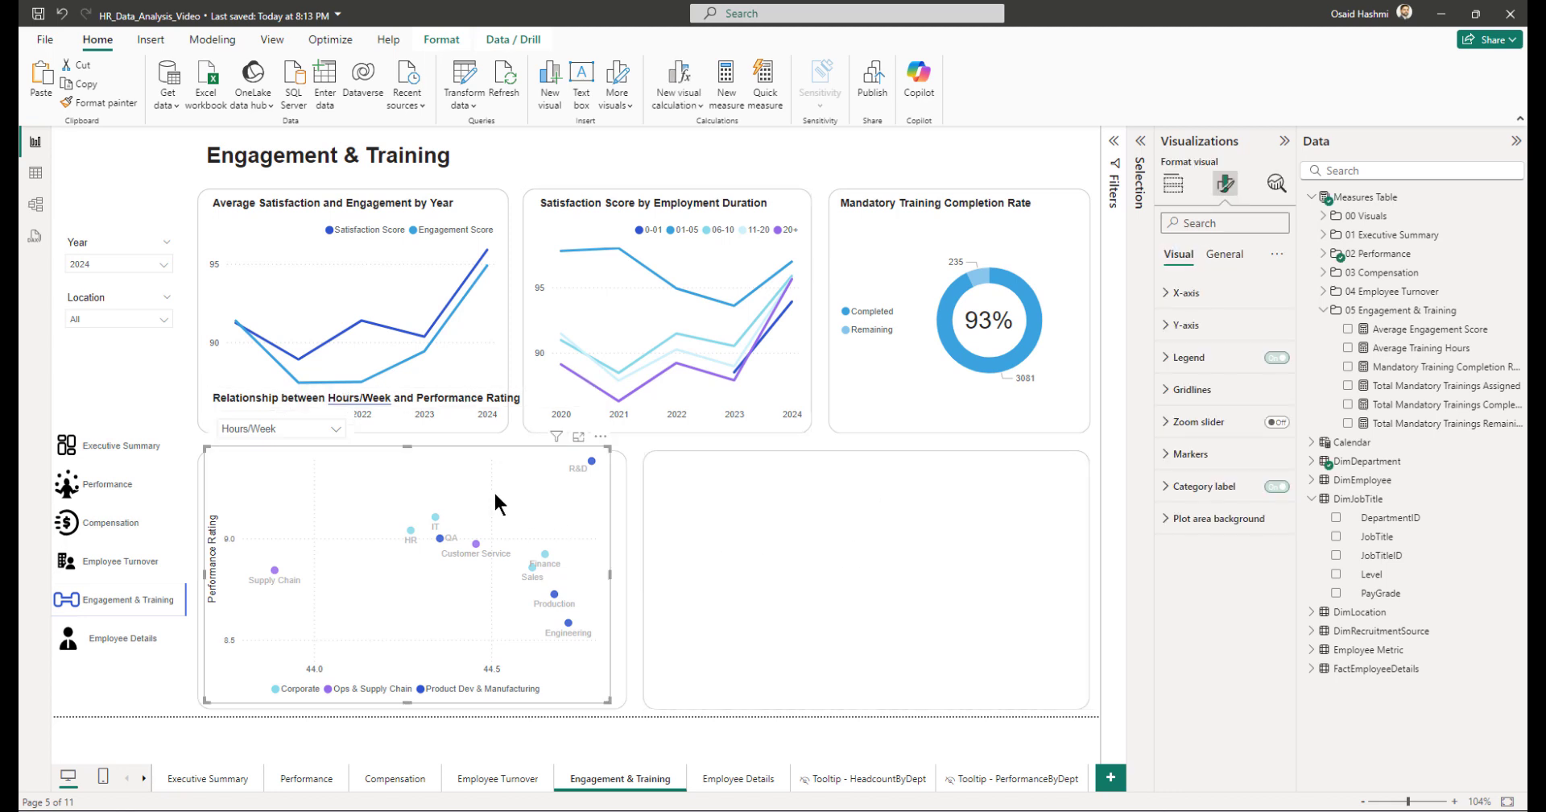
pyautogui.moveTo(493, 503); pyautogui.dragTo(863, 493)
pyautogui.click(274, 419)
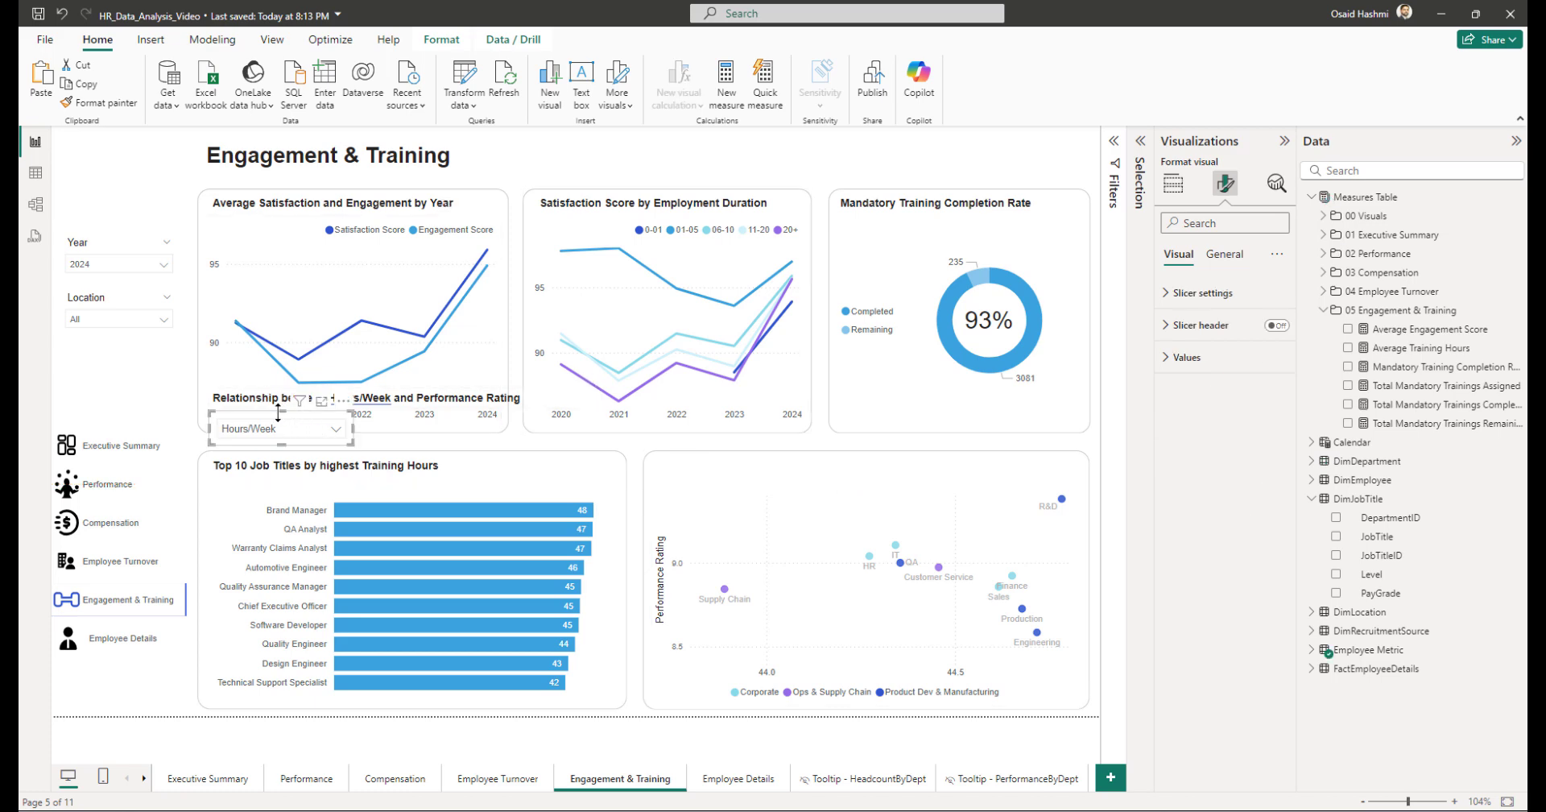
pyautogui.moveTo(269, 412); pyautogui.dragTo(723, 472)
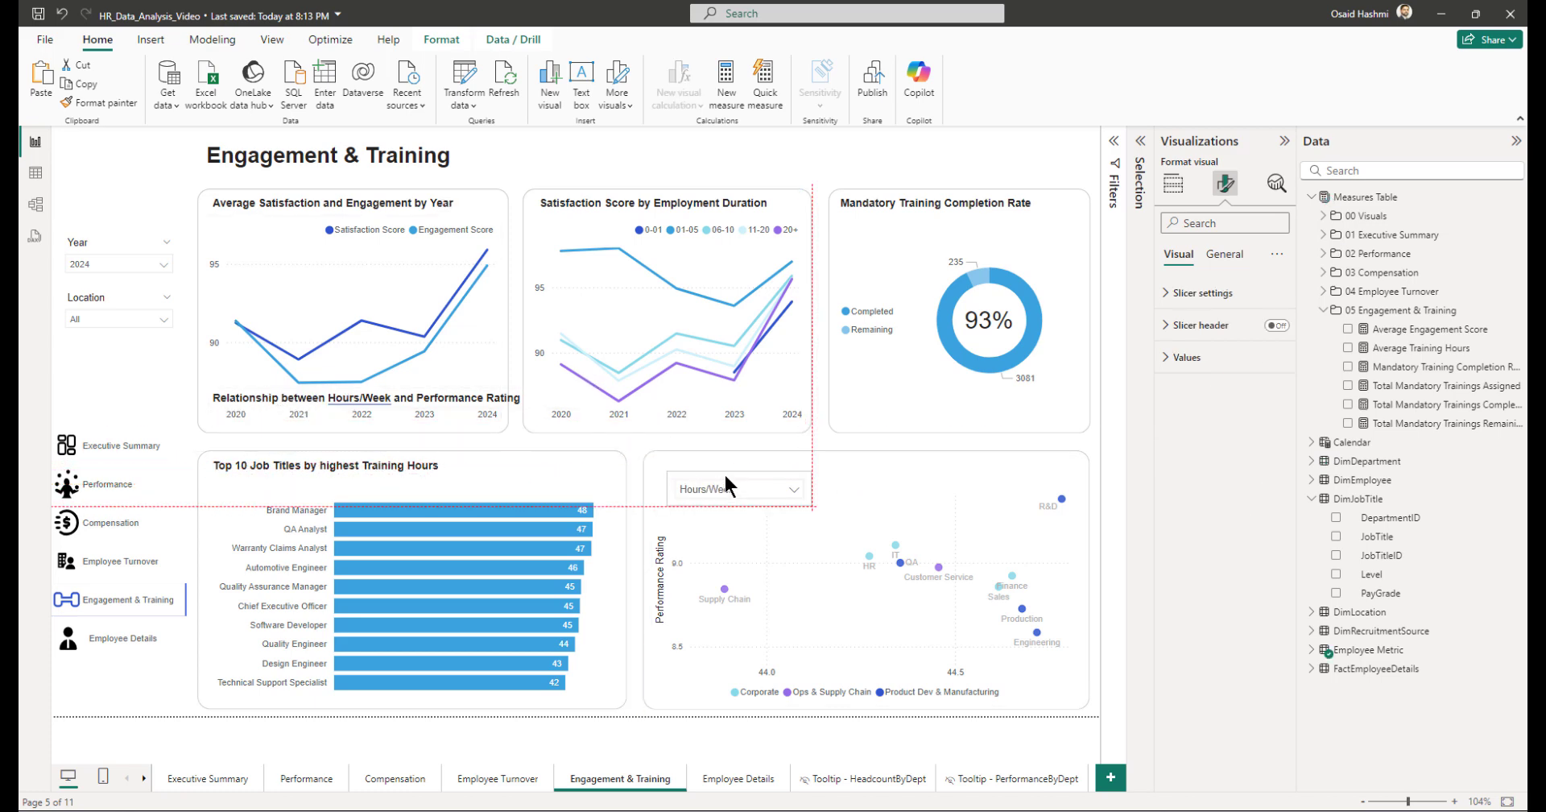
# Step: Shorten the scatter chart from its upper edge and arrange the metric slicer and the relationship title text box above it
pyautogui.click(717, 538)
pyautogui.moveTo(866, 465); pyautogui.dragTo(865, 500)
pyautogui.moveTo(725, 483); pyautogui.dragTo(705, 479)
pyautogui.click(784, 558)
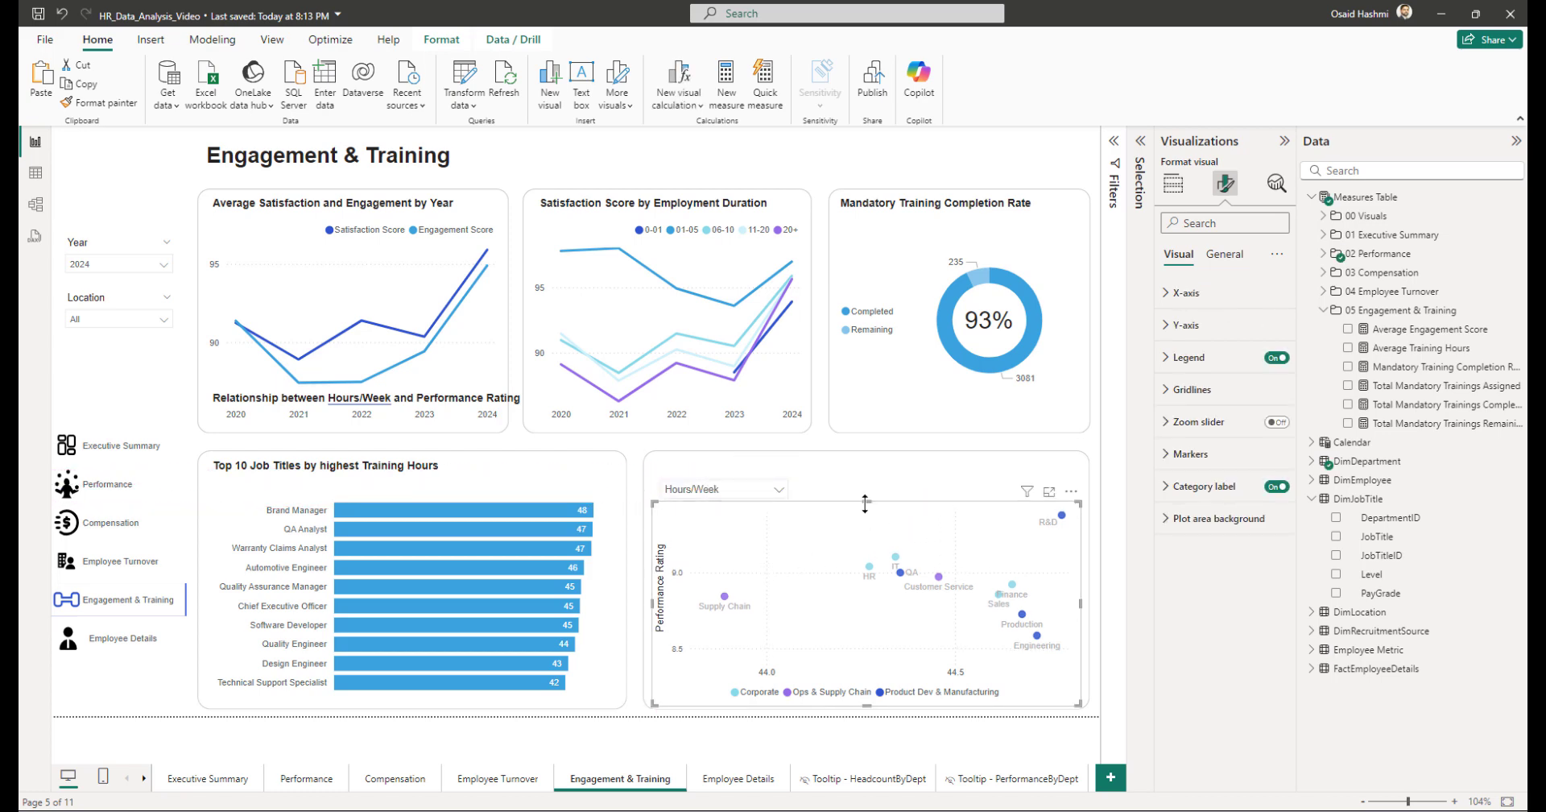
pyautogui.moveTo(866, 502); pyautogui.dragTo(867, 514)
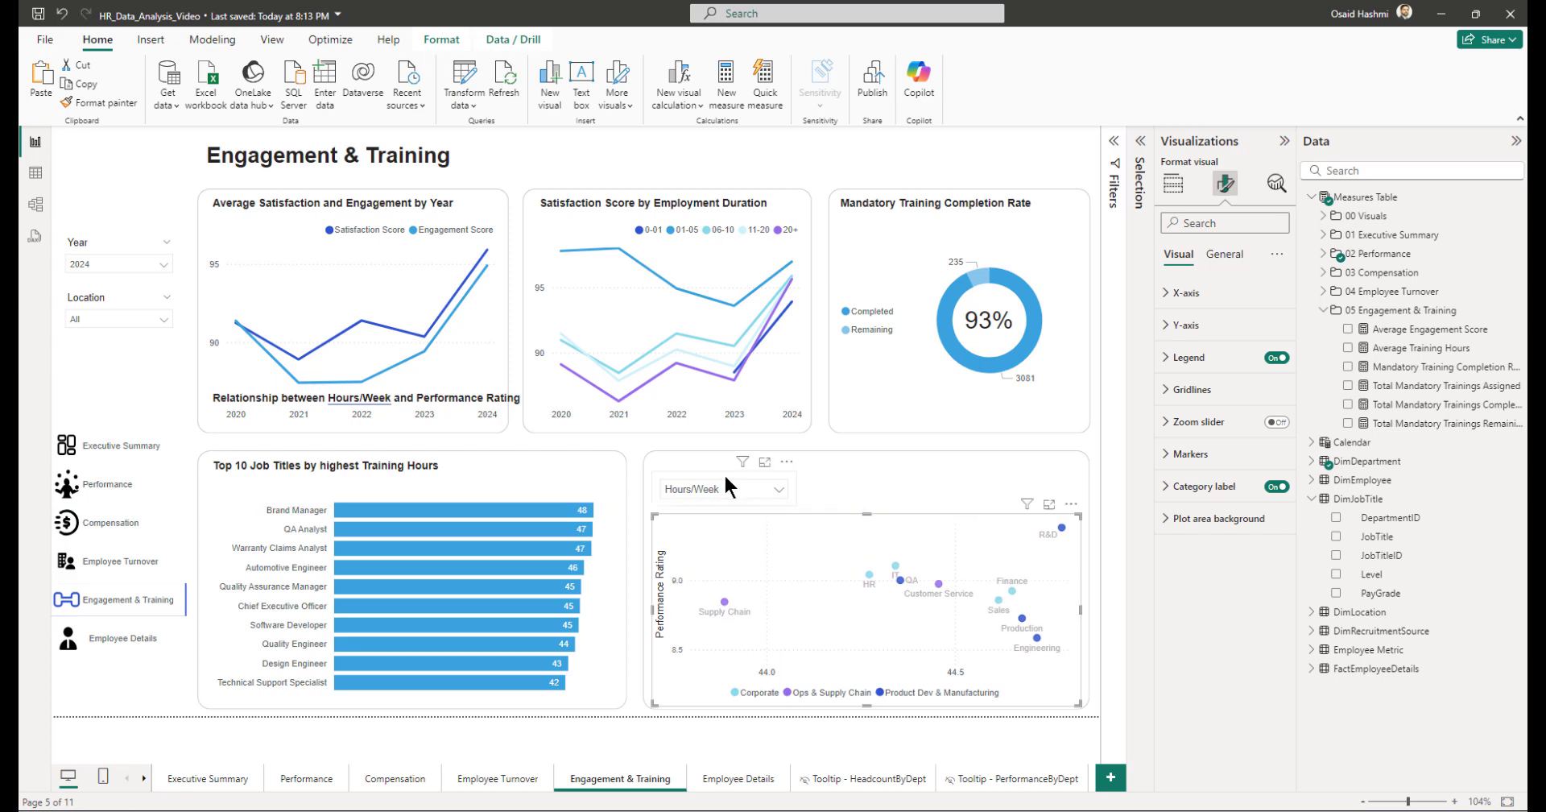
pyautogui.moveTo(723, 480); pyautogui.dragTo(723, 487)
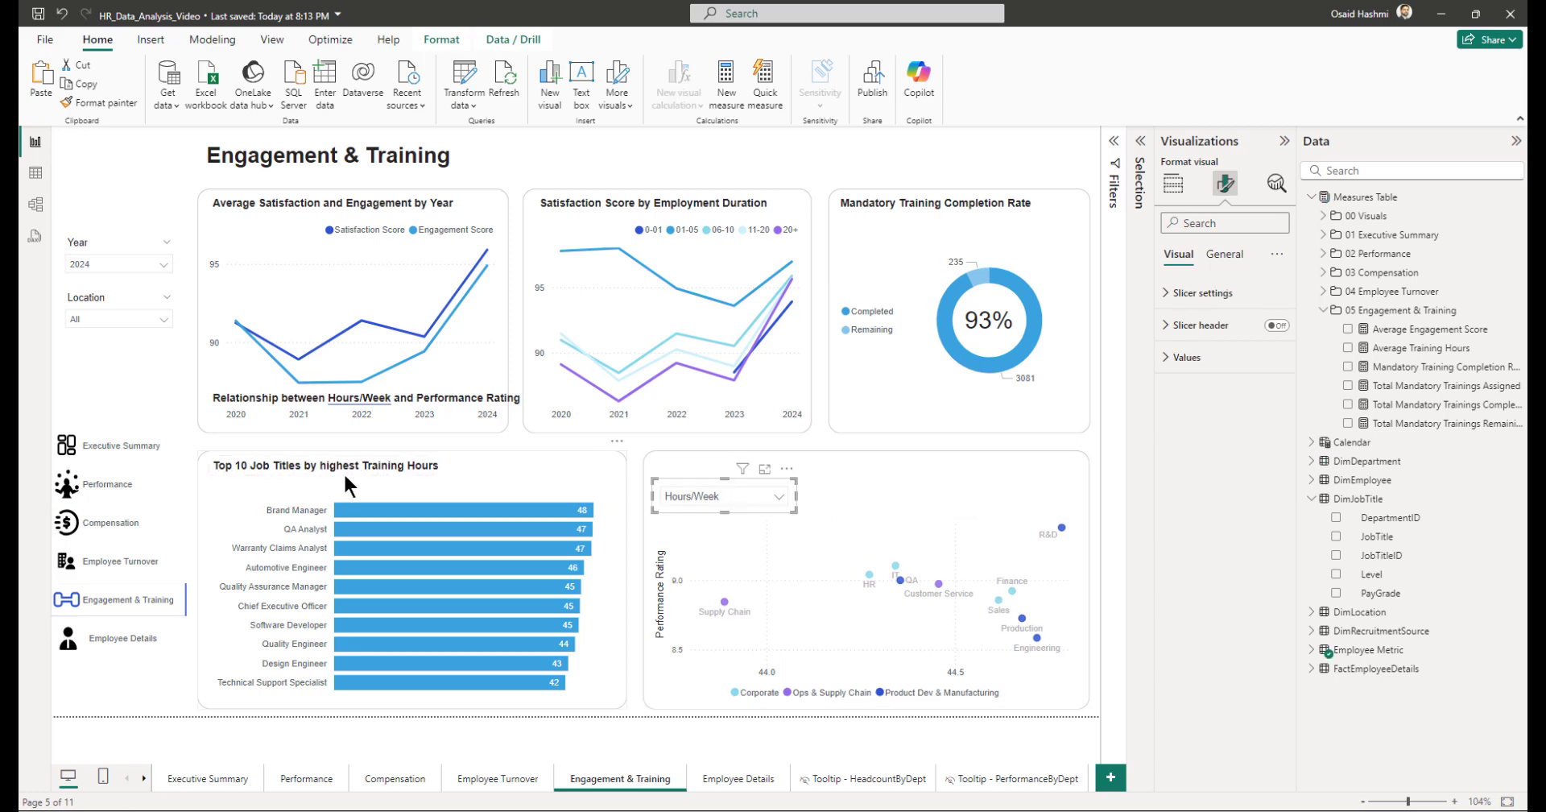
pyautogui.click(278, 398)
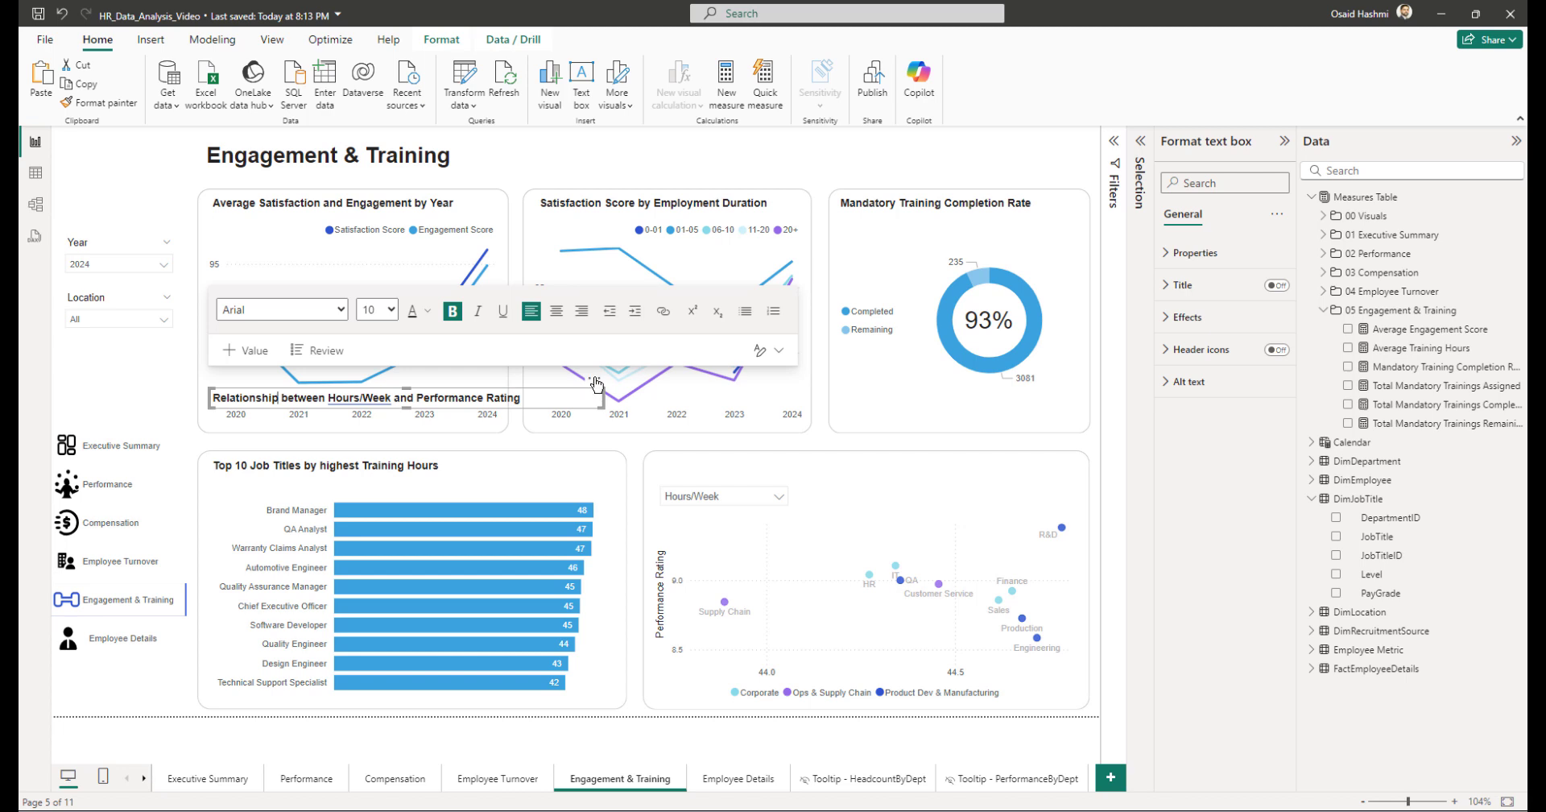
pyautogui.moveTo(596, 384); pyautogui.dragTo(1080, 466)
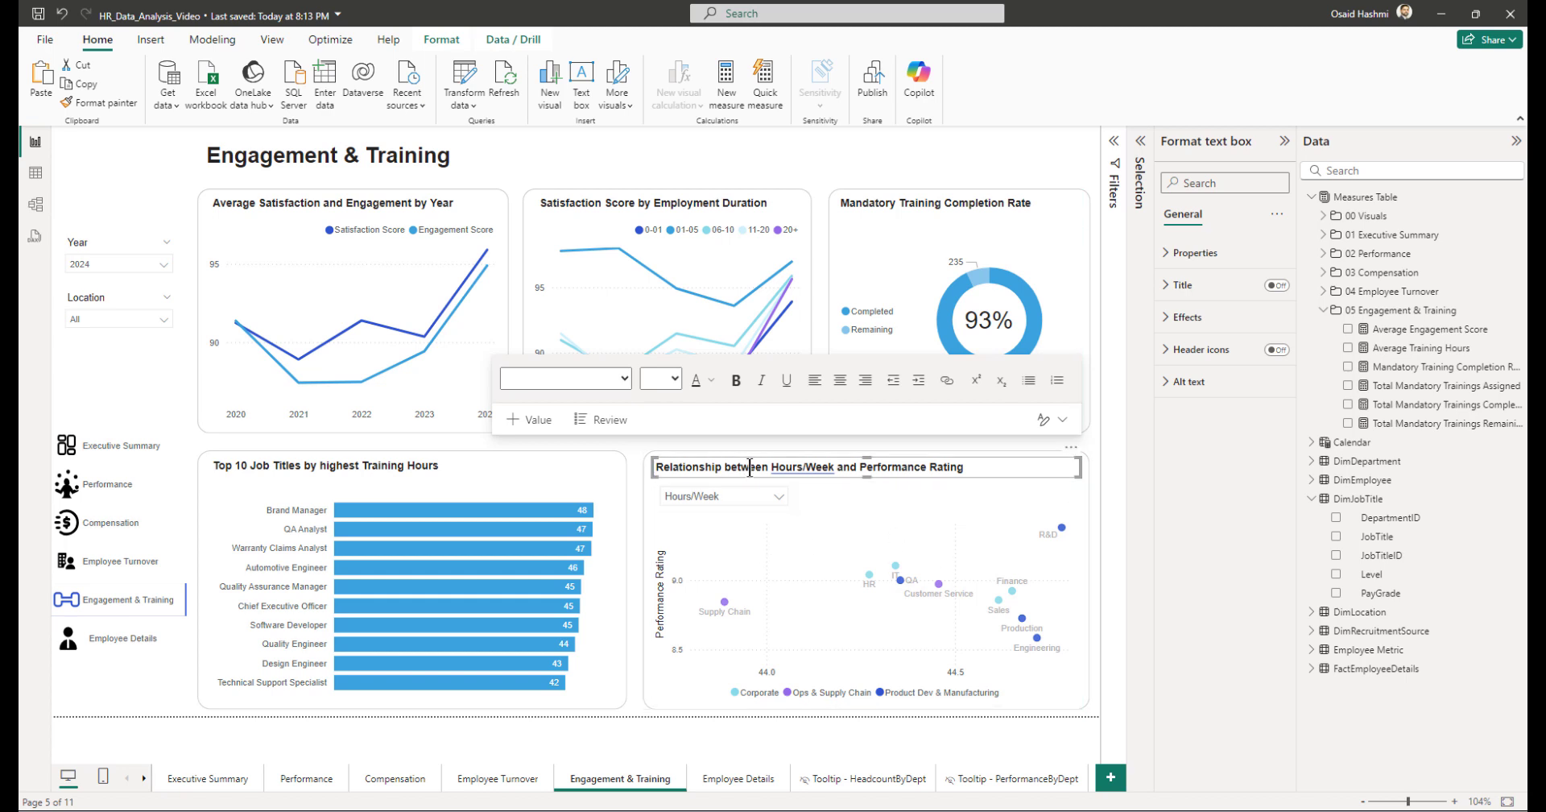
# Step: Filter the metric slicer's Name field to only Satisfaction Score and Engagement Score
pyautogui.click(741, 493)
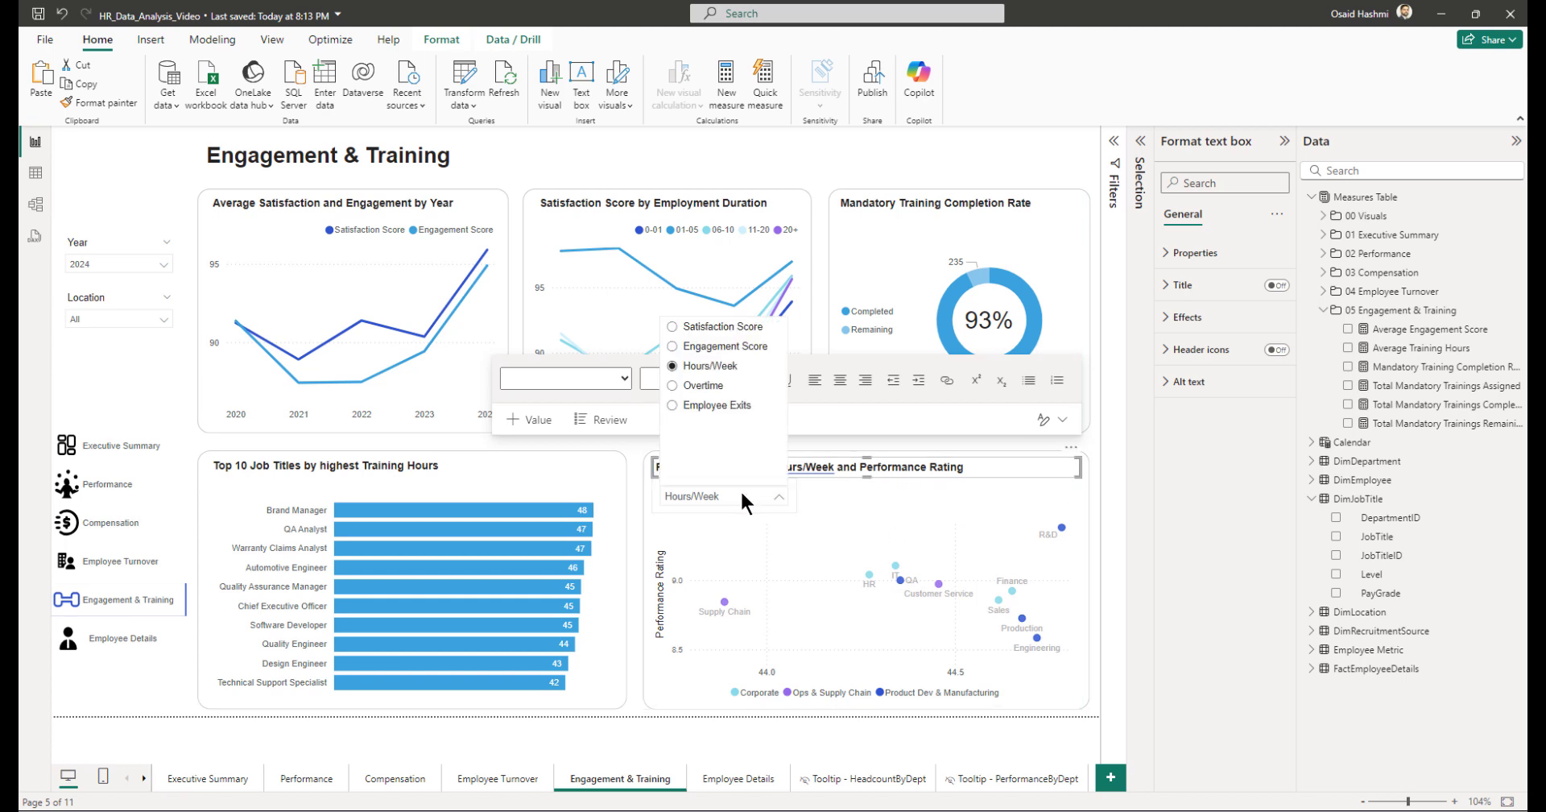
pyautogui.click(1085, 491)
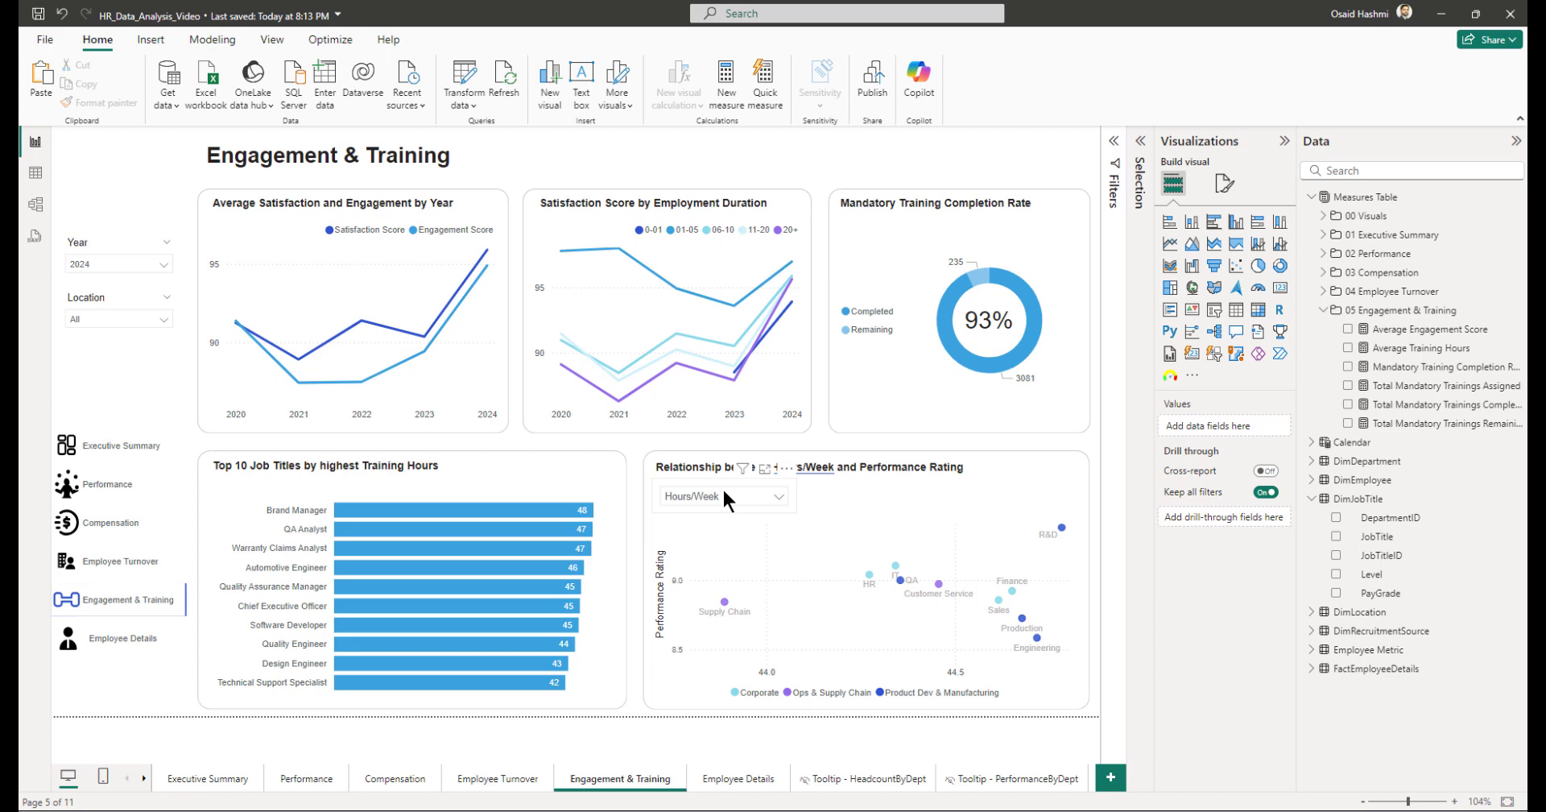
pyautogui.click(722, 494)
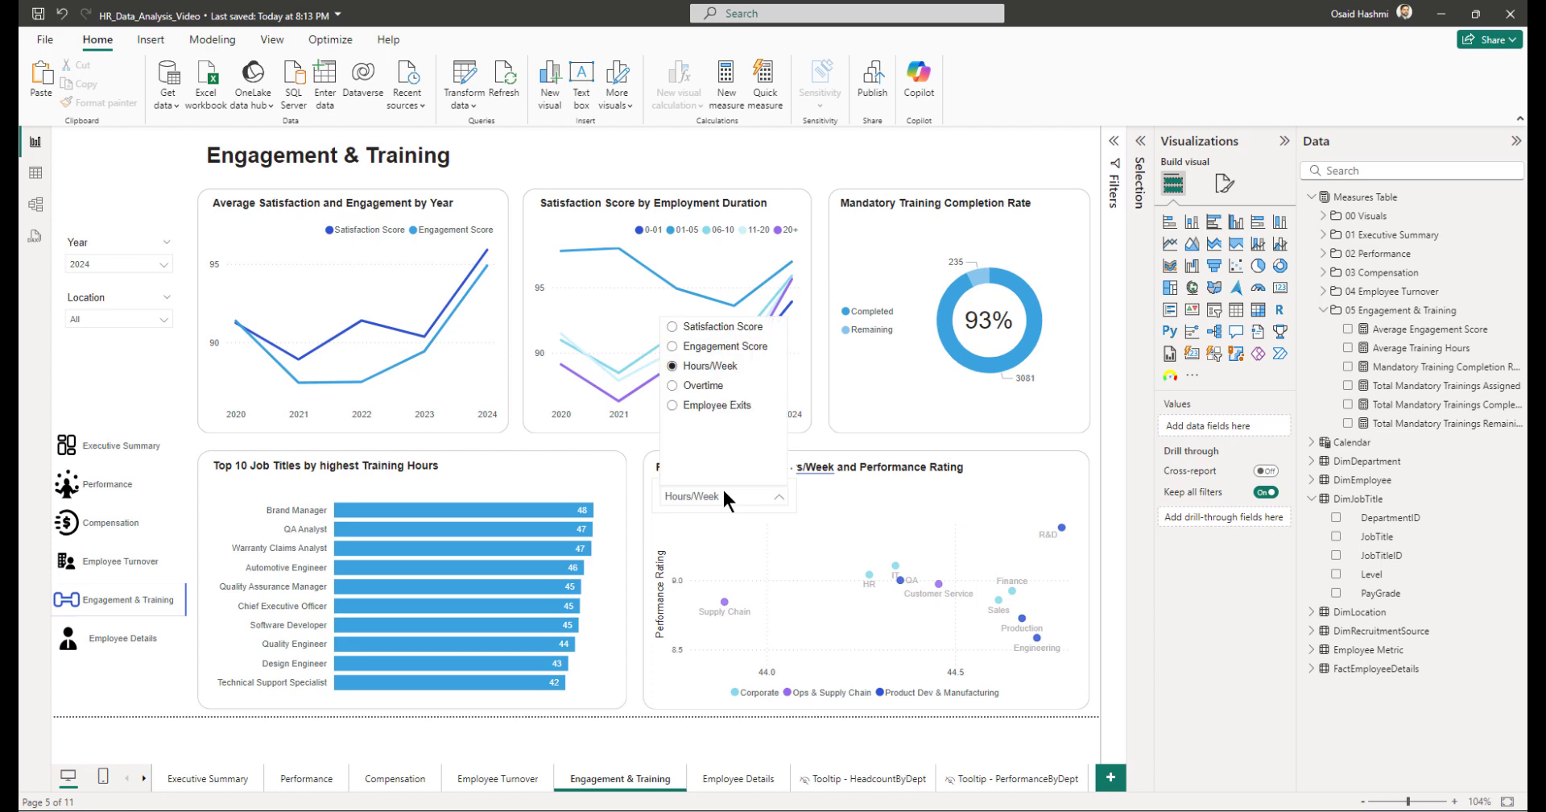
pyautogui.click(788, 498)
pyautogui.click(789, 493)
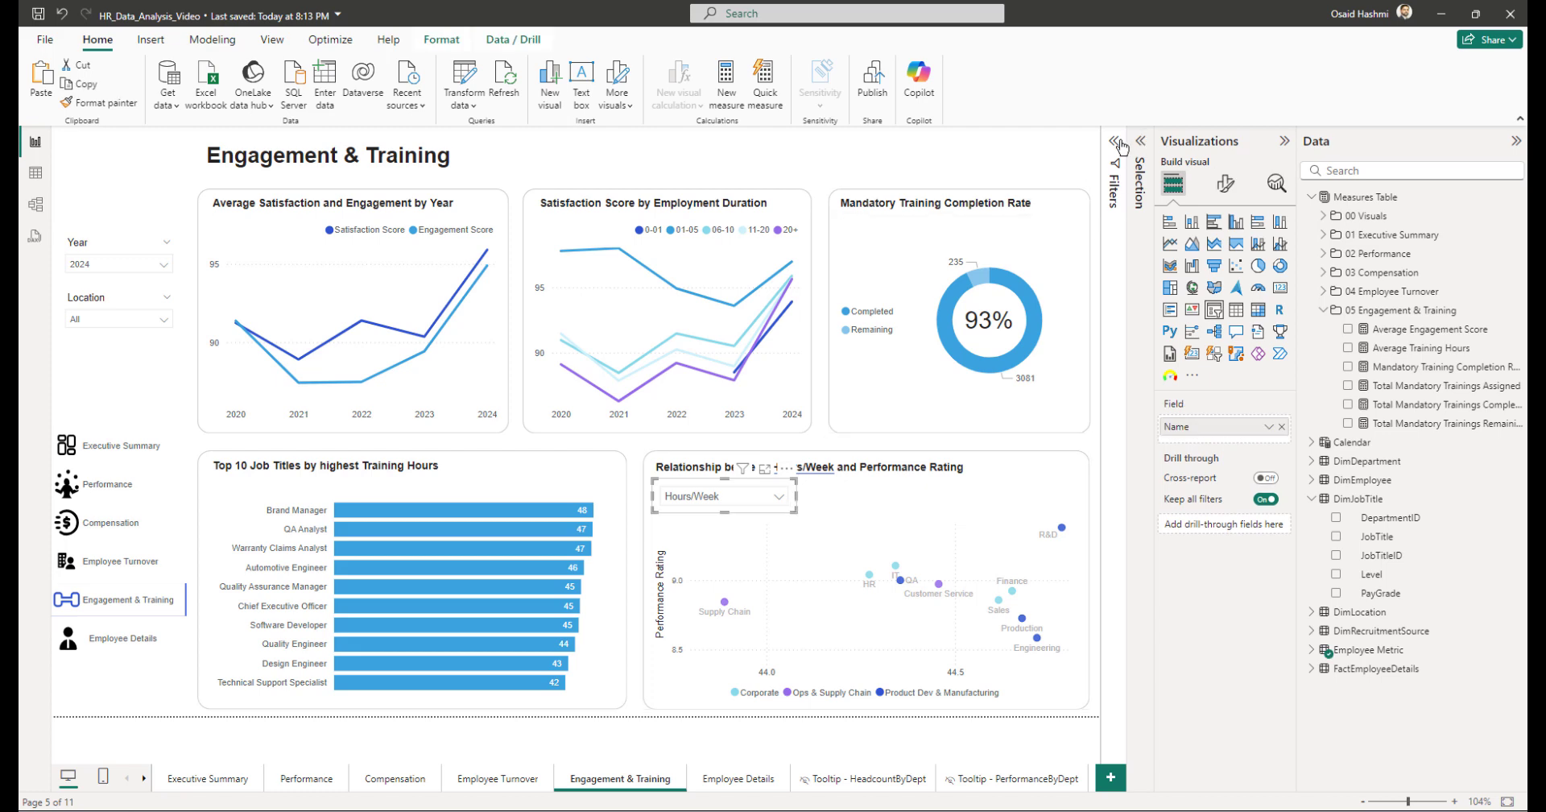
pyautogui.click(1115, 182)
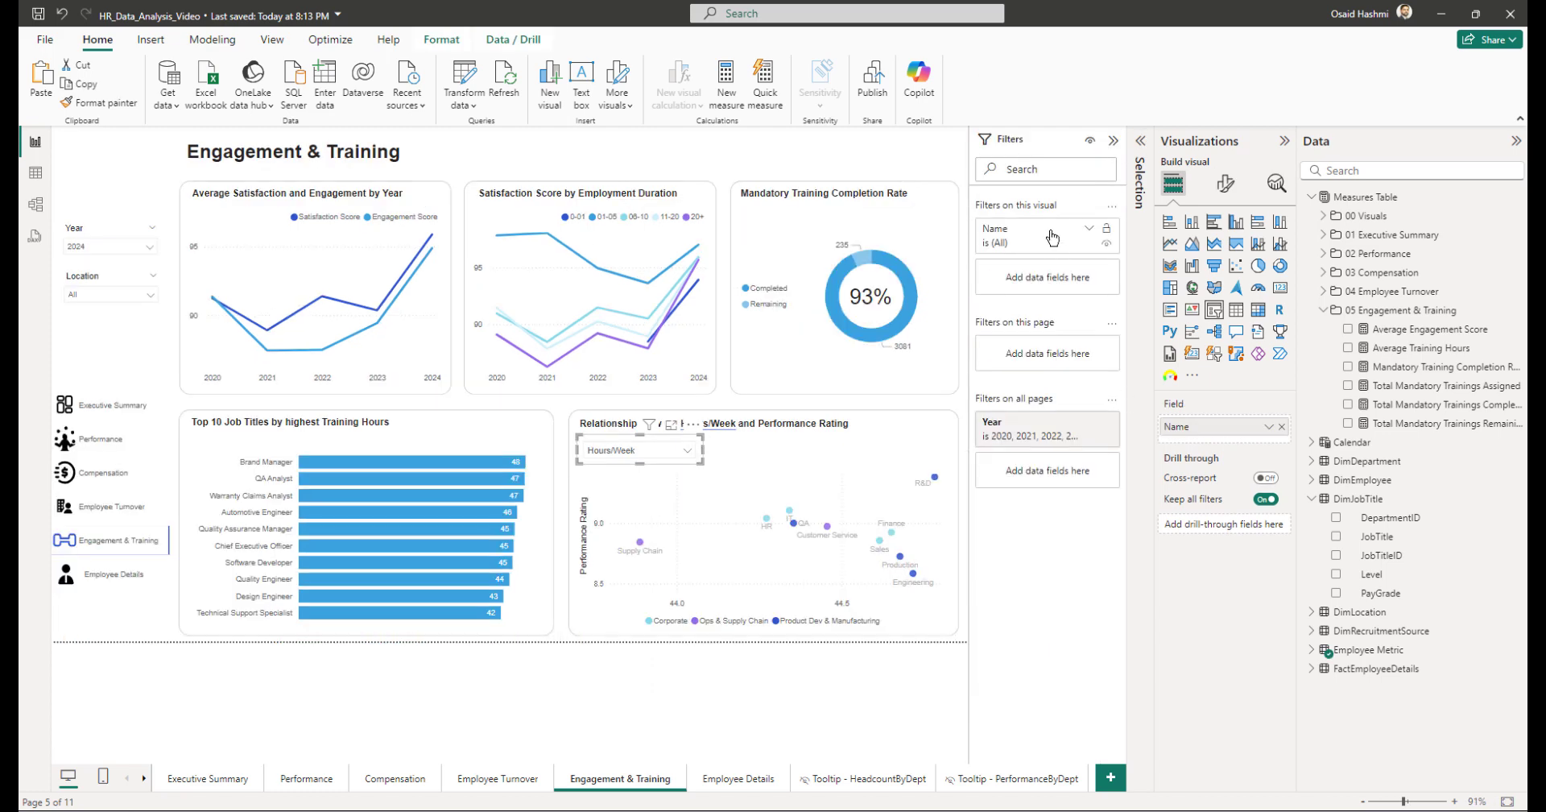
pyautogui.click(1053, 238)
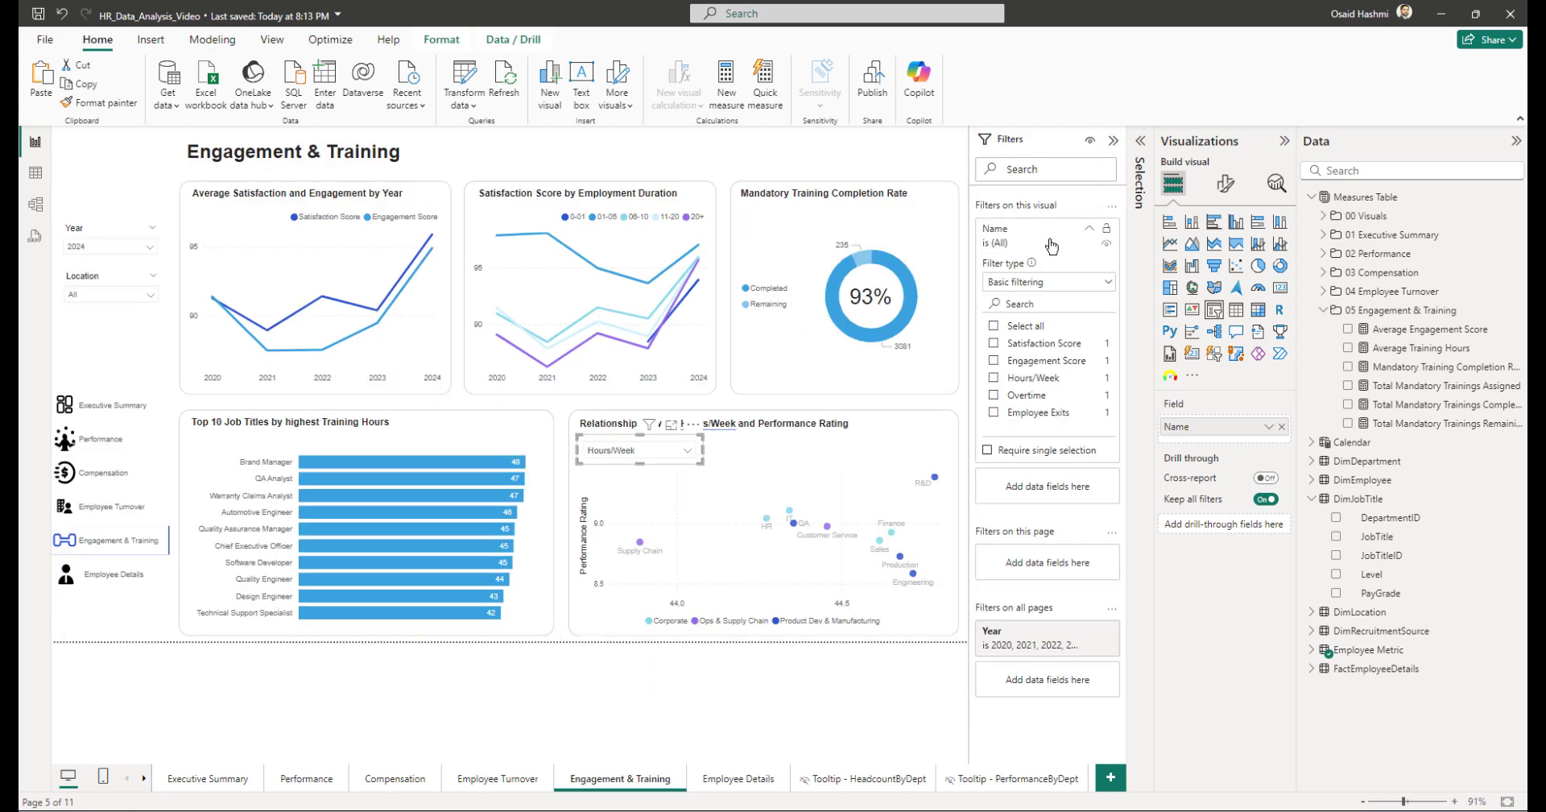
pyautogui.click(994, 343)
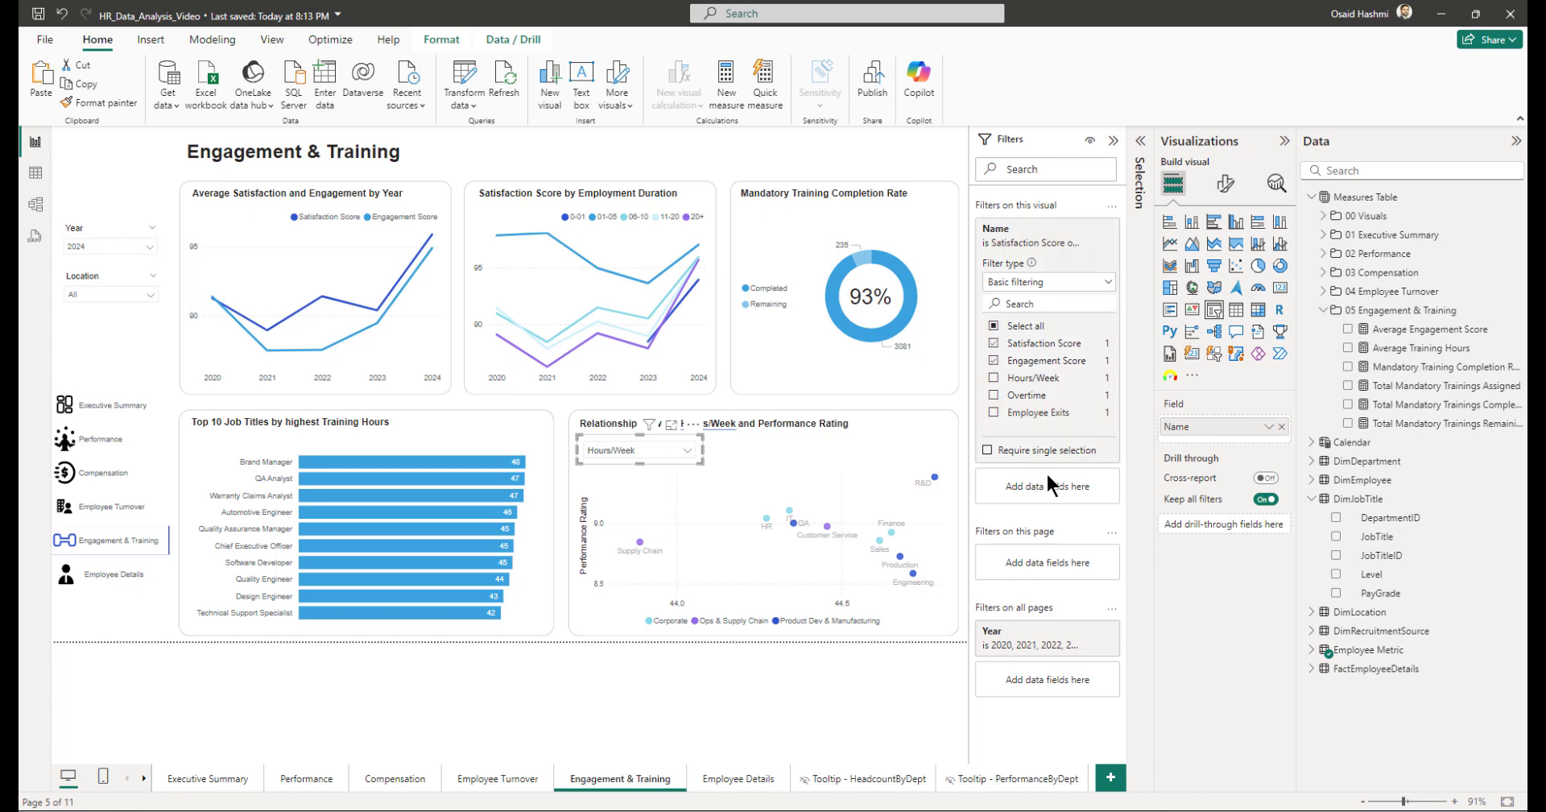
# Step: Select Satisfaction Score in the scatter chart's metric slicer
pyautogui.click(642, 444)
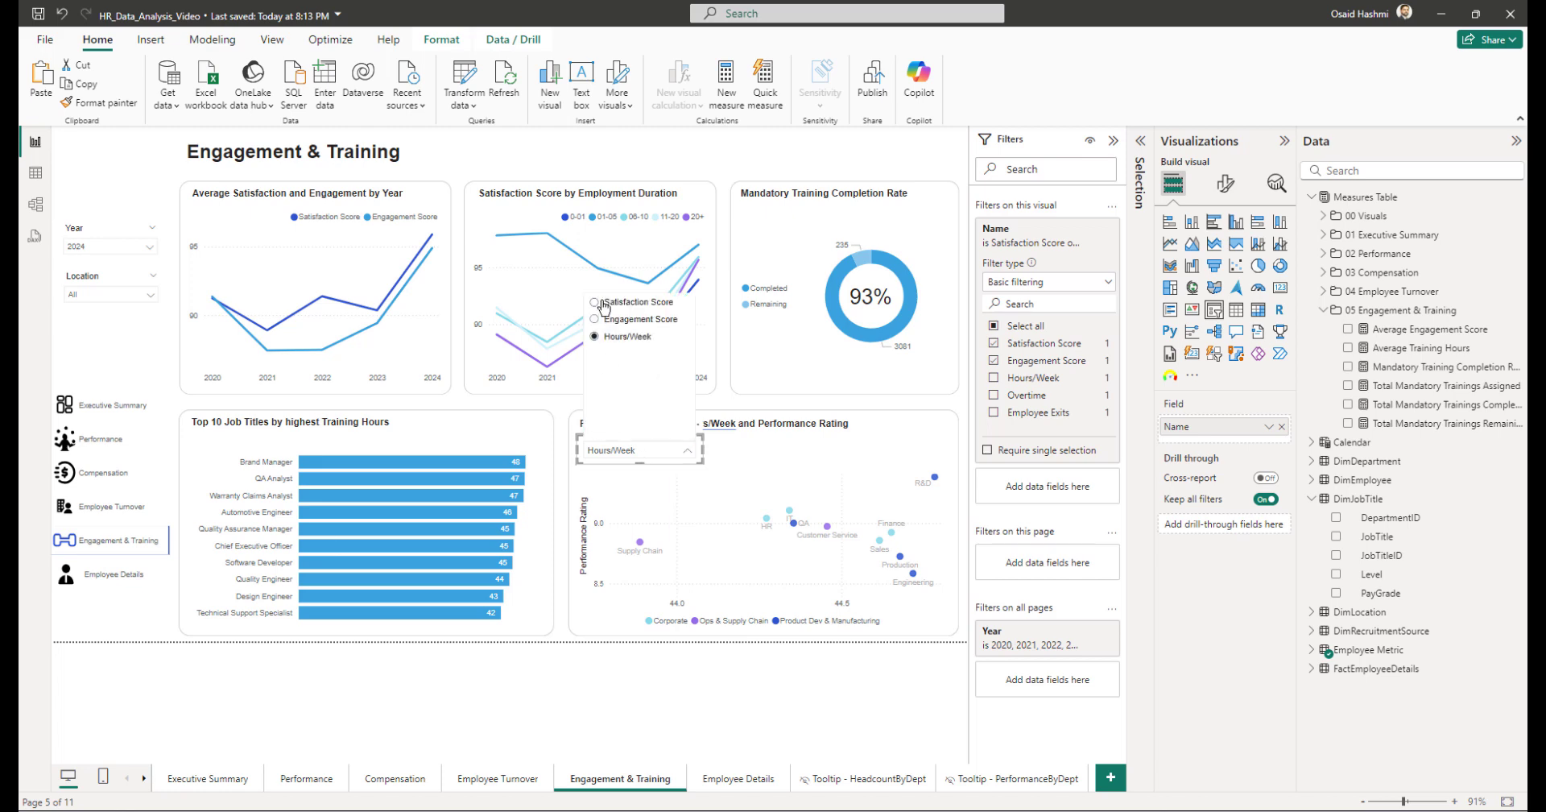
pyautogui.click(604, 303)
pyautogui.click(634, 456)
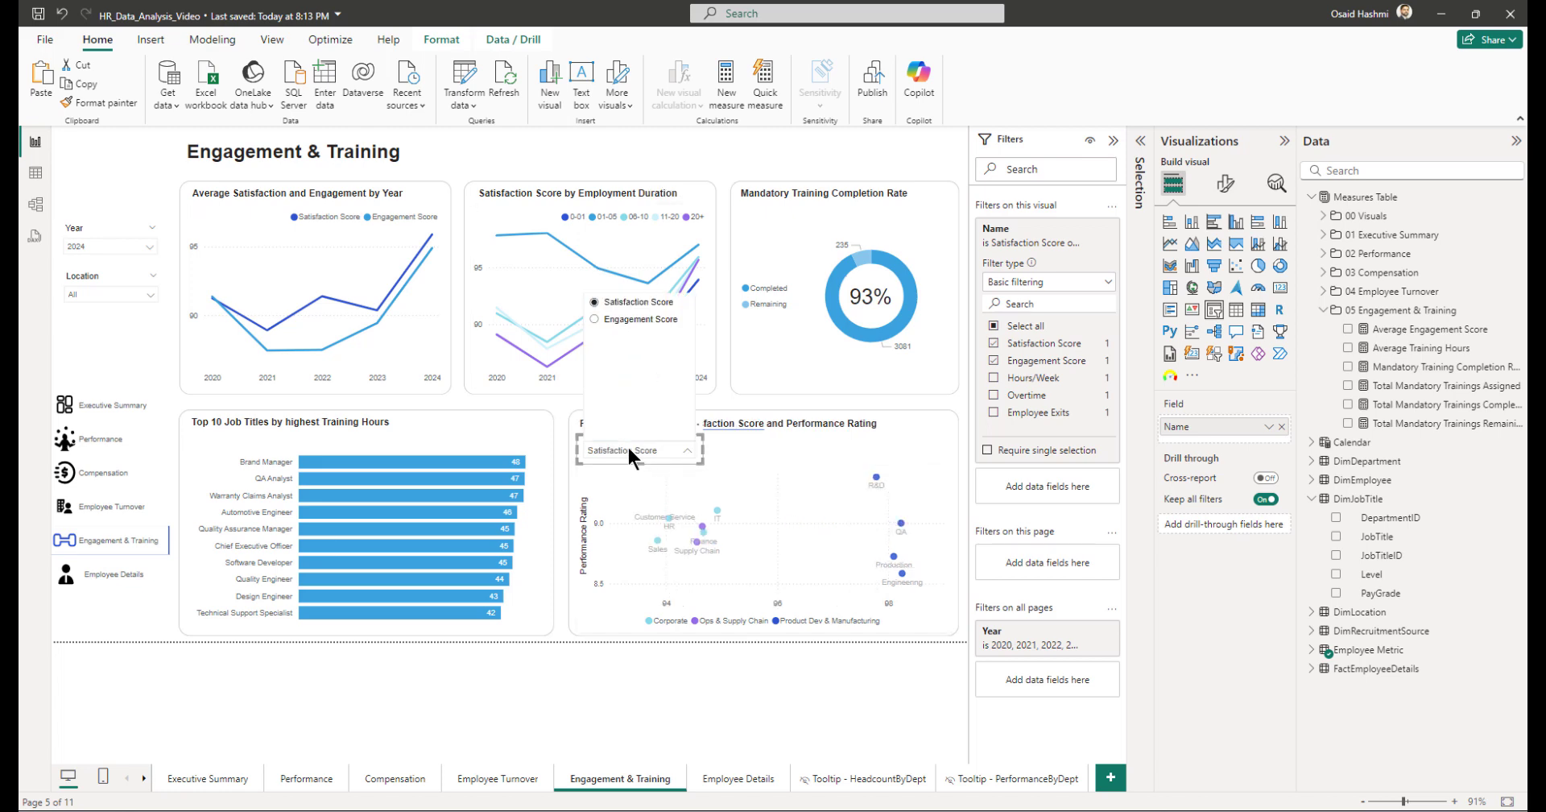
# Step: Collapse the Filters and Visualizations panes and place the text cursor in the scatter chart's title text box
pyautogui.click(1141, 143)
pyautogui.click(1142, 143)
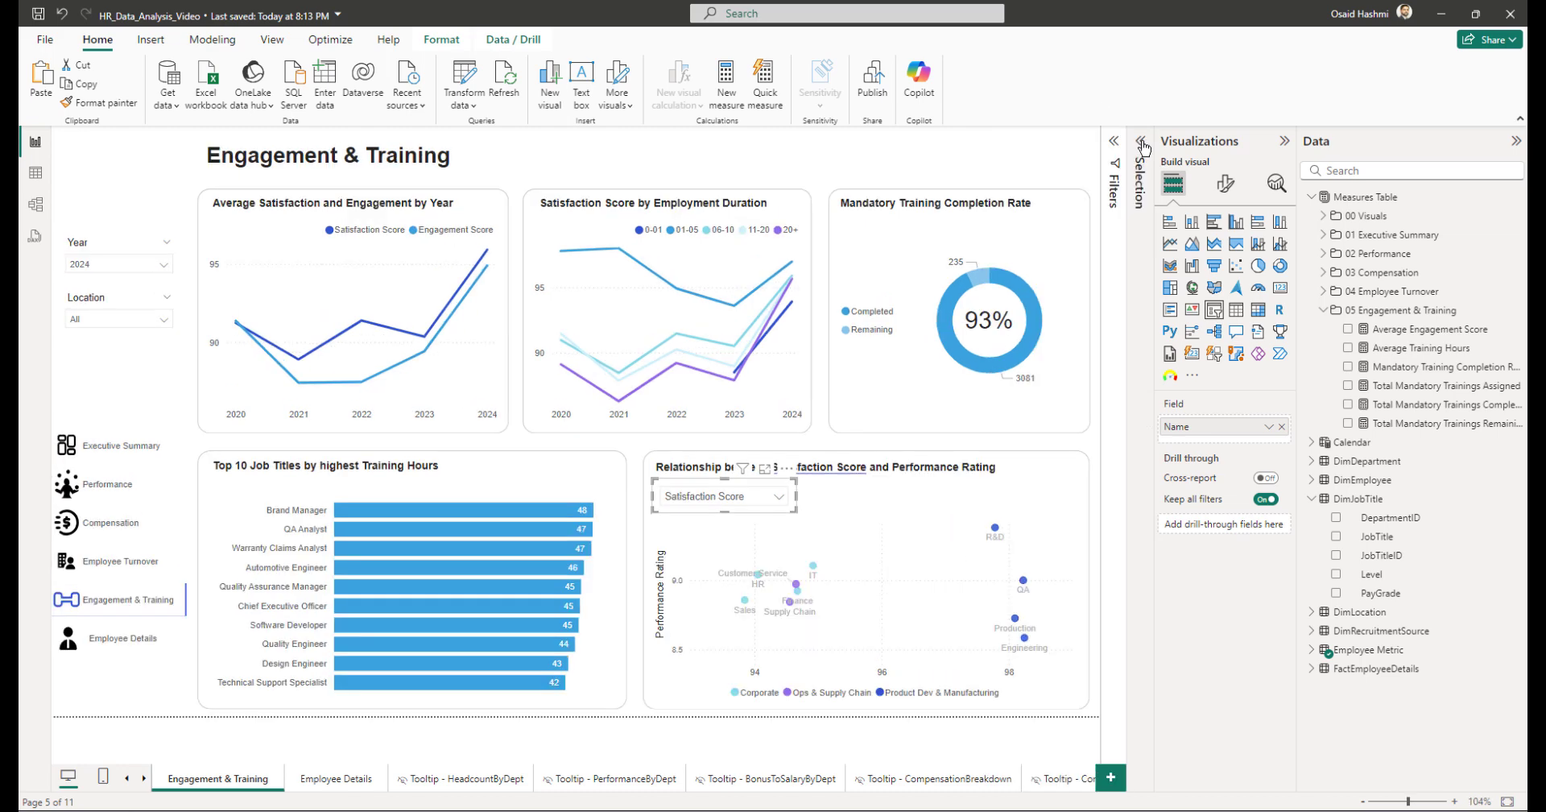
pyautogui.click(1286, 142)
pyautogui.click(1087, 491)
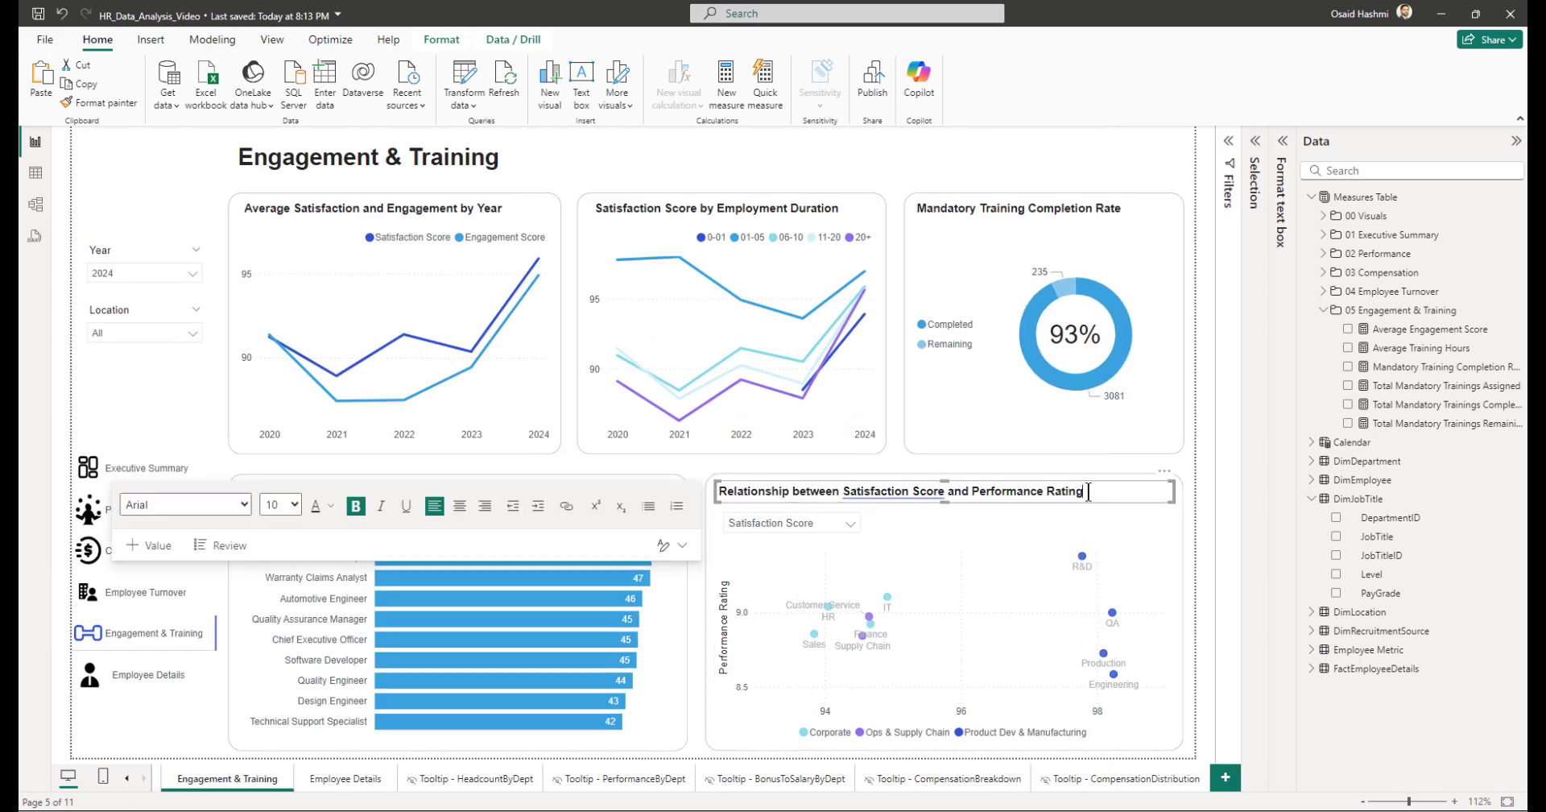
# Step: Reword the scatter chart's title to "Training Hours of Job Titles vs" followed by the existing dynamic metric value
pyautogui.press('BackSpace')
pyautogui.press('BackSpace')
pyautogui.press('BackSpace')
pyautogui.press('BackSpace')
pyautogui.press('BackSpace')
pyautogui.press('BackSpace')
pyautogui.press('BackSpace')
pyautogui.press('BackSpace')
pyautogui.press('BackSpace')
pyautogui.press('BackSpace')
pyautogui.press('BackSpace')
pyautogui.press('BackSpace')
pyautogui.press('BackSpace')
pyautogui.press('BackSpace')
pyautogui.press('BackSpace')
pyautogui.press('BackSpace')
pyautogui.press('BackSpace')
pyautogui.press('BackSpace')
pyautogui.press('BackSpace')
pyautogui.press('BackSpace')
pyautogui.press('BackSpace')
pyautogui.press('BackSpace')
pyautogui.press('BackSpace')
pyautogui.press('BackSpace')
pyautogui.press('BackSpace')
pyautogui.press('BackSpace')
pyautogui.press('BackSpace')
pyautogui.press('BackSpace')
pyautogui.press('BackSpace')
pyautogui.press('BackSpace')
pyautogui.press('BackSpace')
pyautogui.press('BackSpace')
pyautogui.press('BackSpace')
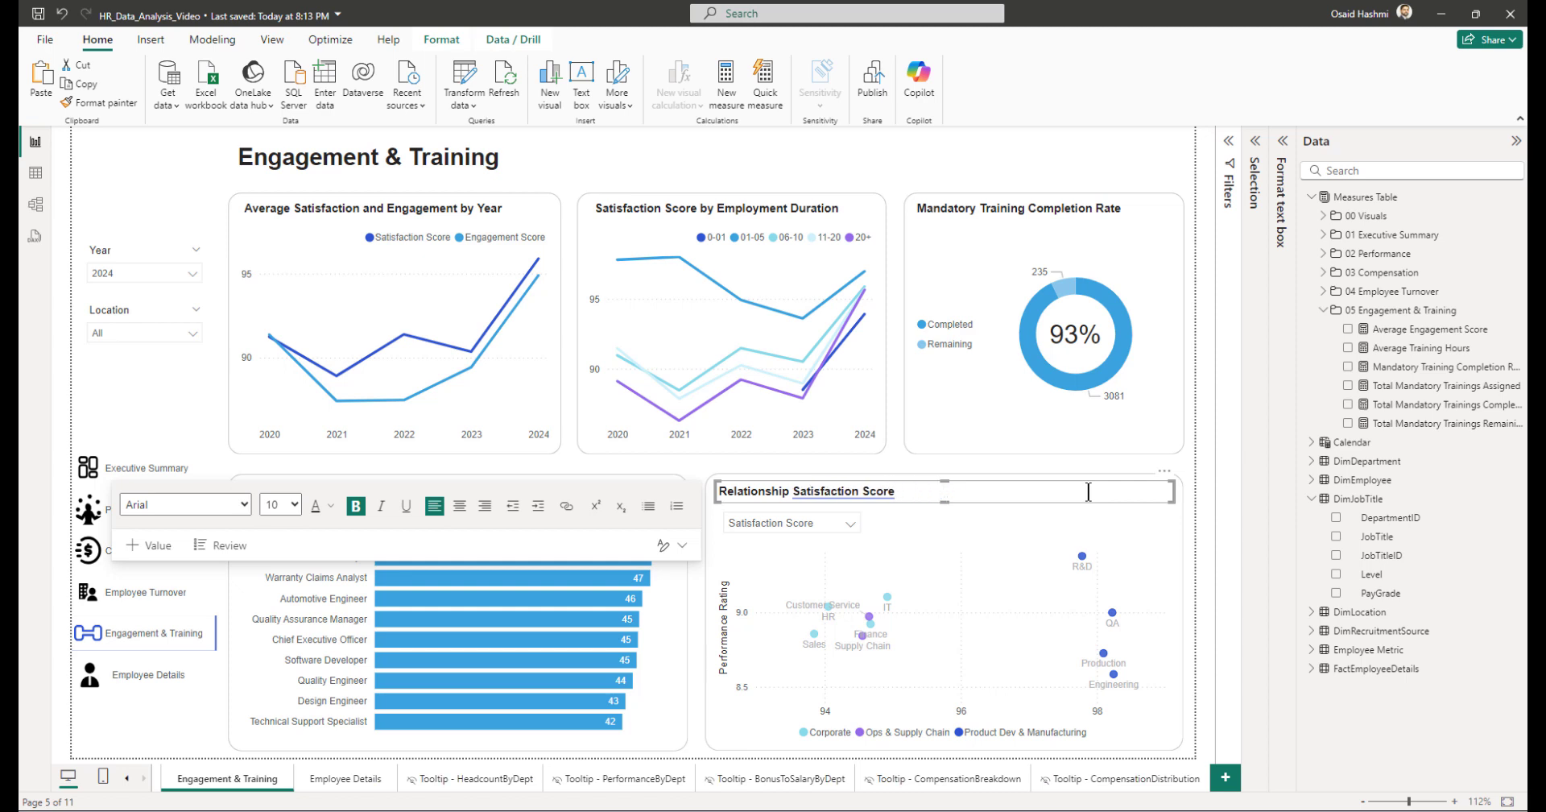
pyautogui.press('BackSpace')
pyautogui.press('BackSpace')
pyautogui.press('BackSpace')
pyautogui.press('BackSpace')
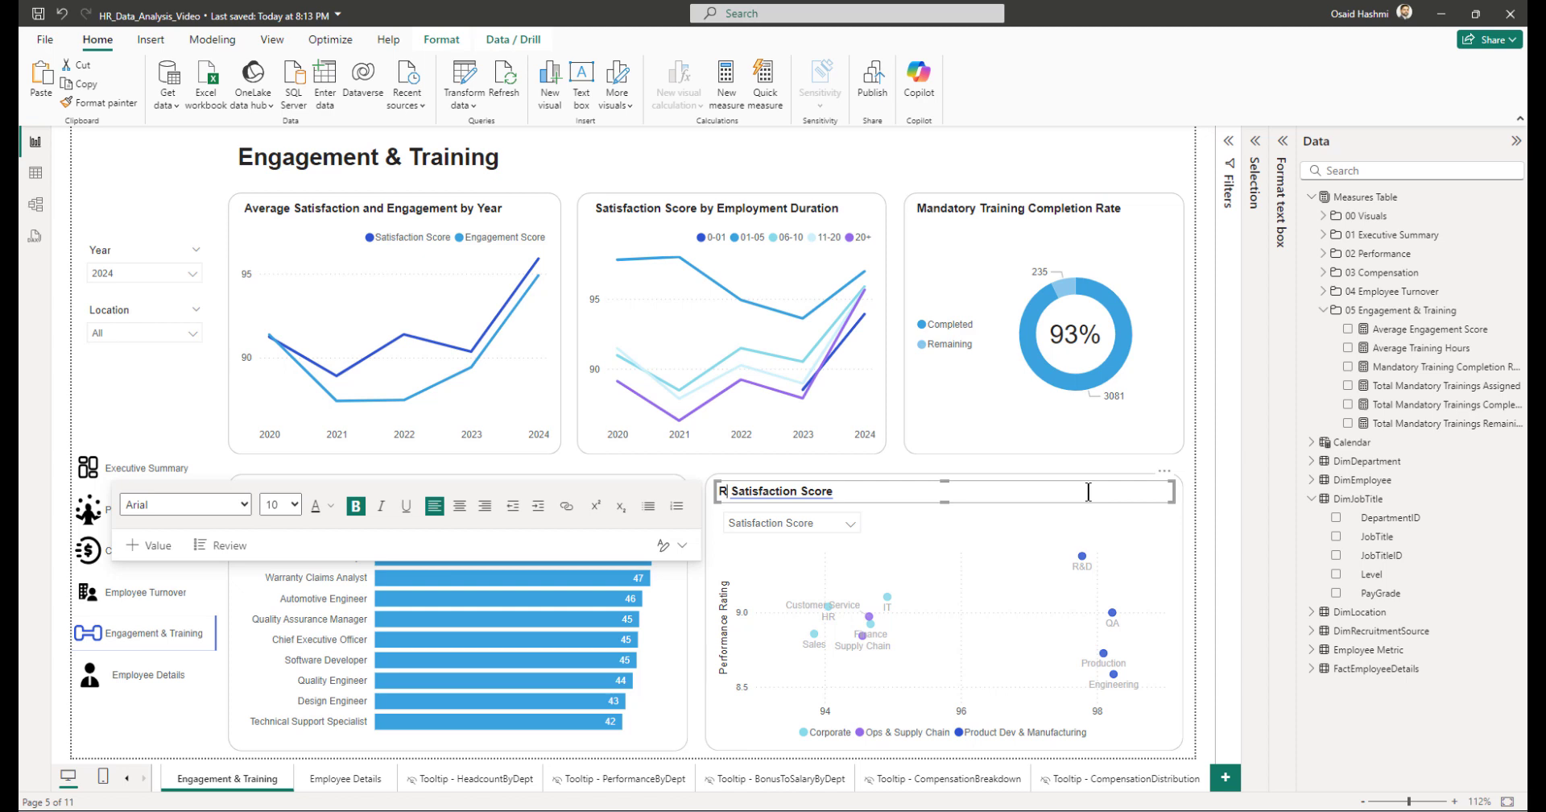
pyautogui.press('BackSpace')
pyautogui.write('Training H')
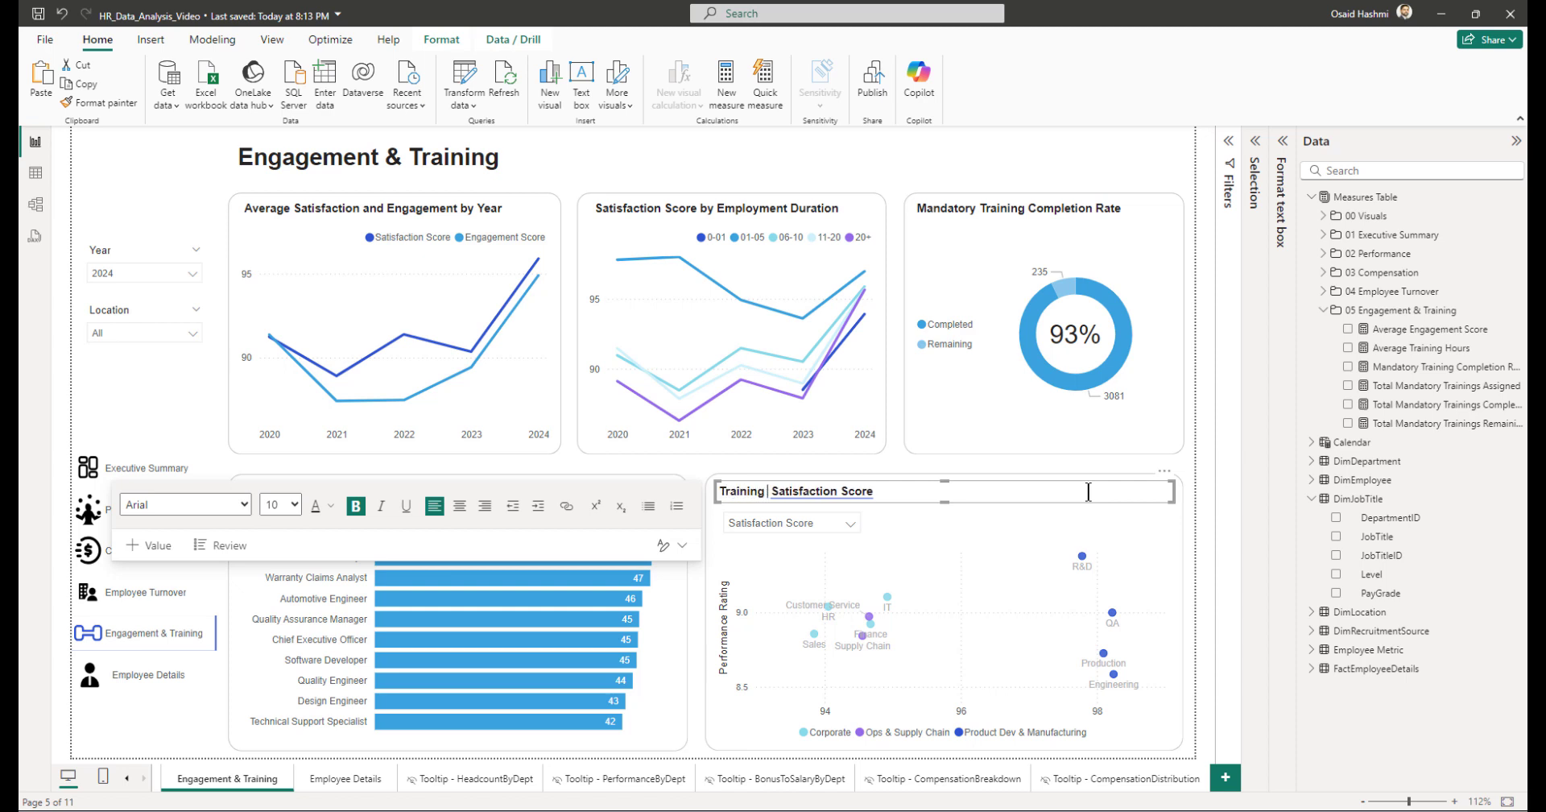
pyautogui.write('ours of Job')
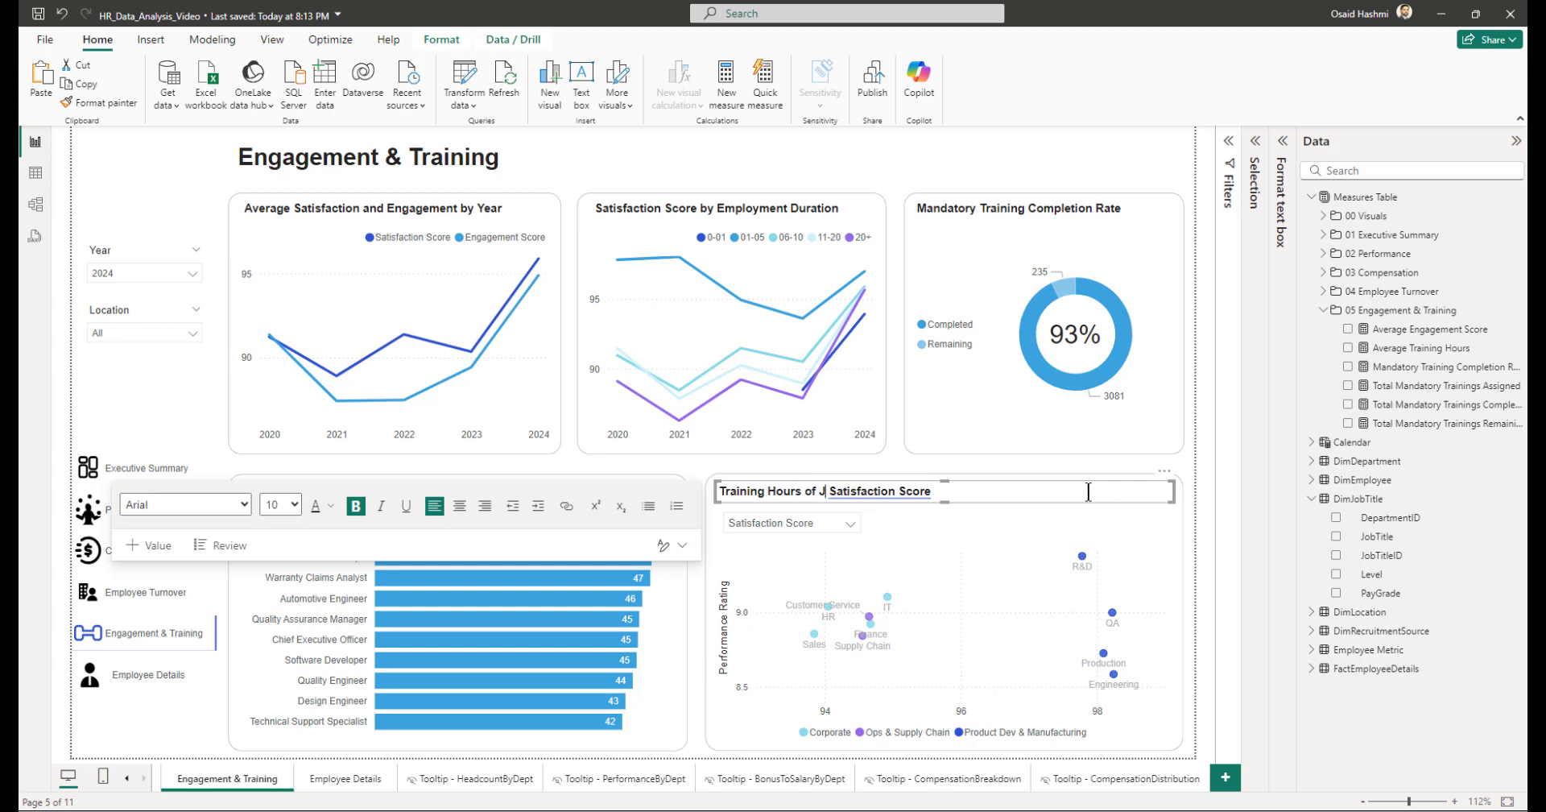
pyautogui.write(' Titles v')
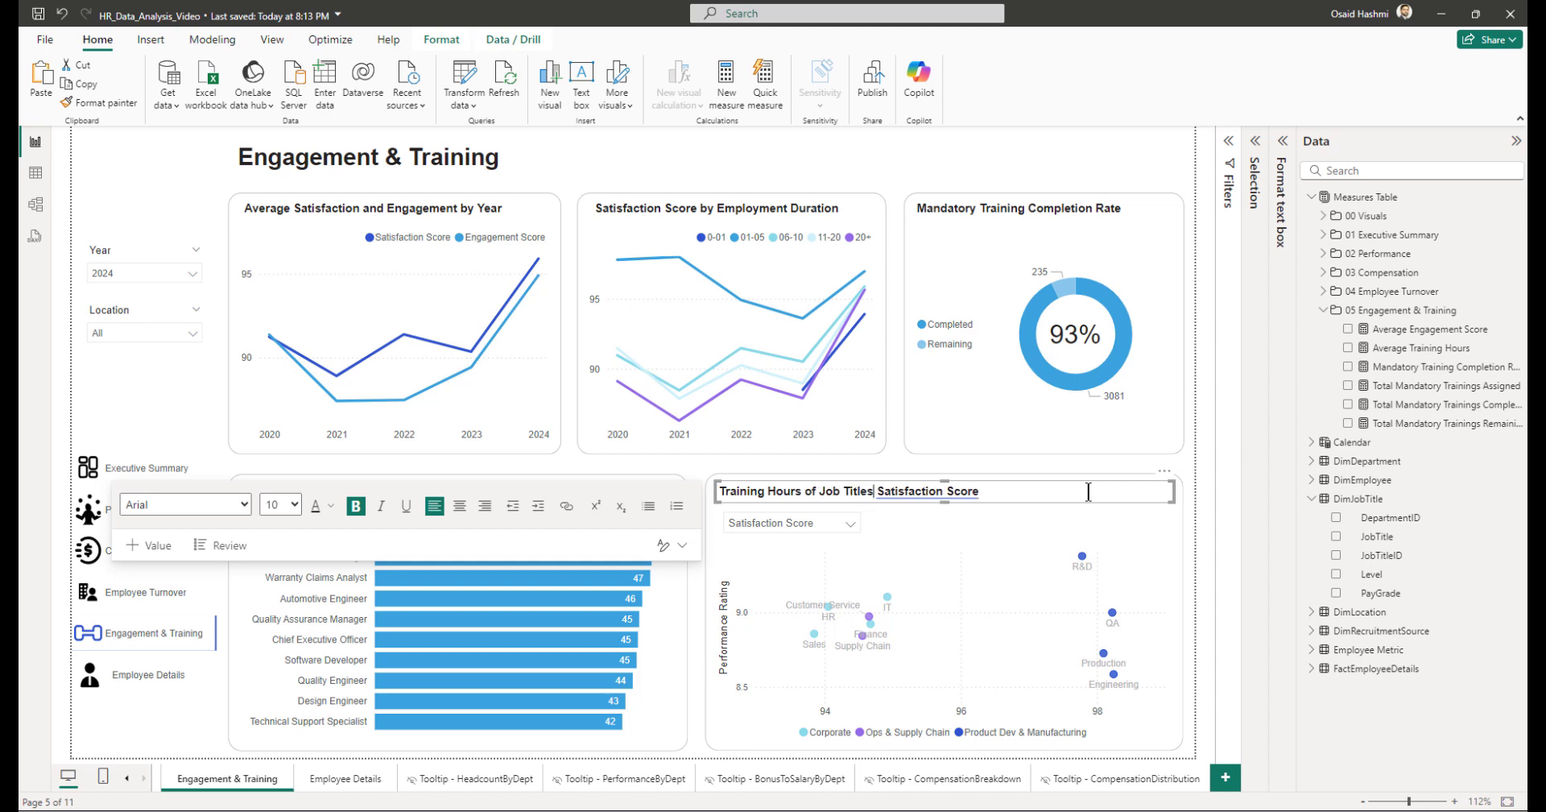
pyautogui.write('s')
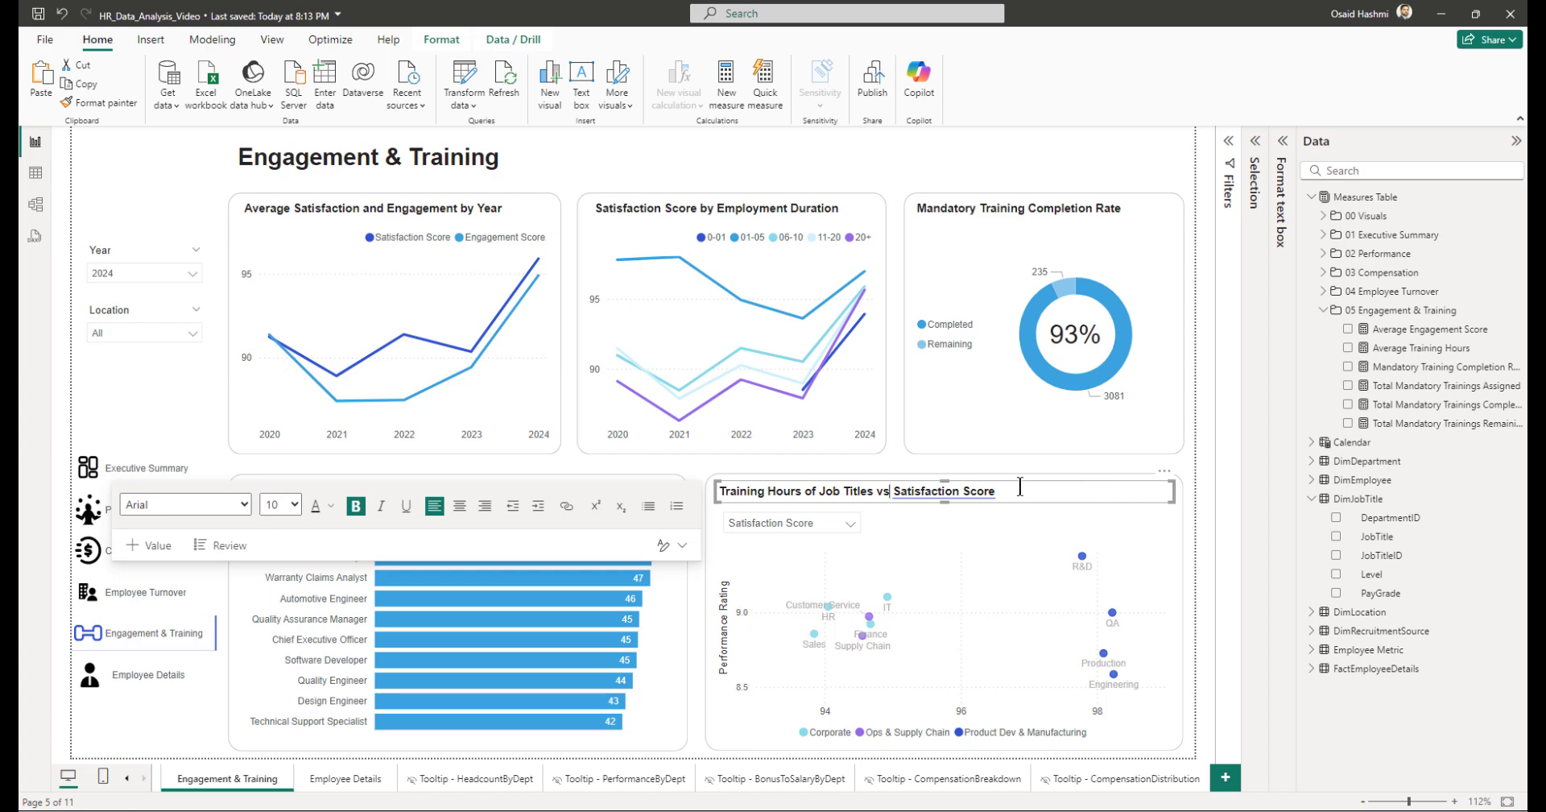
# Step: Switch the scatter chart's metric slicer to Engagement Score
pyautogui.click(787, 522)
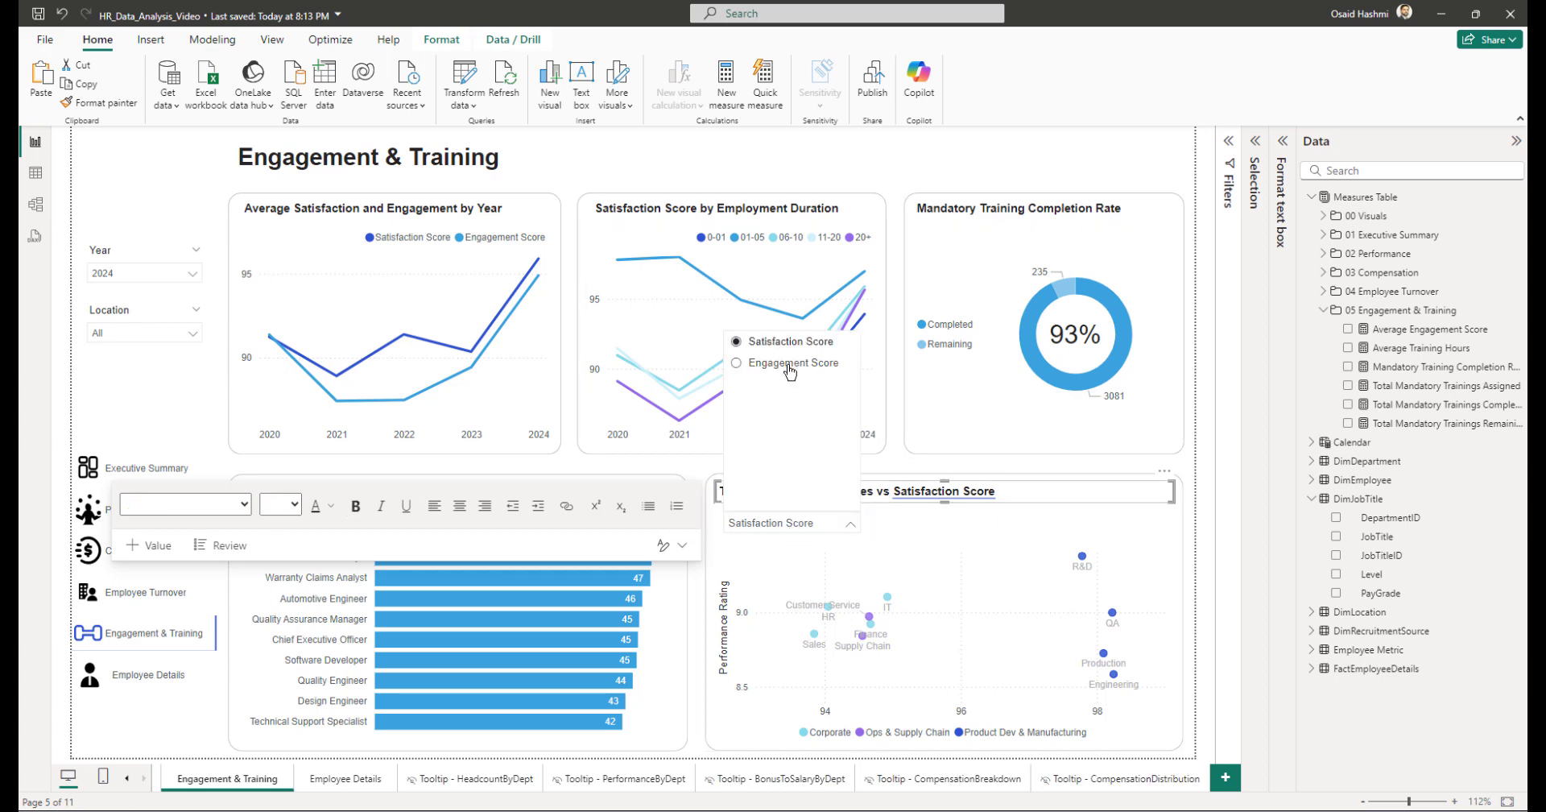
pyautogui.click(793, 364)
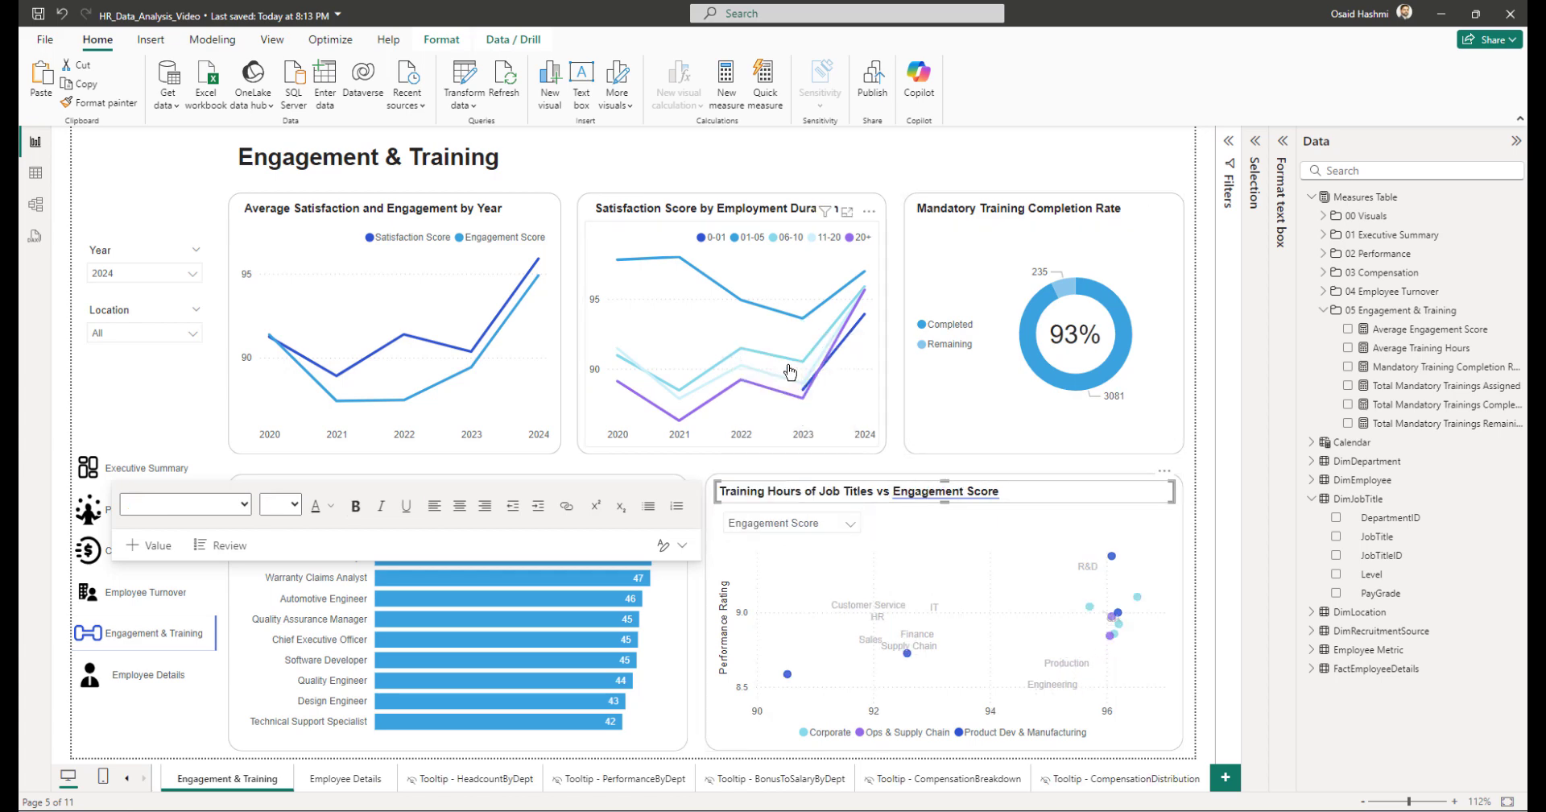
# Step: Replace Department with JobTitle from DimJobTitle as the scatter chart's Values field
pyautogui.click(880, 576)
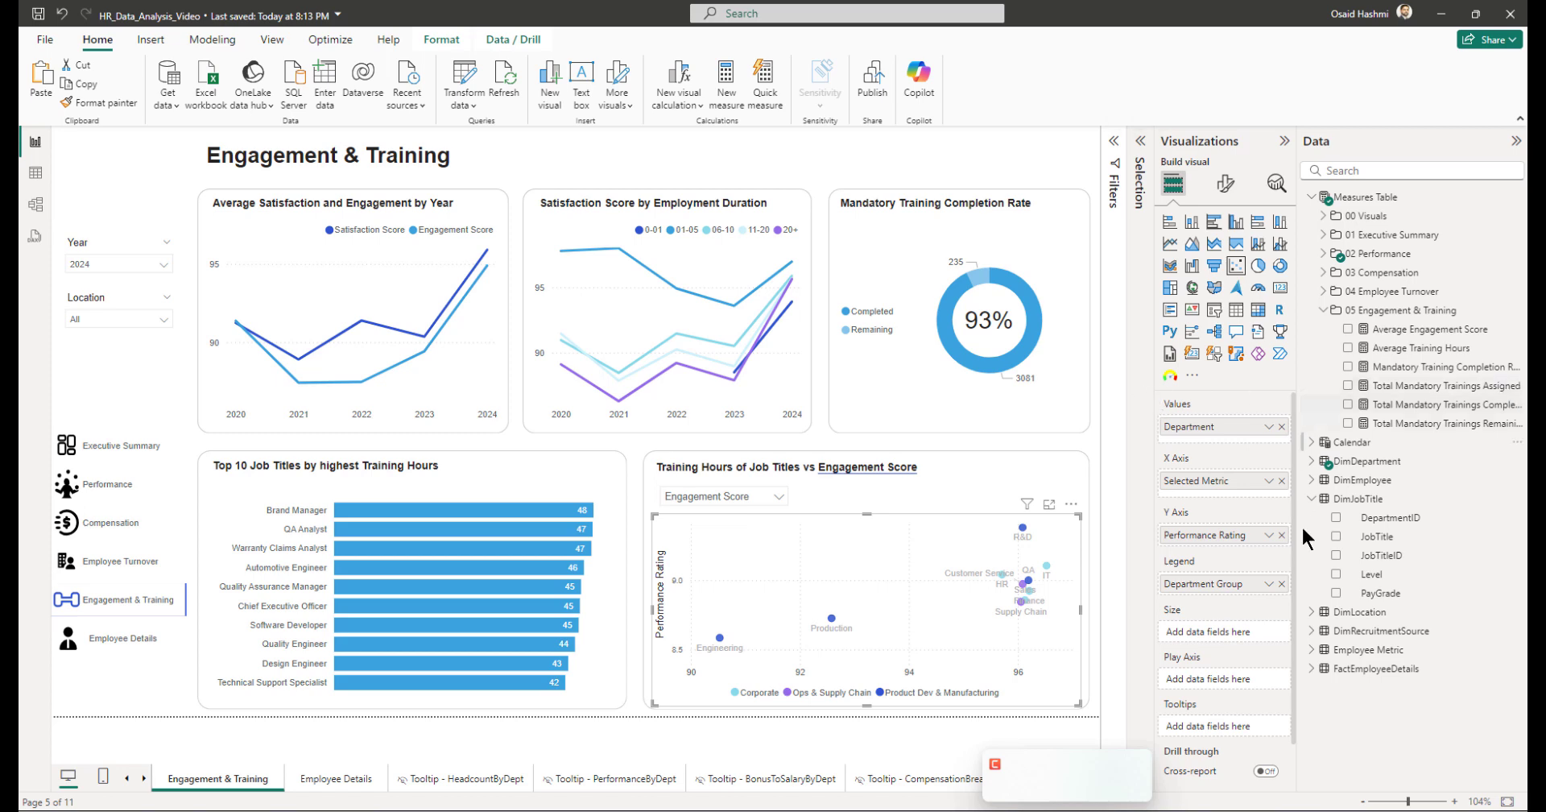
pyautogui.click(1281, 426)
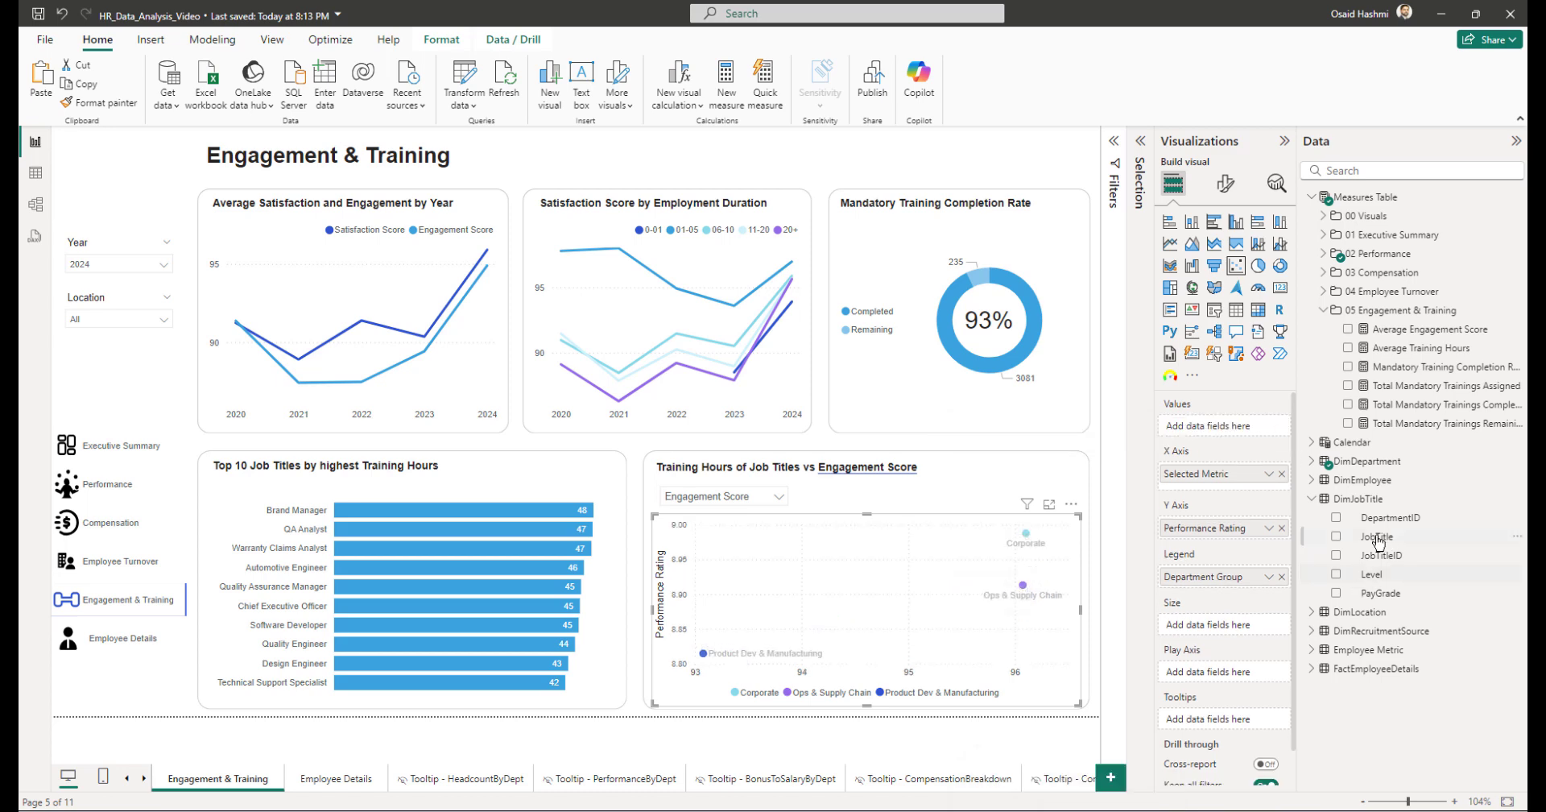
pyautogui.moveTo(1377, 541); pyautogui.dragTo(1206, 427)
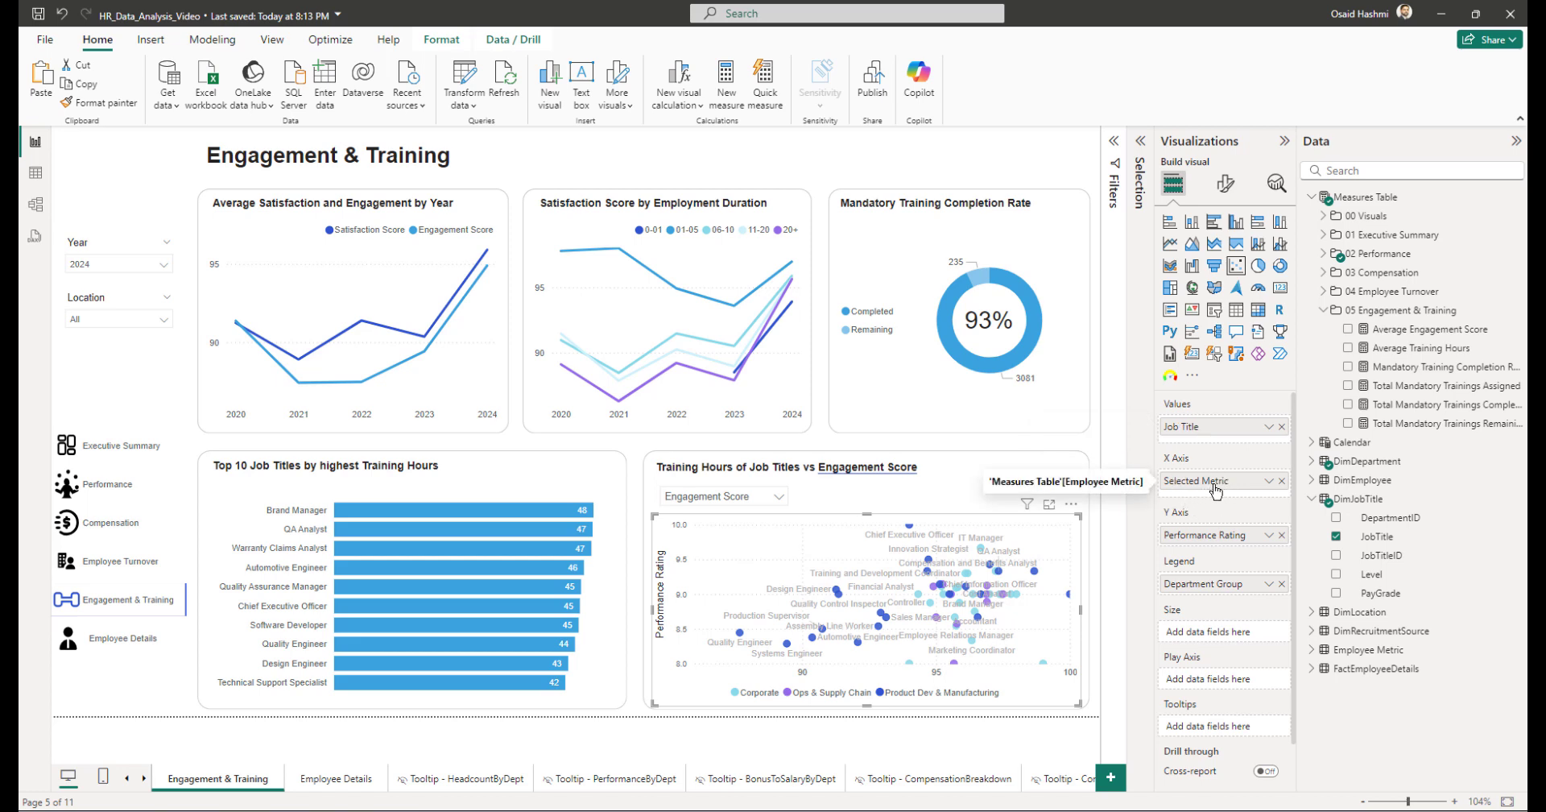
# Step: Plot Average Training Hours on the scatter chart's X axis and Employee Metric on its Y axis, replacing the previous measures
pyautogui.click(1281, 481)
pyautogui.moveTo(1399, 348); pyautogui.dragTo(1216, 481)
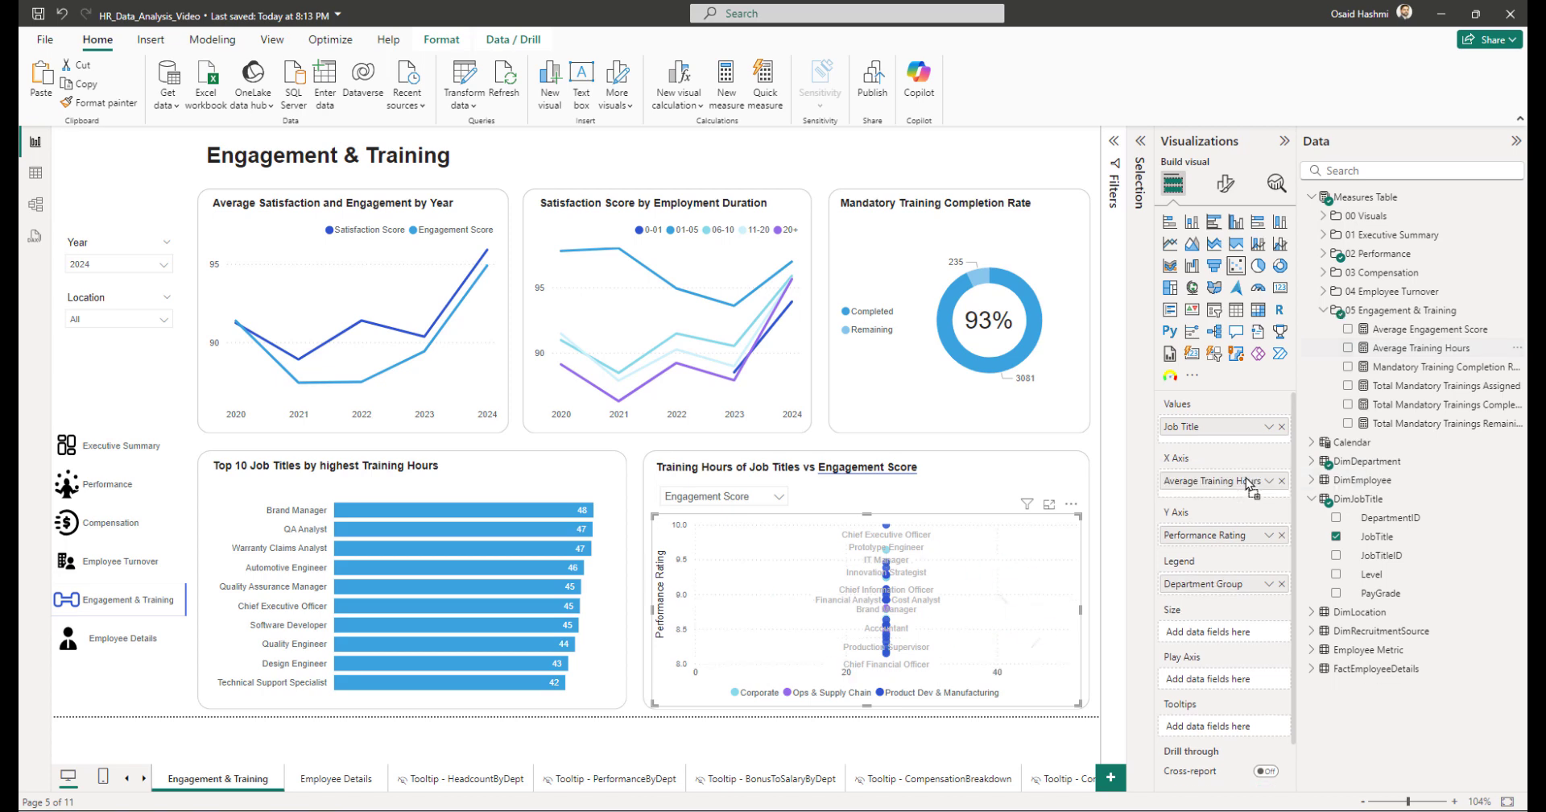
pyautogui.click(1282, 535)
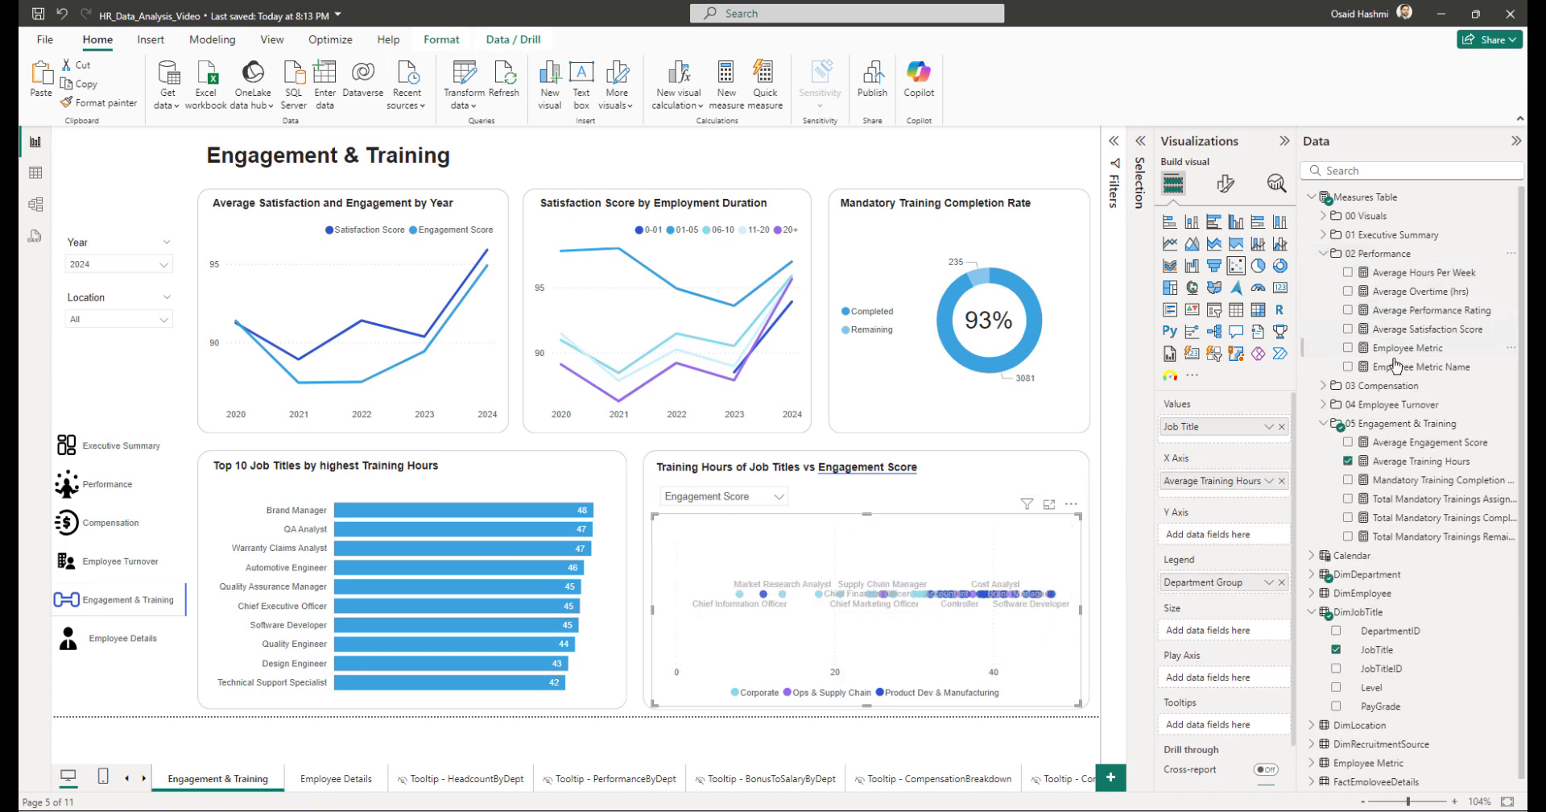
pyautogui.moveTo(1405, 347); pyautogui.dragTo(1232, 535)
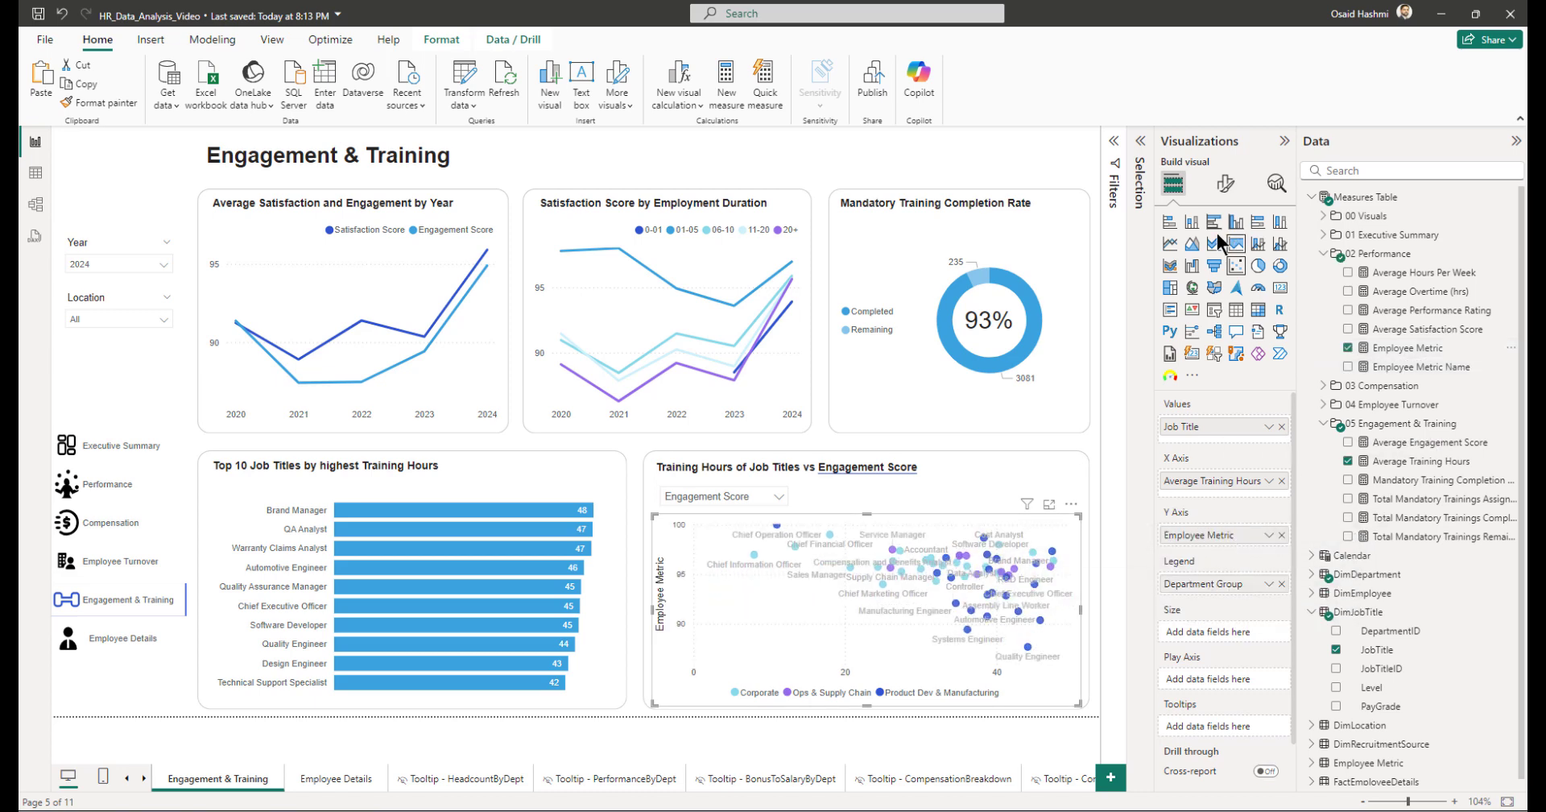
# Step: Turn off the scatter chart's category labels and set its metric slicer to Satisfaction Score
pyautogui.click(1225, 183)
pyautogui.click(1276, 486)
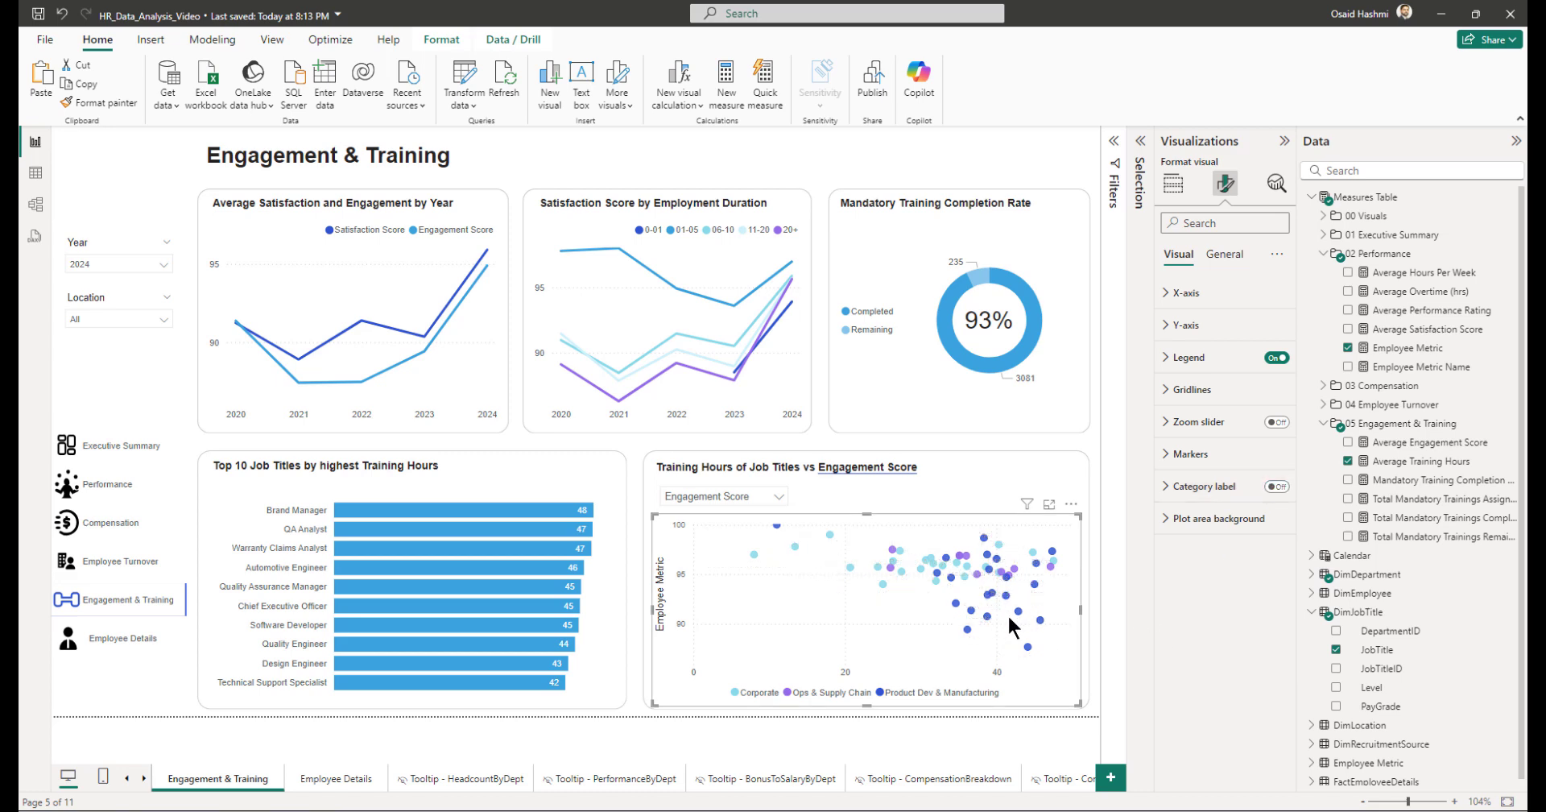
pyautogui.click(728, 496)
pyautogui.click(700, 326)
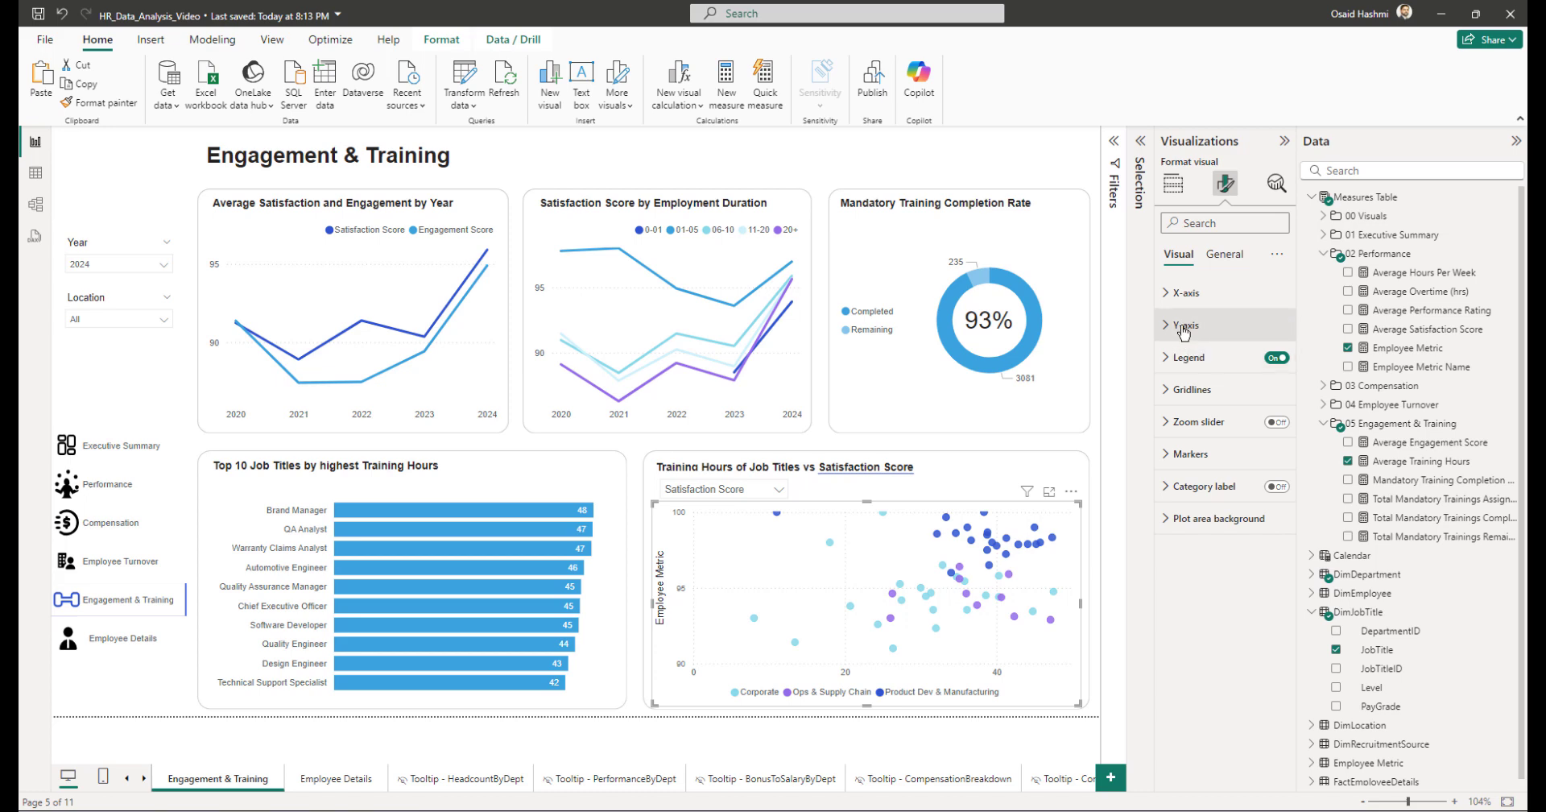
# Step: Hide the scatter chart's Y-axis title and show its X-axis title
pyautogui.click(1183, 327)
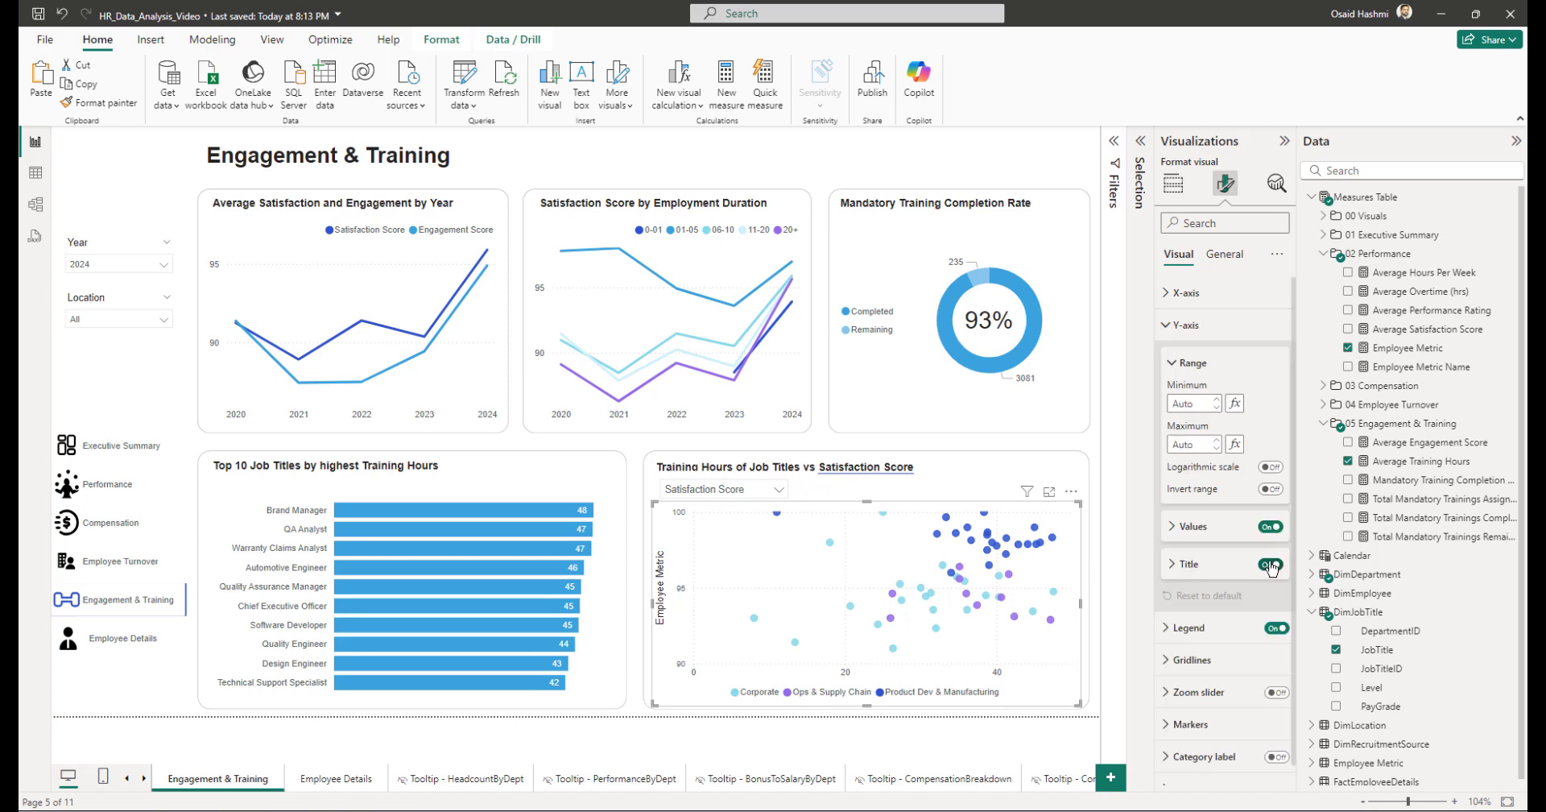
pyautogui.click(1271, 565)
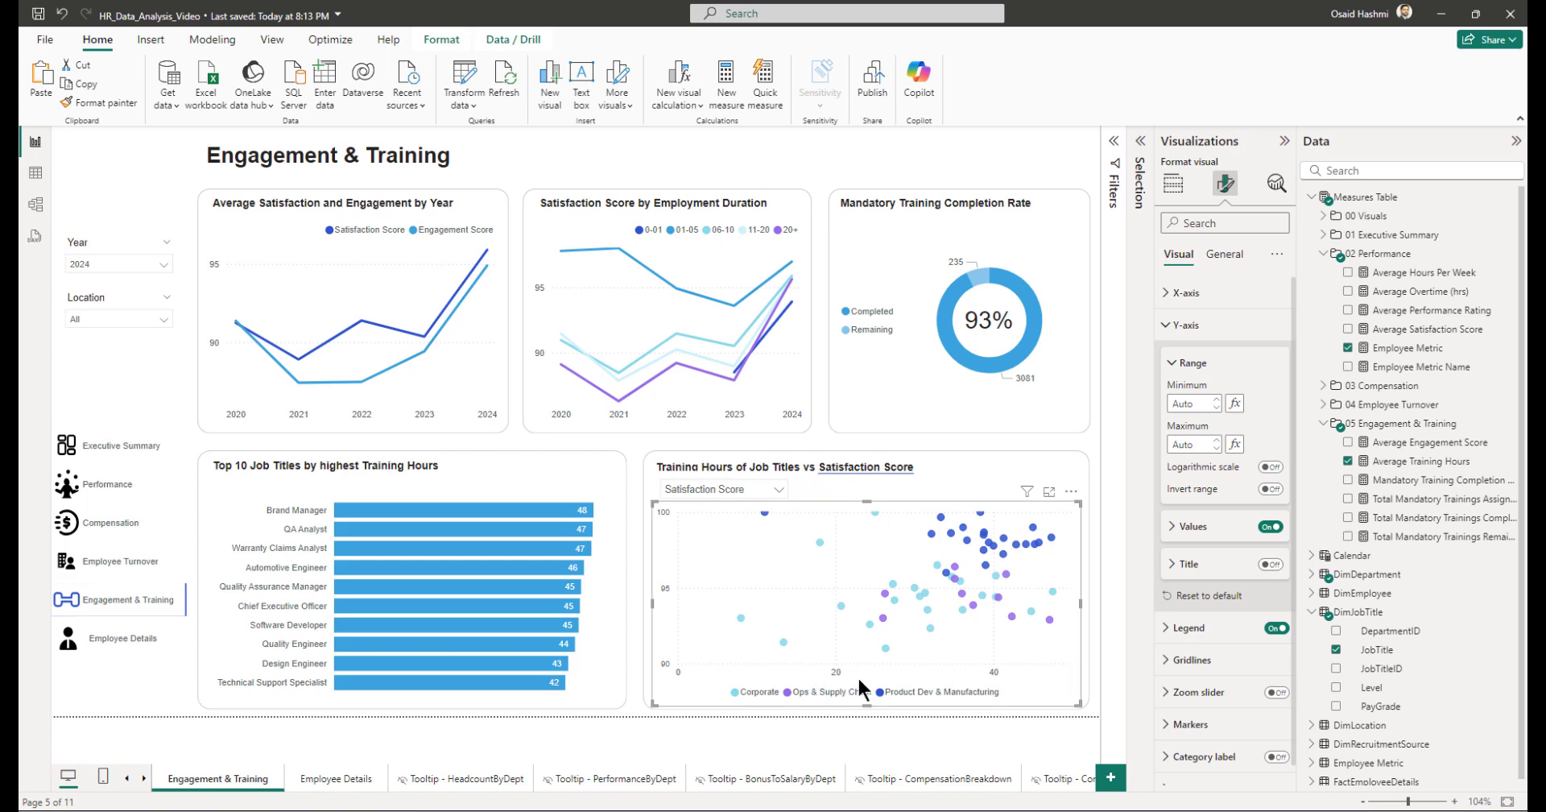
pyautogui.click(1187, 293)
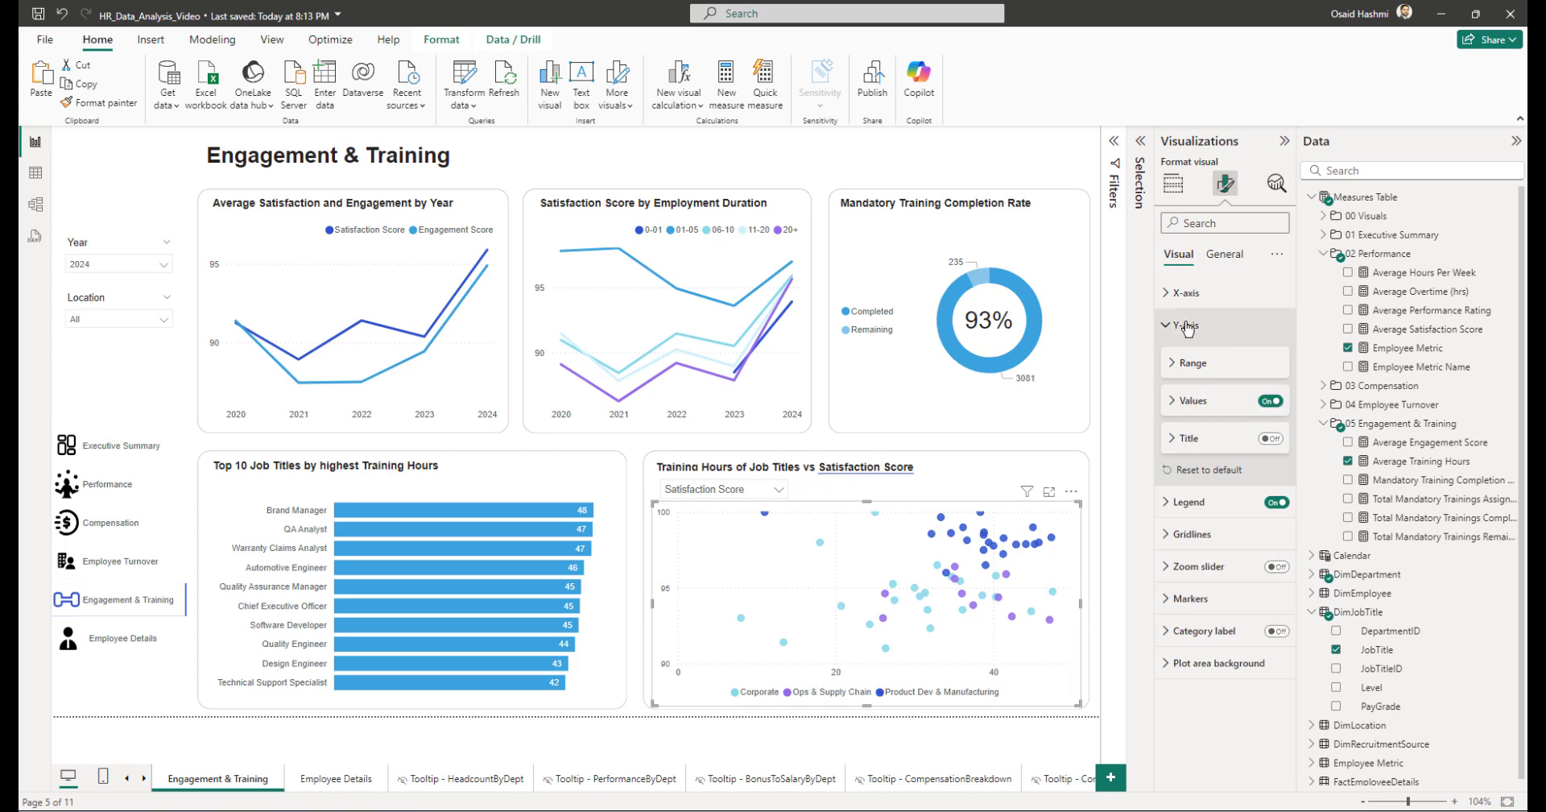
pyautogui.click(1269, 532)
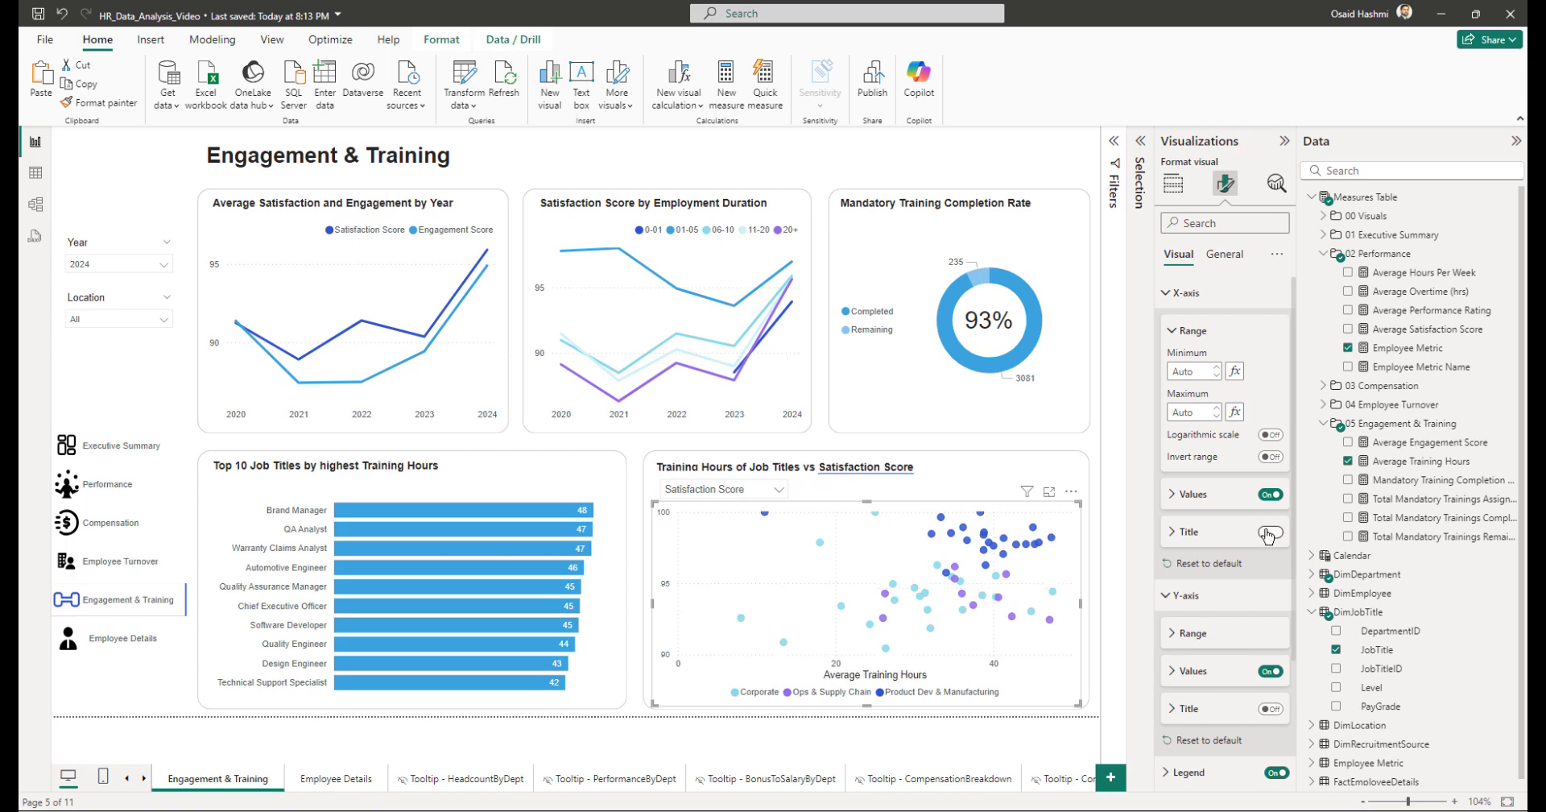
# Step: Rename the scatter chart's X-axis field to Training Hours for this visual
pyautogui.click(1173, 183)
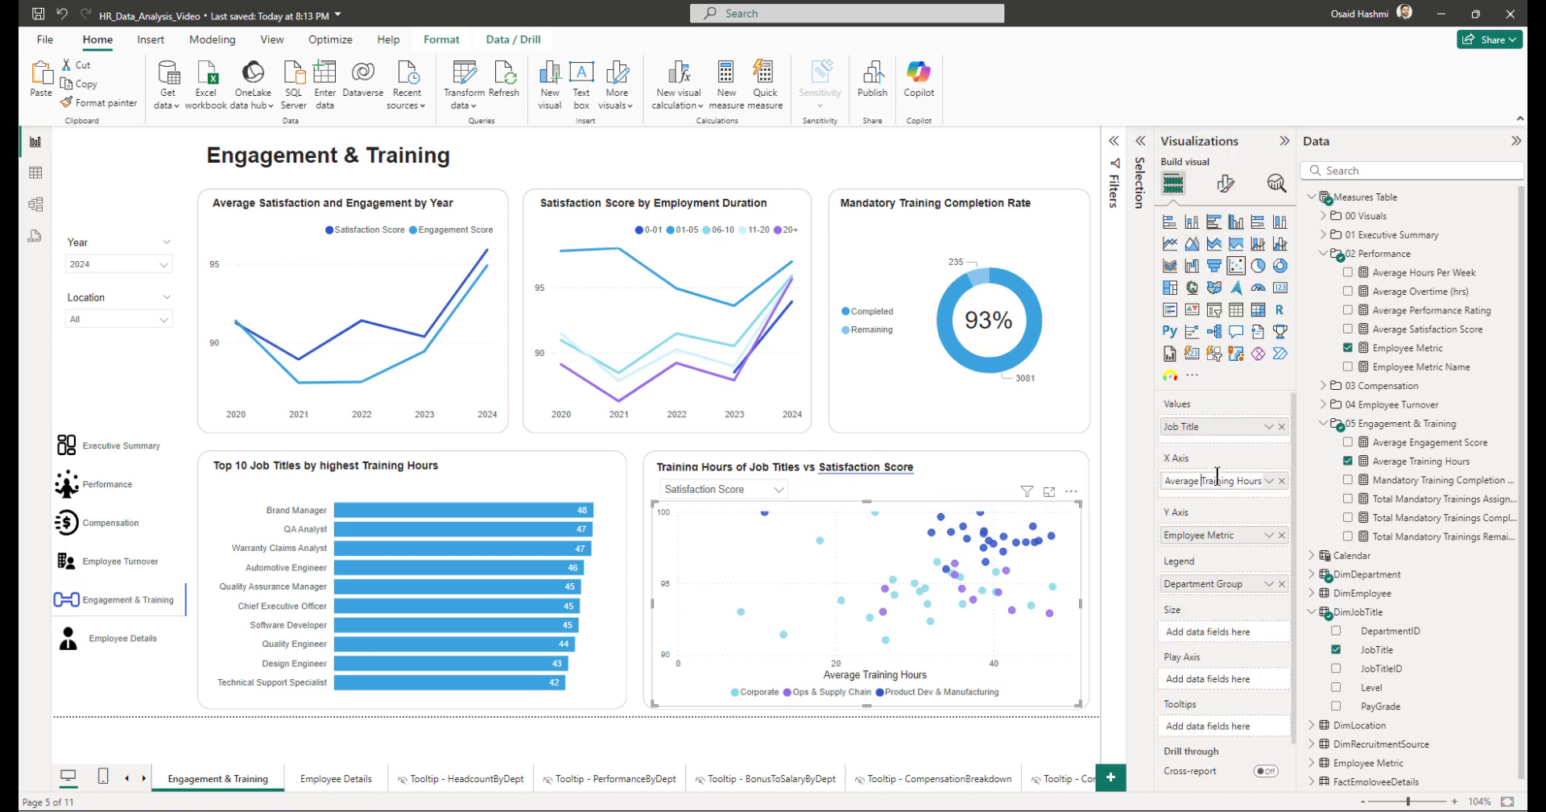
pyautogui.press('Home')
pyautogui.hotkey('ctrl', 'Delete')
pyautogui.press('Return')
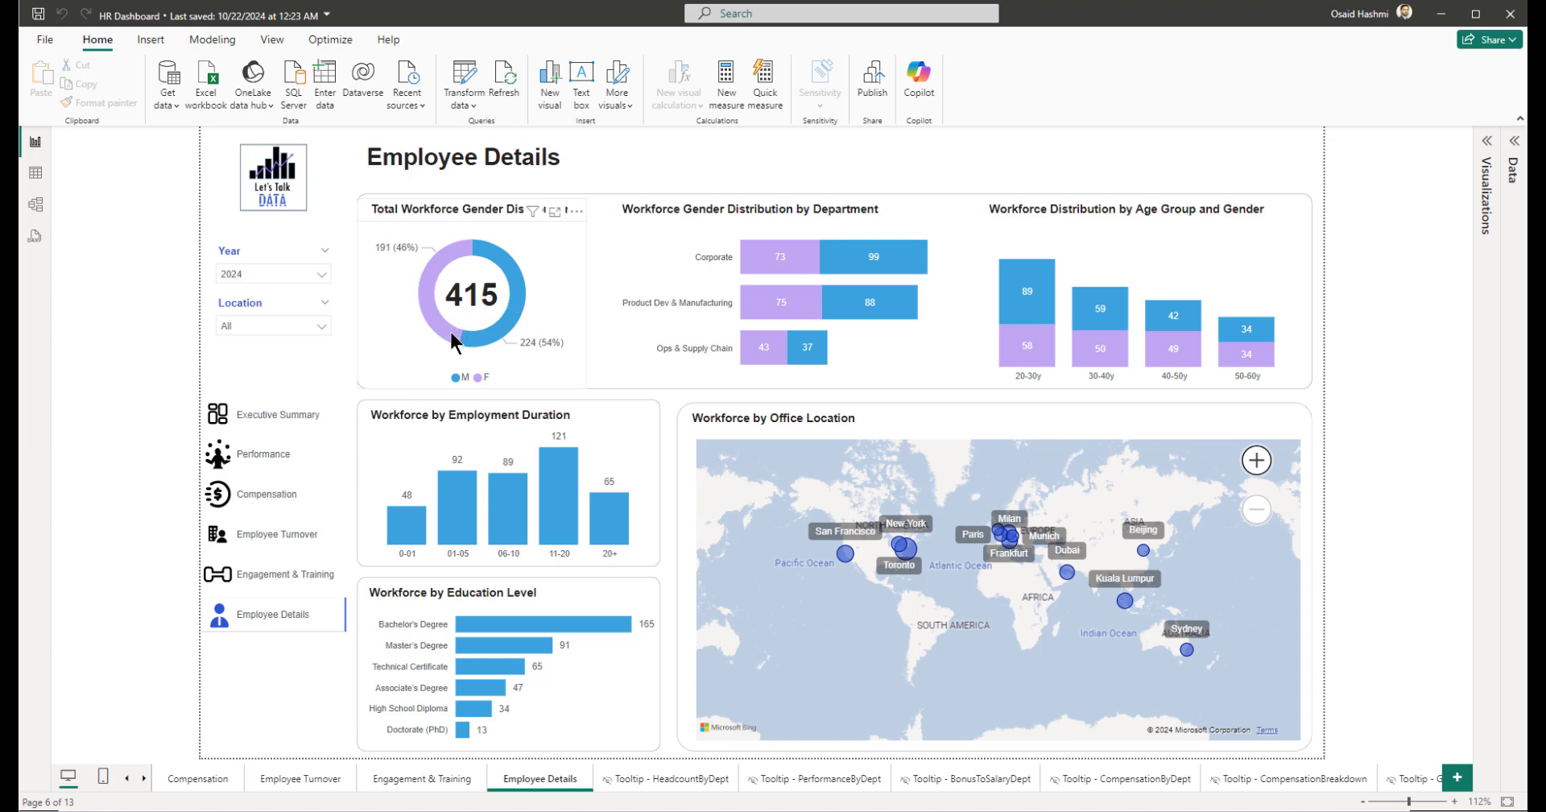
# Step: Examine the Employee Details page of the HR Dashboard report, including the tooltips of its department, employment duration and office location visuals
pyautogui.moveTo(485, 348)
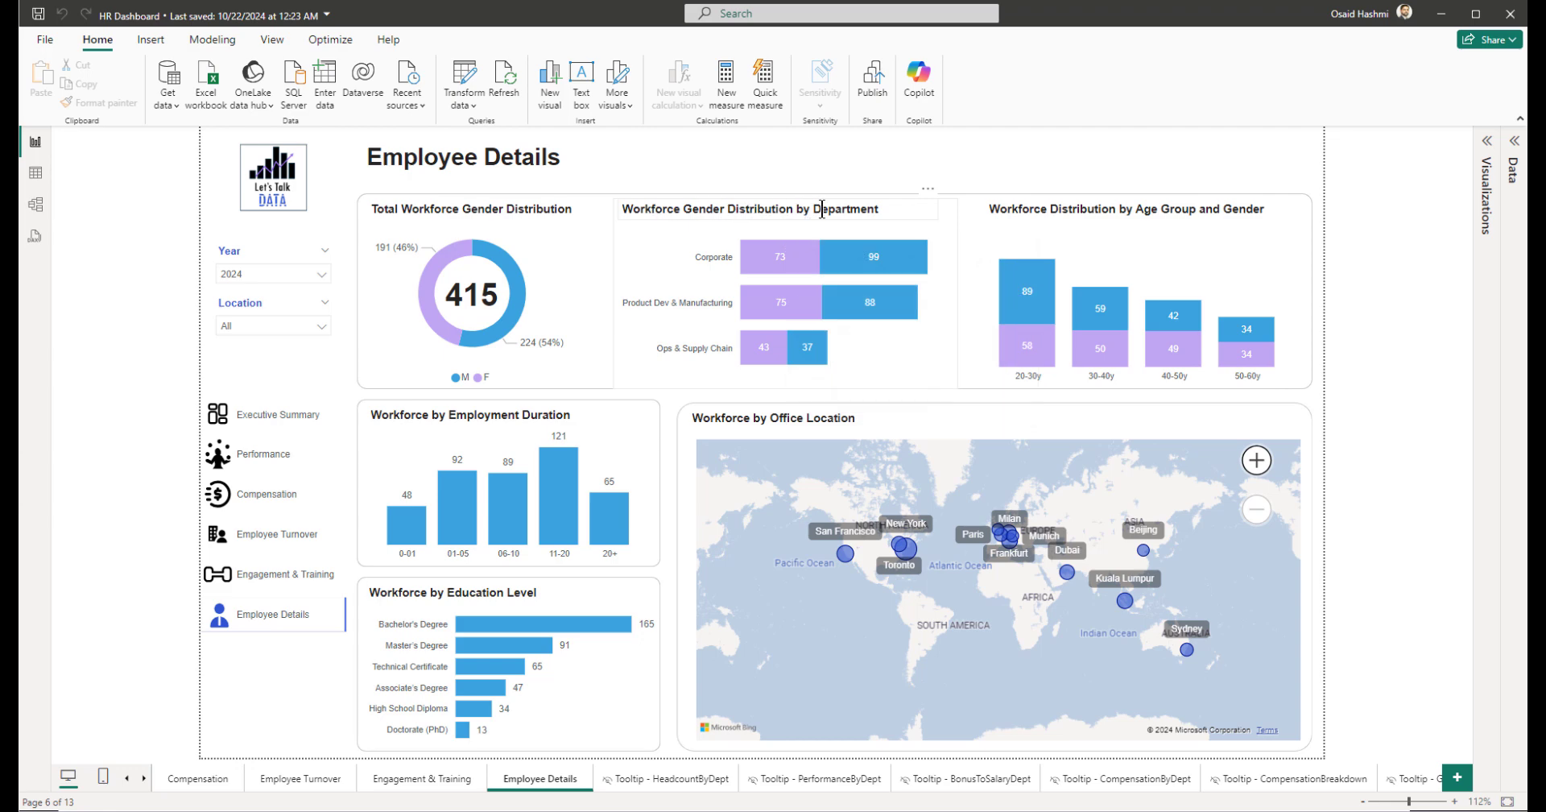
pyautogui.moveTo(752, 264)
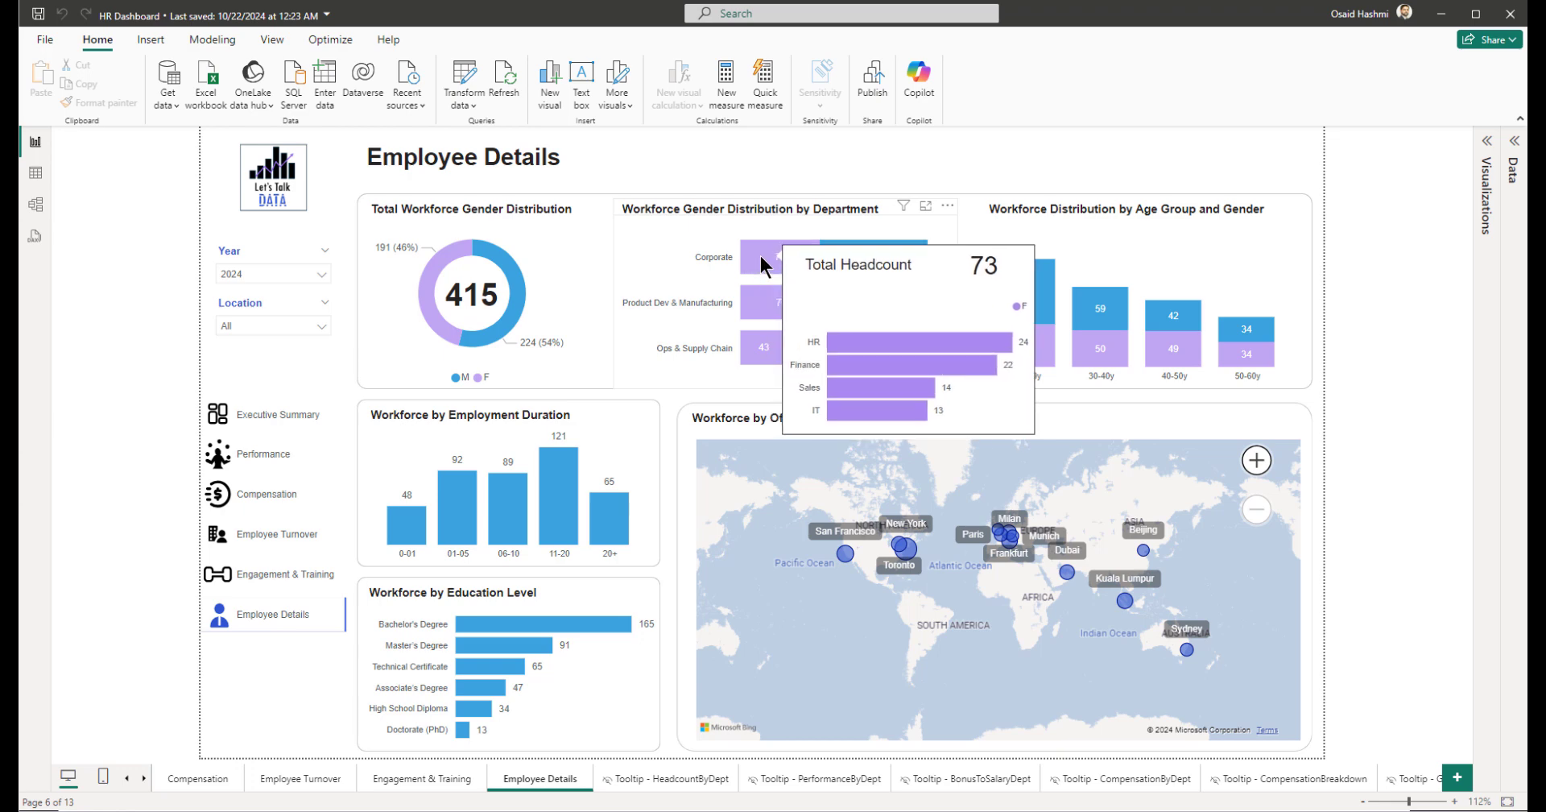
pyautogui.moveTo(918, 256)
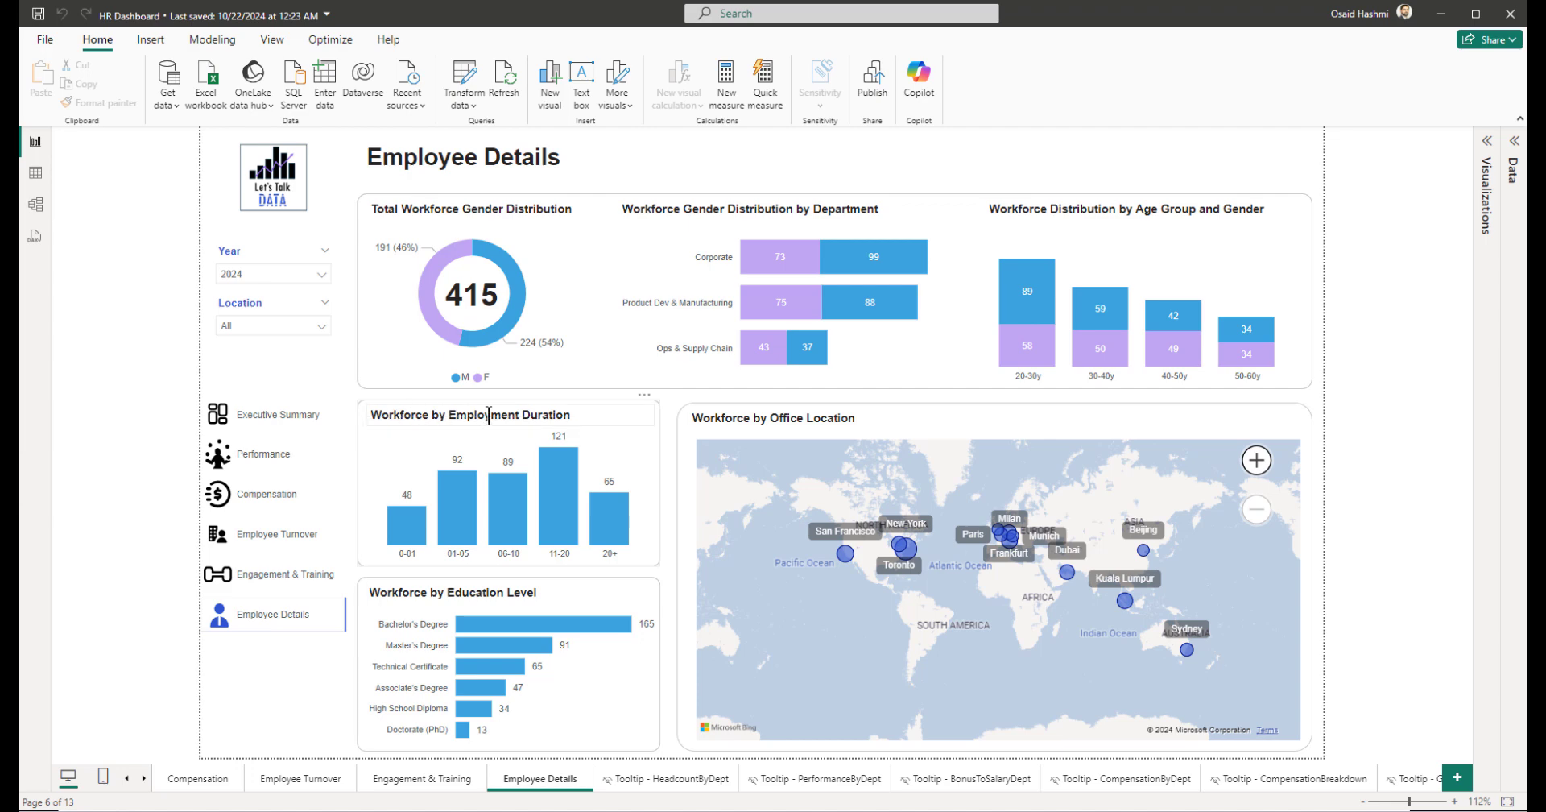
pyautogui.moveTo(414, 545)
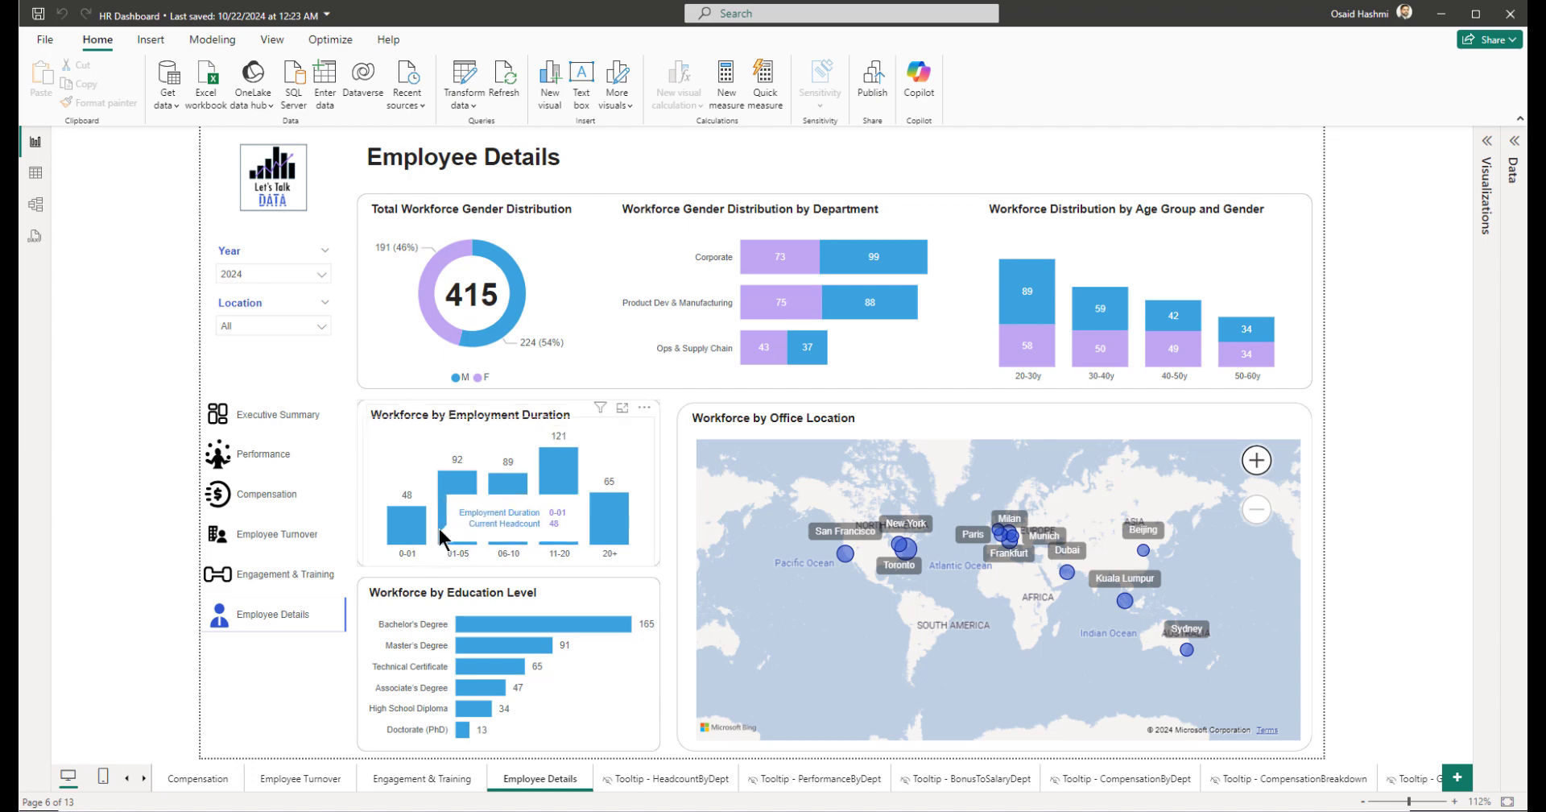
pyautogui.moveTo(464, 527)
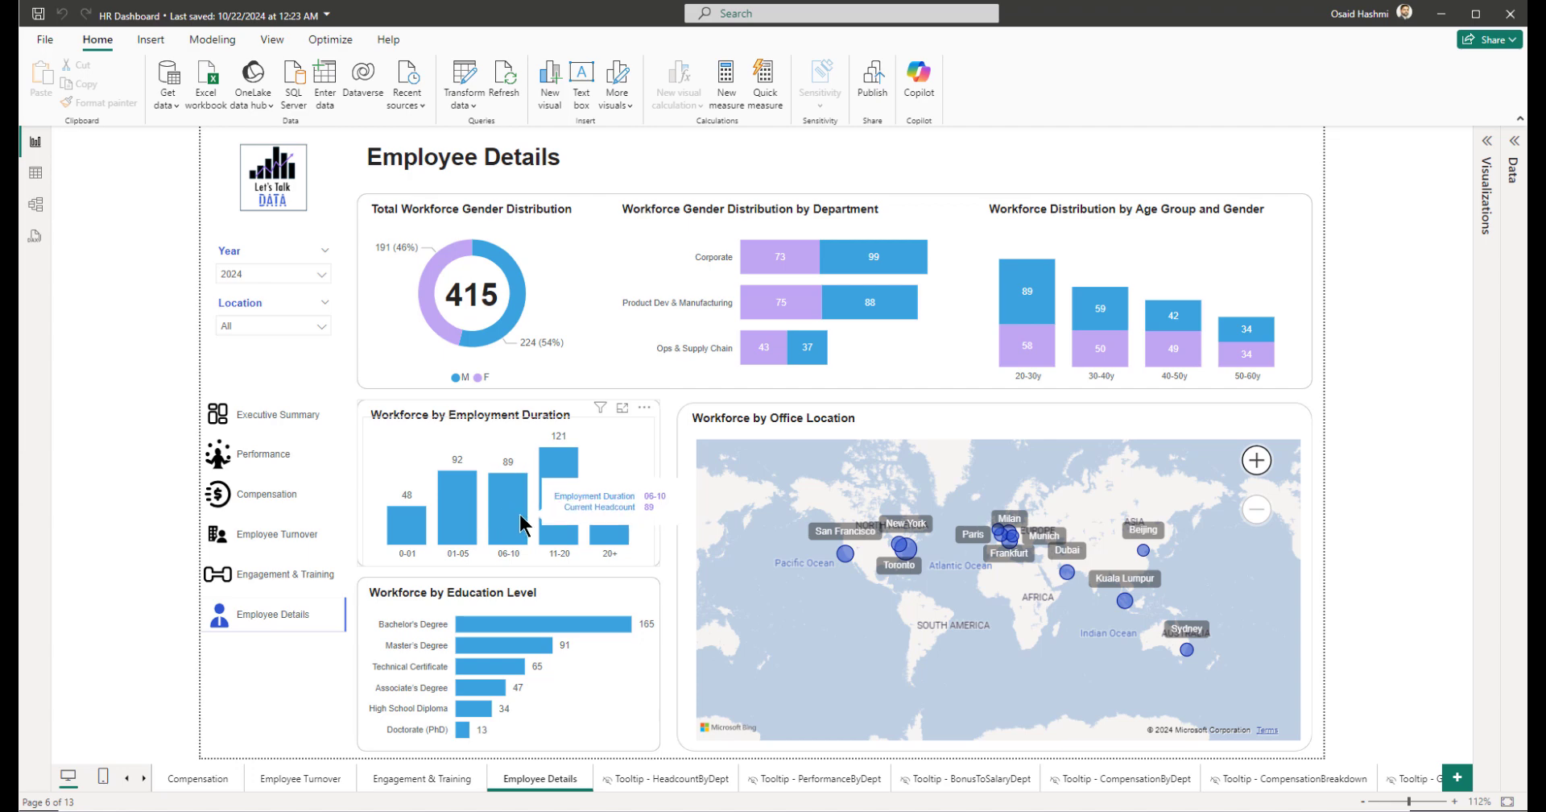
pyautogui.moveTo(608, 533)
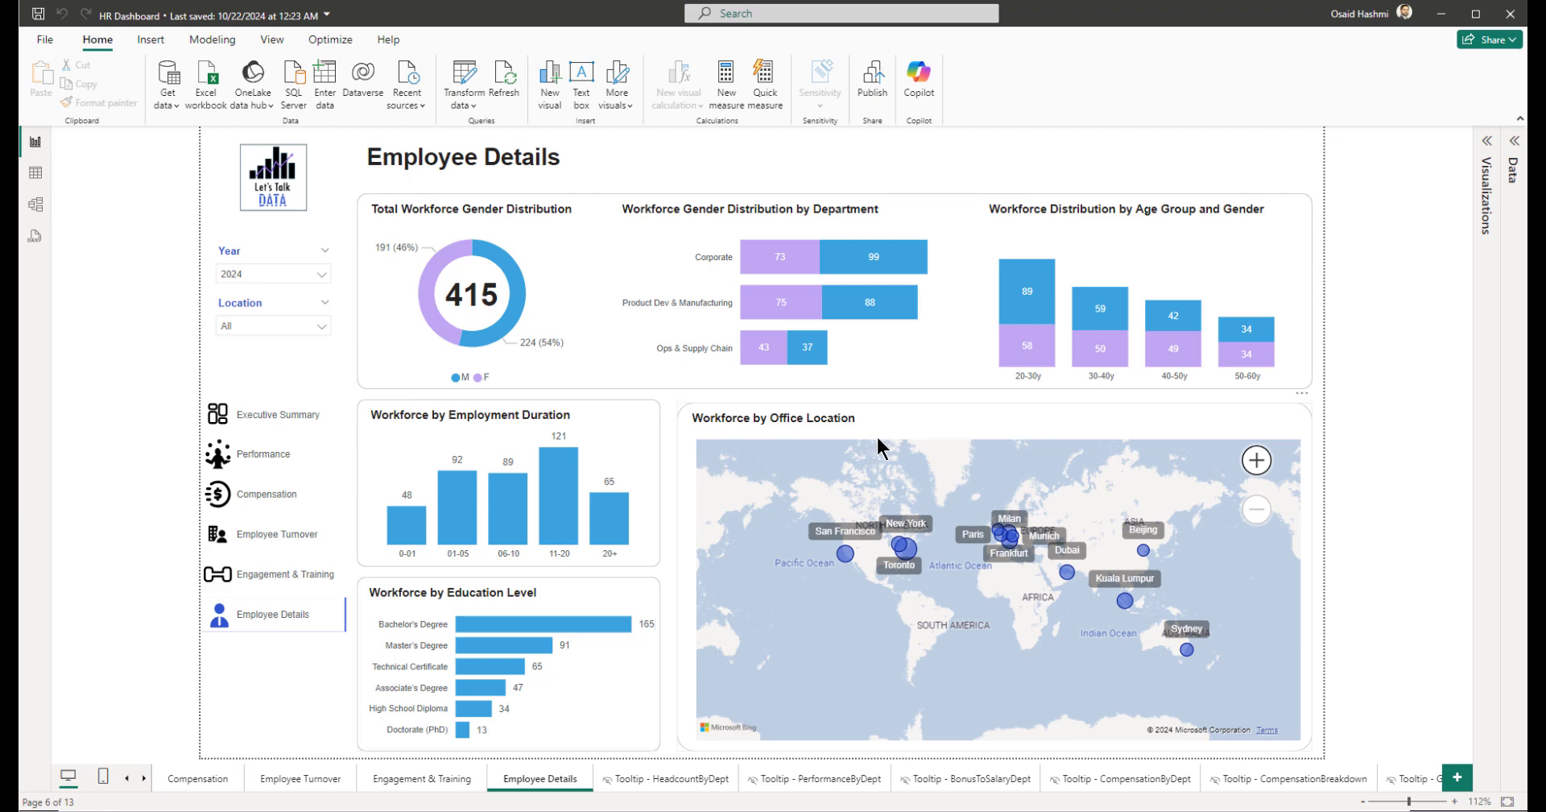
pyautogui.moveTo(849, 563)
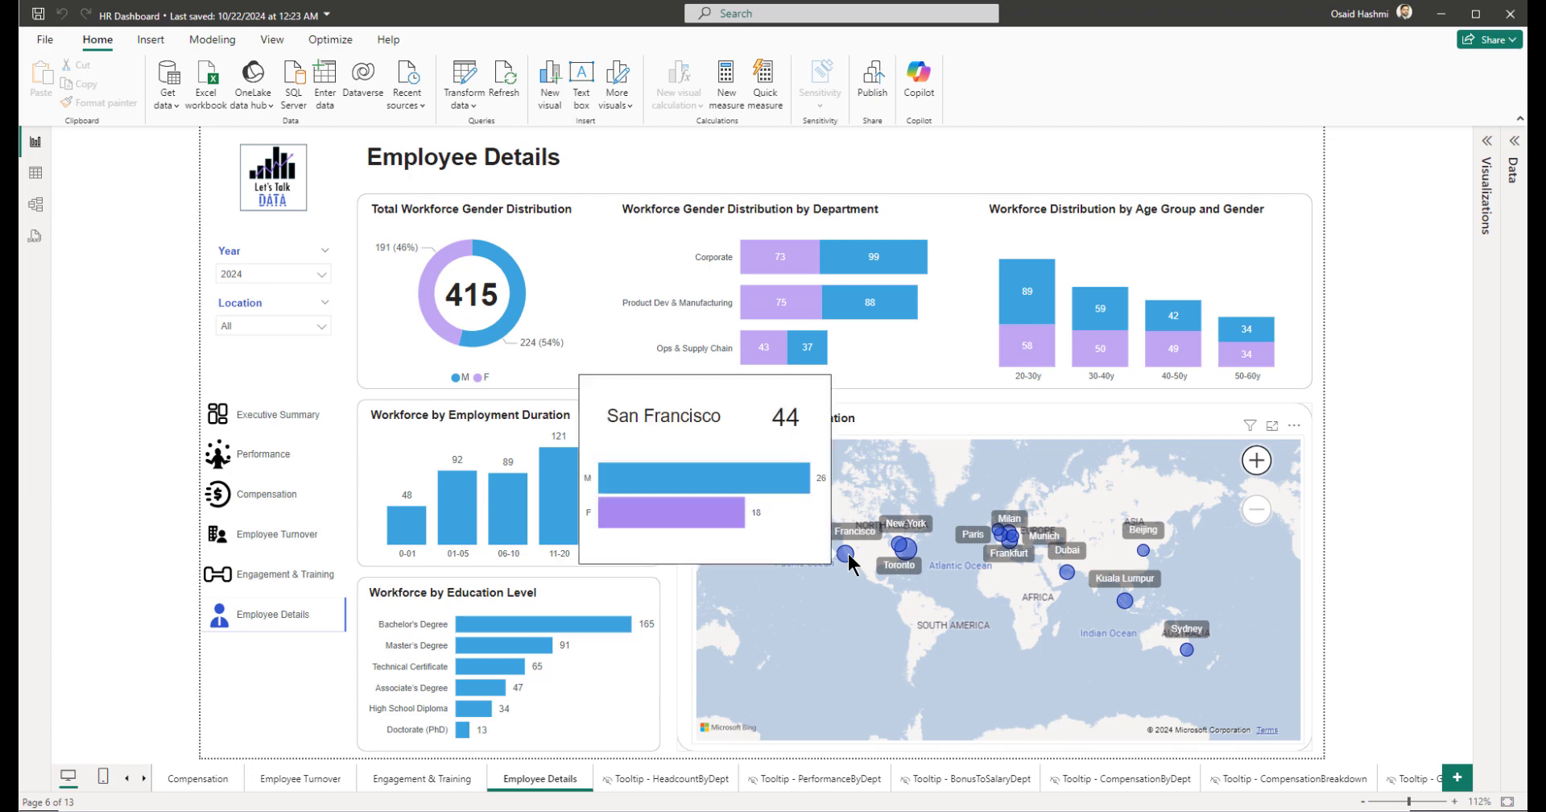
pyautogui.moveTo(910, 555)
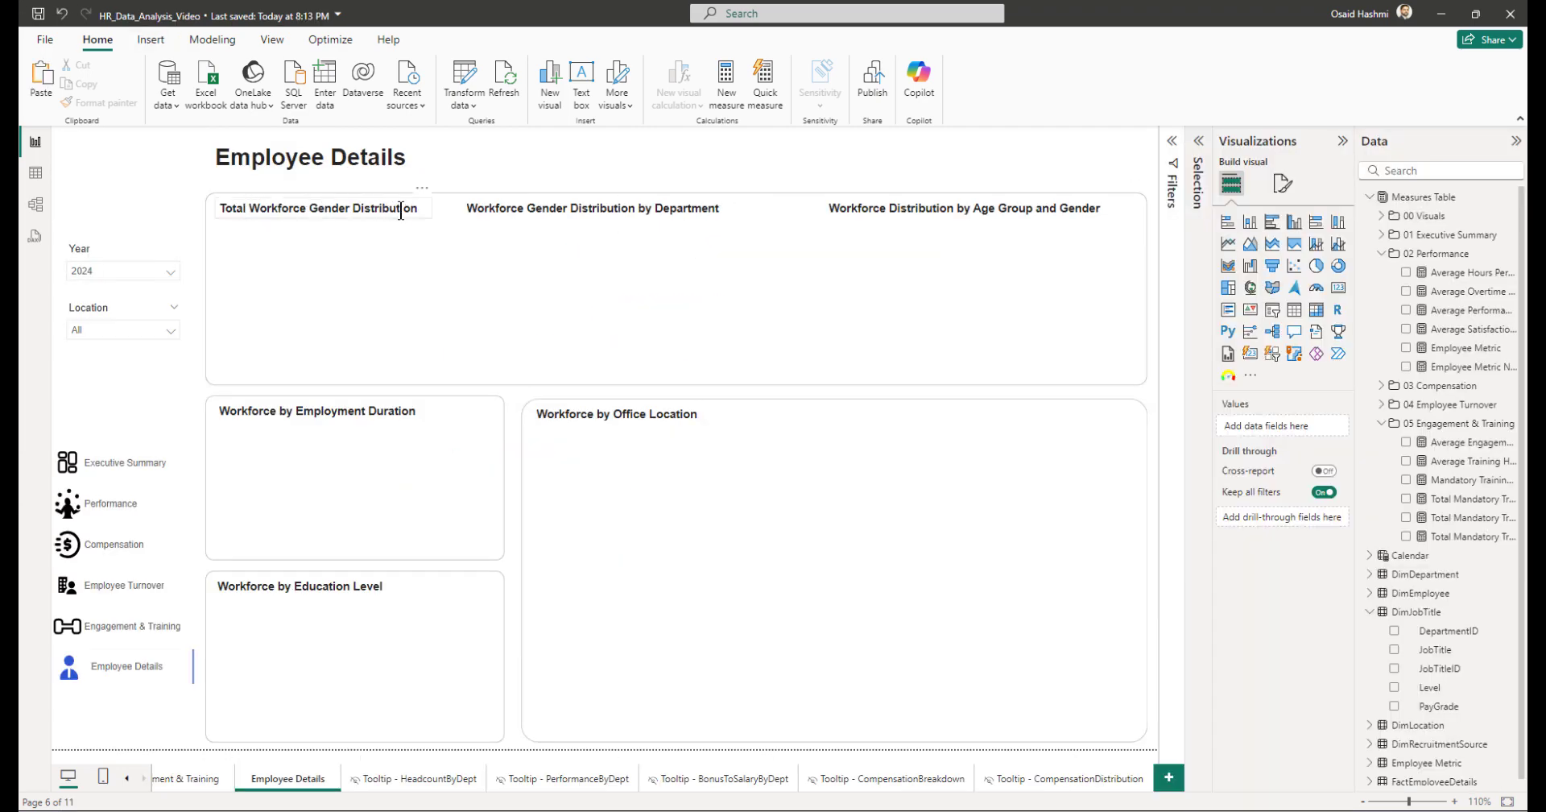
# Step: Copy the Mandatory Training Completion Rate donut chart from the Engagement & Training page to the Employee Details page
pyautogui.click(169, 779)
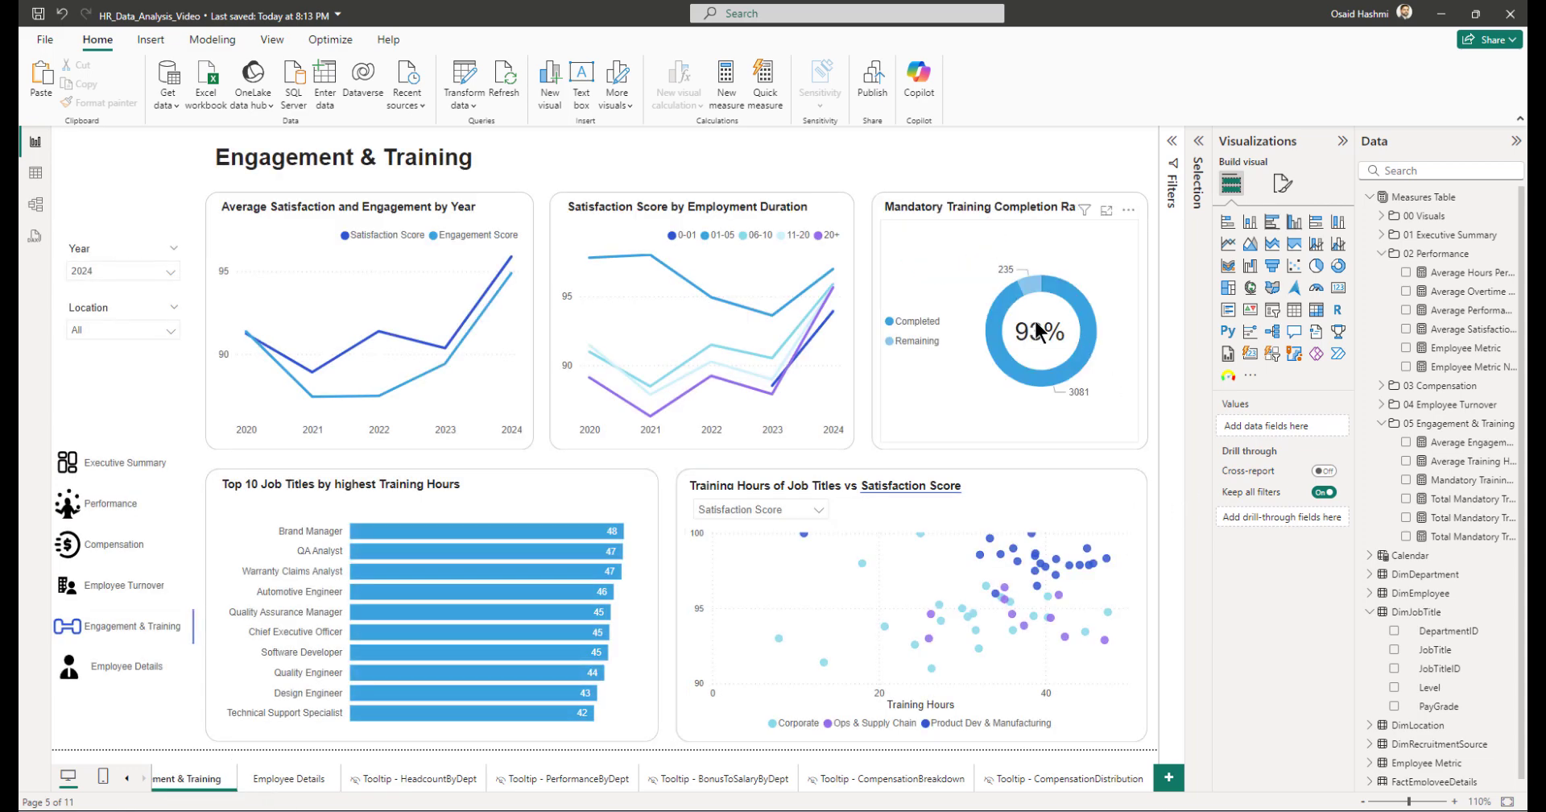
pyautogui.click(1039, 330)
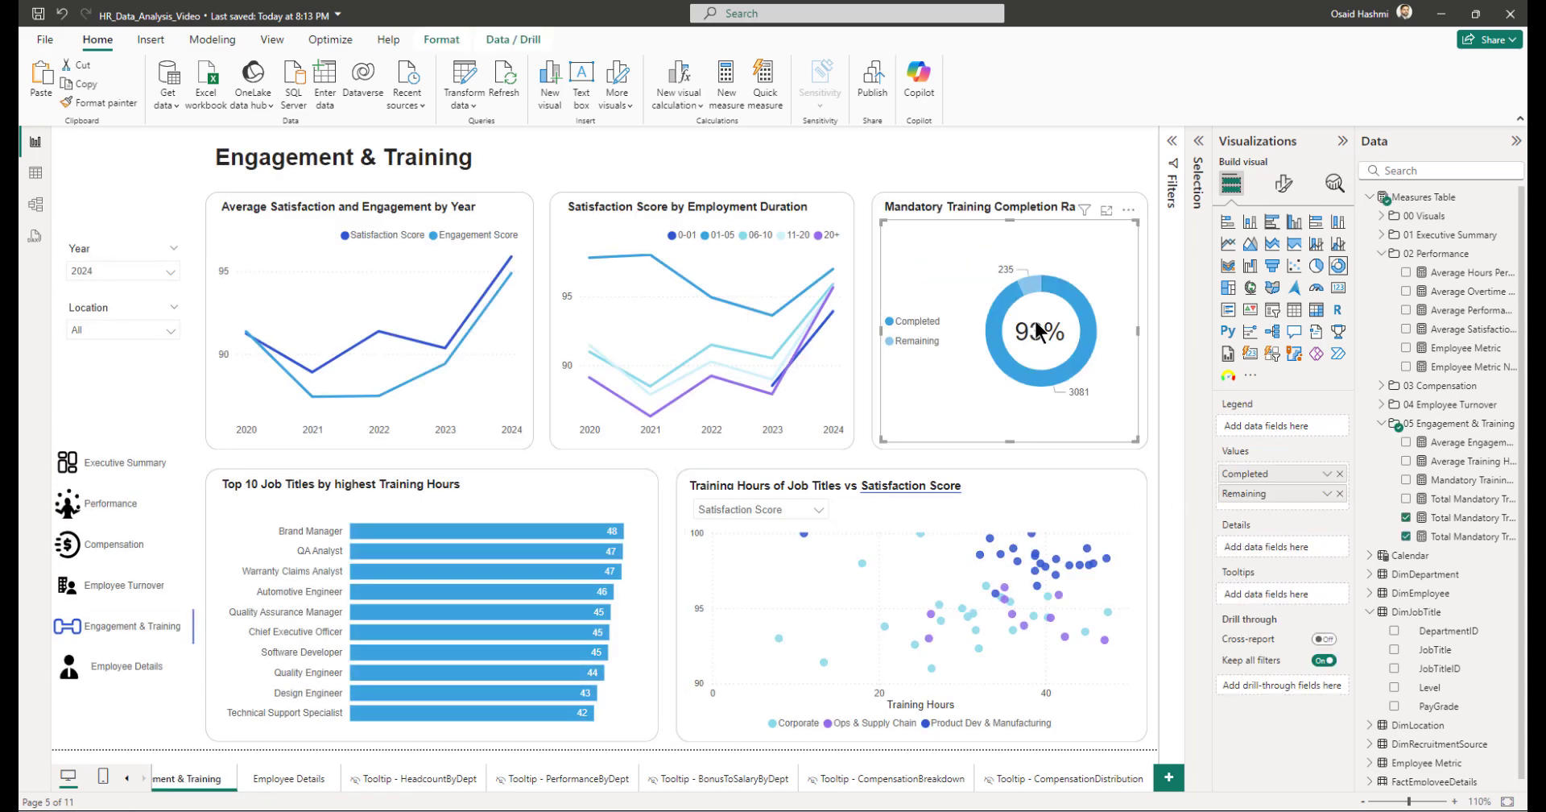
pyautogui.click(275, 781)
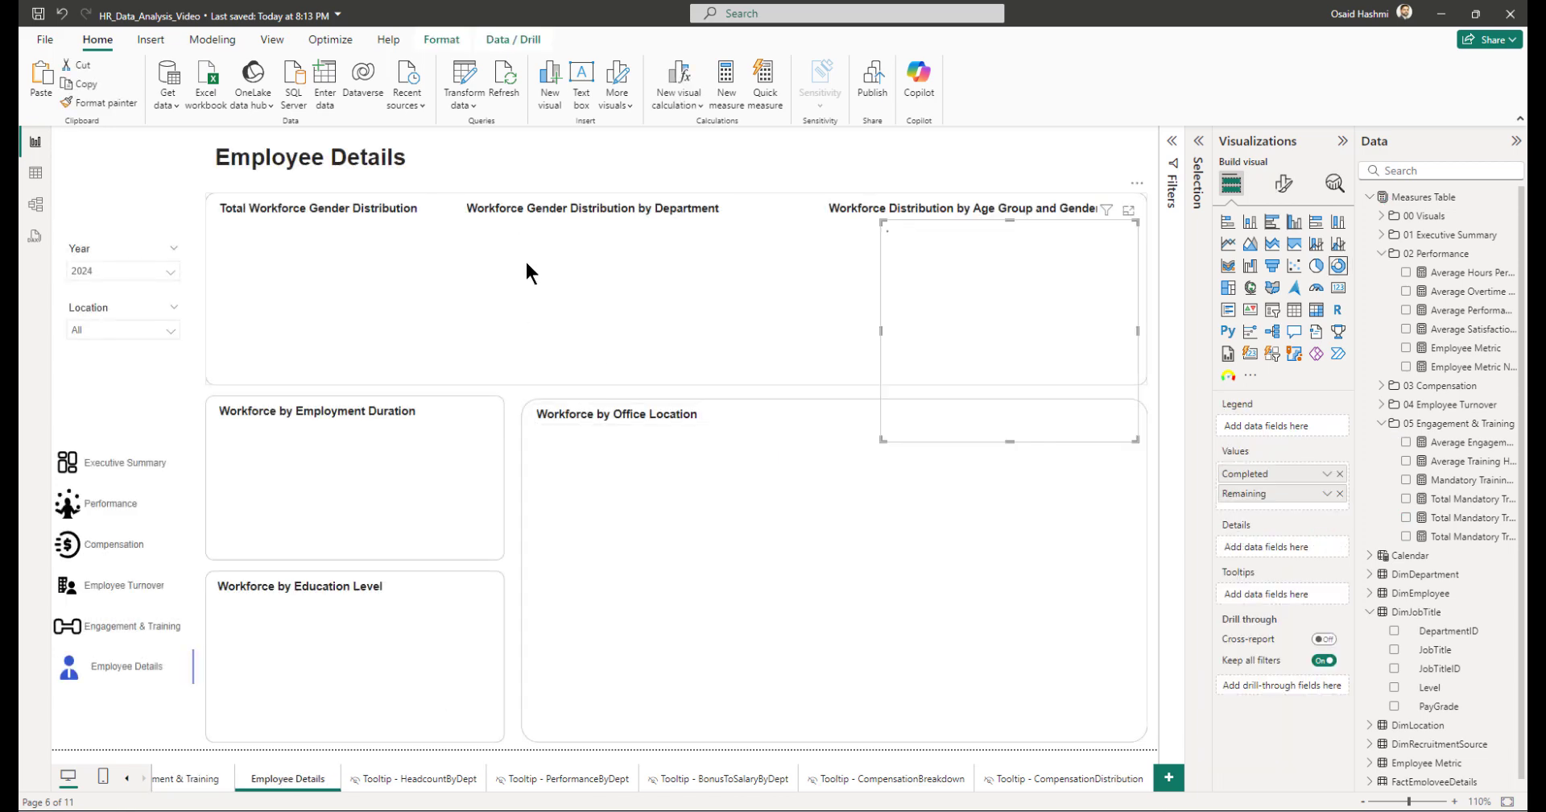
# Step: Move the pasted donut chart under the Total Workforce Gender Distribution title and reduce its height and width to fit the space
pyautogui.moveTo(1094, 334); pyautogui.dragTo(379, 319)
pyautogui.moveTo(349, 442); pyautogui.dragTo(340, 374)
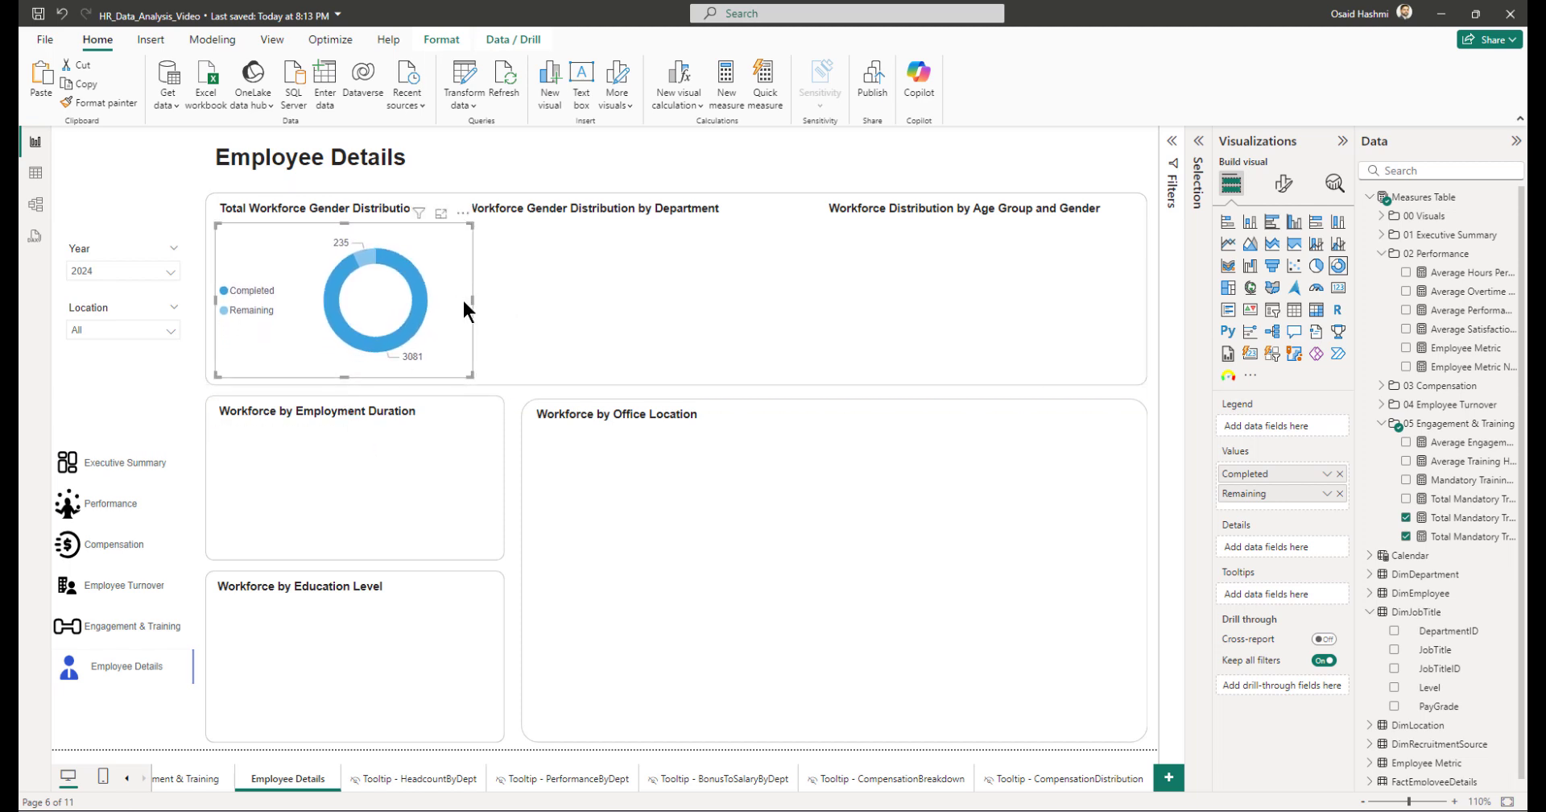
pyautogui.moveTo(472, 299); pyautogui.dragTo(438, 291)
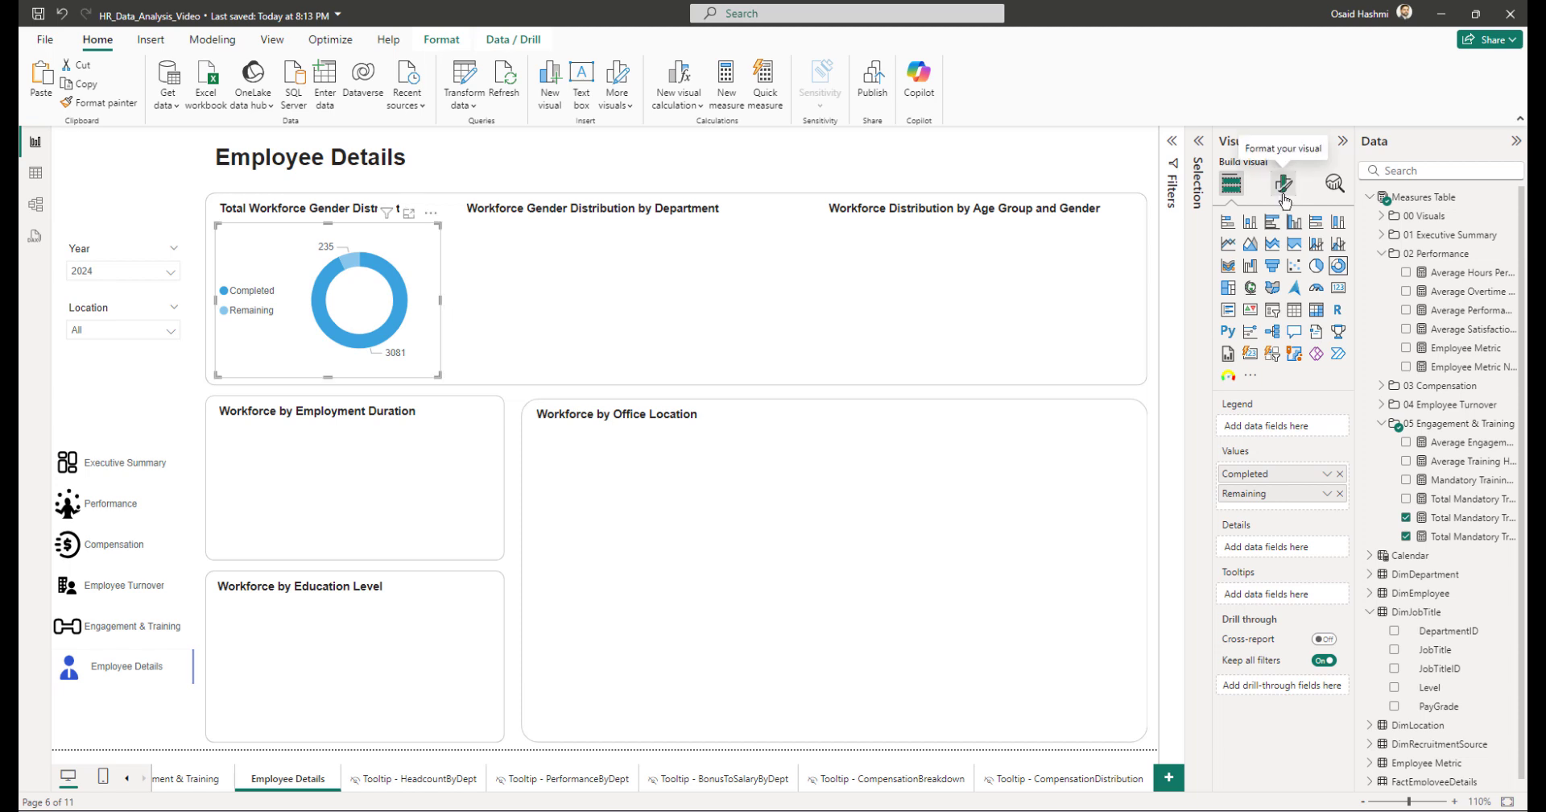
# Step: Replace the donut chart's Completed and Remaining values with Current Headcount and add Gender as its legend
pyautogui.click(1340, 475)
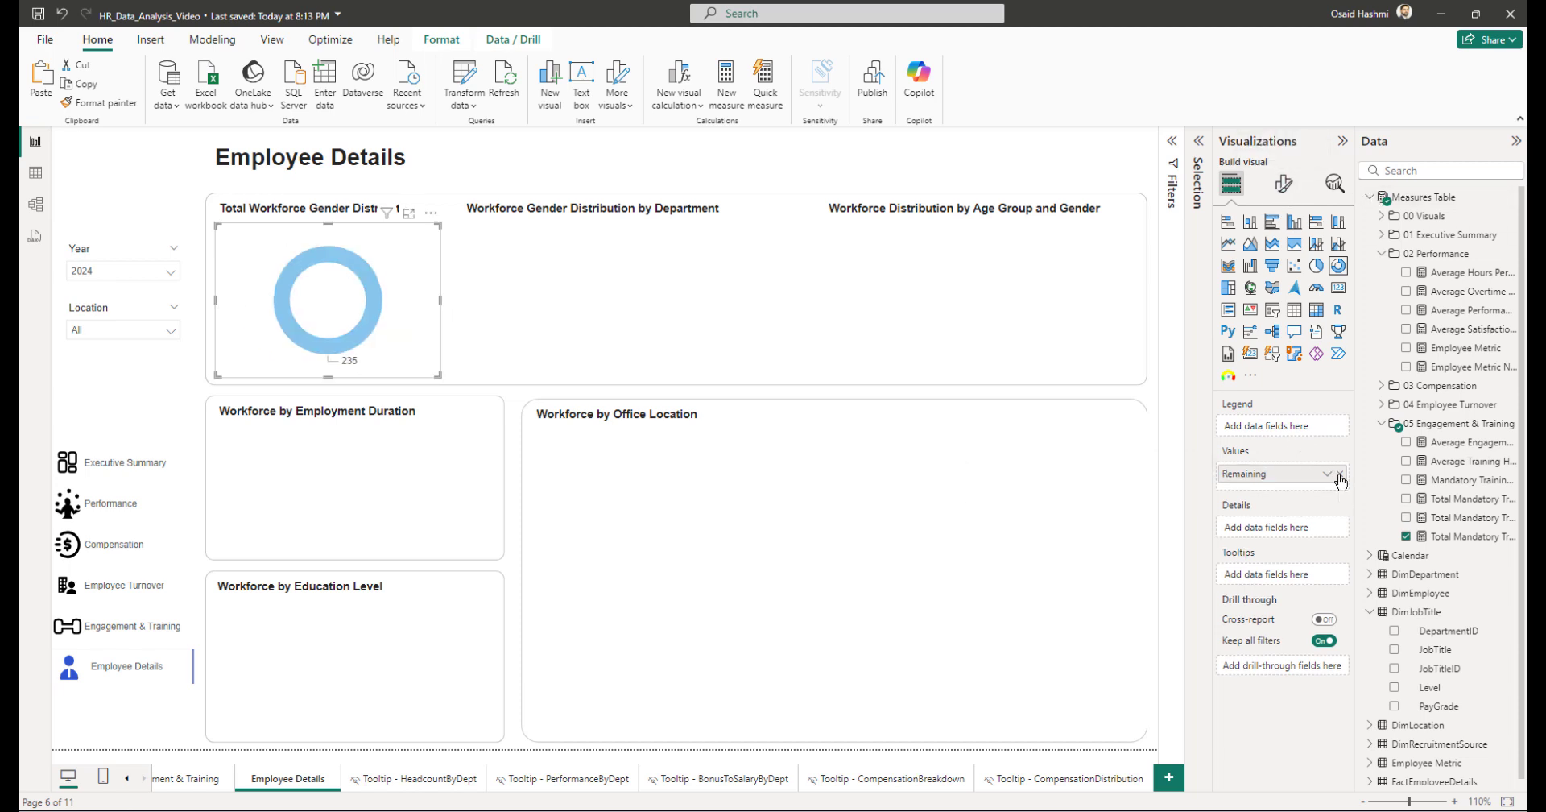
pyautogui.click(1340, 475)
pyautogui.click(1399, 175)
pyautogui.write('Current')
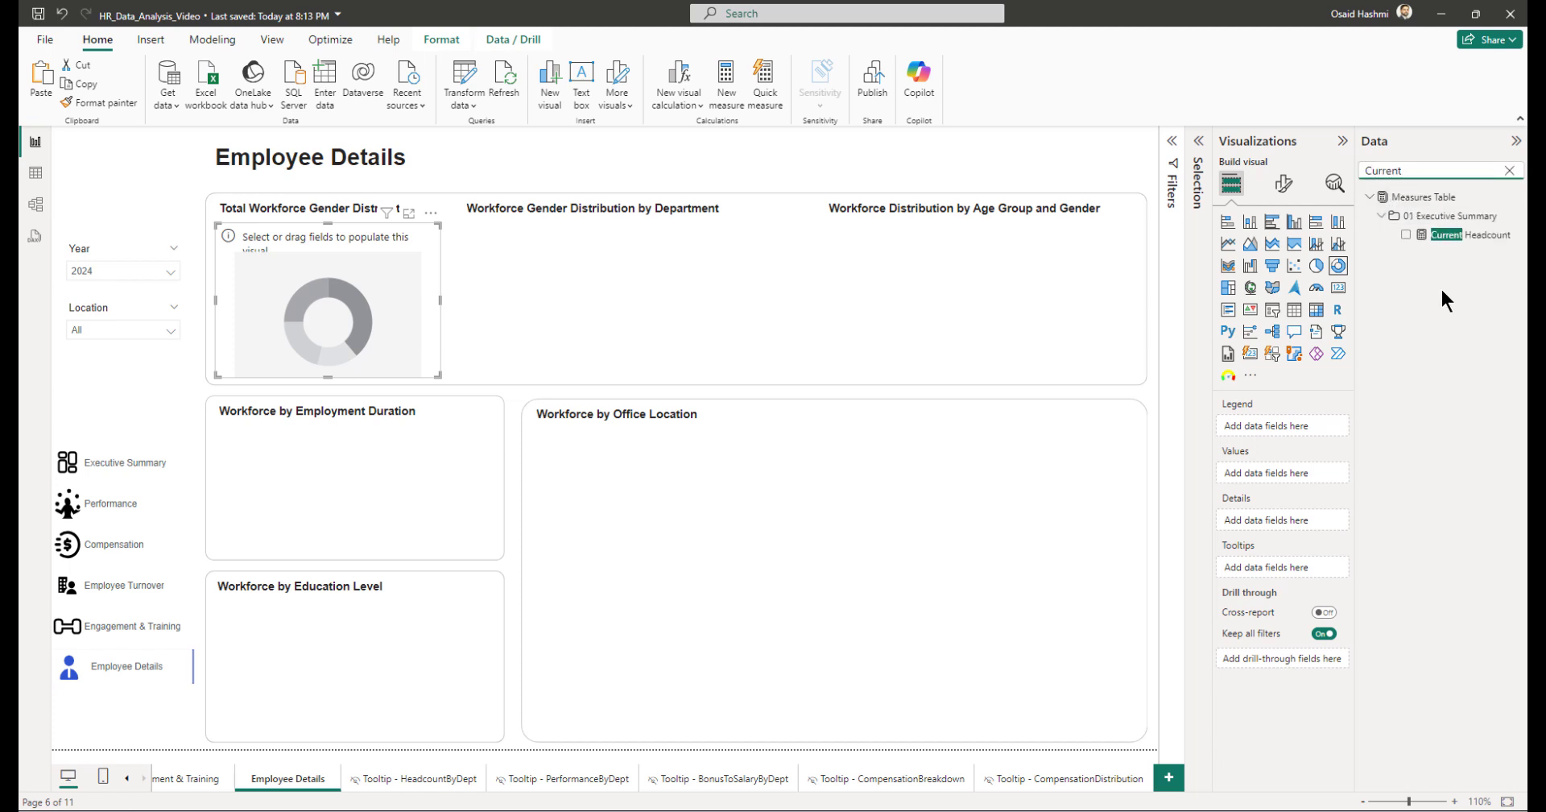
pyautogui.click(1405, 234)
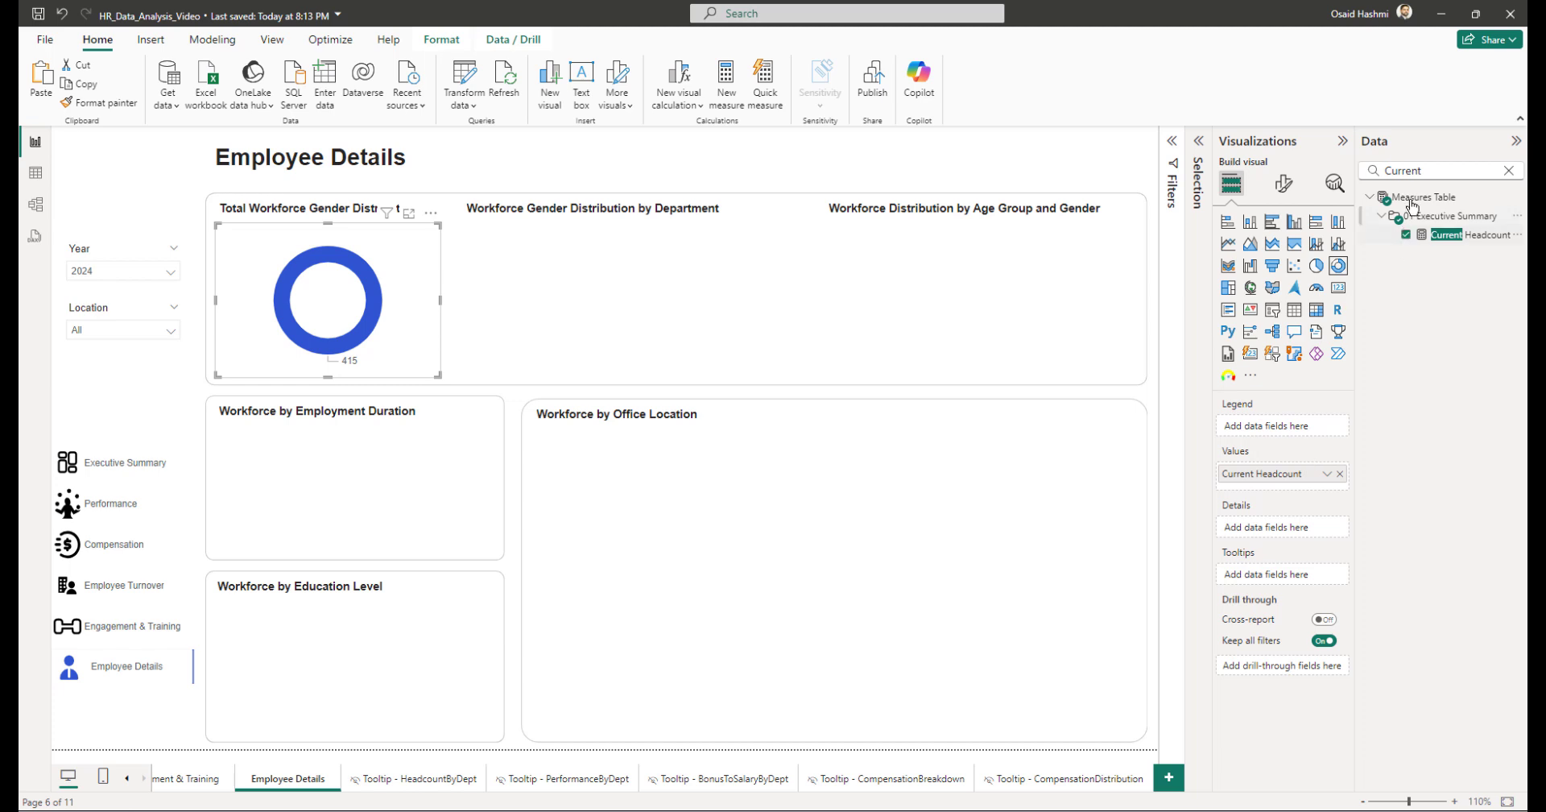
pyautogui.doubleClick(1413, 170)
pyautogui.write('gender')
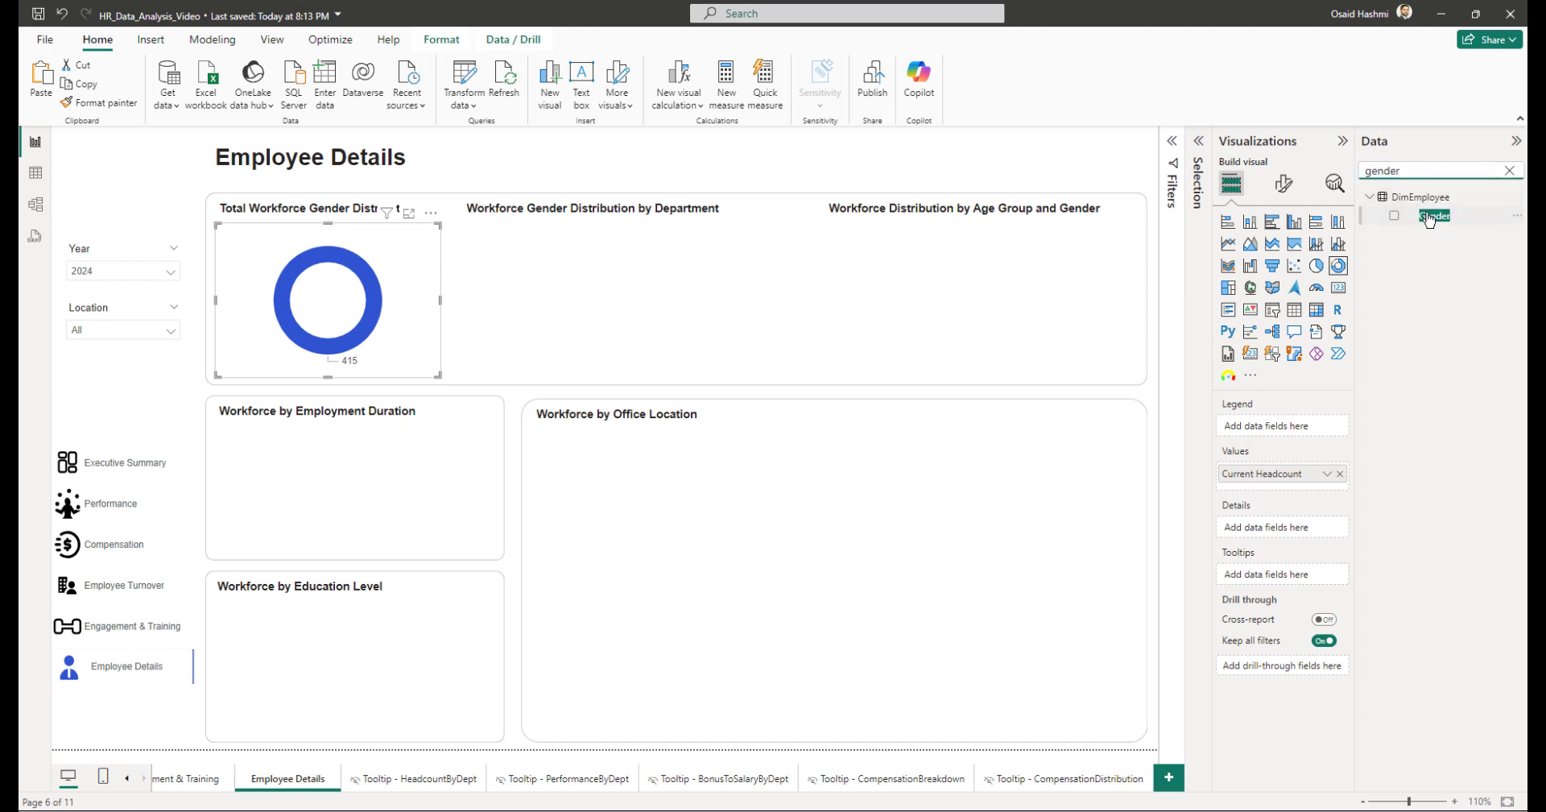
pyautogui.moveTo(1432, 215); pyautogui.dragTo(1278, 425)
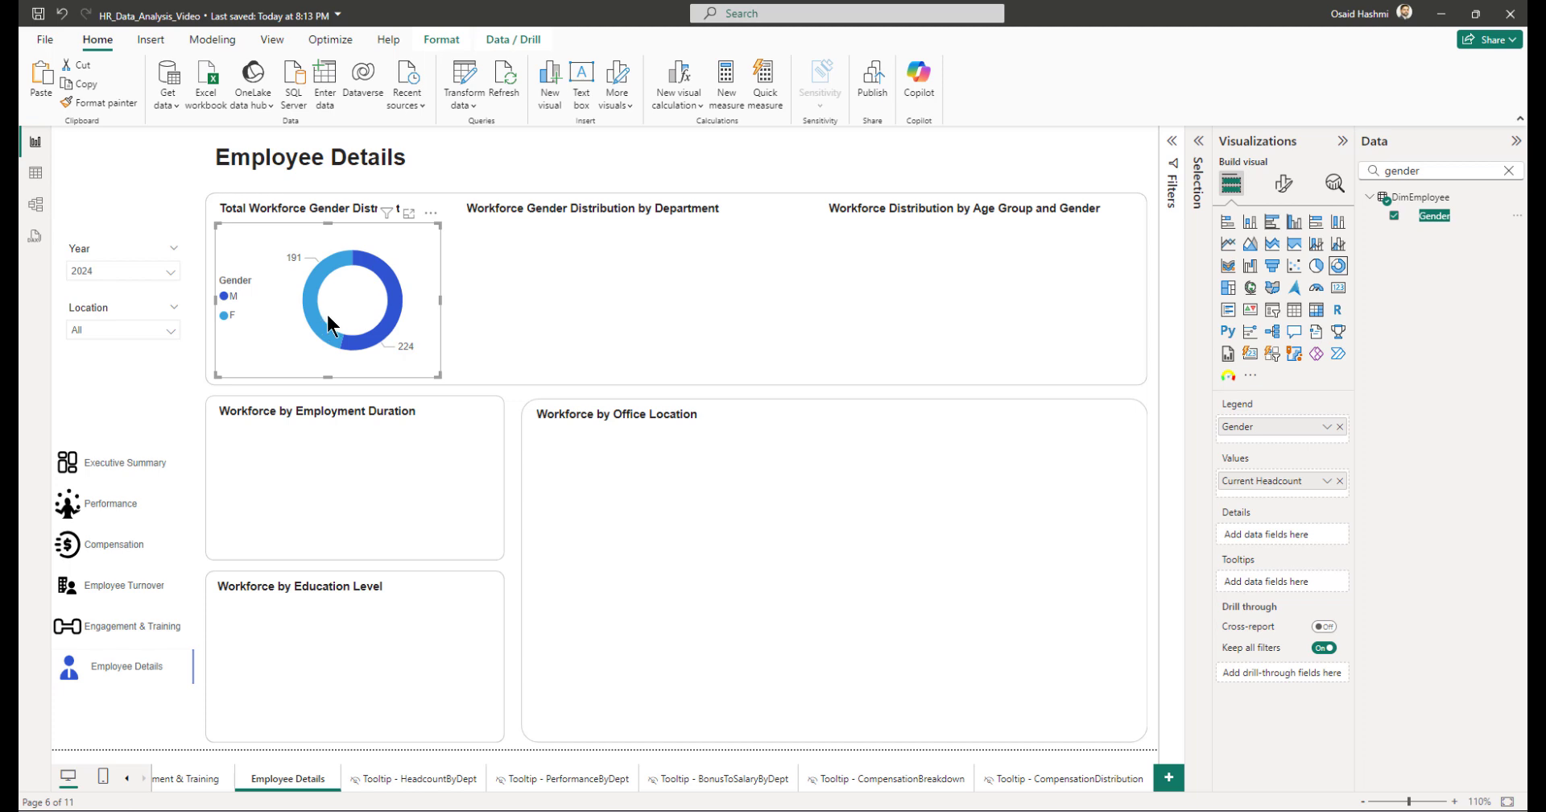
# Step: Color the gender donut chart's M slice light blue and its F slice light purple
pyautogui.click(1283, 184)
pyautogui.click(1240, 324)
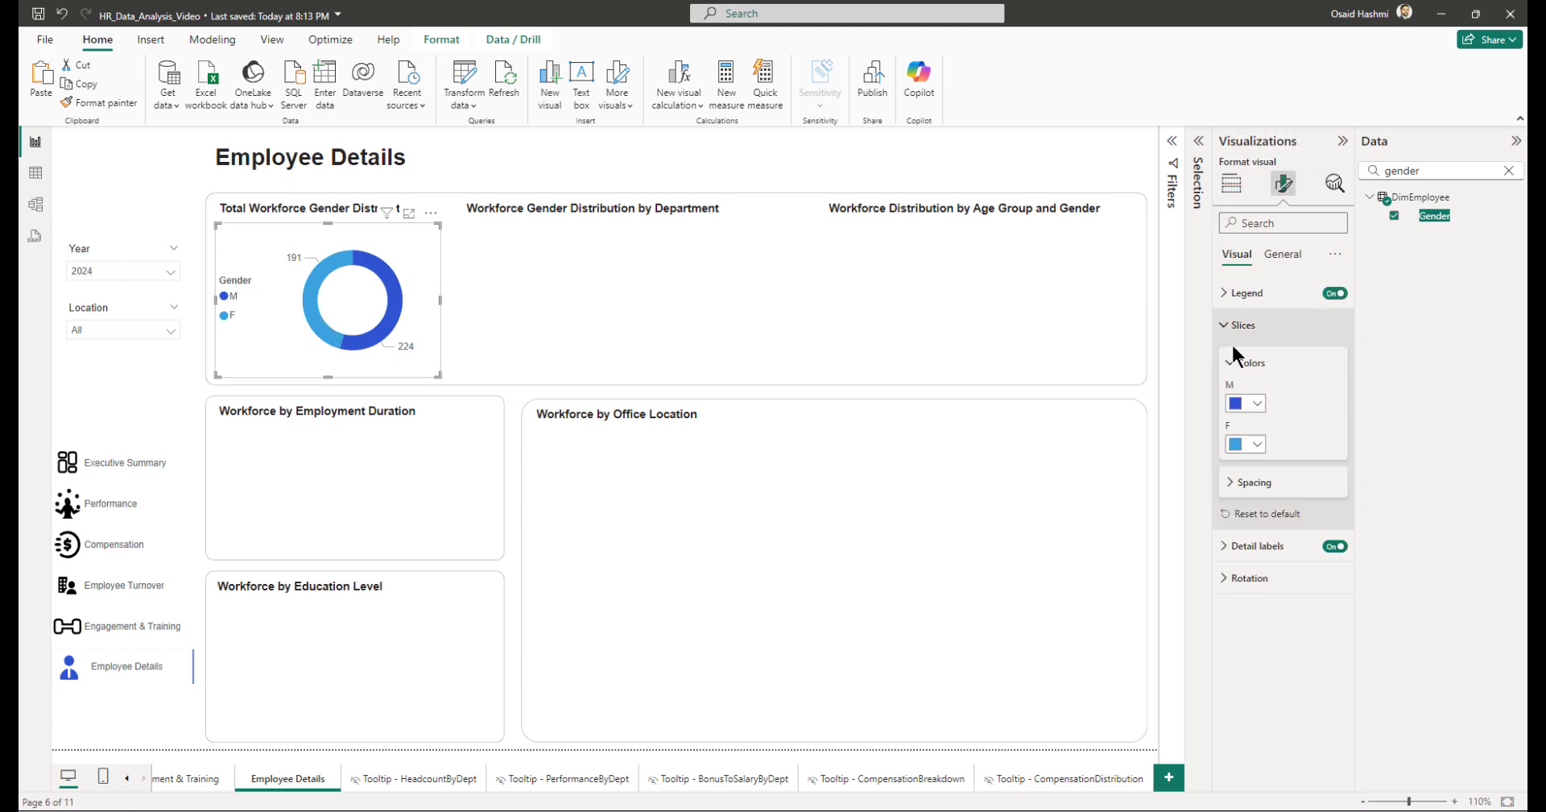
pyautogui.click(1247, 402)
pyautogui.click(1312, 458)
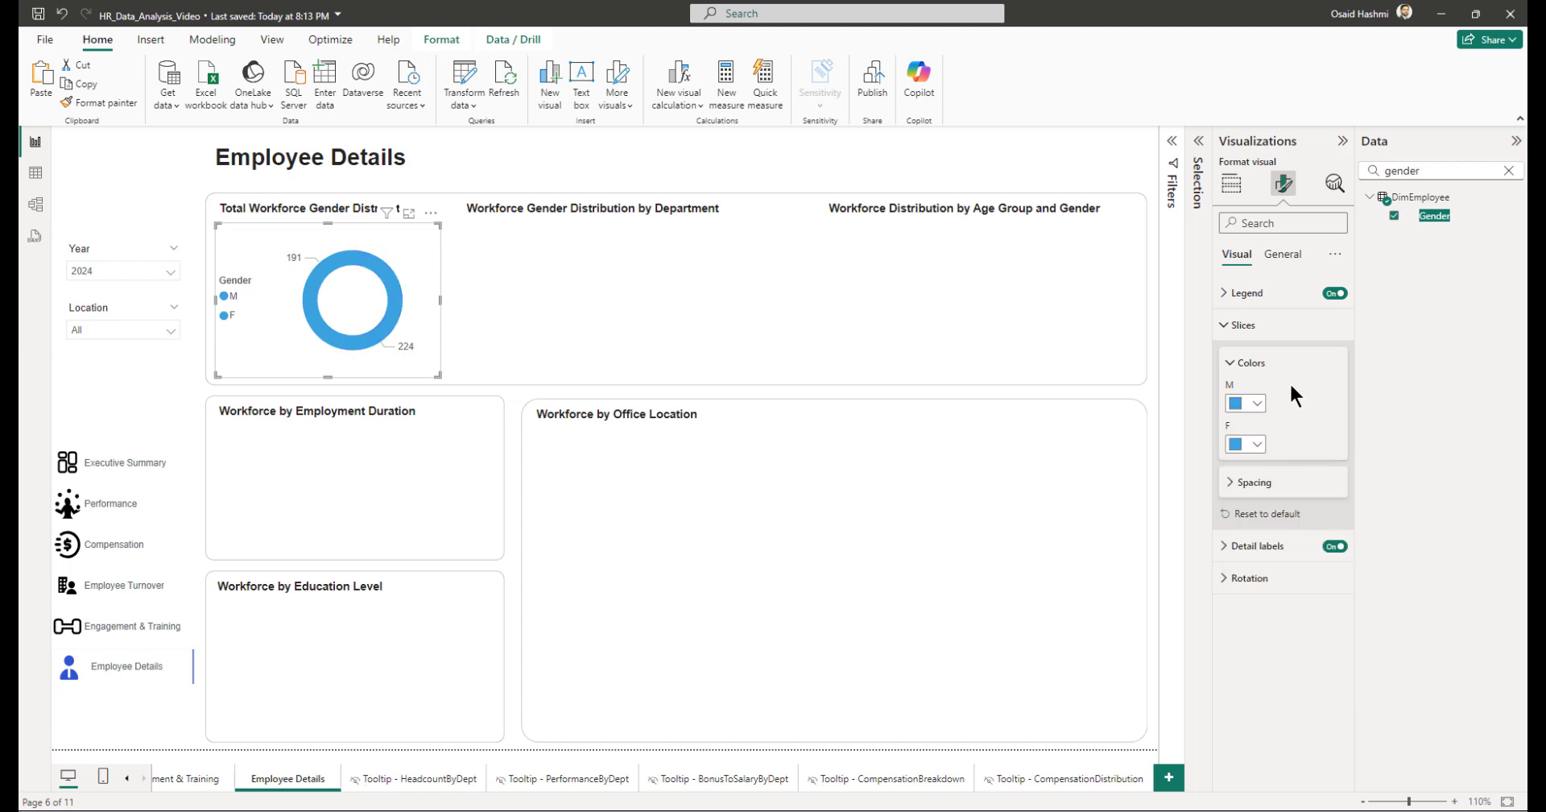
pyautogui.click(1246, 444)
pyautogui.click(1377, 557)
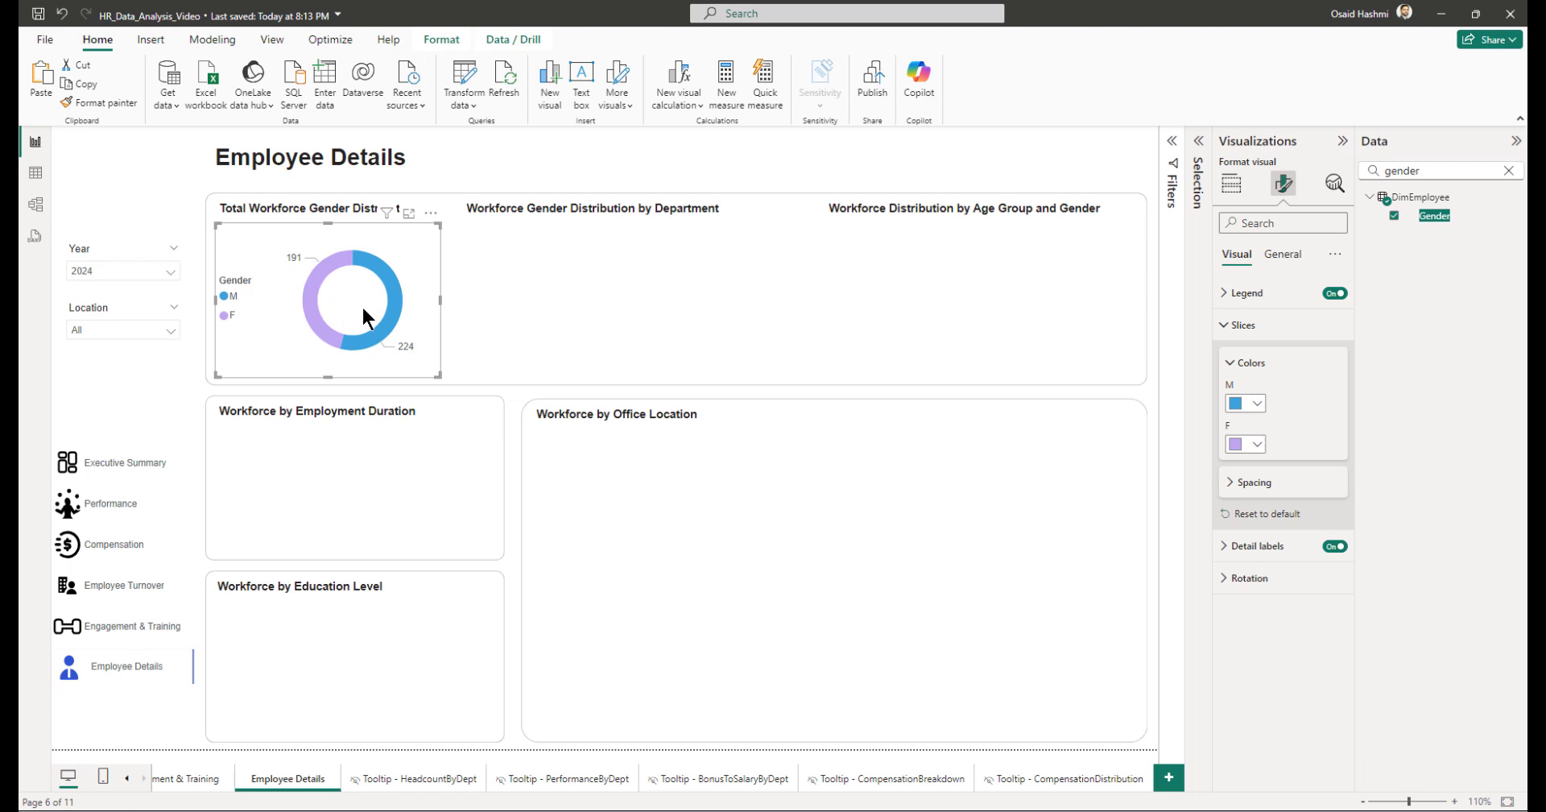
# Step: Place the gender donut chart's legend at Bottom center and turn off the legend title
pyautogui.click(1249, 333)
pyautogui.click(1249, 295)
pyautogui.click(1267, 376)
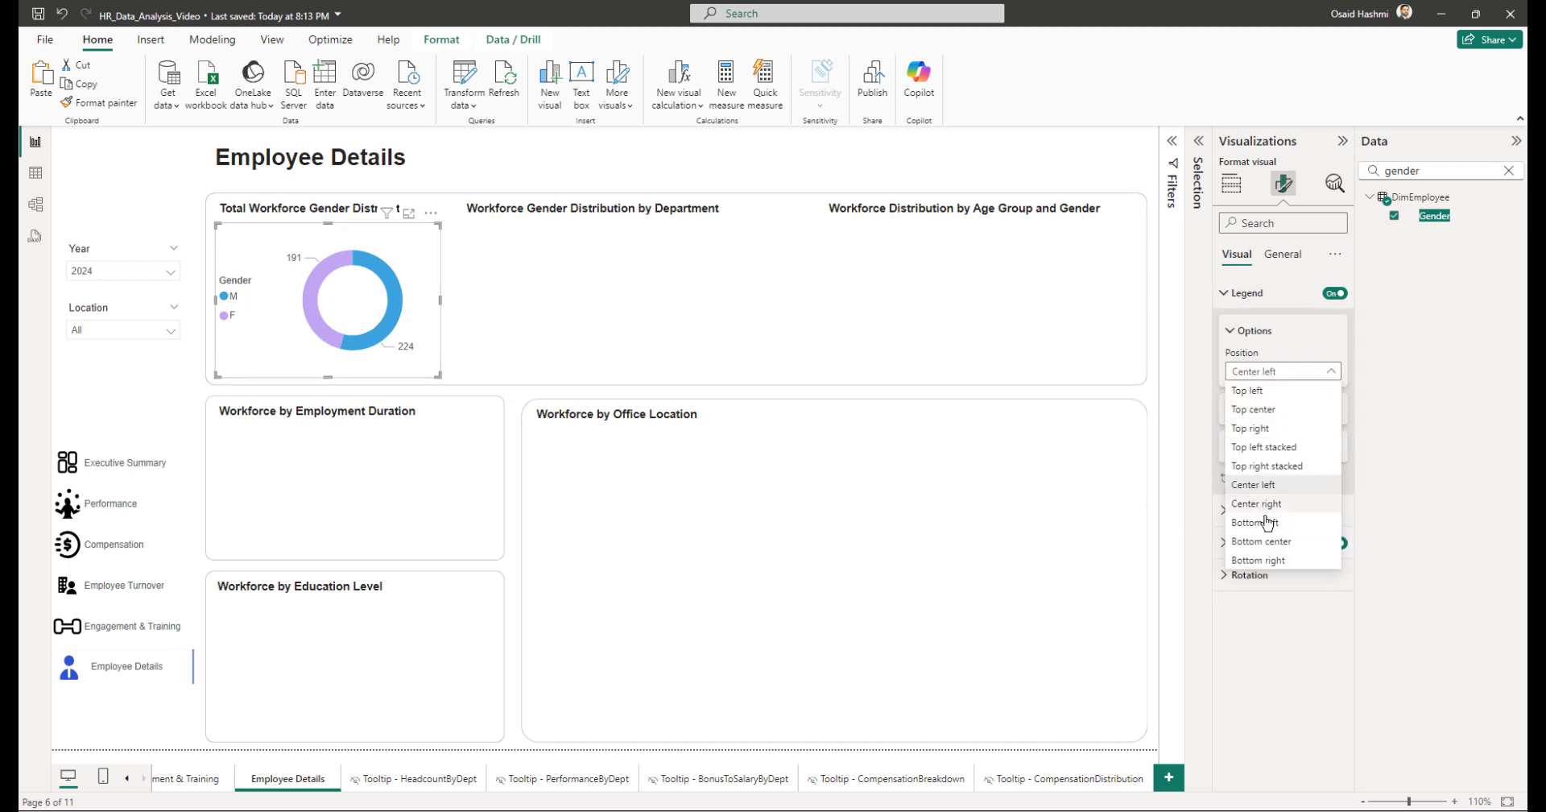
pyautogui.click(1261, 541)
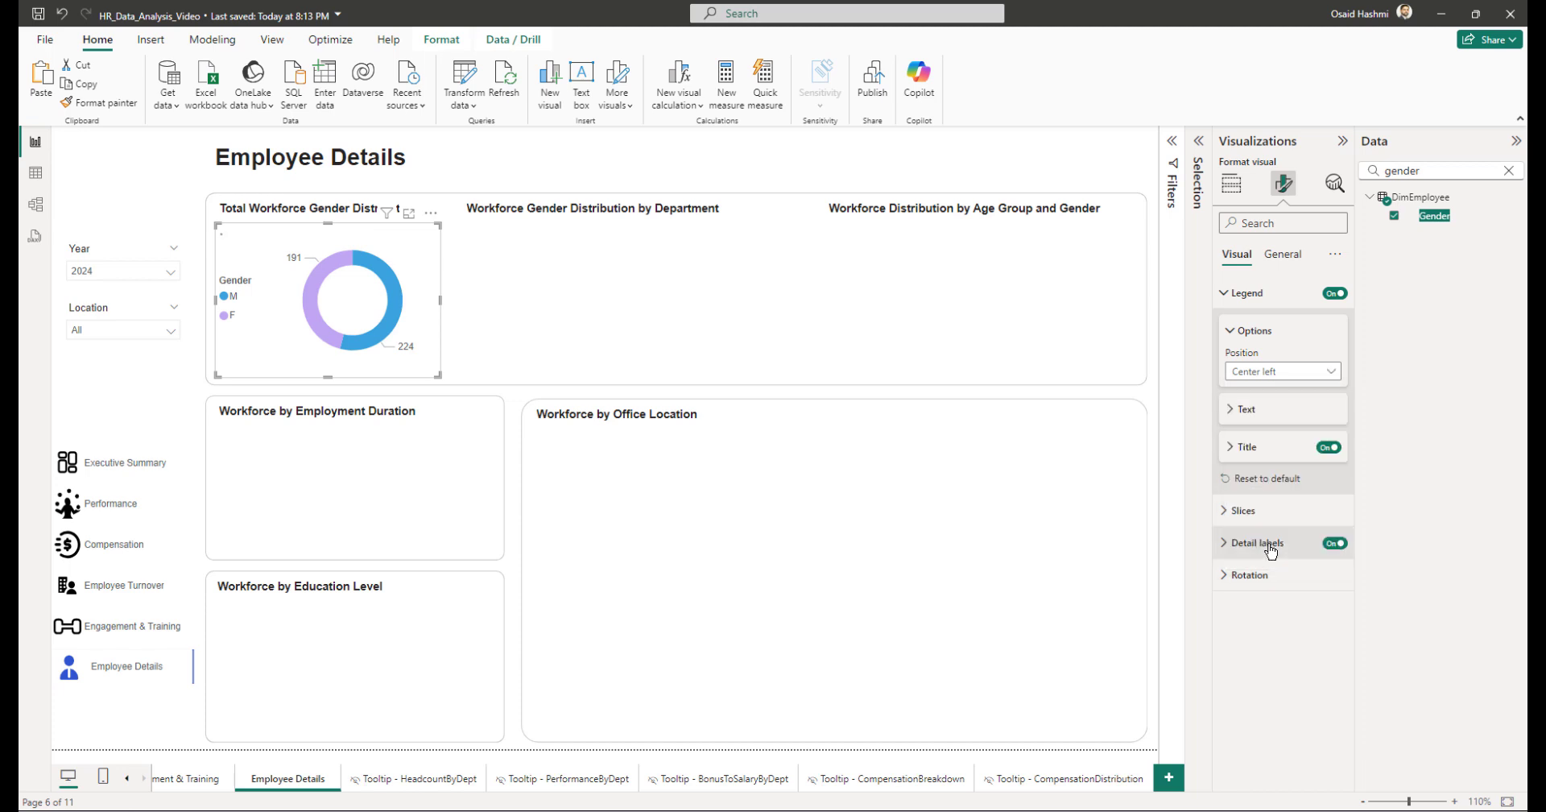
pyautogui.click(1328, 448)
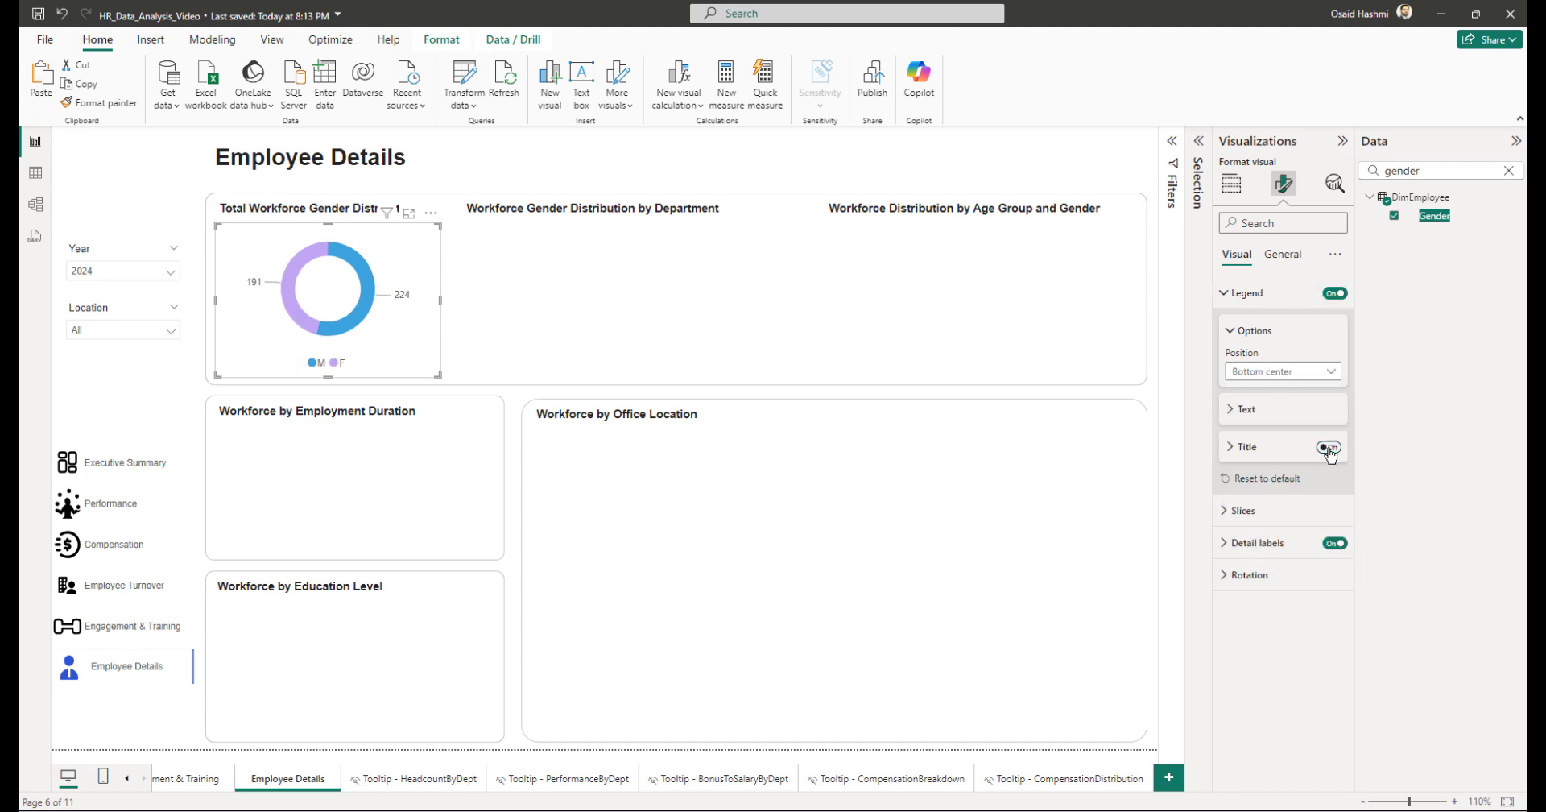
# Step: Set the donut chart's detail labels to data value, percent of total, with 0 percentage decimal places
pyautogui.click(1247, 293)
pyautogui.click(1256, 357)
pyautogui.click(1269, 499)
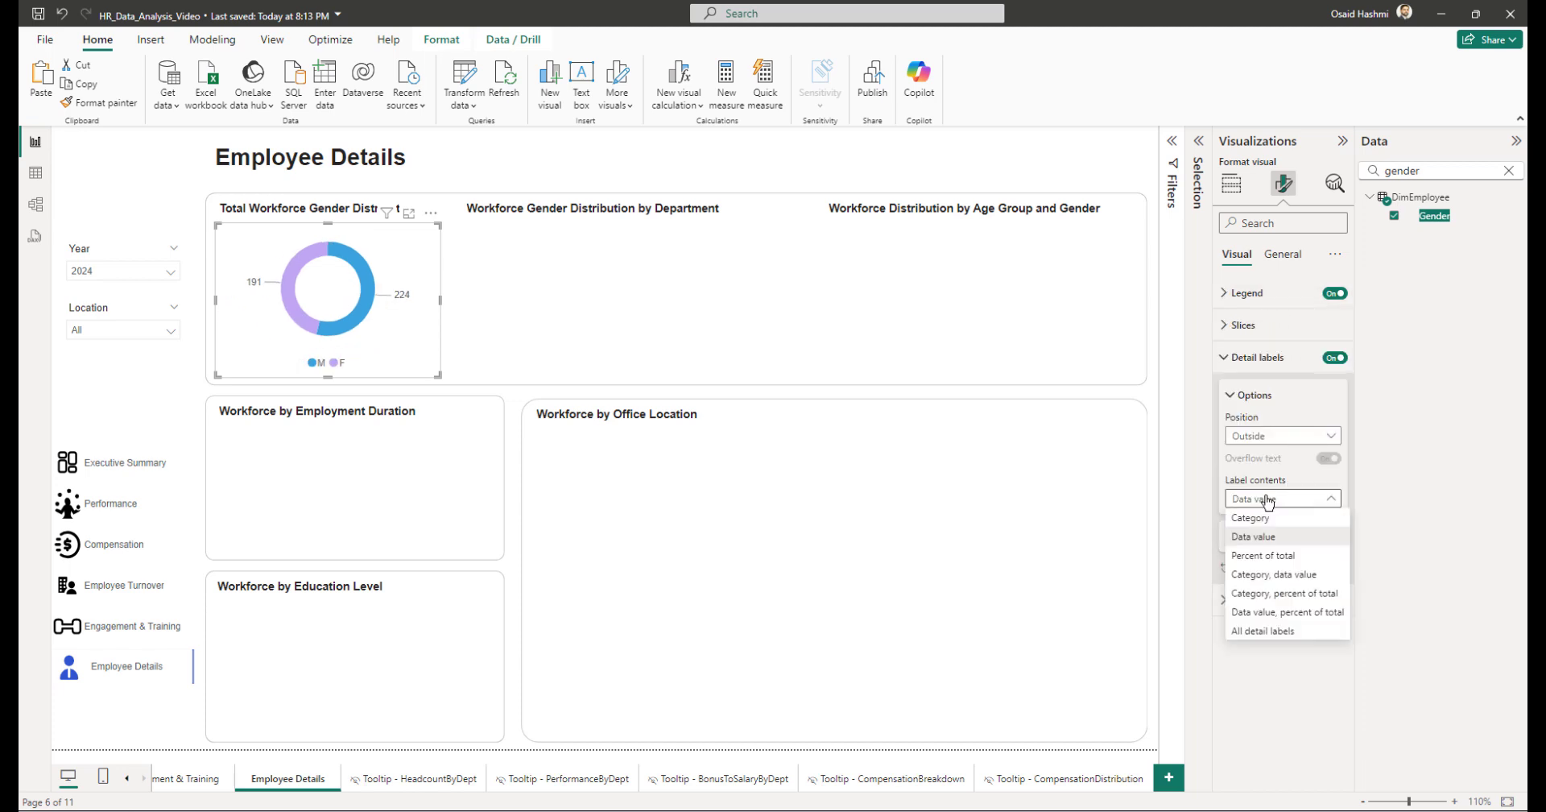
pyautogui.click(1268, 613)
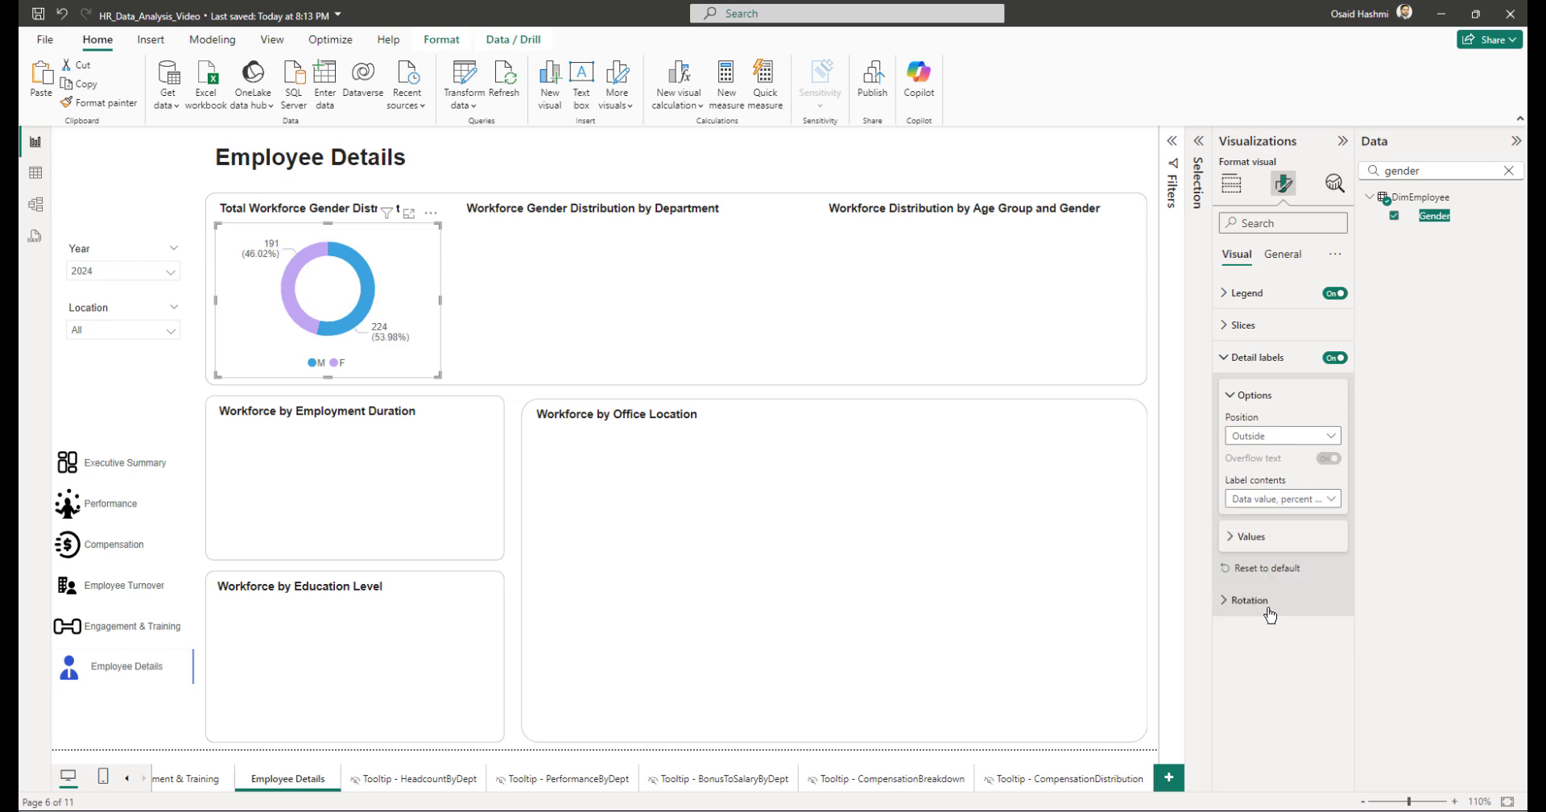
pyautogui.click(1254, 537)
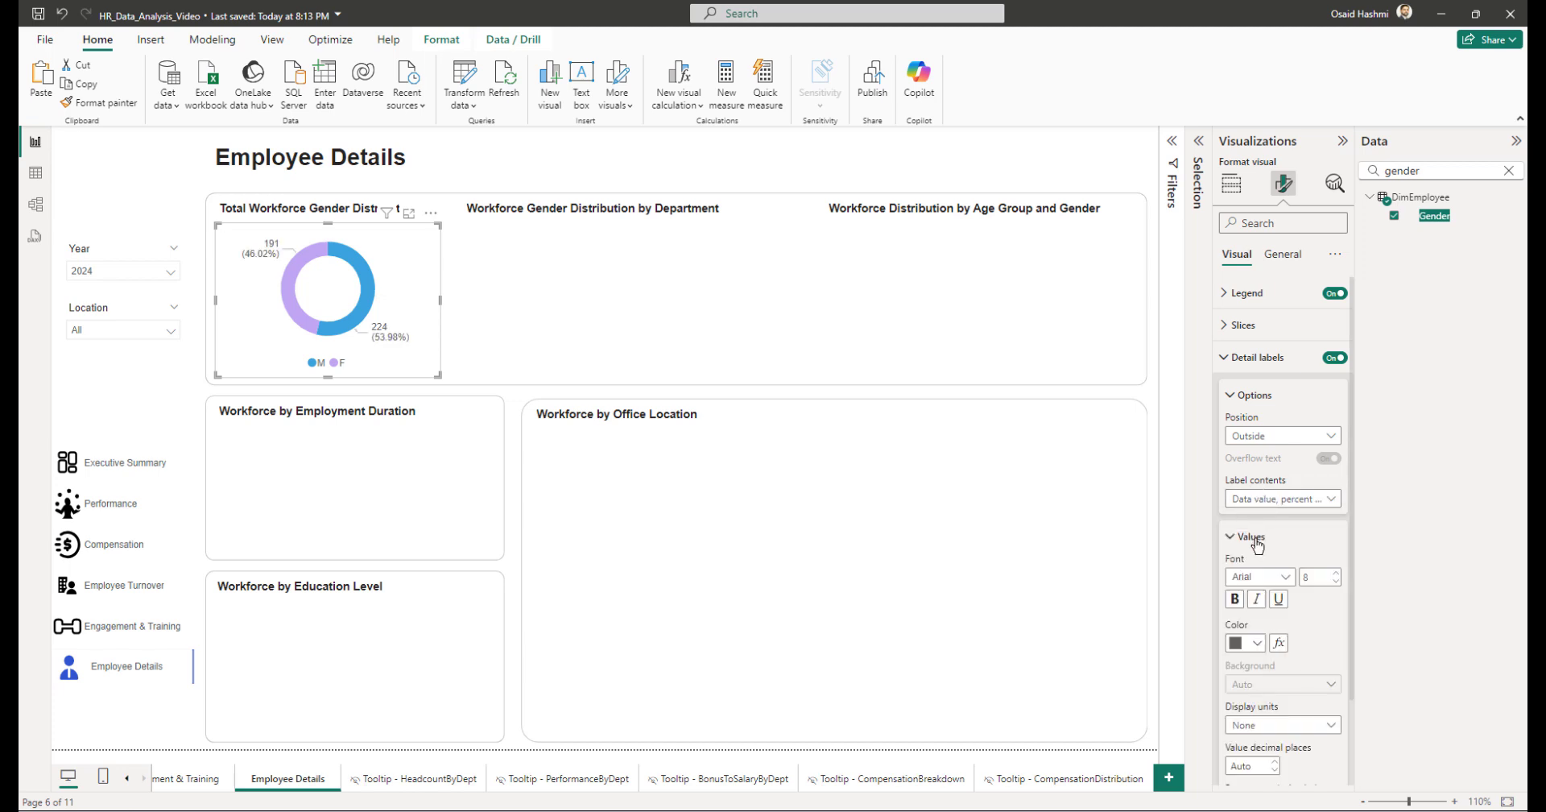
pyautogui.scroll(-3, 1260, 595)
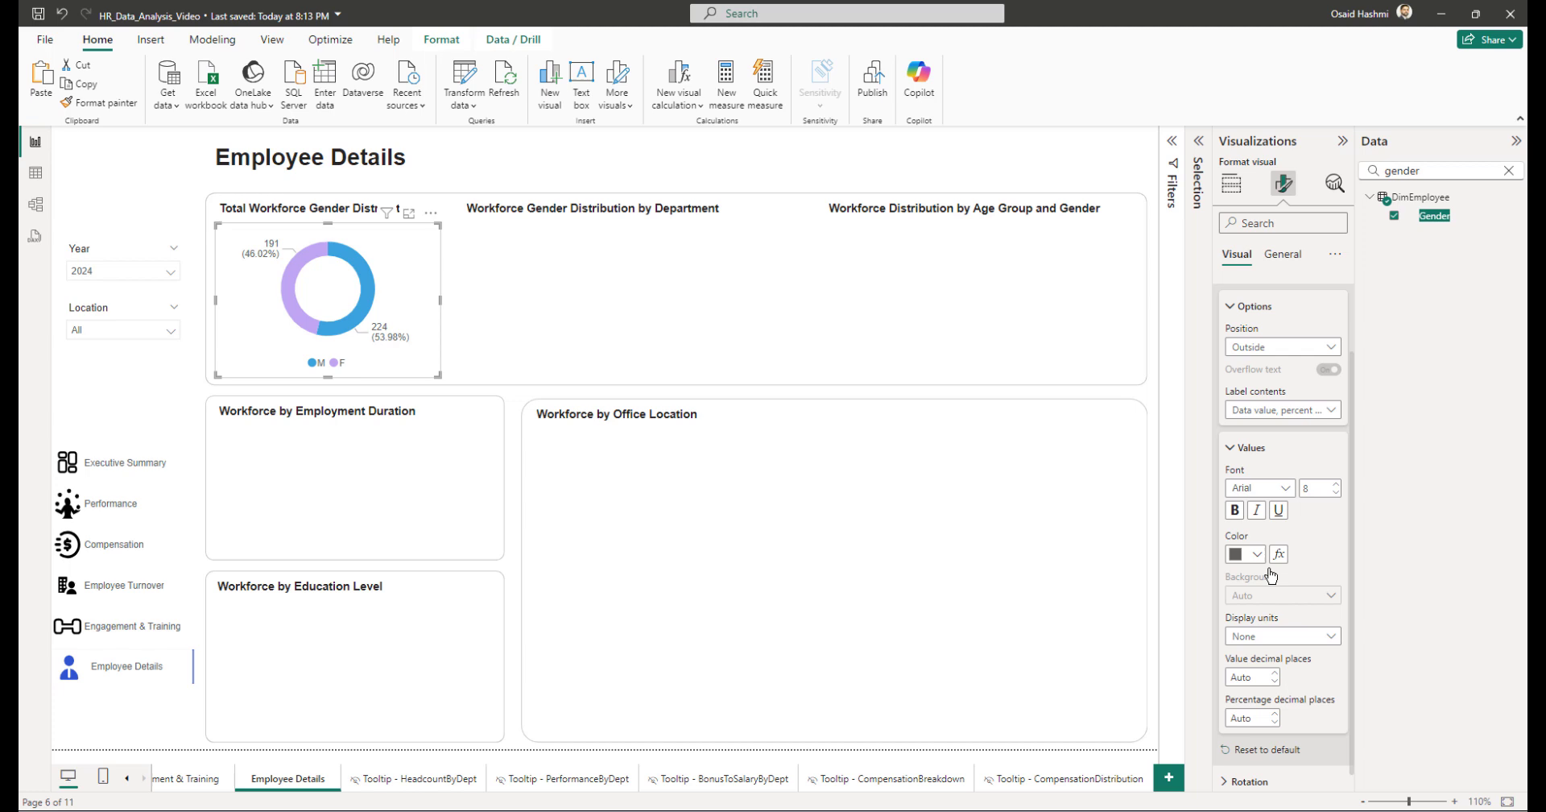
pyautogui.click(1252, 665)
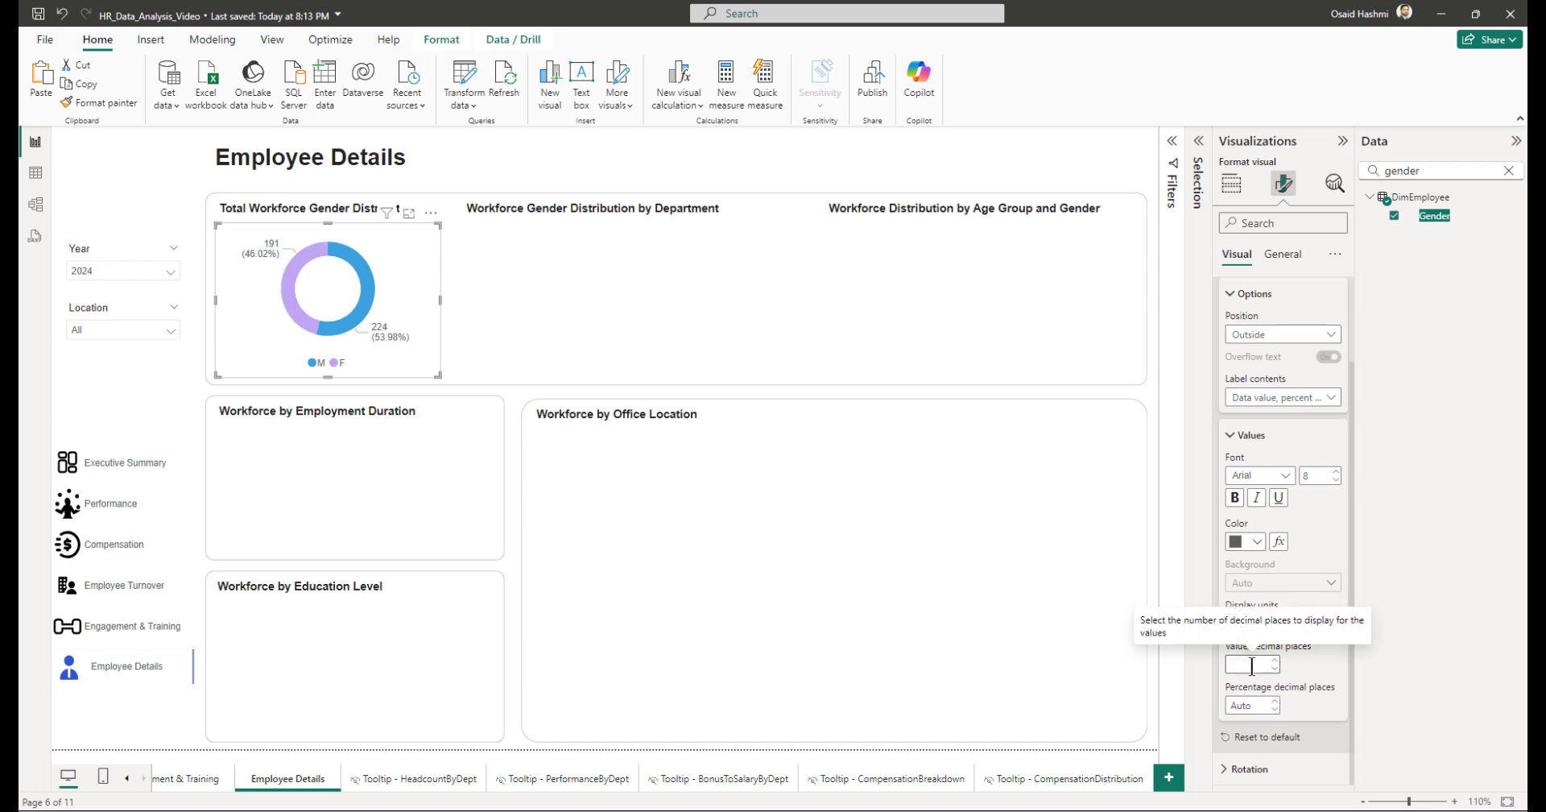
pyautogui.click(1258, 707)
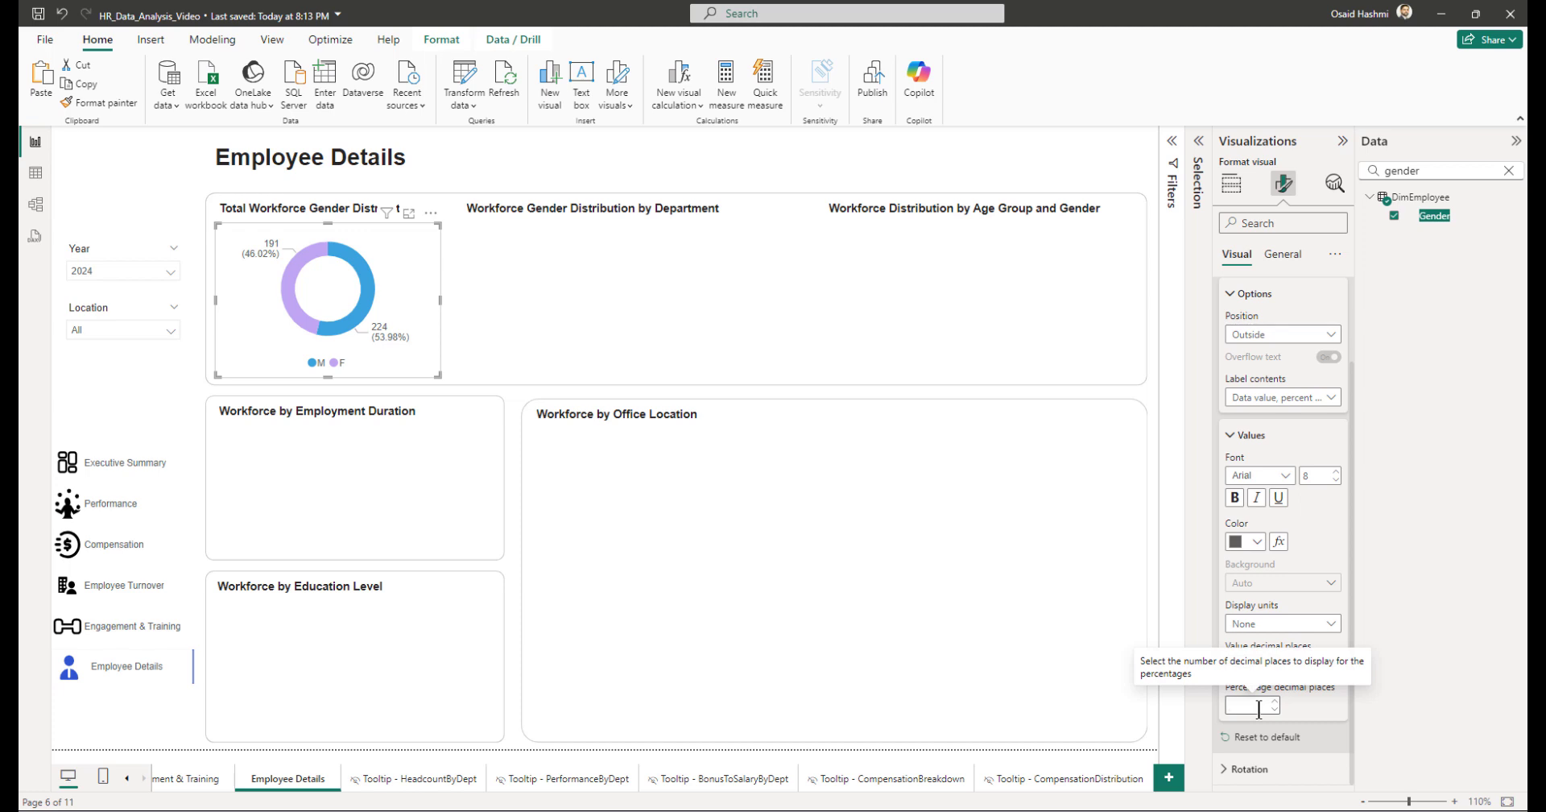
pyautogui.write('0')
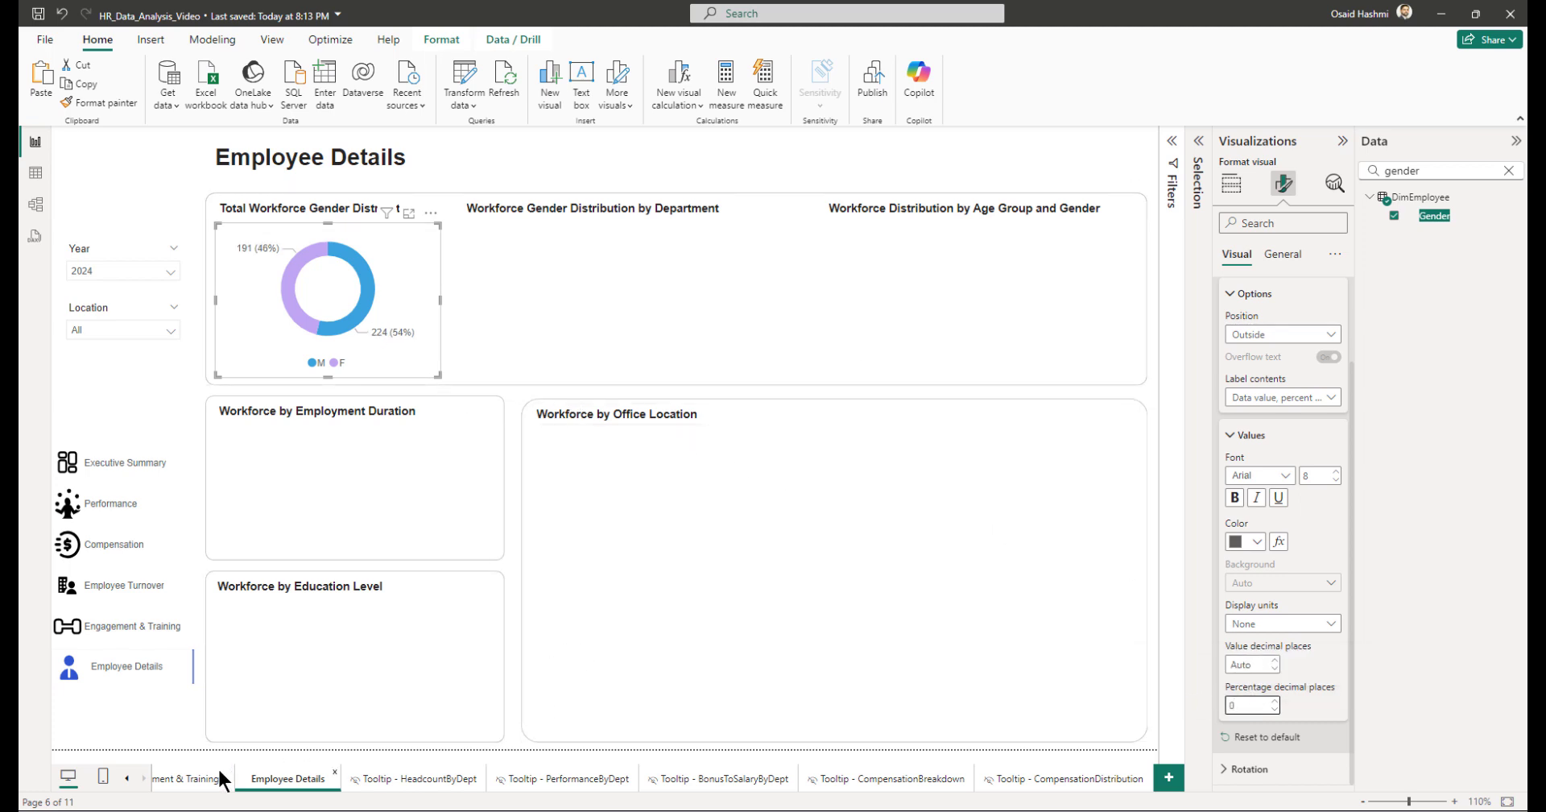
# Step: Copy the completion rate card inside the Engagement & Training page's donut chart to the Employee Details page
pyautogui.click(180, 776)
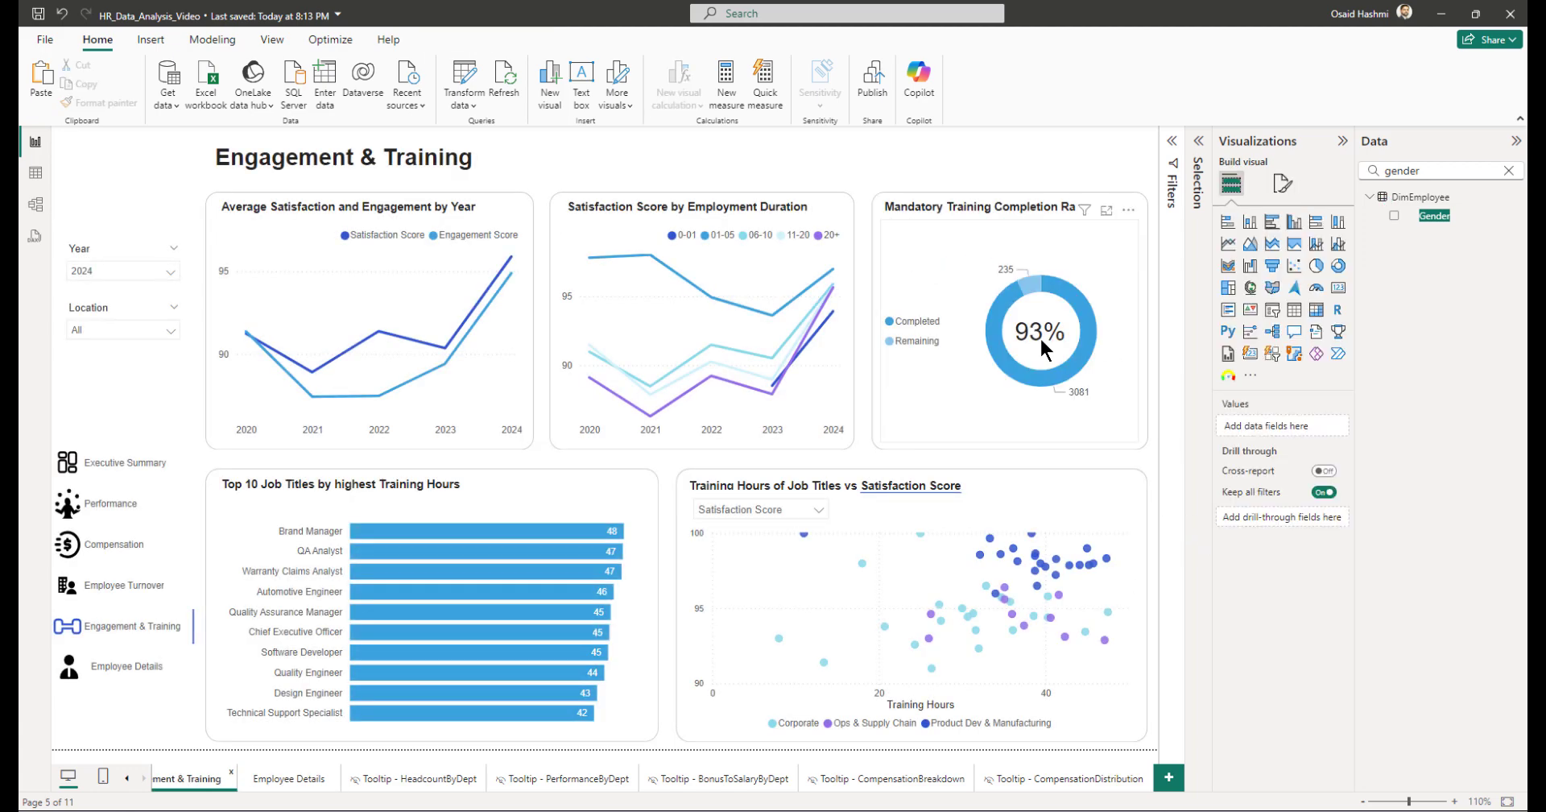
pyautogui.click(1037, 333)
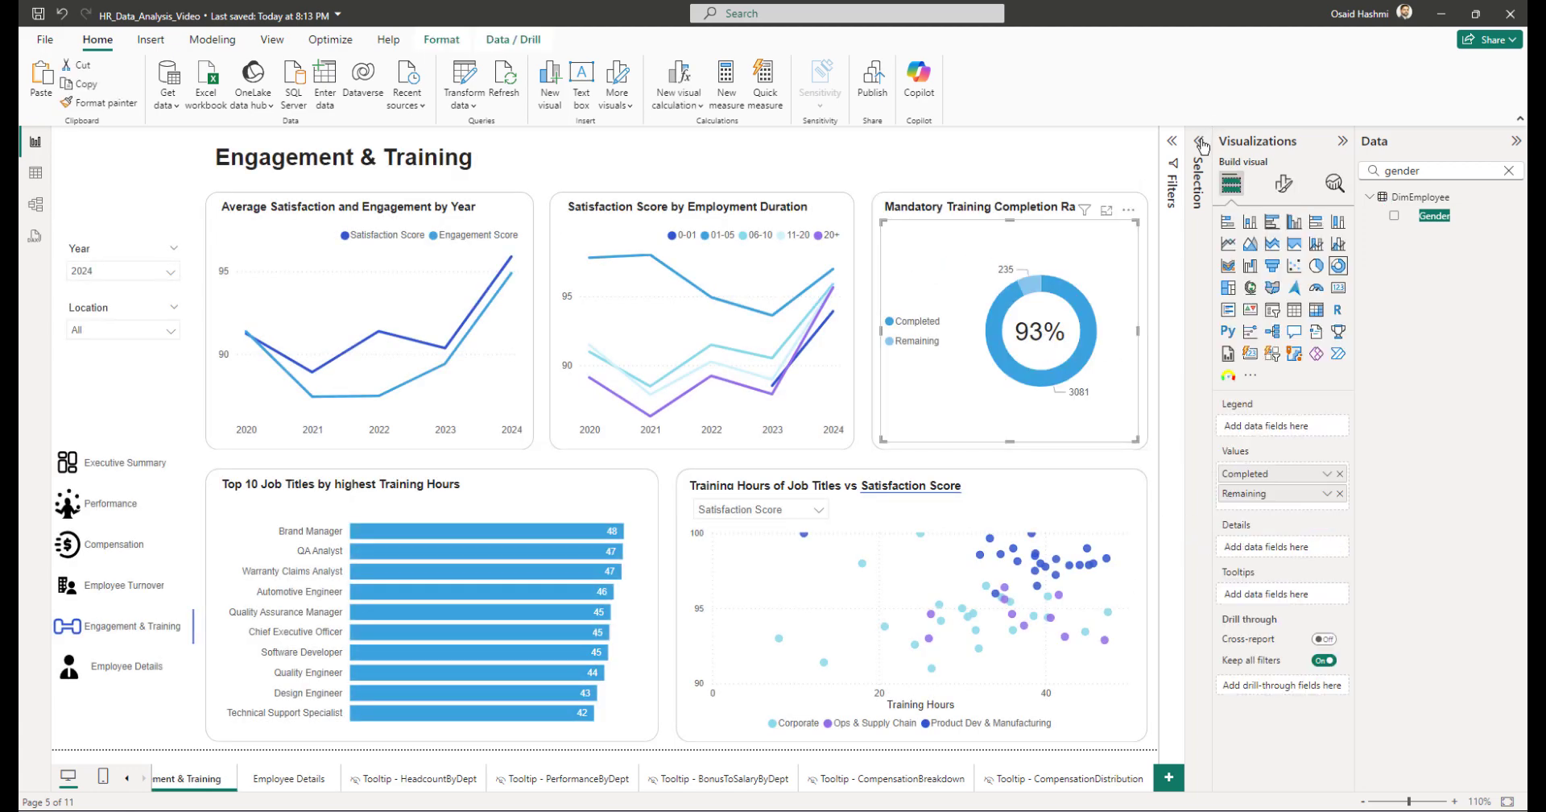
pyautogui.click(1198, 141)
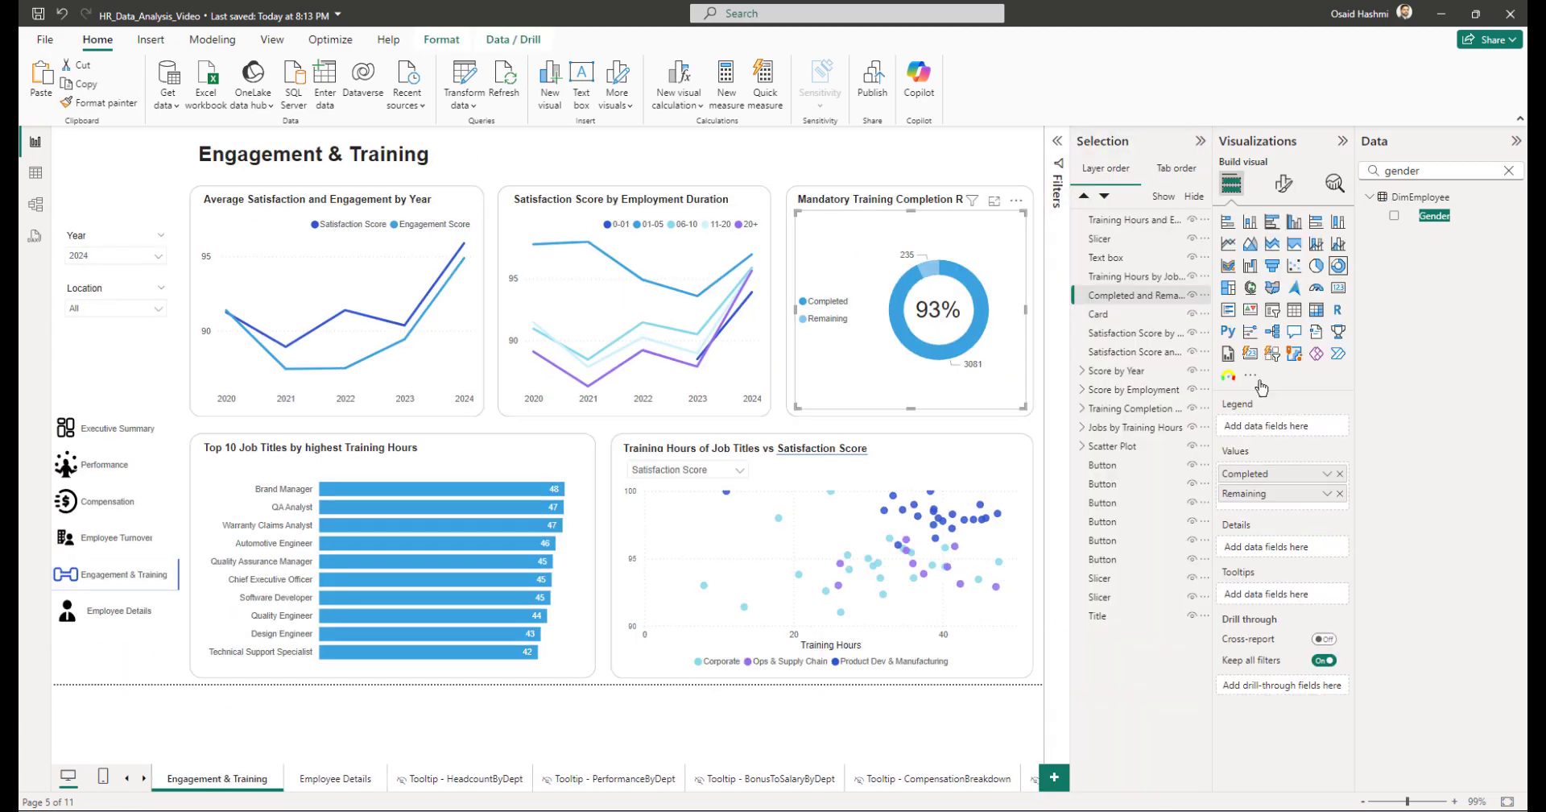
pyautogui.click(1098, 318)
pyautogui.hotkey('ctrl', 'c')
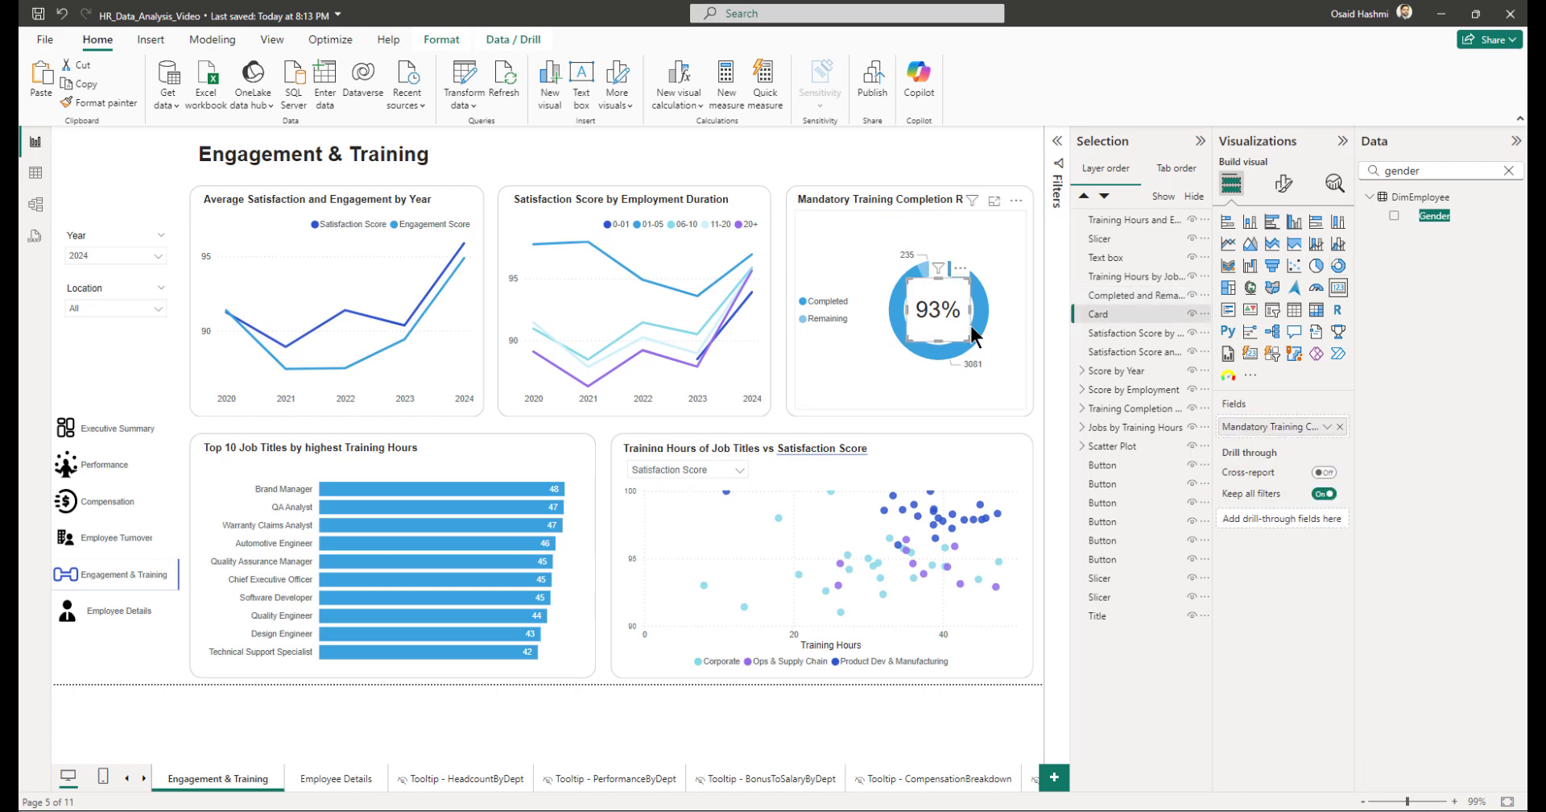
pyautogui.click(335, 778)
pyautogui.hotkey('ctrl', 'v')
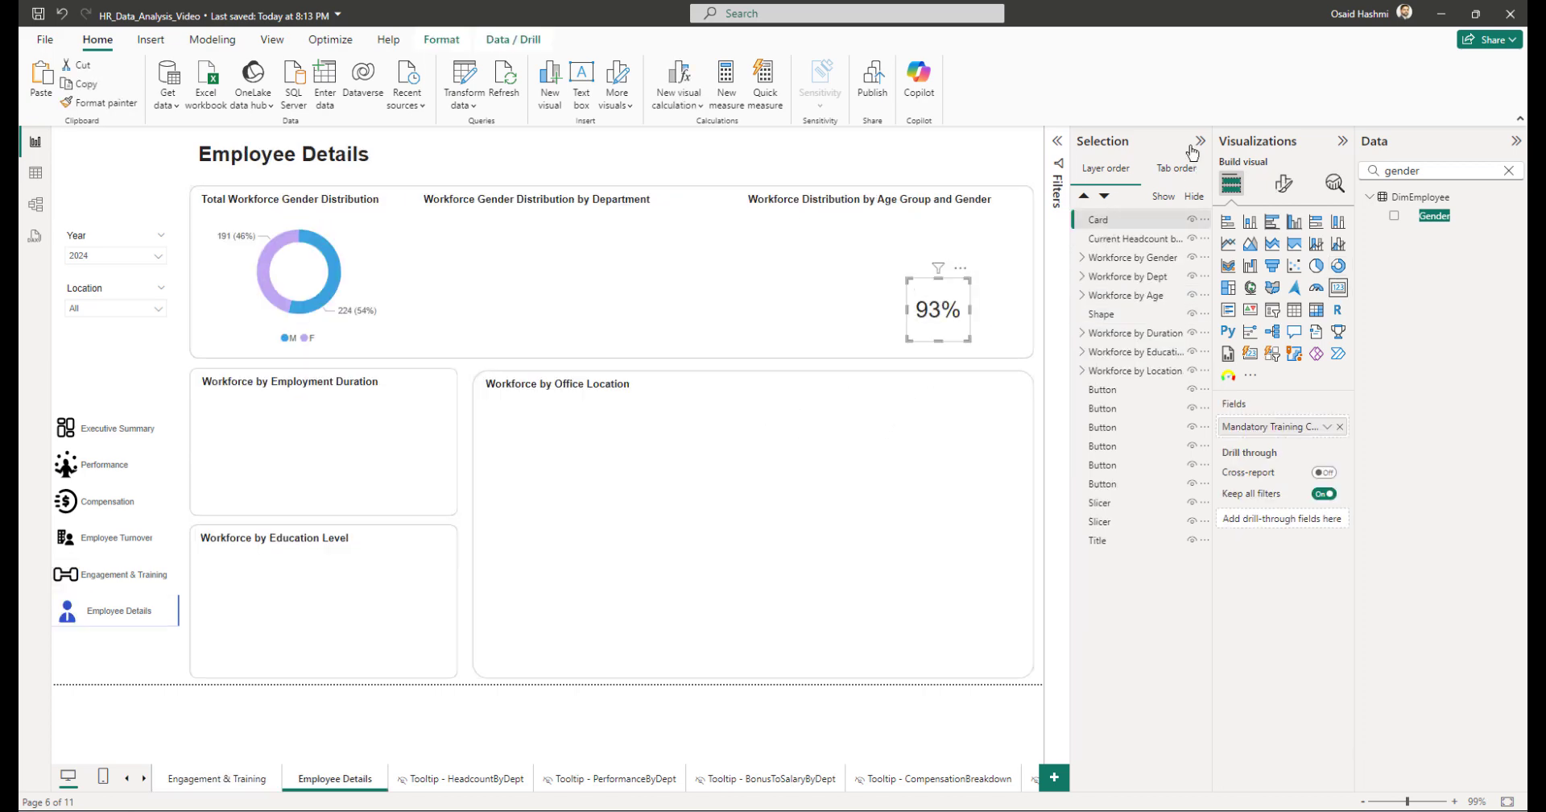
# Step: Move the pasted card to the center of the gender donut chart and send it behind the chart
pyautogui.click(1200, 141)
pyautogui.moveTo(1035, 334); pyautogui.dragTo(322, 290)
pyautogui.click(1199, 141)
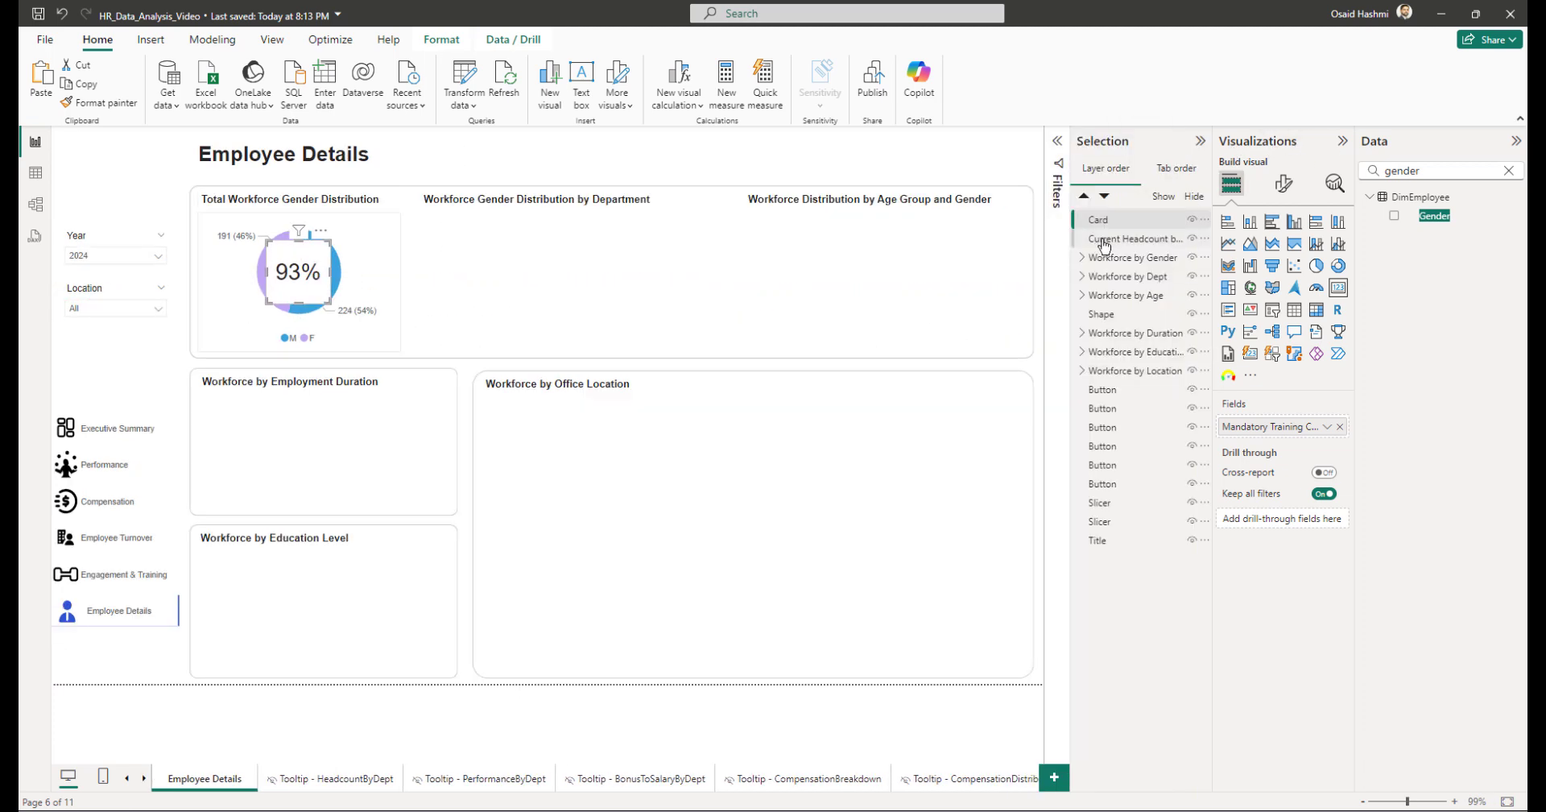
pyautogui.click(1104, 195)
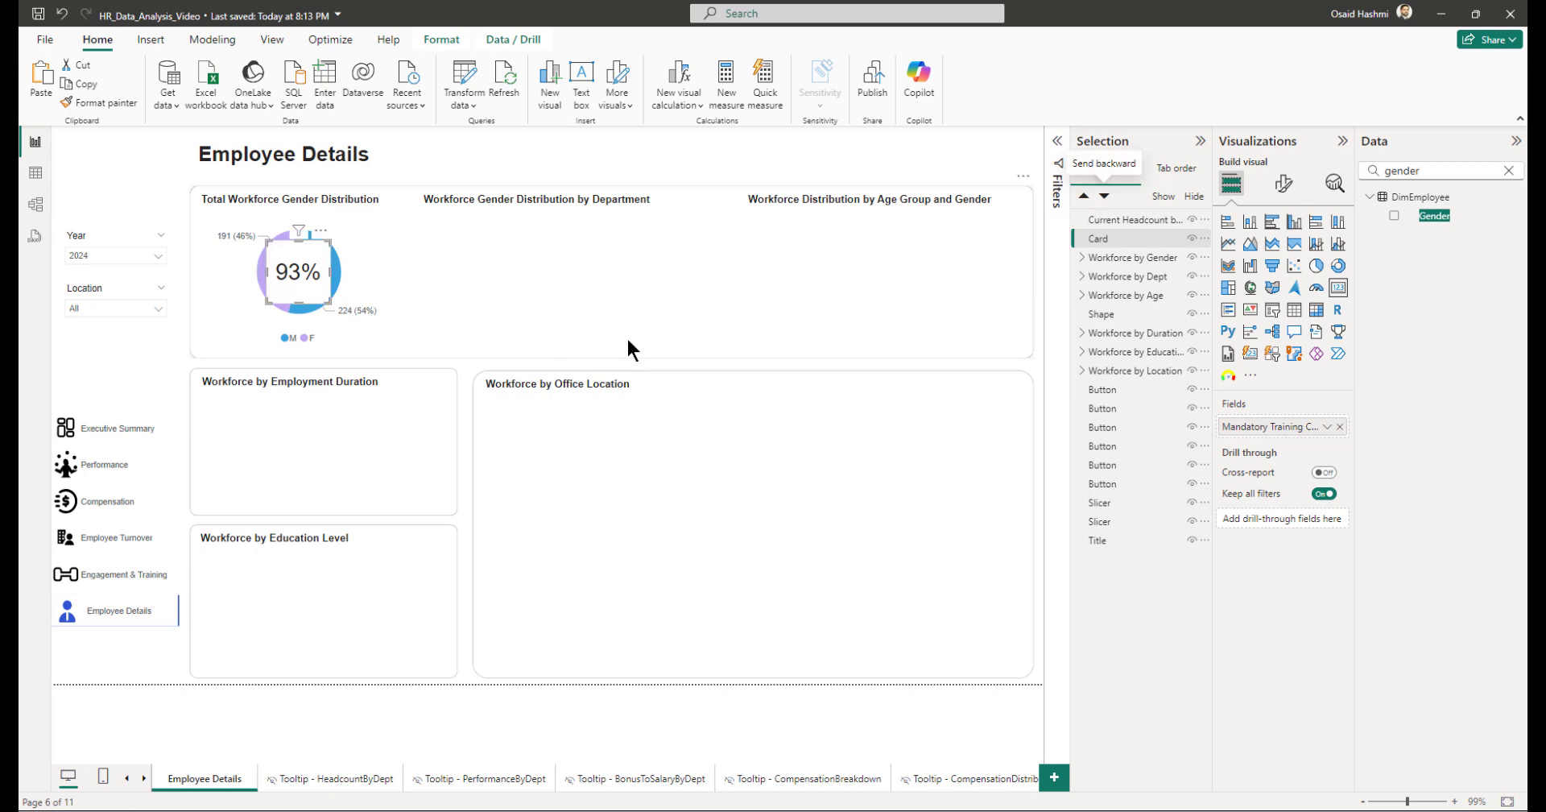
# Step: Replace the card's Mandatory Training Completion field with the Current Headcount measure
pyautogui.click(1340, 426)
pyautogui.click(1417, 172)
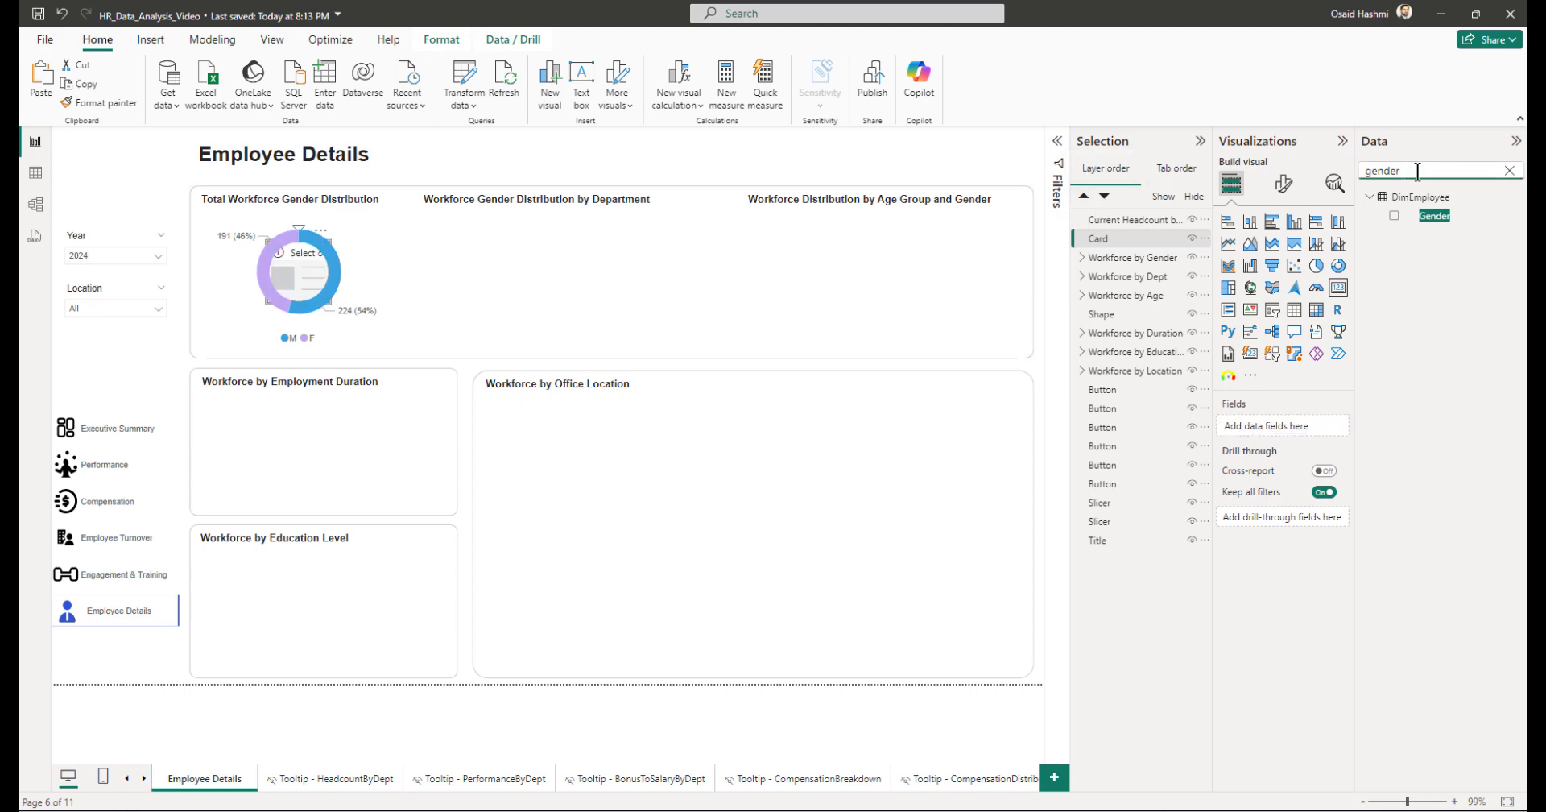
pyautogui.press('BackSpace')
pyautogui.press('BackSpace')
pyautogui.press('BackSpace')
pyautogui.write('curren')
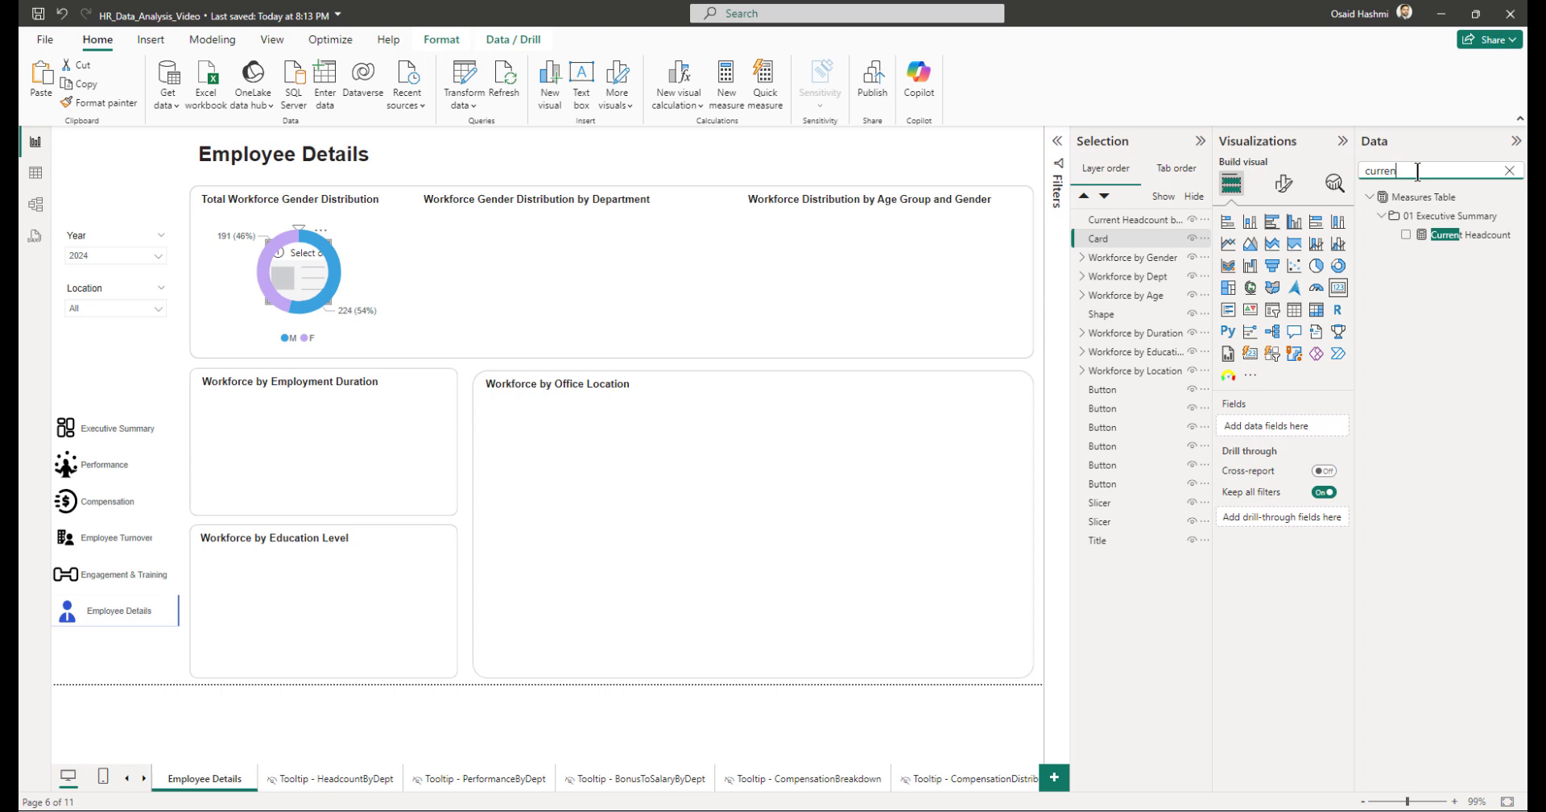
pyautogui.click(1406, 234)
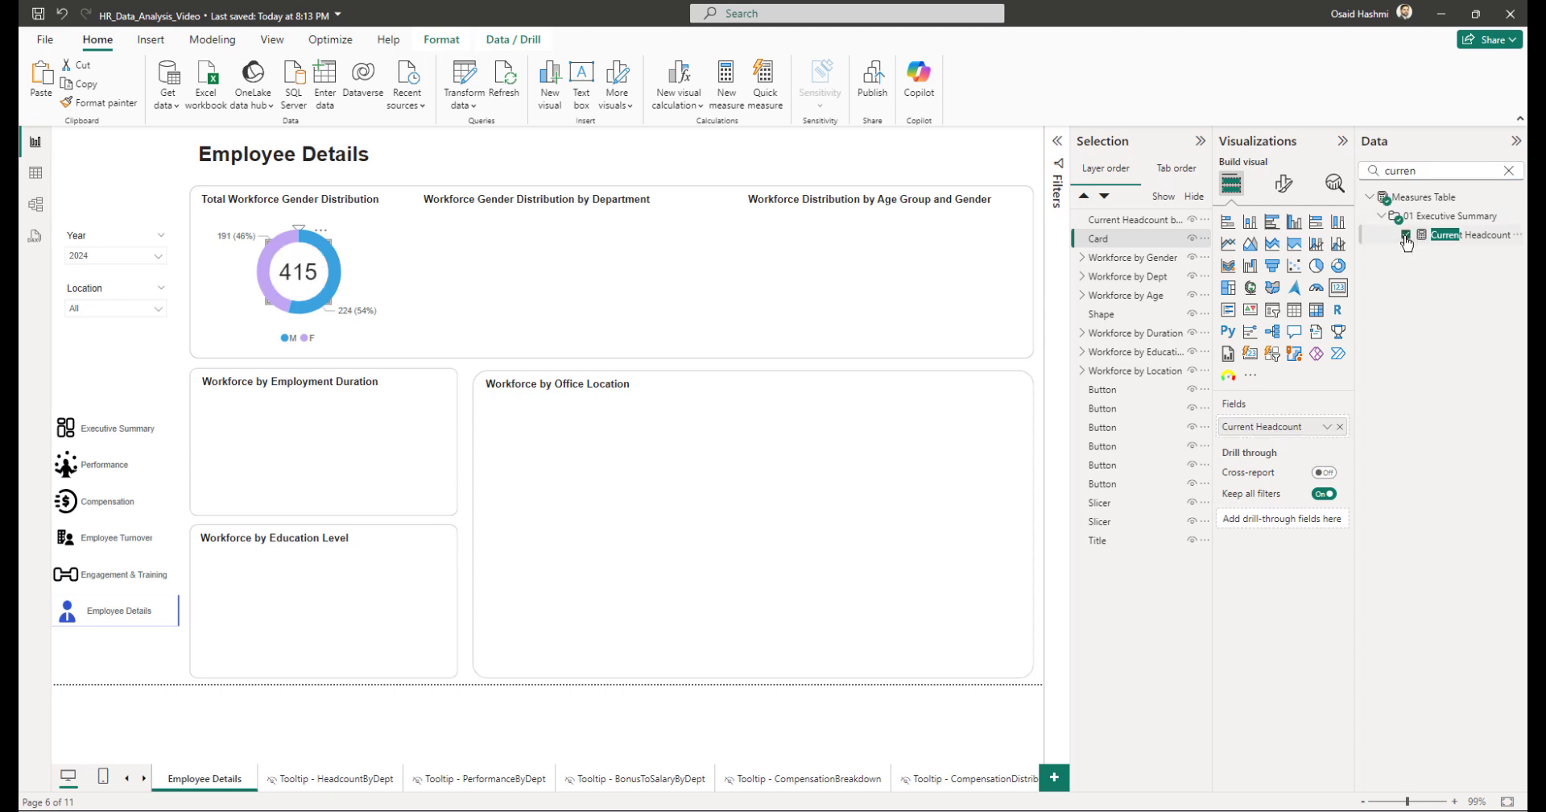
pyautogui.click(1026, 146)
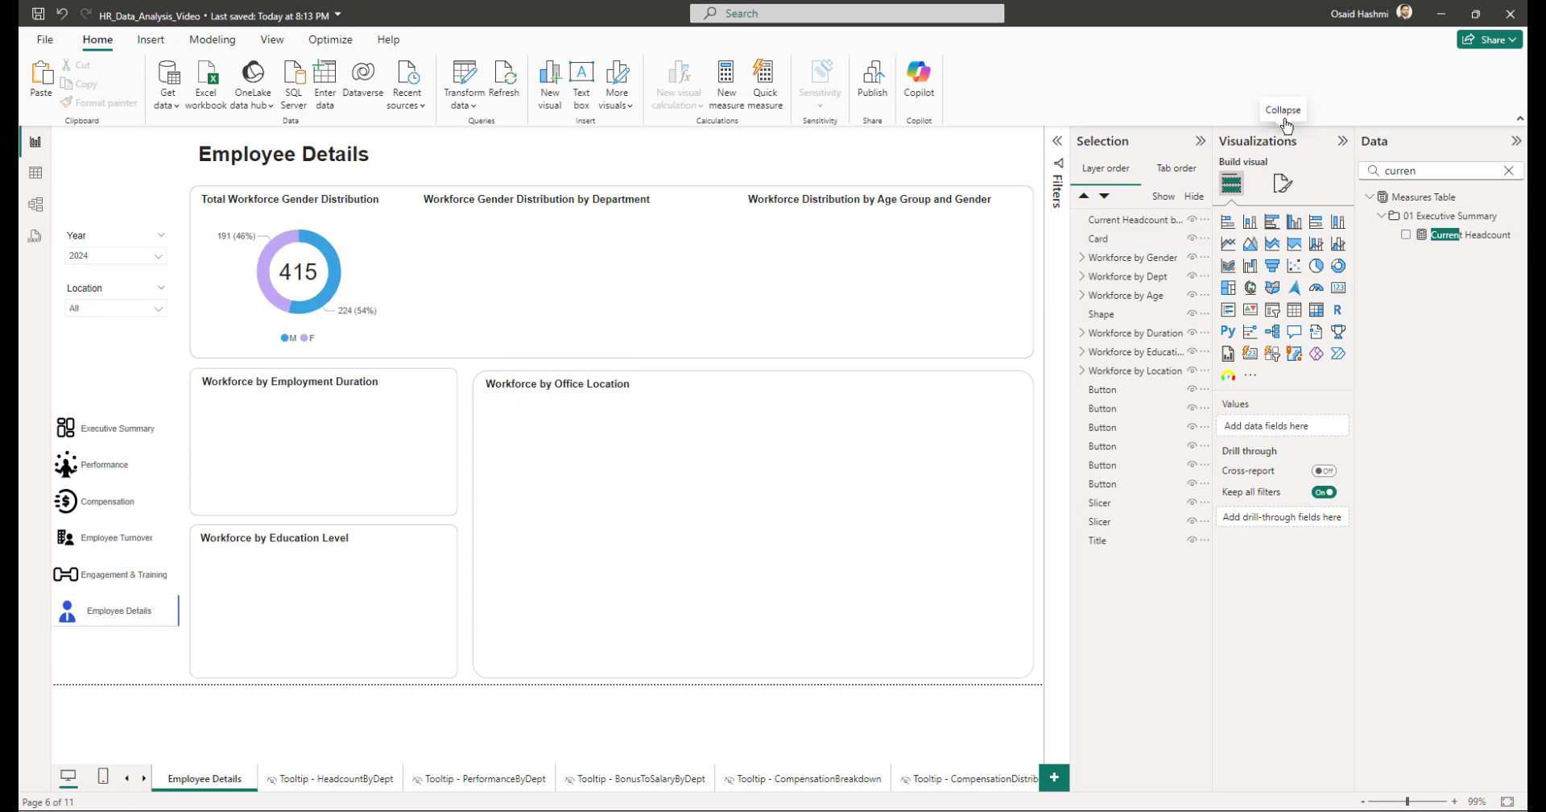
# Step: Collapse the Selection, Visualizations and Data panes to enlarge the report canvas
pyautogui.click(1200, 141)
pyautogui.click(1341, 141)
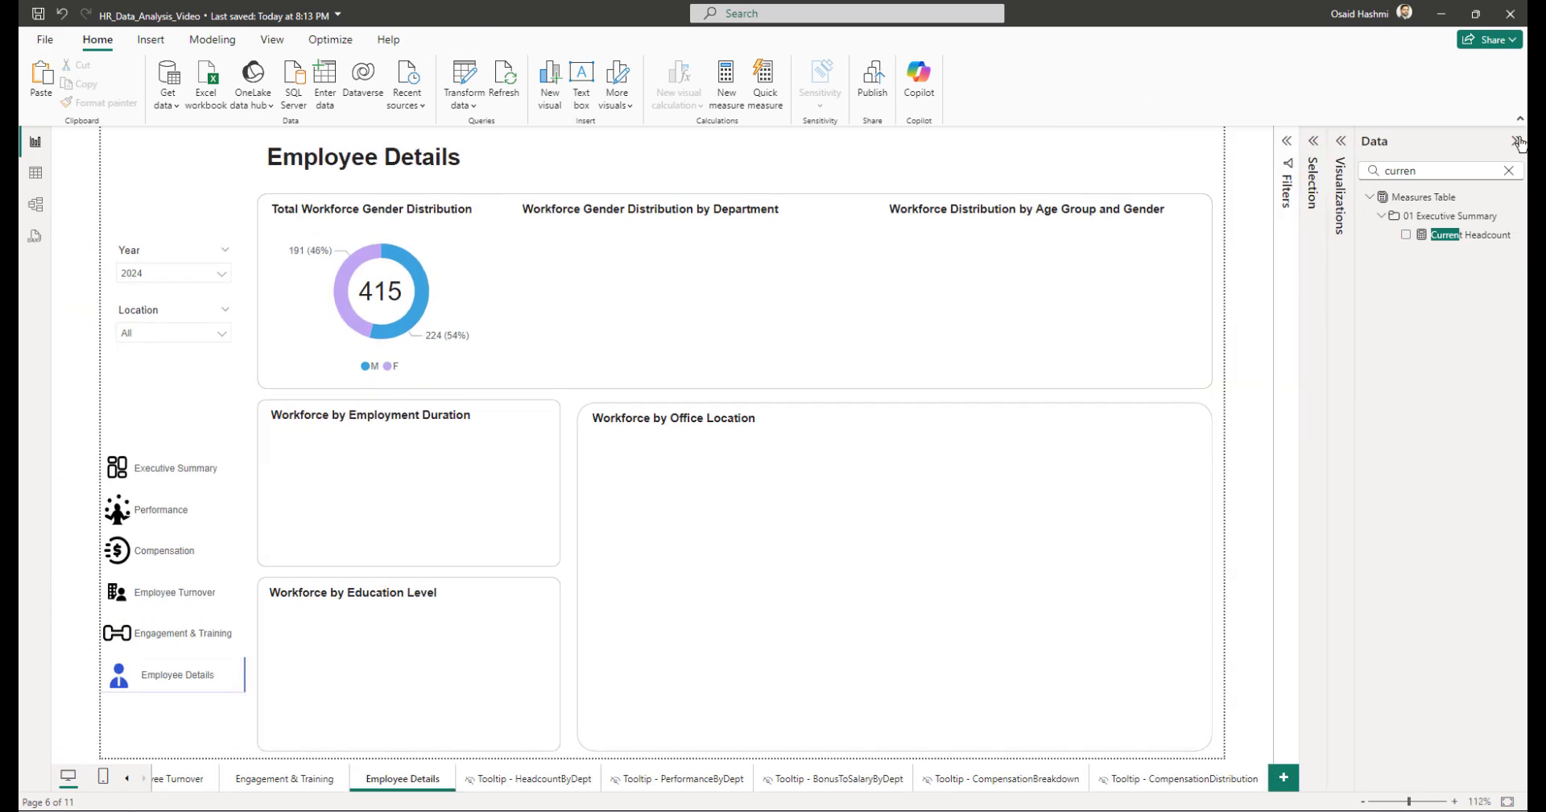
pyautogui.click(1515, 141)
pyautogui.click(806, 175)
pyautogui.click(943, 152)
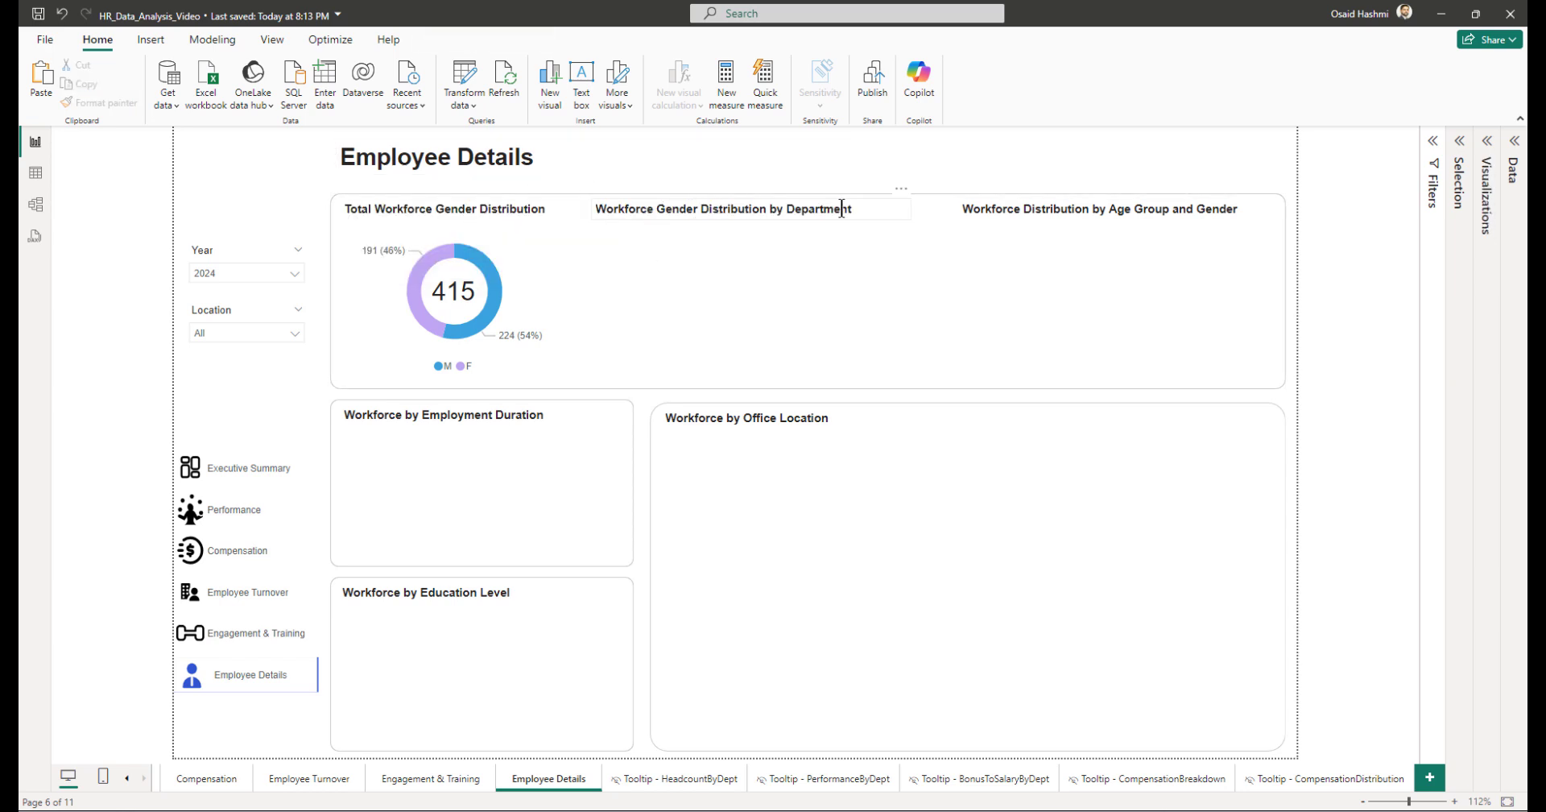
# Step: Copy the Performance Rating by Department bar chart from the Performance page and place it under the Workforce Gender Distribution by Department title
pyautogui.scroll(2, 312, 789)
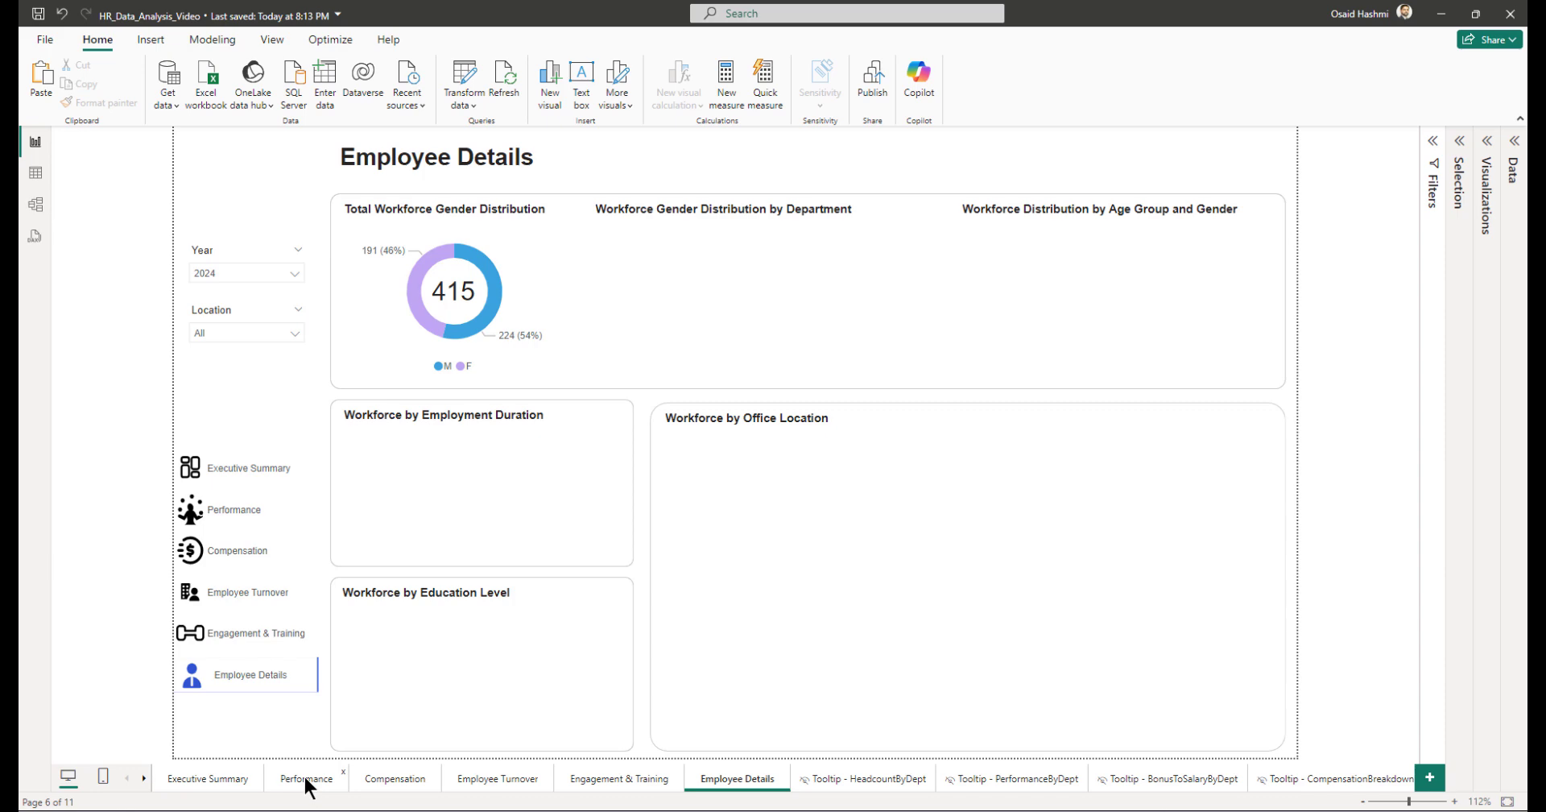
pyautogui.click(307, 782)
pyautogui.click(1049, 284)
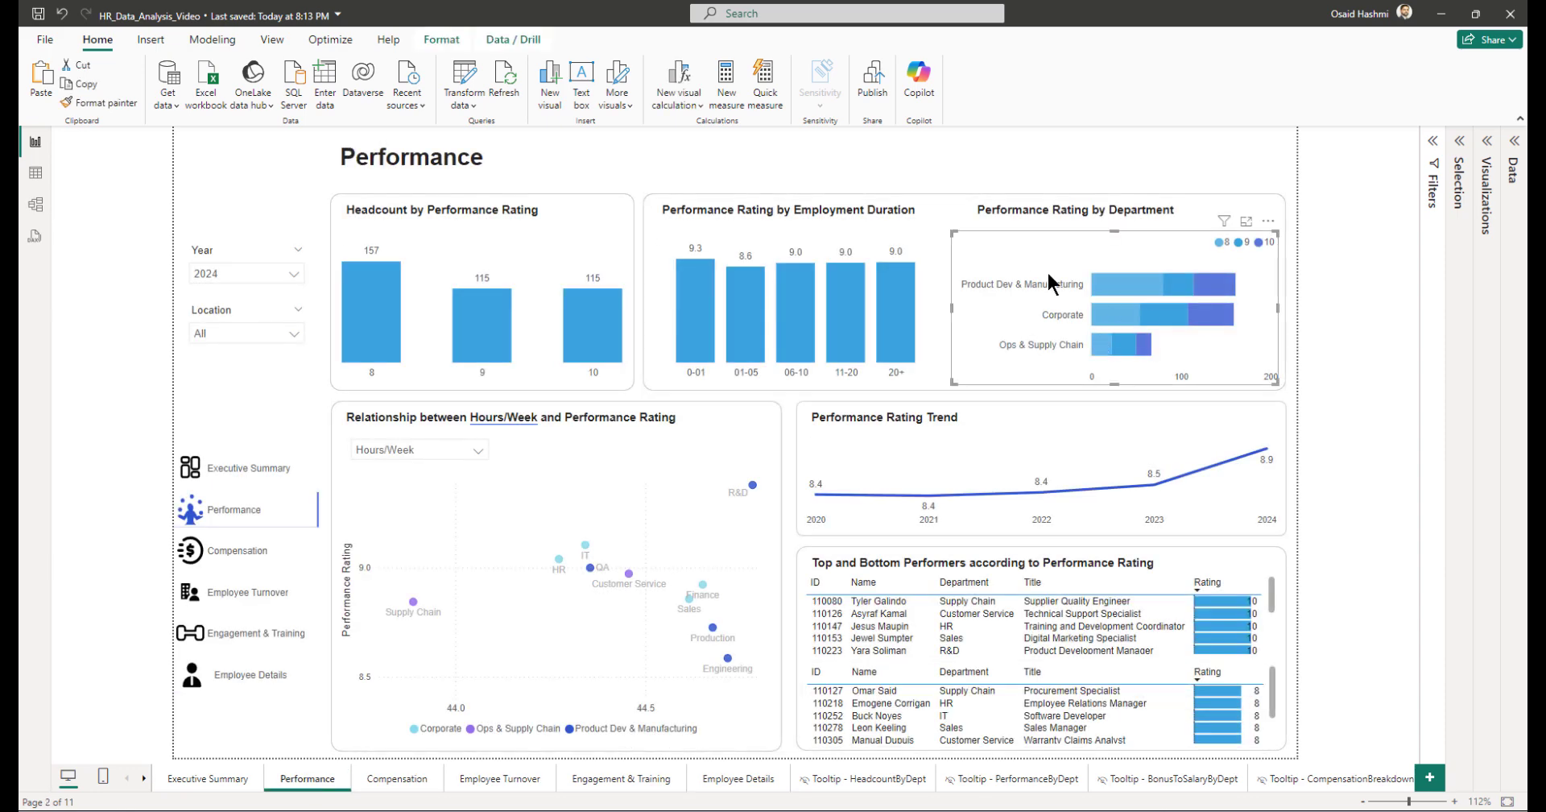
pyautogui.click(722, 778)
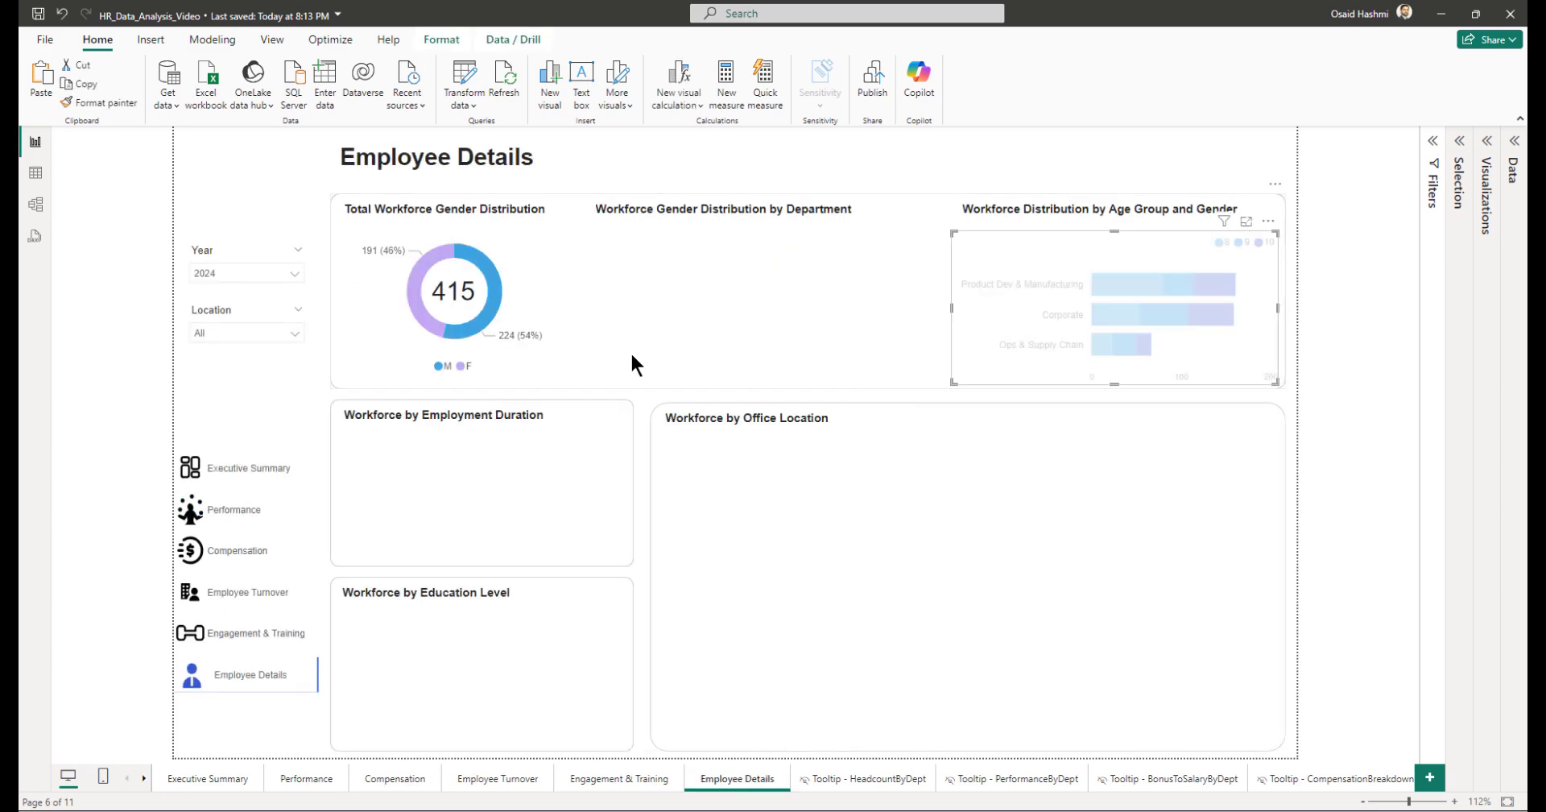
pyautogui.moveTo(1083, 255); pyautogui.dragTo(721, 250)
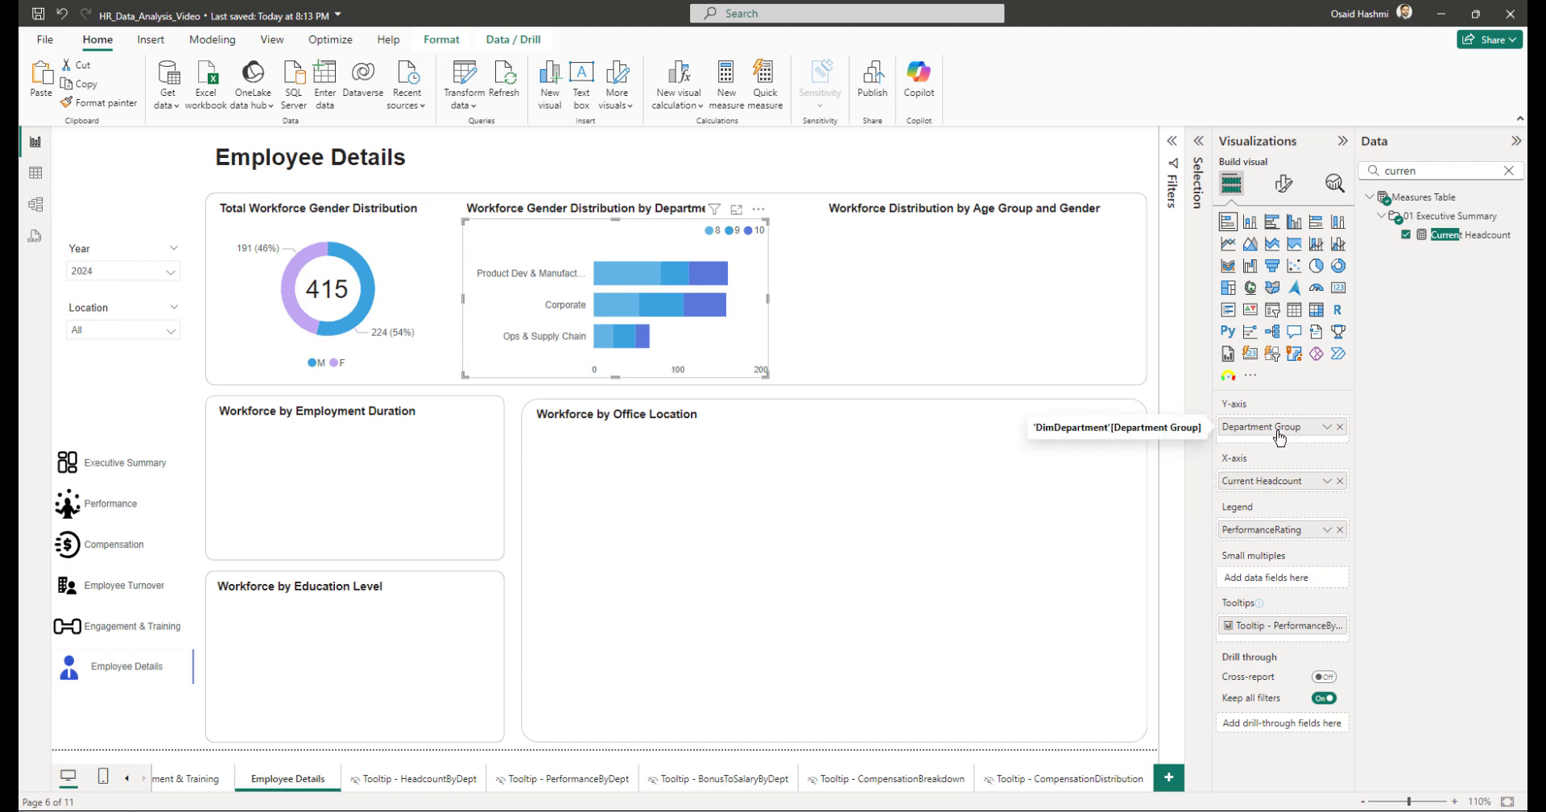
# Step: Replace PerformanceRating with the Gender field as the legend of the Workforce Gender Distribution by Department bar chart
pyautogui.click(1340, 529)
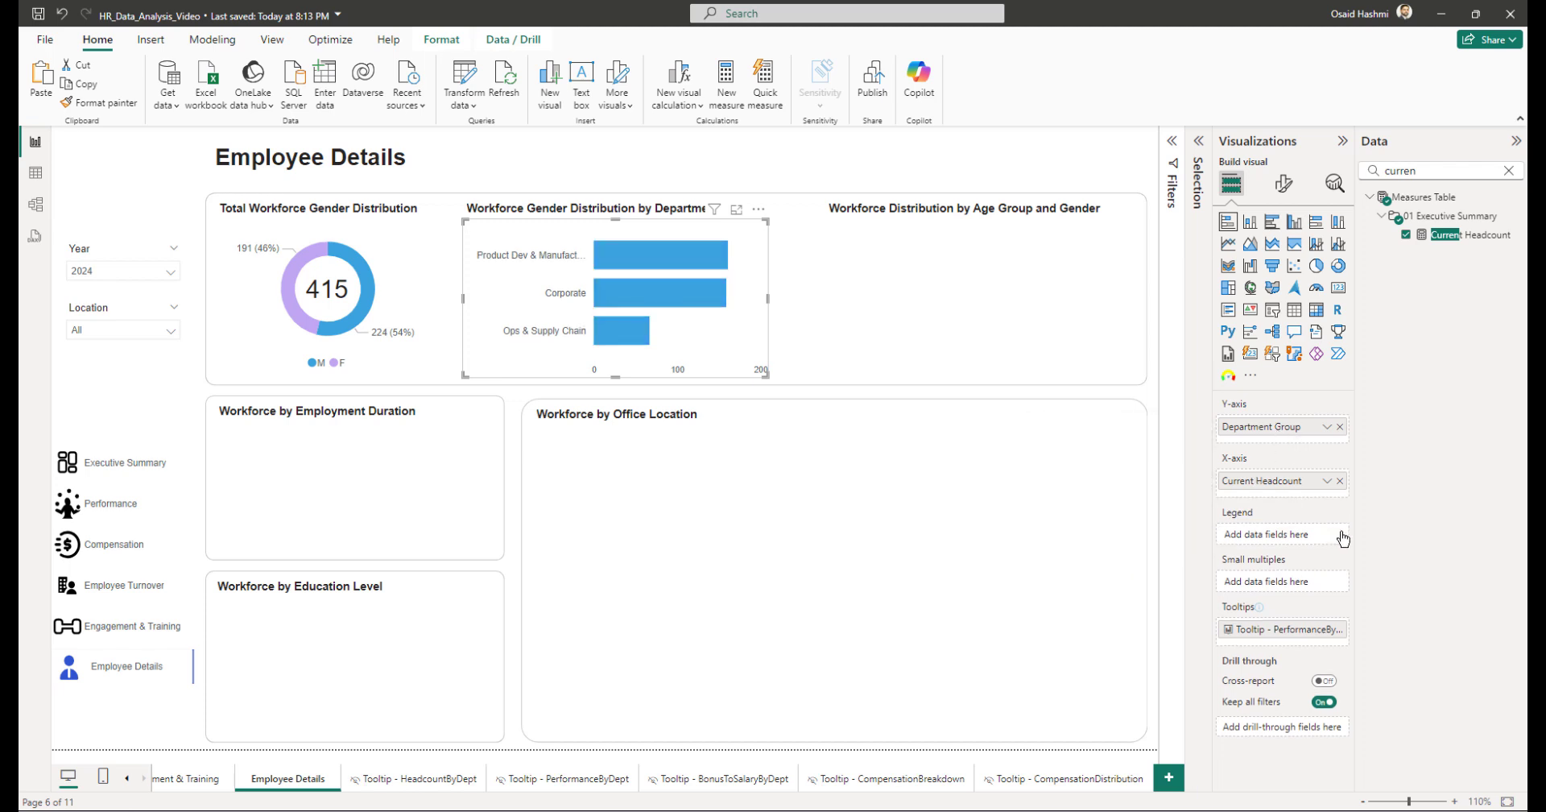
pyautogui.click(1412, 171)
pyautogui.hotkey('ctrl', 'a')
pyautogui.write('gend')
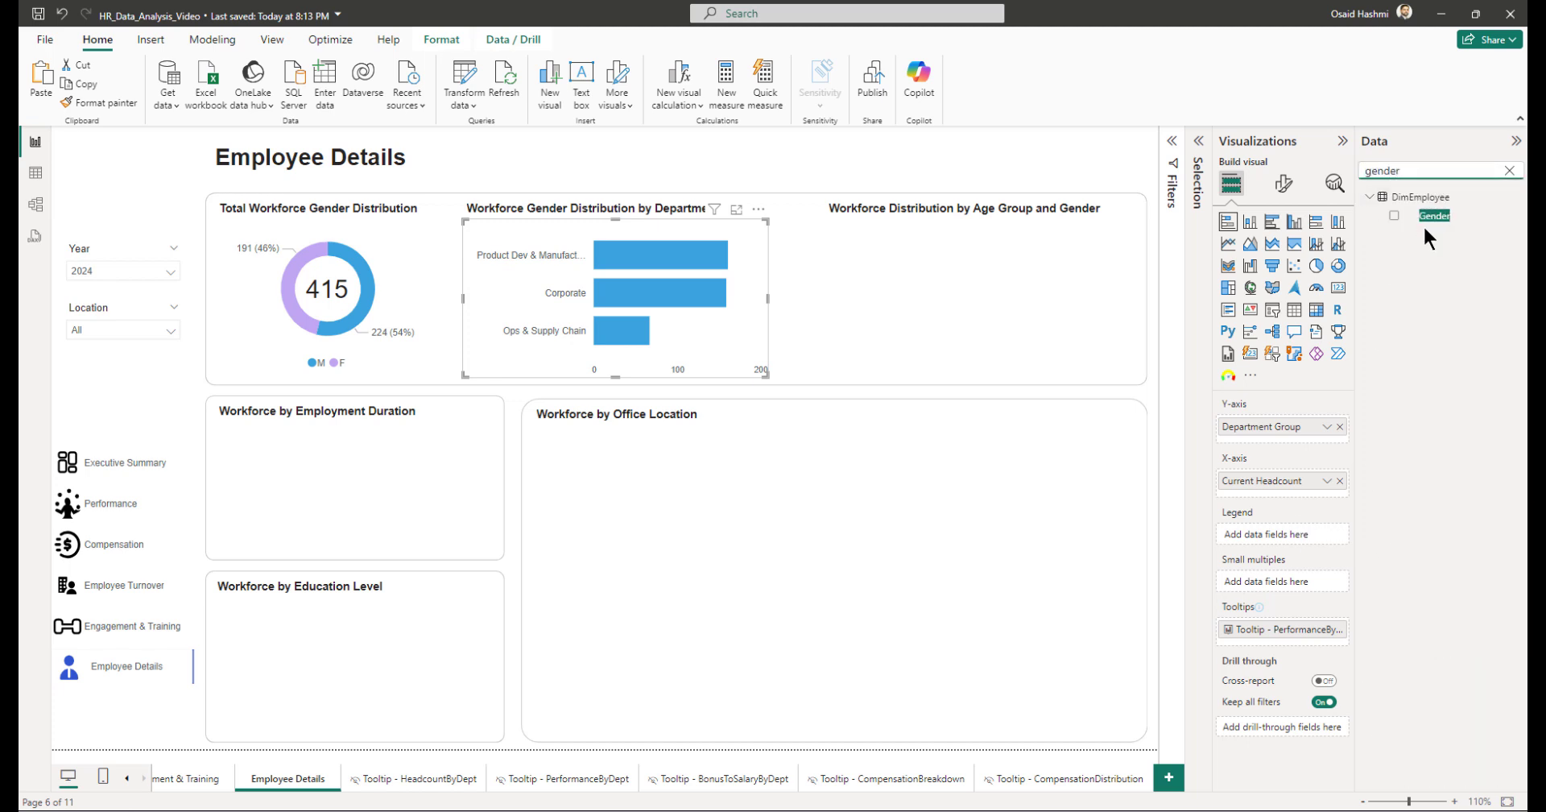
pyautogui.moveTo(1424, 228); pyautogui.dragTo(1276, 537)
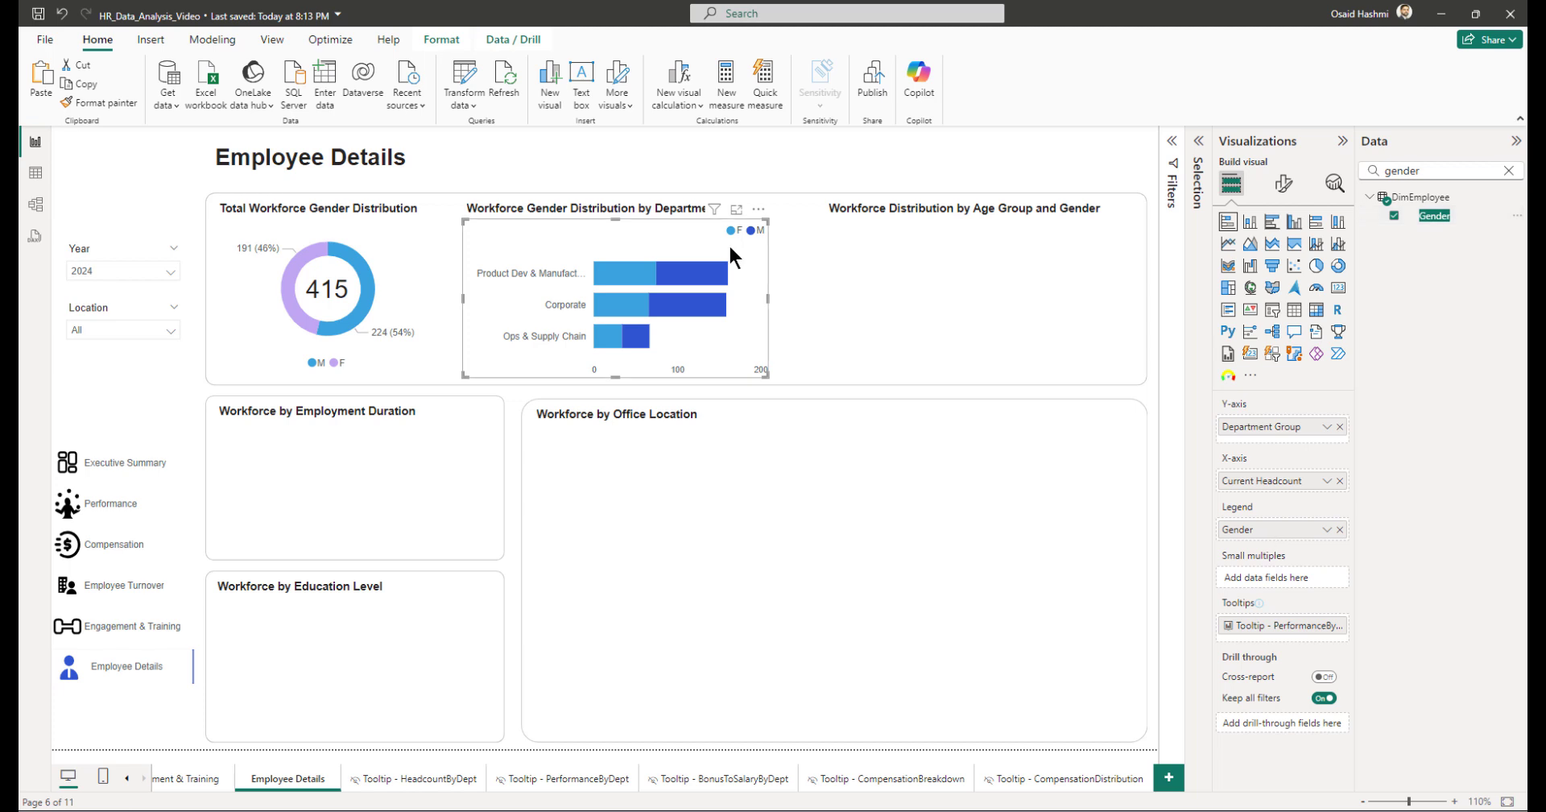
# Step: Turn off the legend display of the department gender bar chart
pyautogui.click(1284, 184)
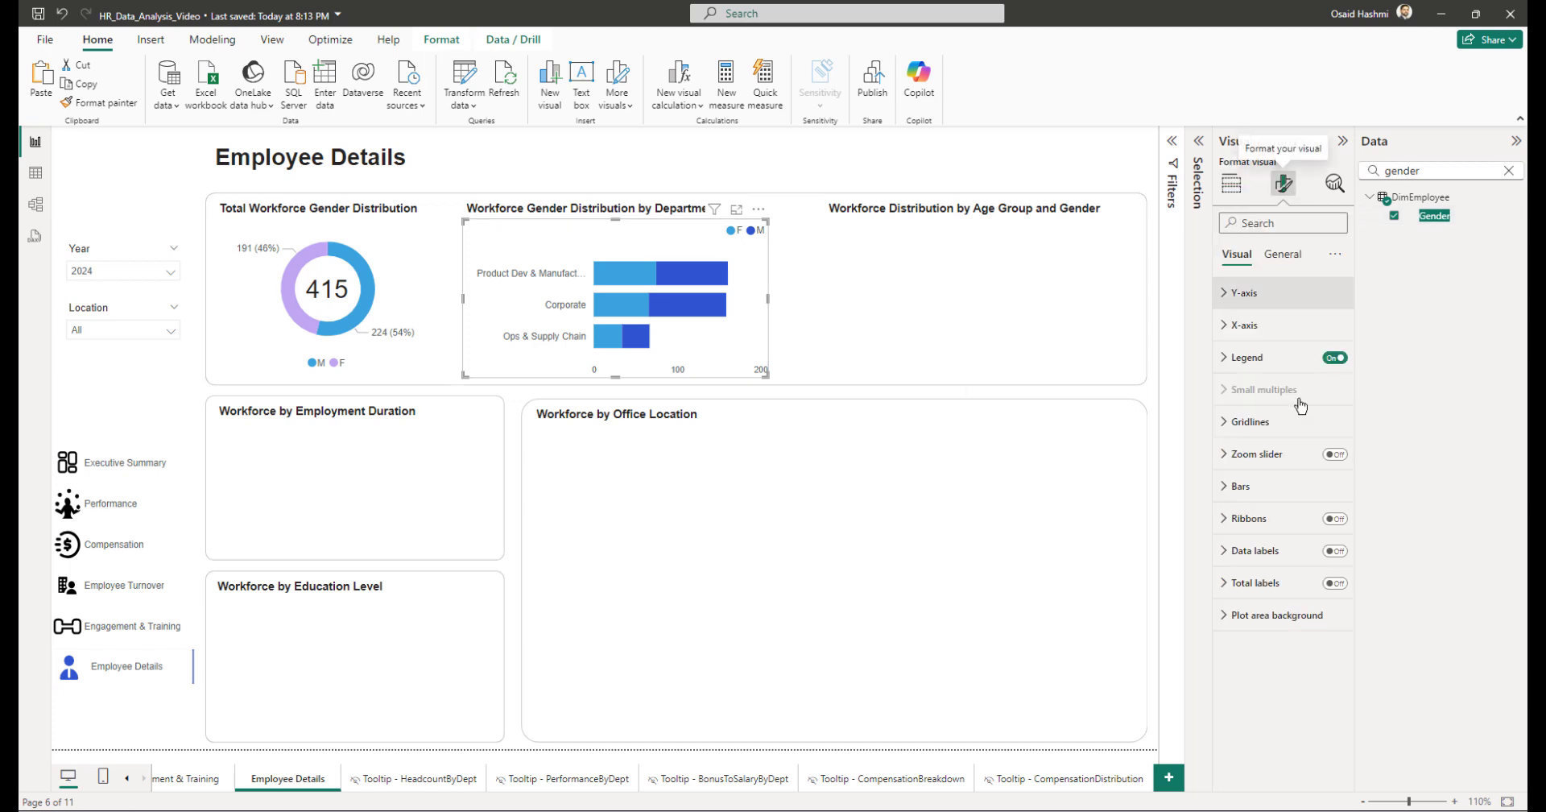
pyautogui.click(1326, 368)
pyautogui.click(1334, 358)
# Step: Color the bar chart's F series light purple and its M series light blue to match the gender donut chart
pyautogui.click(1320, 488)
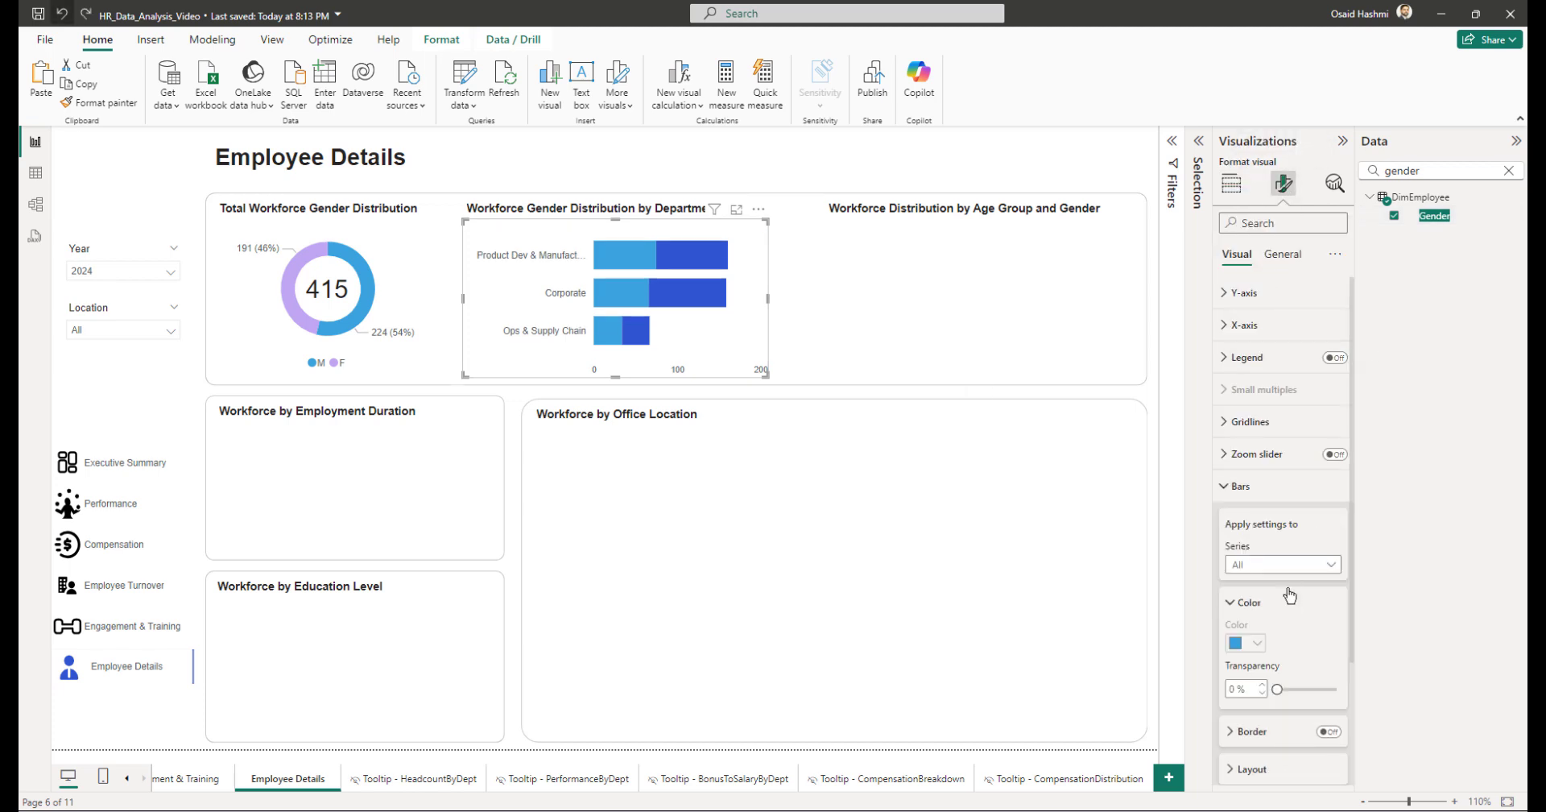
pyautogui.scroll(-3, 1290, 592)
pyautogui.click(1273, 404)
pyautogui.click(1272, 450)
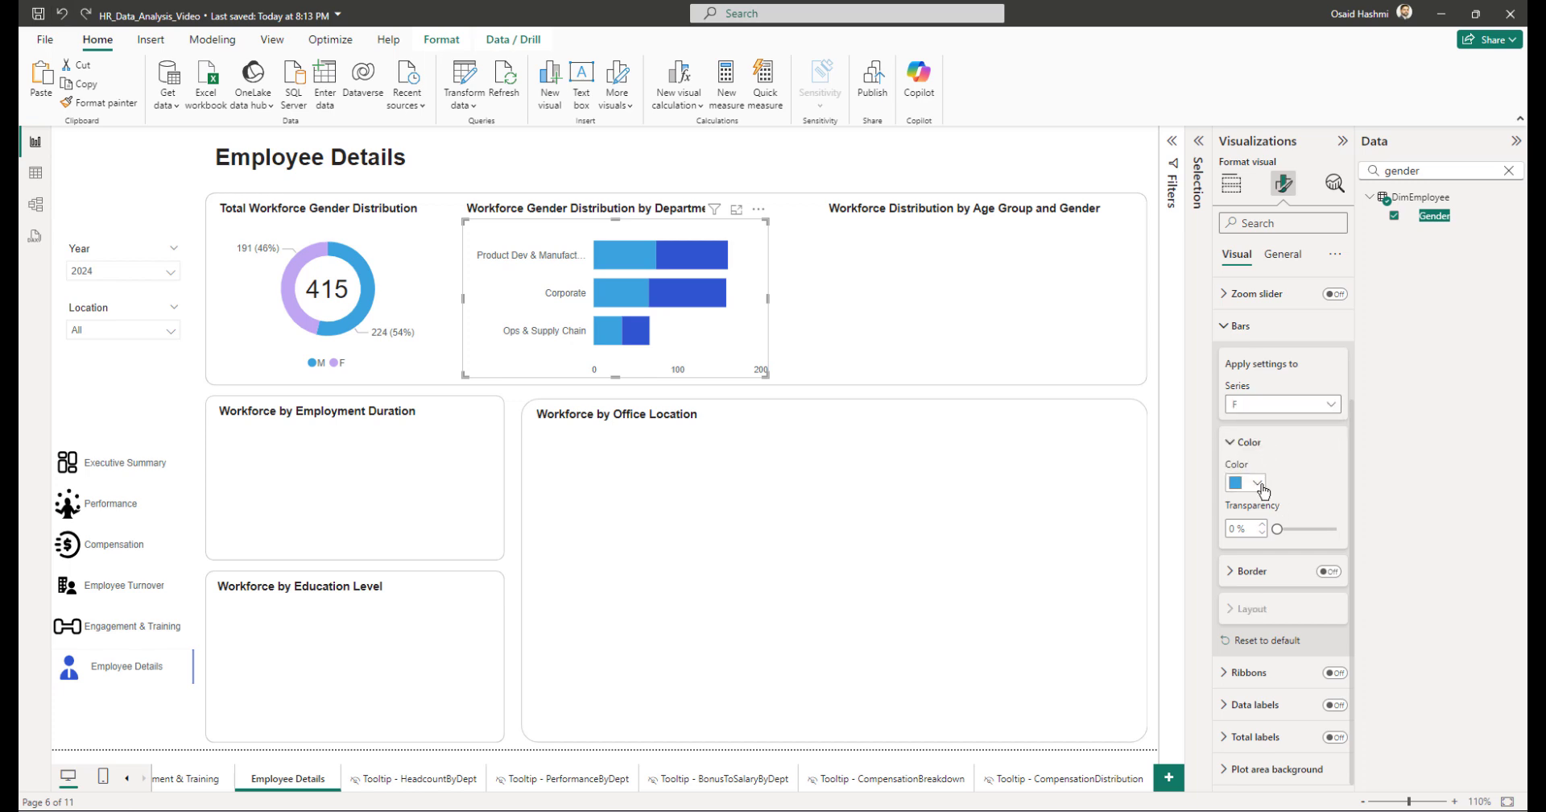
pyautogui.click(1256, 483)
pyautogui.click(1379, 595)
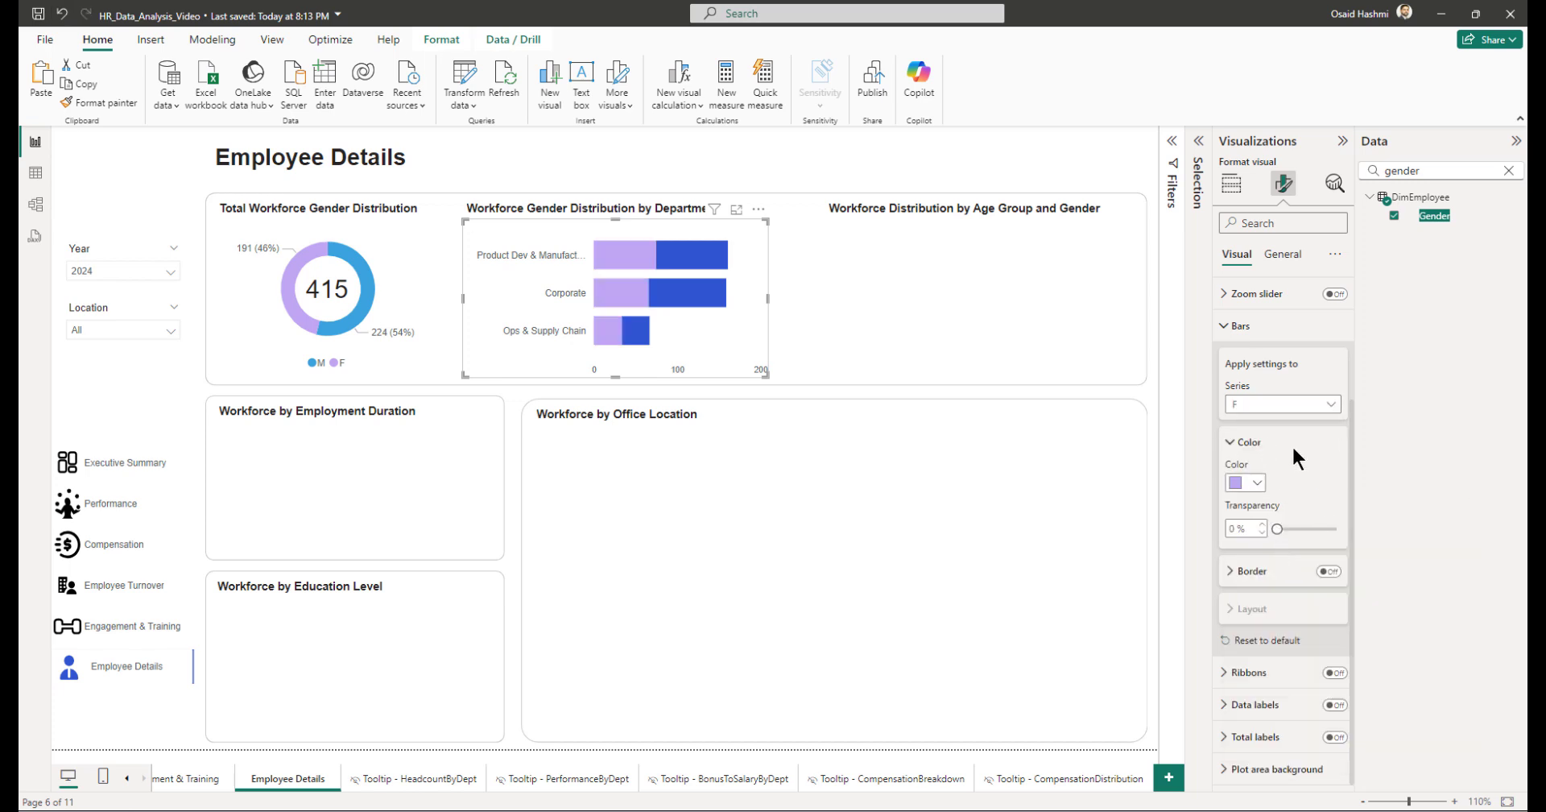
pyautogui.click(1261, 405)
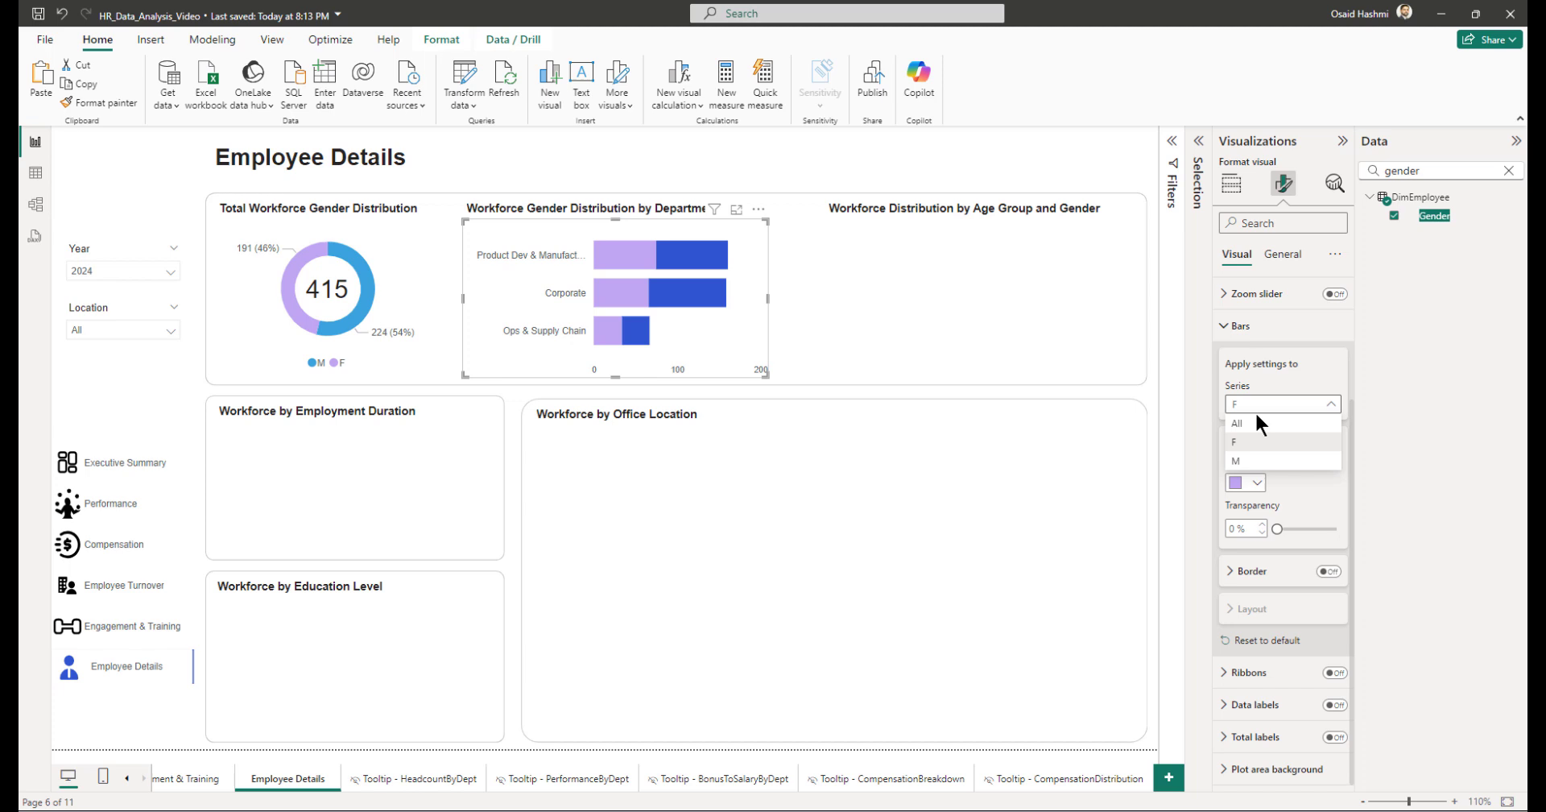
pyautogui.click(1256, 466)
pyautogui.click(1246, 483)
pyautogui.click(1312, 537)
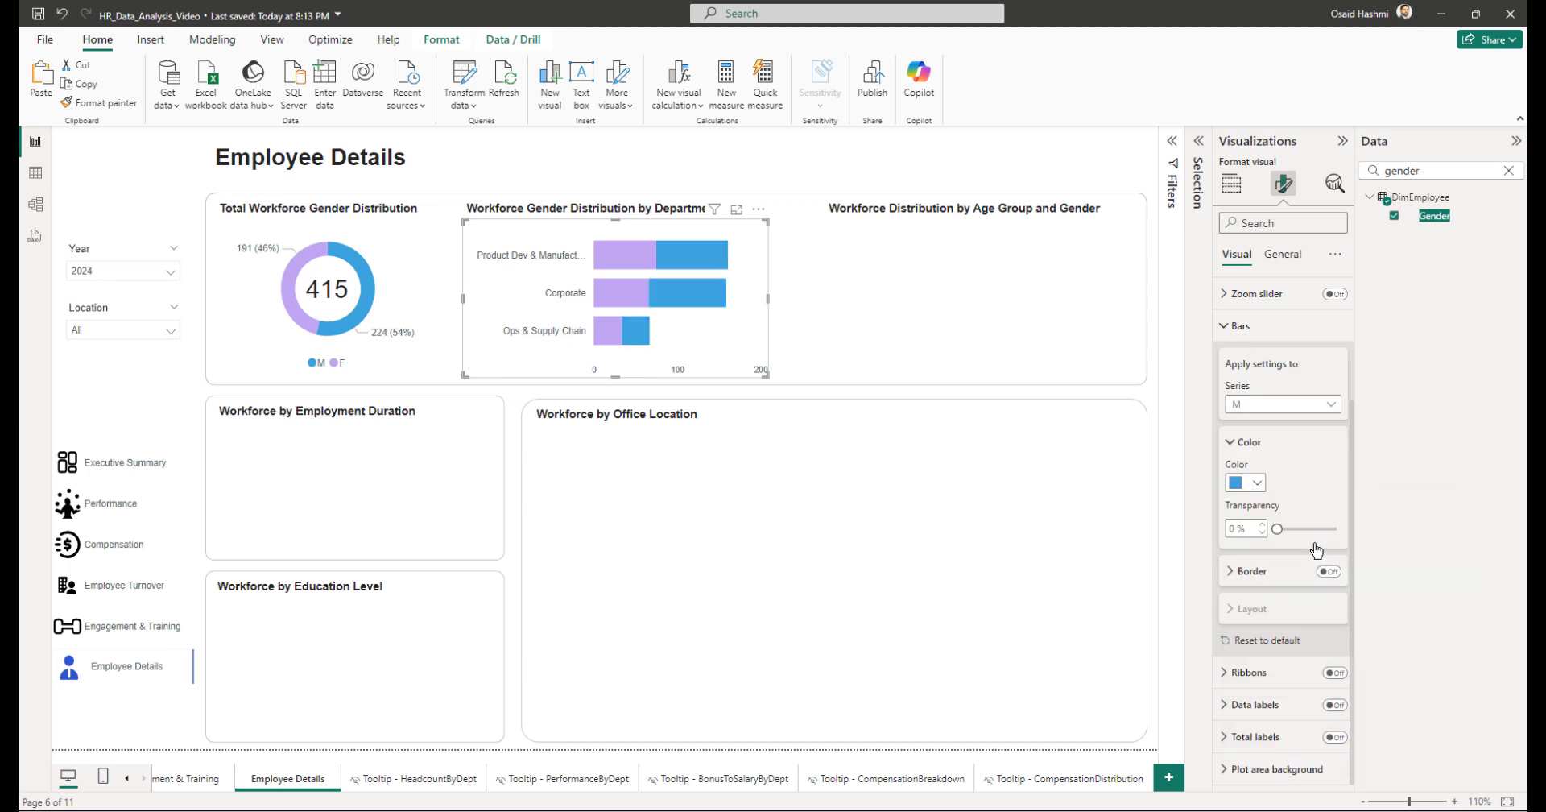
pyautogui.click(1254, 329)
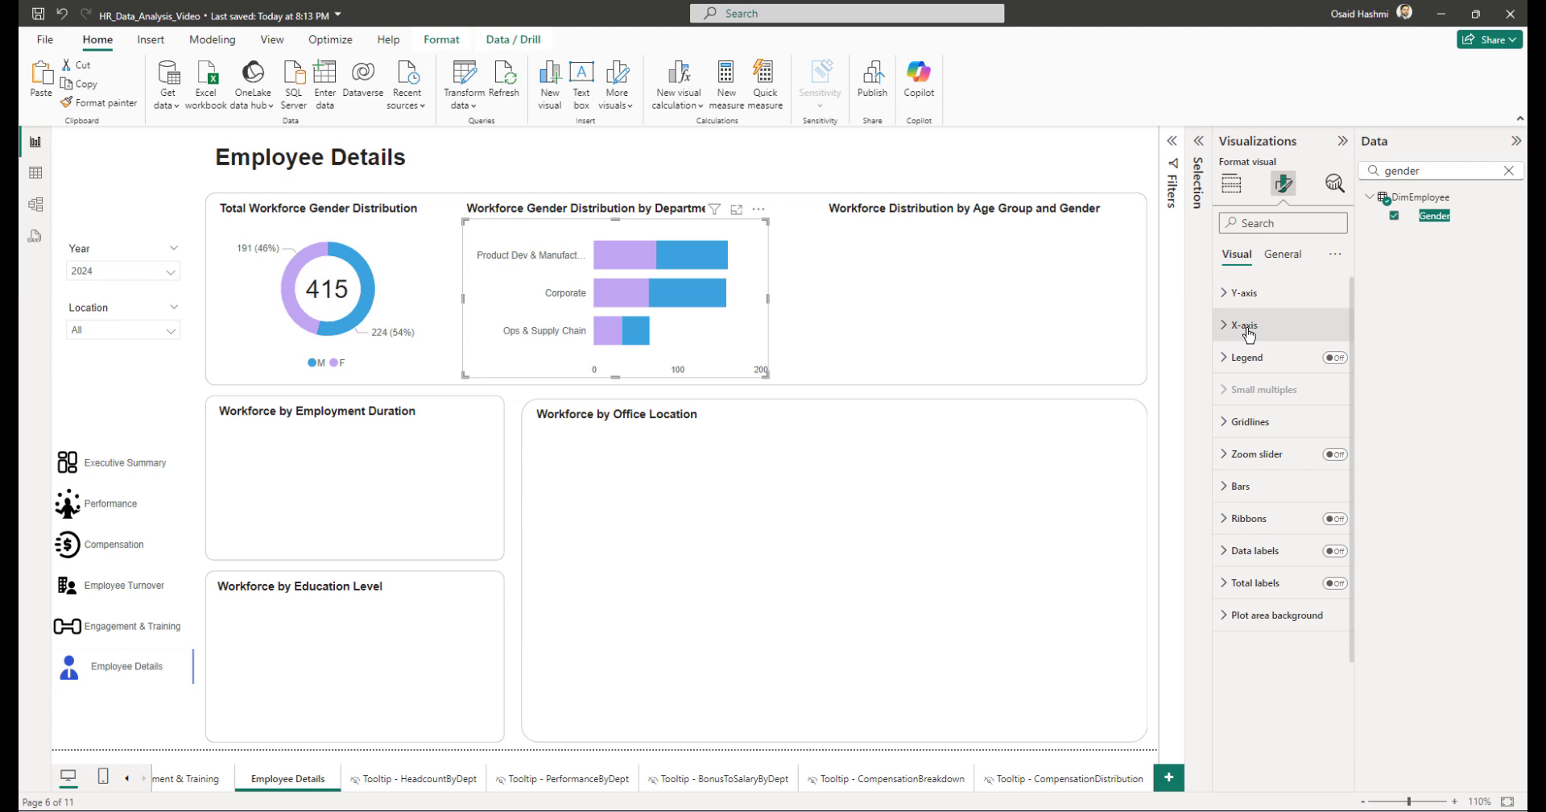
# Step: Turn on data labels for the department gender bar chart and turn off its X-axis values
pyautogui.click(1336, 554)
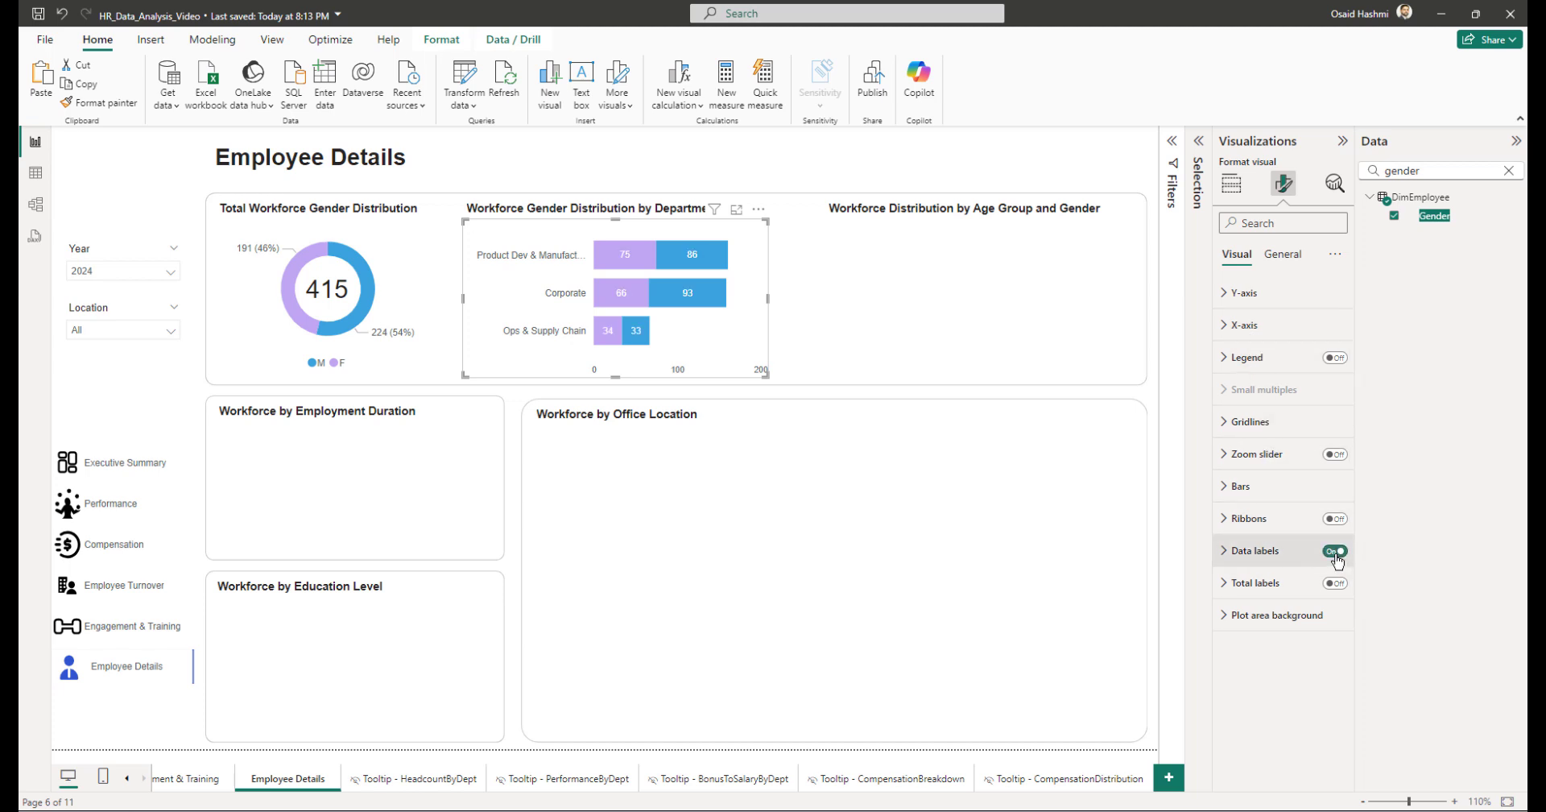
pyautogui.click(1256, 323)
pyautogui.click(1327, 527)
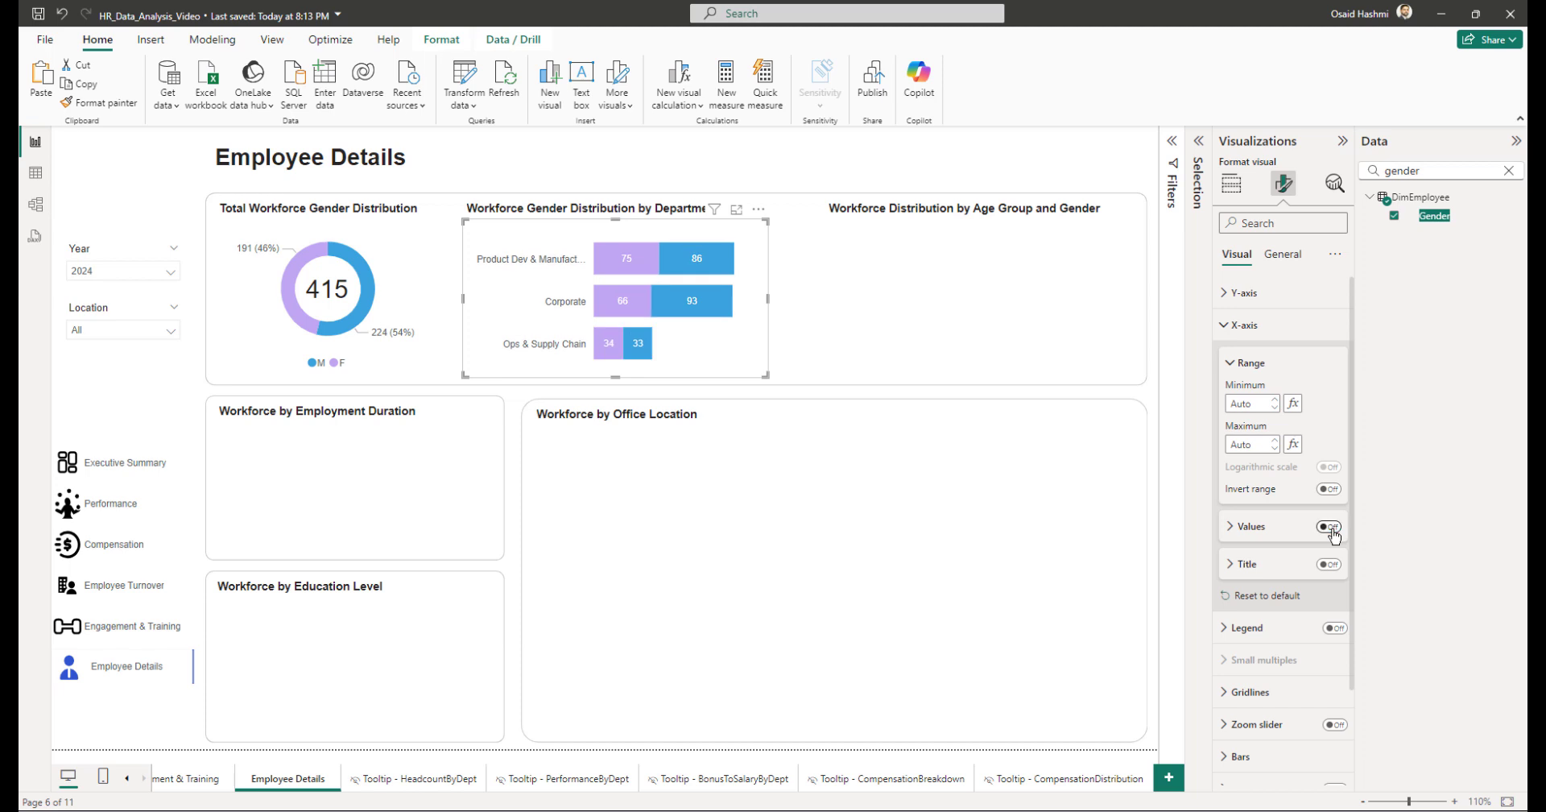
pyautogui.click(1244, 325)
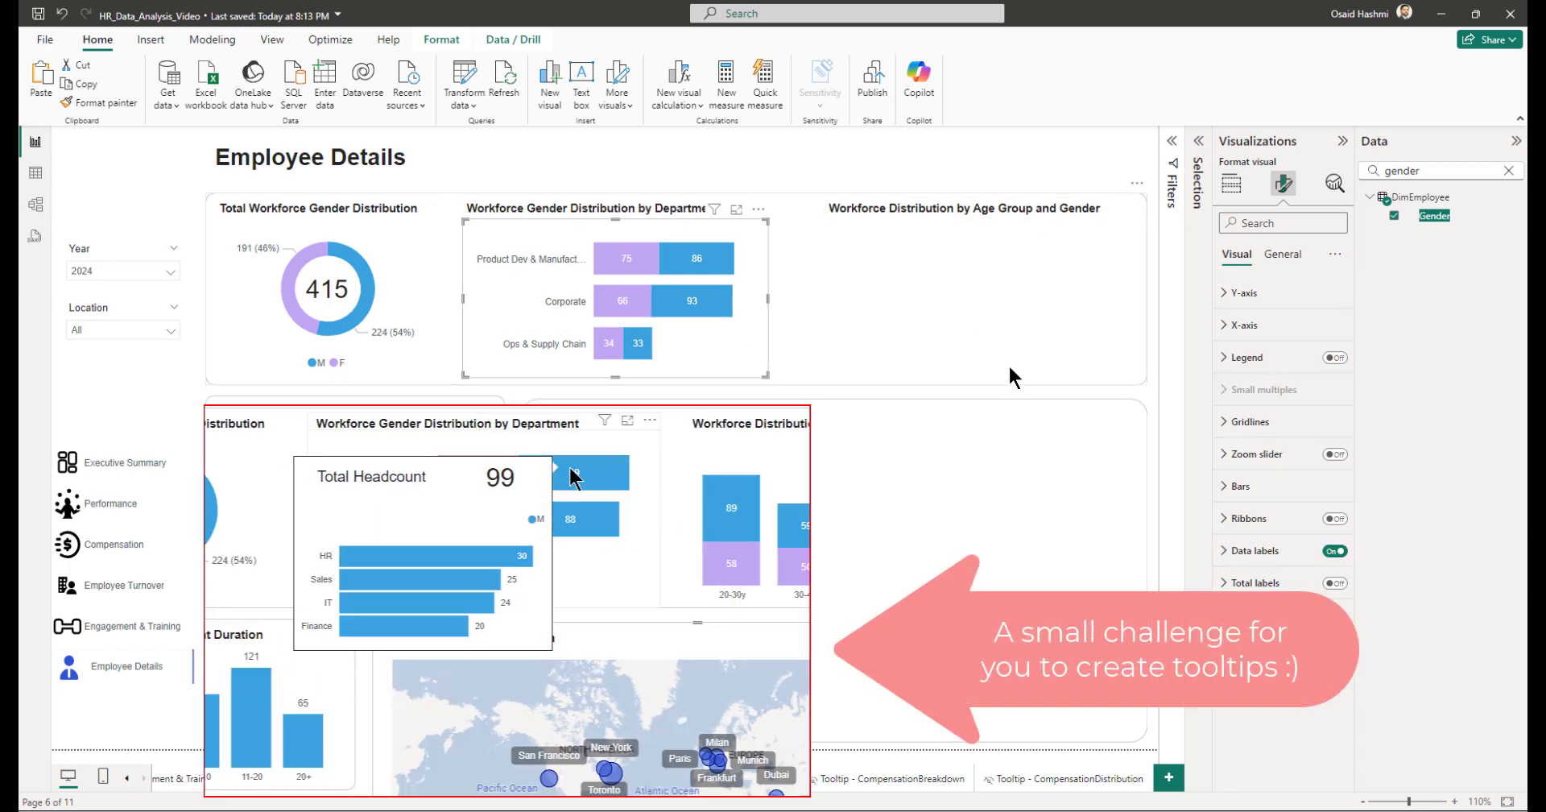
# Step: Clear the PerformanceRating filter on the department gender bar chart and collapse the side panes
pyautogui.click(1173, 142)
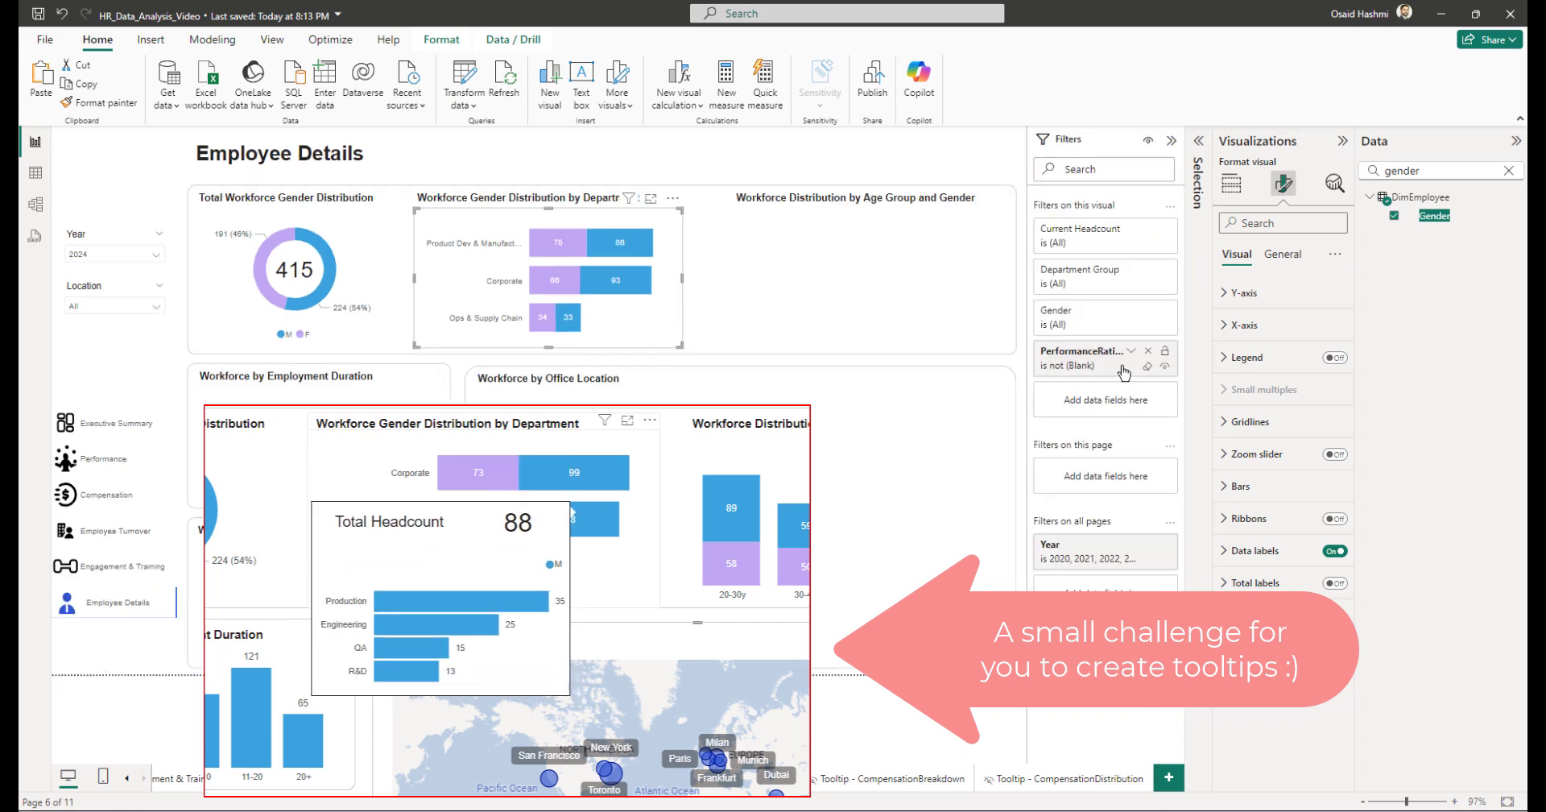
pyautogui.click(1146, 367)
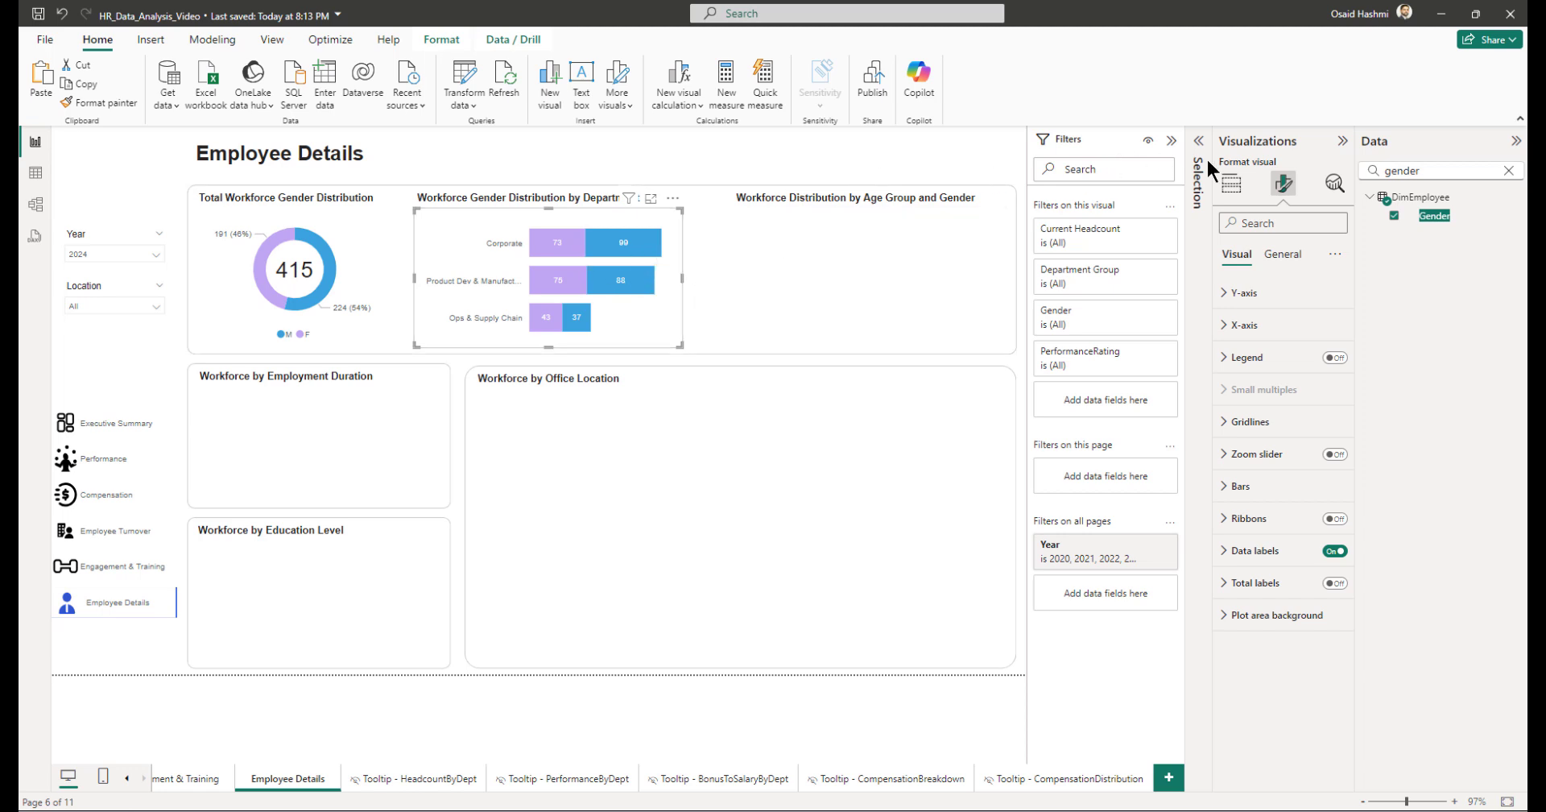
pyautogui.click(1171, 141)
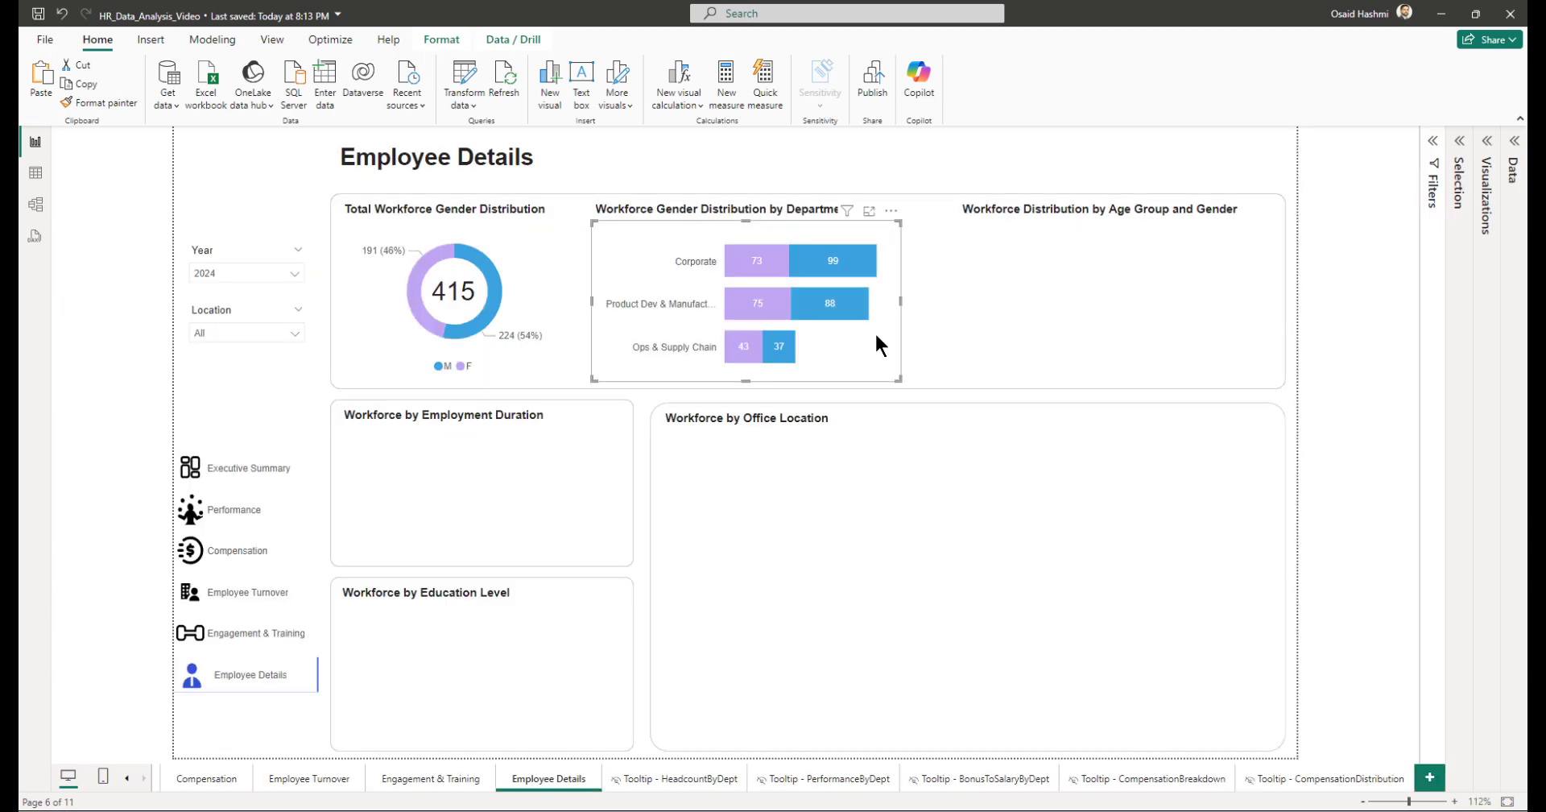
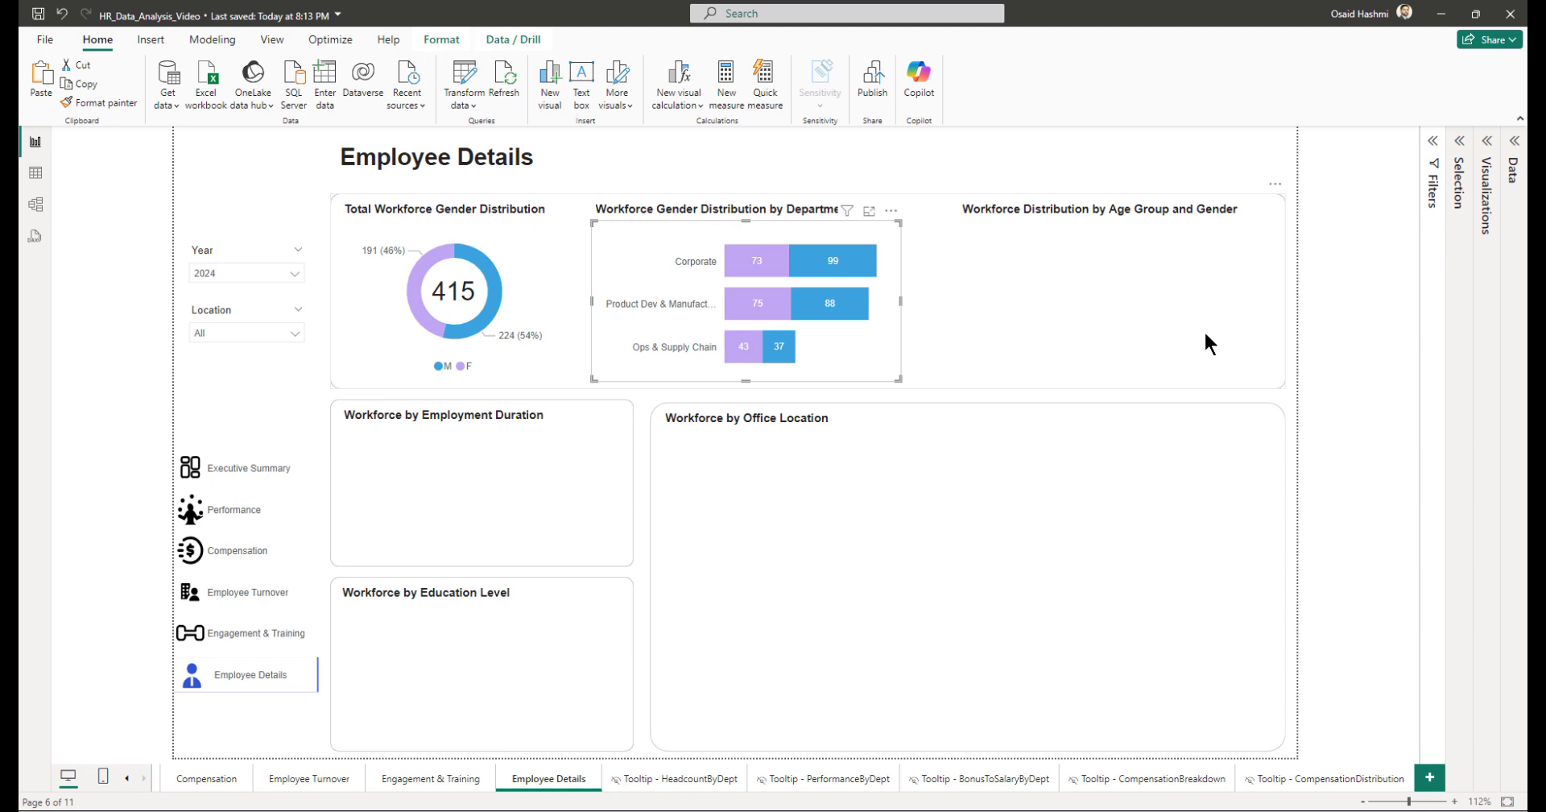
# Step: Add a new calculated column named EmployeeAge to the DimEmployee table in the table view
pyautogui.click(36, 173)
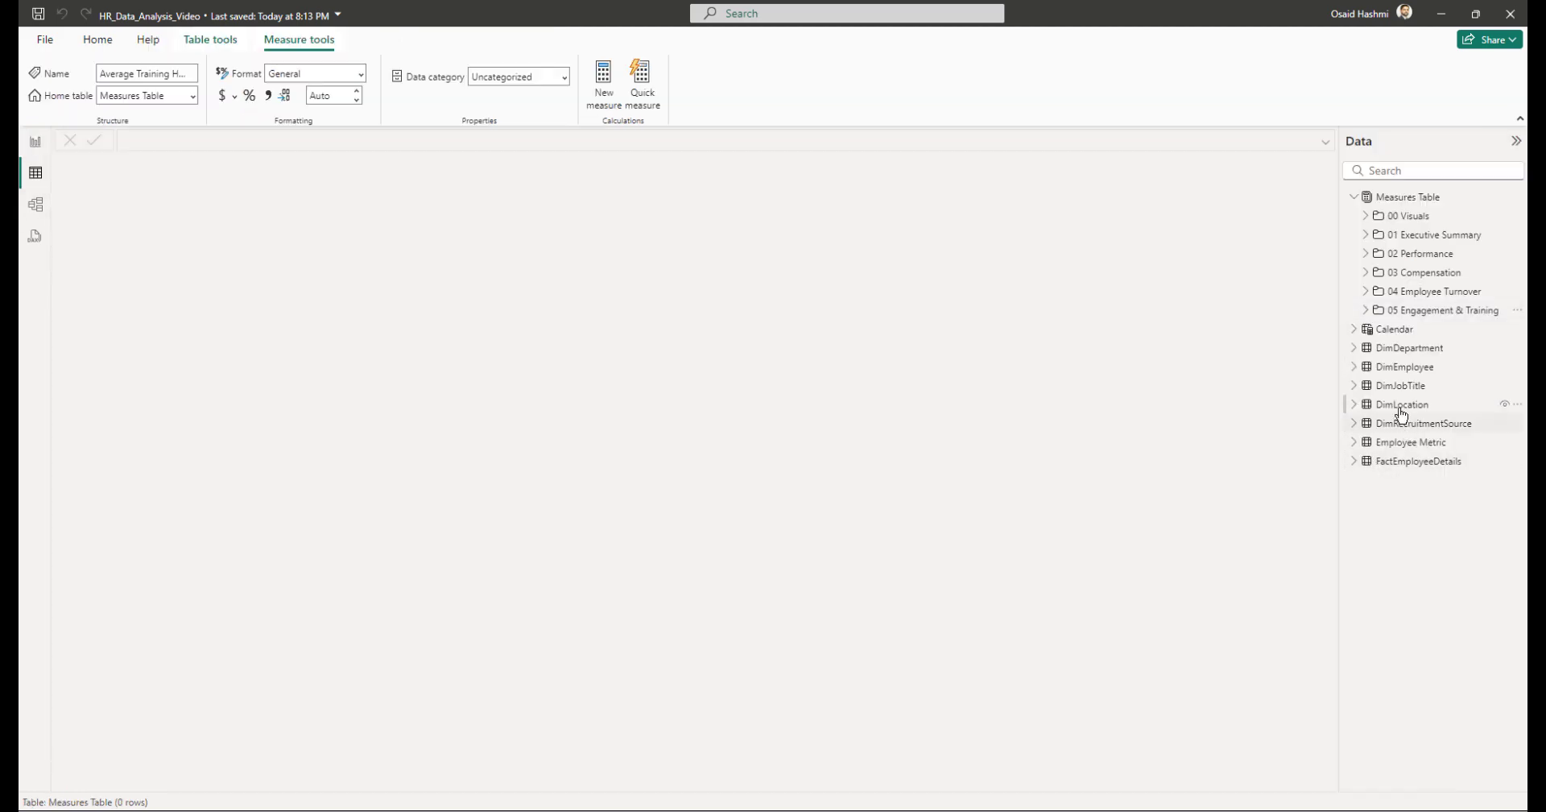
pyautogui.click(1401, 366)
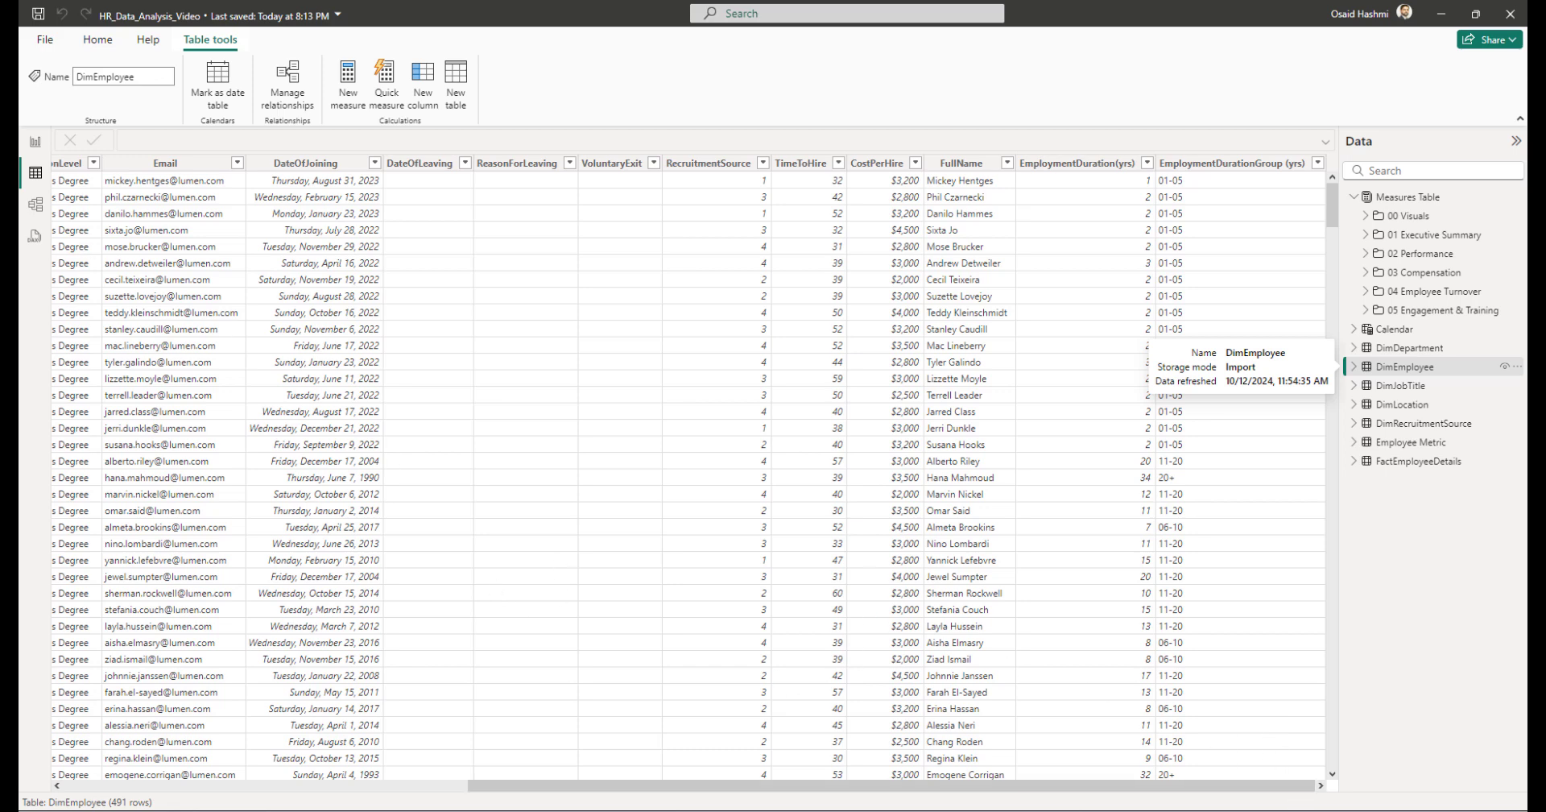
pyautogui.rightClick(1248, 166)
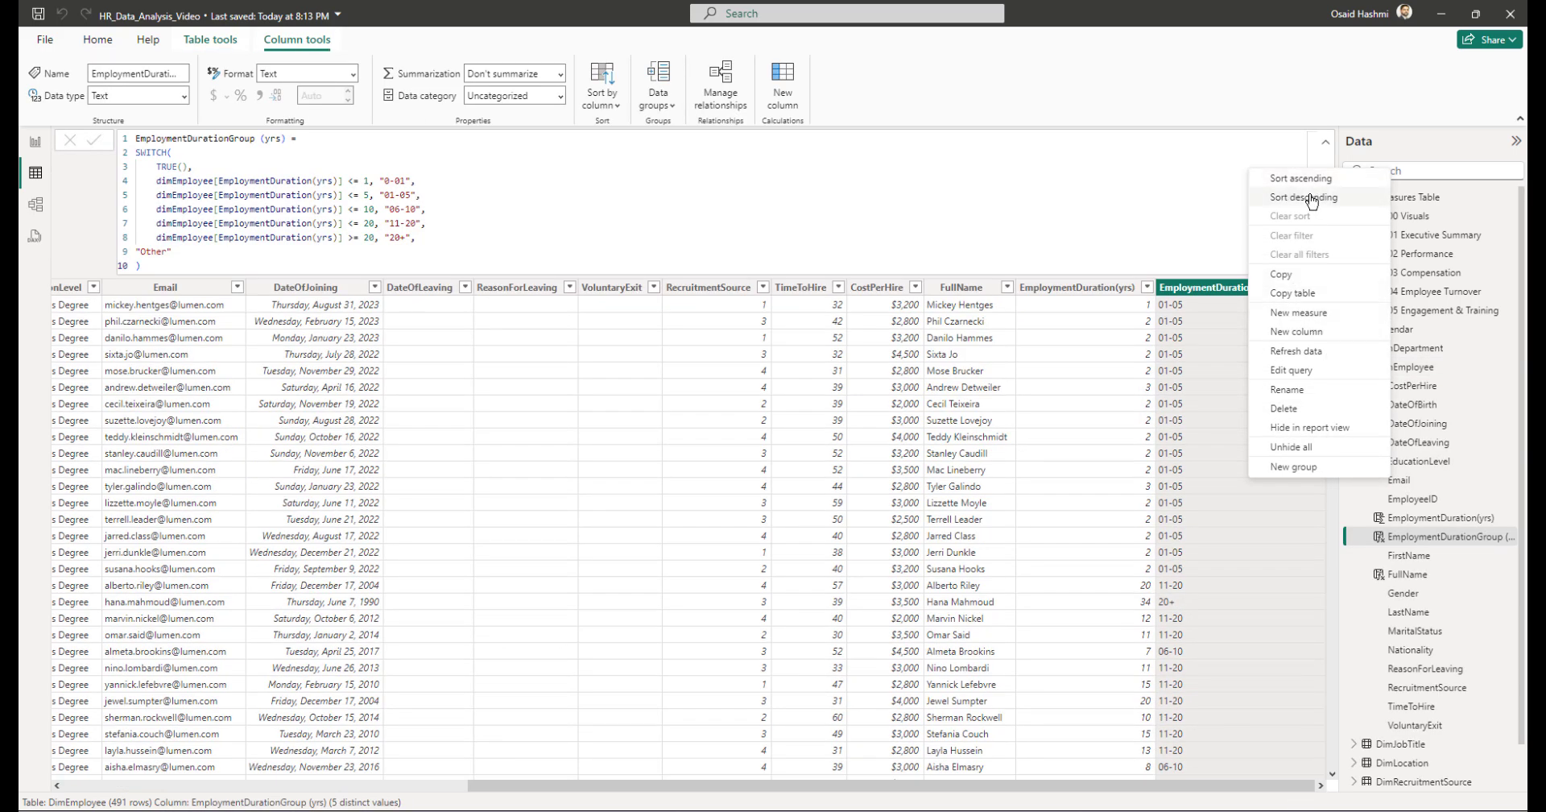
pyautogui.click(1296, 331)
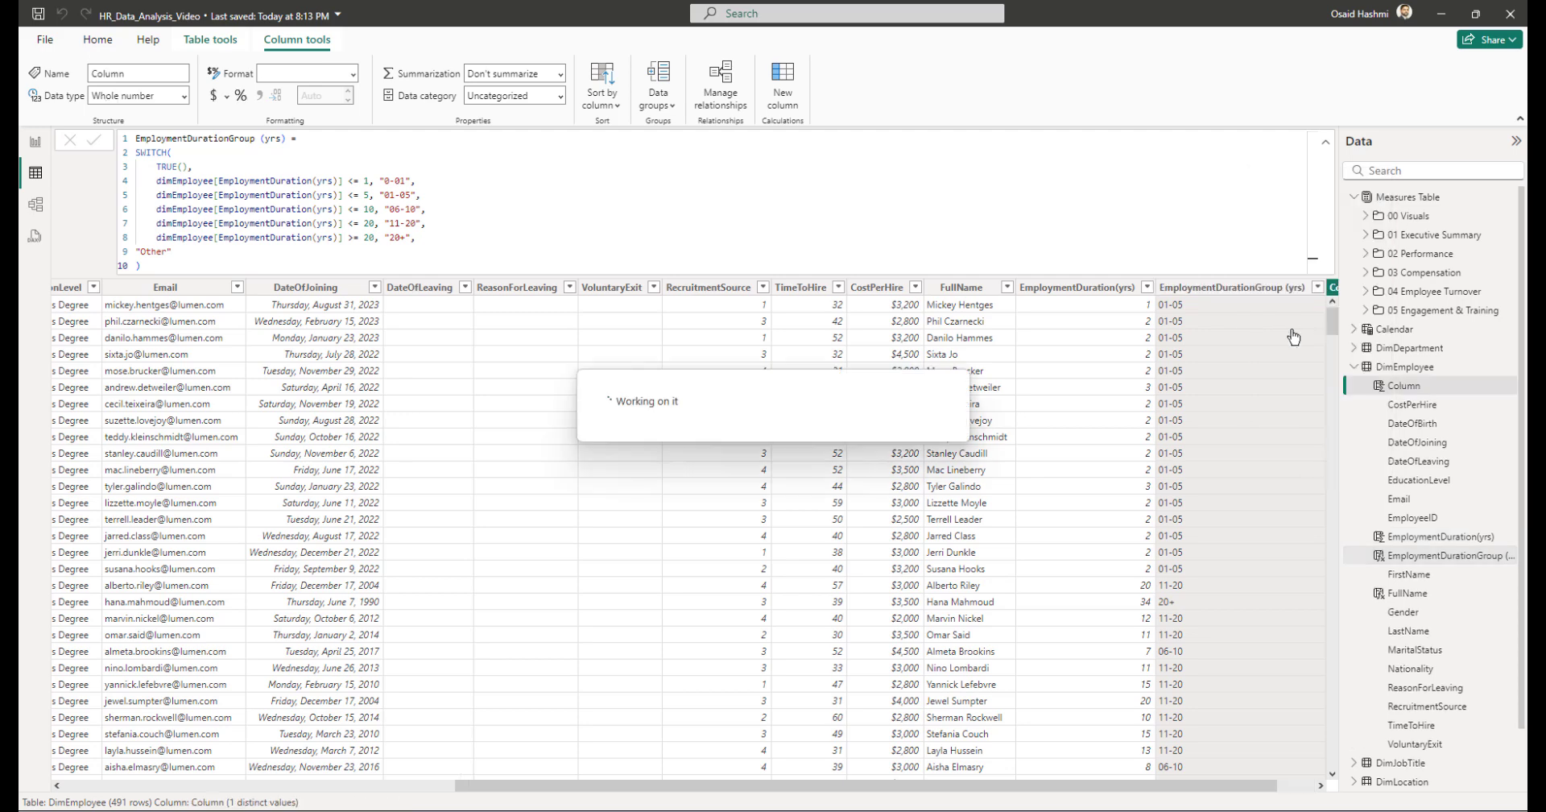
pyautogui.write('EmployeeAge')
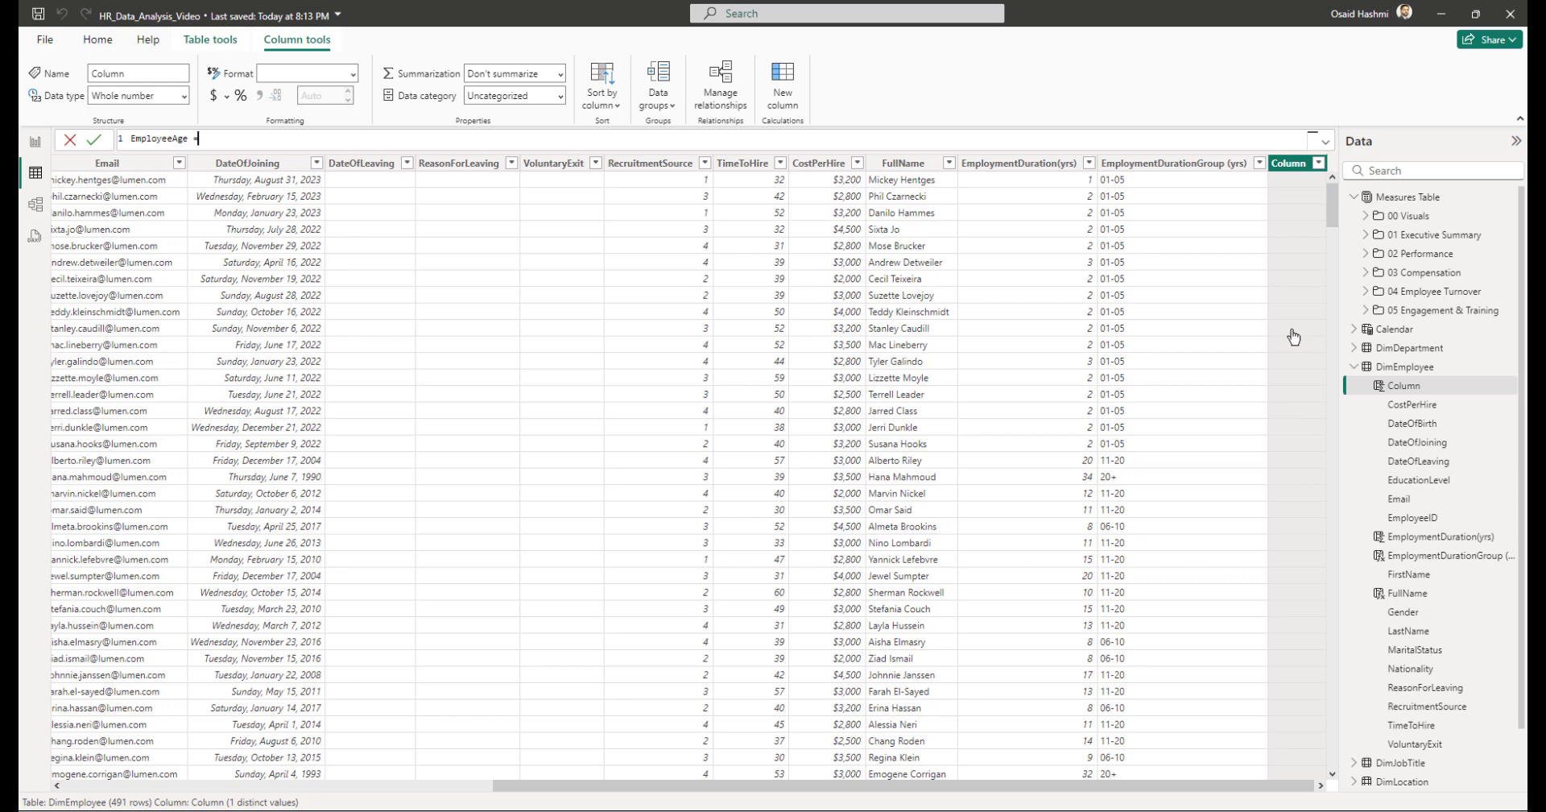
# Step: Define EmployeeAge as DATEDIFF(DimEmployee[DateOfBirth], TODAY(), YEAR) and commit the formula
pyautogui.hotkey('shift', 'Return')
pyautogui.write('datedif')
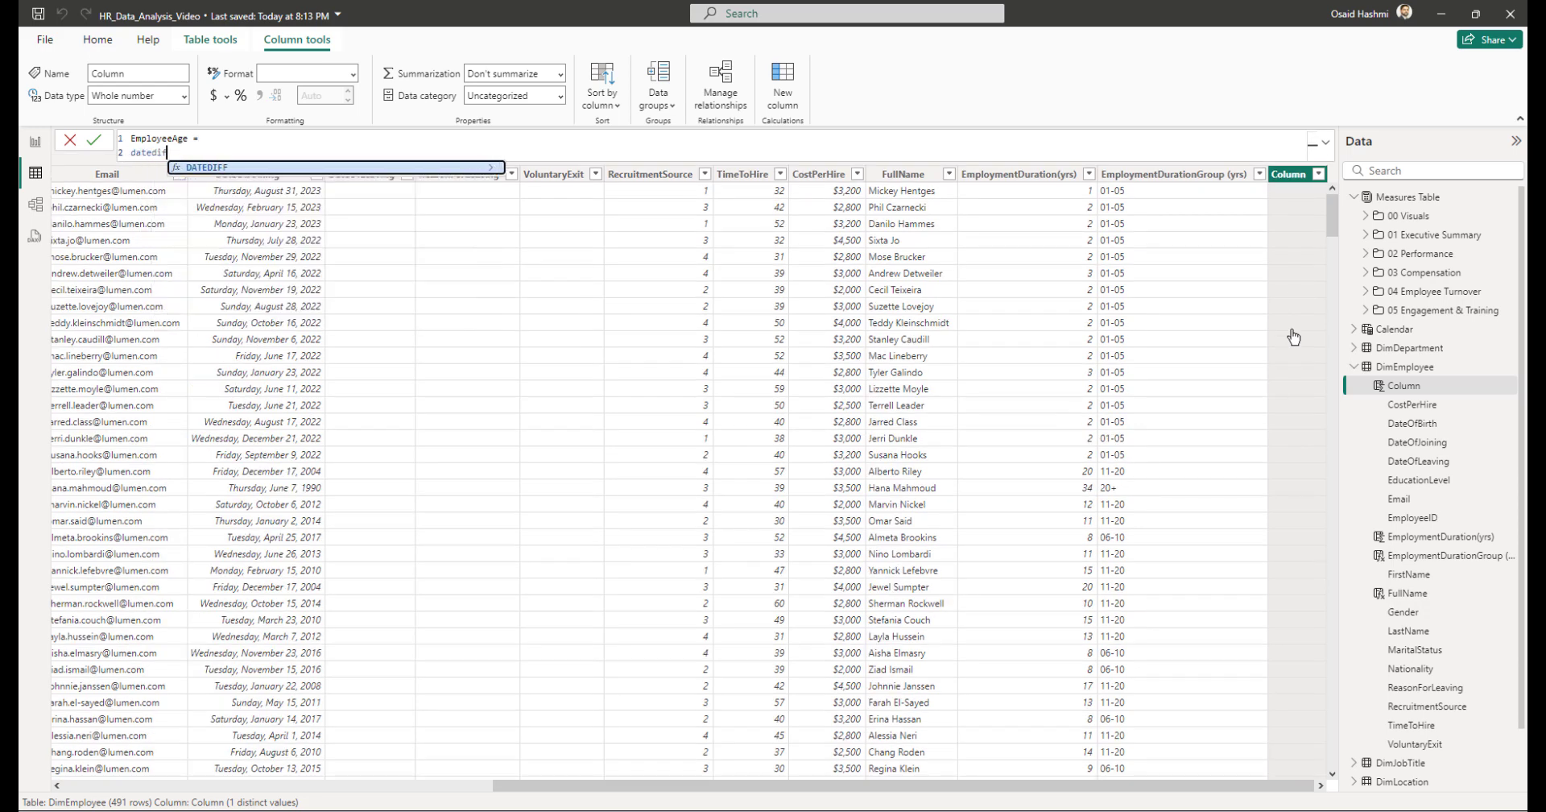
pyautogui.press('Tab')
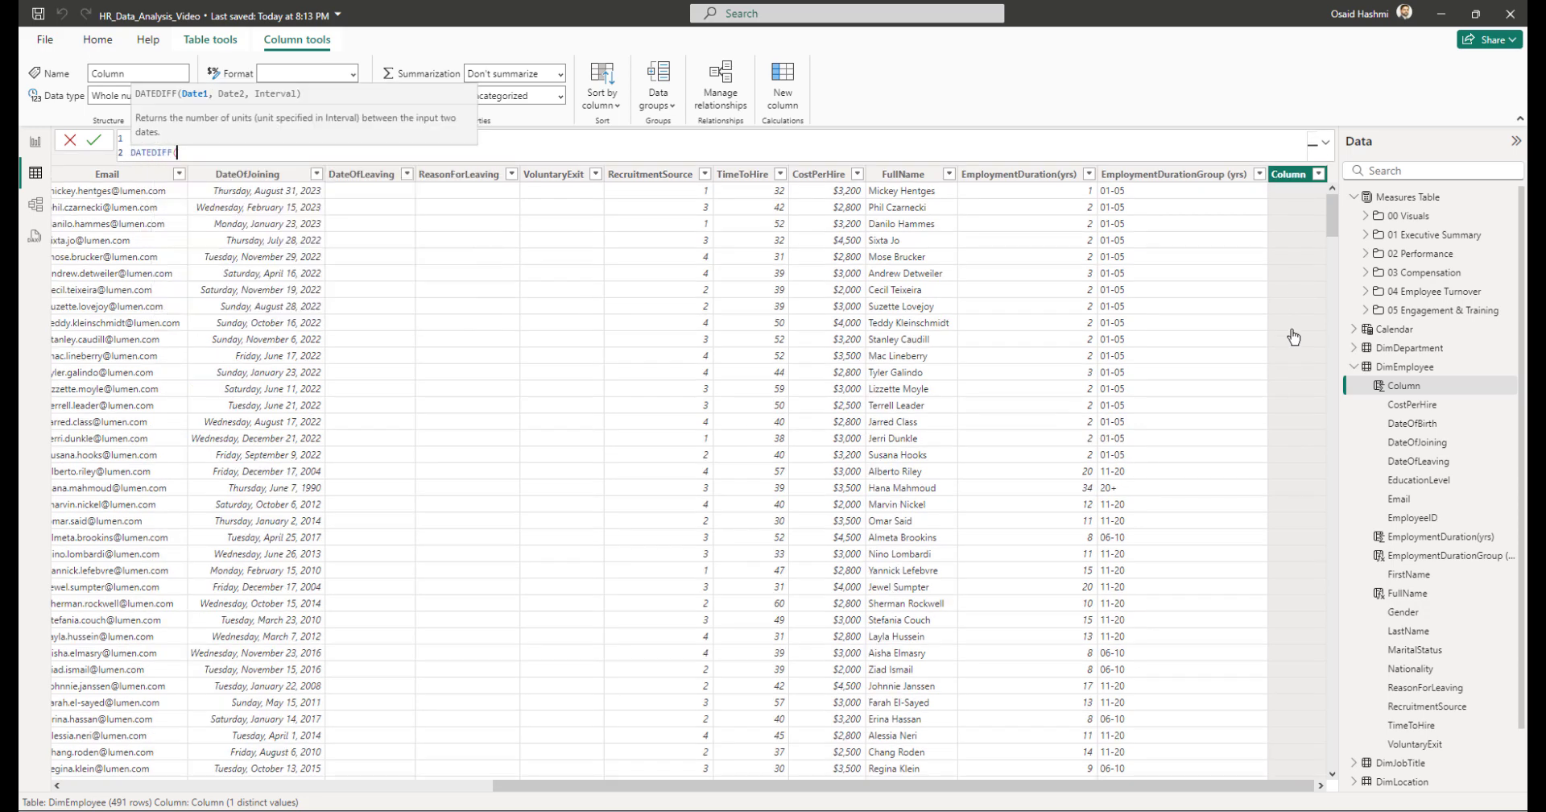
pyautogui.write('dateofb')
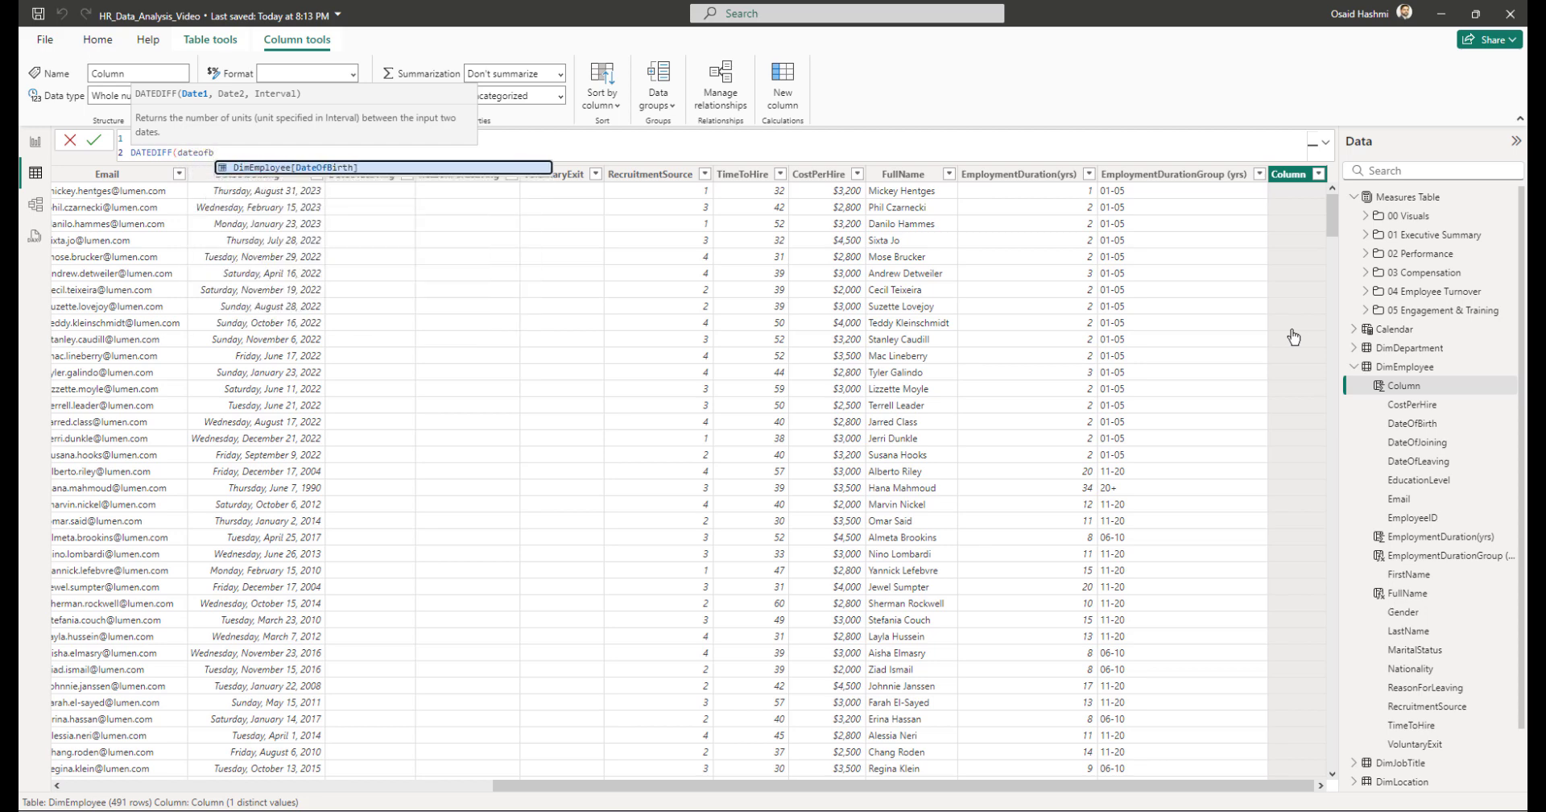
pyautogui.press('Tab')
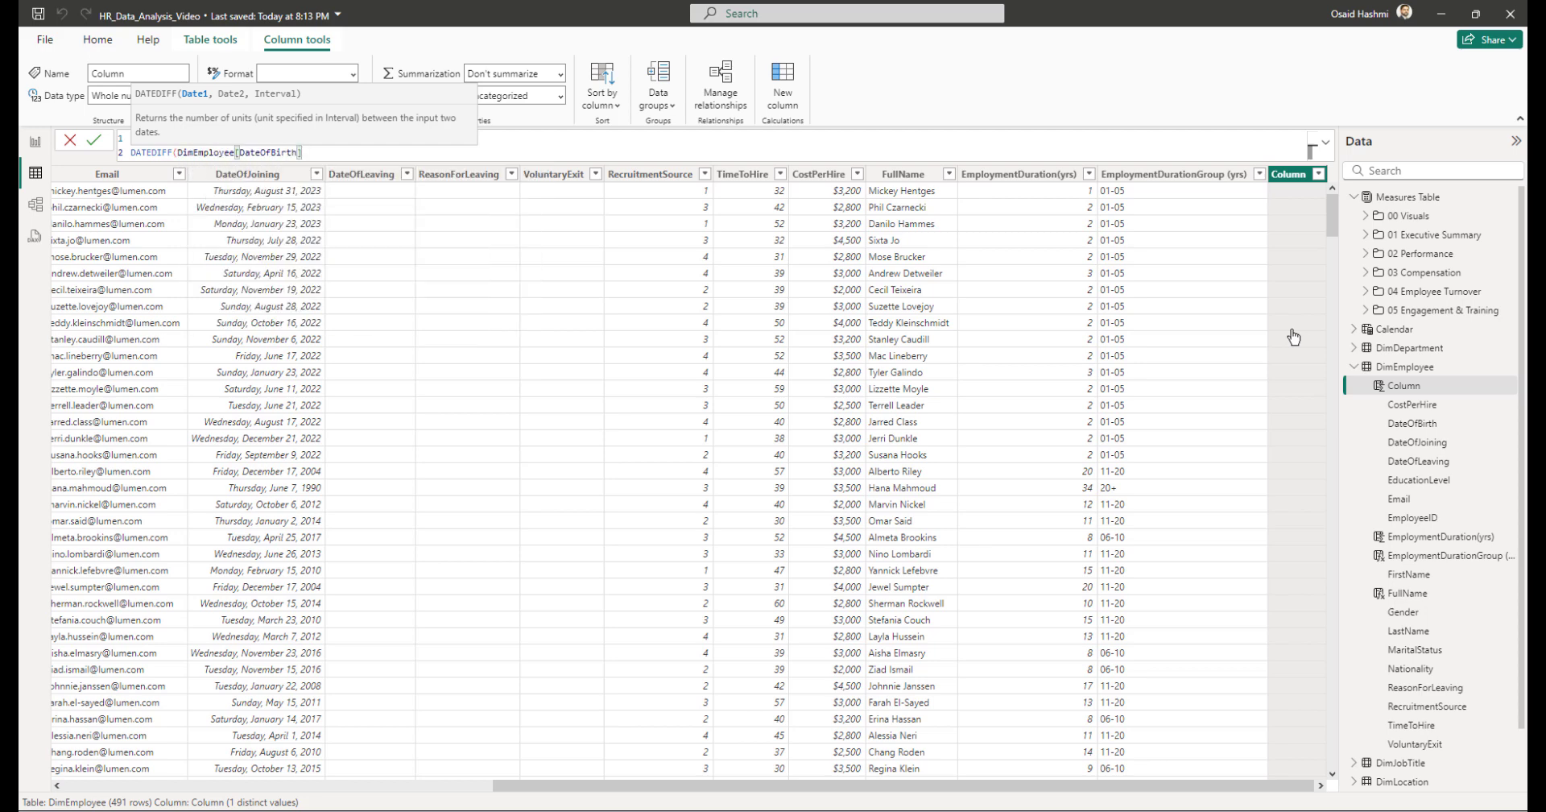
pyautogui.write(', TODAY(), year')
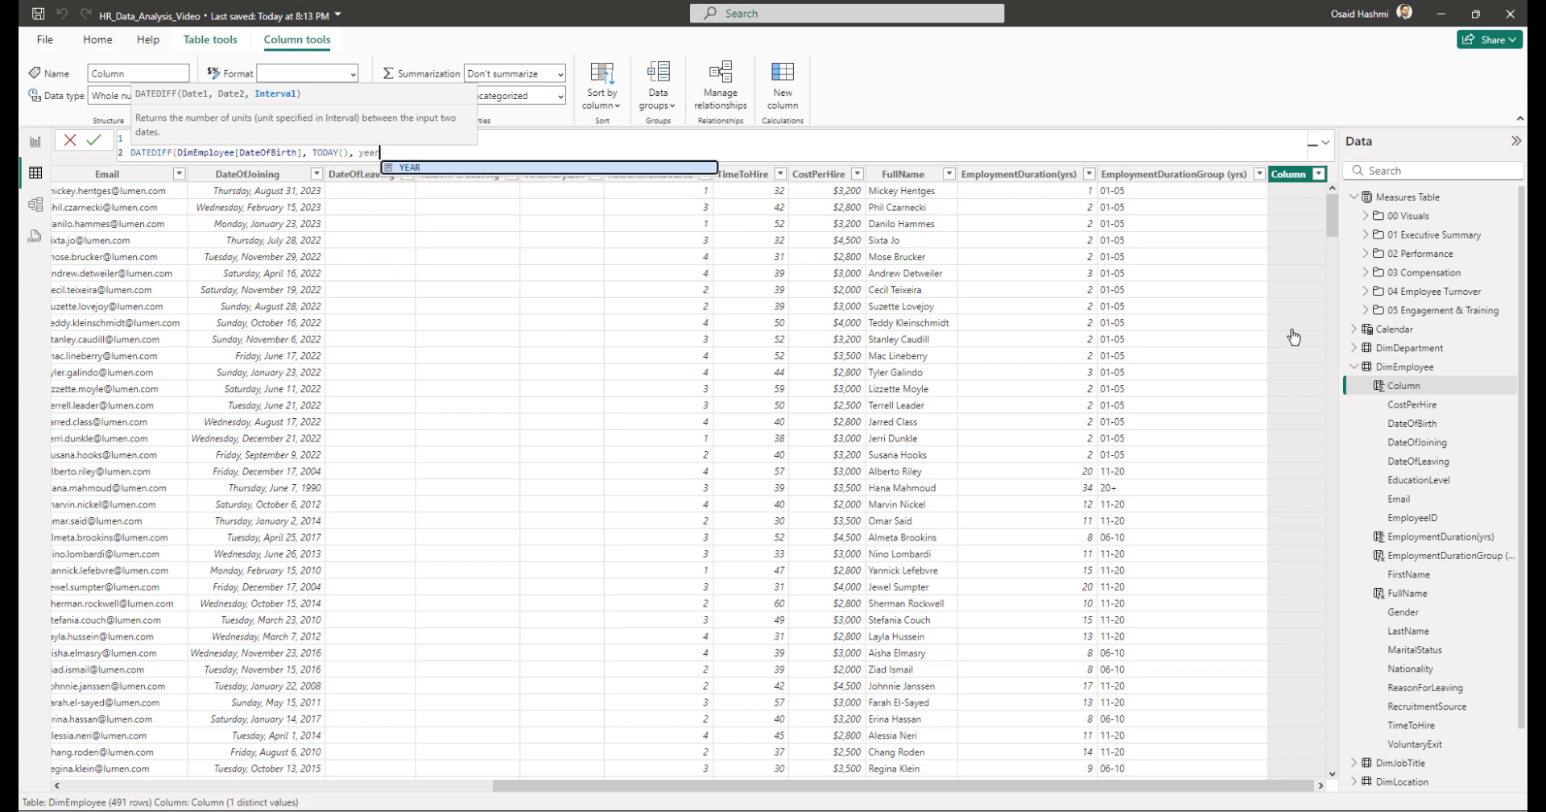
pyautogui.press('Tab')
pyautogui.write(')')
pyautogui.press('Return')
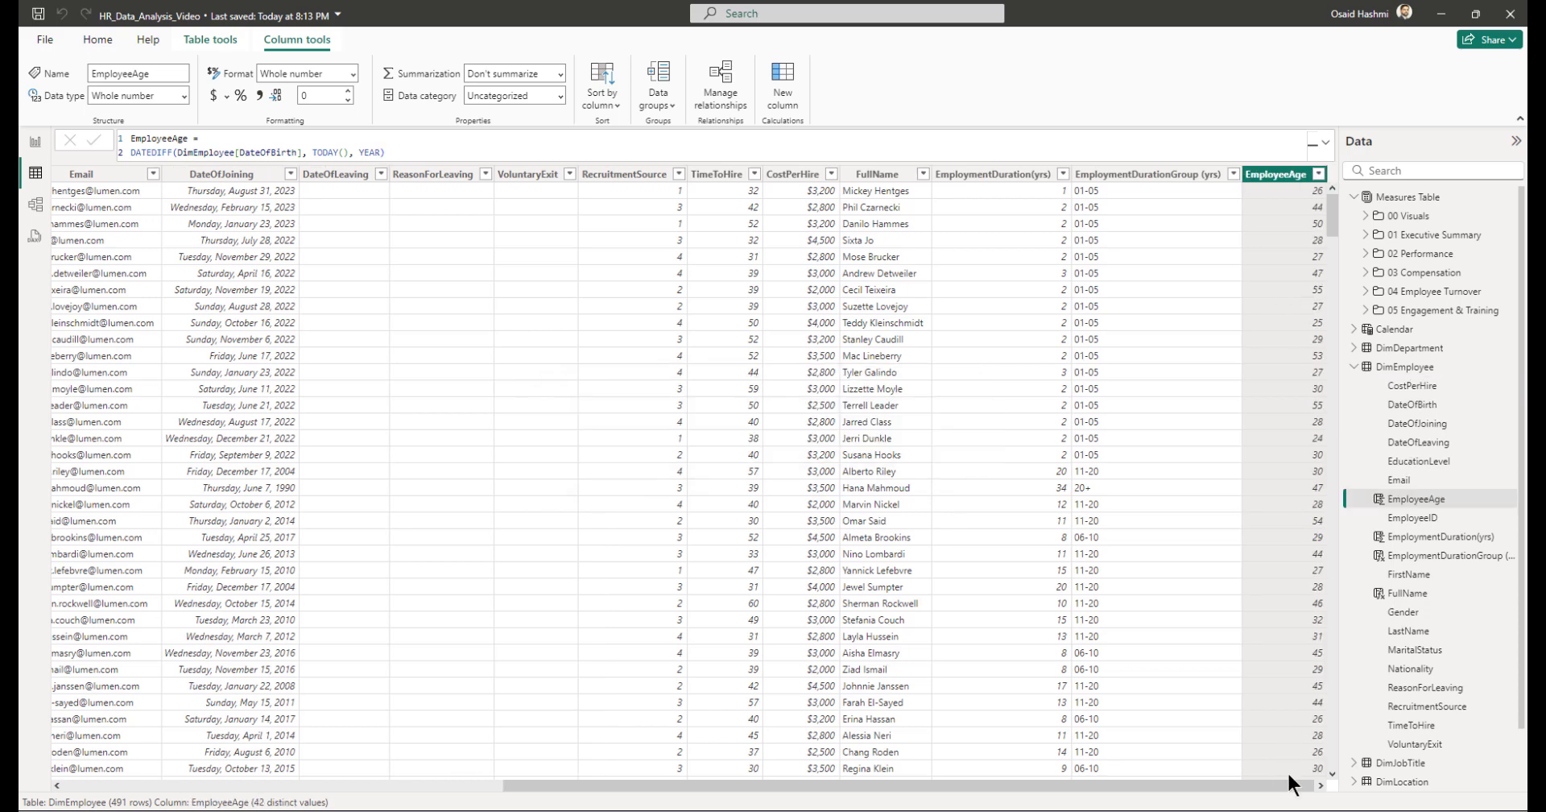
# Step: Add a calculated column EmployeeAgeGroup using SWITCH(TRUE()) on EmployeeAge: < 30 "20-30y", < 40 "30-40y", < 50 "40-50y", < 60 "50-60y", else "Other"
pyautogui.rightClick(1279, 179)
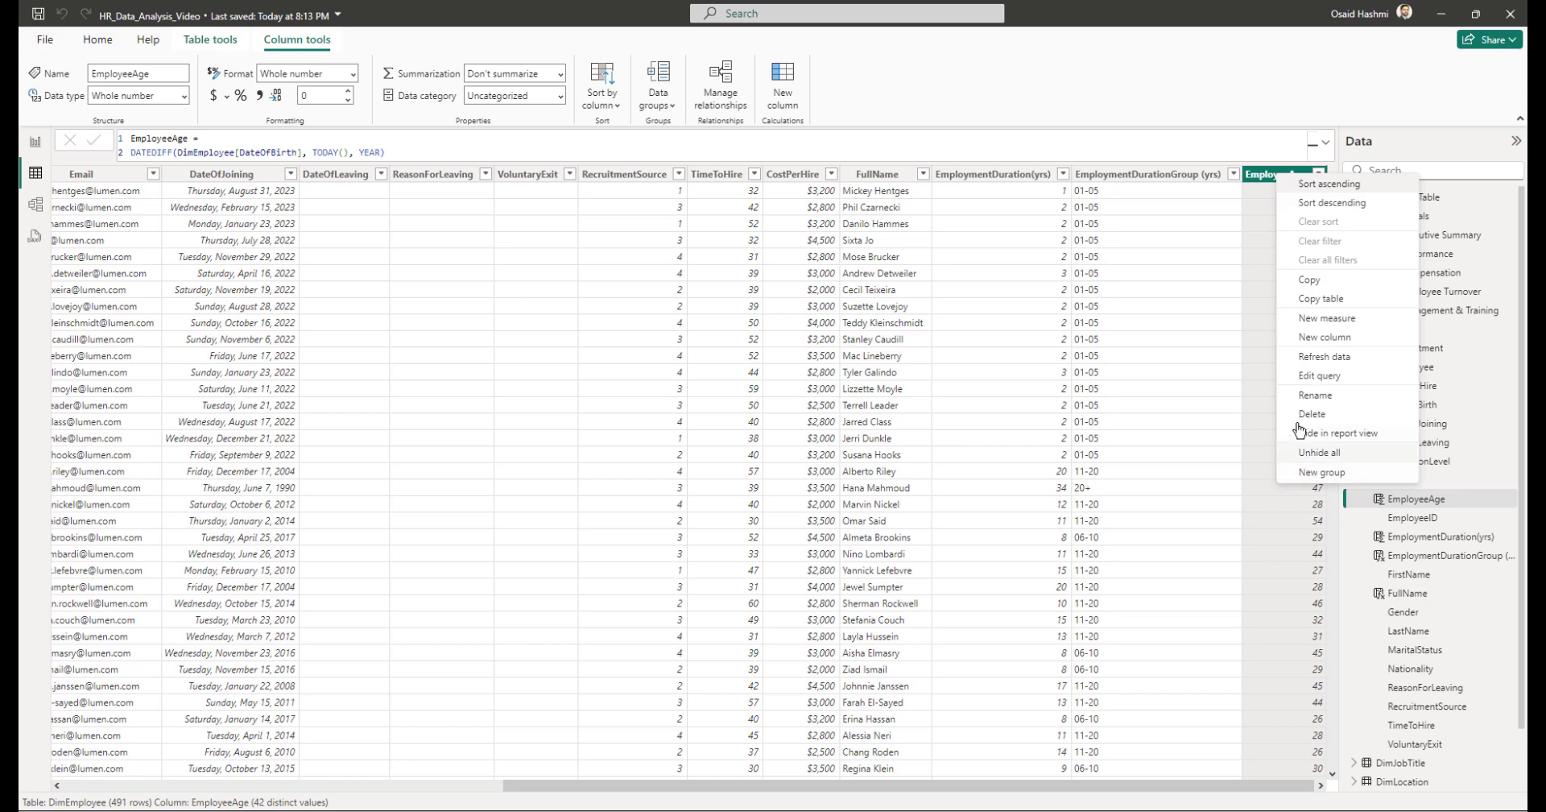
pyautogui.click(1308, 340)
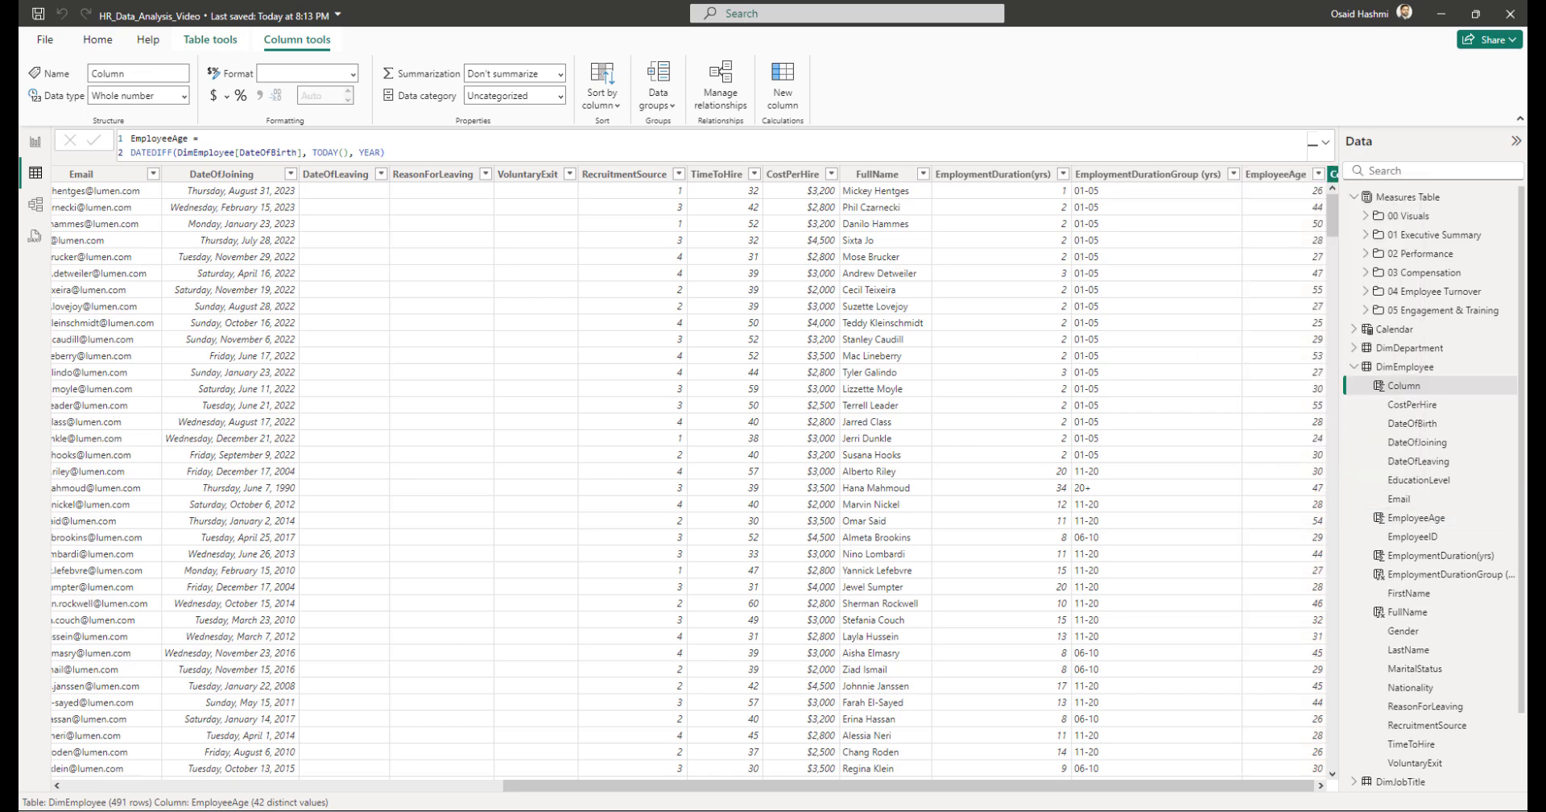
pyautogui.hotkey('ctrl', 'a')
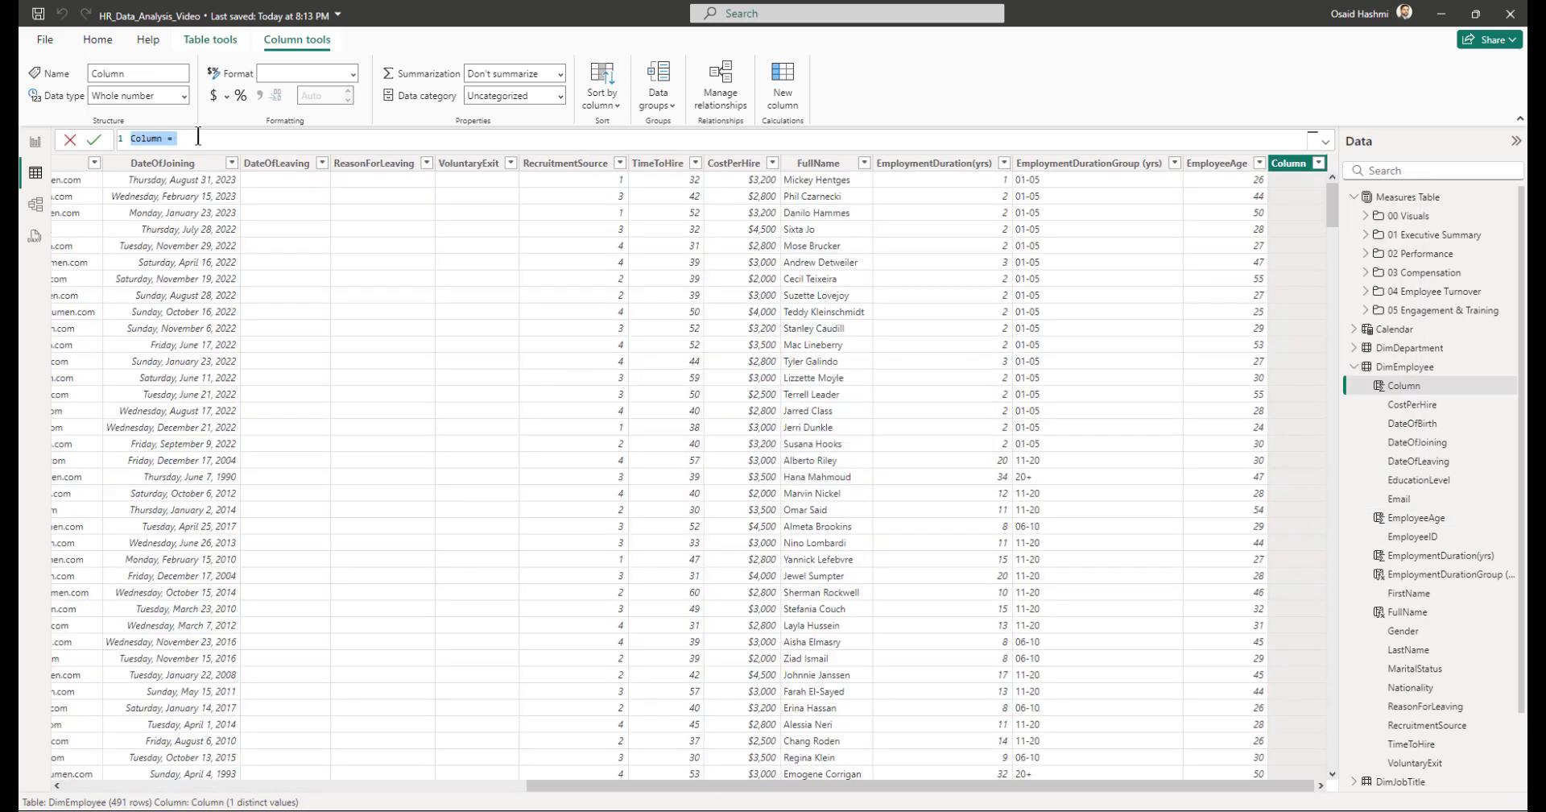
pyautogui.write('EmployeeAgeGroup = SWITCH(     TRUE(),     [EmployeeAge] < 30,"20-30y",     [EmployeeAge] < 40,"30-40y",     [EmployeeAge] < 50,"40-50y",     [EmployeeAge] < 60,"50-60y",     "Other" )')
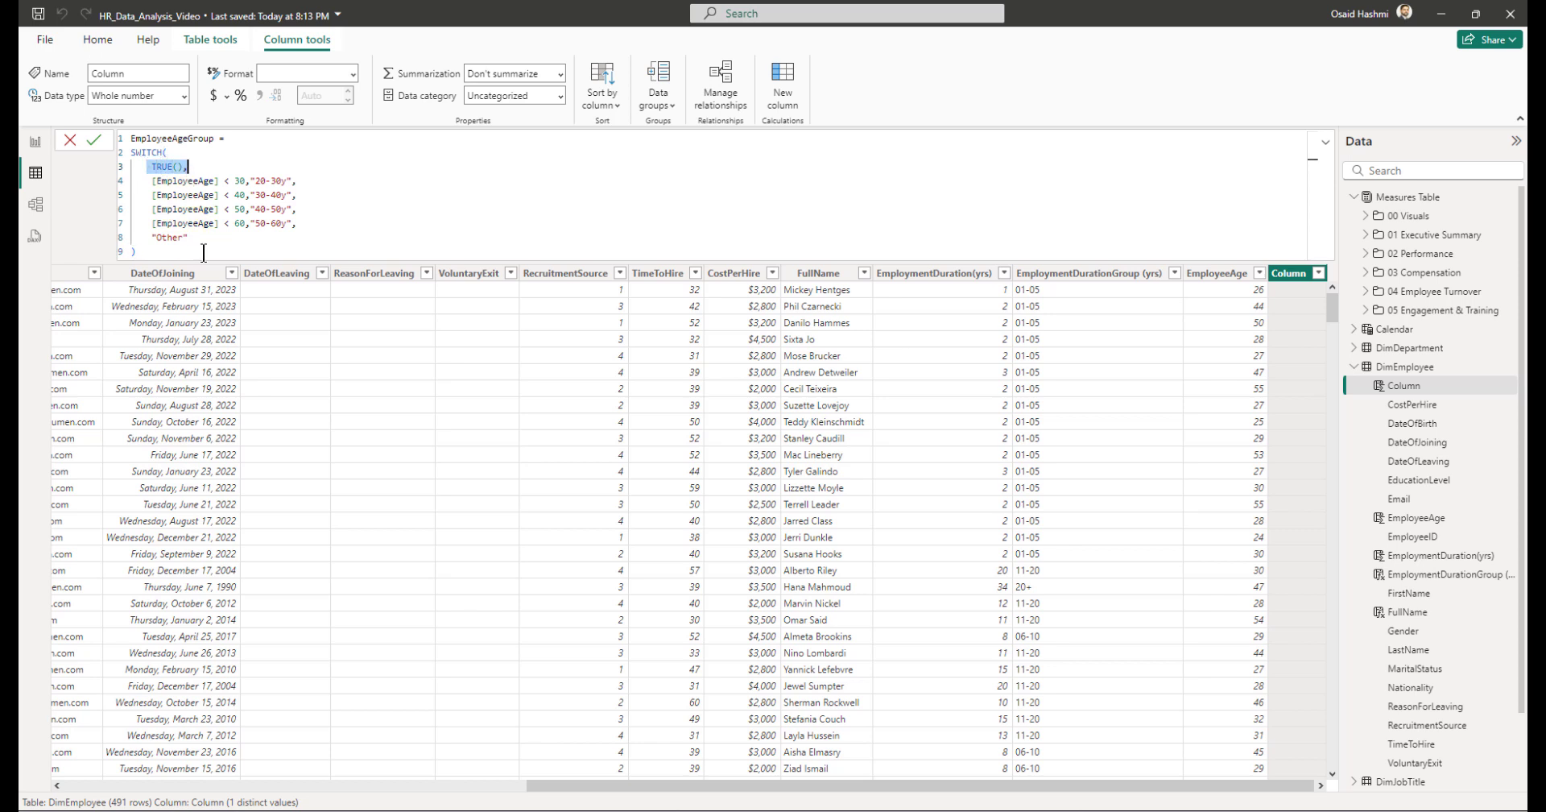
pyautogui.click(118, 239)
pyautogui.moveTo(307, 225); pyautogui.dragTo(129, 181)
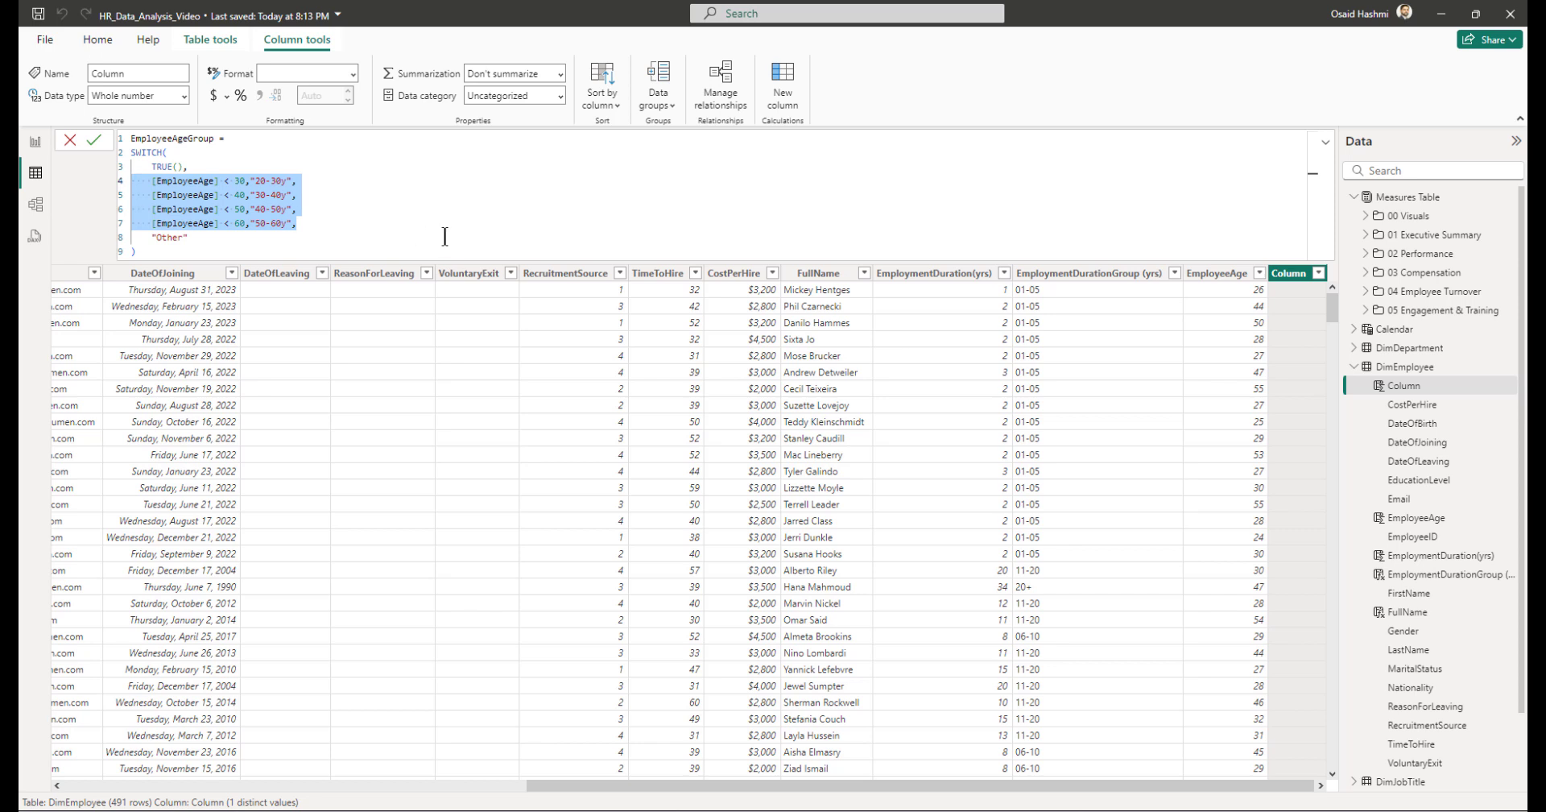
pyautogui.click(194, 254)
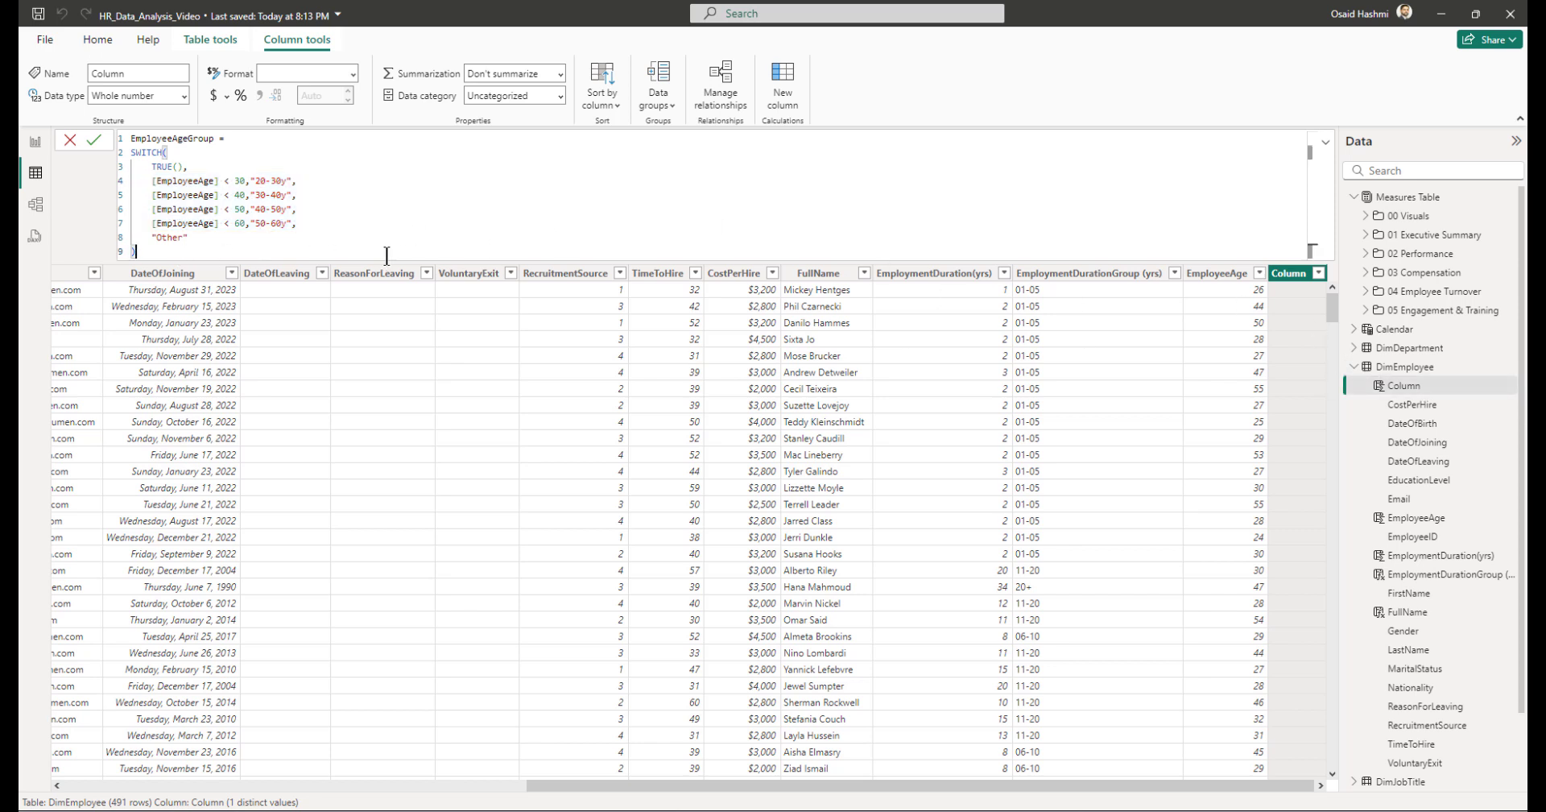
pyautogui.press('Return')
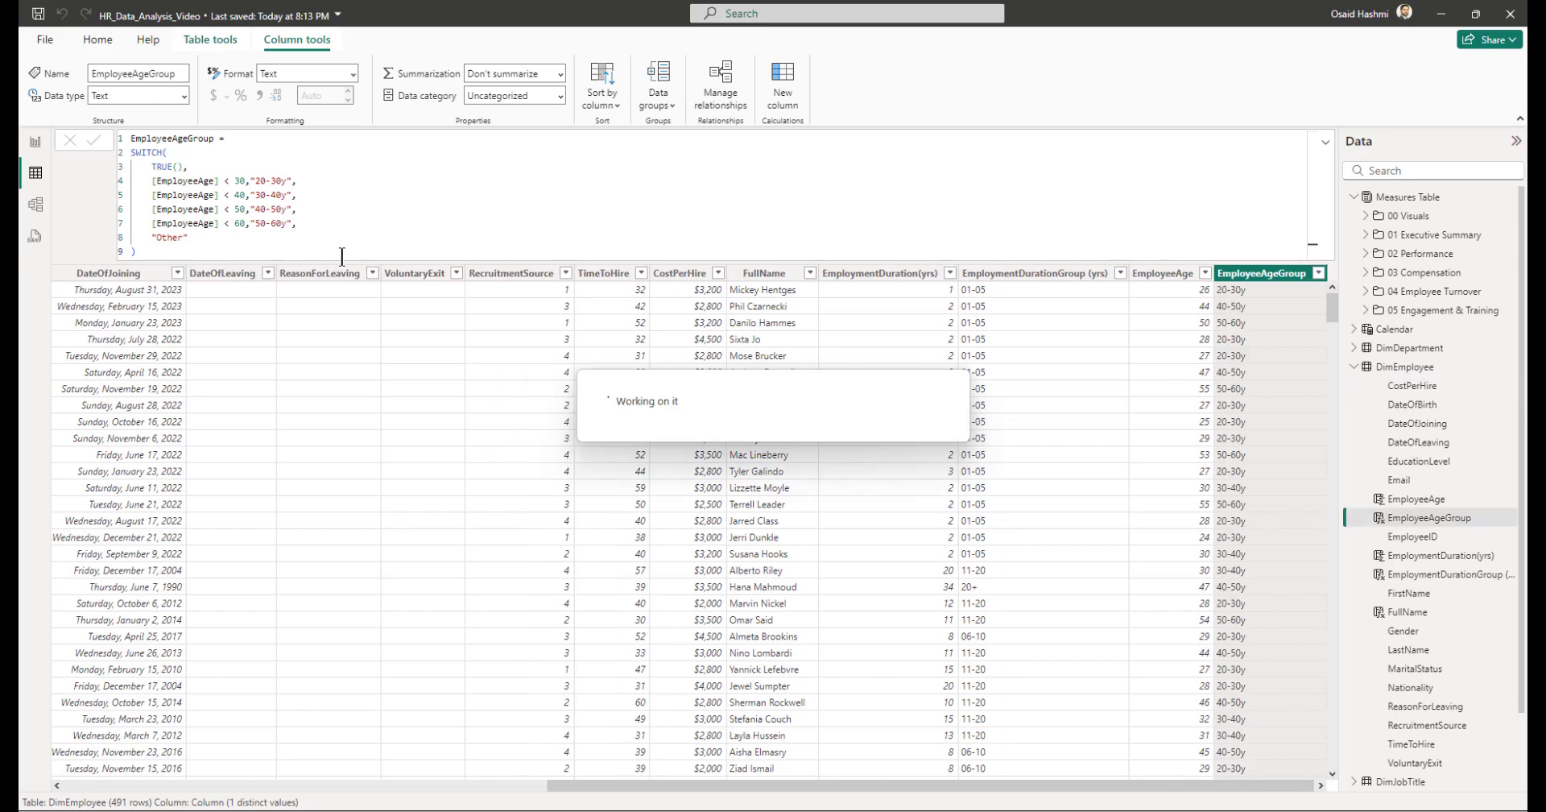
# Step: Return to the report view and place a copy of the department gender bar chart in the Workforce Distribution by Age Group and Gender card
pyautogui.click(35, 143)
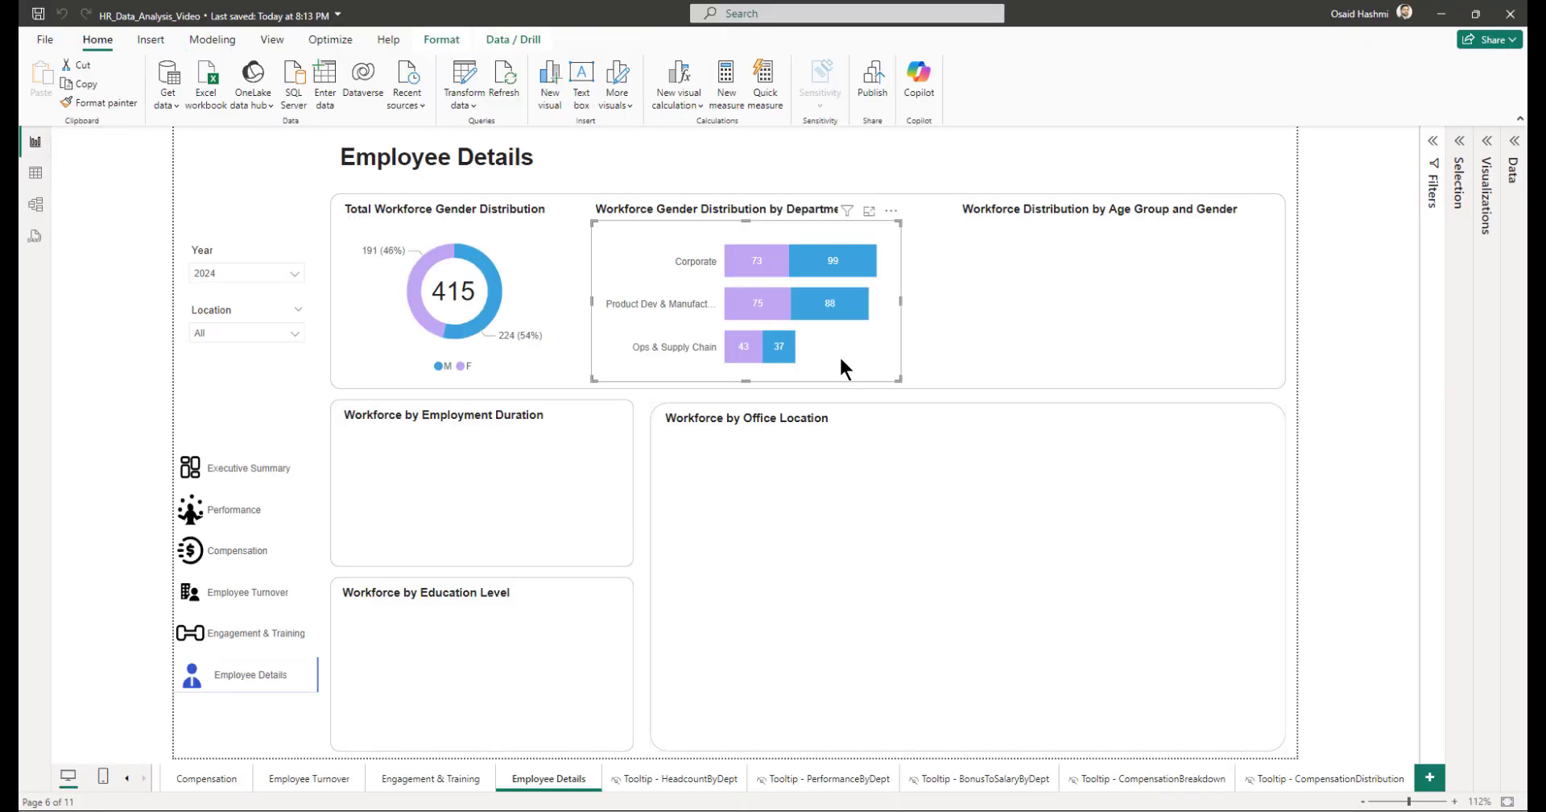
pyautogui.hotkey('ctrl', 'c')
pyautogui.hotkey('ctrl', 'v')
pyautogui.moveTo(873, 366); pyautogui.dragTo(1218, 359)
# Step: Bottom-align the copied bar chart with the gender donut chart and the department bar chart
pyautogui.keyDown('ctrl'); pyautogui.click(880, 355); pyautogui.keyUp('ctrl')
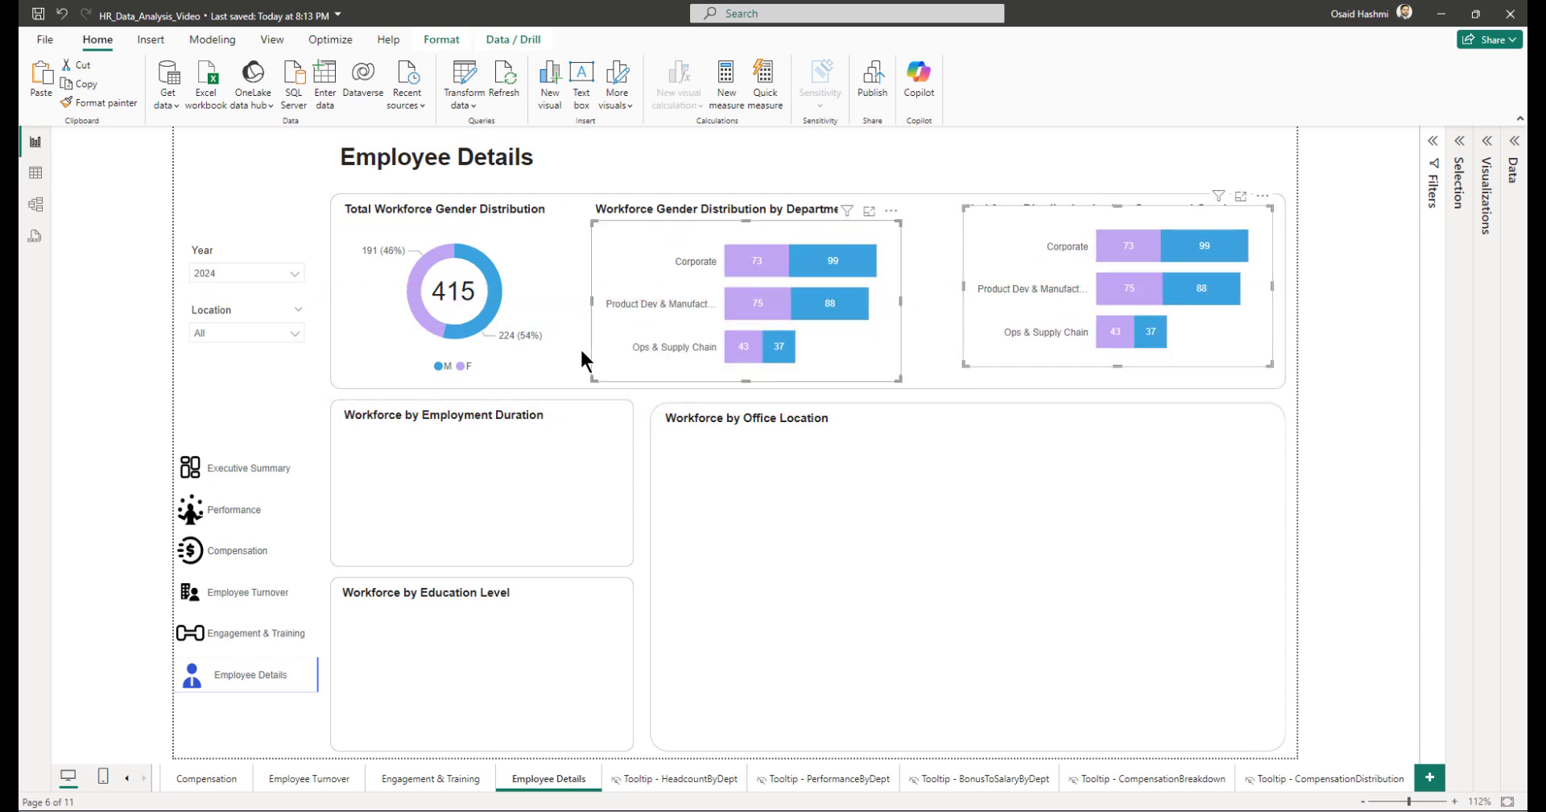
pyautogui.keyDown('ctrl'); pyautogui.click(528, 356); pyautogui.keyUp('ctrl')
pyautogui.click(436, 37)
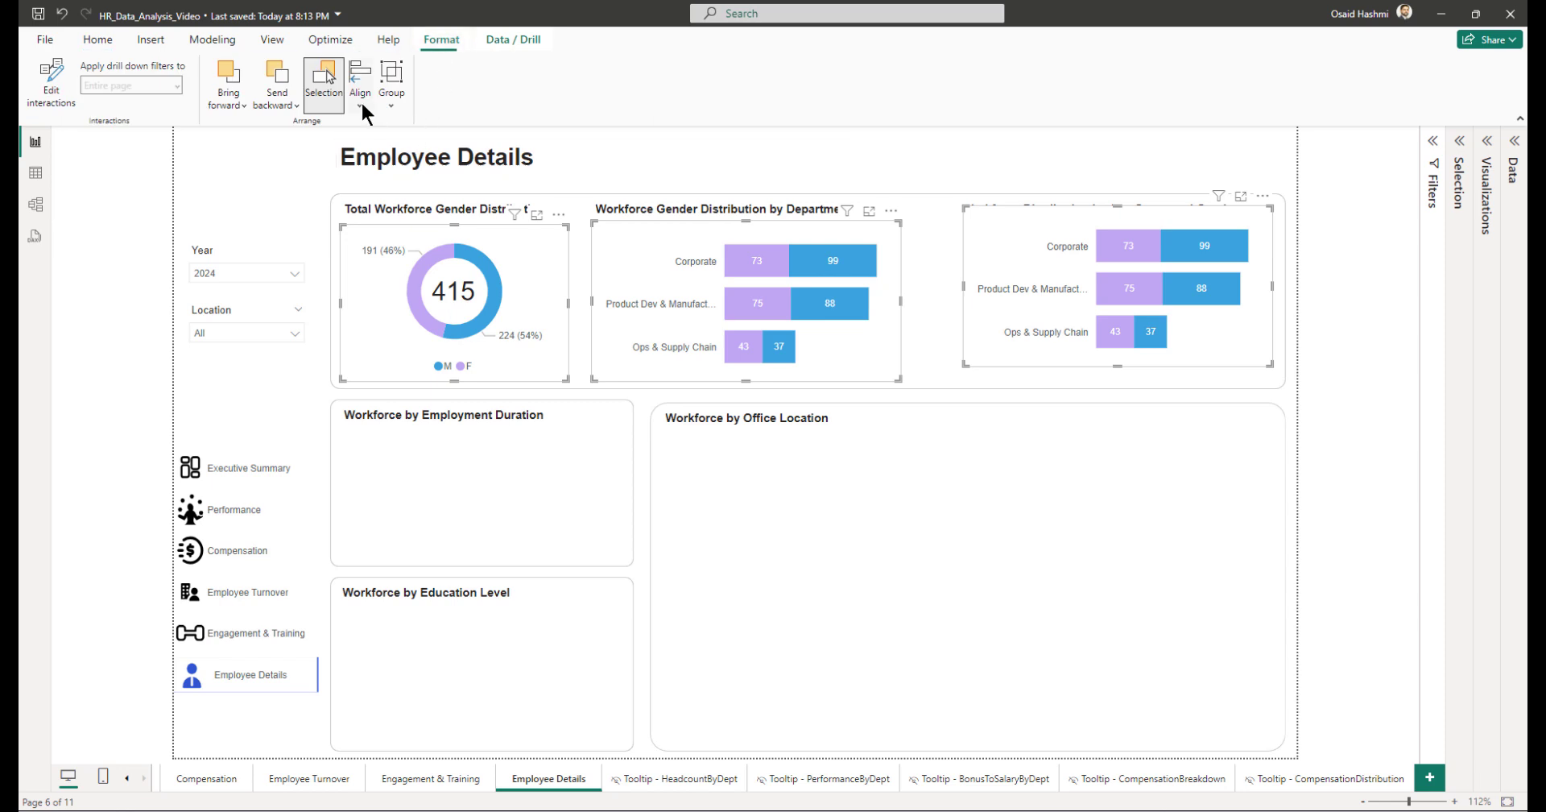
pyautogui.click(359, 98)
pyautogui.click(395, 262)
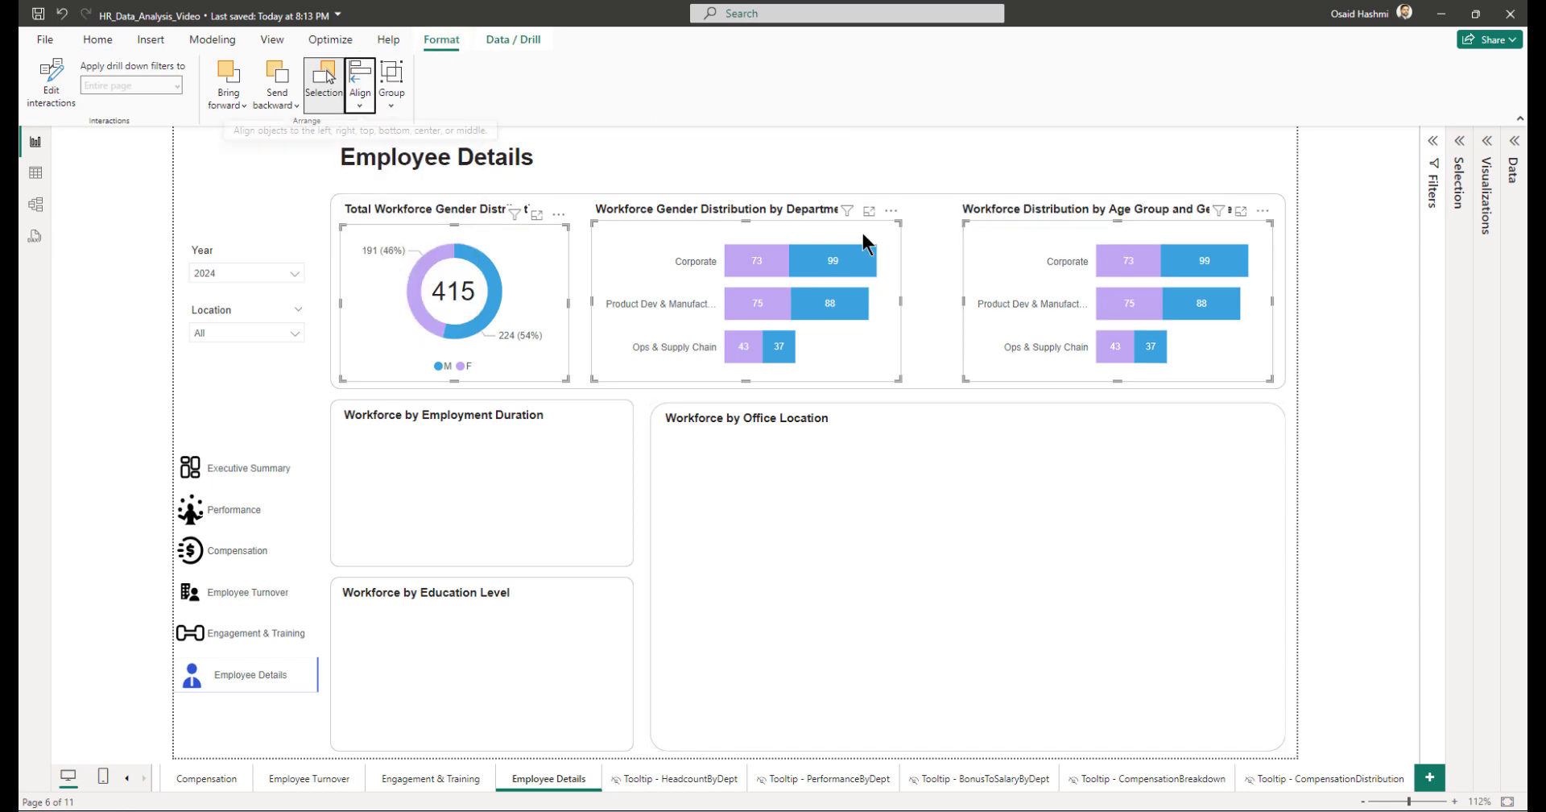
# Step: Convert the copied chart in the age group card to a stacked column chart
pyautogui.click(1487, 189)
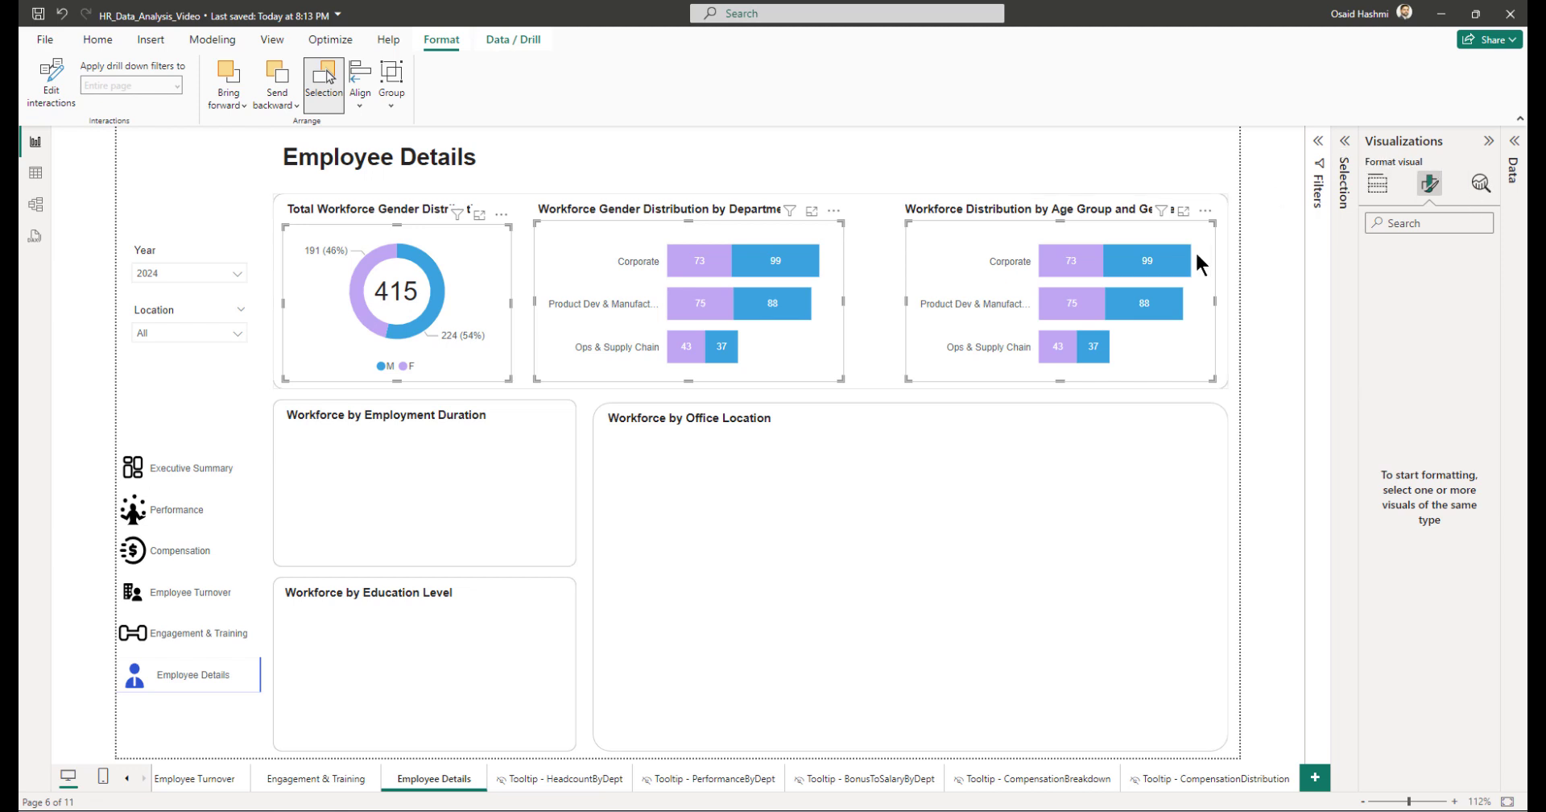
pyautogui.click(1070, 173)
pyautogui.click(1184, 309)
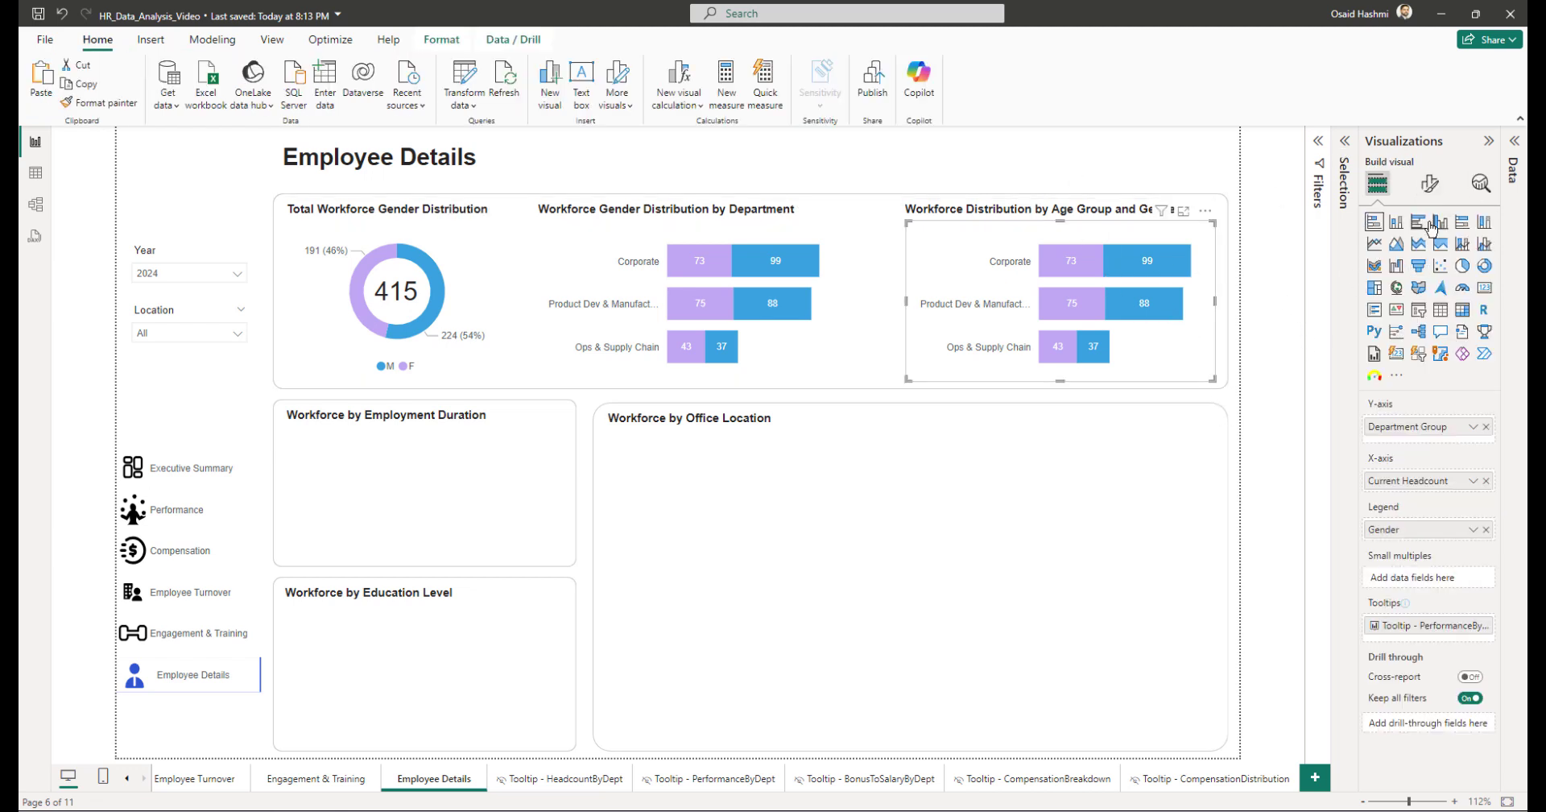
pyautogui.click(1396, 223)
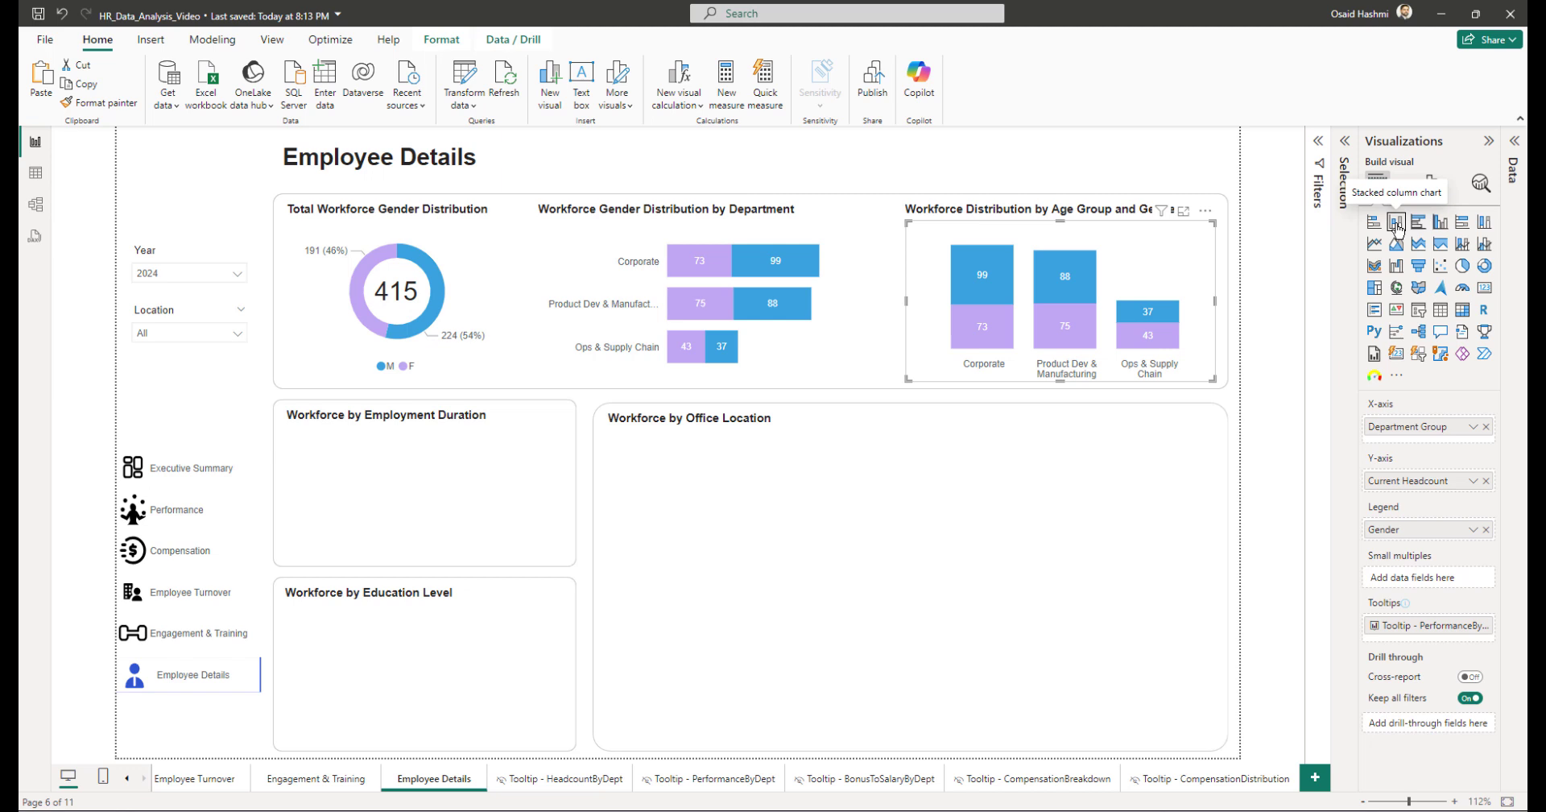
# Step: Replace Department Group with EmployeeAgeGroup on the X-axis of the age group column chart and collapse the formula editor
pyautogui.click(1513, 141)
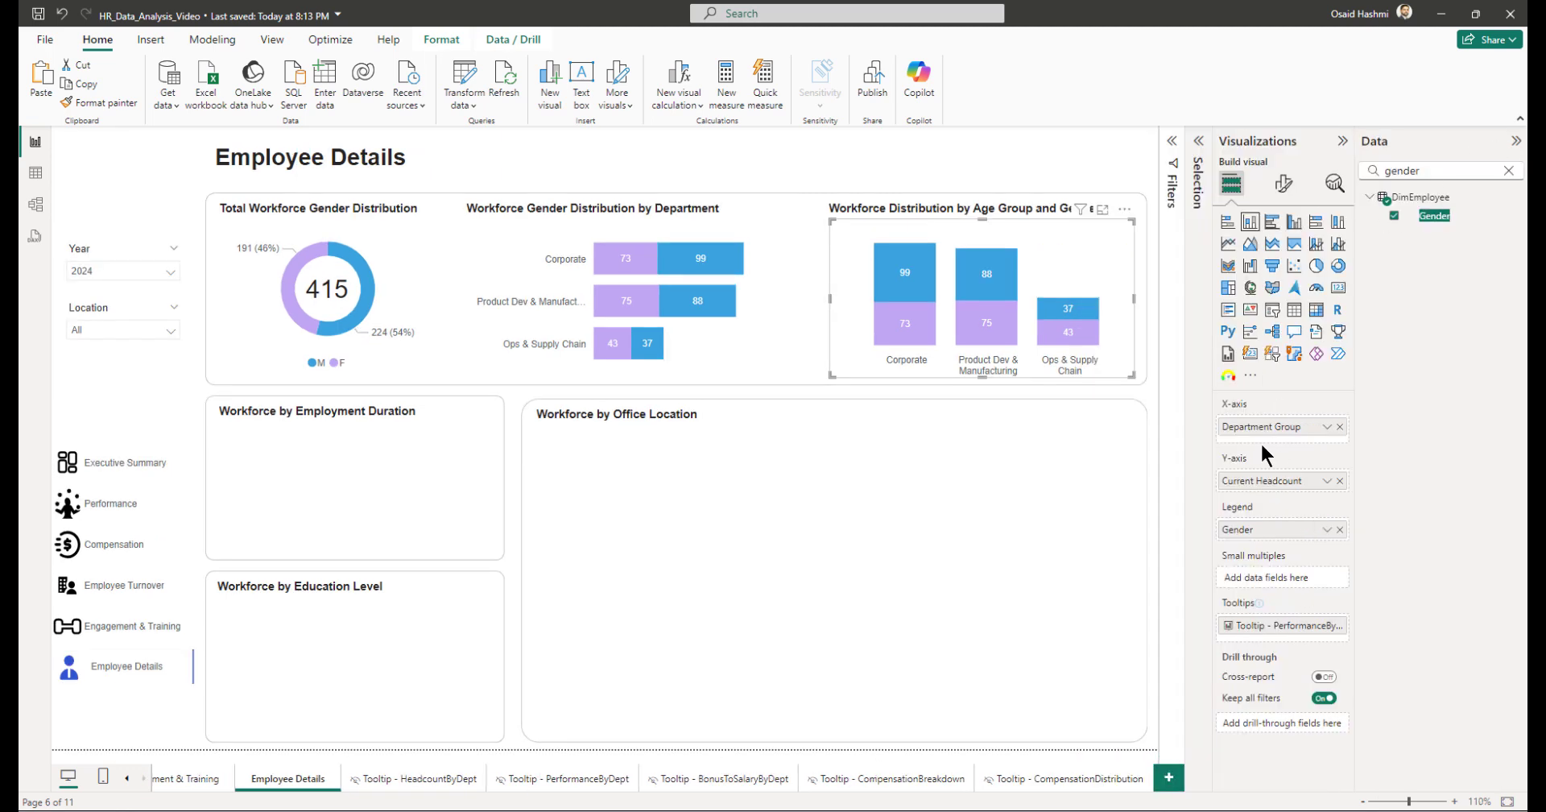
pyautogui.click(1341, 427)
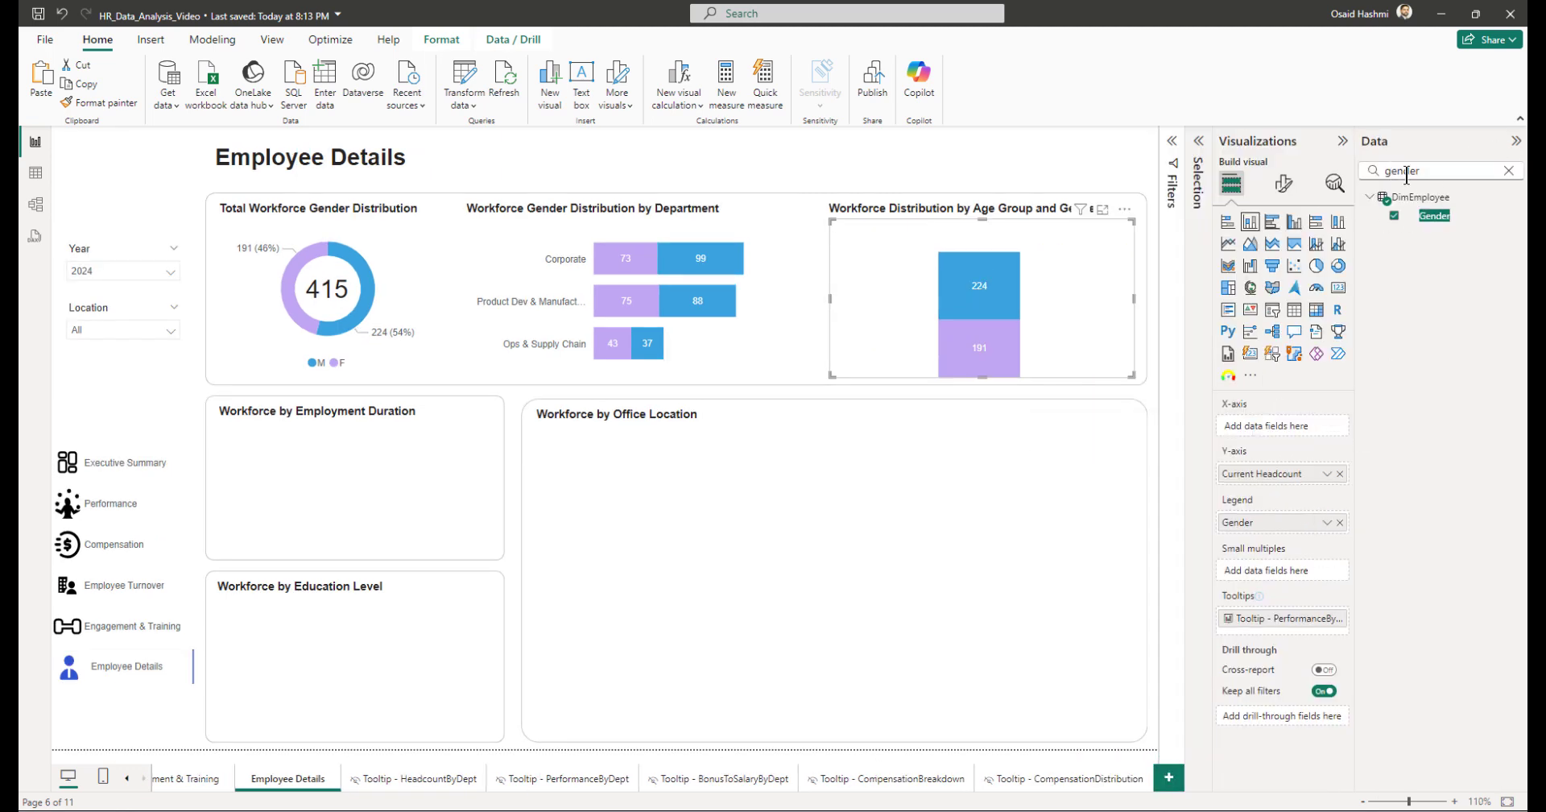
pyautogui.doubleClick(1411, 172)
pyautogui.write('emplo')
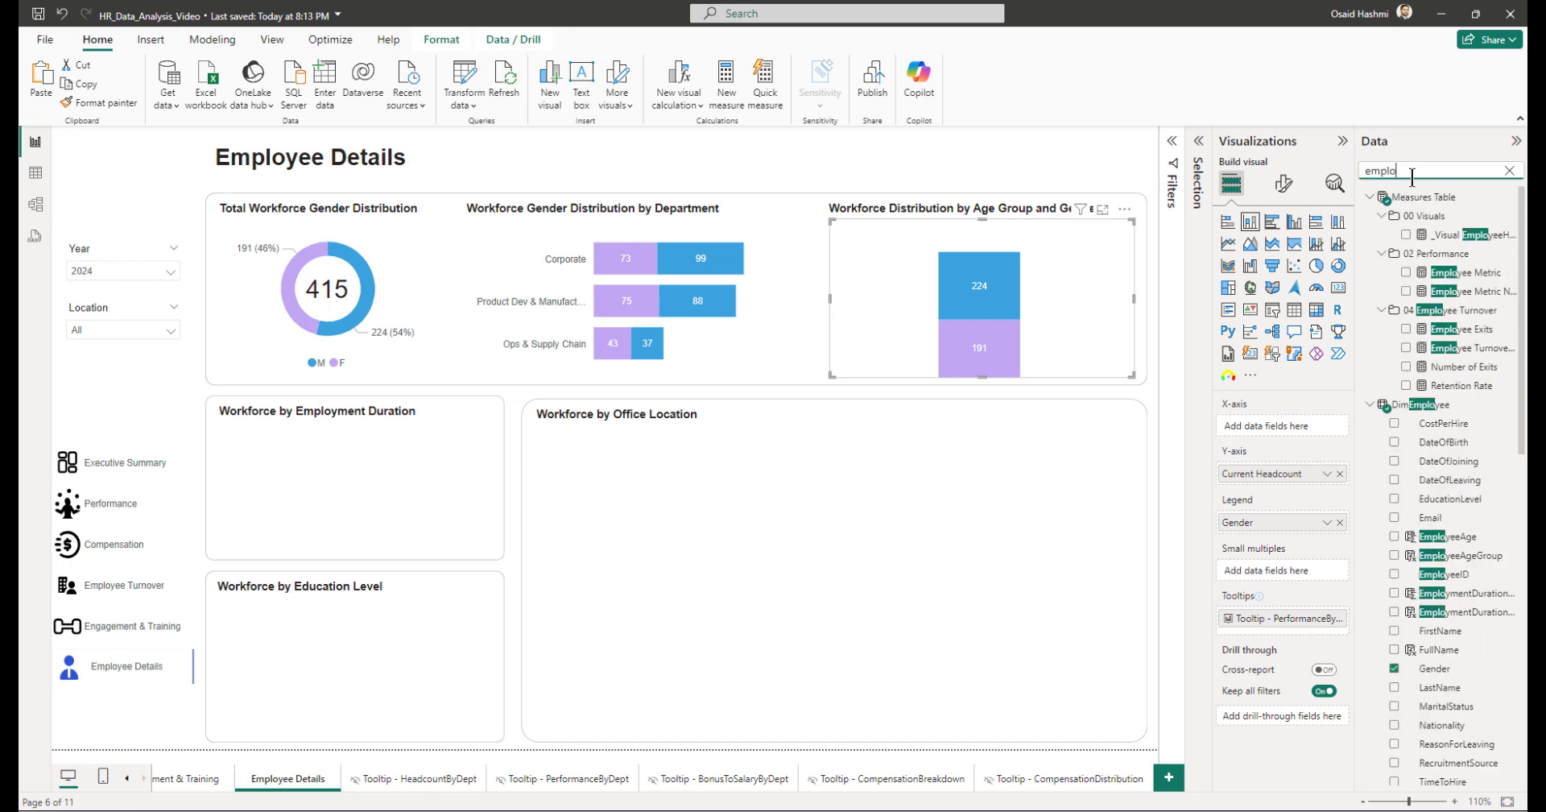
pyautogui.write('yeeage')
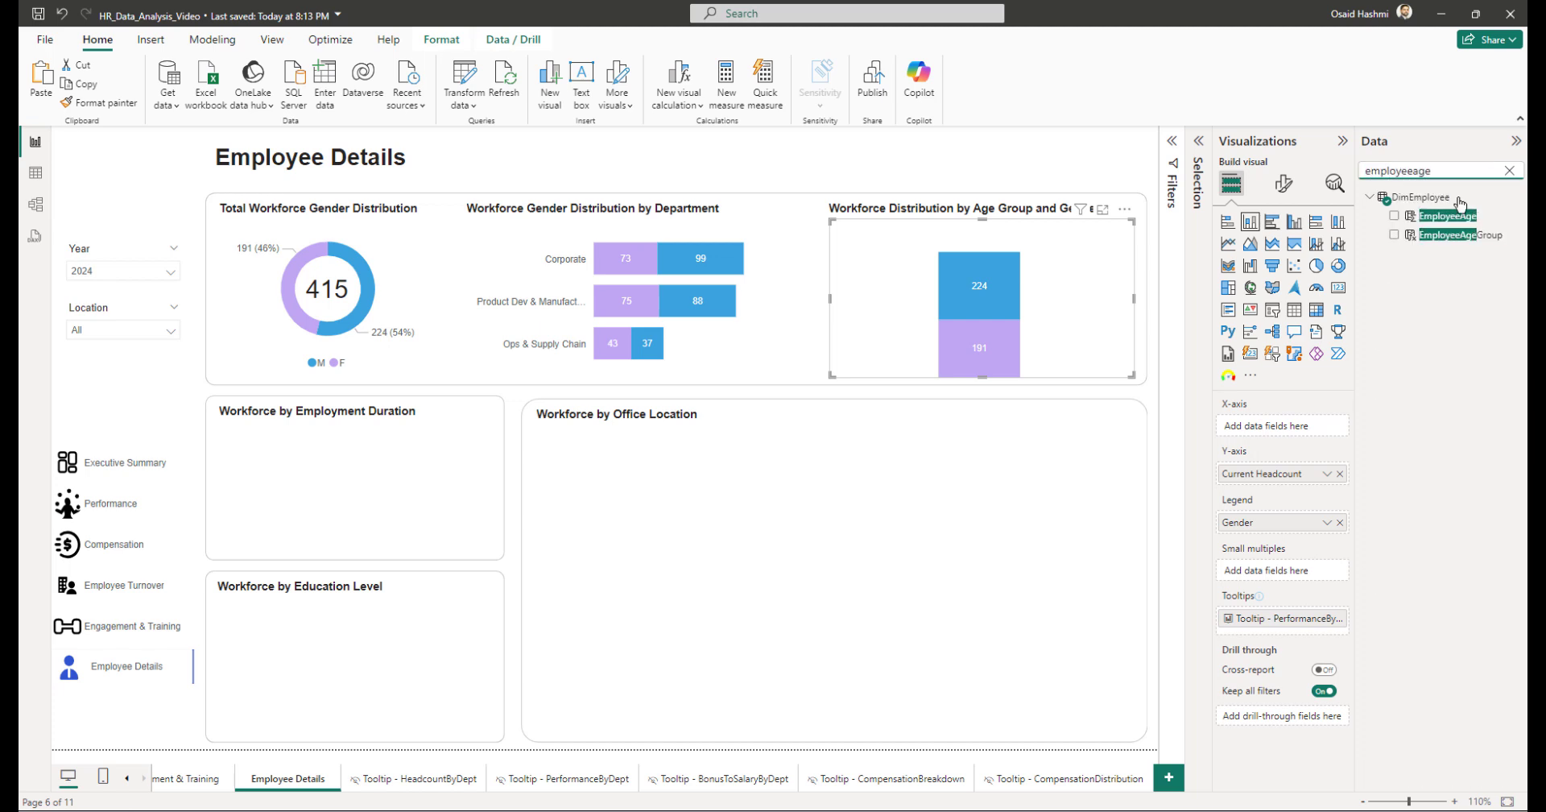
pyautogui.click(1394, 234)
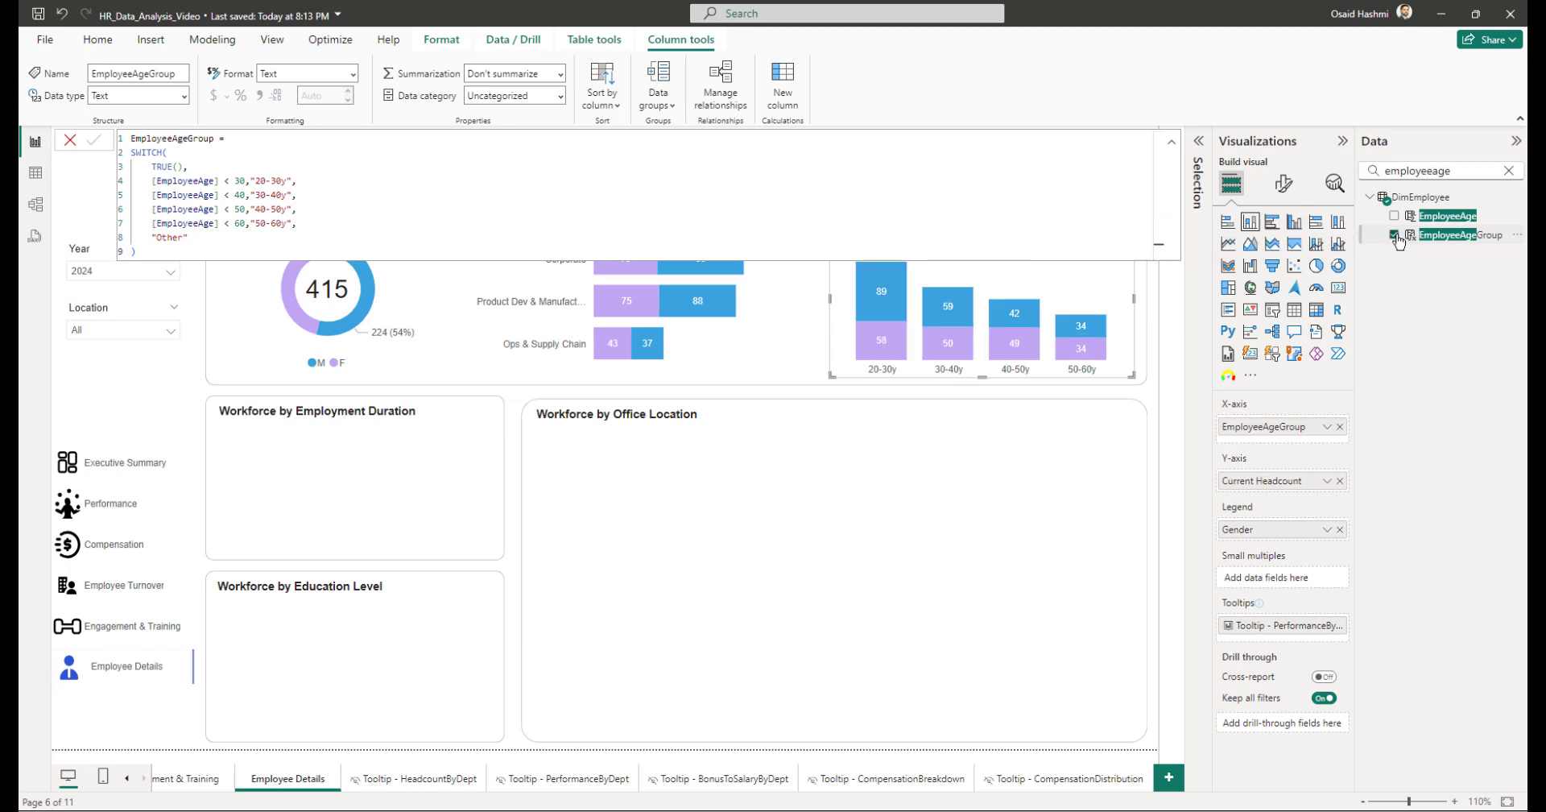
pyautogui.click(1171, 142)
pyautogui.click(517, 451)
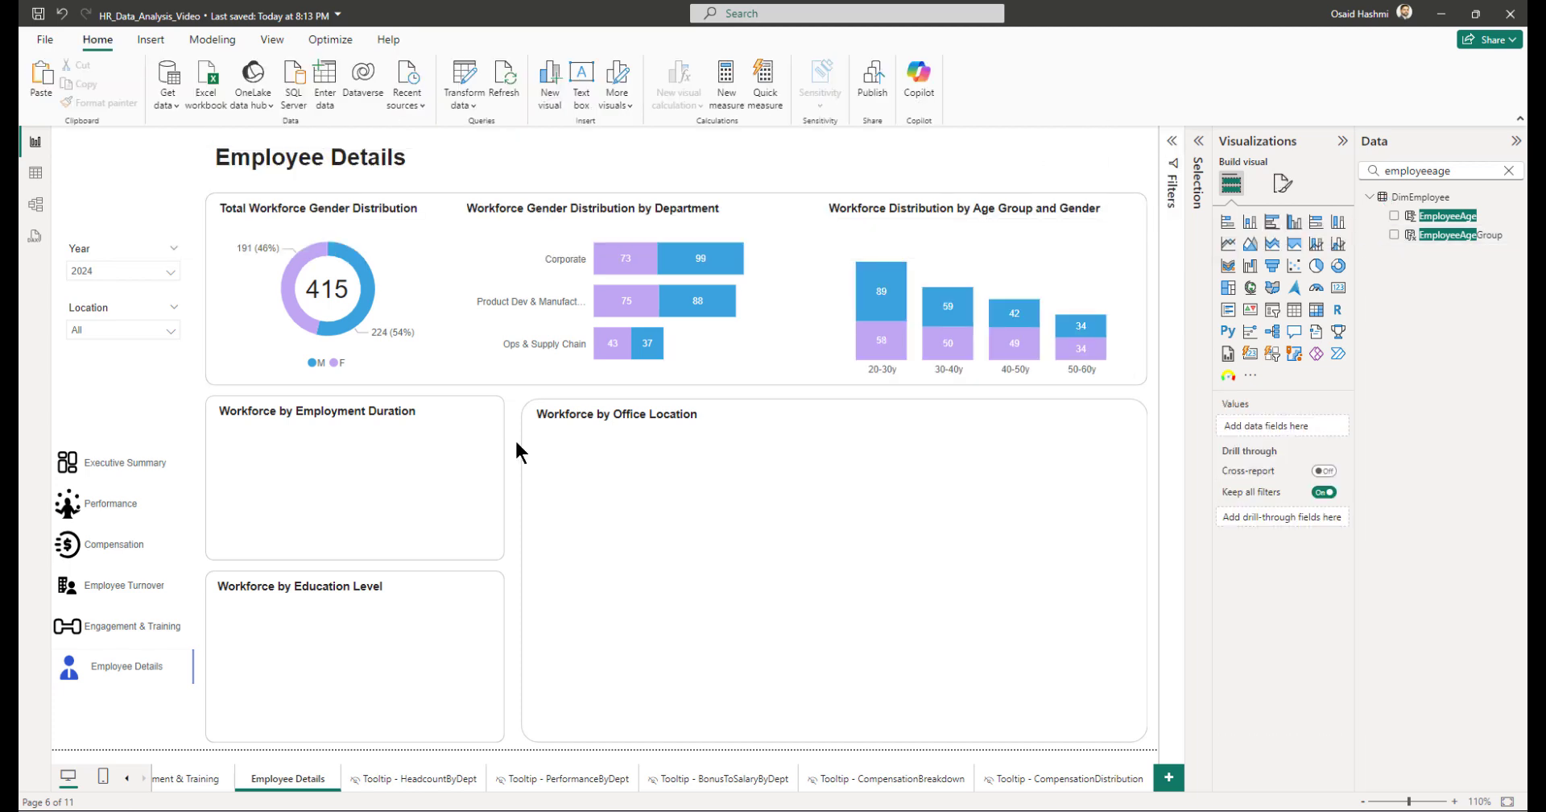
# Step: Place a copy of the age group column chart in the Workforce by Employment Duration card and left-align it with the donut chart
pyautogui.click(984, 252)
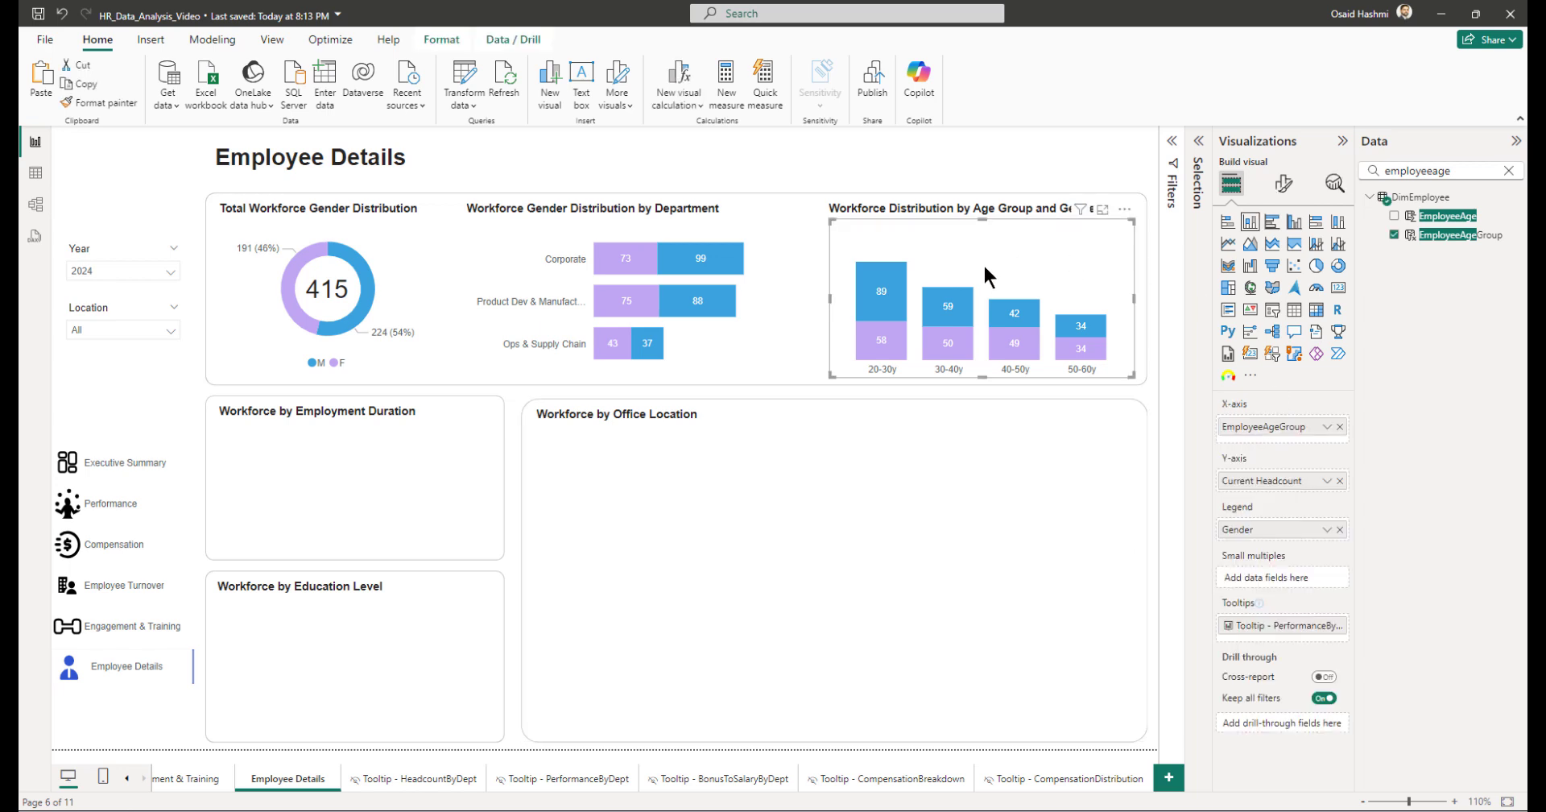
pyautogui.moveTo(985, 266); pyautogui.dragTo(425, 435)
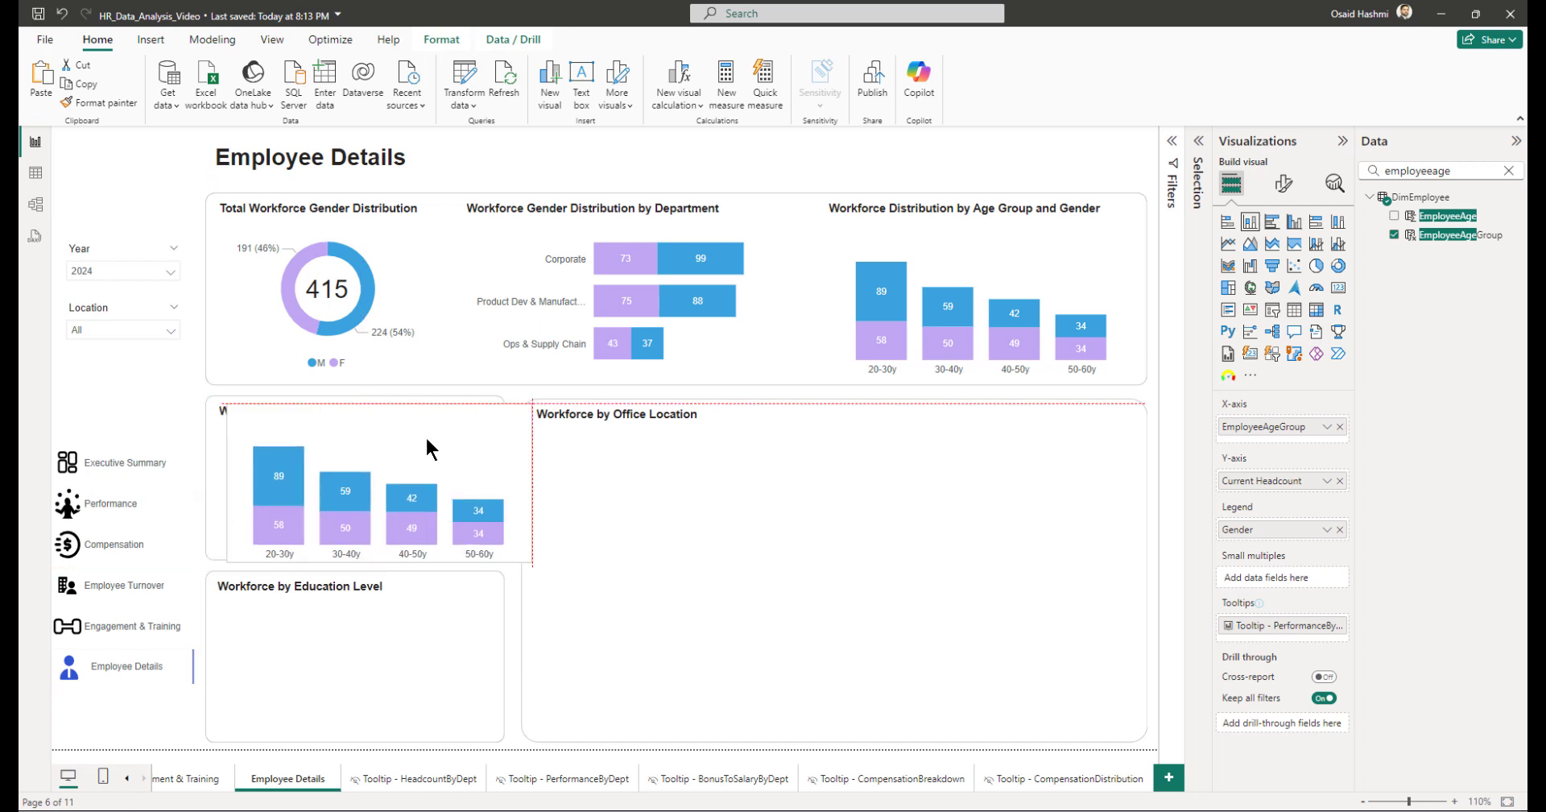
pyautogui.keyDown('ctrl'); pyautogui.click(261, 316); pyautogui.keyUp('ctrl')
pyautogui.click(441, 40)
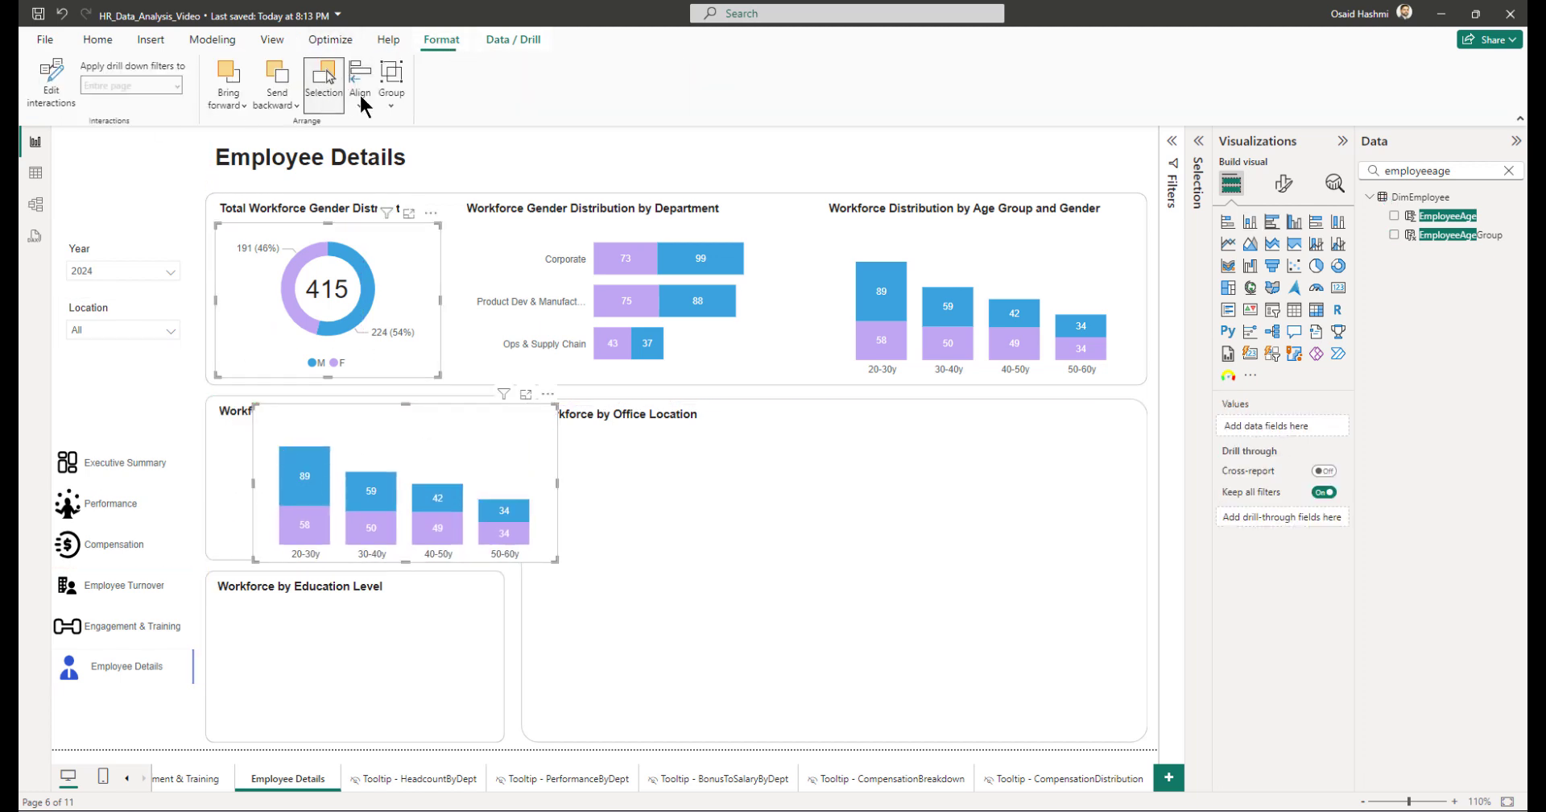
pyautogui.click(361, 95)
pyautogui.click(399, 131)
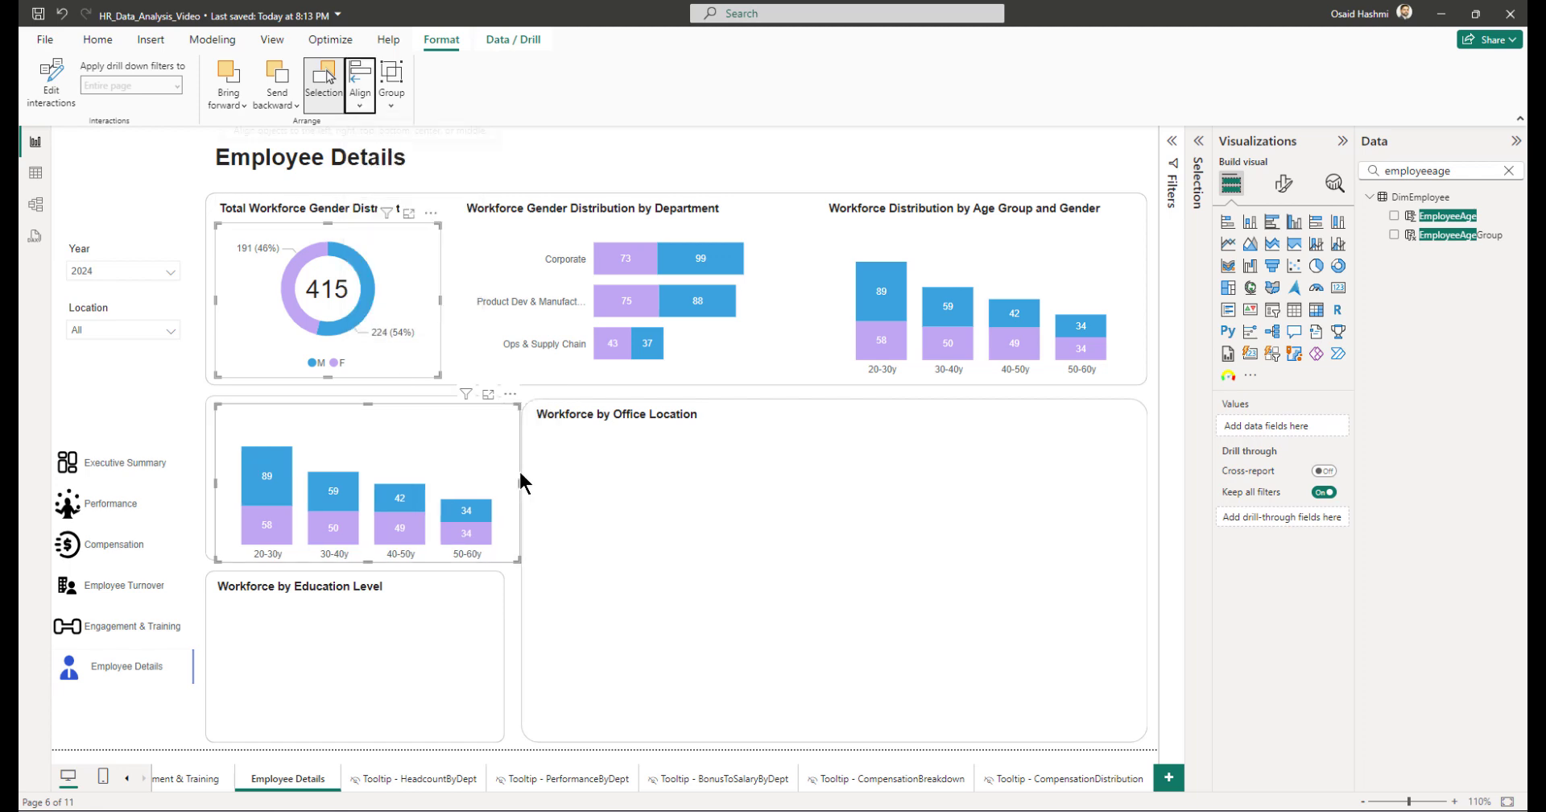
# Step: Shrink the copied column chart so it fits inside the Workforce by Employment Duration card below its title
pyautogui.click(830, 169)
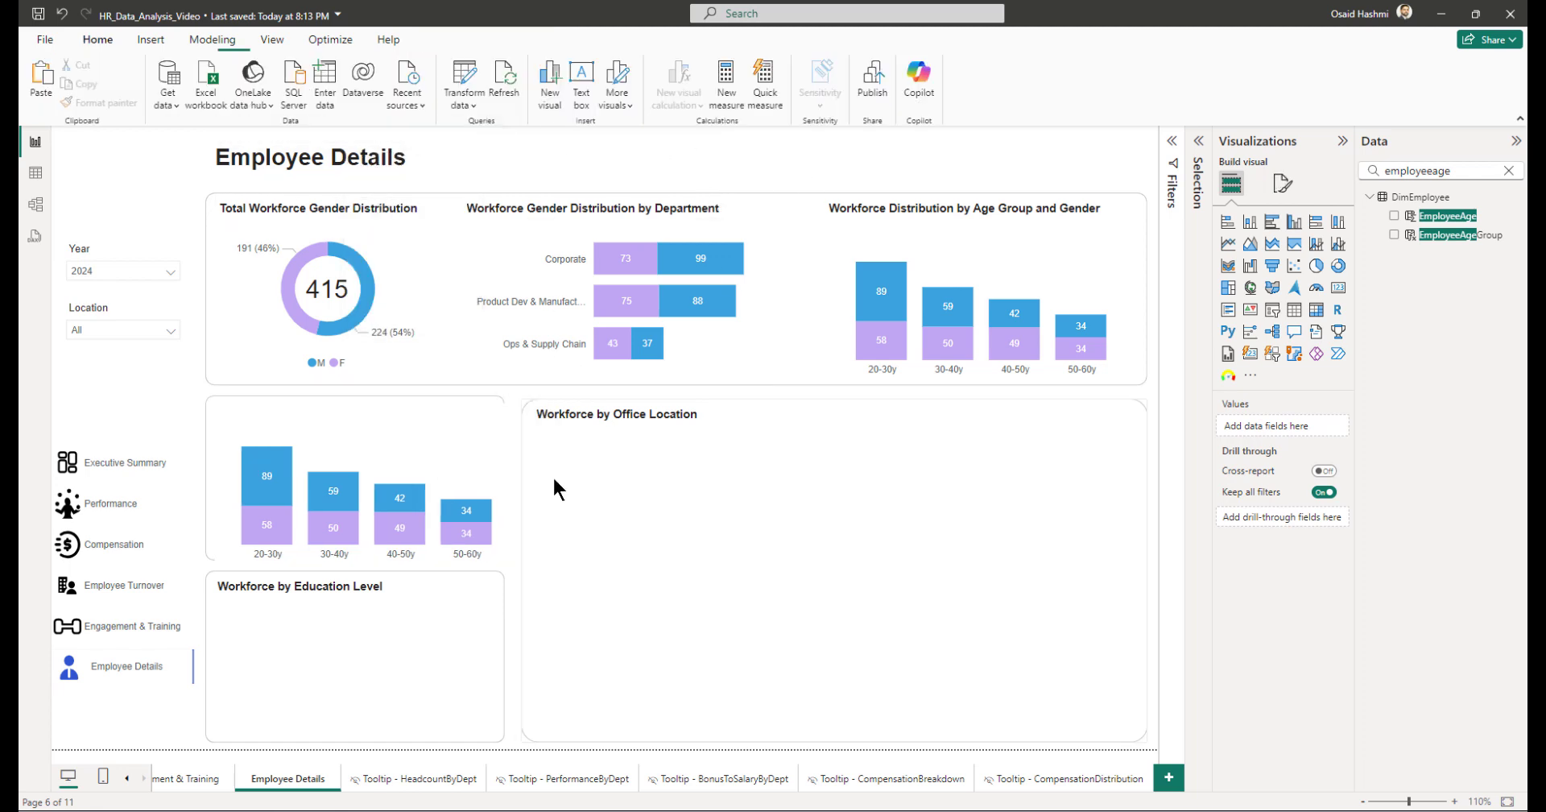
pyautogui.click(492, 499)
pyautogui.moveTo(514, 493)
pyautogui.mouseDown()
pyautogui.moveTo(487, 493)
pyautogui.moveTo(499, 482)
pyautogui.mouseUp()
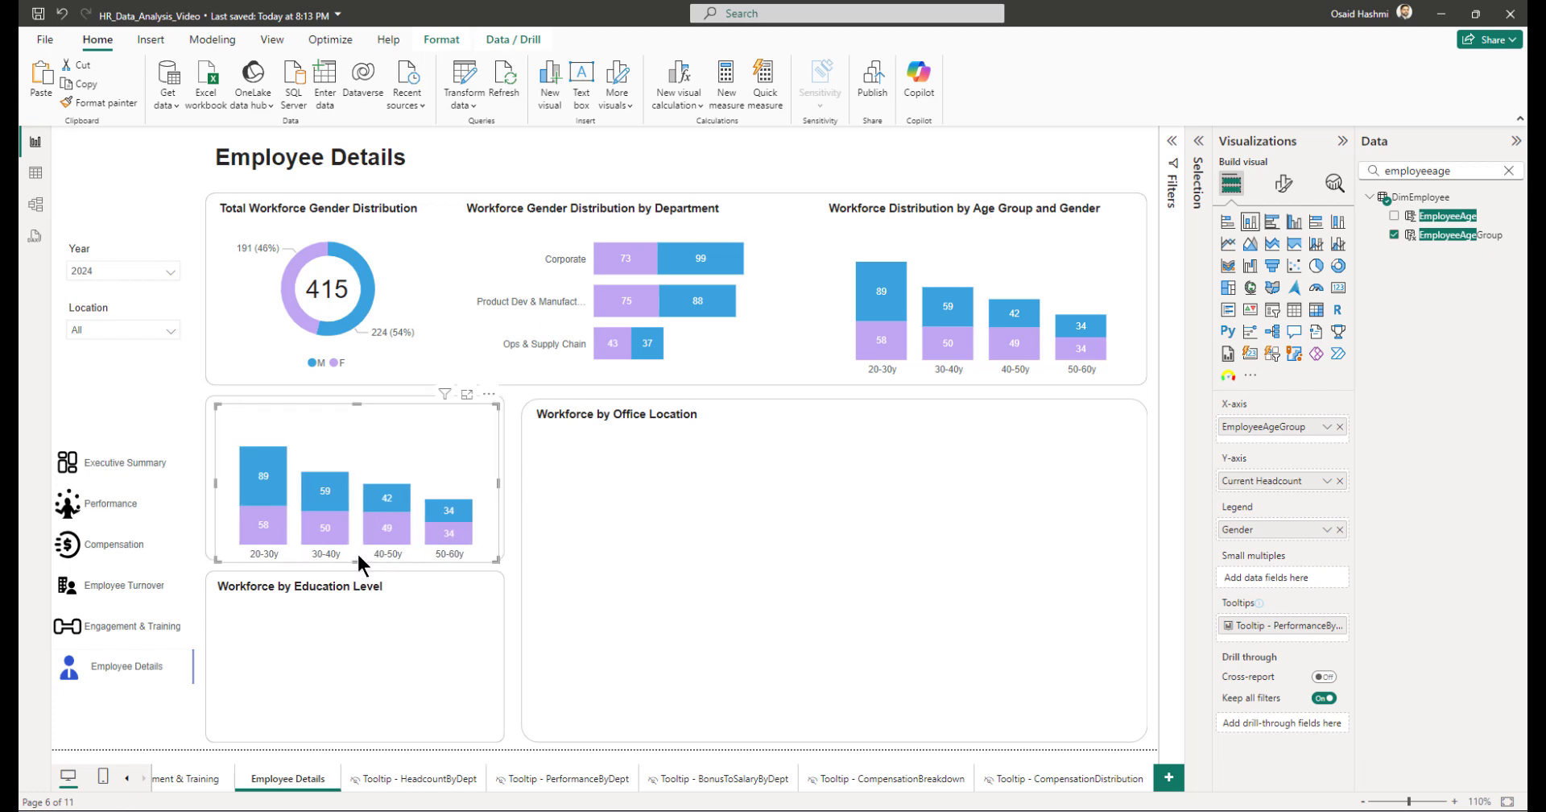
pyautogui.moveTo(357, 403); pyautogui.dragTo(356, 417)
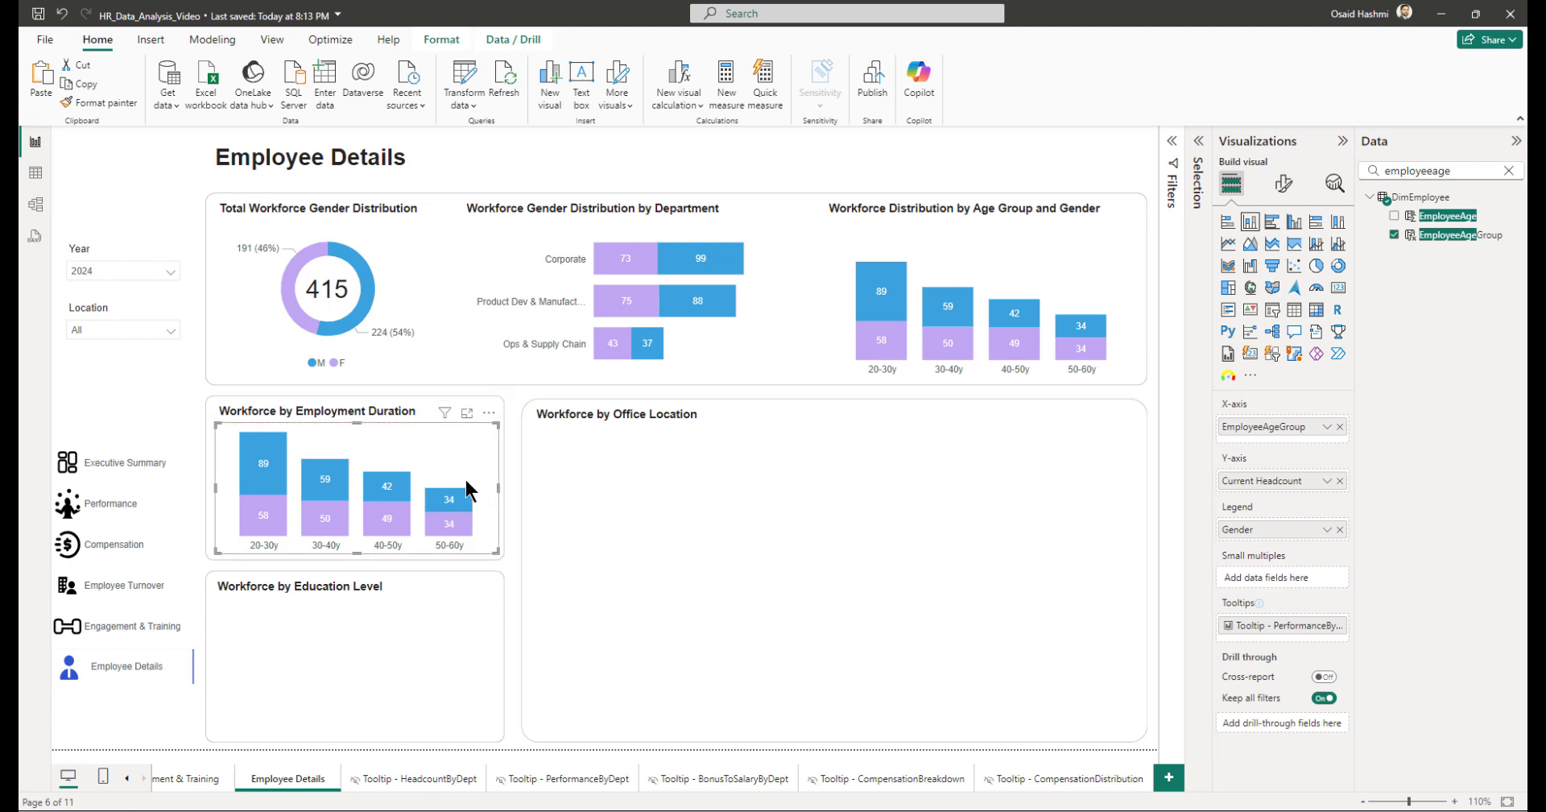
# Step: Replace EmployeeAgeGroup with EmploymentDurationGroup (yrs) on the employment duration chart's X-axis and remove Gender from its legend
pyautogui.click(1339, 427)
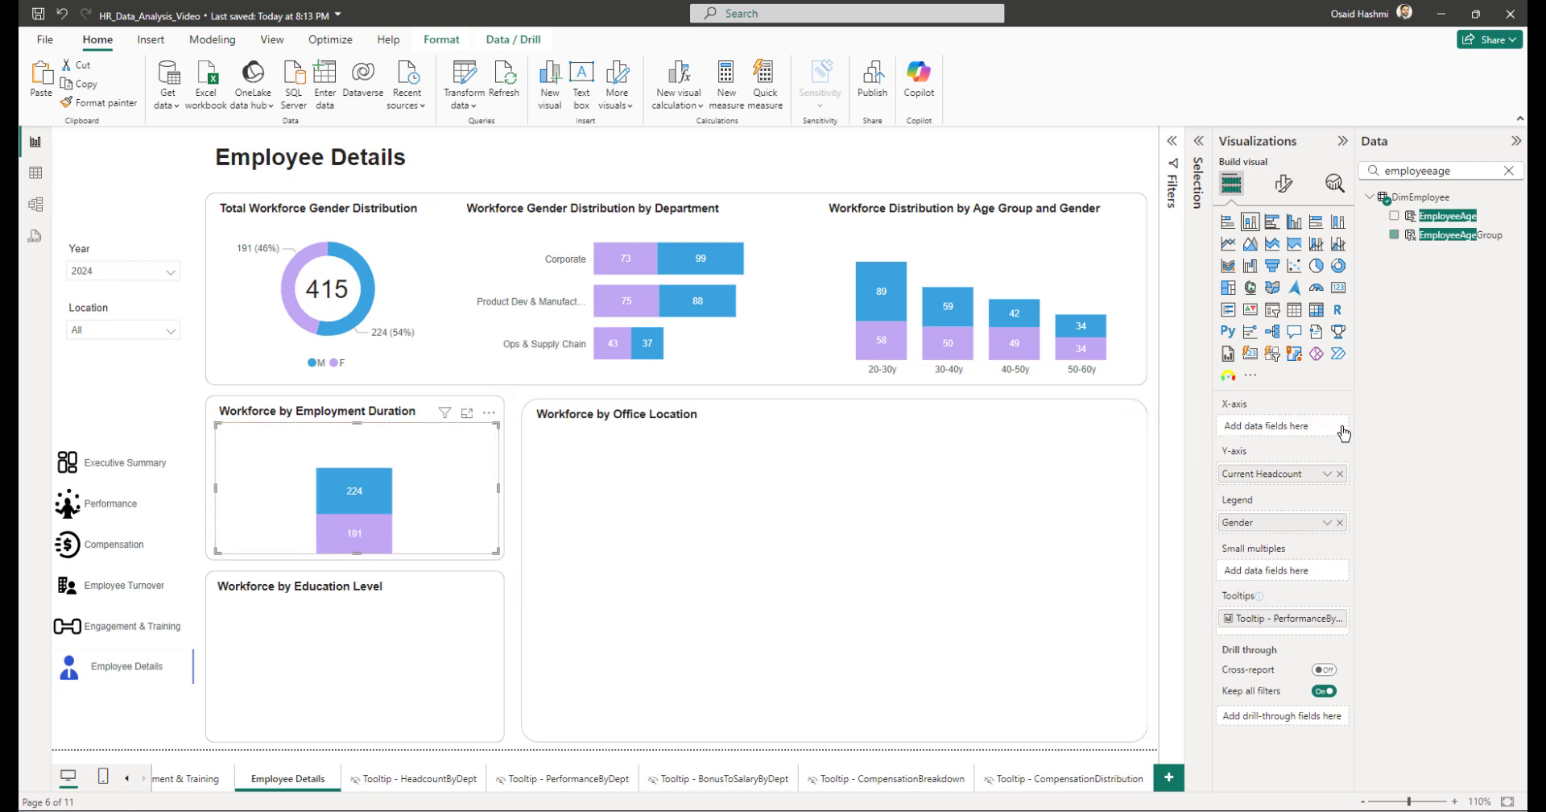
pyautogui.doubleClick(1419, 172)
pyautogui.write('duration')
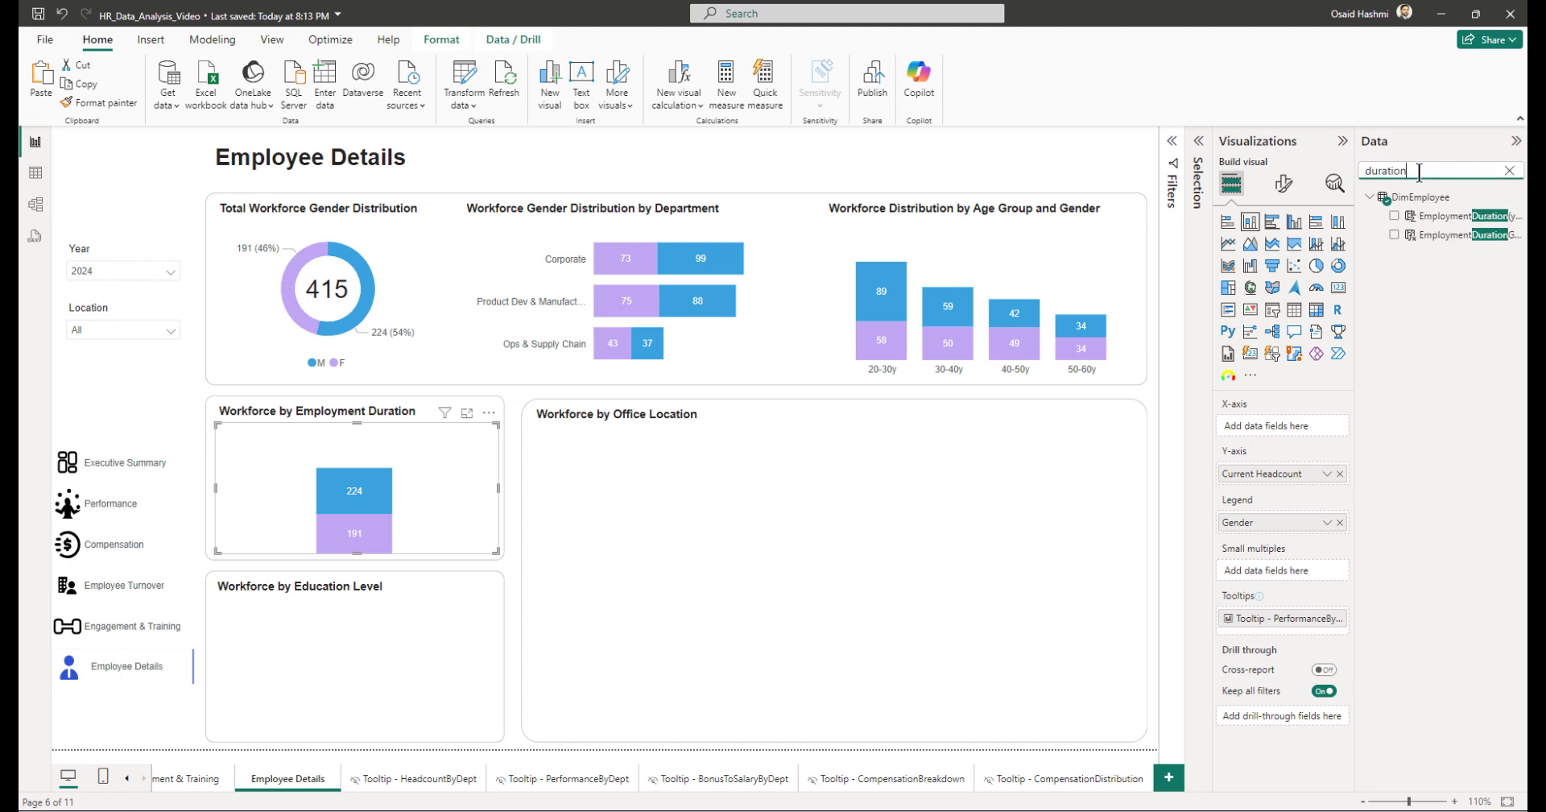
pyautogui.click(1394, 235)
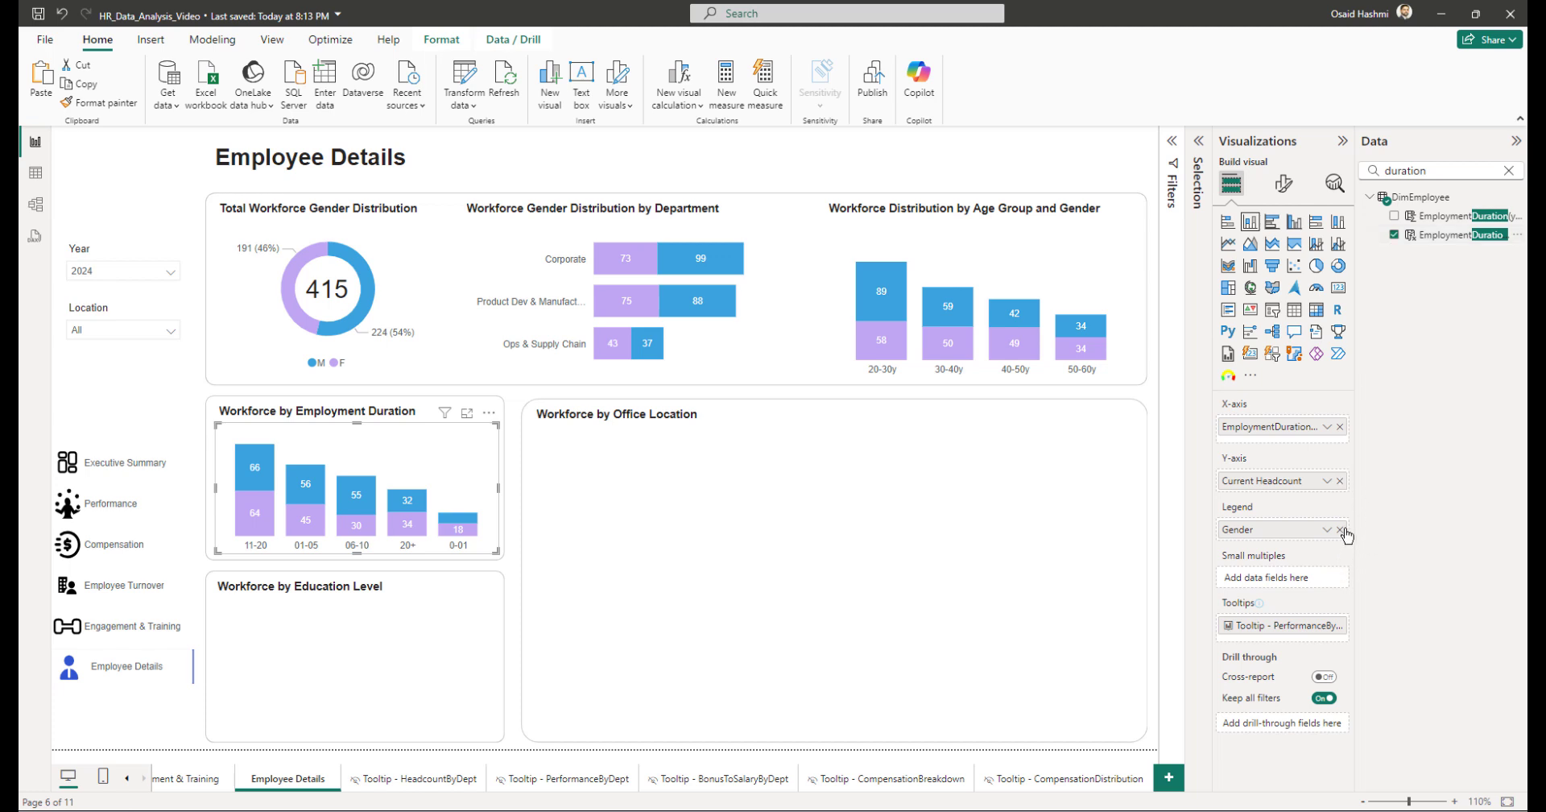
pyautogui.click(1339, 529)
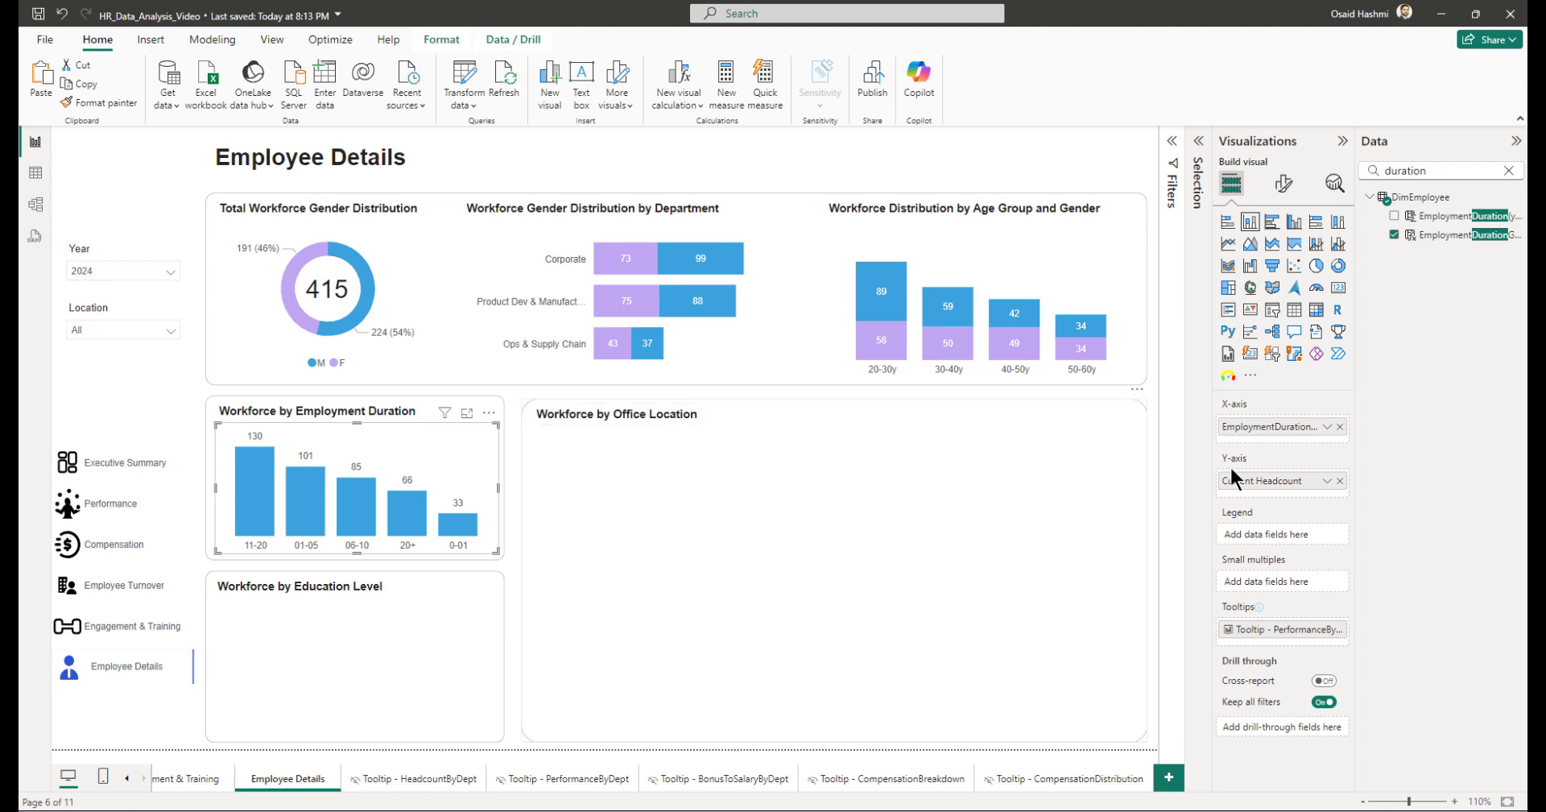
# Step: Sort the employment duration chart's axis by EmploymentDurationGroup (yrs) in ascending order
pyautogui.click(1171, 142)
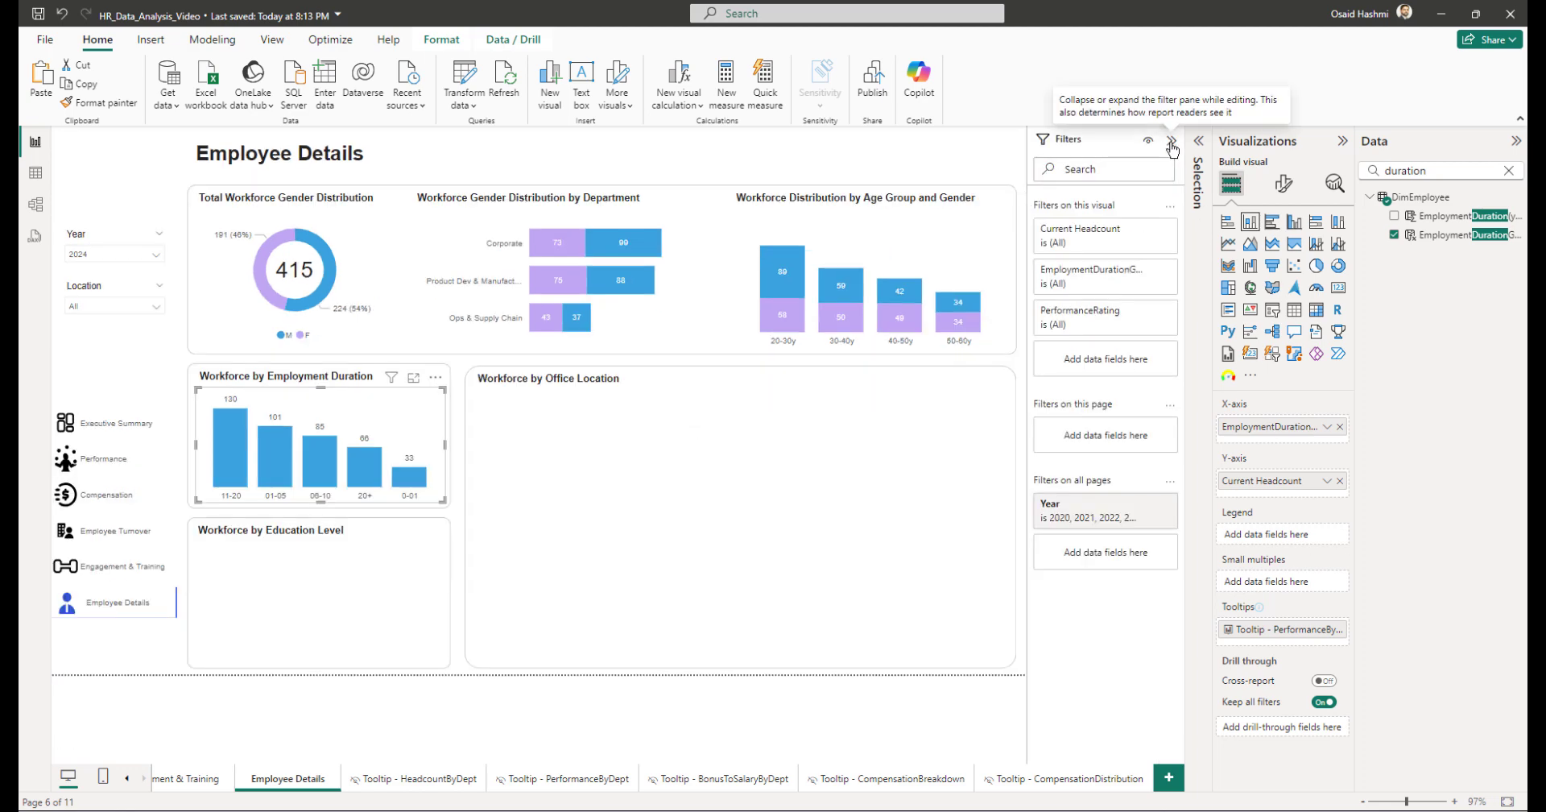
pyautogui.click(1172, 145)
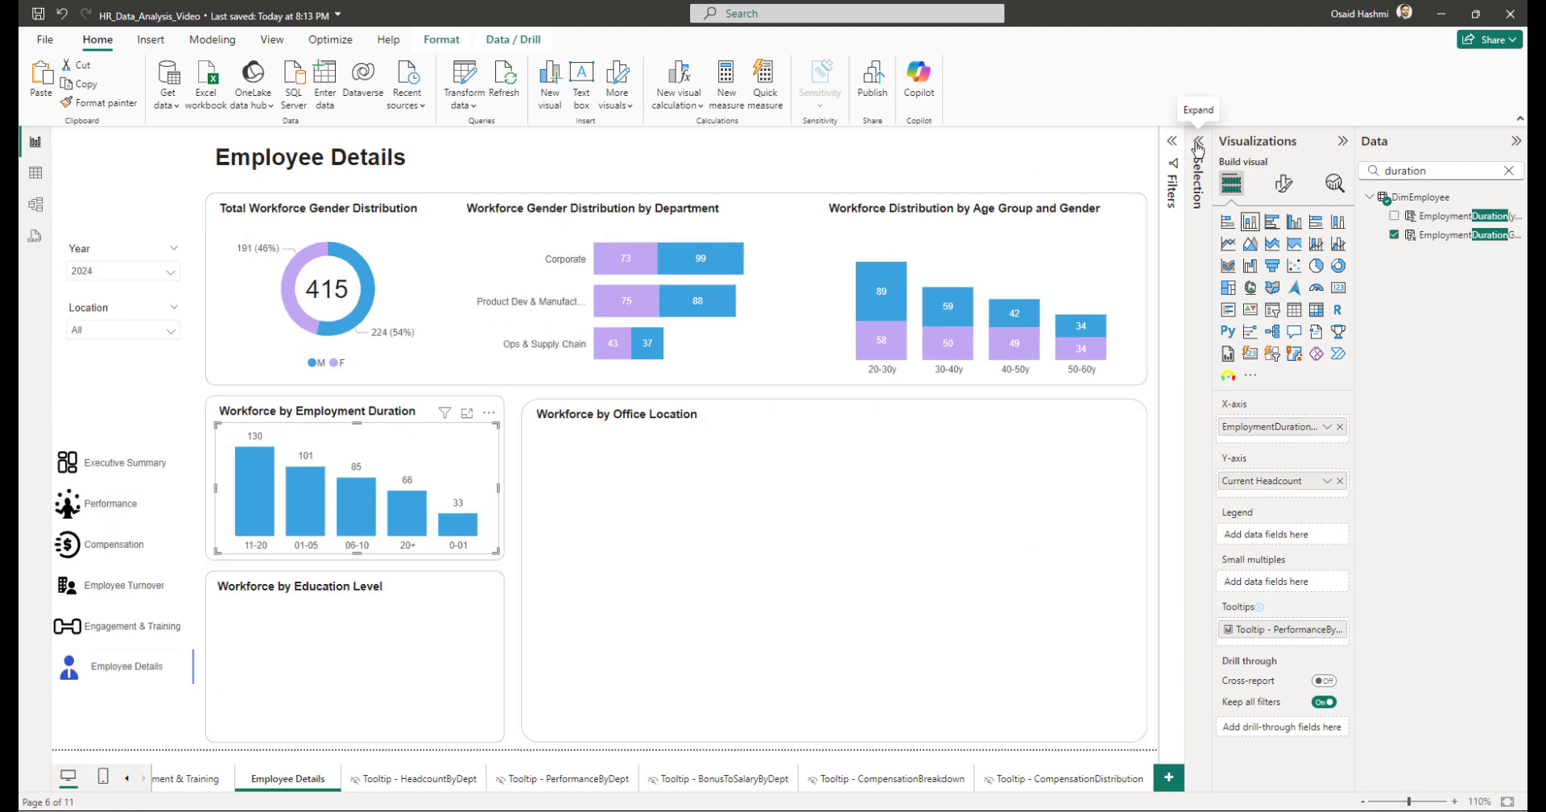
pyautogui.click(489, 414)
pyautogui.moveTo(579, 525)
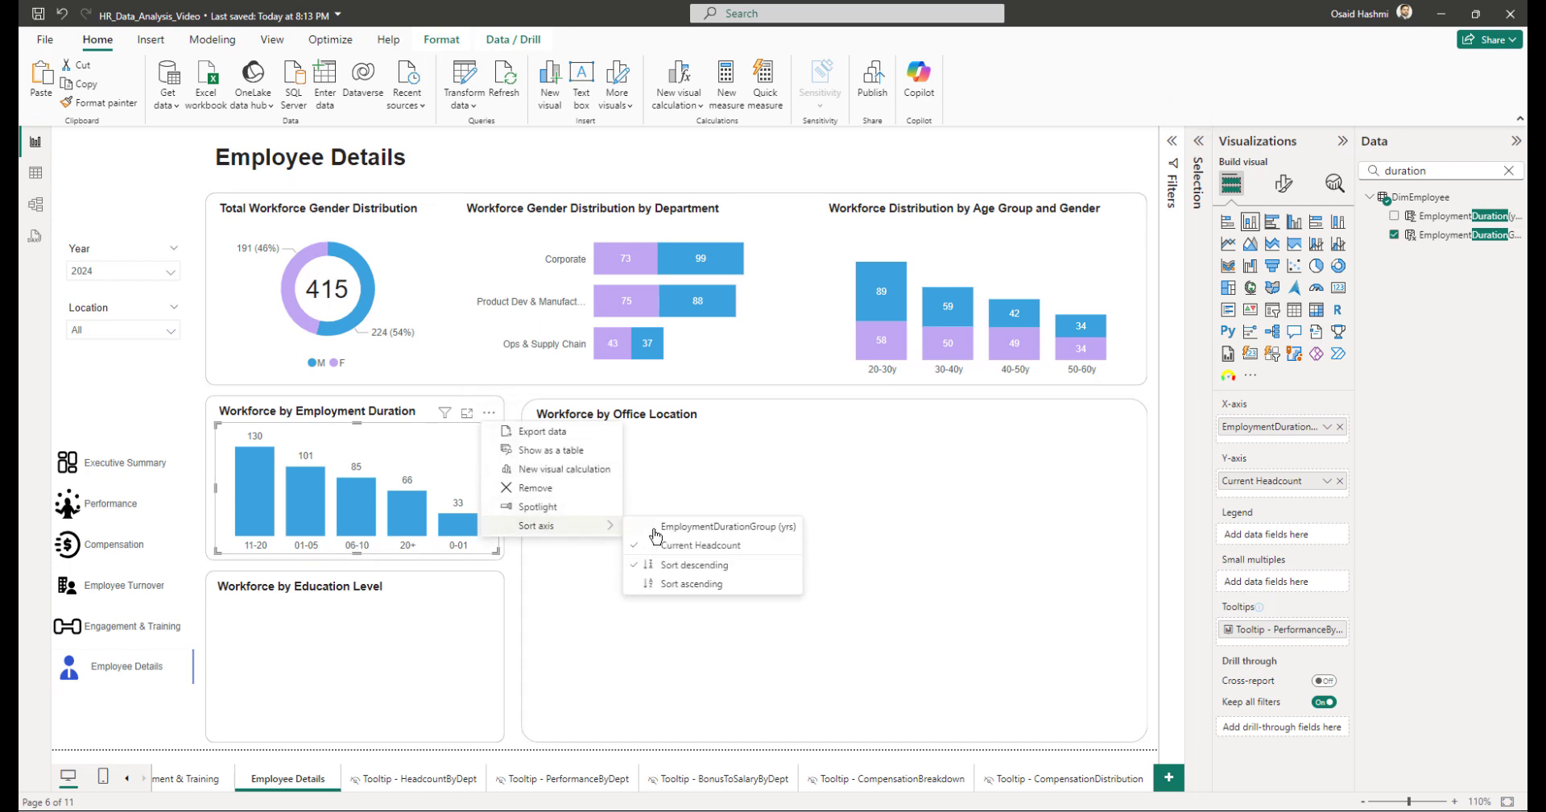
pyautogui.click(681, 534)
pyautogui.click(488, 412)
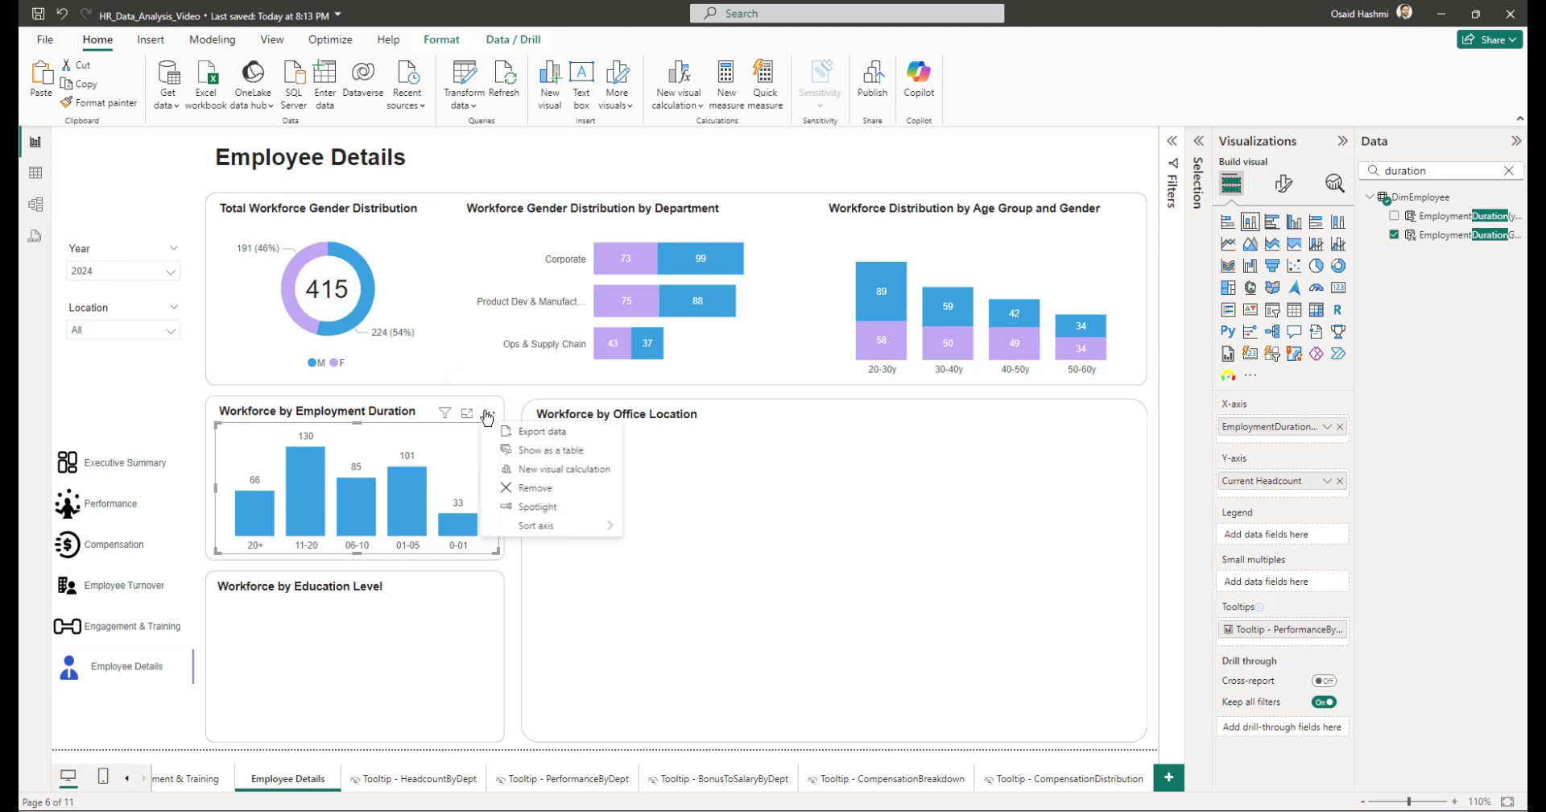
pyautogui.moveTo(590, 527)
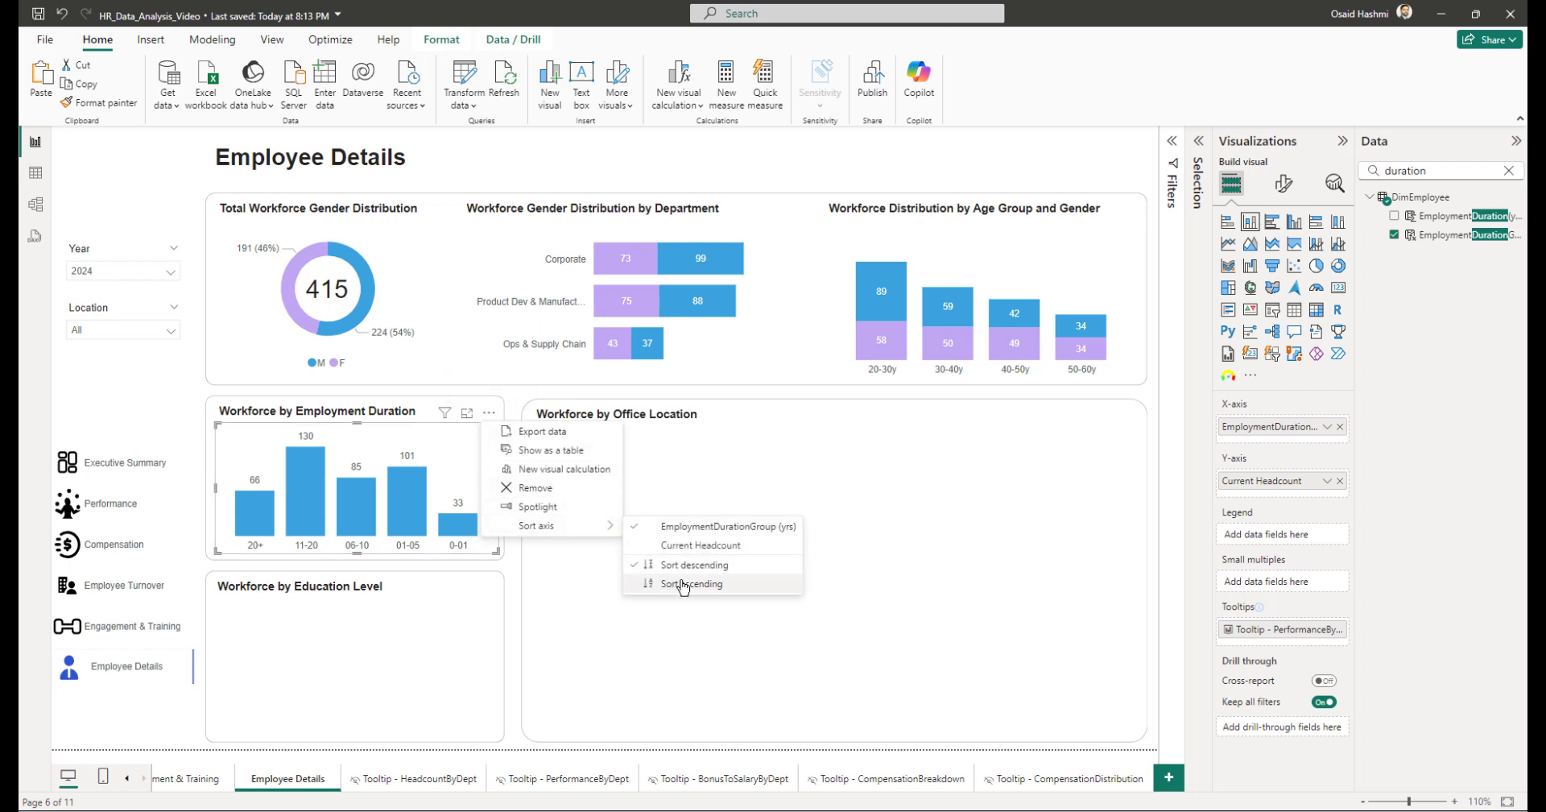
pyautogui.click(681, 585)
pyautogui.click(959, 174)
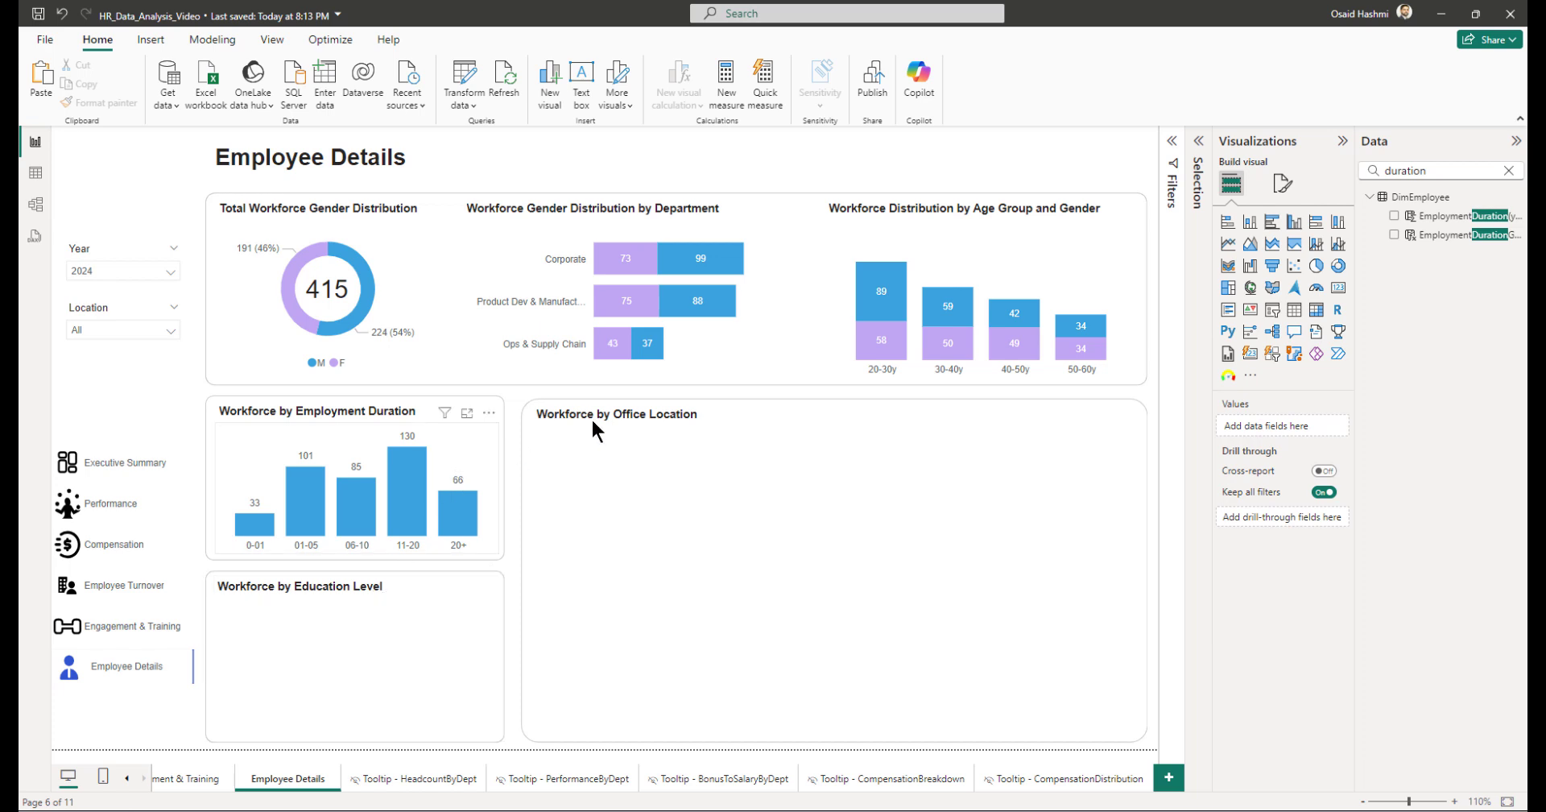
# Step: Place a copy of the department gender bar chart in the Workforce by Education Level card and left-align it with the employment duration chart
pyautogui.click(710, 354)
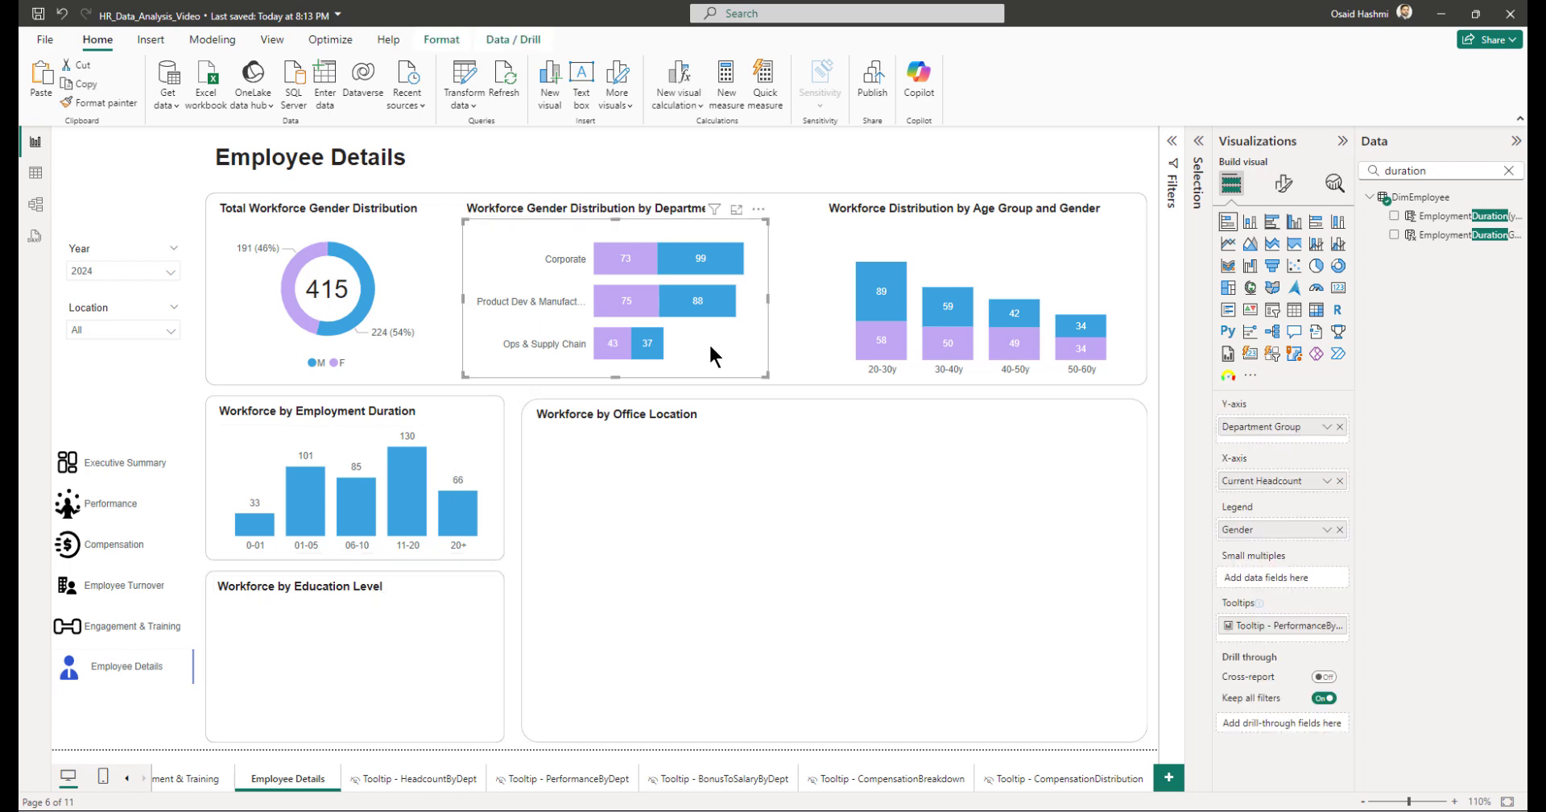
pyautogui.moveTo(711, 347); pyautogui.dragTo(496, 715)
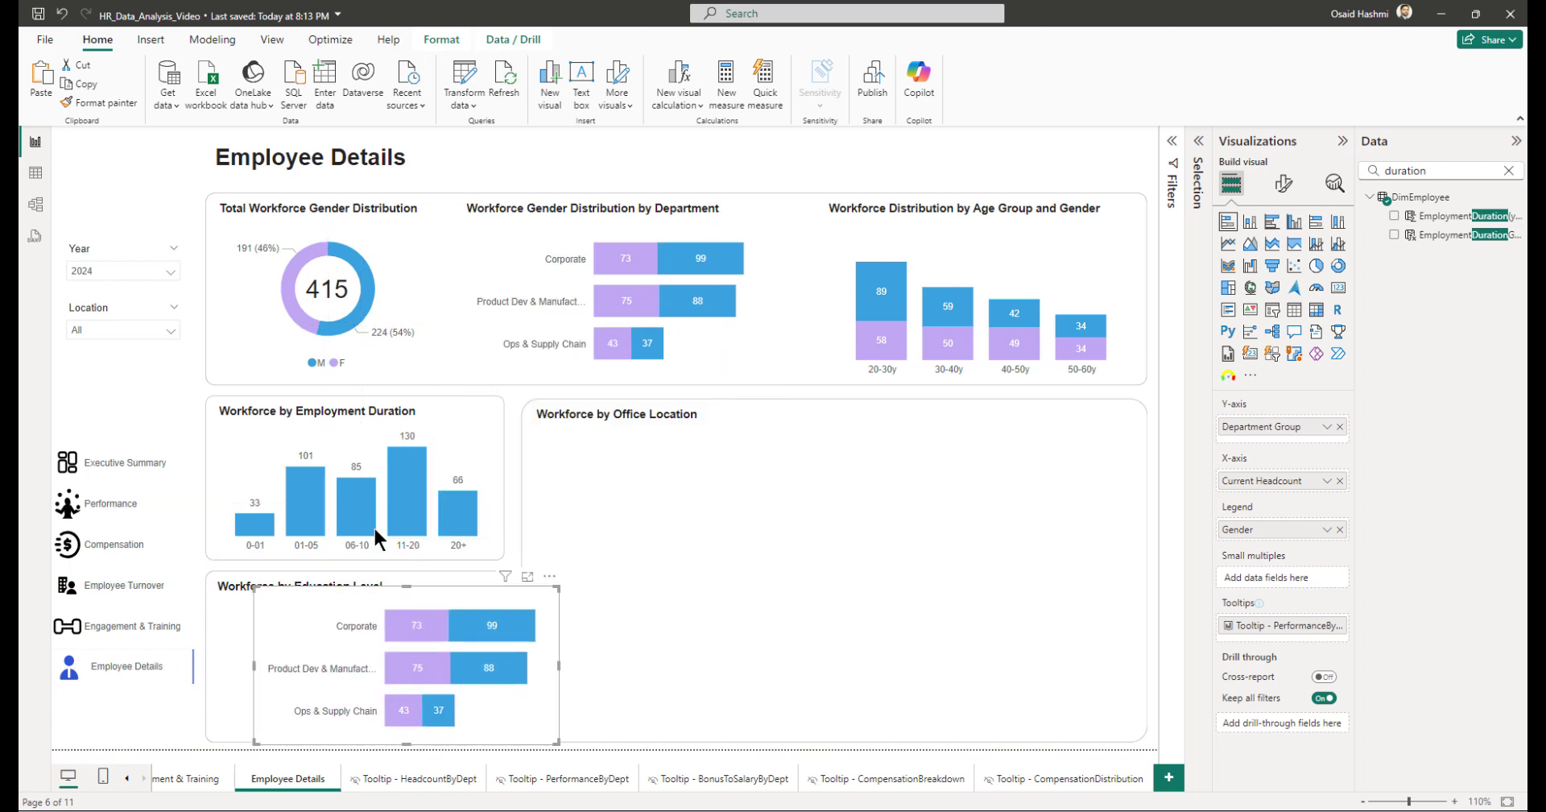
pyautogui.keyDown('ctrl'); pyautogui.click(240, 430); pyautogui.keyUp('ctrl')
pyautogui.click(441, 39)
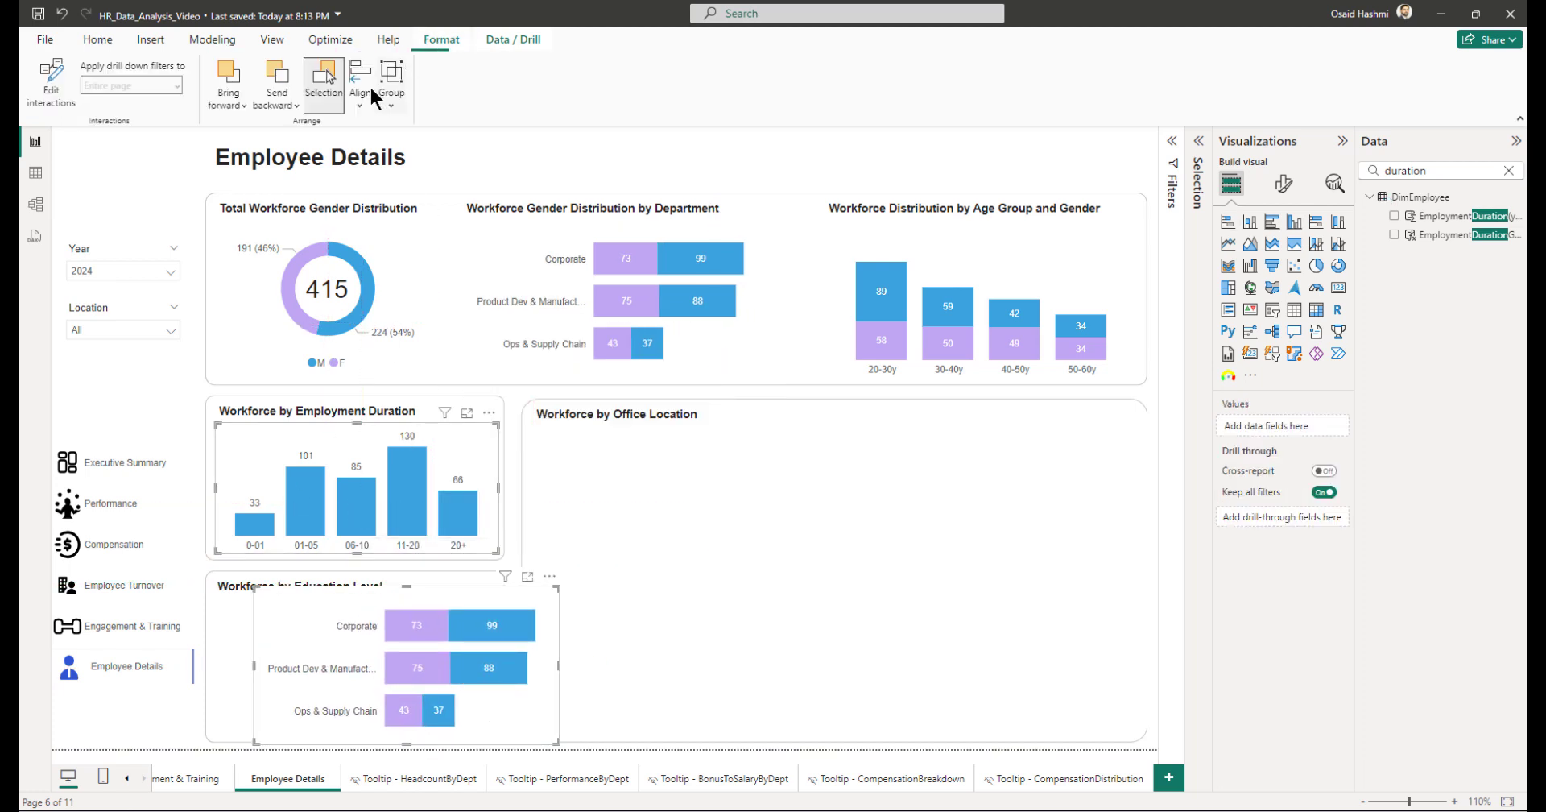
pyautogui.click(370, 84)
pyautogui.click(382, 123)
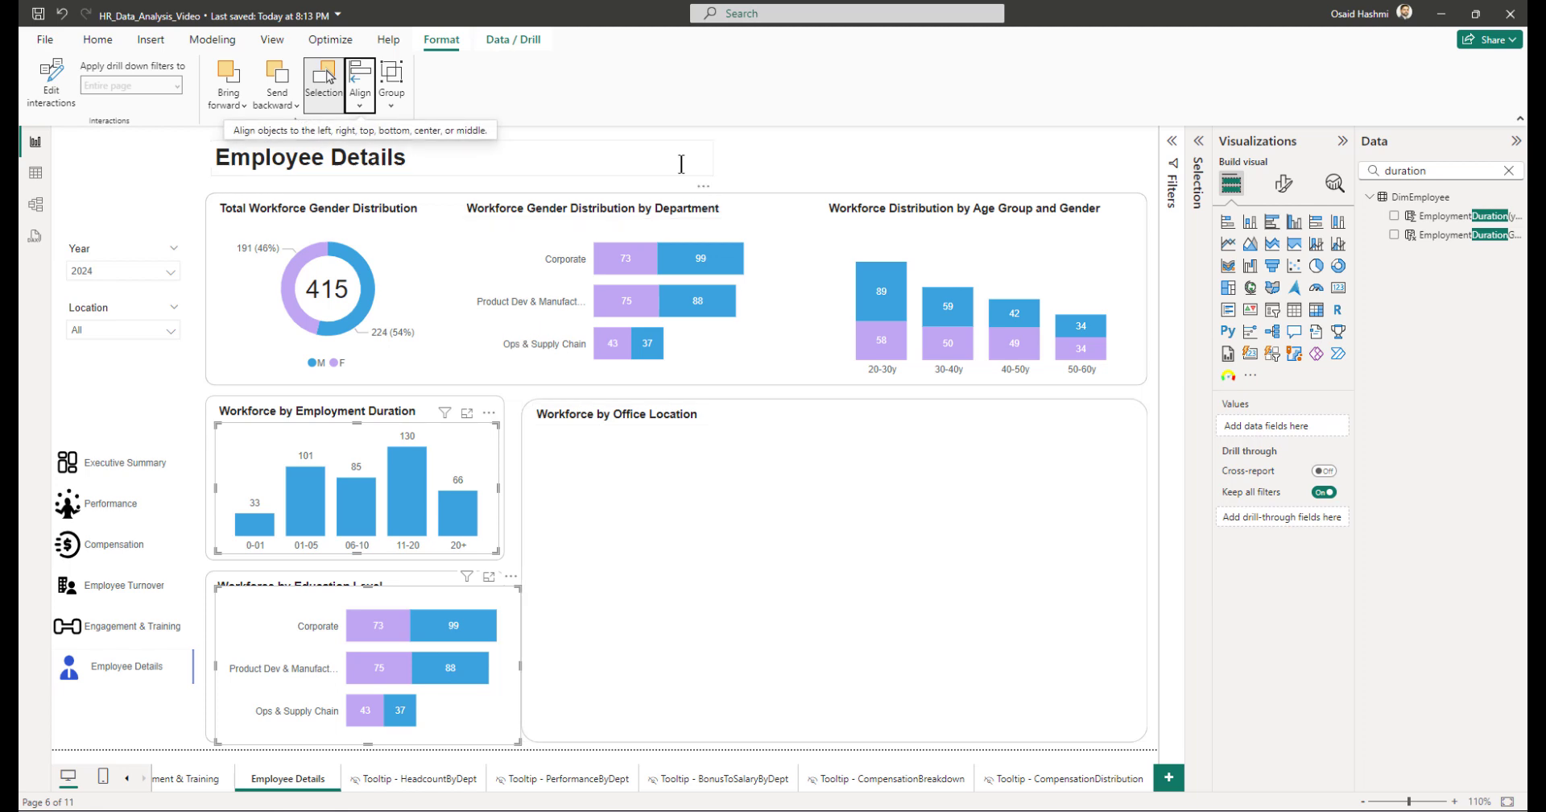
pyautogui.click(856, 153)
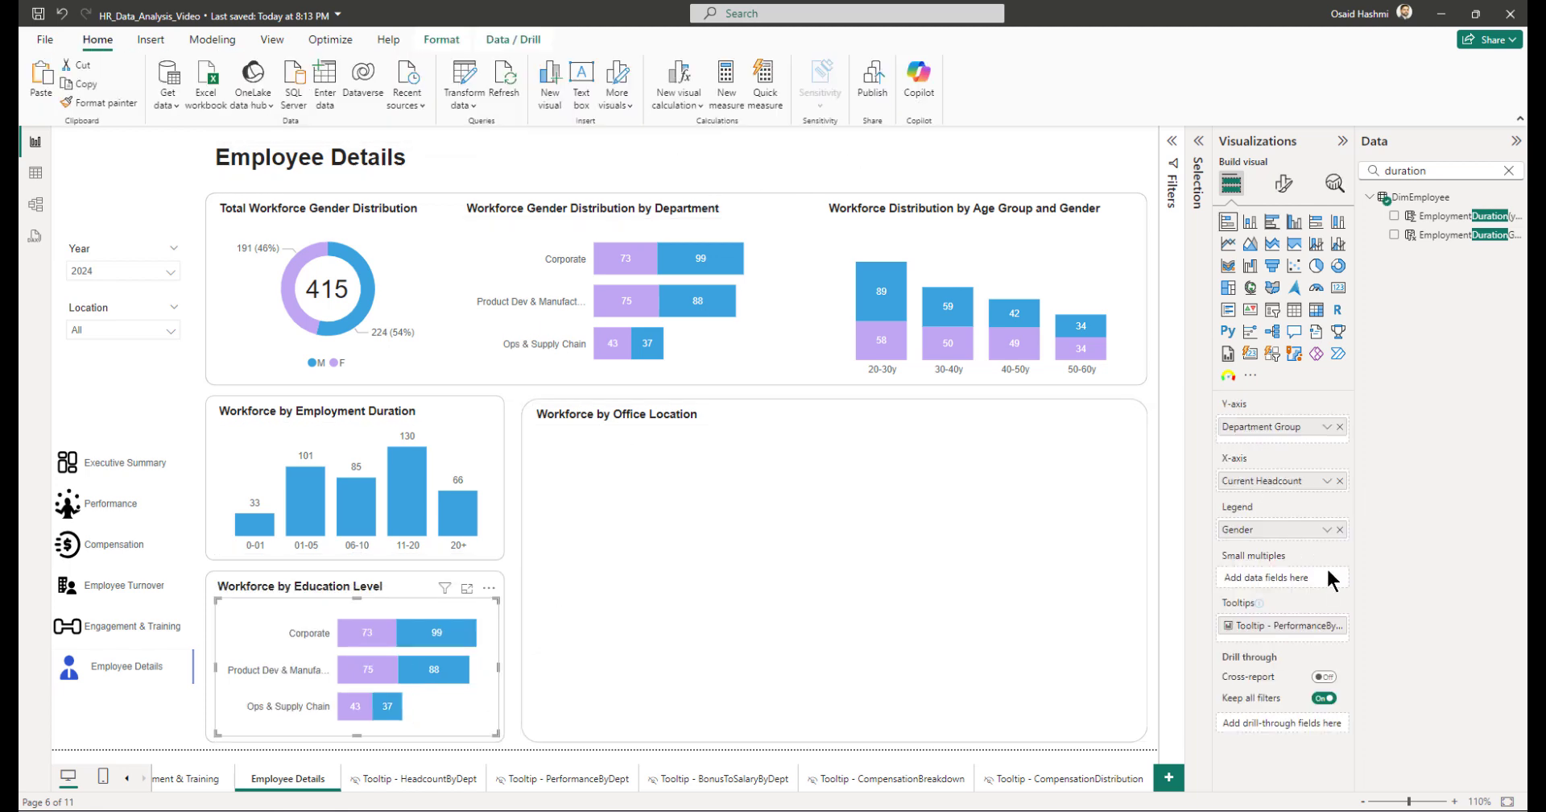
# Step: Replace Department Group with EducationLevel on the education level chart's Y-axis and remove Gender from its legend
pyautogui.click(1340, 427)
pyautogui.doubleClick(1422, 170)
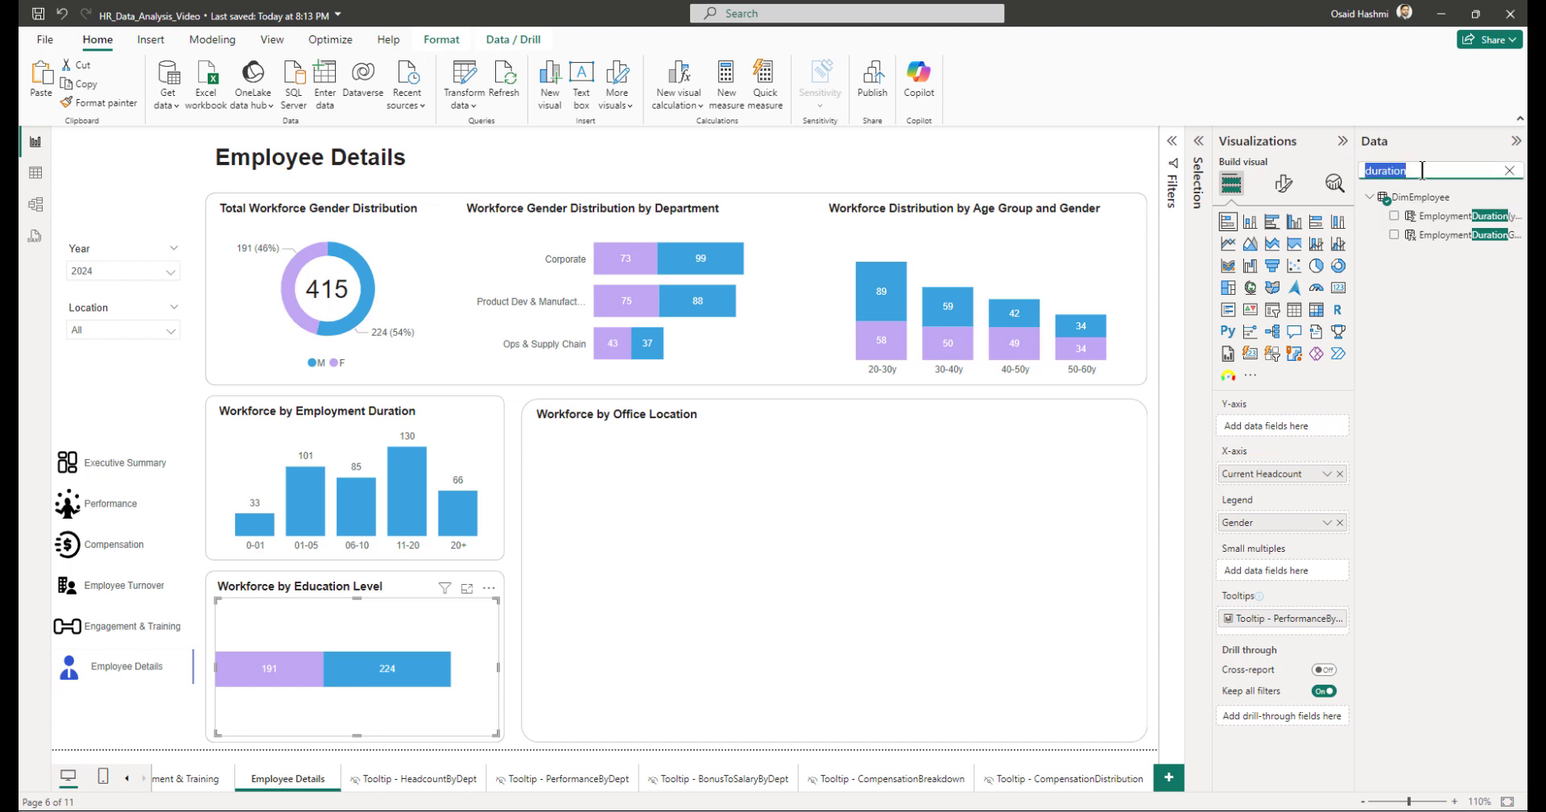
pyautogui.write('education')
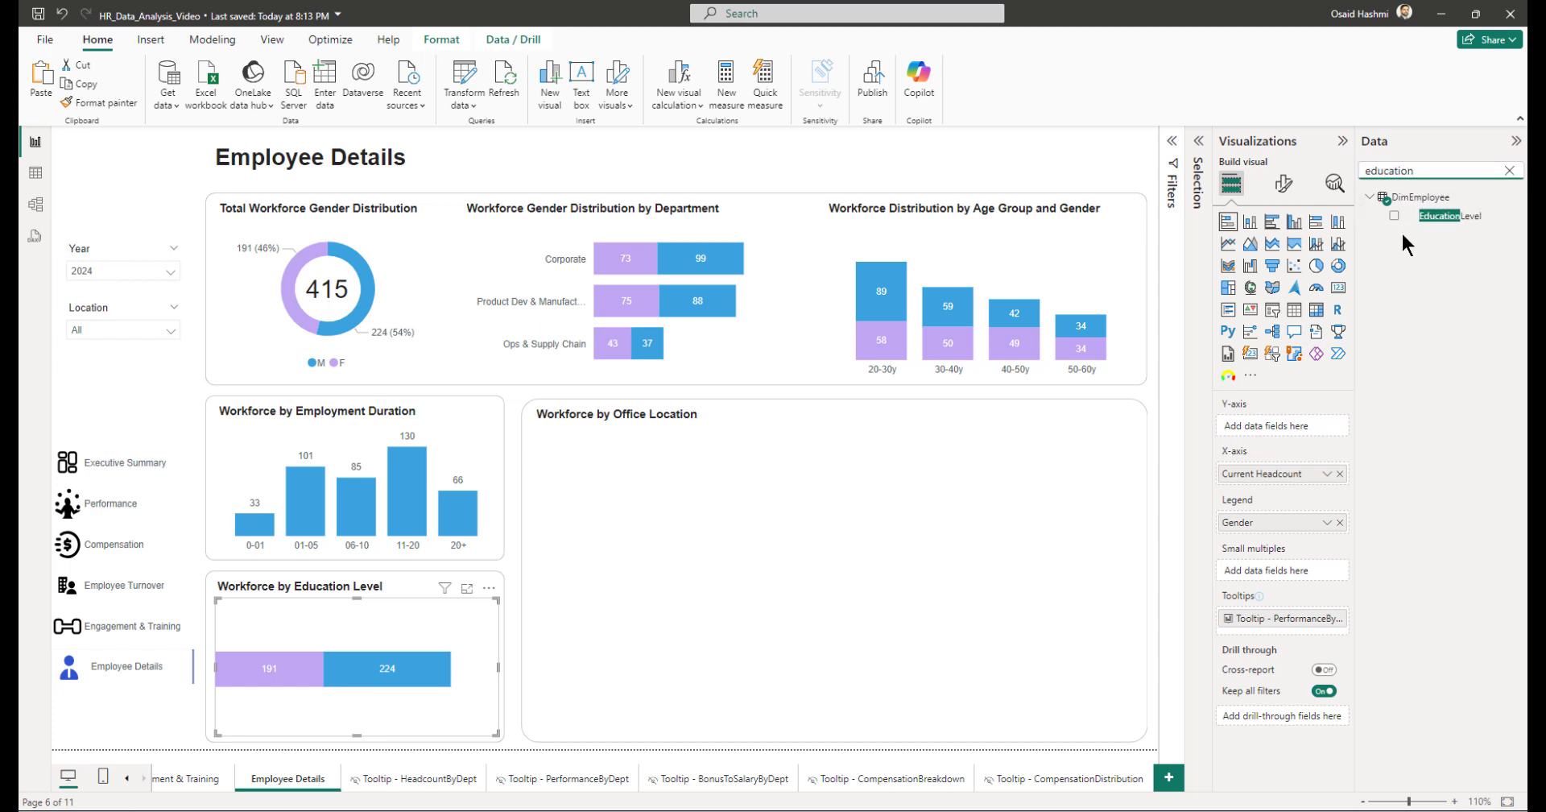
pyautogui.click(1394, 215)
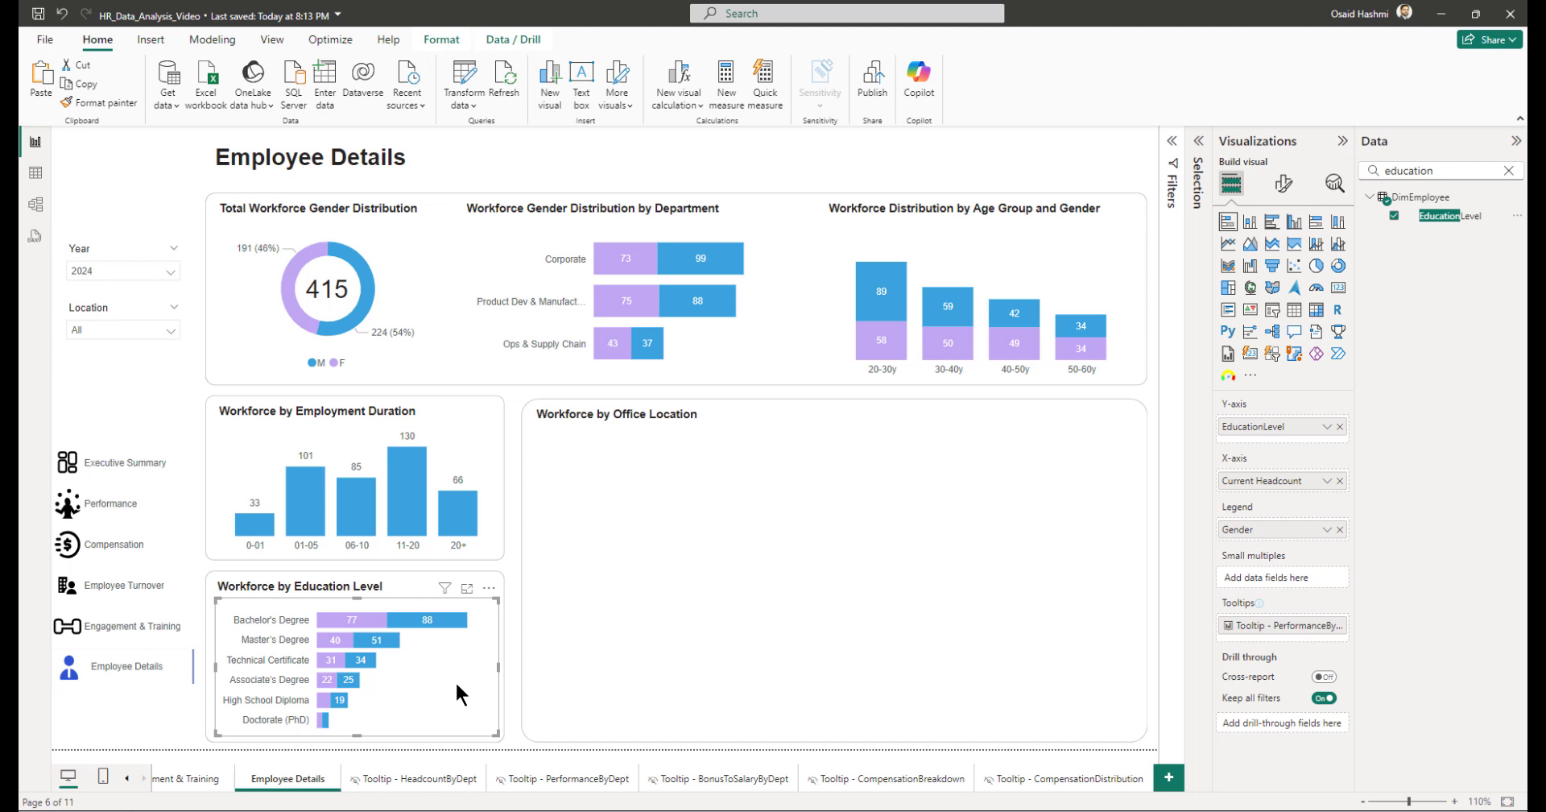
pyautogui.click(1339, 529)
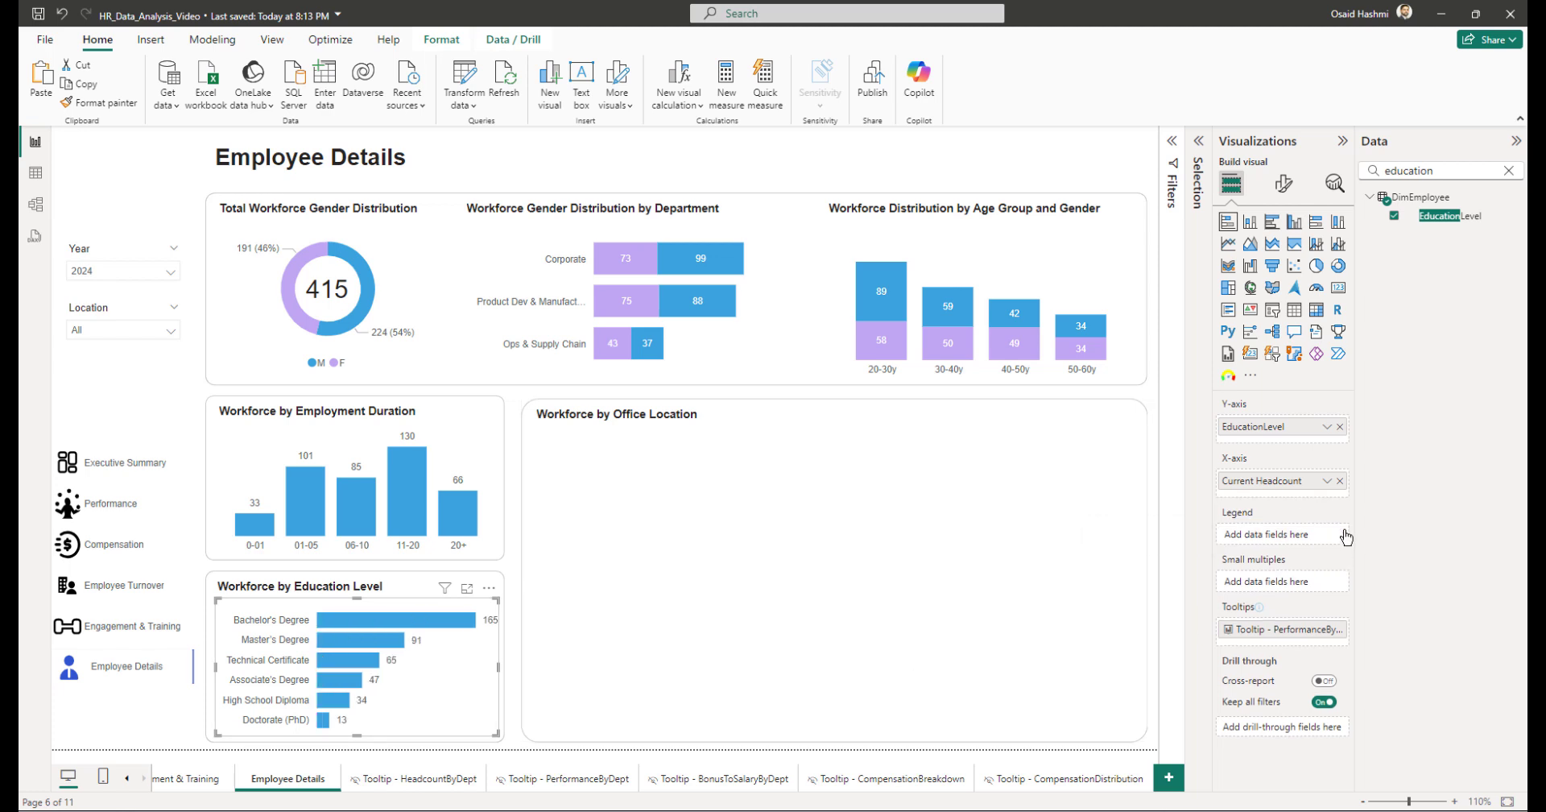
pyautogui.click(517, 593)
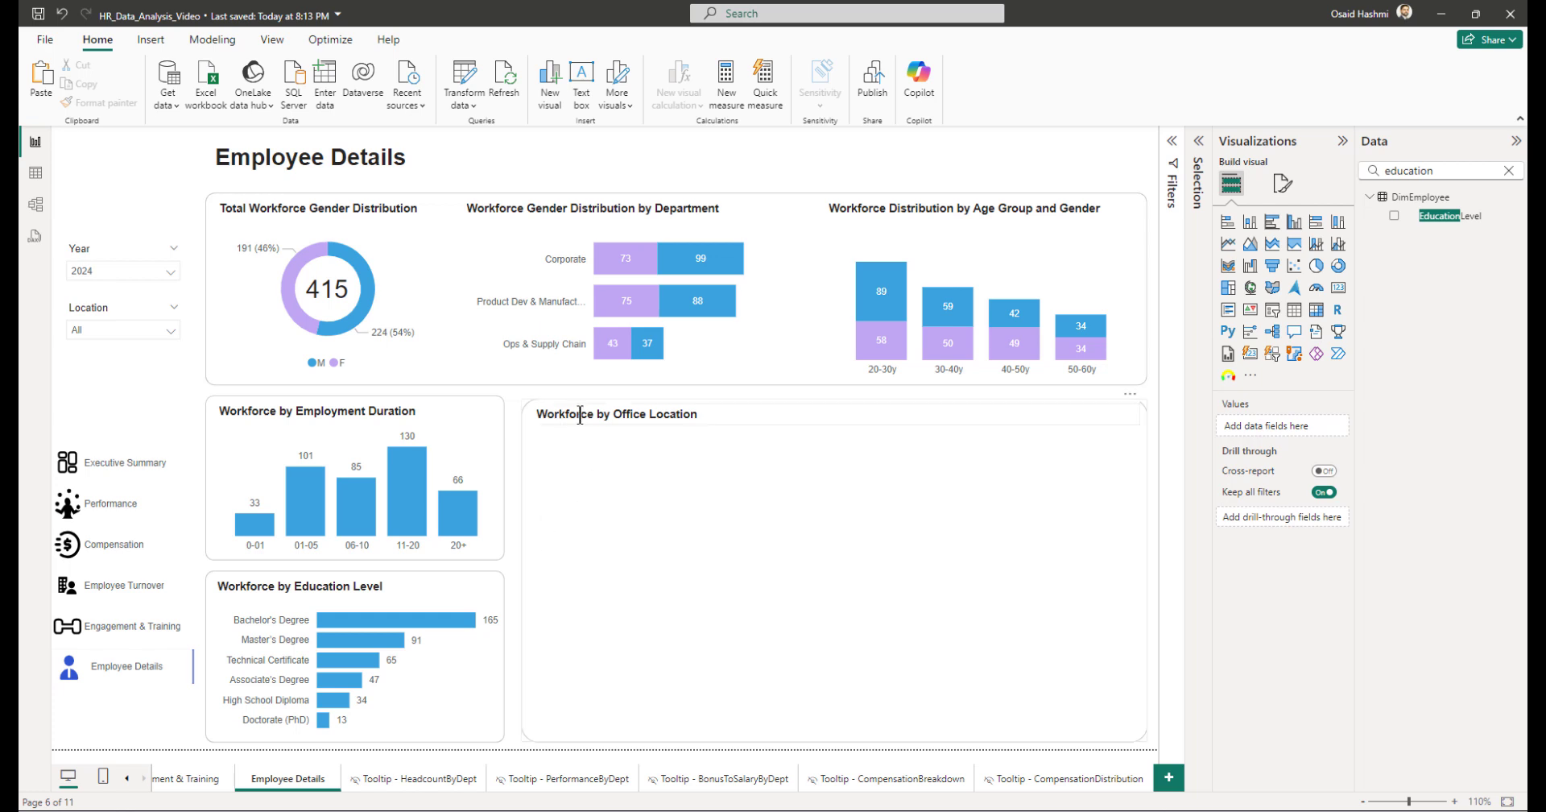
# Step: Place a map visual in the Workforce by Office Location card and stretch it to fill the space below the title
pyautogui.click(910, 505)
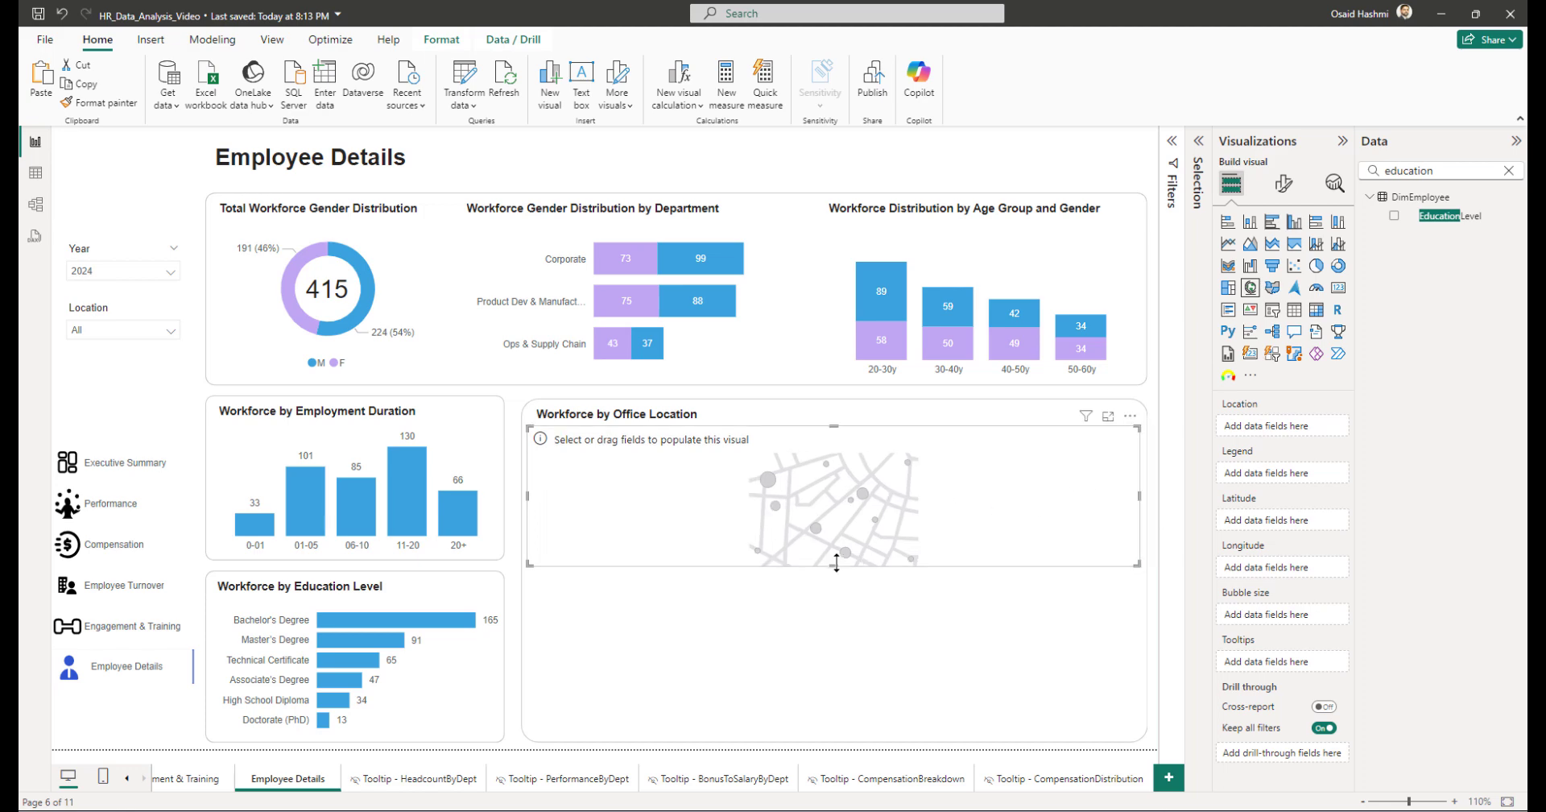
pyautogui.moveTo(840, 566); pyautogui.dragTo(829, 728)
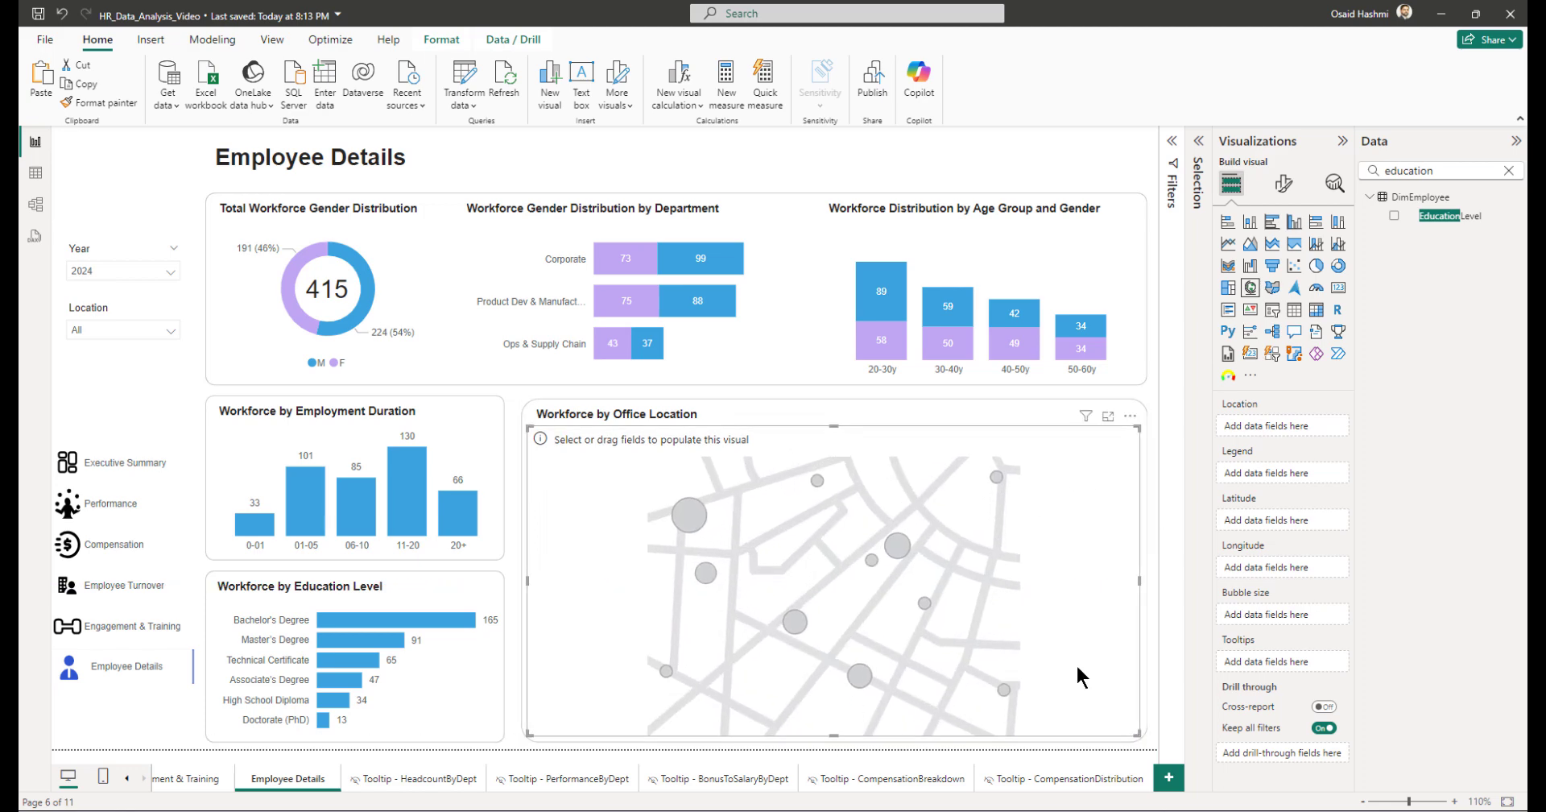
# Step: Set the data category of the Location field in DimLocation to City
pyautogui.click(1508, 170)
pyautogui.write('loca')
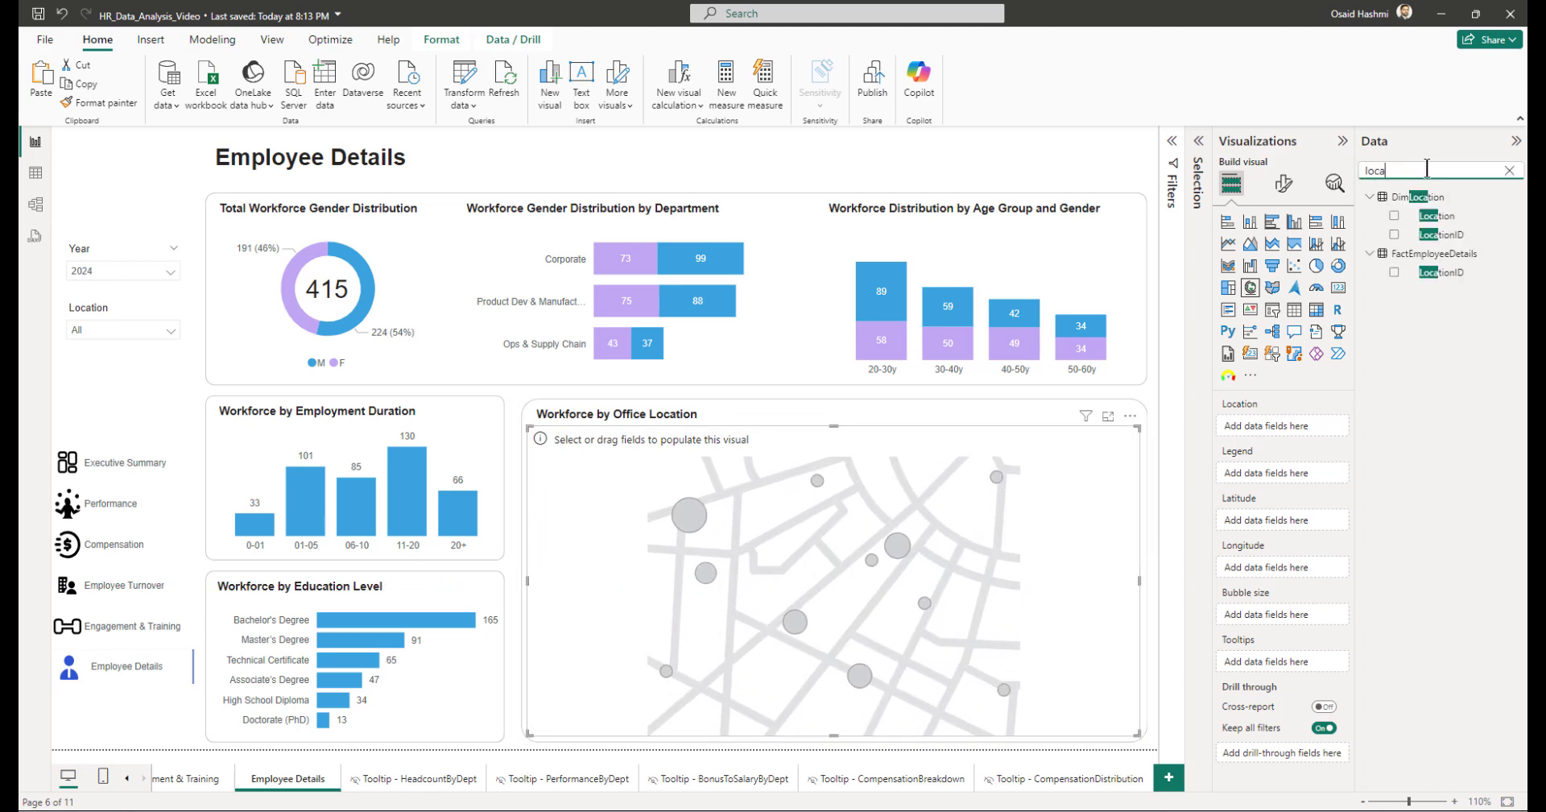
pyautogui.write('tion')
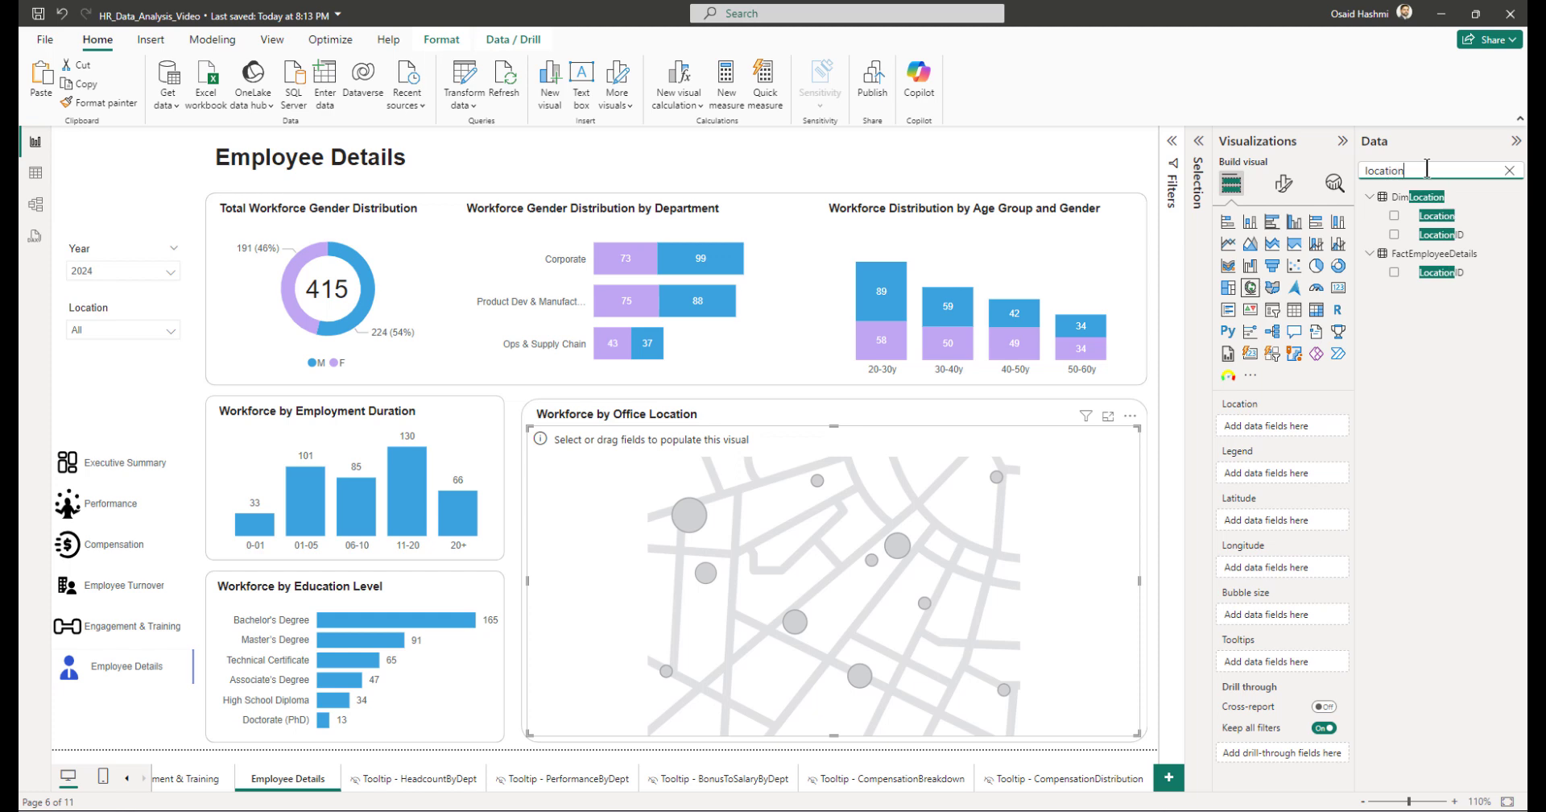
pyautogui.click(1434, 219)
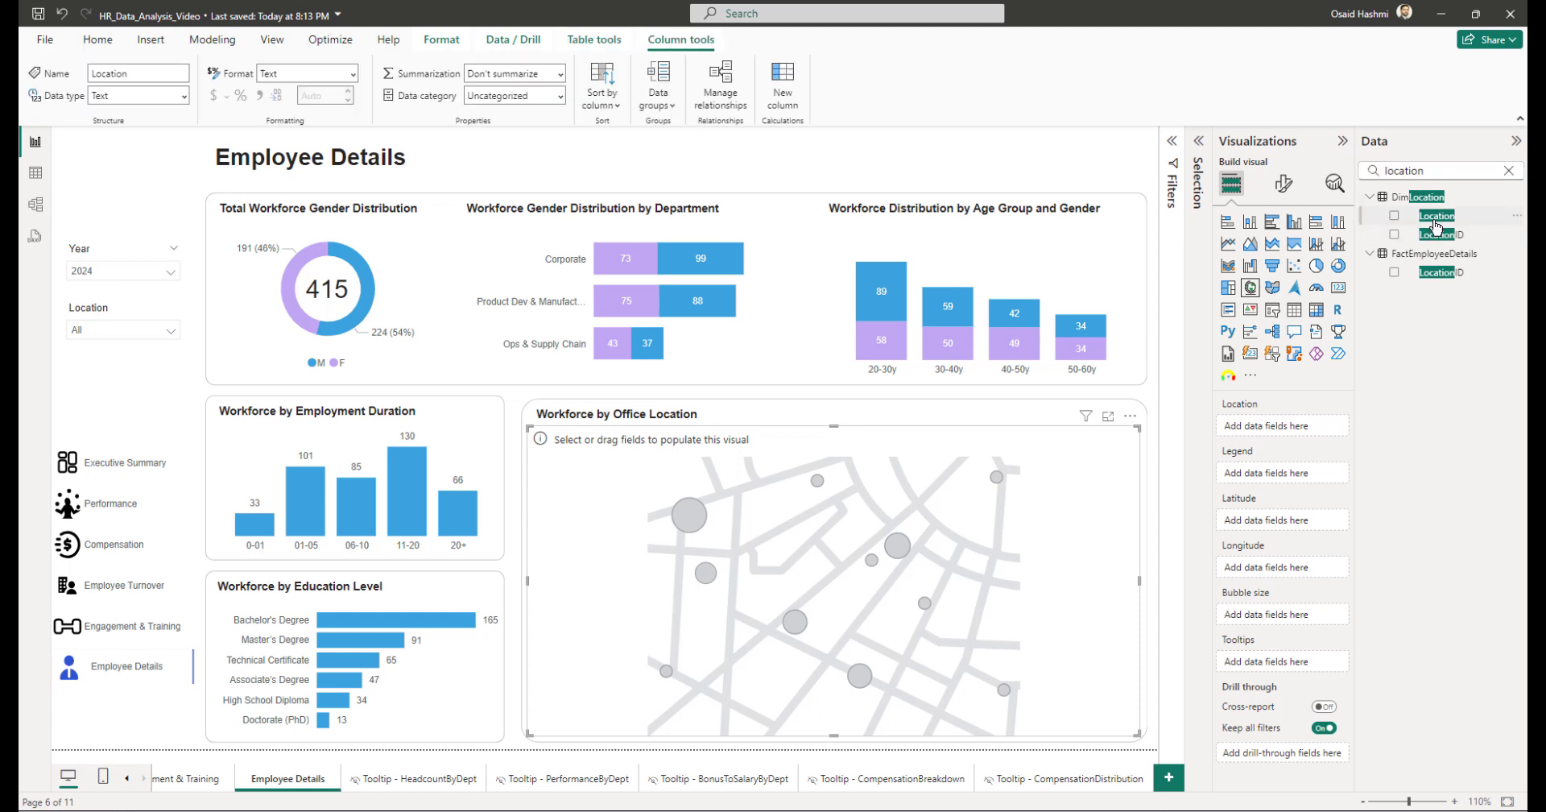
pyautogui.click(557, 99)
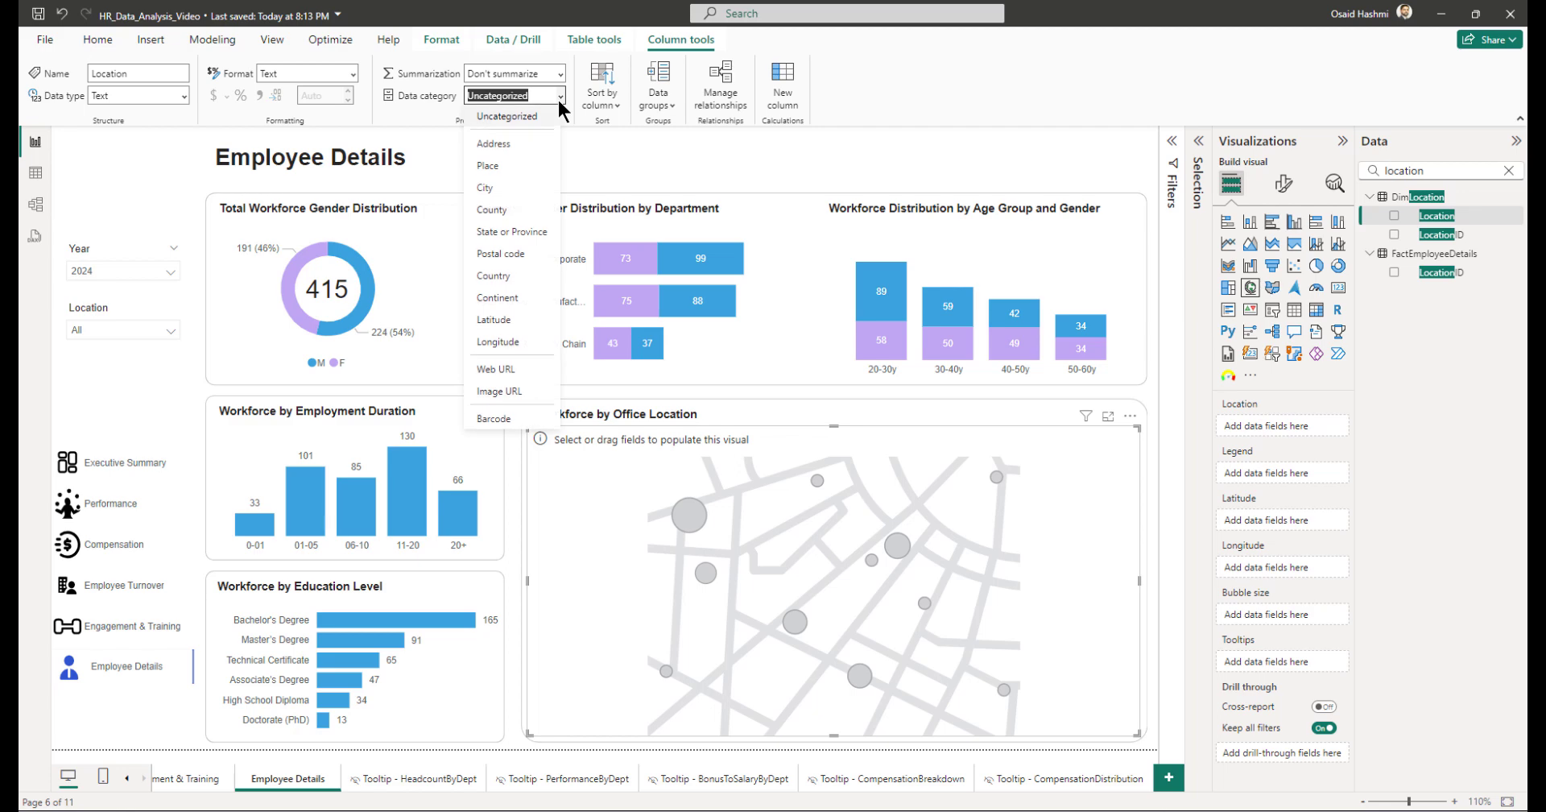
pyautogui.click(508, 190)
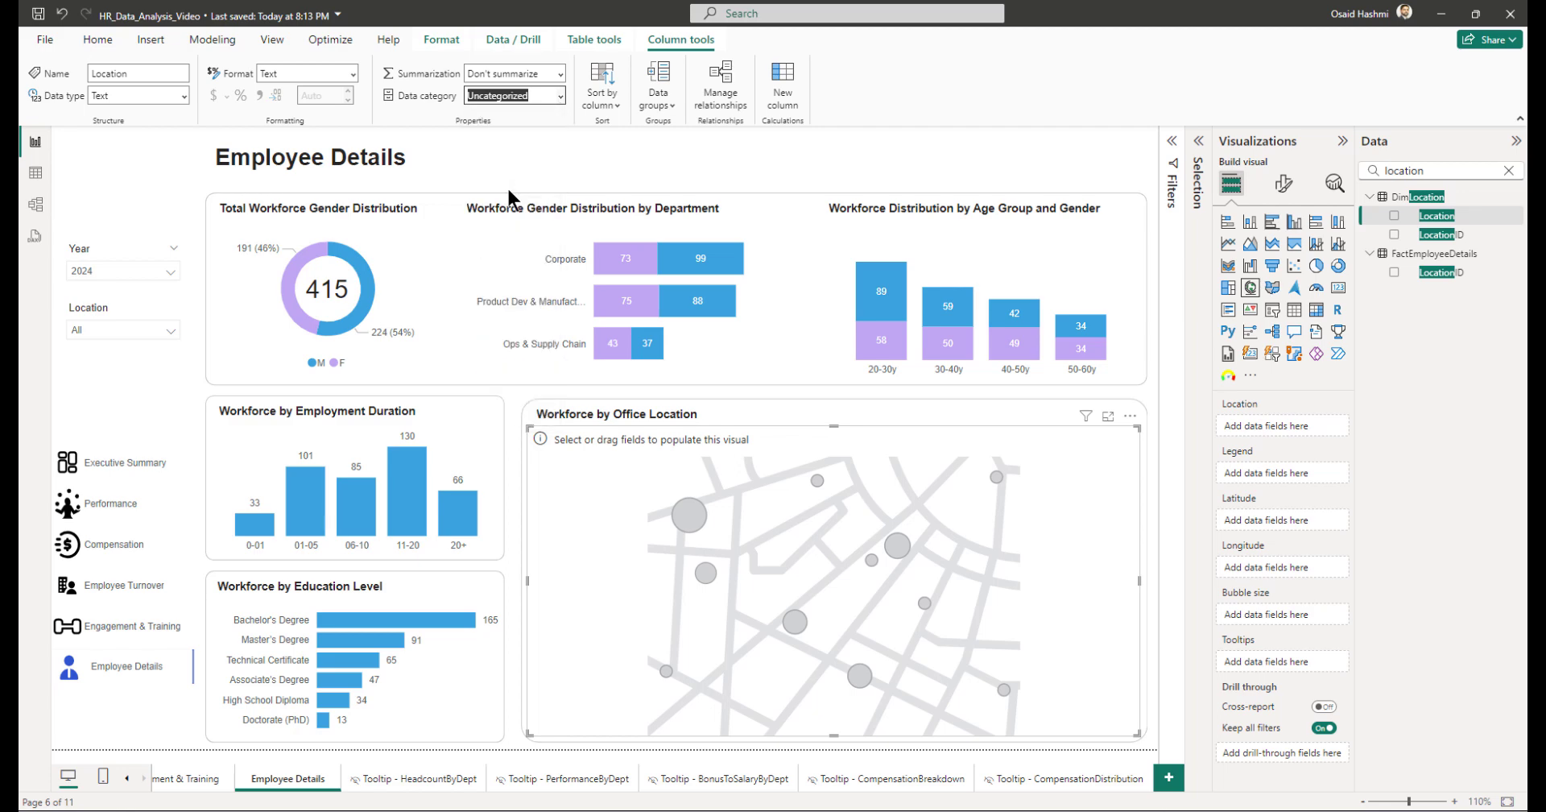
# Step: Plot the DimLocation Location field on the office location map with Current Headcount as the bubble size
pyautogui.click(1393, 216)
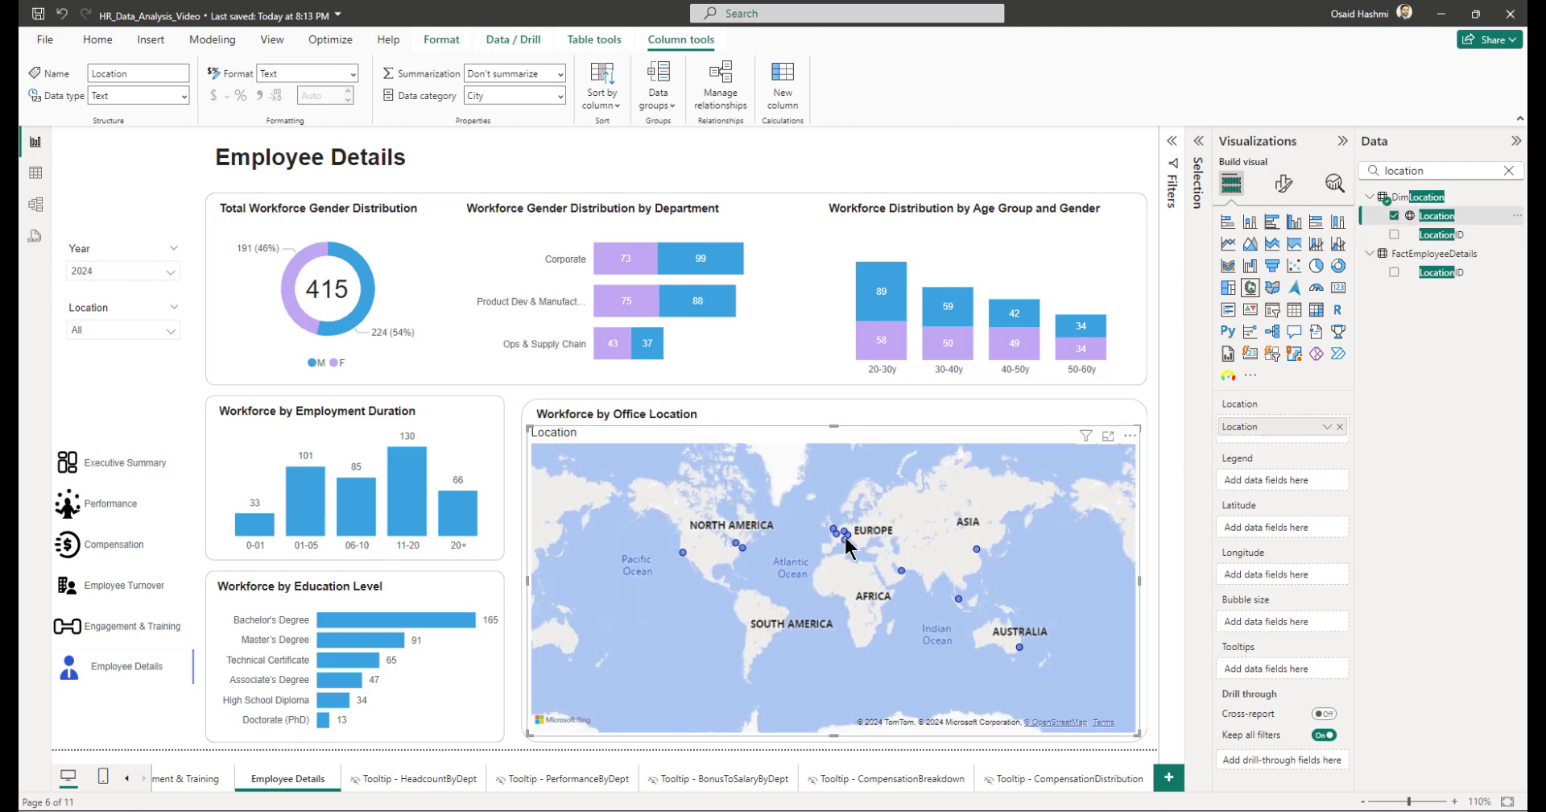
pyautogui.moveTo(850, 538)
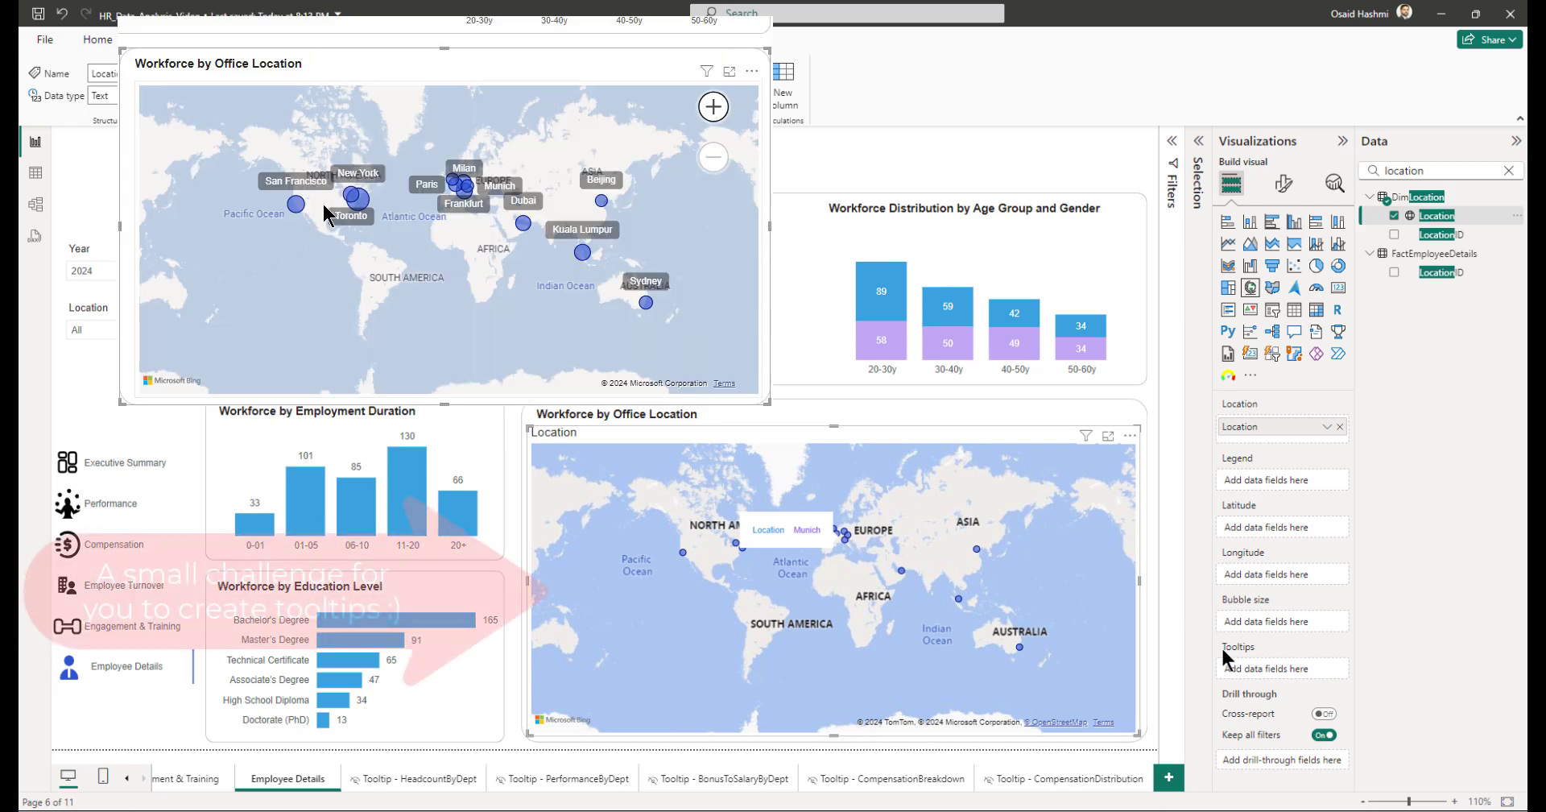
pyautogui.doubleClick(1405, 170)
pyautogui.write('headcou')
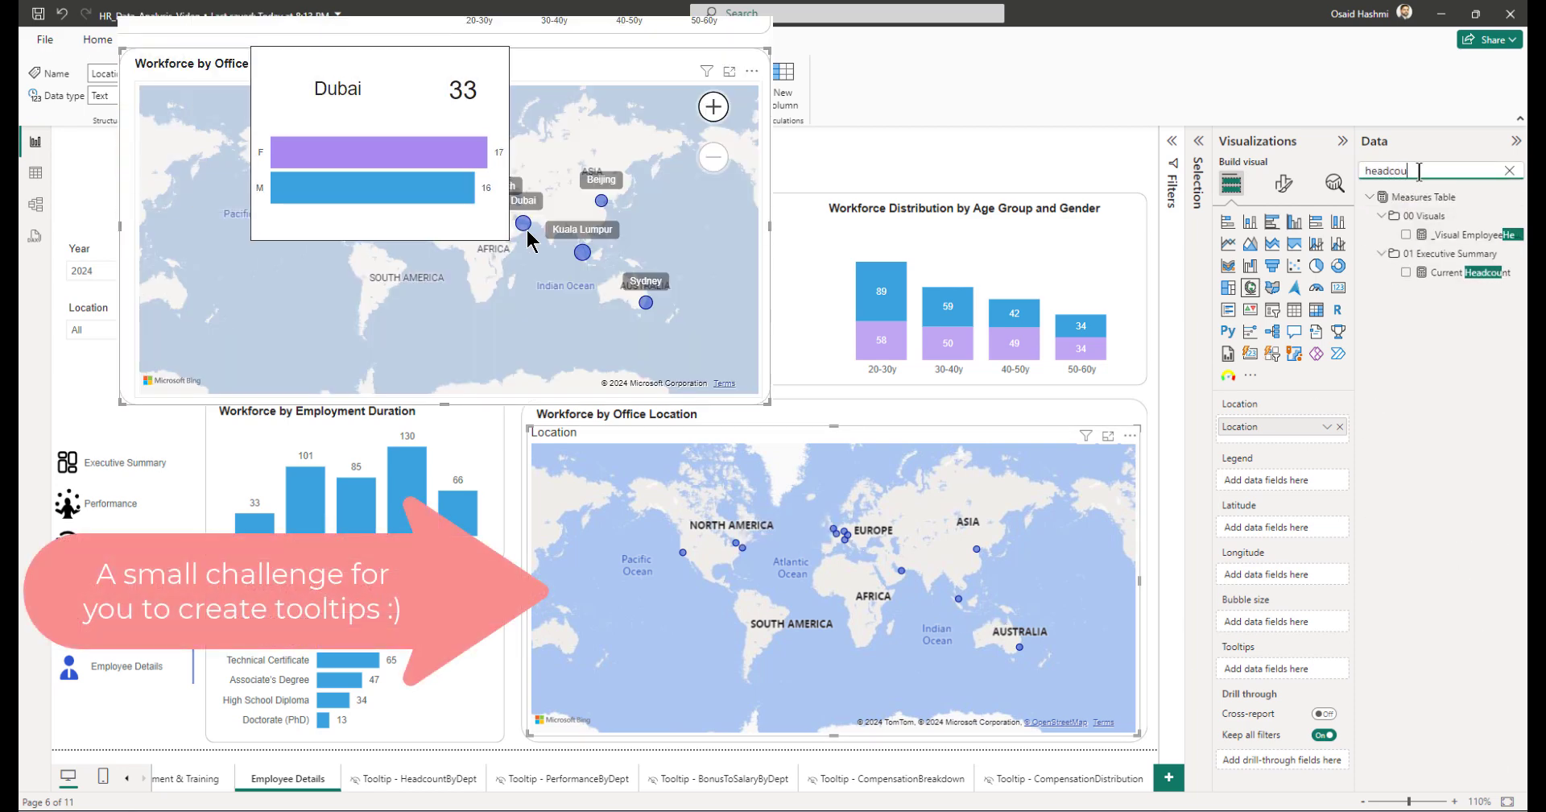
pyautogui.click(1411, 272)
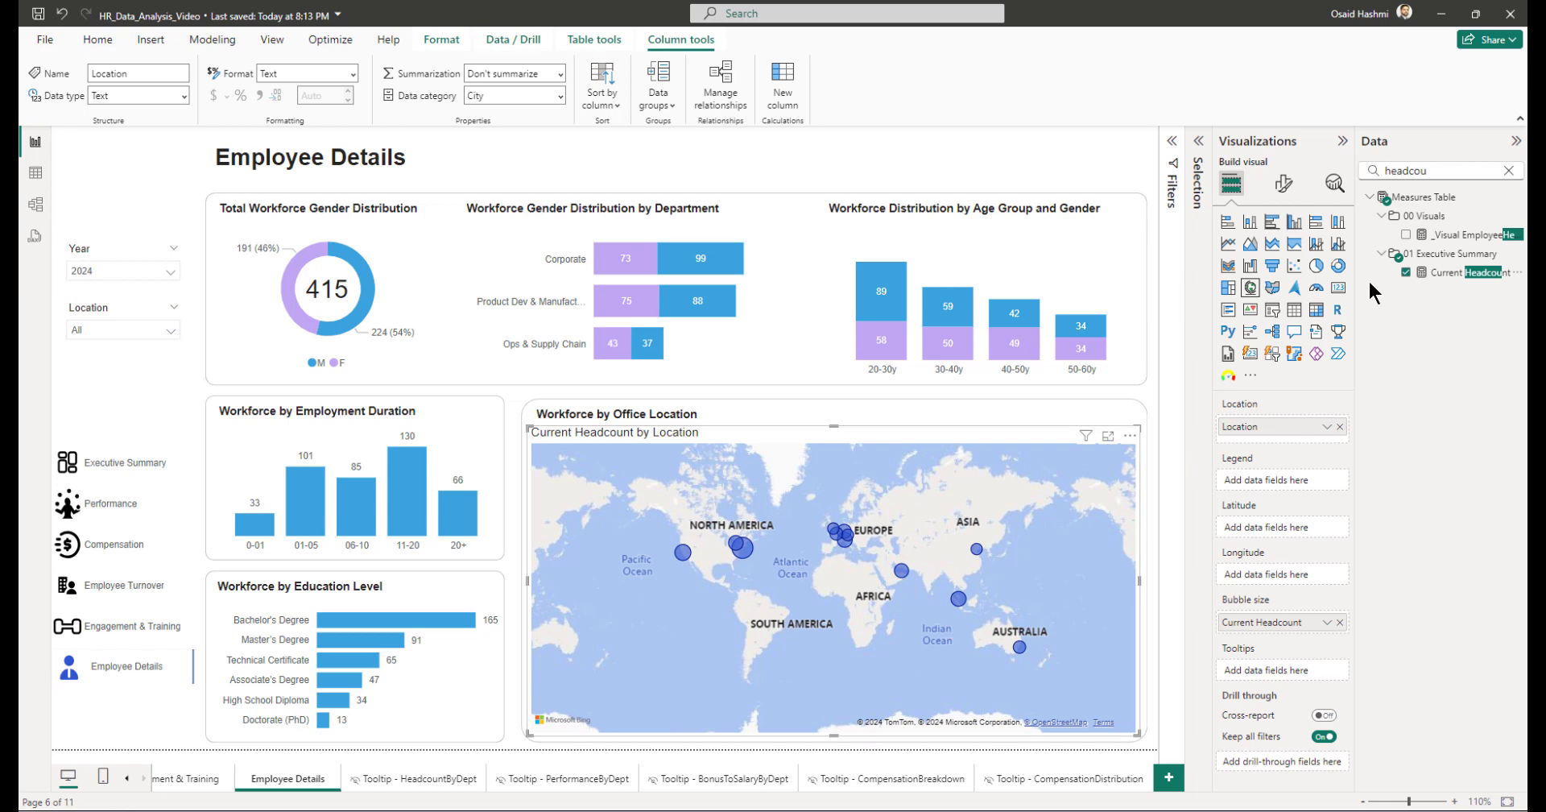
# Step: Turn on category labels for the office location map and open their background settings
pyautogui.click(1284, 184)
pyautogui.click(1335, 391)
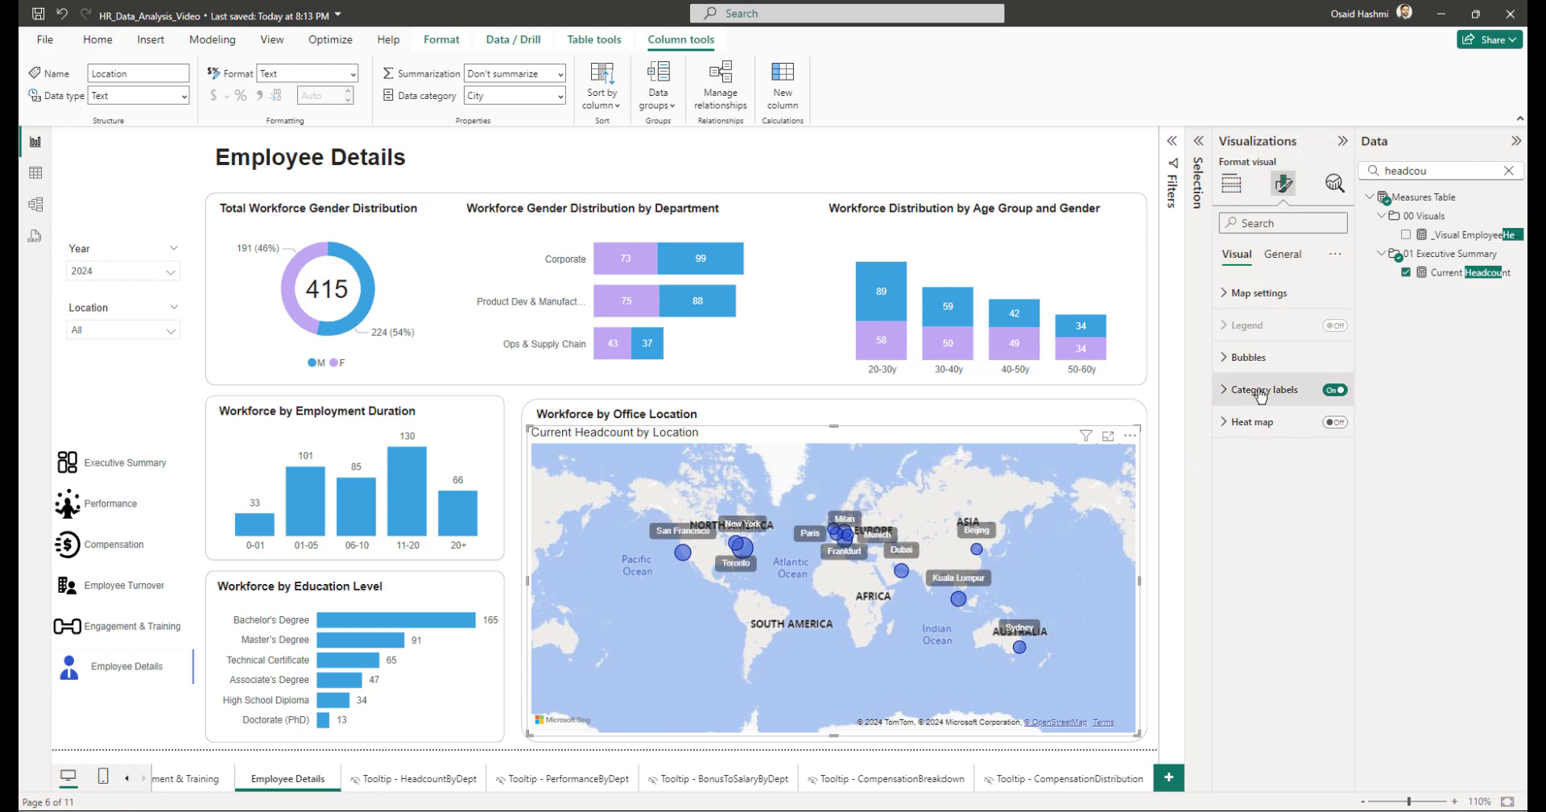
pyautogui.click(1305, 393)
pyautogui.click(1253, 572)
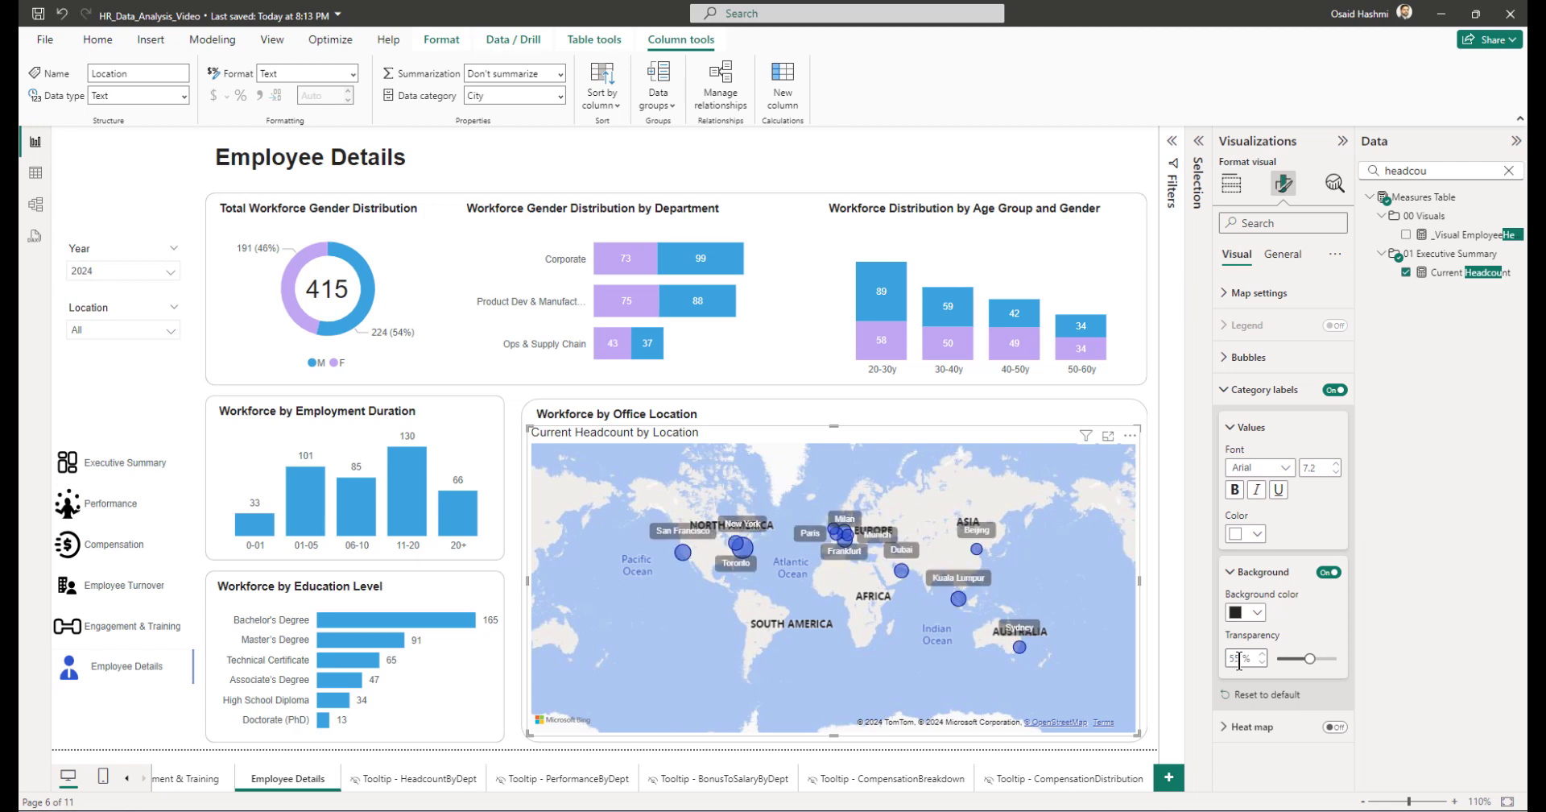
# Step: Turn off the office location map's built-in title and deselect the visual
pyautogui.click(1282, 254)
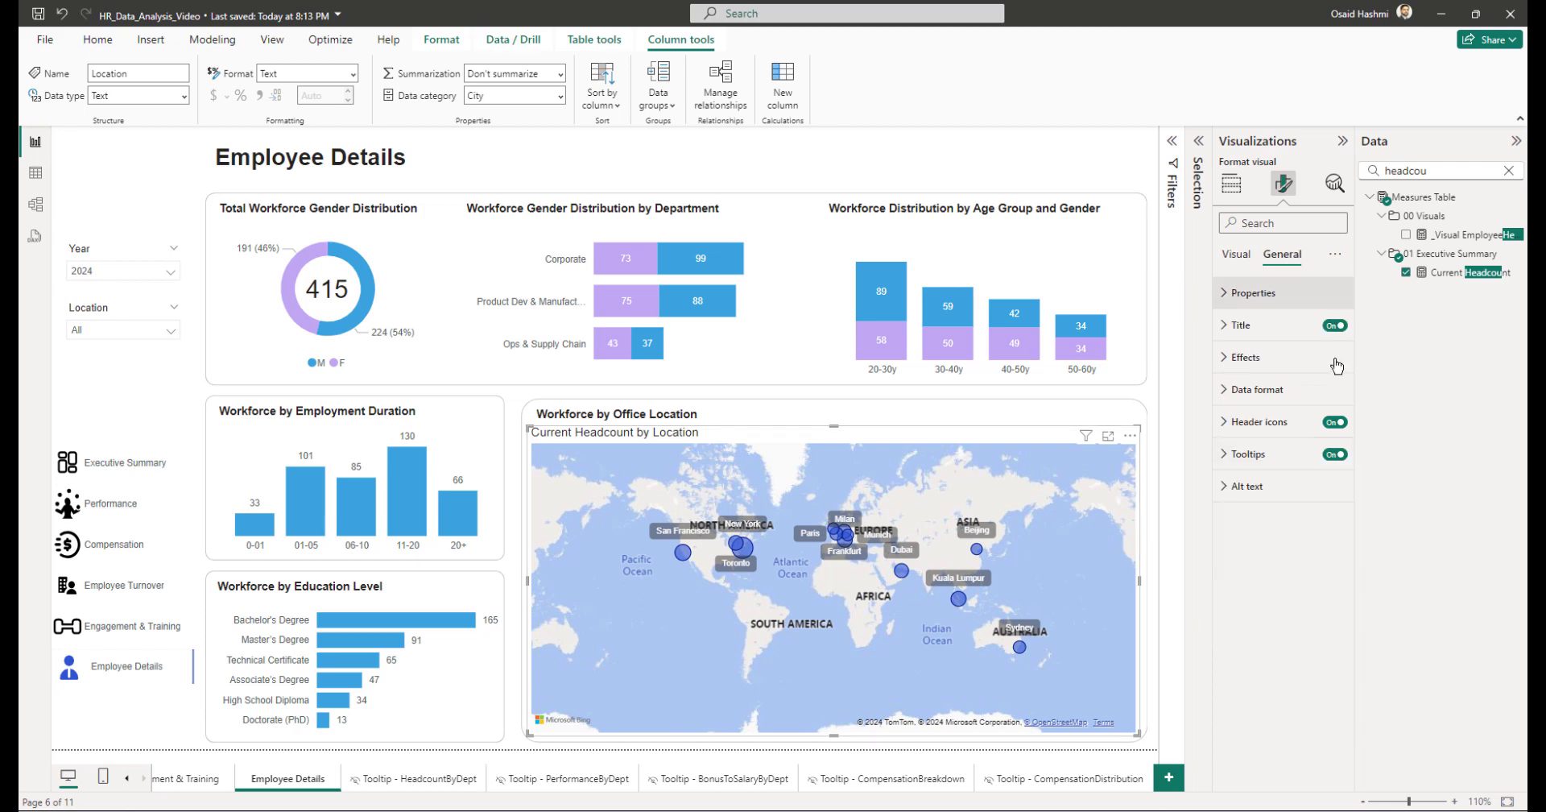
pyautogui.click(1331, 325)
pyautogui.click(1153, 288)
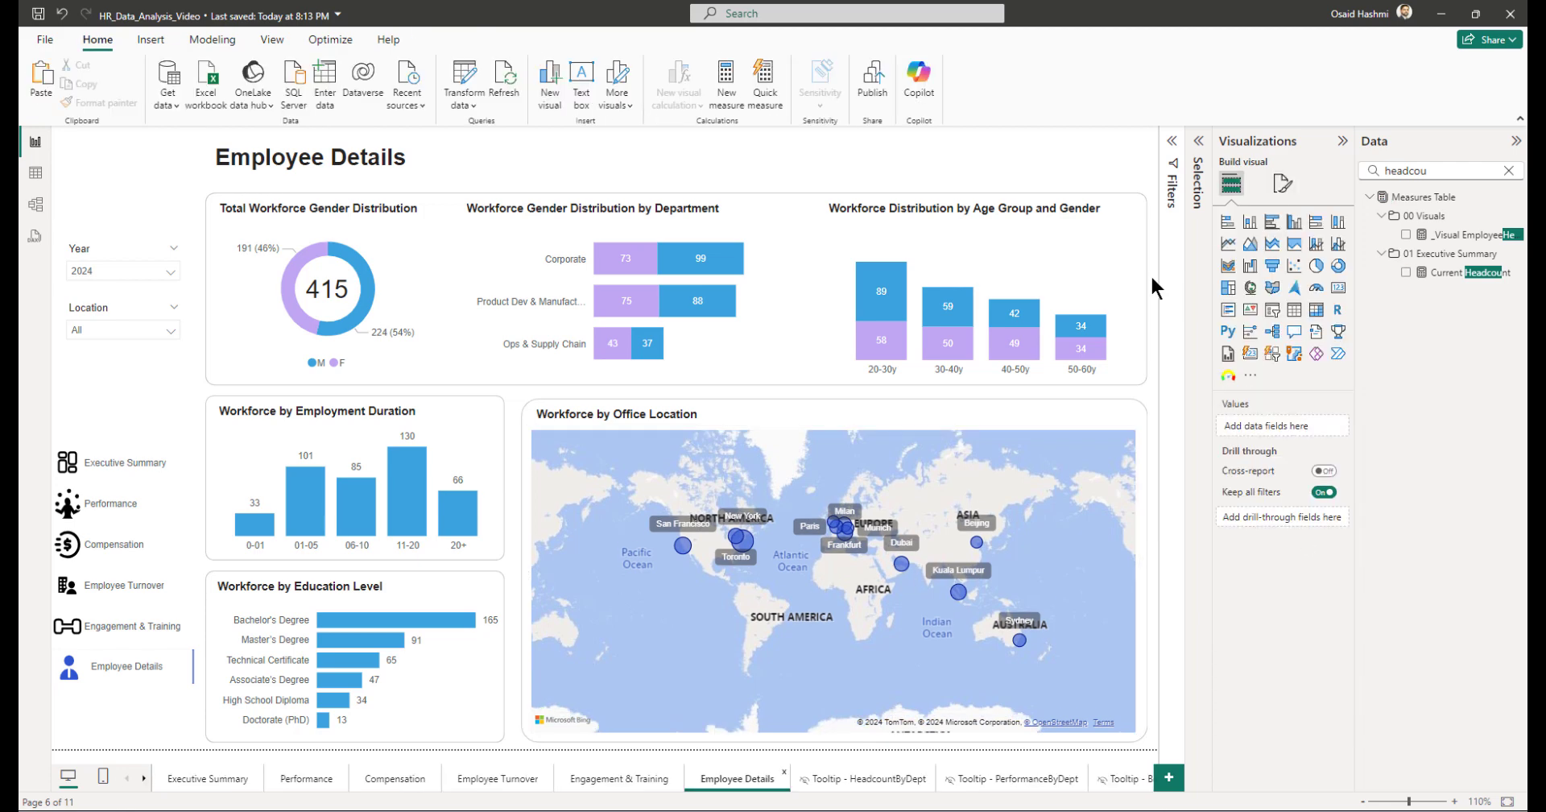